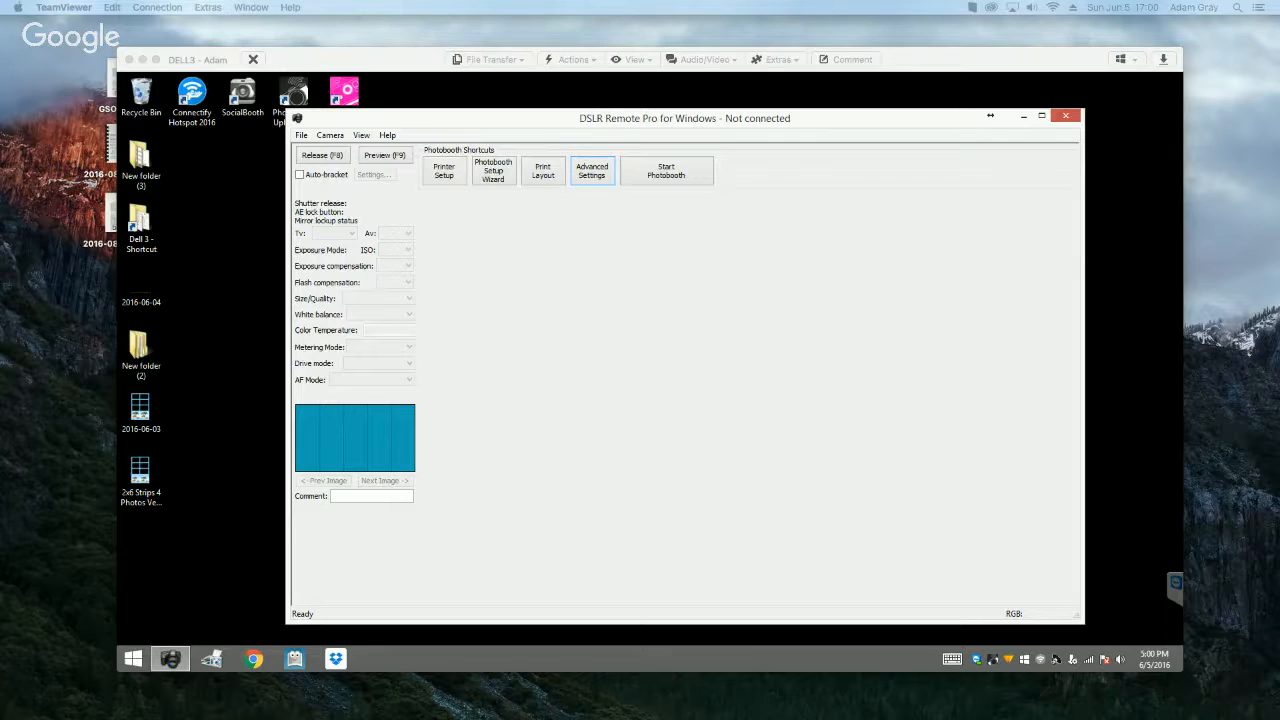
Step: Open facebook.com in Chrome and view the Intro to Breeze DSLR Remote Pro event linked in the news feed
left_click(256, 660)
left_click(256, 660)
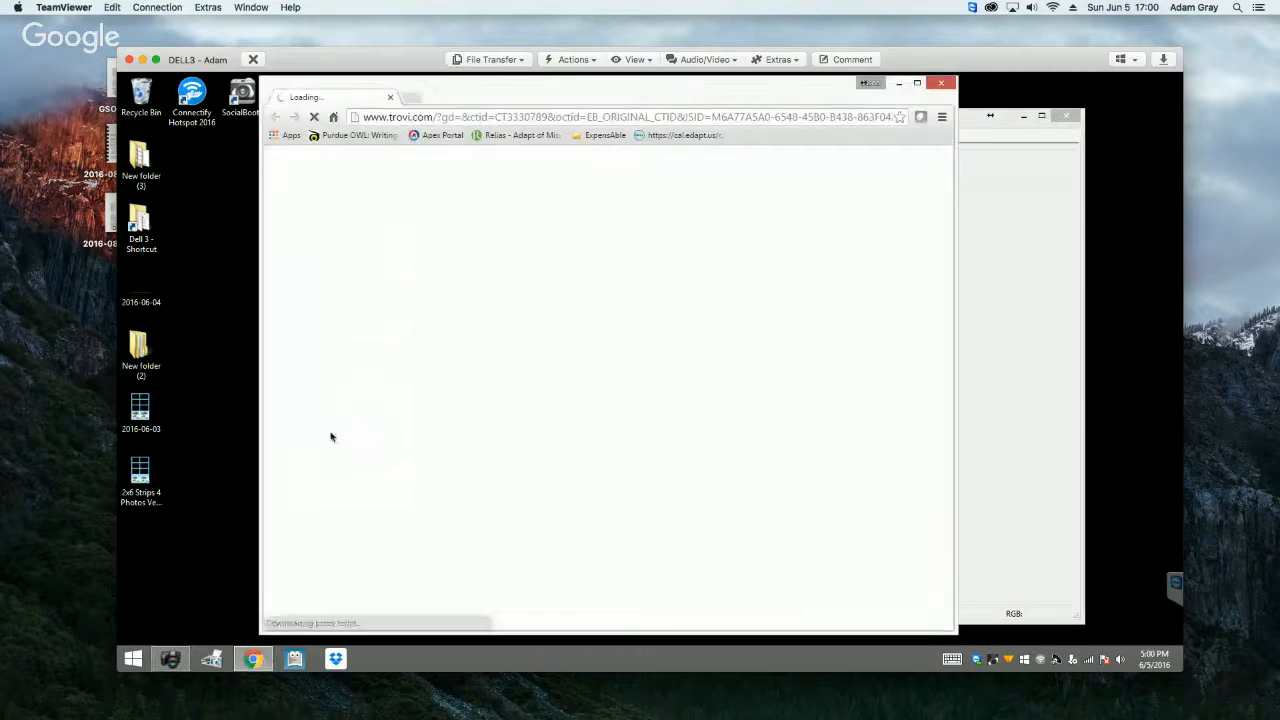
left_click(450, 117)
type("facebook.com")
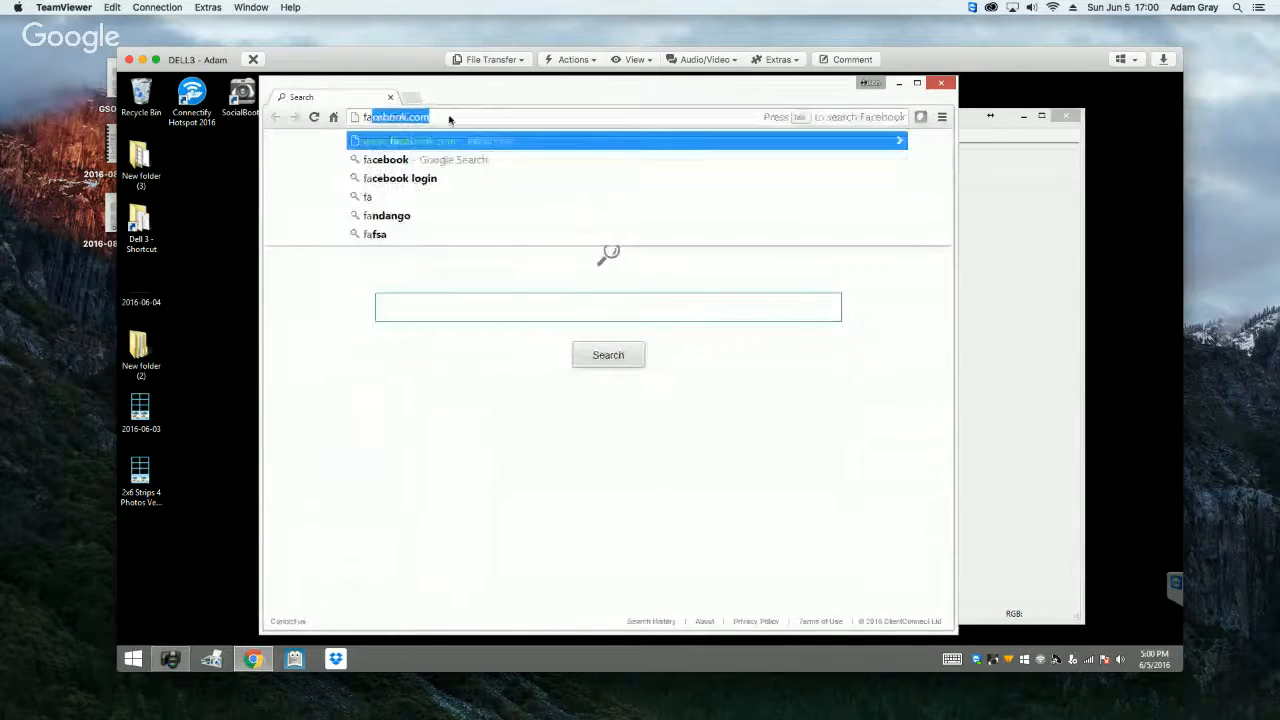
key("Return")
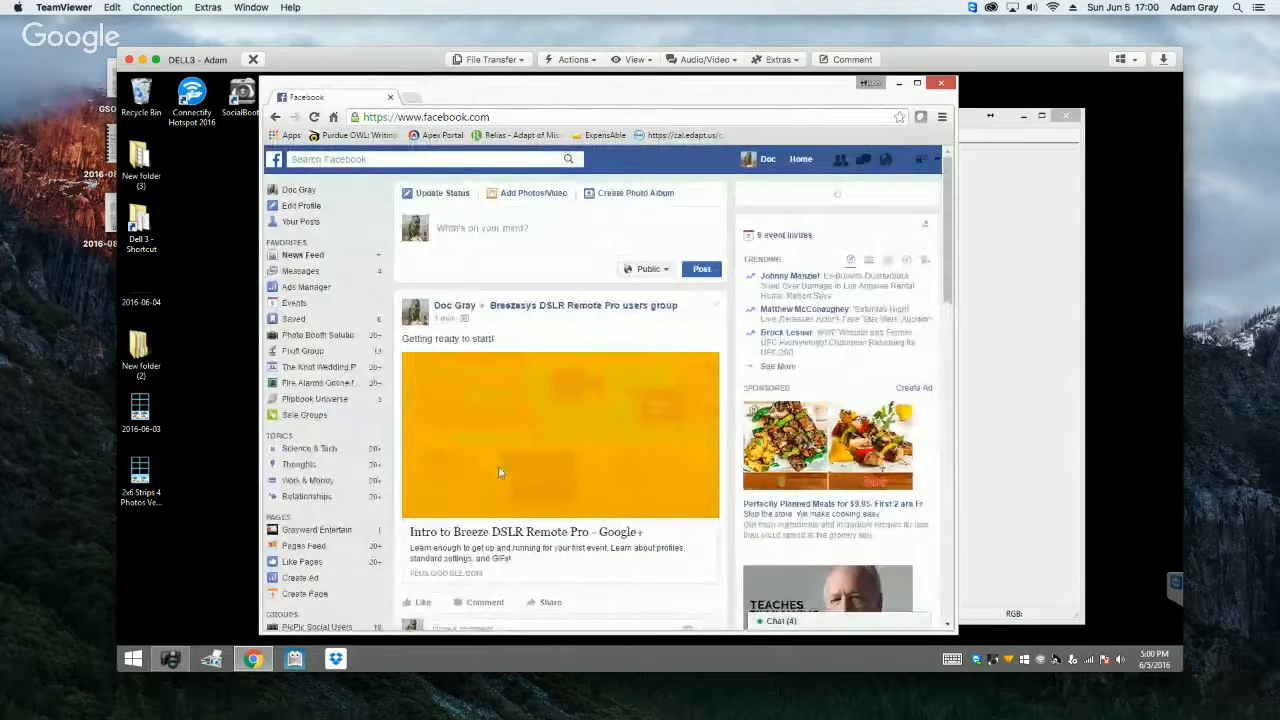
left_click(498, 466)
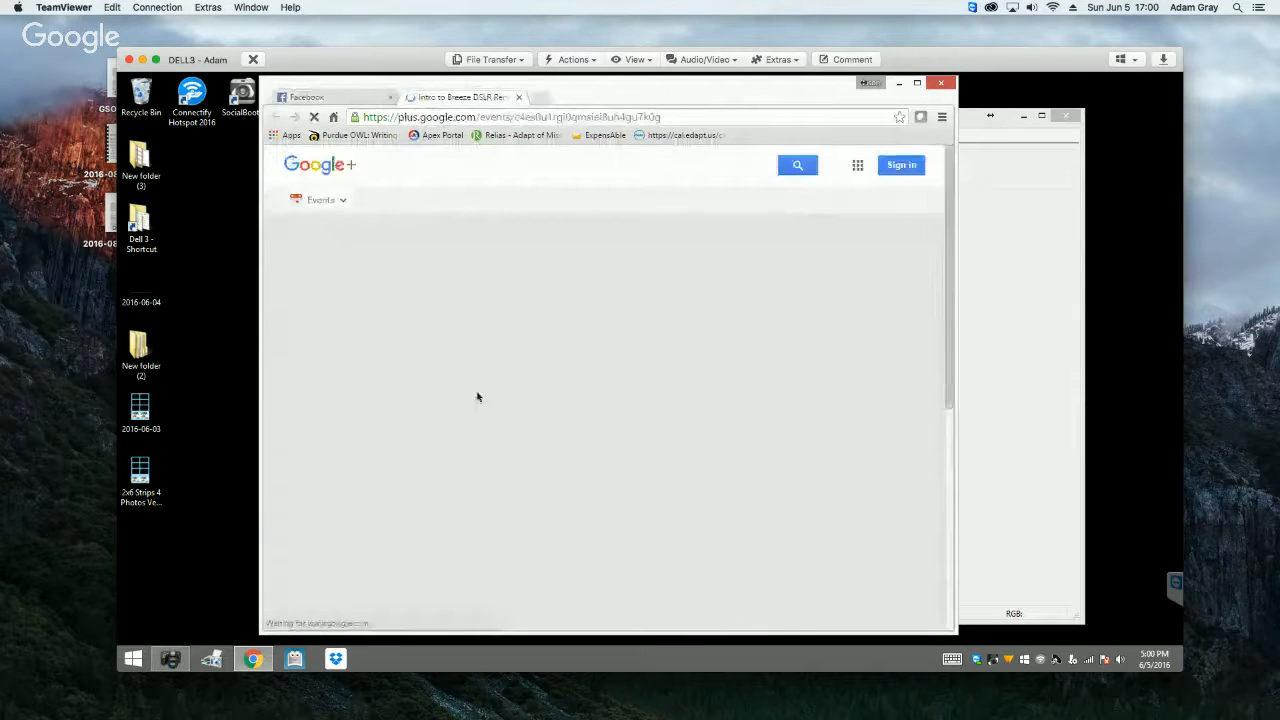
left_click(455, 402)
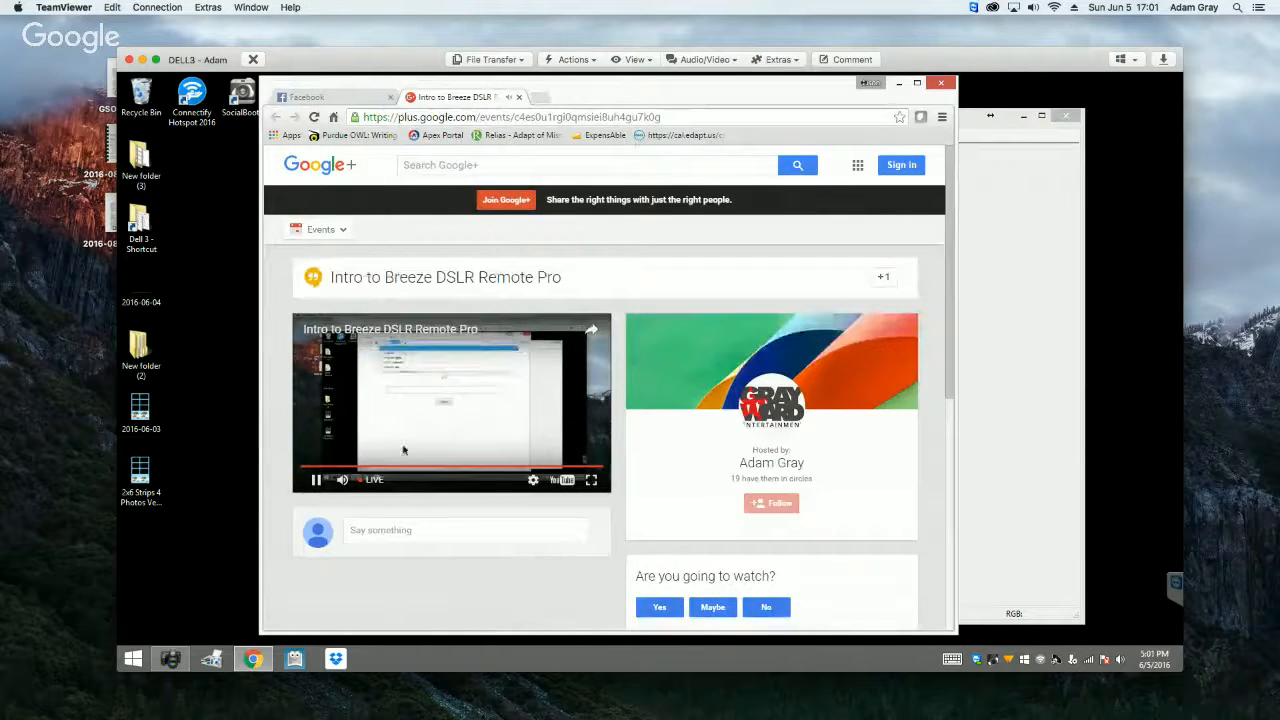
Step: Close the event page and the Chrome browser to return to DSLR Remote Pro
left_click(519, 97)
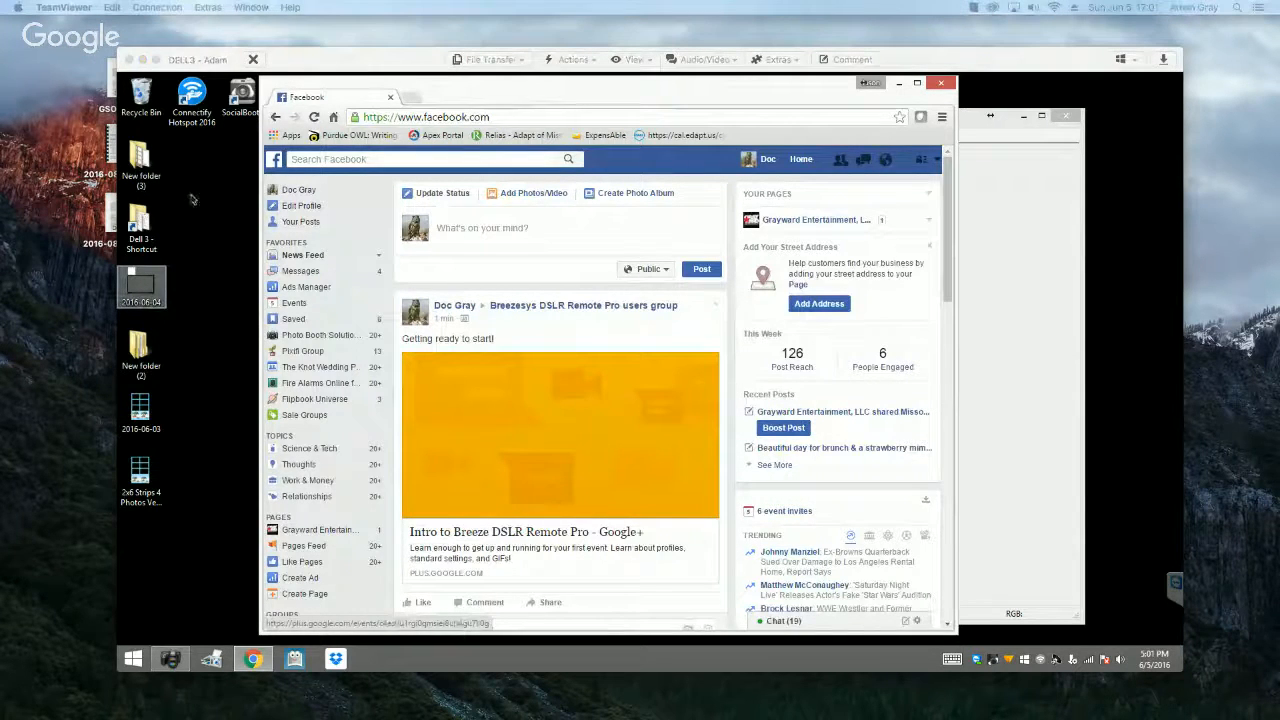
left_click(936, 86)
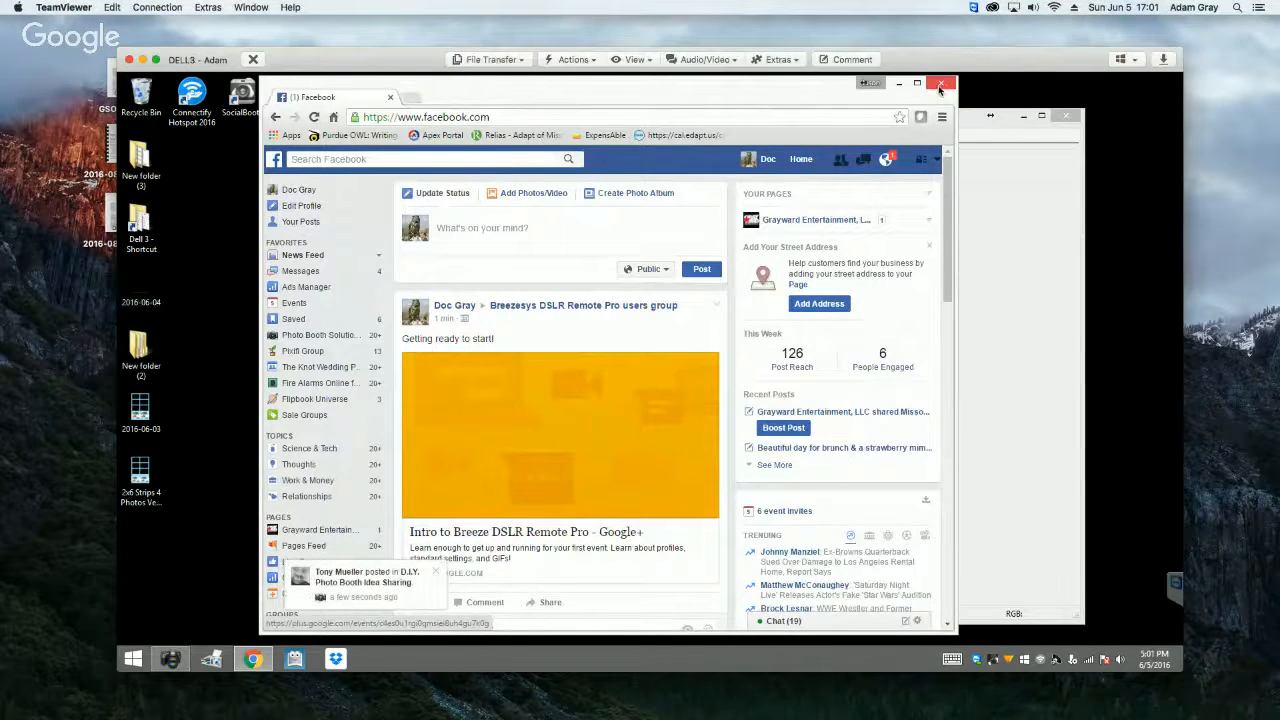
left_click(940, 84)
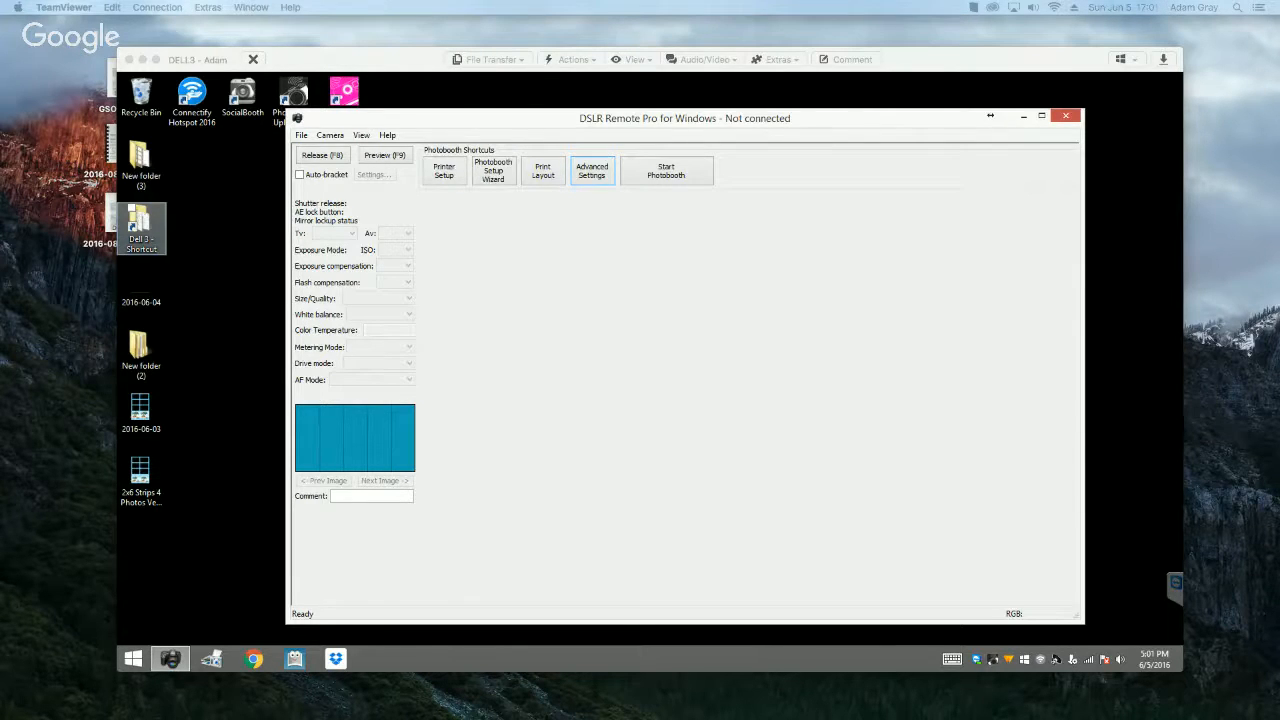
Step: Check the DSLR Remote Pro version and registration details in its About information, and close it
left_click(383, 140)
left_click(385, 137)
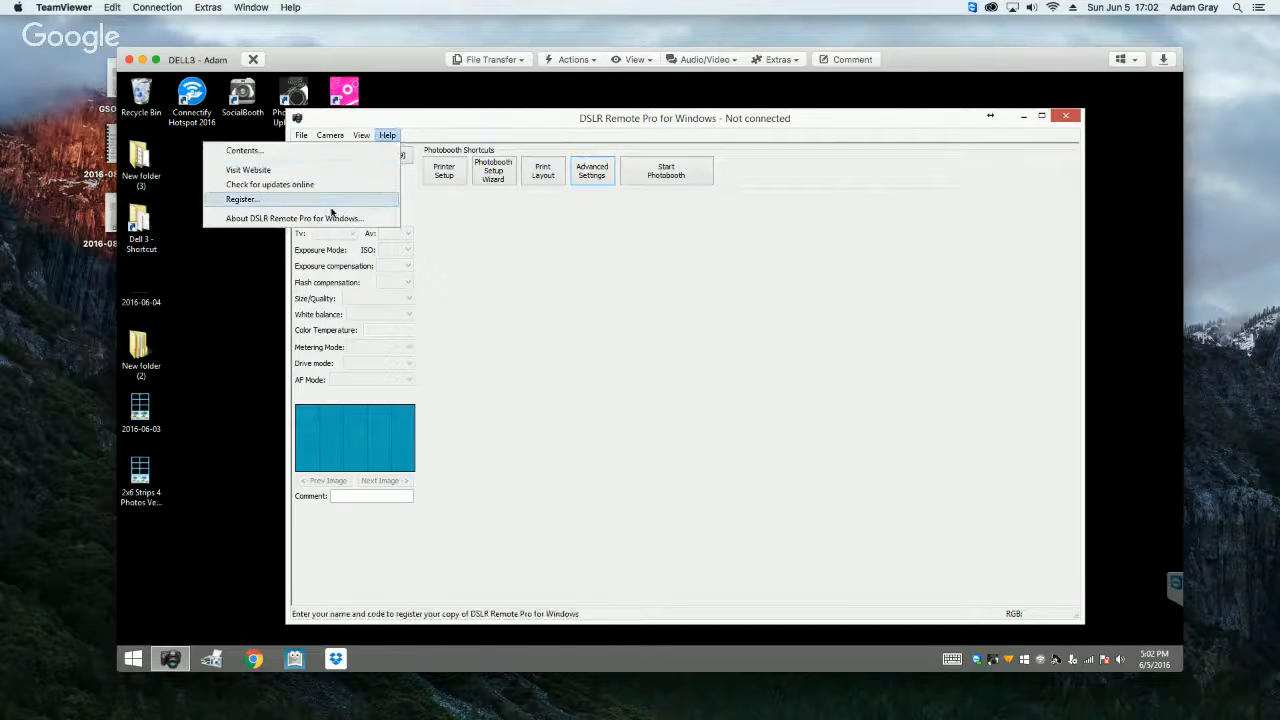
left_click(333, 216)
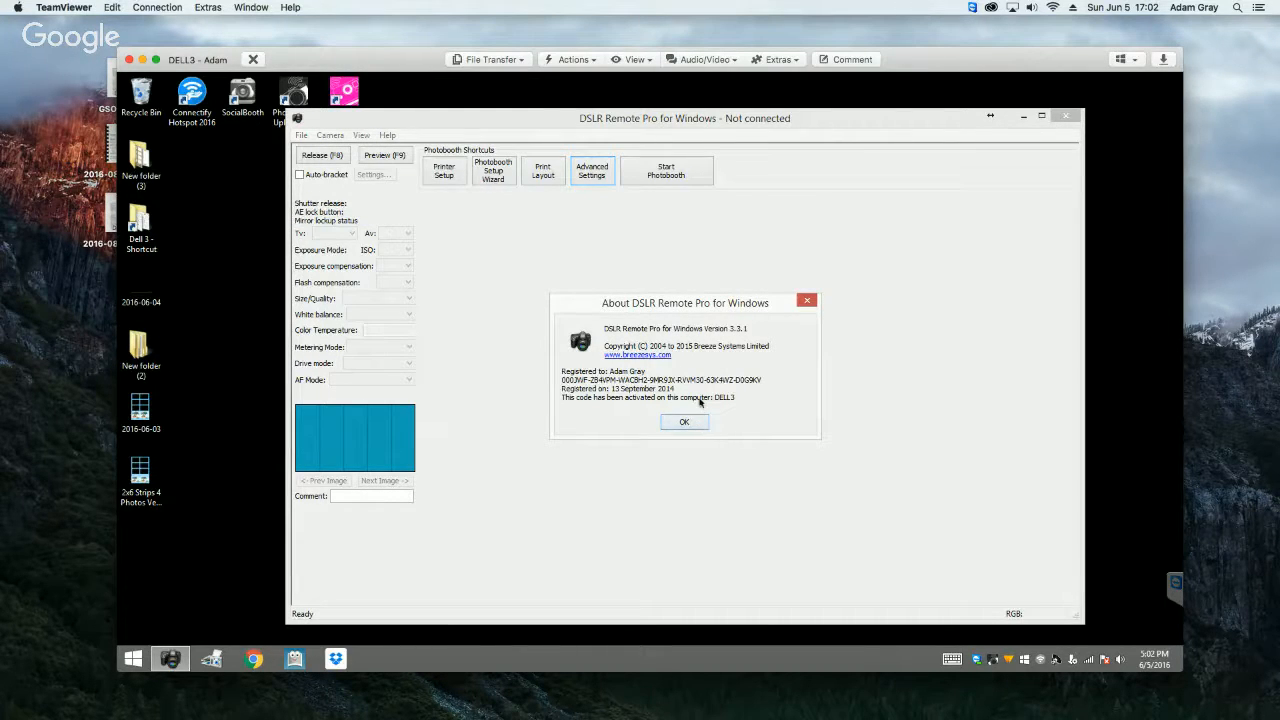
left_click(684, 424)
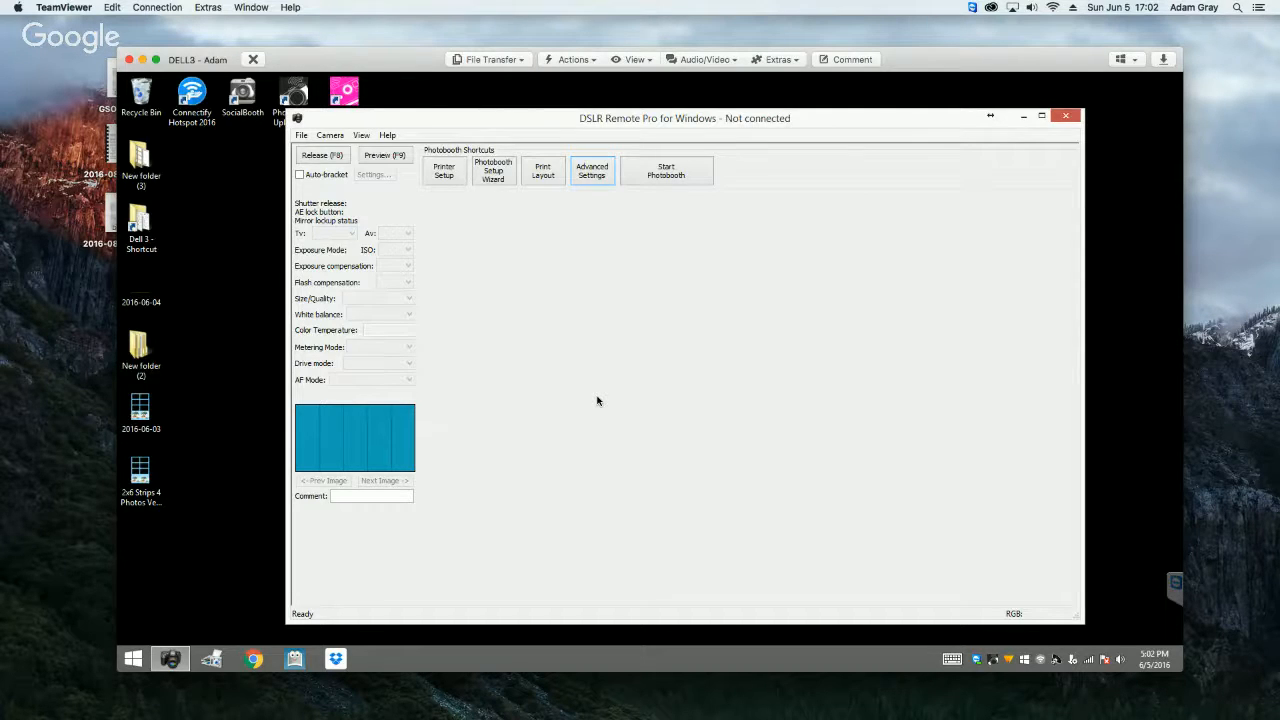
Step: In the Preferences, set the directory for saved images to C:\Dropbox\Dell 3\Event Photos
left_click(302, 136)
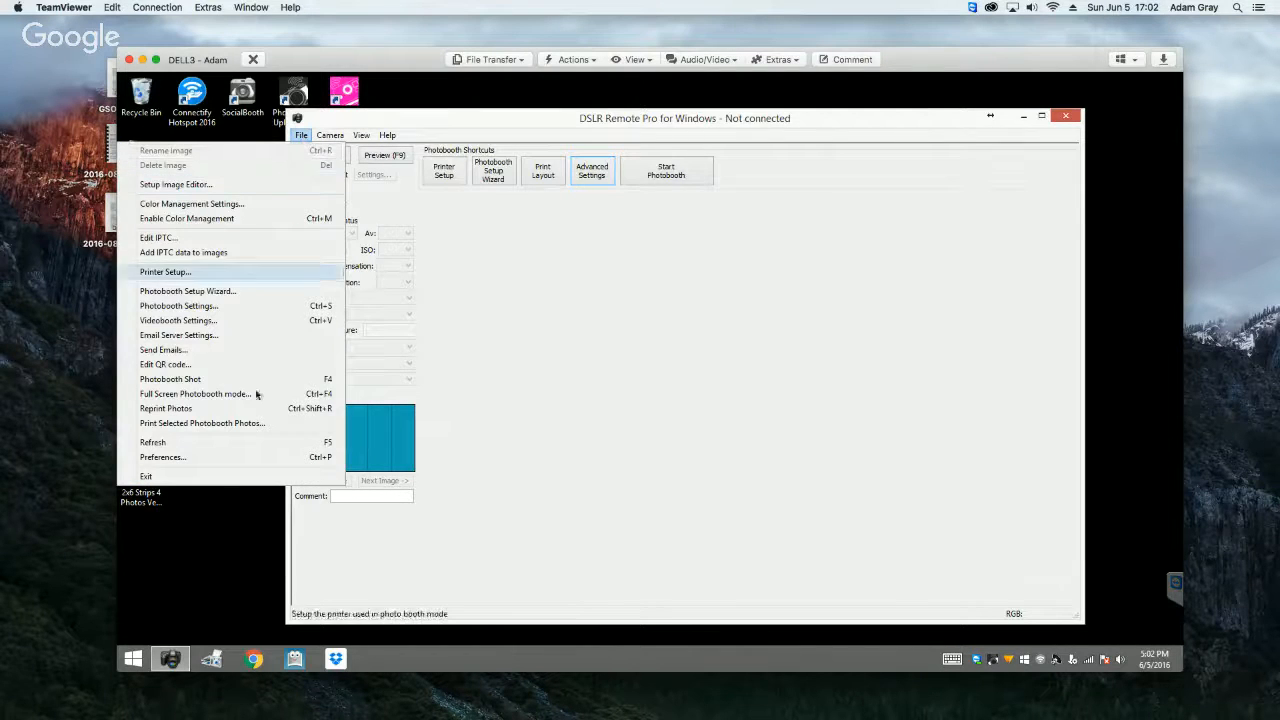
left_click(194, 462)
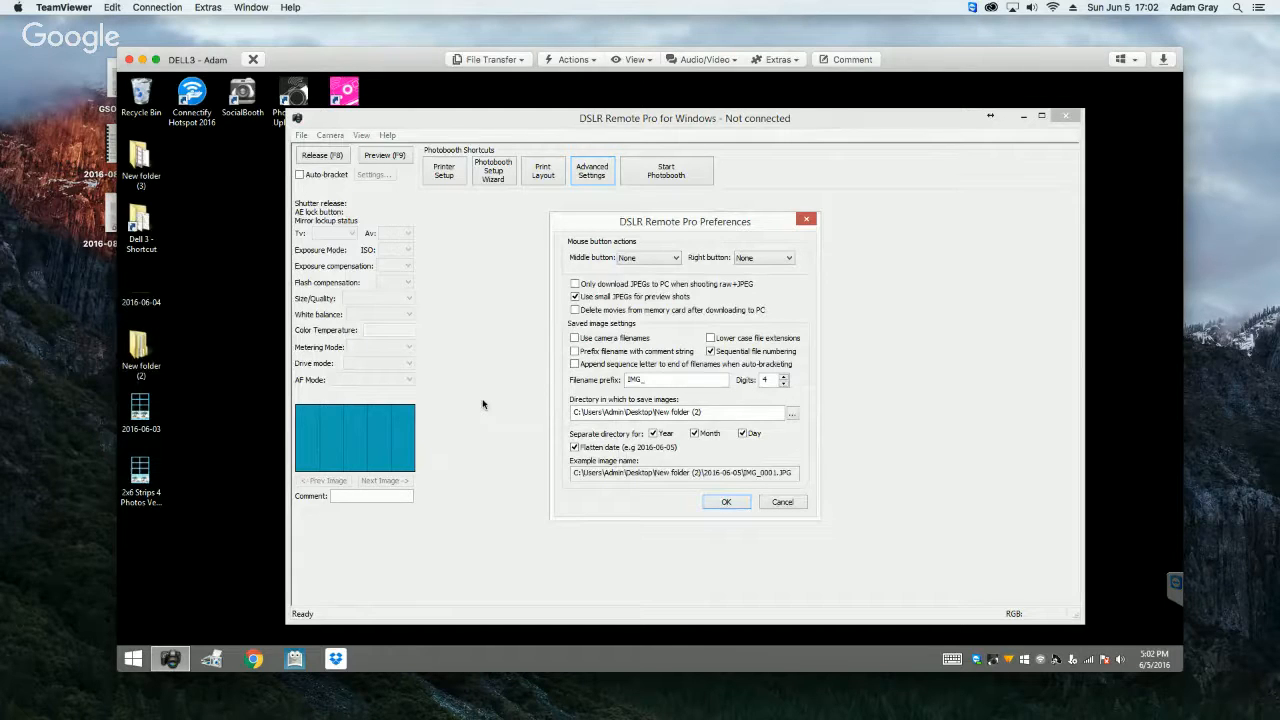
left_click(723, 418)
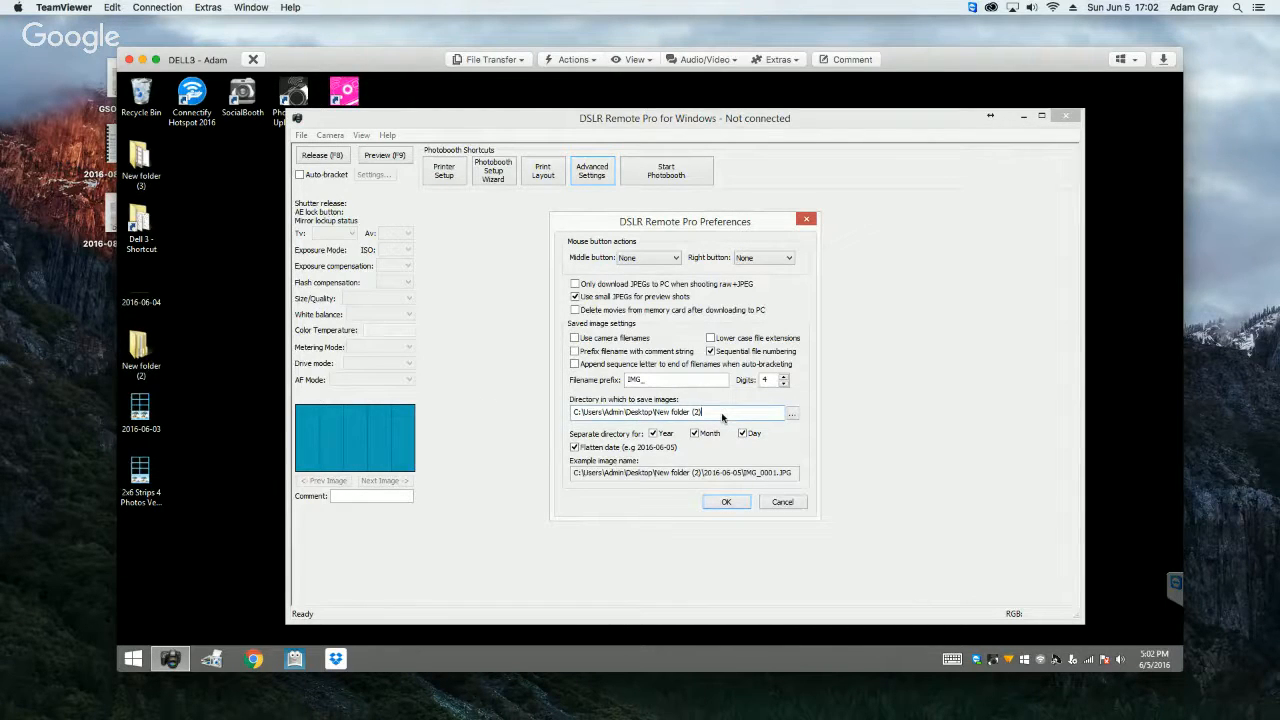
left_click(791, 413)
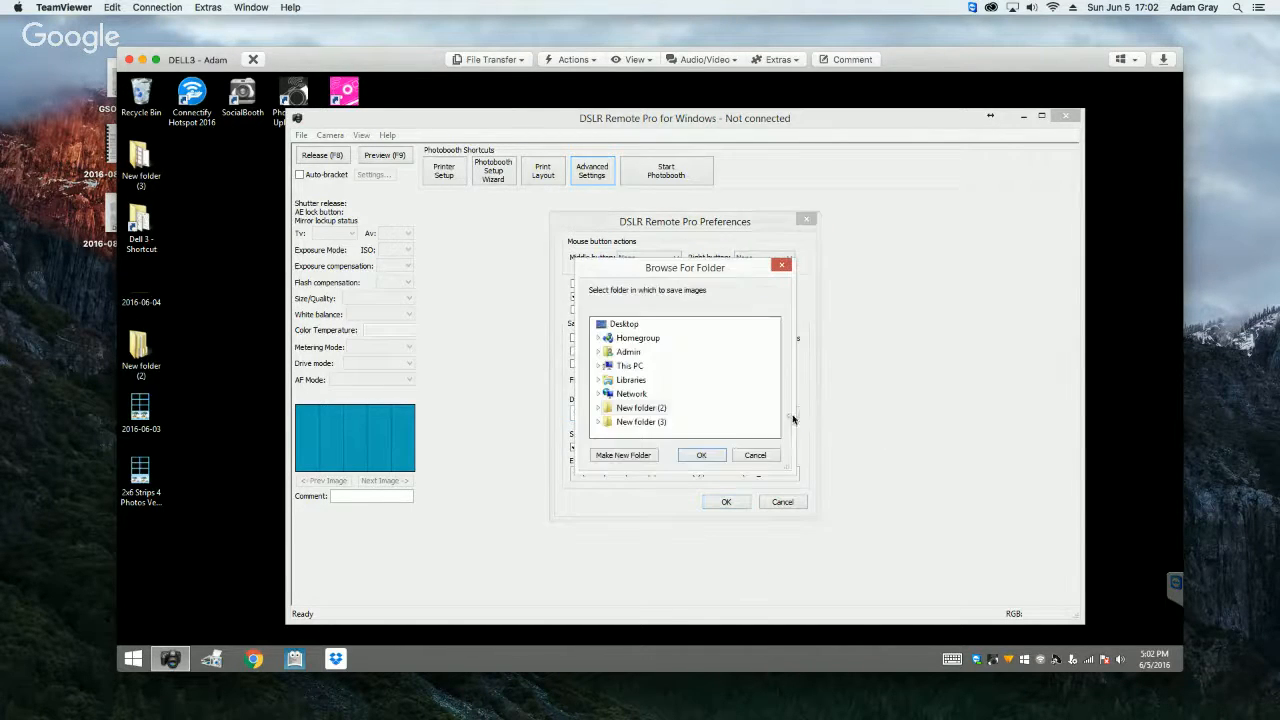
double_click(628, 366)
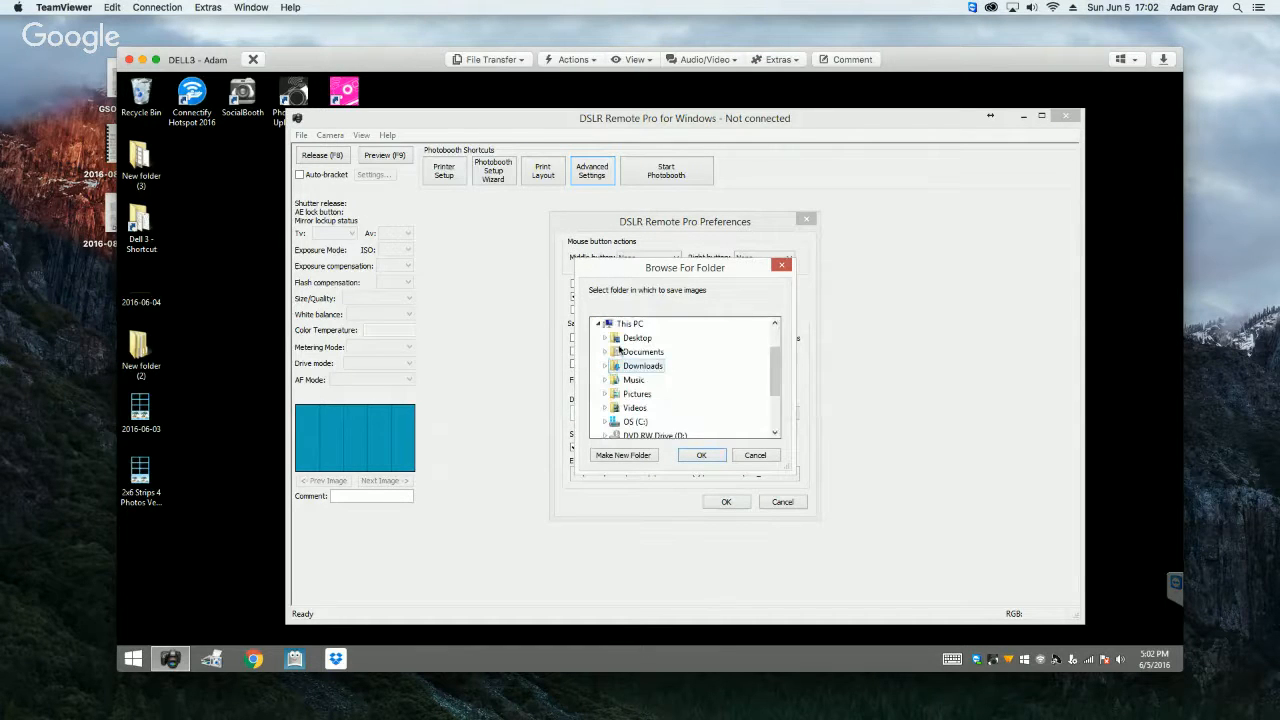
double_click(635, 421)
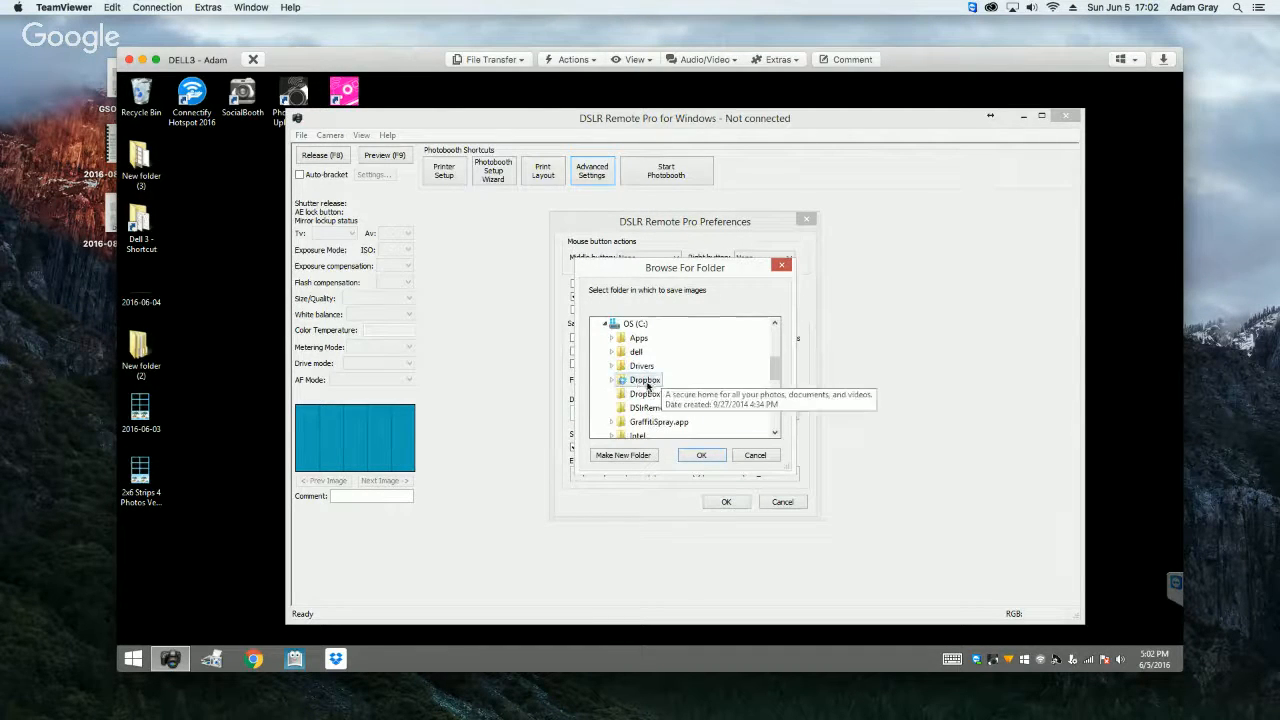
double_click(645, 381)
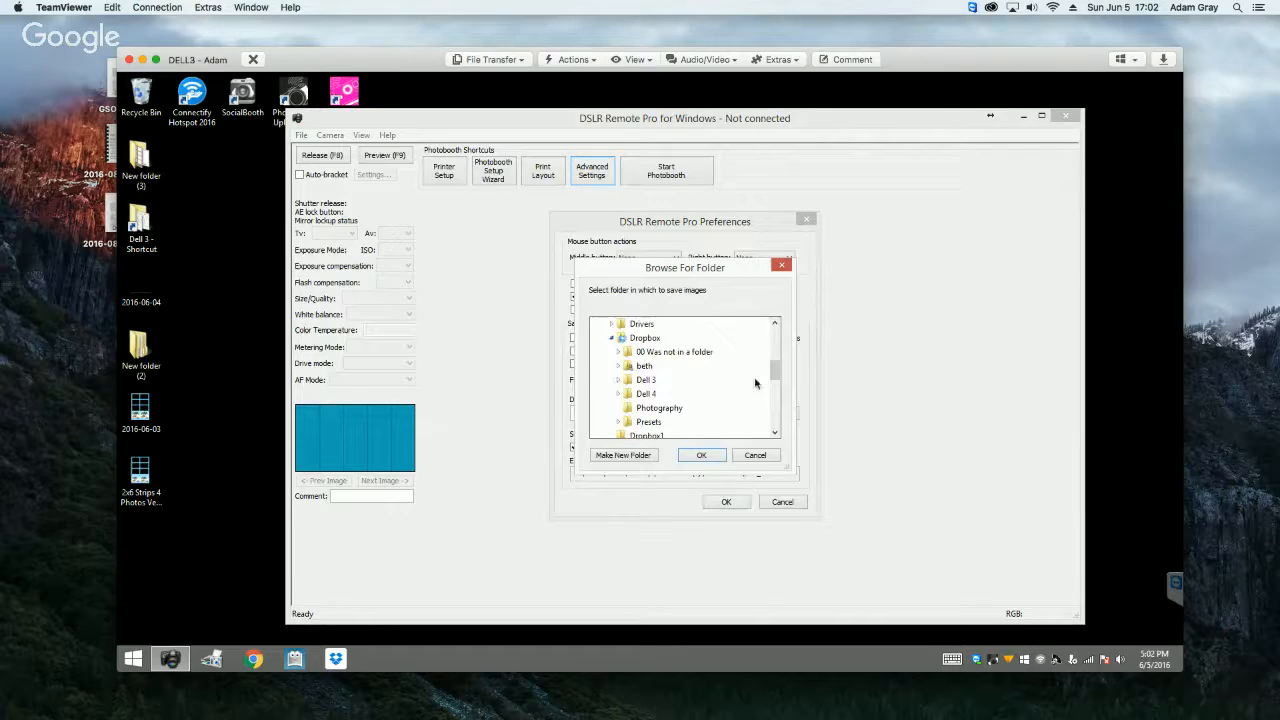
double_click(646, 381)
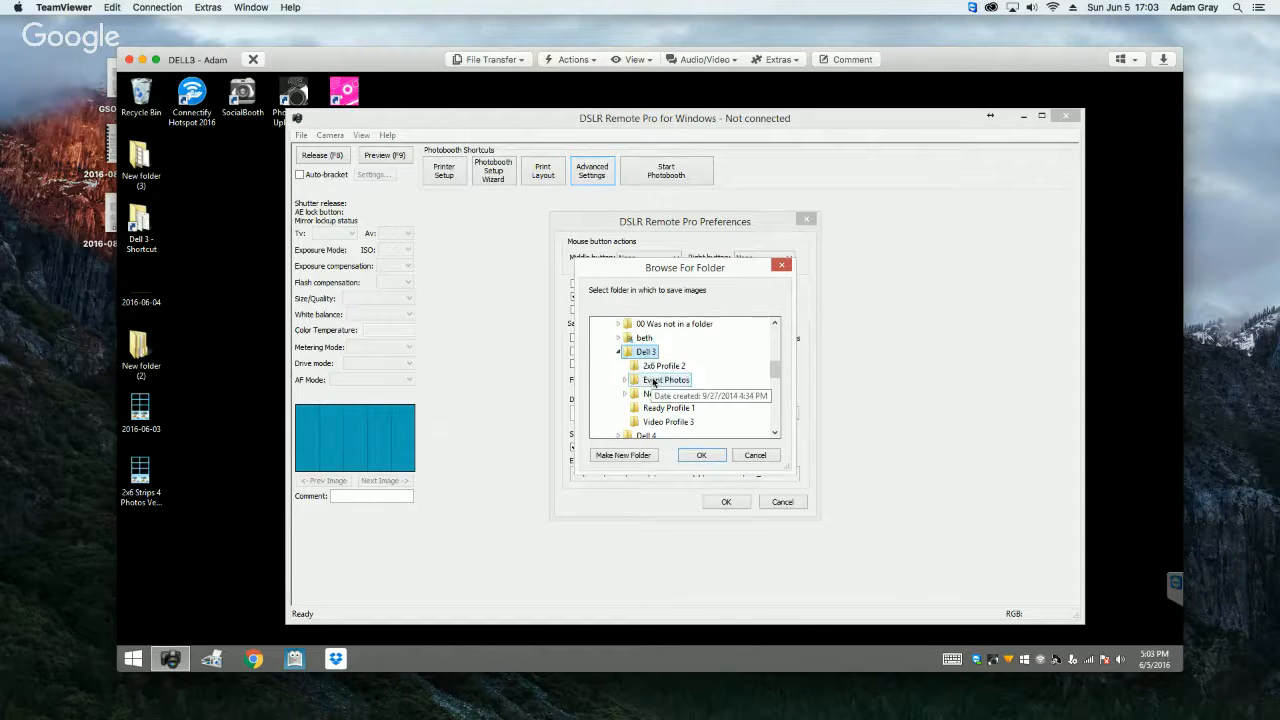
double_click(668, 380)
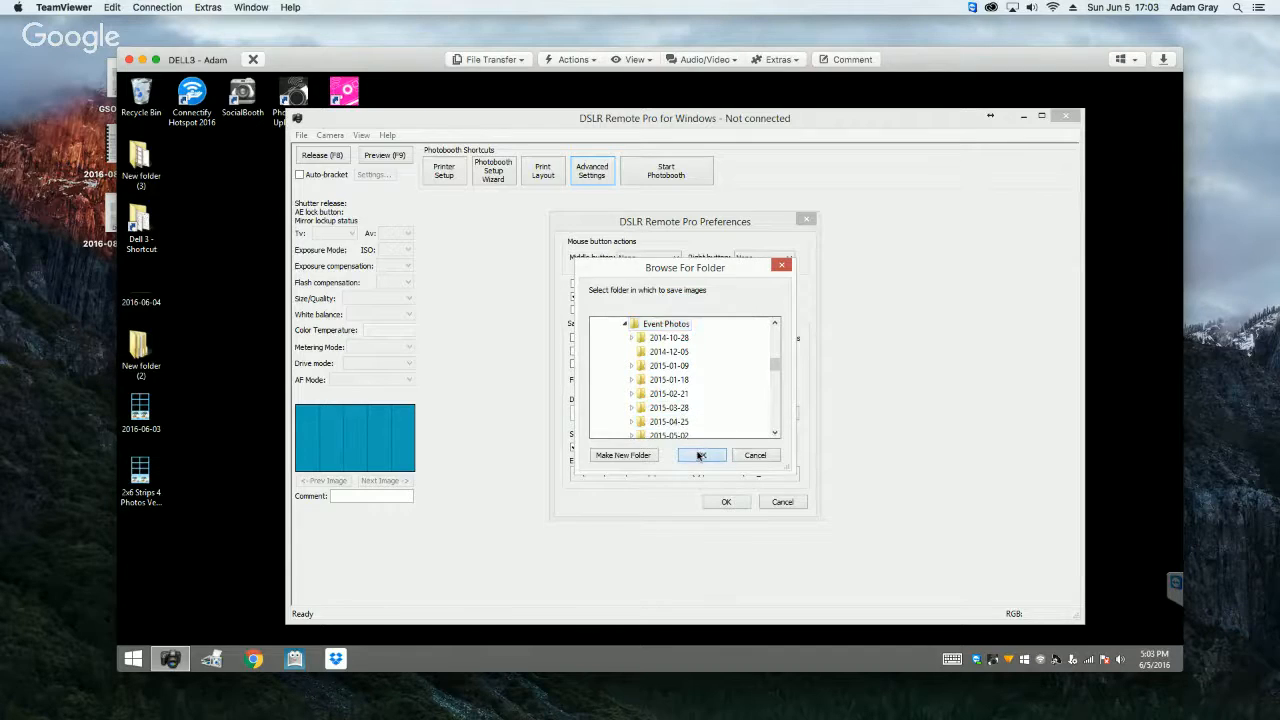
left_click(700, 455)
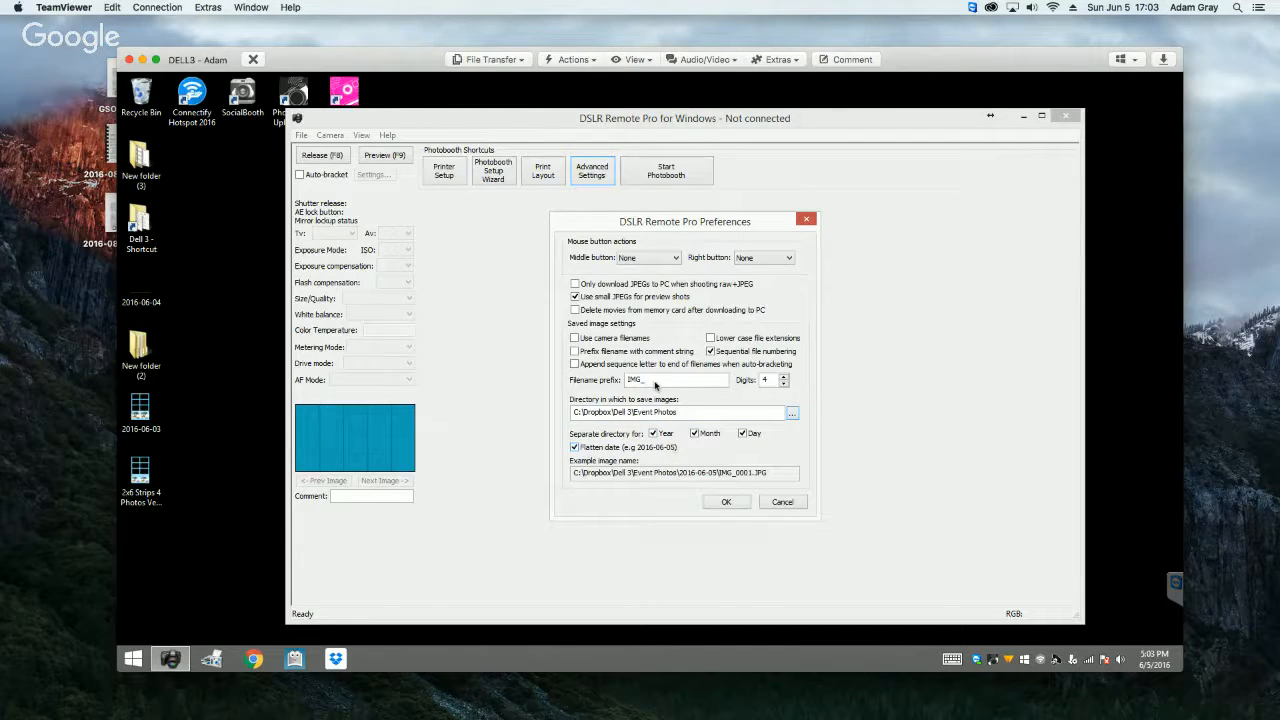
Step: Set the filename prefix for saved images to photo_booth_st_louis and accept the preferences
right_click(655, 384)
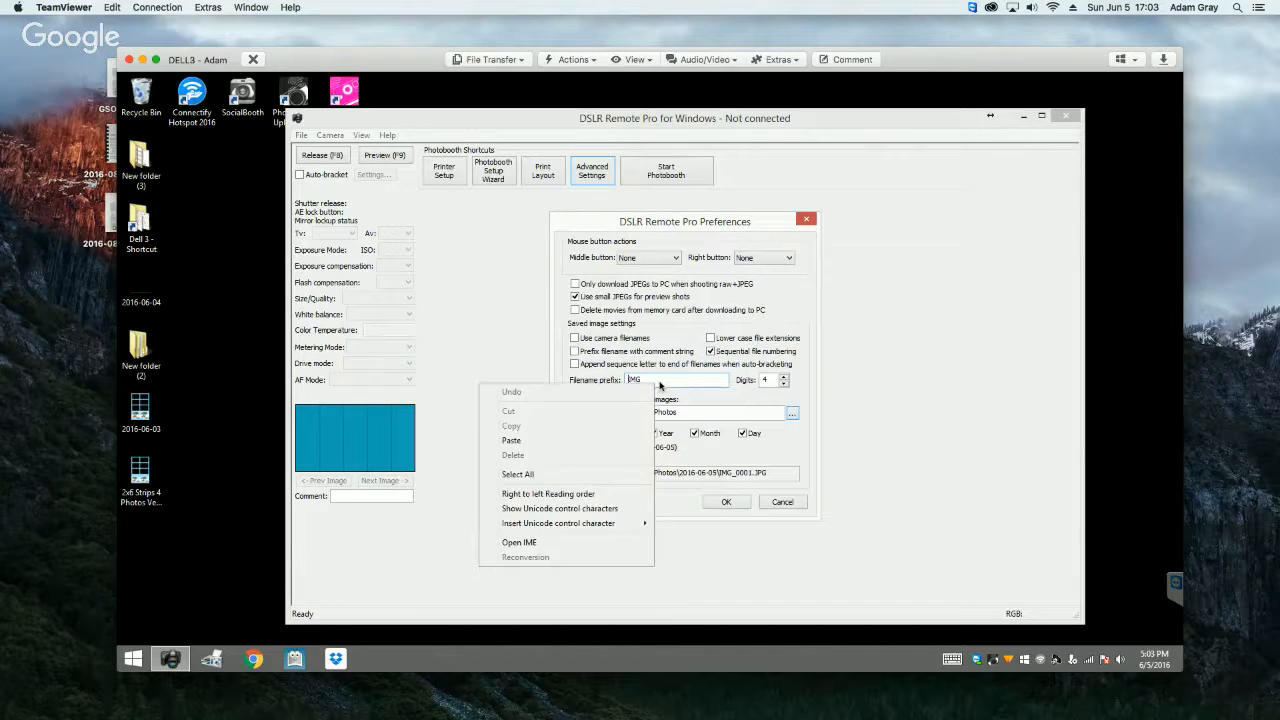
left_click(652, 381)
type("_")
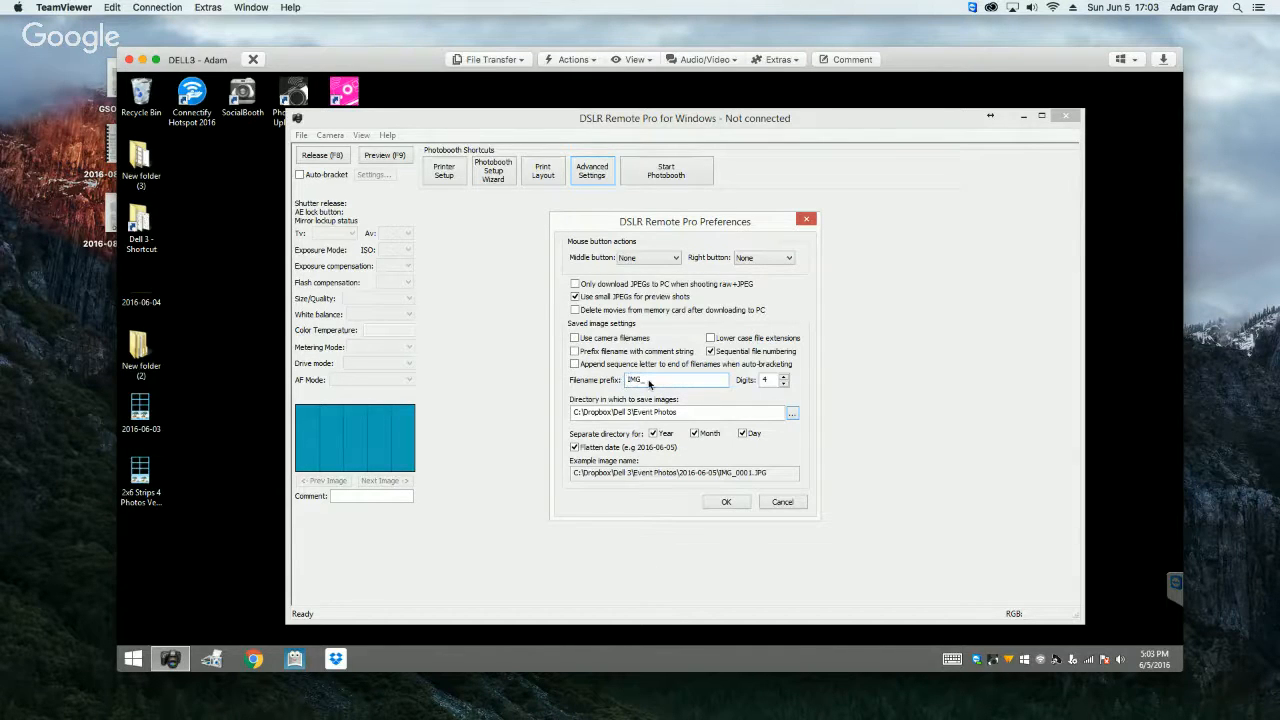
right_click(649, 383)
left_click(652, 382)
right_click(655, 381)
left_click(658, 379)
key("BackSpace")
key("BackSpace")
key("BackSpace")
key("BackSpace")
type("photo_booth_")
type("st_louis")
left_click(722, 502)
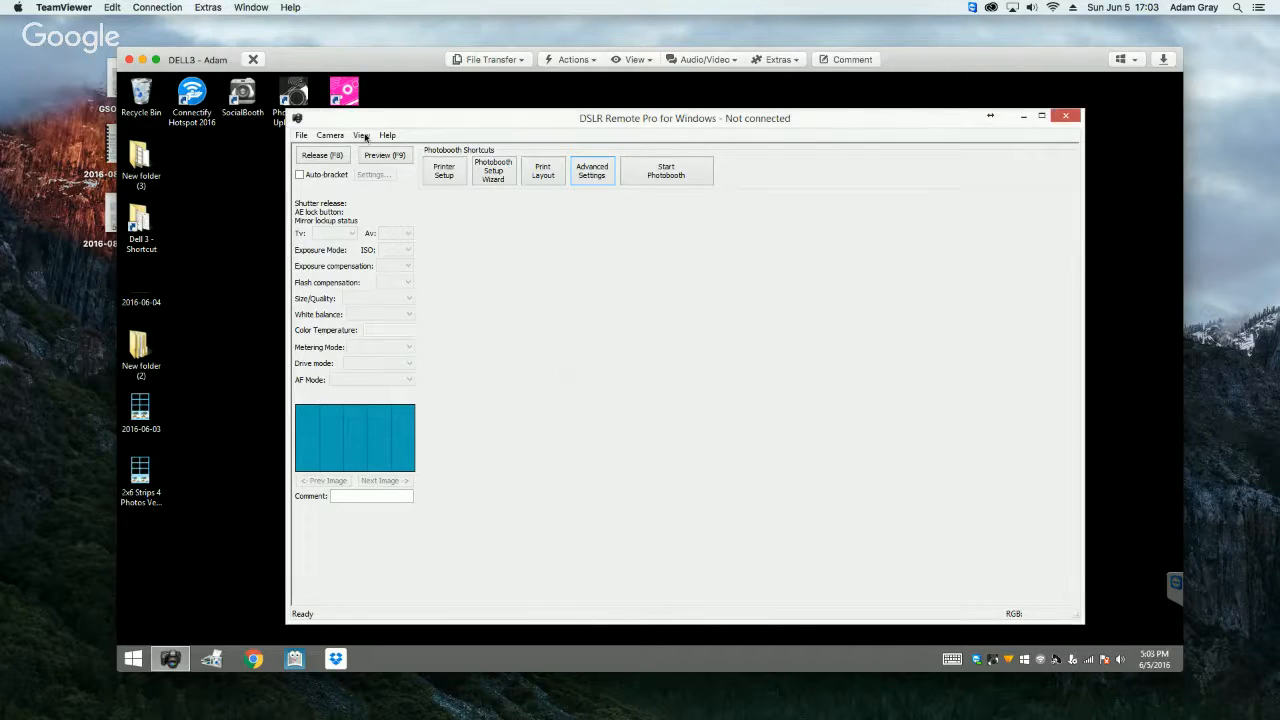
Step: Turn on Auto Reconnect for the camera
left_click(301, 137)
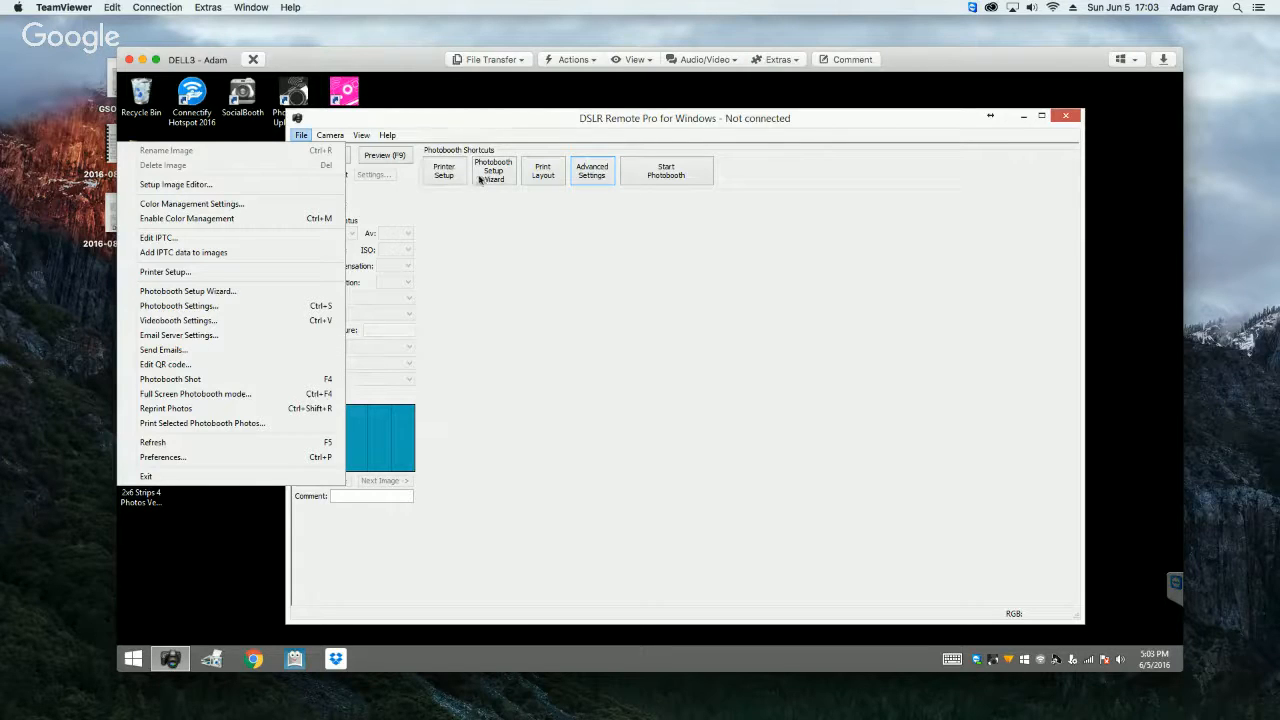
left_click(532, 389)
left_click(330, 135)
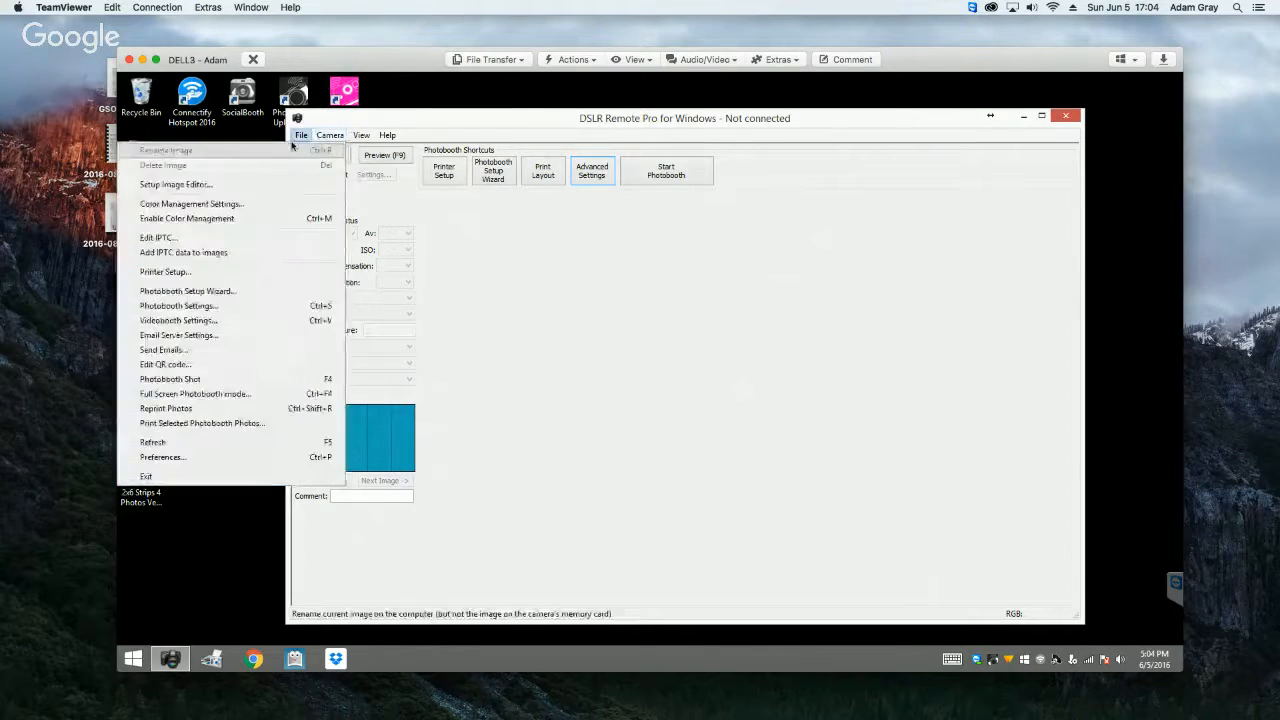
mouse_move(330, 135)
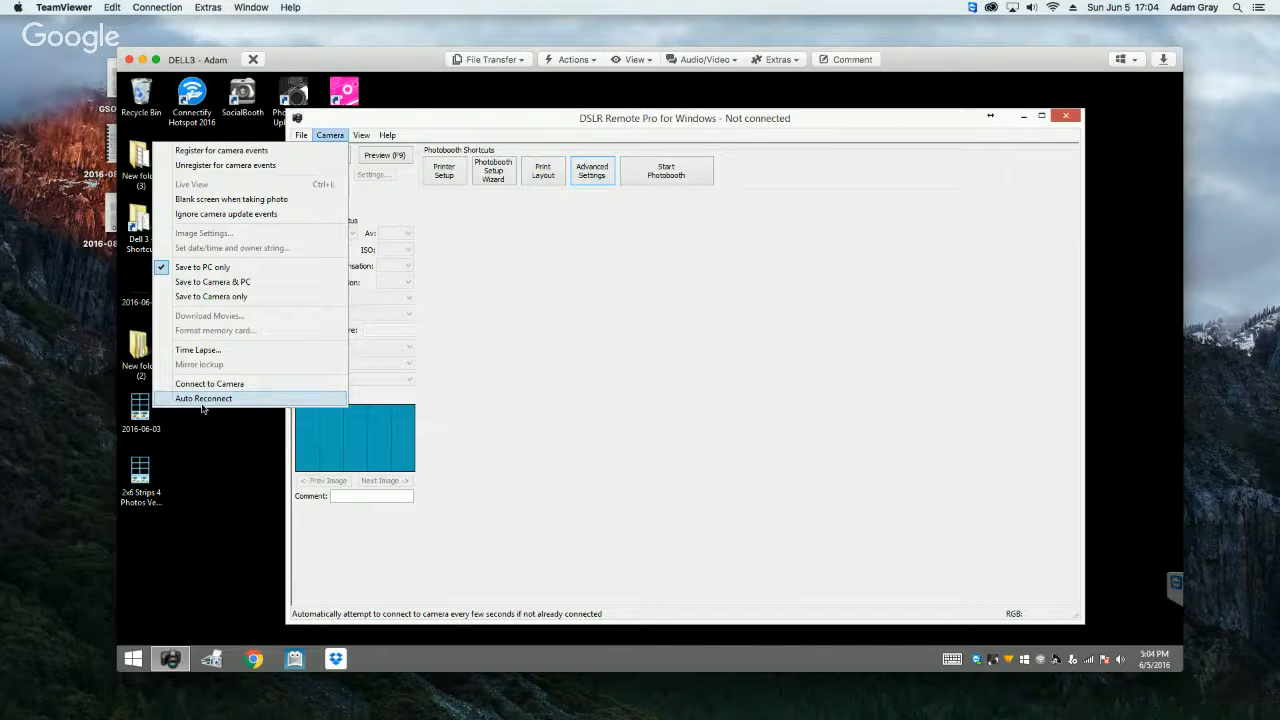
left_click(164, 402)
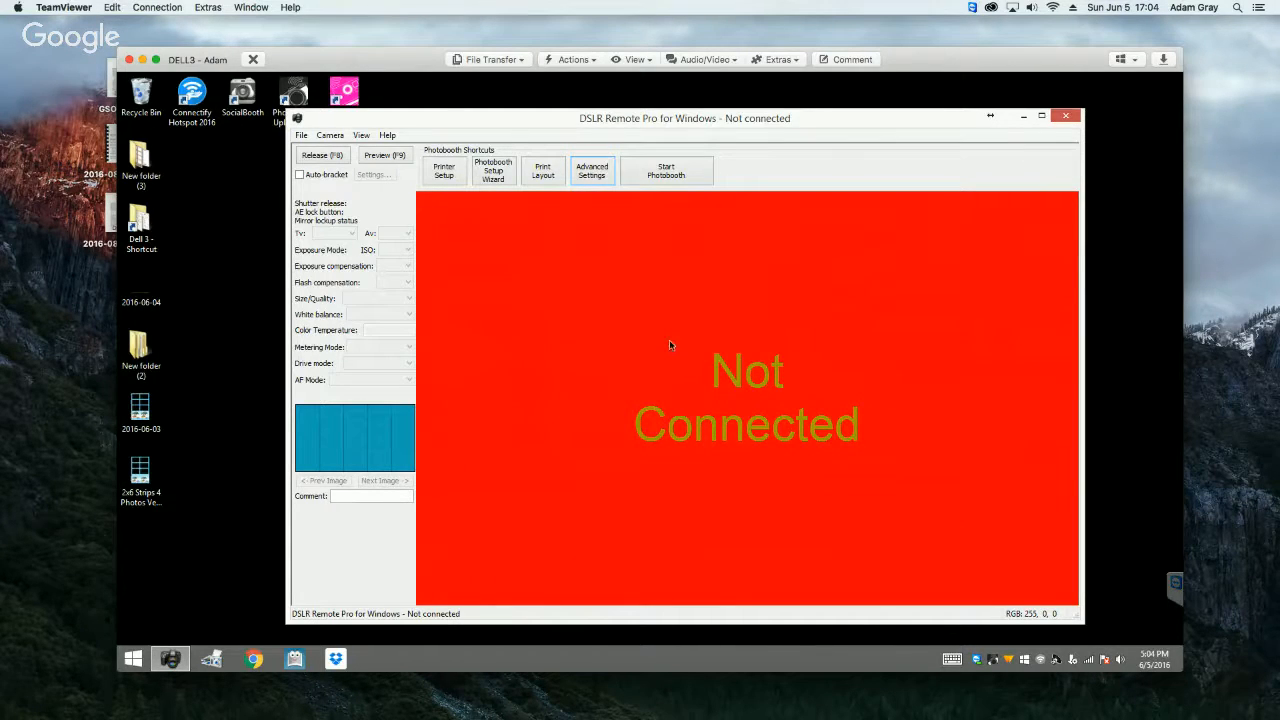
Step: Open the help contents and examine the Keyboard Shortcuts topic and the Photobooth Shooting overview
left_click(362, 135)
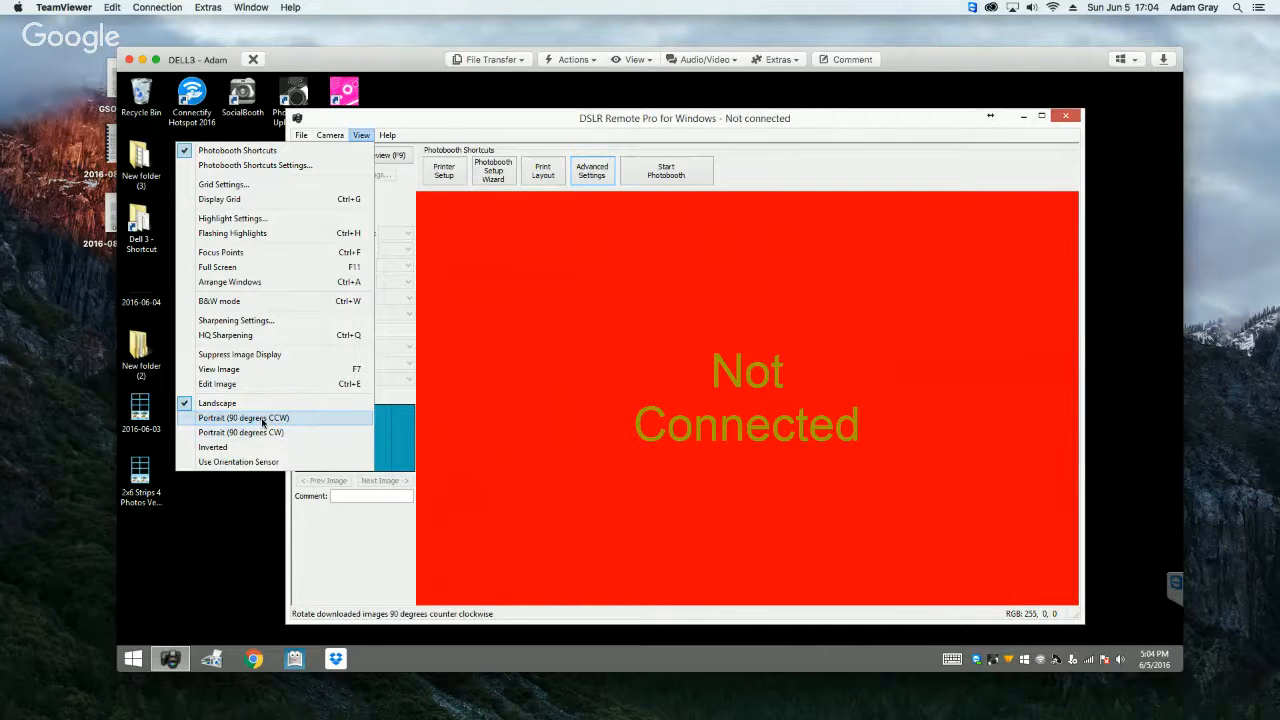
mouse_move(394, 137)
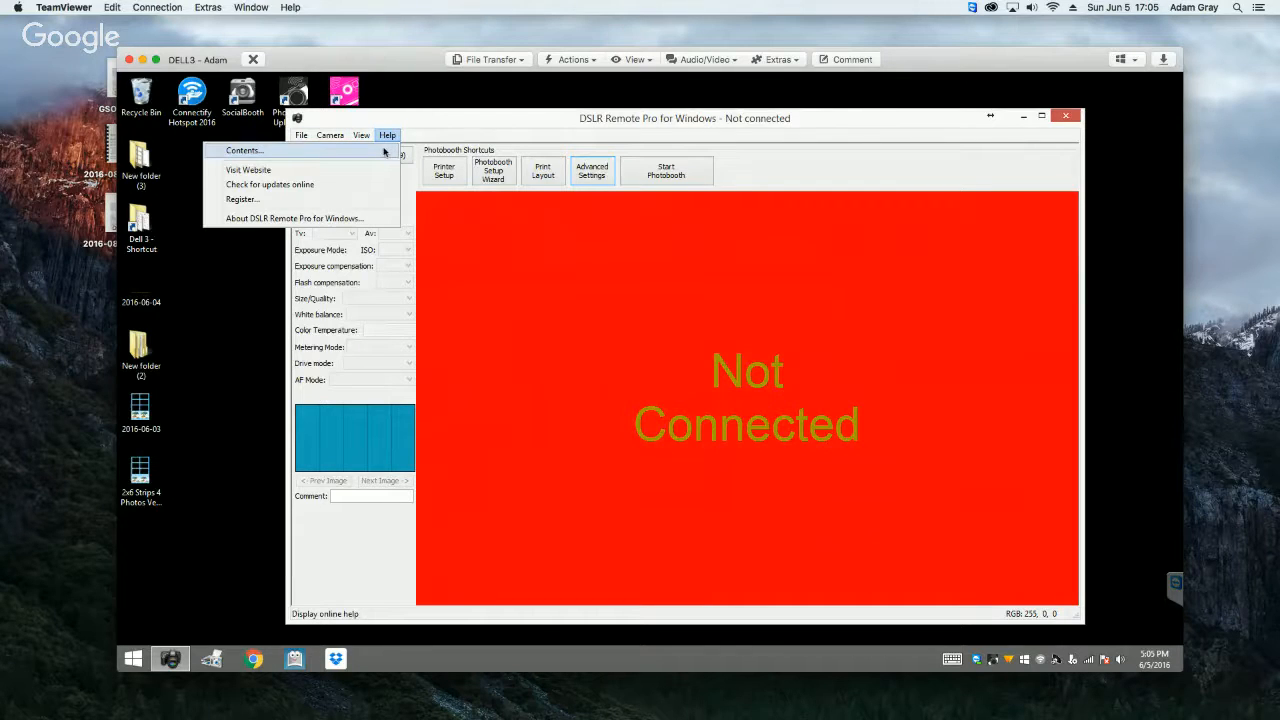
left_click(384, 151)
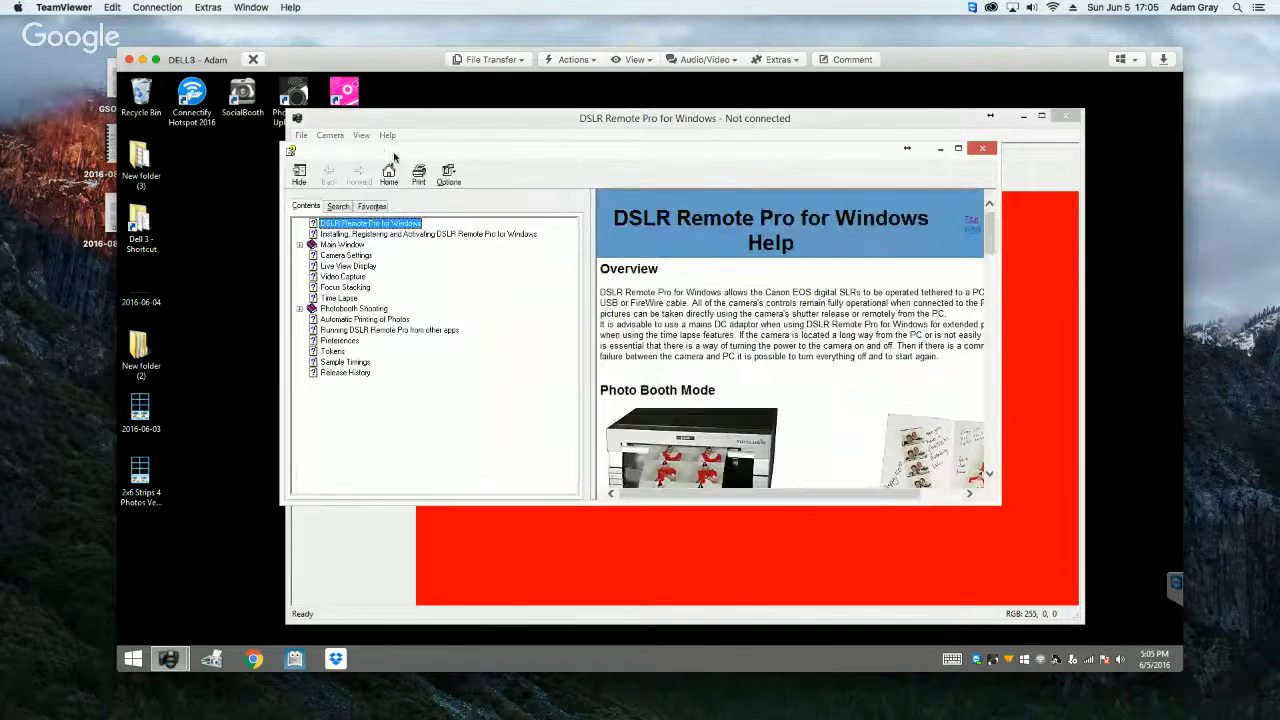
left_click(352, 310)
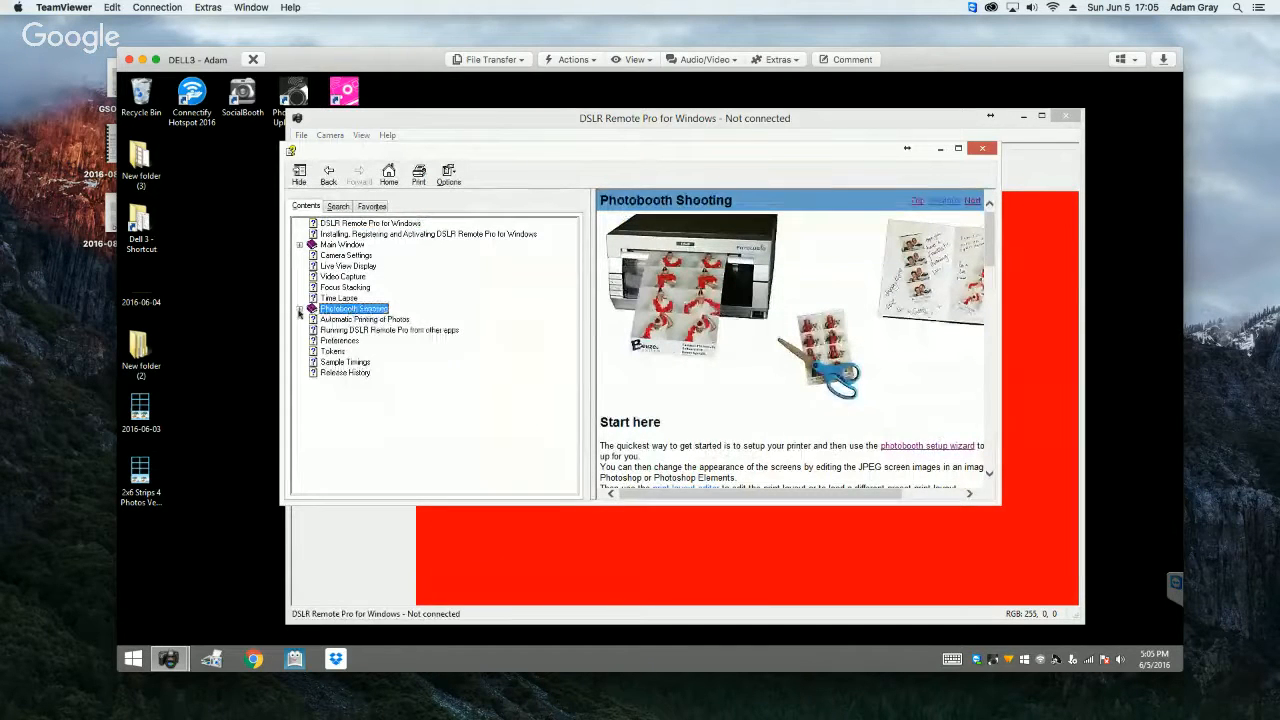
double_click(352, 312)
left_click(372, 363)
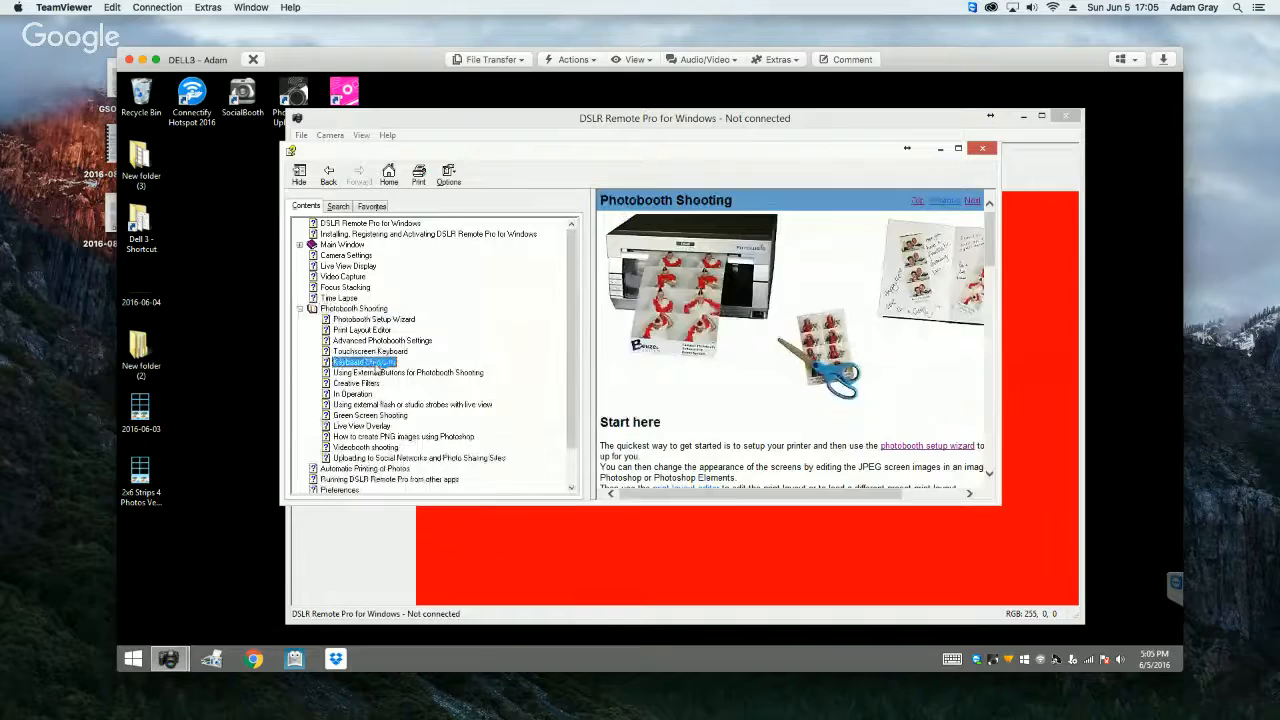
left_click(993, 251)
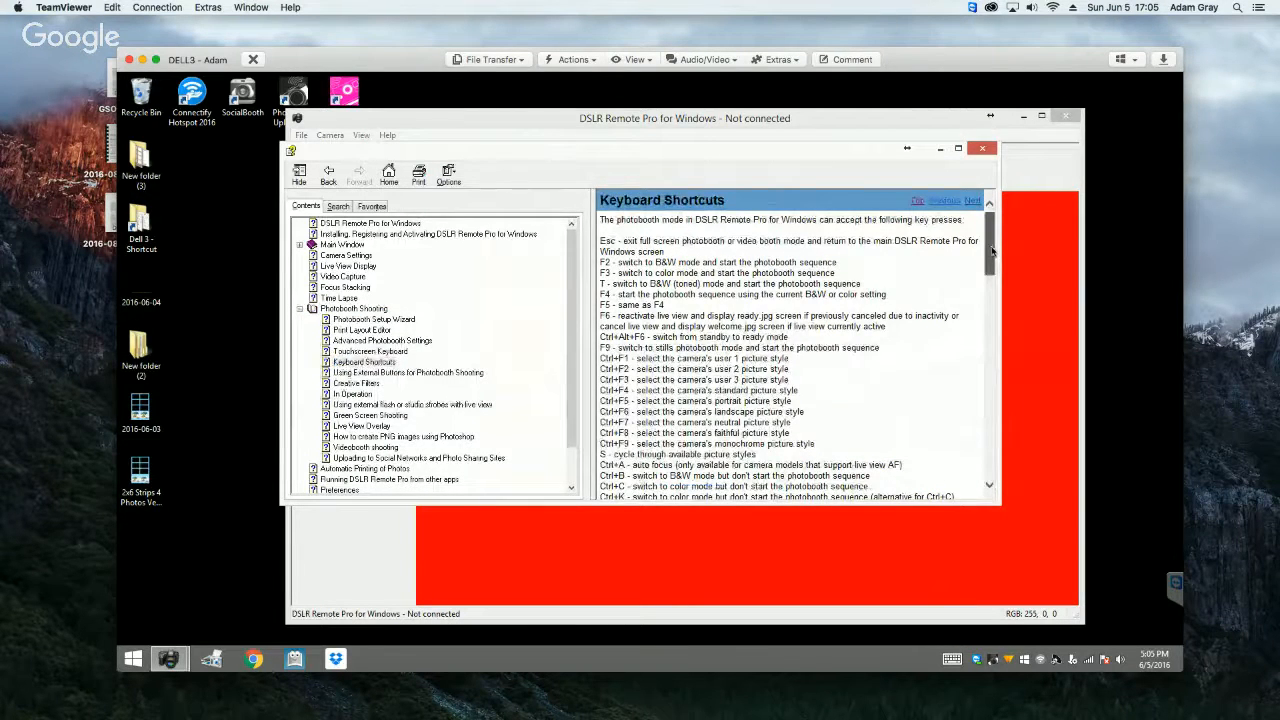
mouse_move(993, 251)
left_mouse_down()
mouse_move(993, 449)
mouse_move(998, 235)
left_mouse_up()
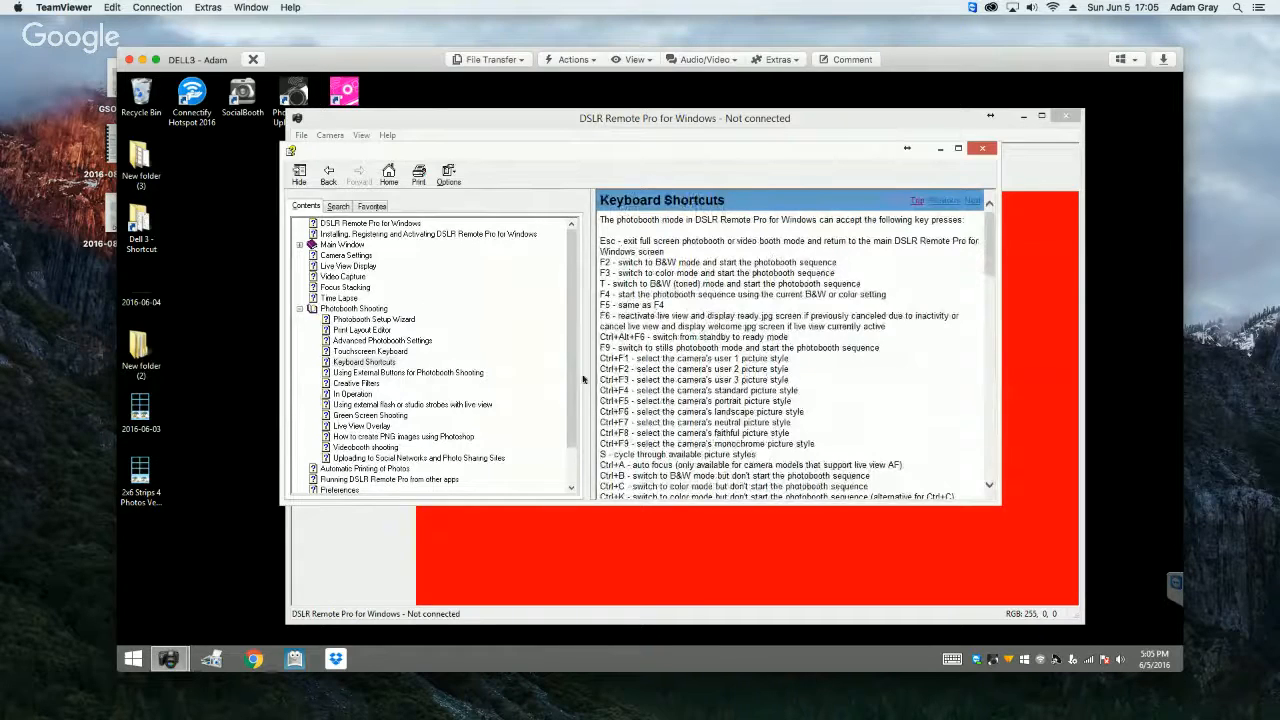
left_click(371, 312)
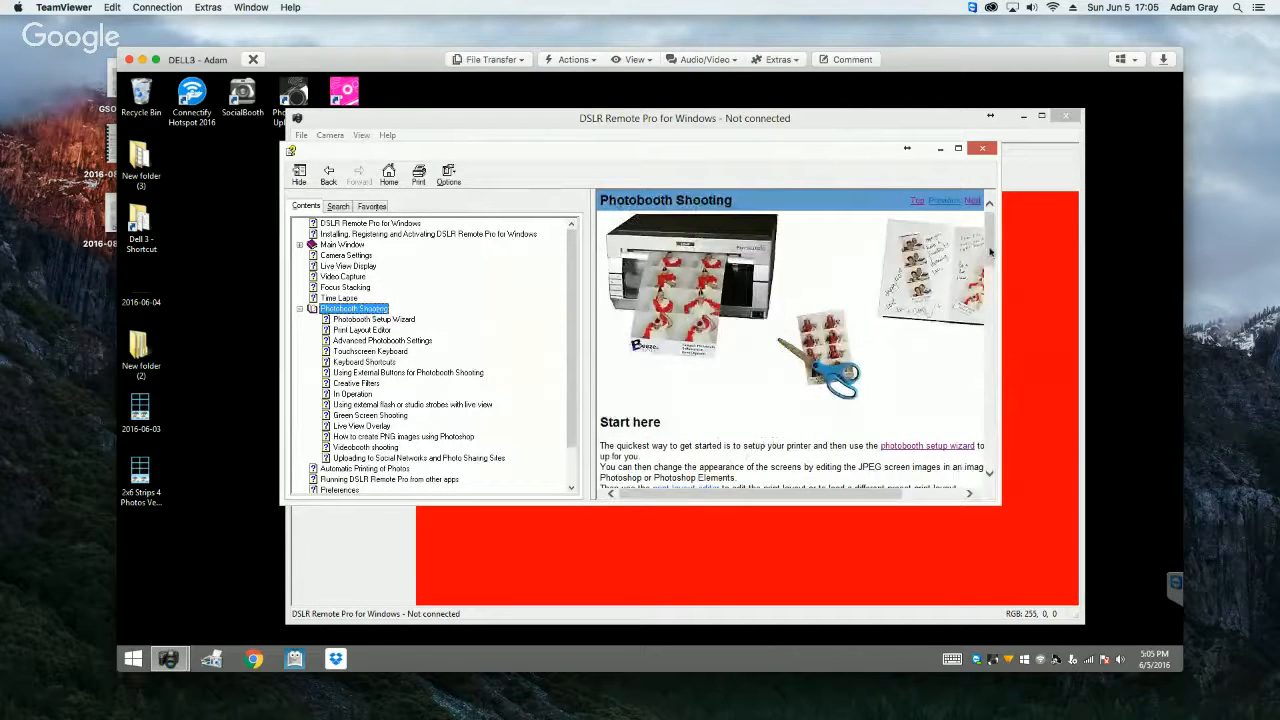
Step: Read further down the Photobooth Shooting help topic and close the help
left_click_drag(989, 258, 990, 330)
left_click(983, 149)
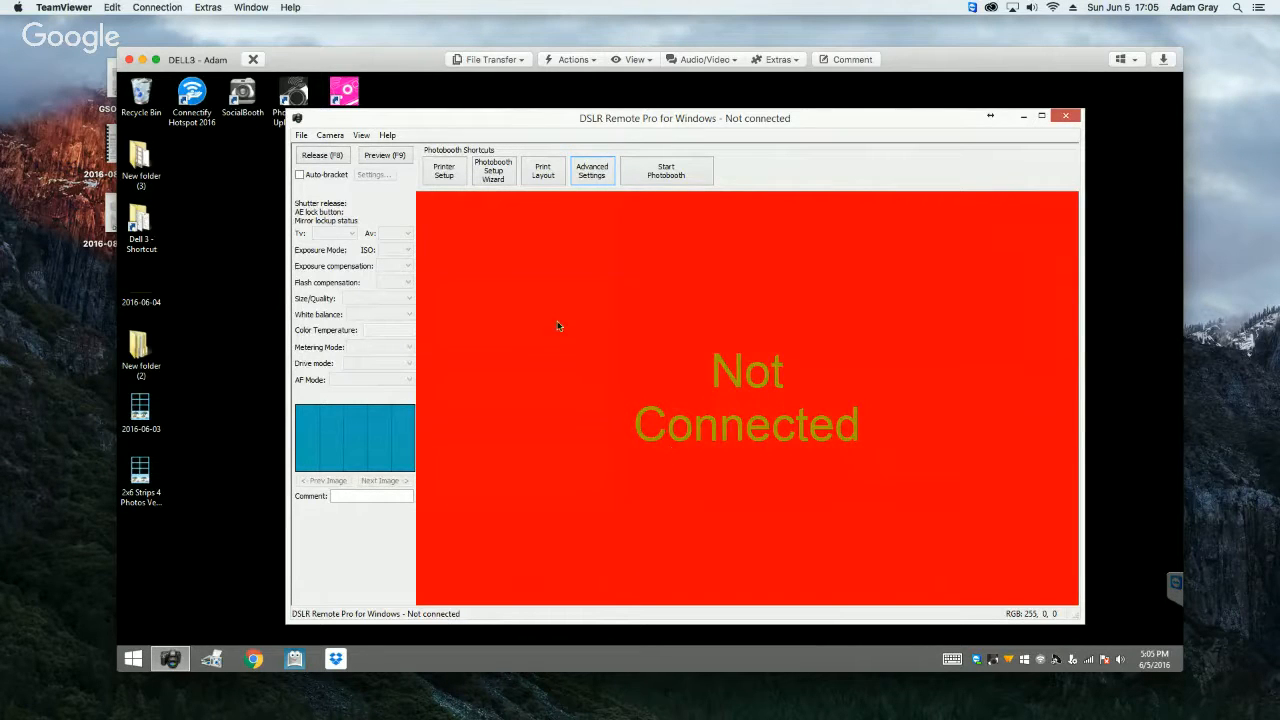
Step: Bring up Printer Setup, and open the printing preferences of the HiTi P510L (Copy 2) printer from Windows Devices and Printers
left_click(445, 177)
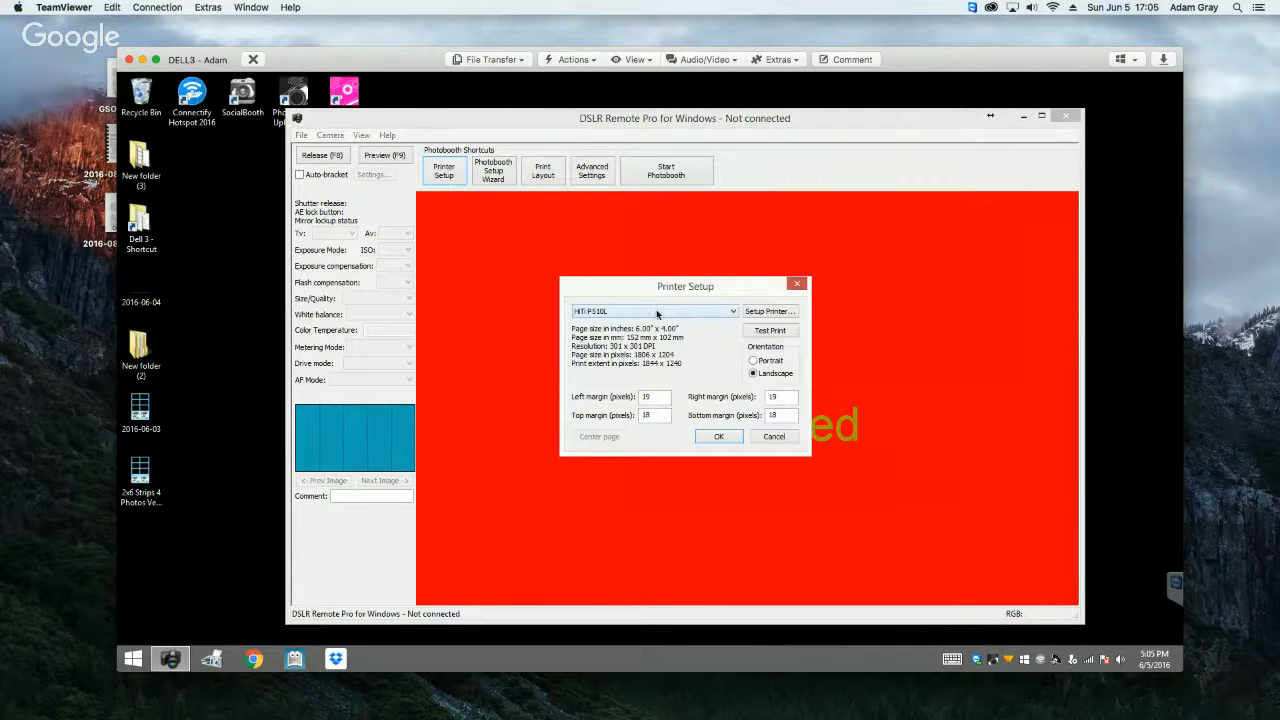
left_click(212, 660)
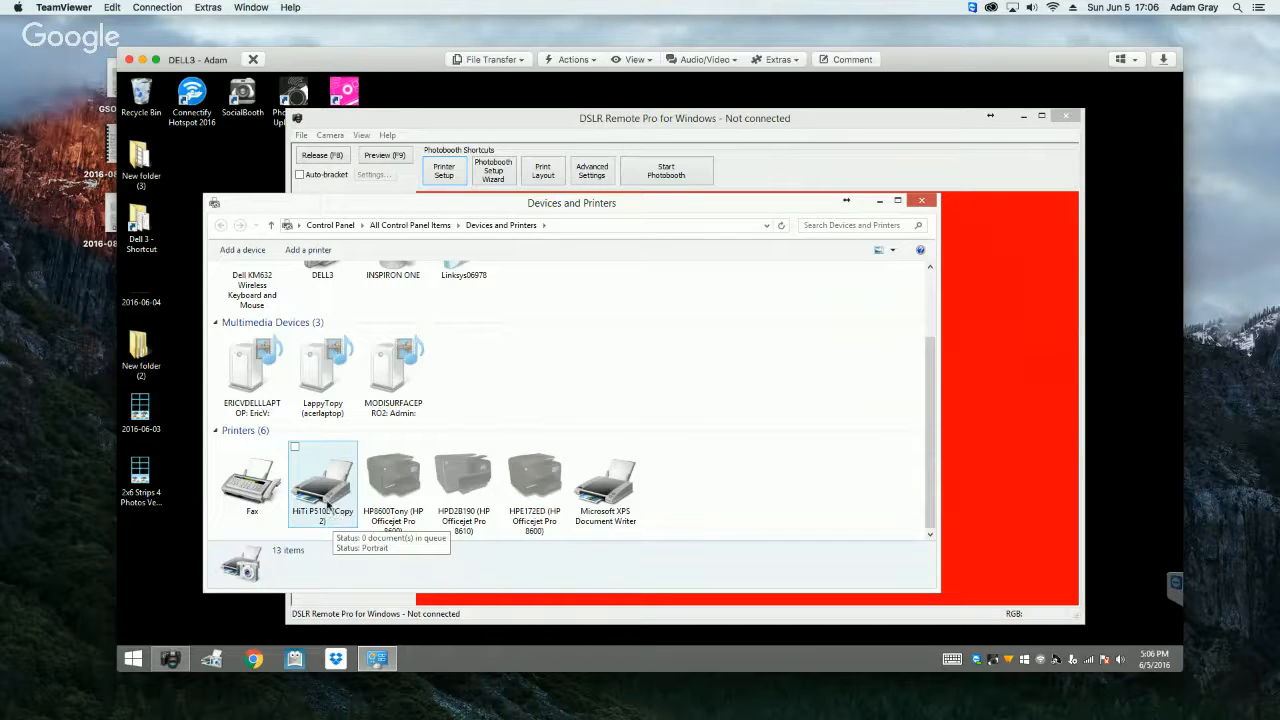
left_click(326, 506)
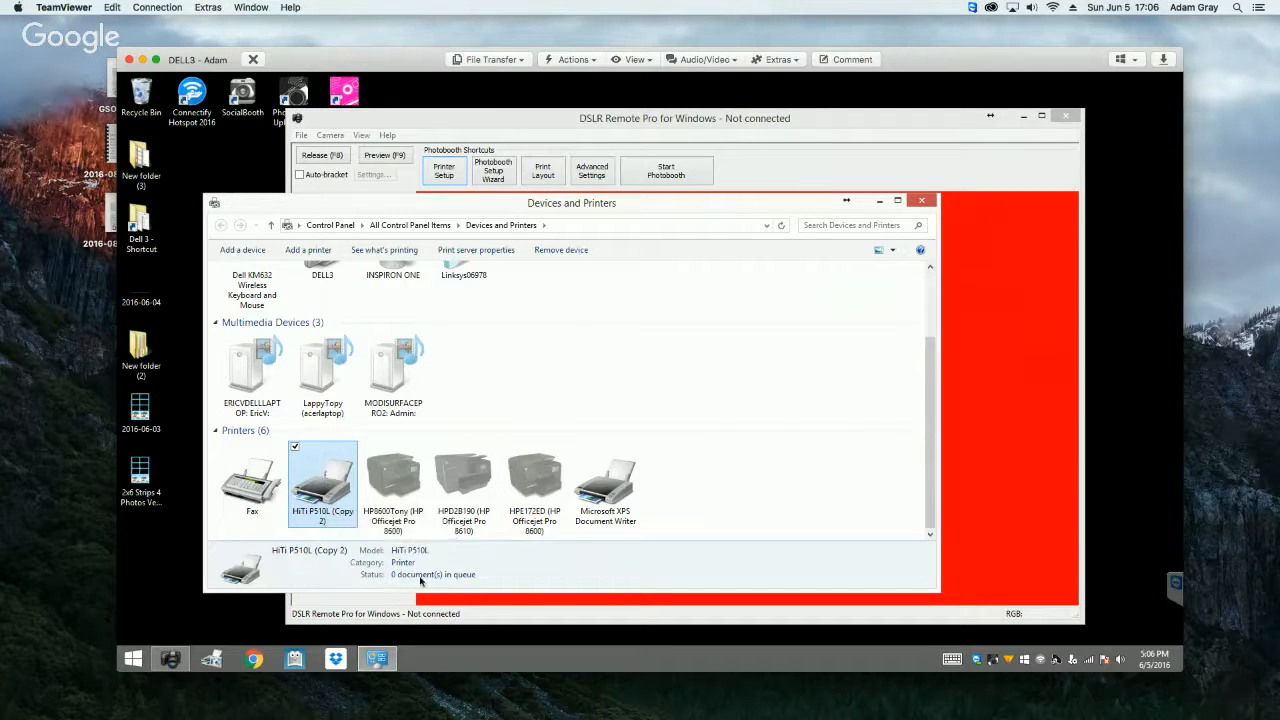
right_click(325, 486)
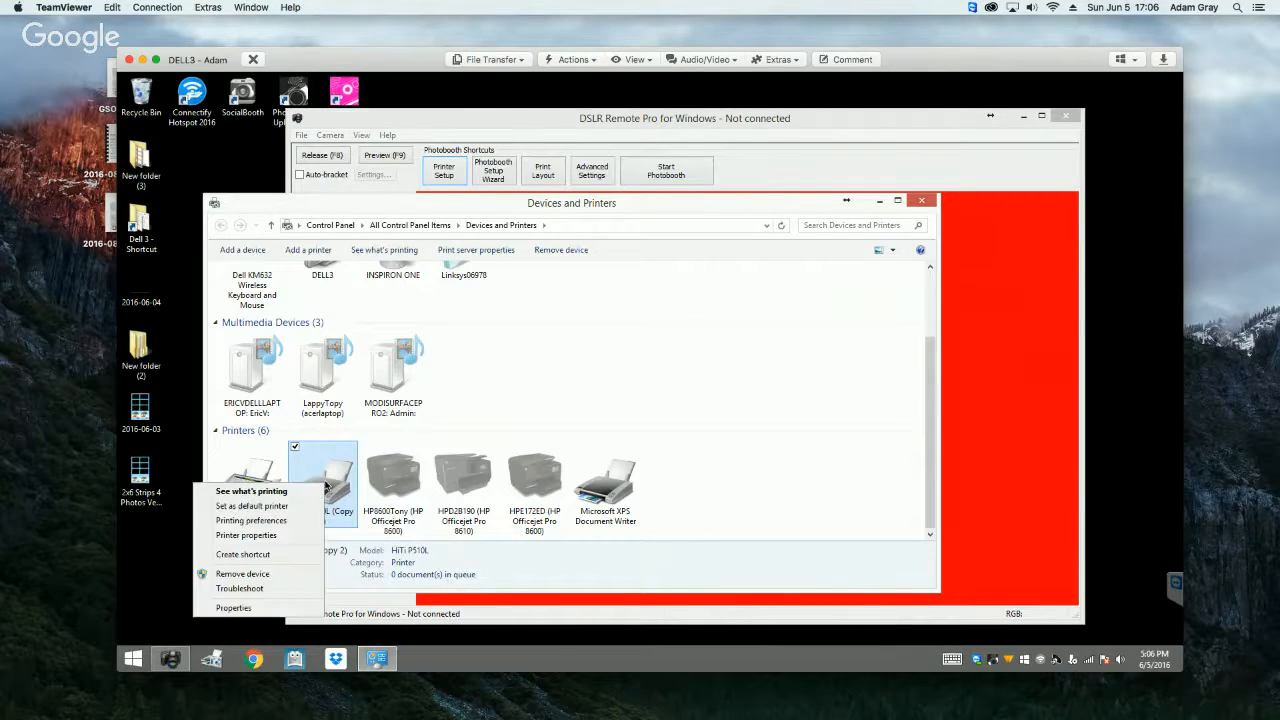
left_click(288, 521)
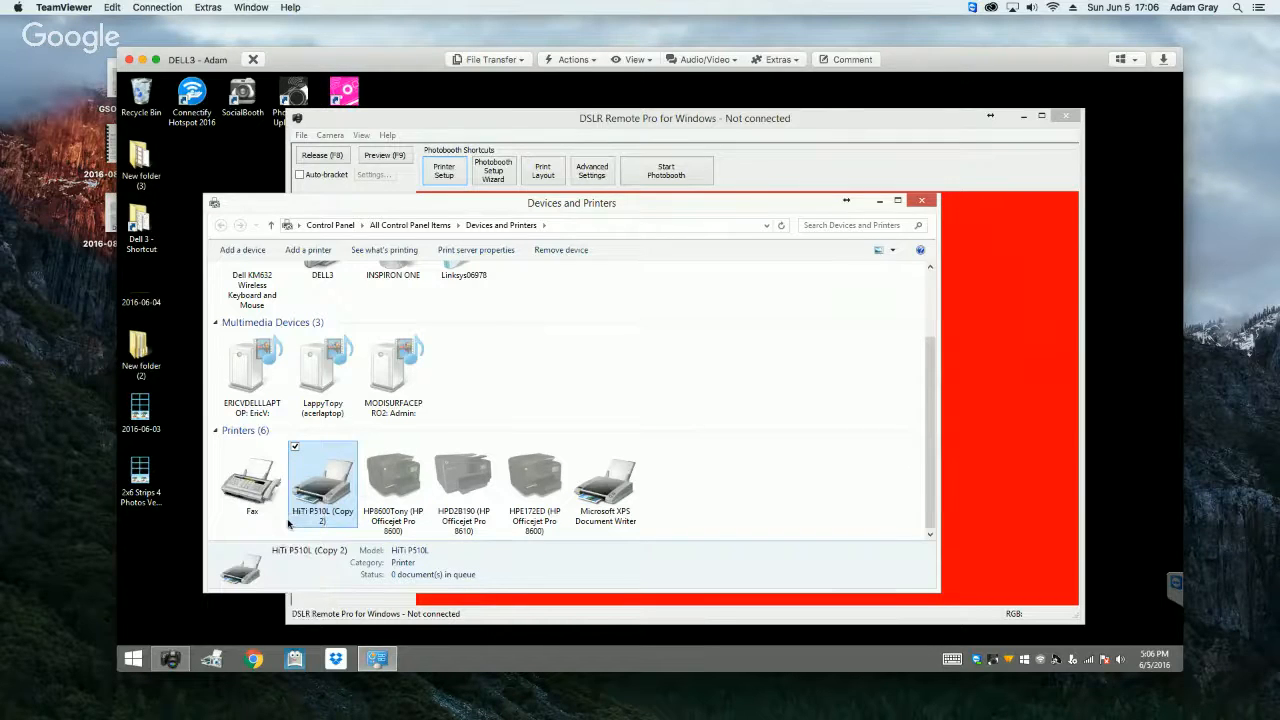
Step: Set the HiTi P510L (Copy 2) paper size to 6x4-Split (6x2 2 prints), apply it, and close Devices and Printers
left_click(343, 324)
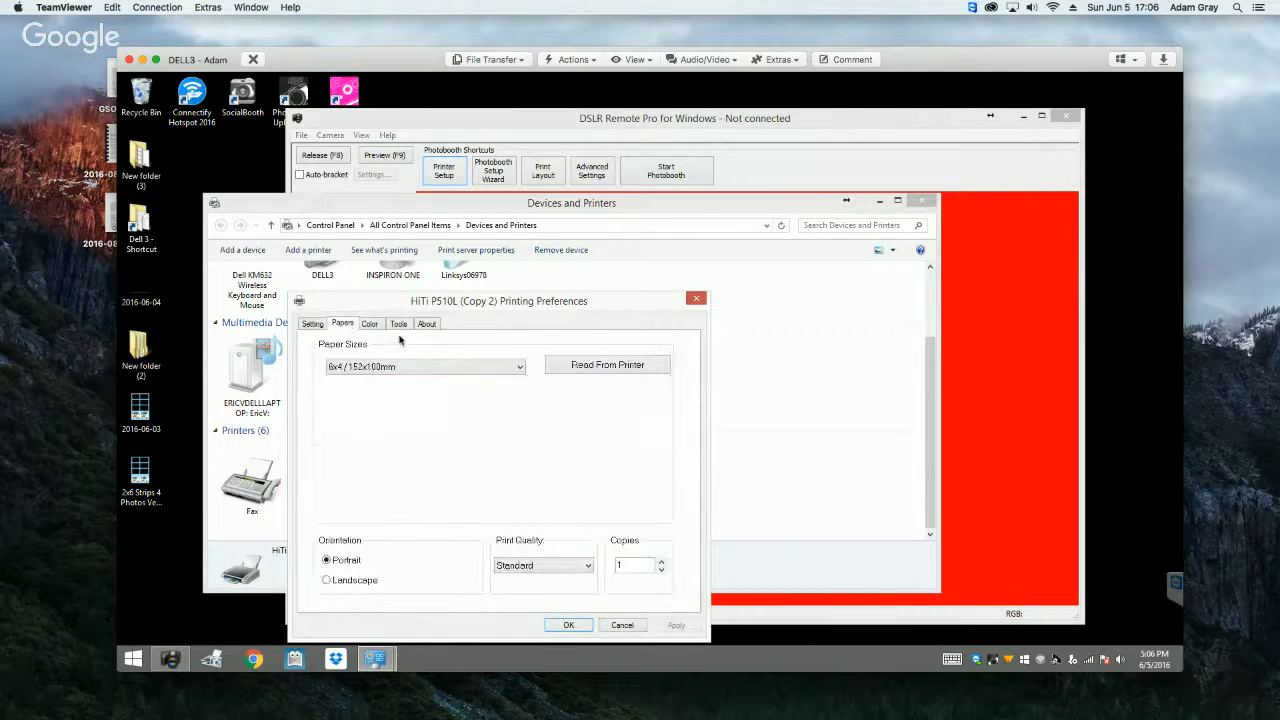
left_click(407, 366)
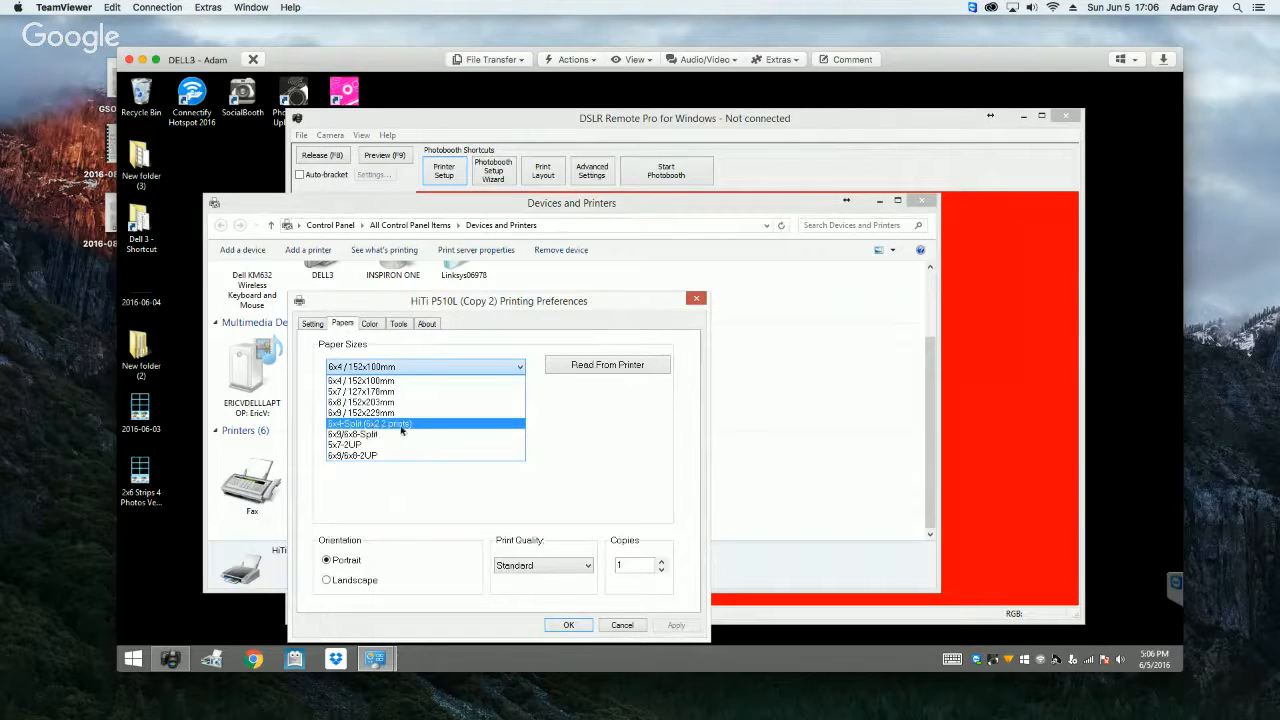
left_click(401, 425)
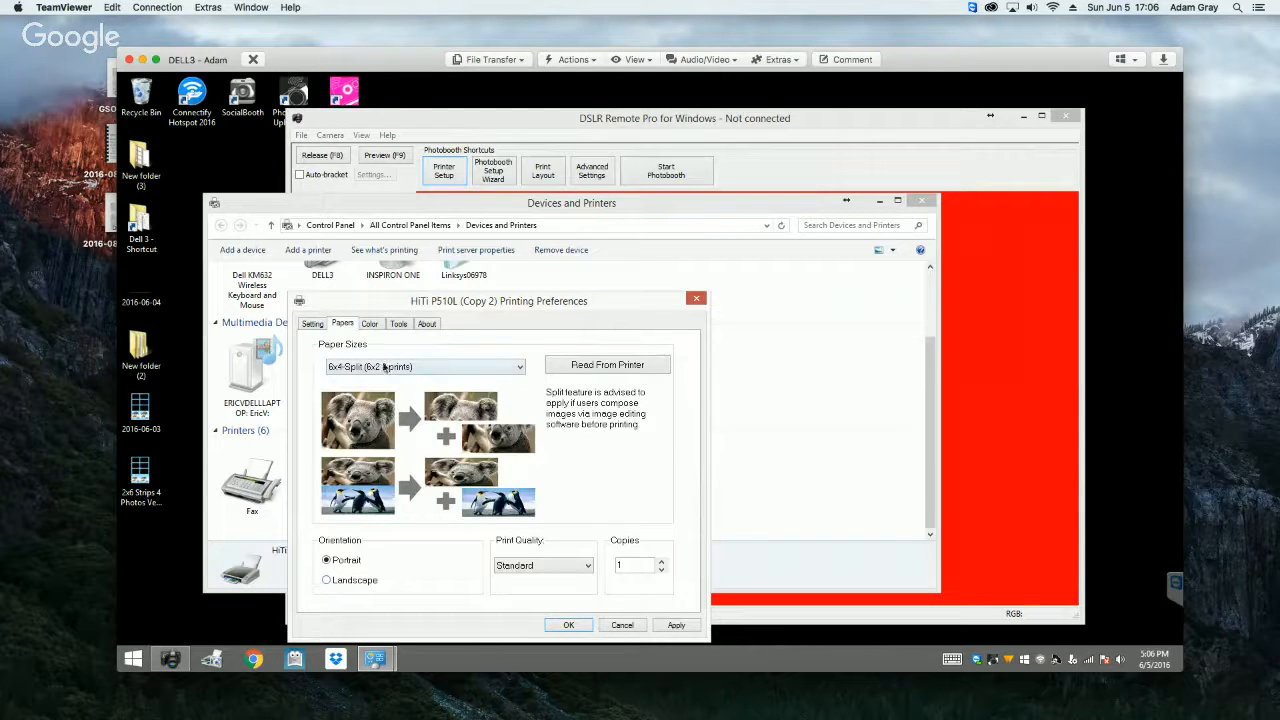
left_click(672, 625)
left_click(568, 625)
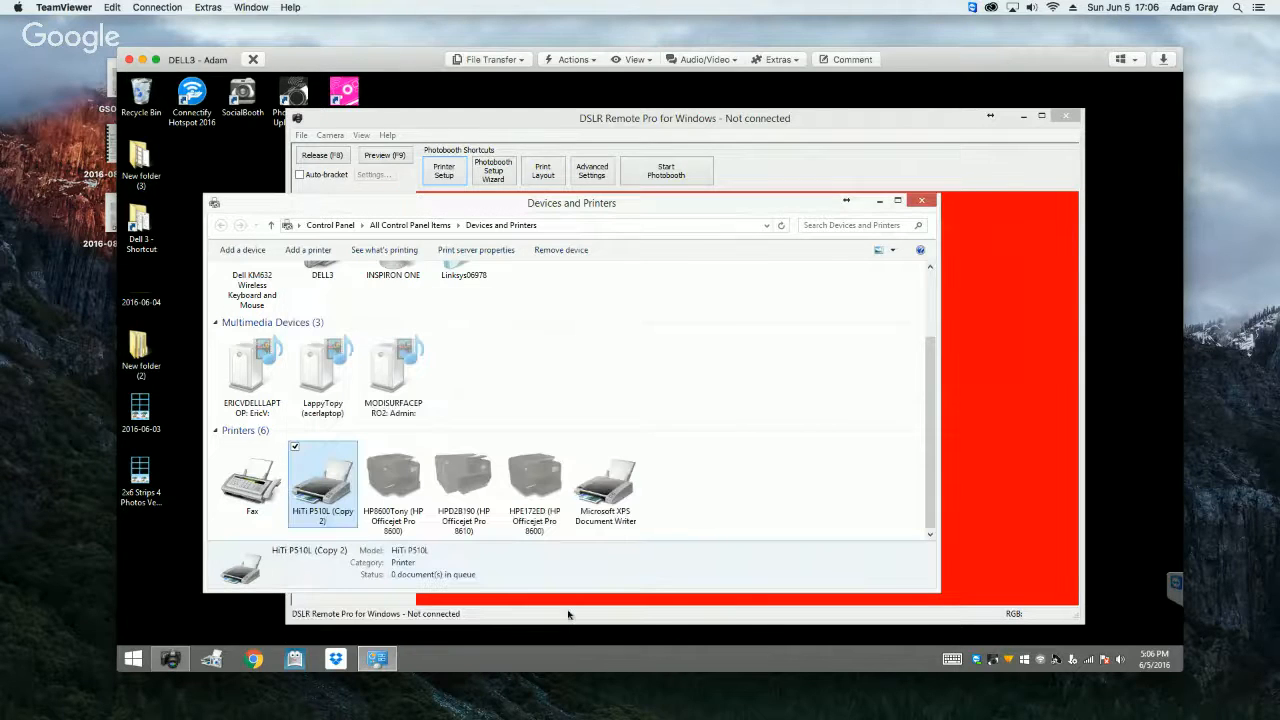
left_click(921, 201)
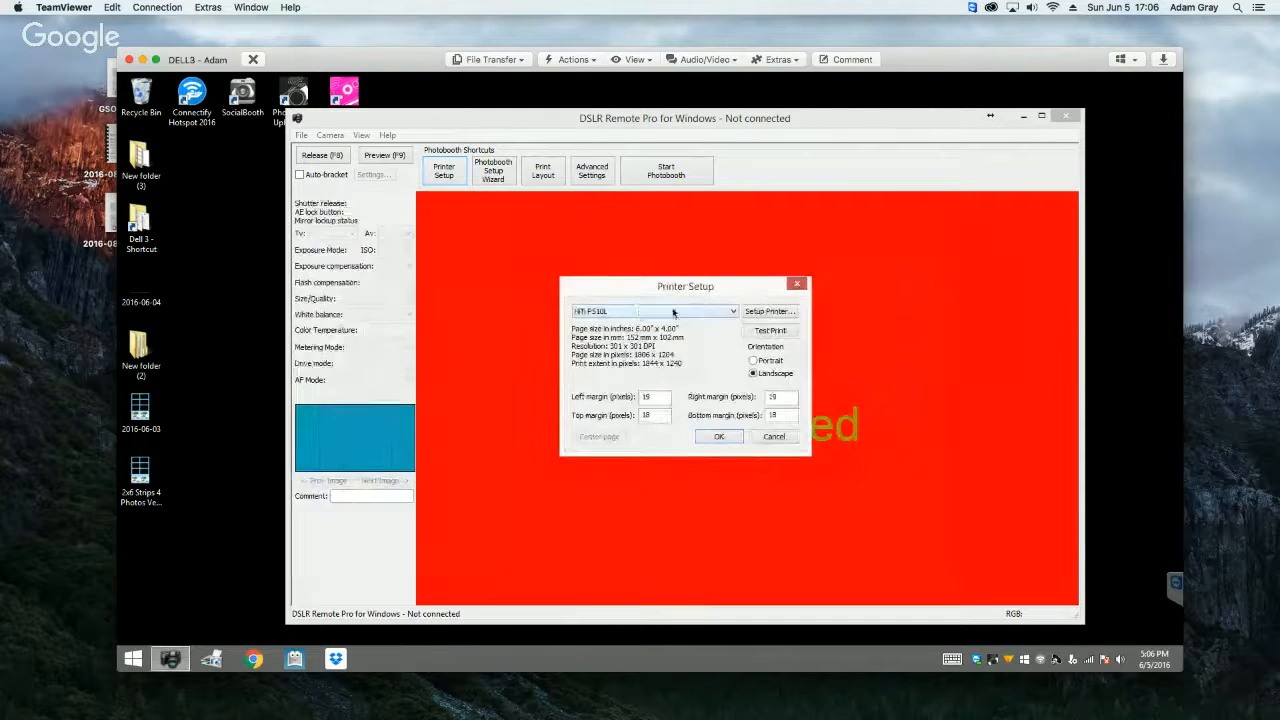
Step: Choose HiTi P510L (Copy 2) in Printer Setup and try to view its paper settings in the printer properties
left_click(597, 311)
left_click(610, 351)
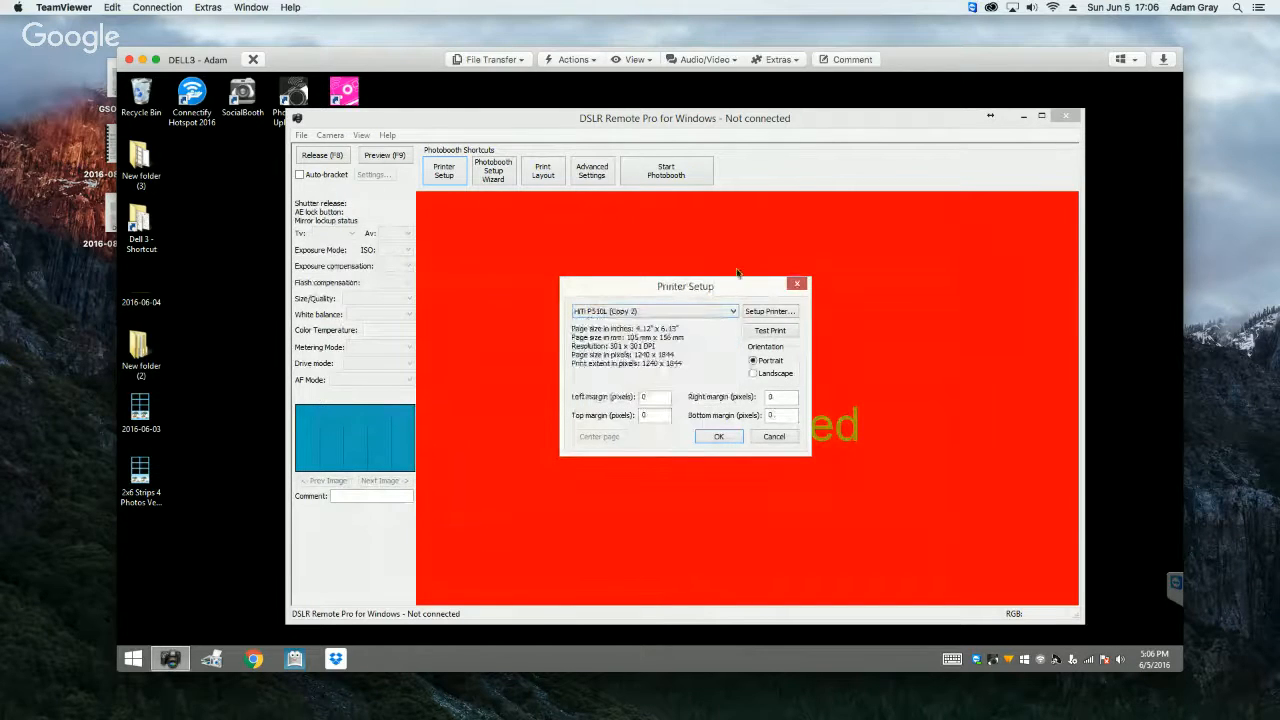
left_click(780, 311)
left_click(640, 325)
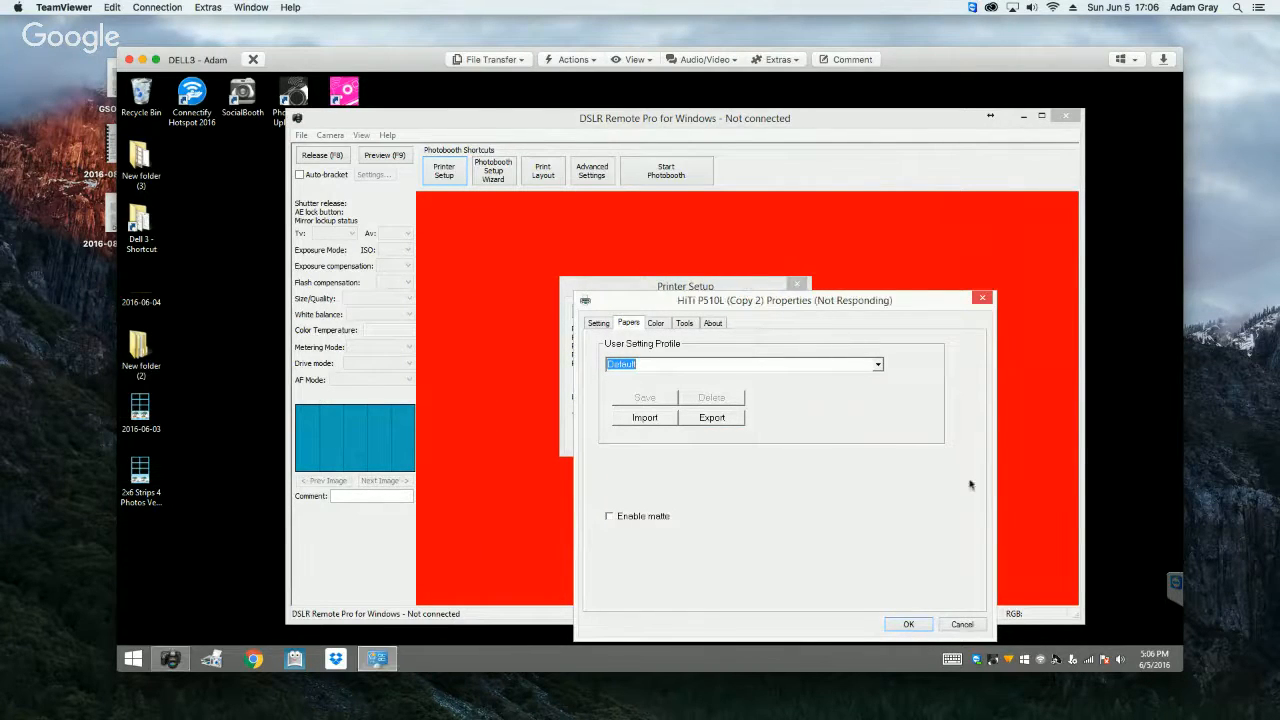
Step: Close the printer properties by ending the print driver host program and skipping the search for a solution
left_click(983, 298)
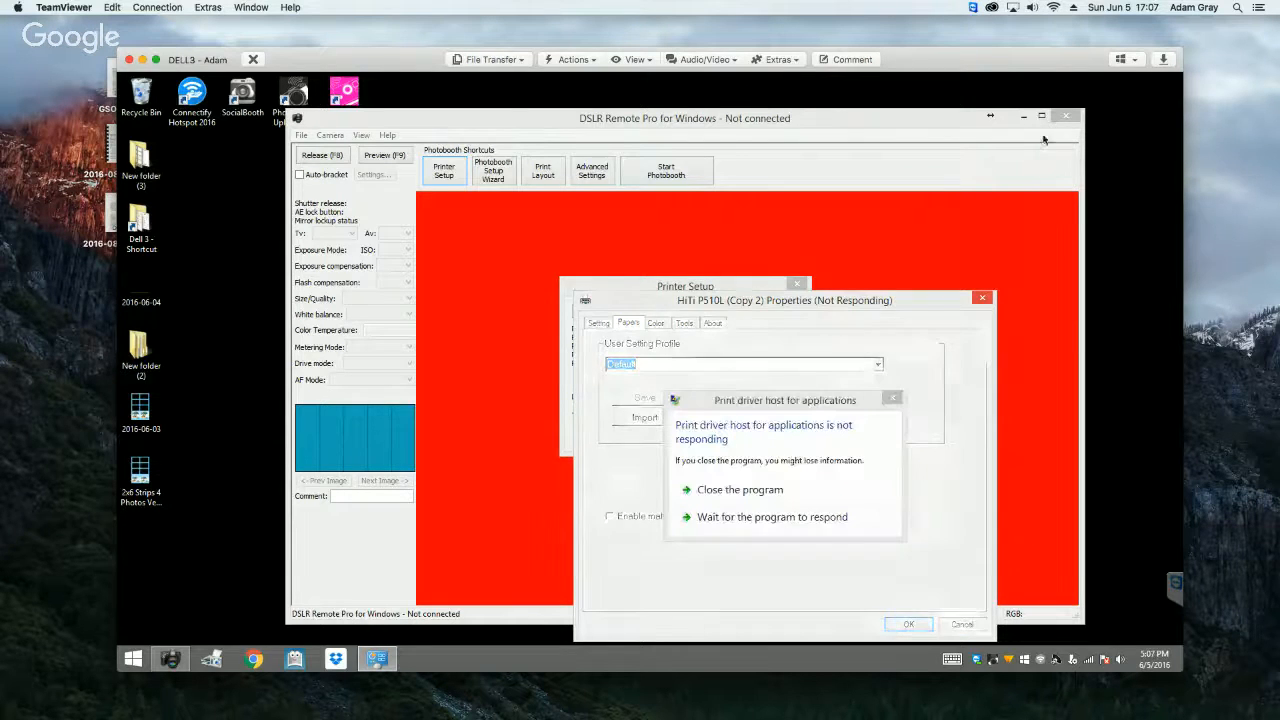
left_click(743, 491)
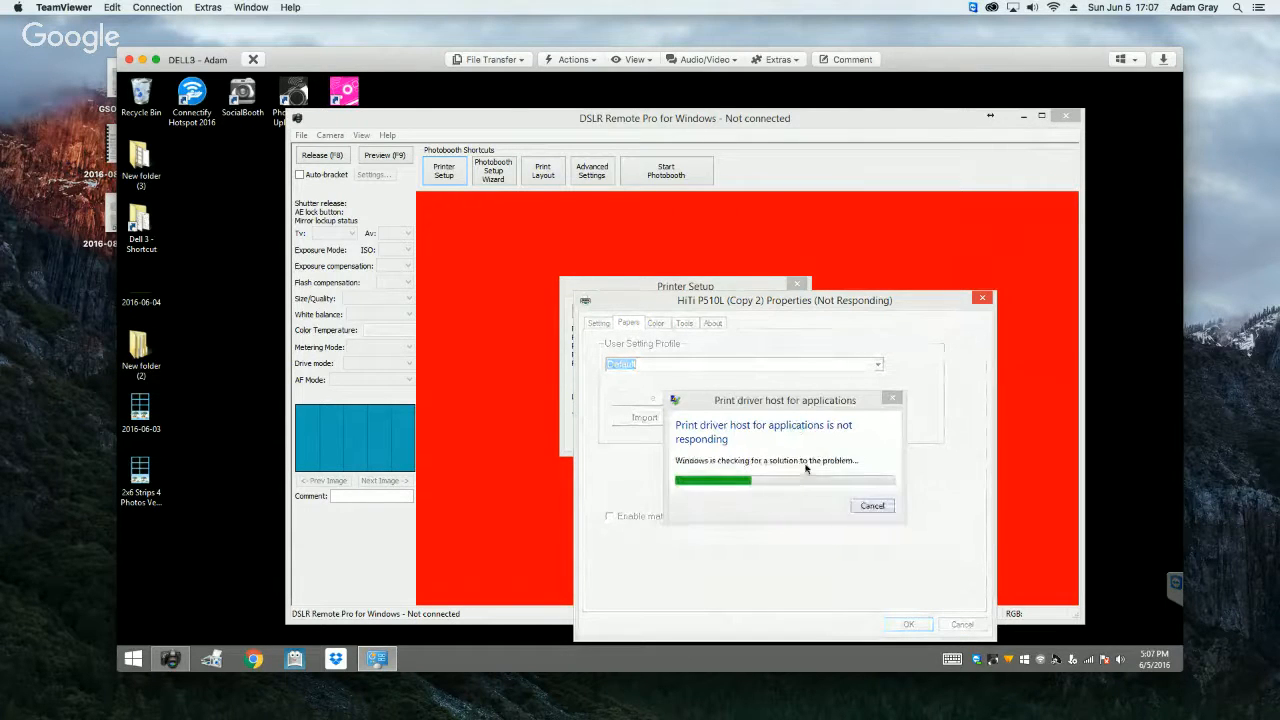
left_click(871, 507)
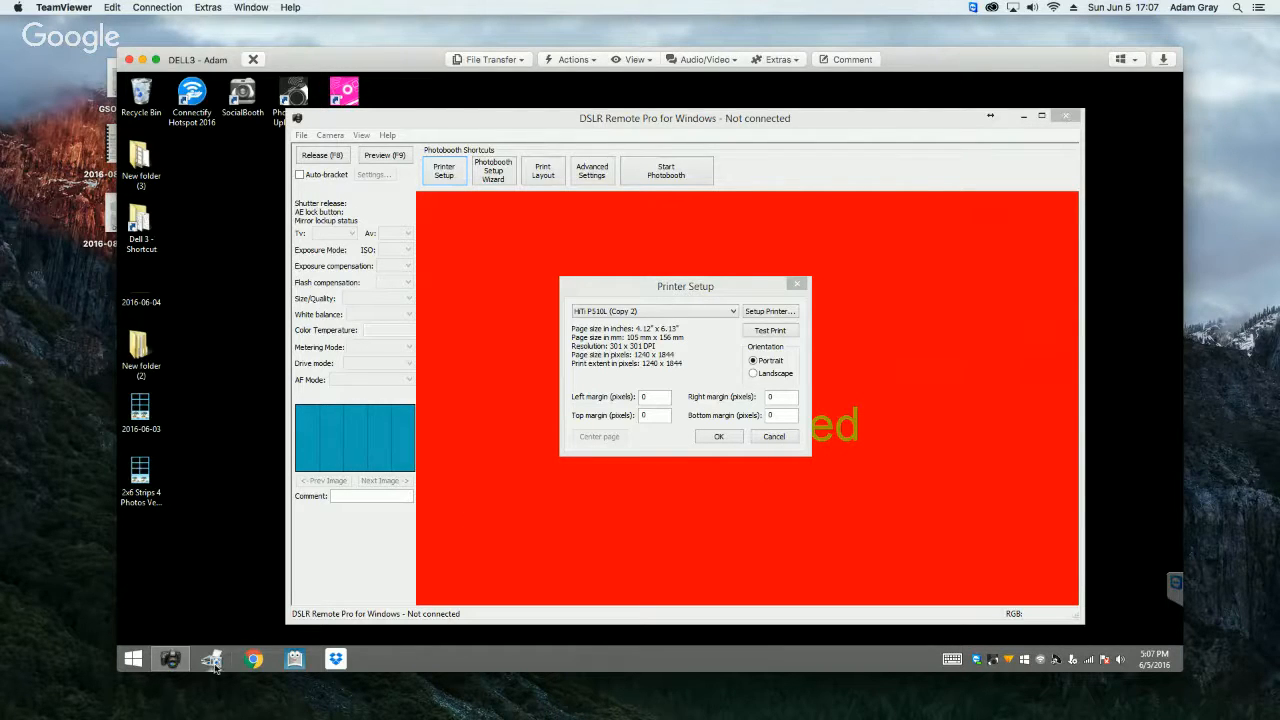
Step: End the Canon remote capture application's task in Task Manager and restart DSLR Remote Pro
right_click(171, 658)
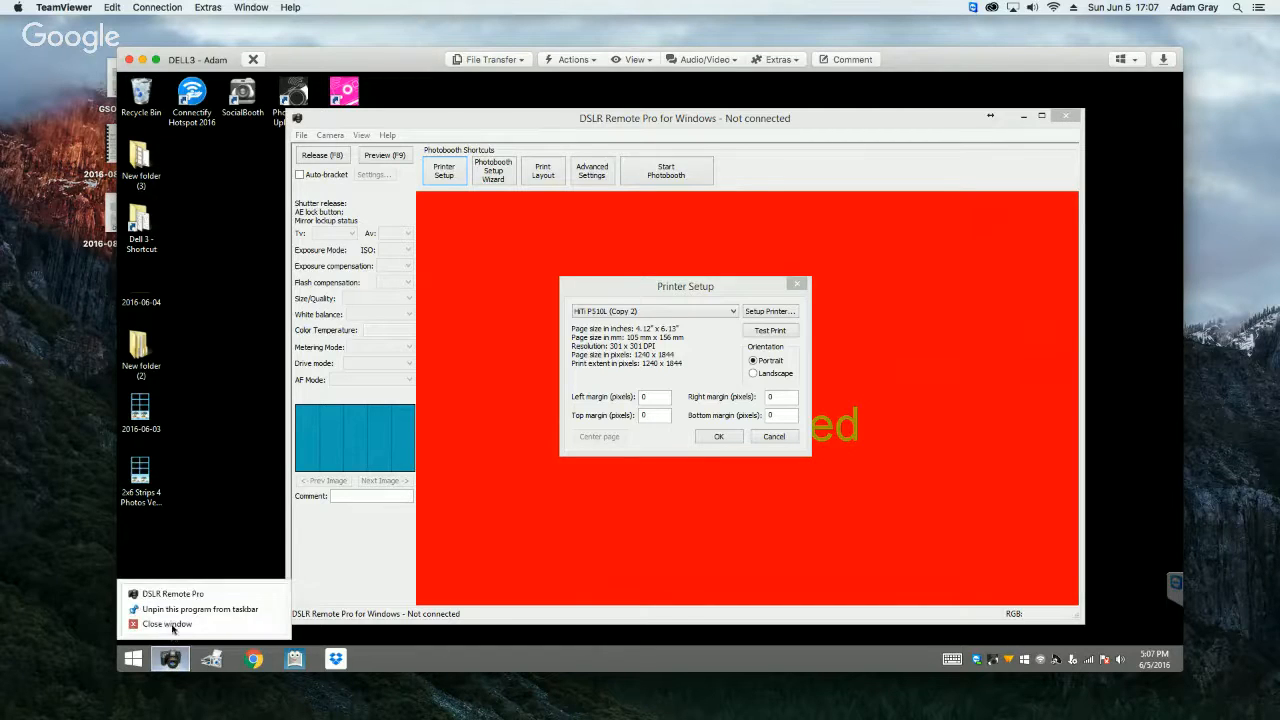
left_click(168, 624)
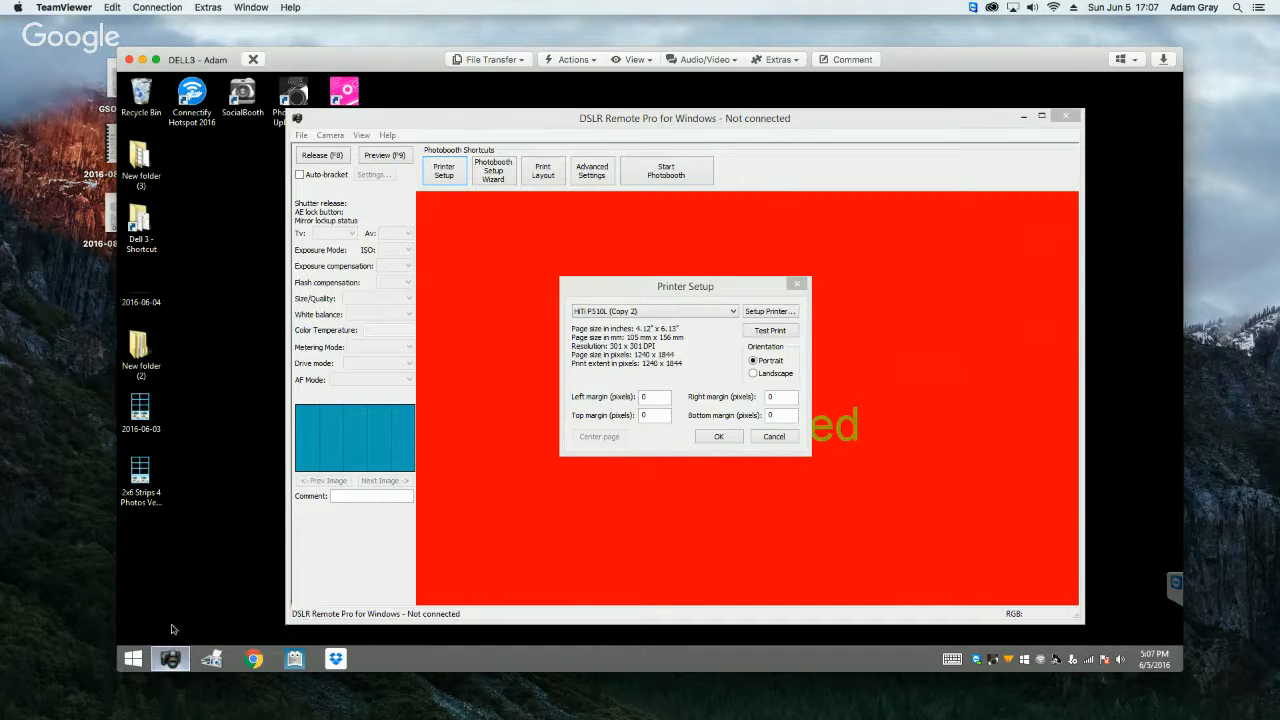
right_click(395, 665)
left_click(423, 616)
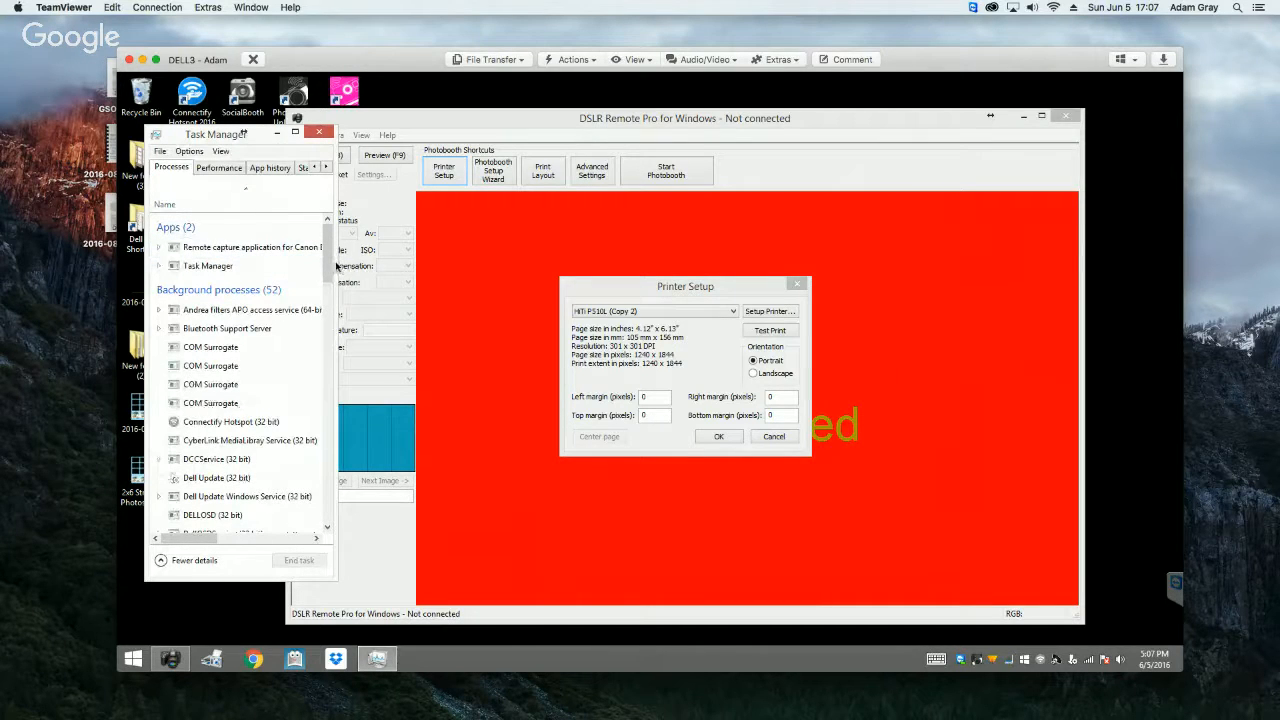
left_click(260, 248)
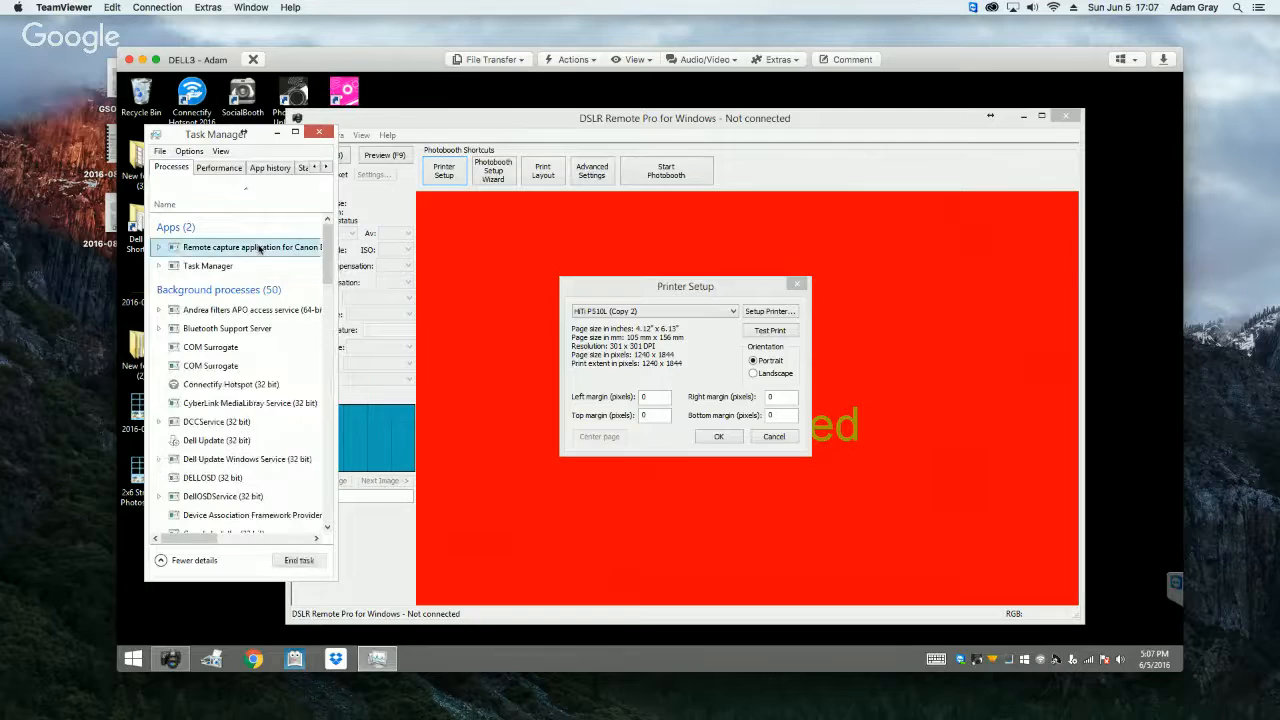
left_click(302, 561)
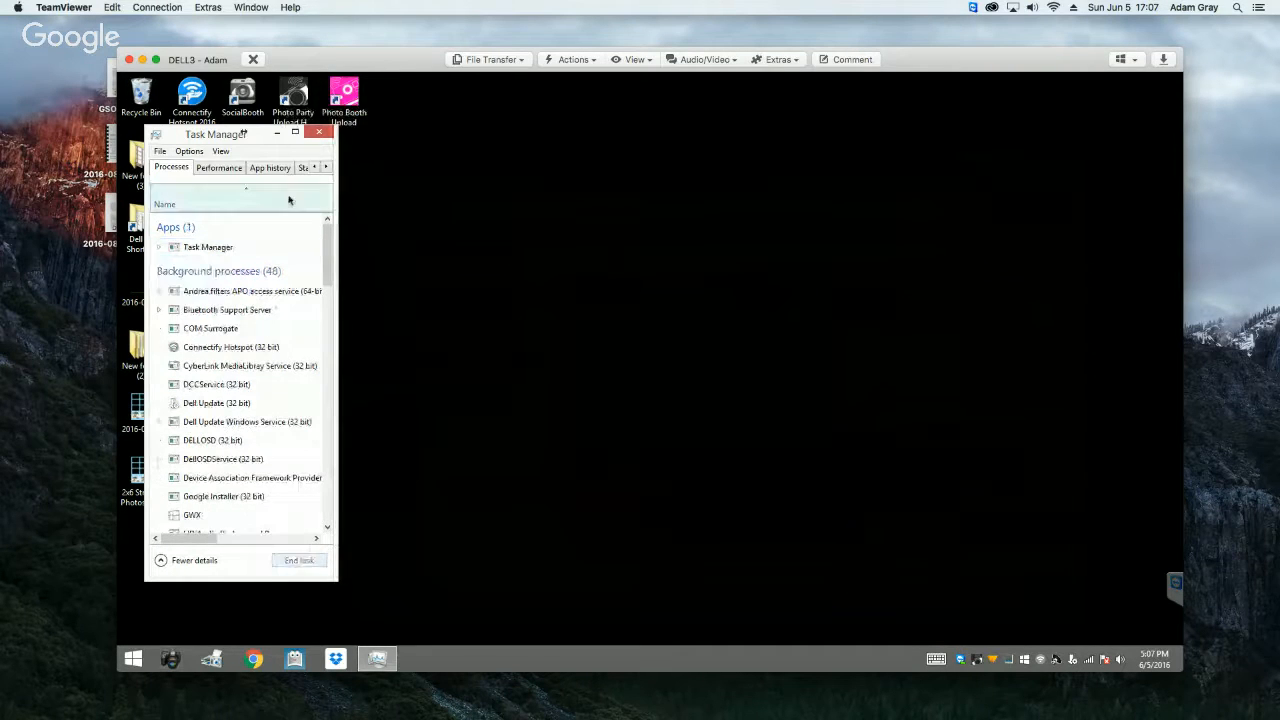
left_click(277, 133)
left_click(171, 656)
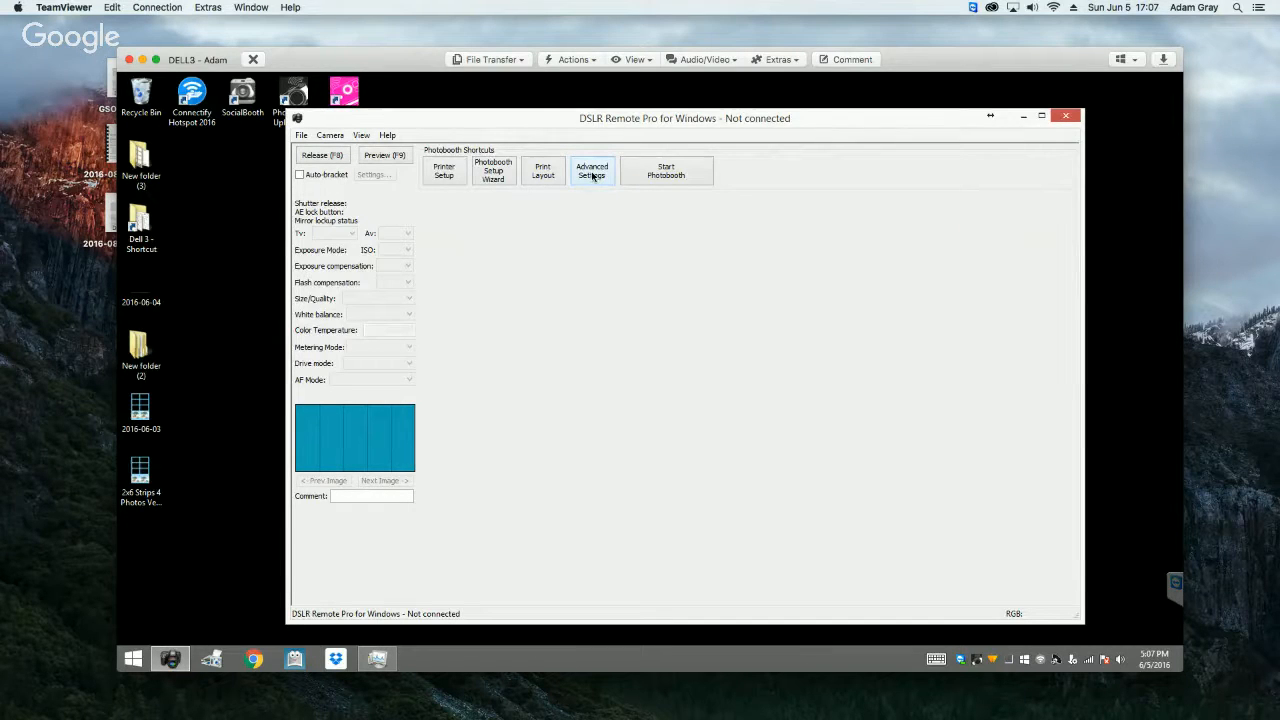
Step: In the advanced photobooth settings, set the number of images to 3 and the inactivity timeout to 120 seconds
left_click(593, 176)
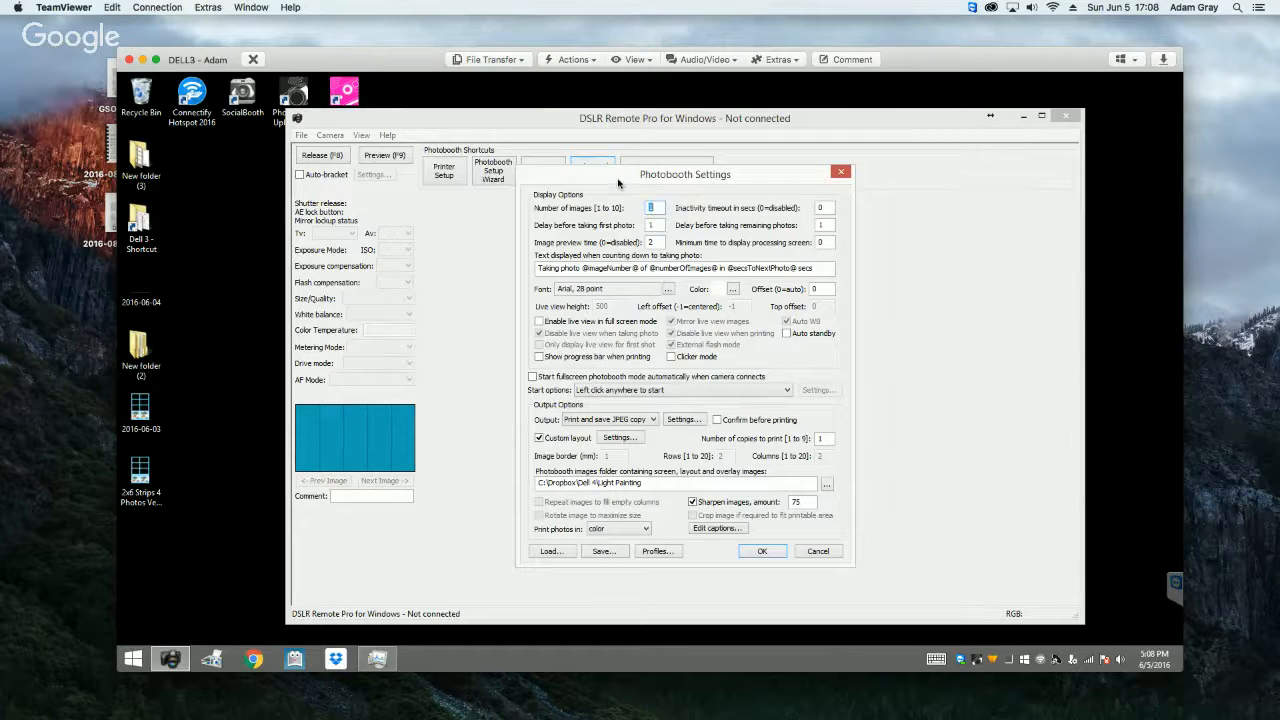
left_click_drag(618, 183, 604, 179)
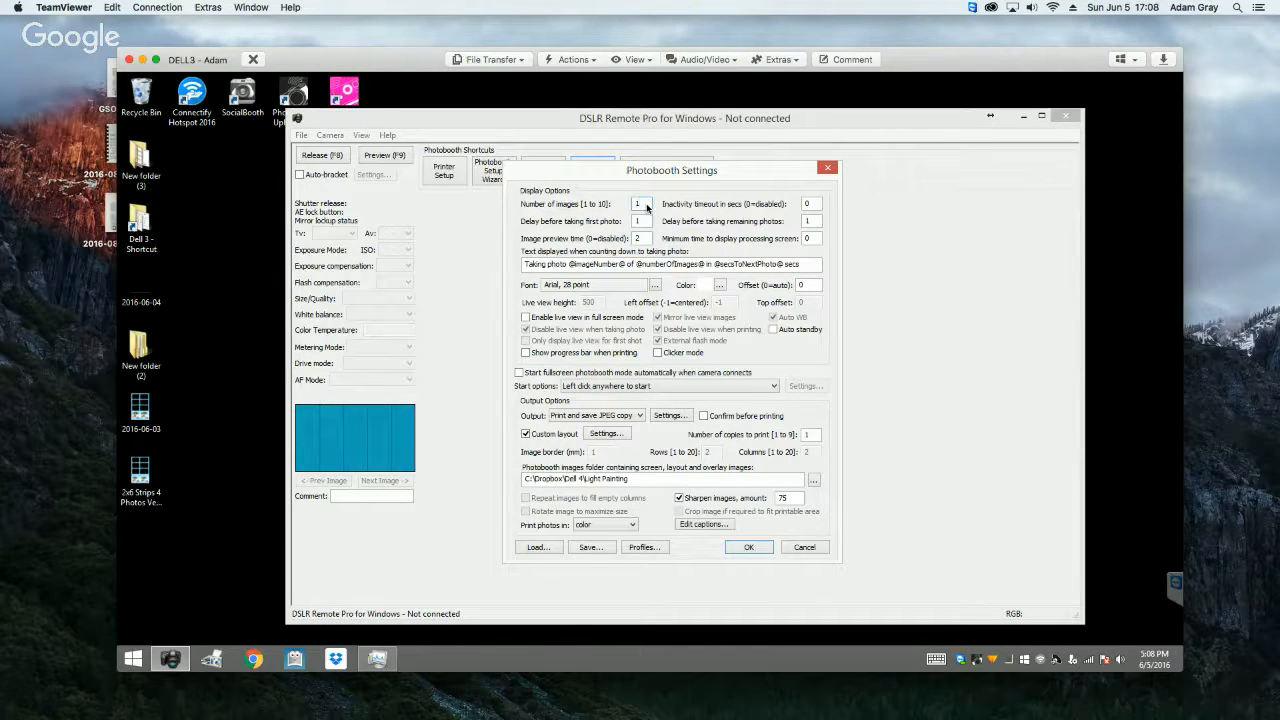
key("BackSpace")
type("3")
left_click(814, 206)
Step: Examine the photo delay and minimum processing screen time settings, and the countdown text with its variables, font and offset
left_click(643, 222)
left_click(819, 222)
left_click(812, 221)
left_click(817, 240)
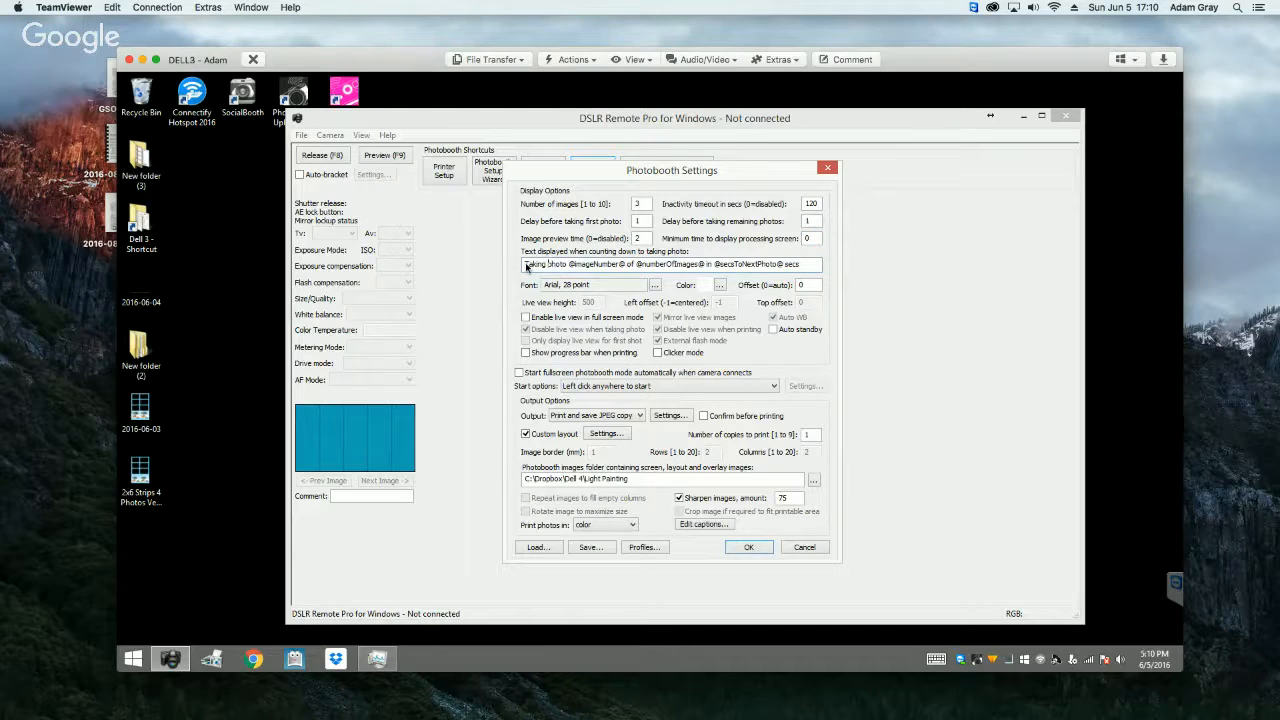
left_click_drag(526, 266, 820, 268)
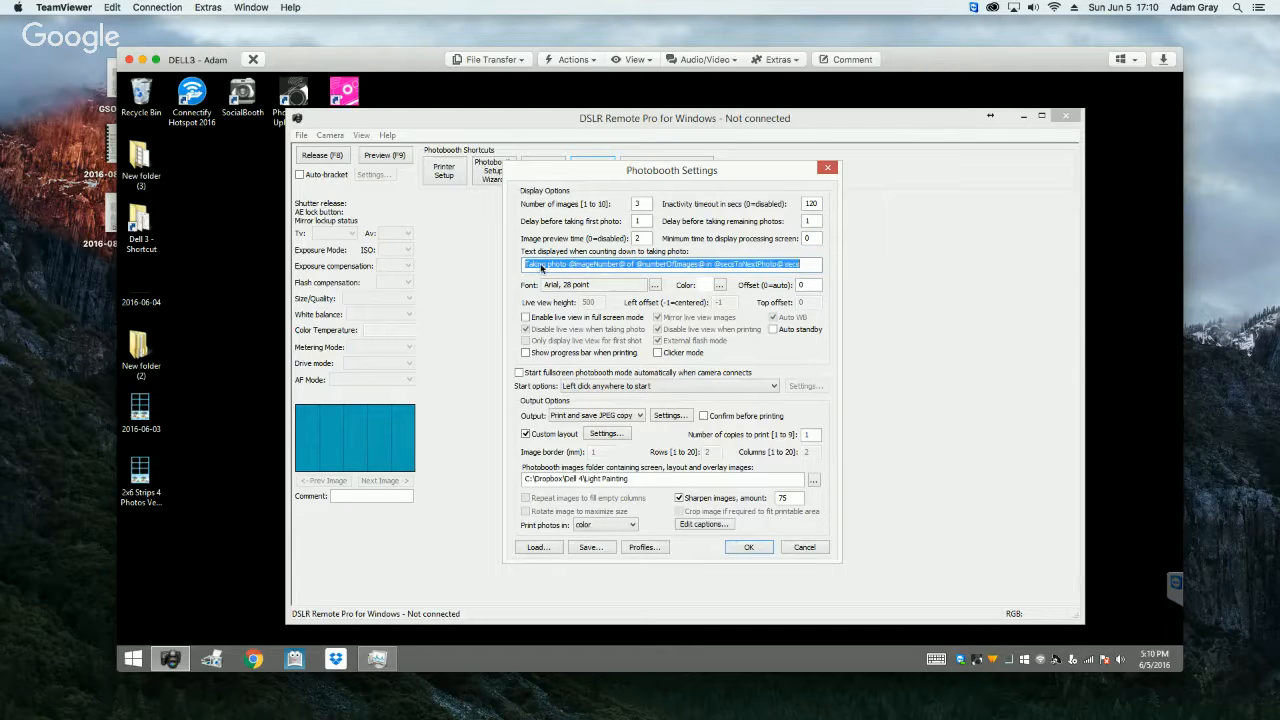
left_click(541, 268)
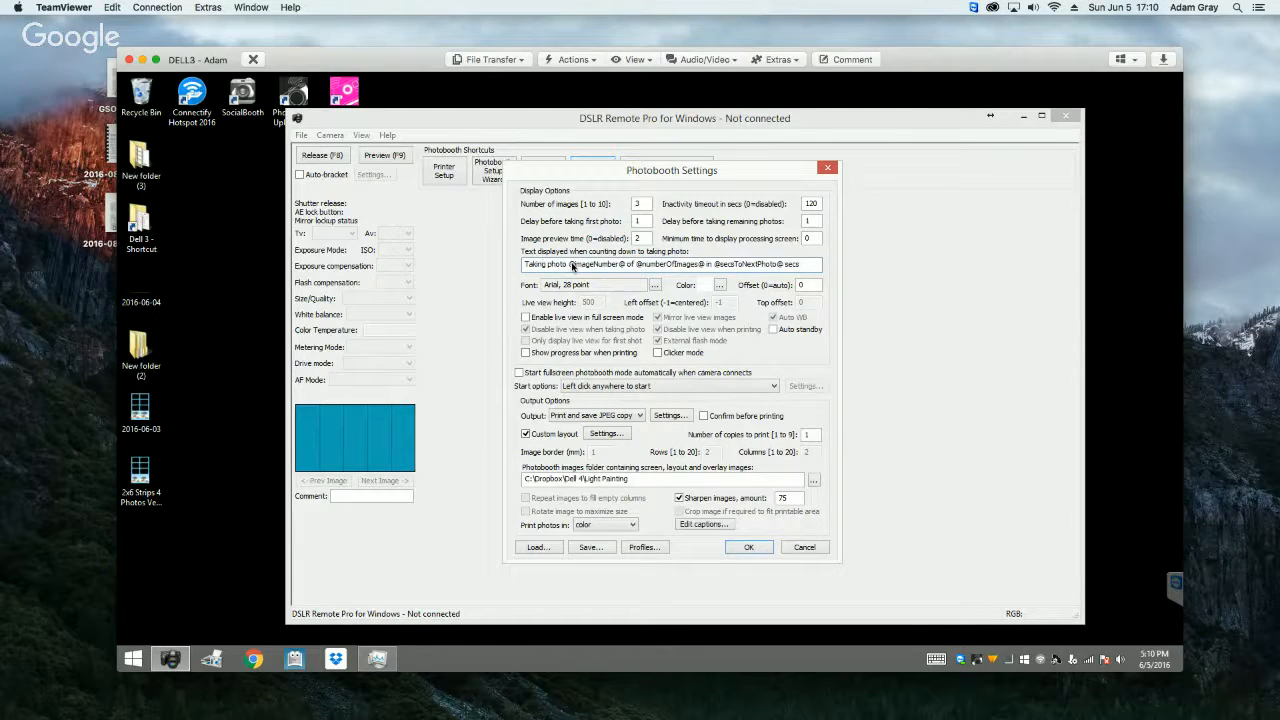
double_click(573, 266)
left_click(600, 266)
left_click(631, 266)
left_click_drag(568, 266, 703, 270)
left_click(722, 270)
left_click(598, 286)
left_click(808, 286)
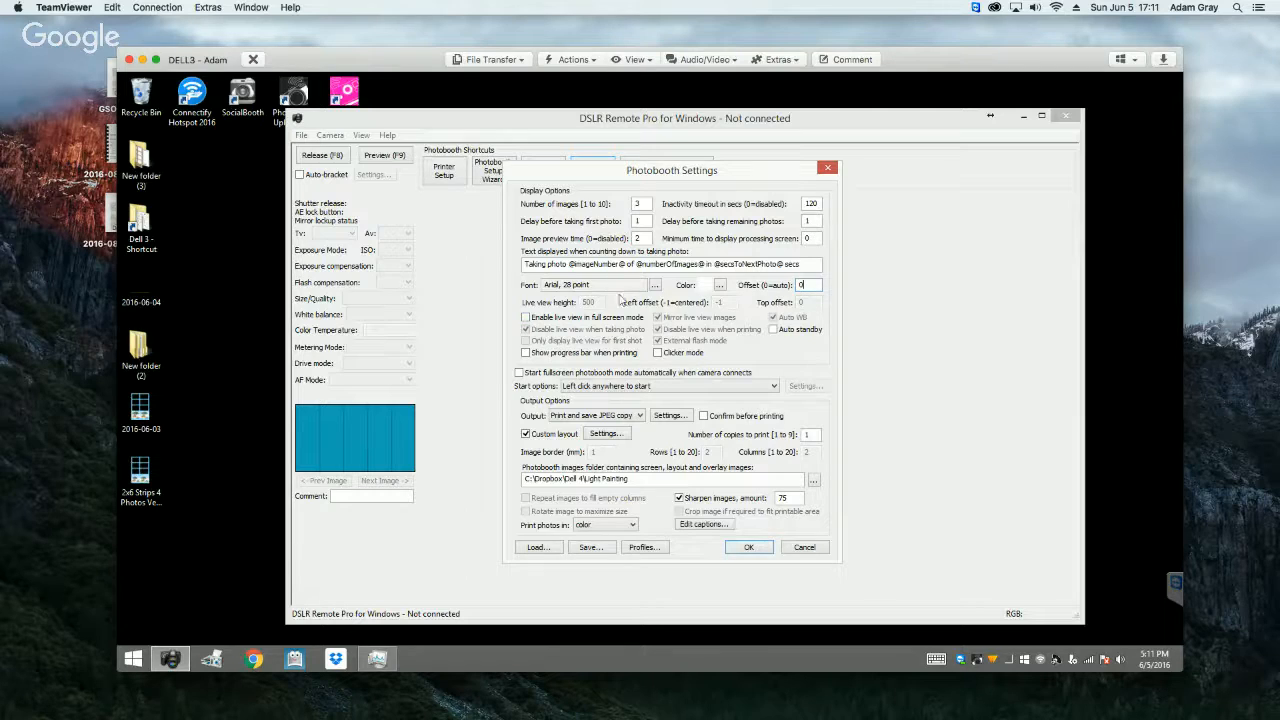
Step: Enable live view in full screen mode, and set the delay to 3 before the first photo and 5 before remaining photos
left_click(525, 317)
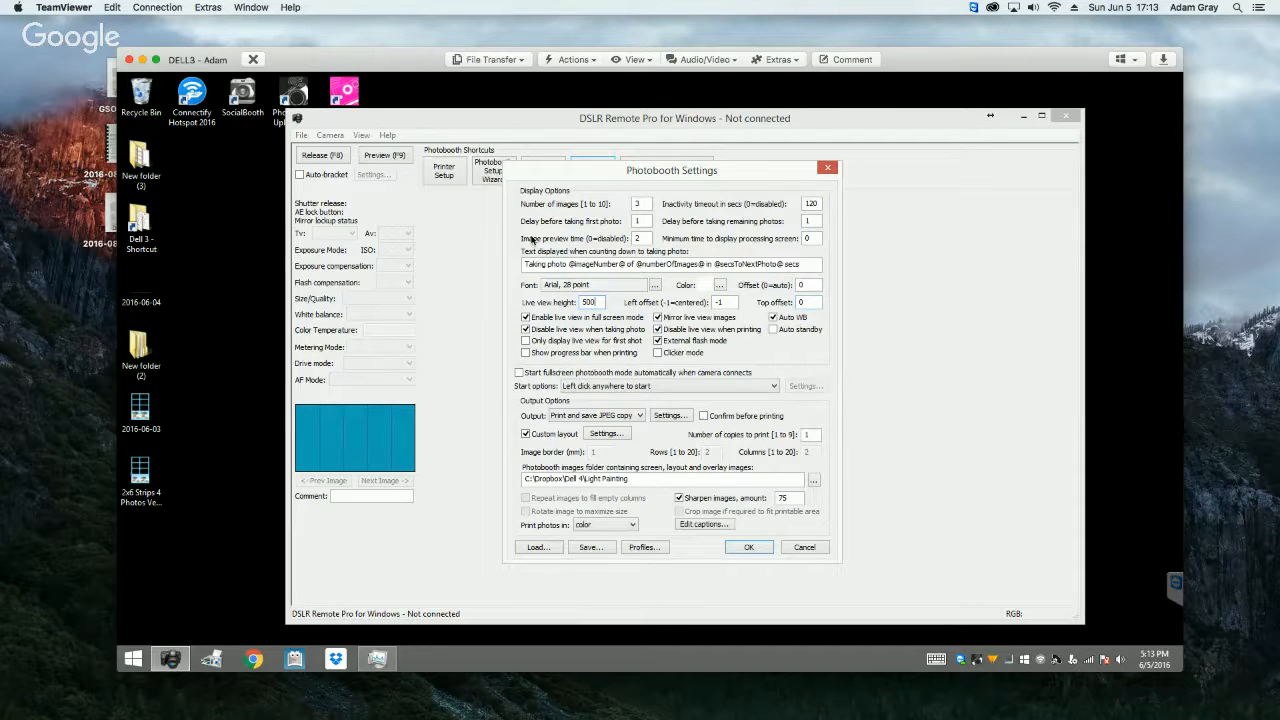
double_click(634, 221)
type("3")
double_click(808, 220)
type("5")
Step: Set the photobooth start option to Touchscreen and open the touchscreen settings
left_click(661, 388)
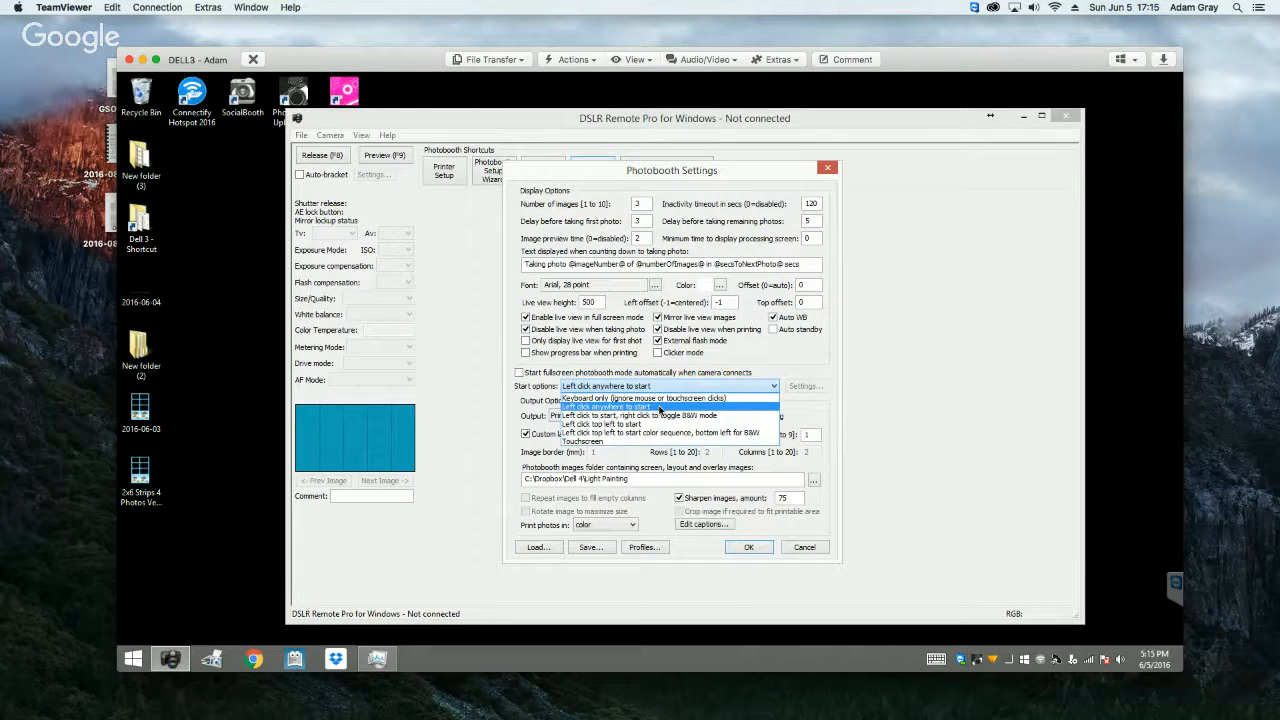
left_click(620, 441)
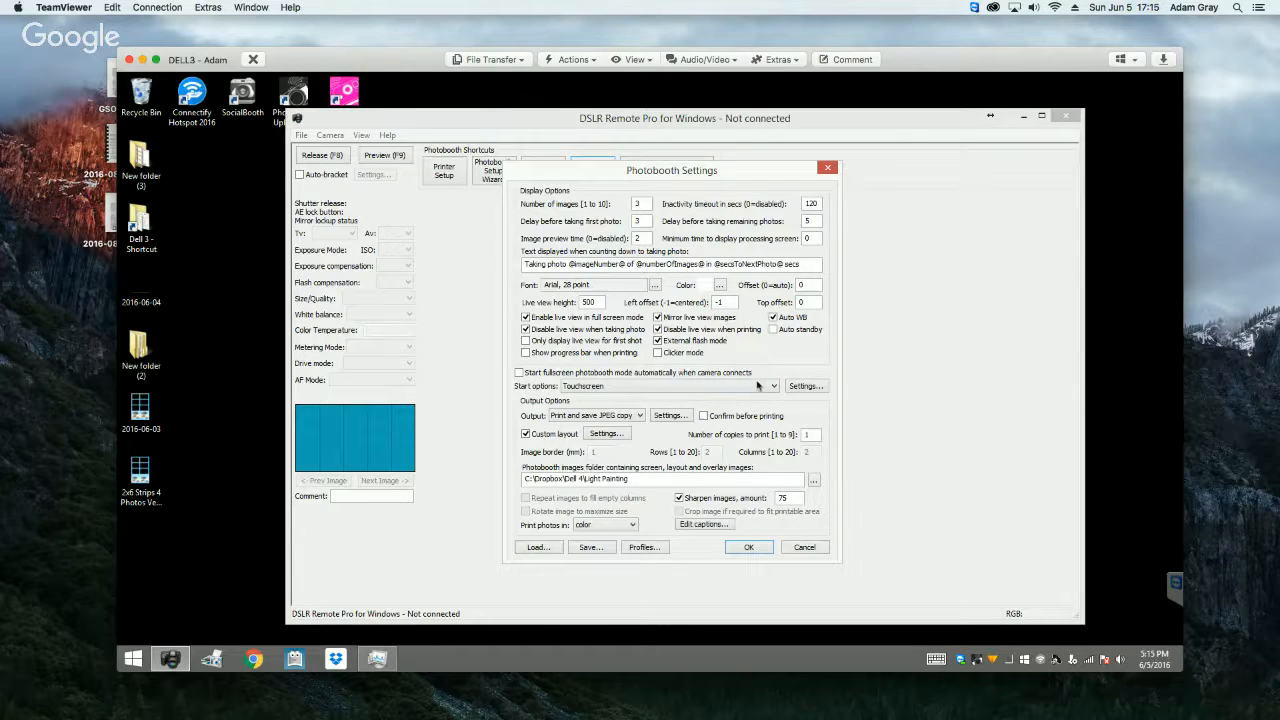
left_click(804, 390)
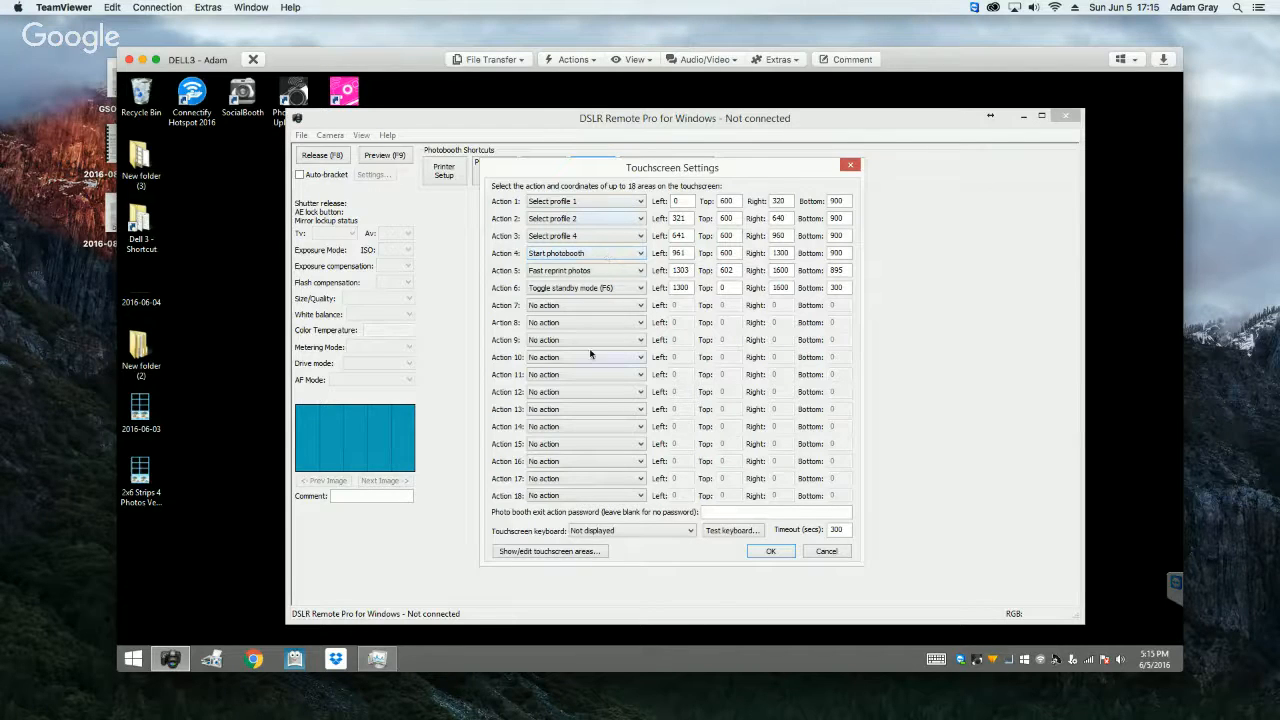
Step: Examine the touchscreen areas laid out over the ready screen, and leave the area editor
left_click(553, 552)
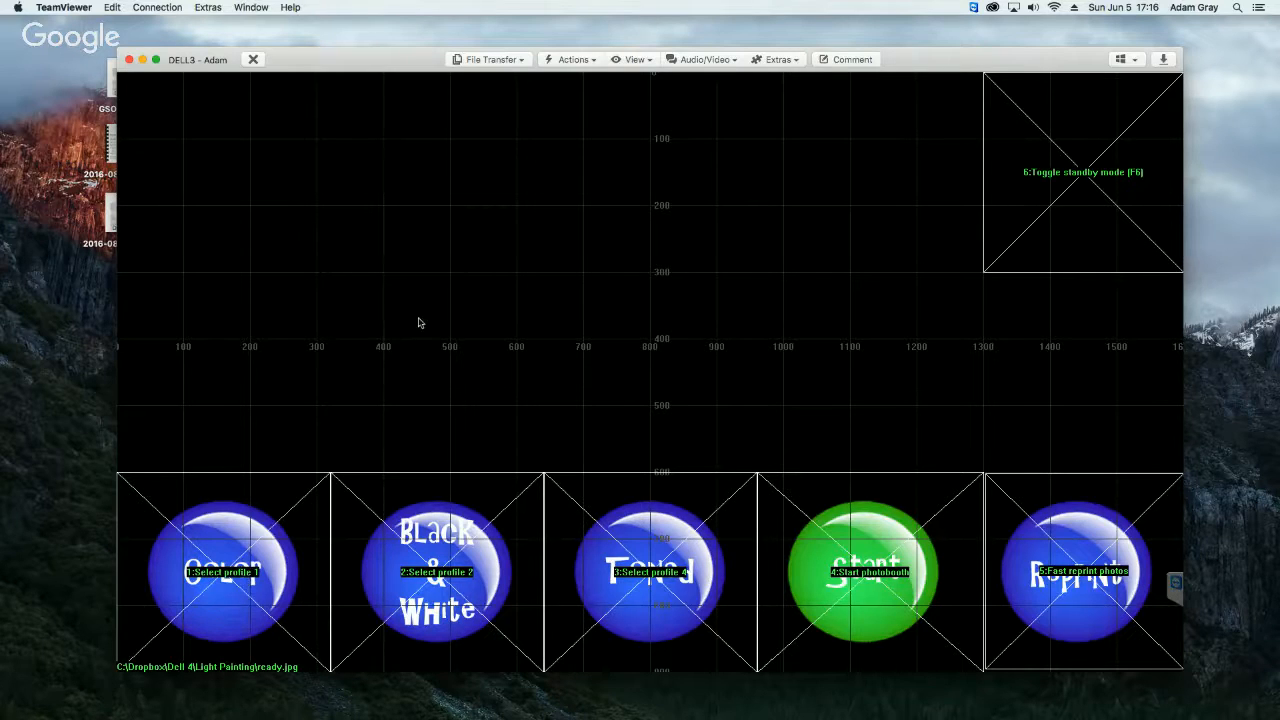
right_click(449, 279)
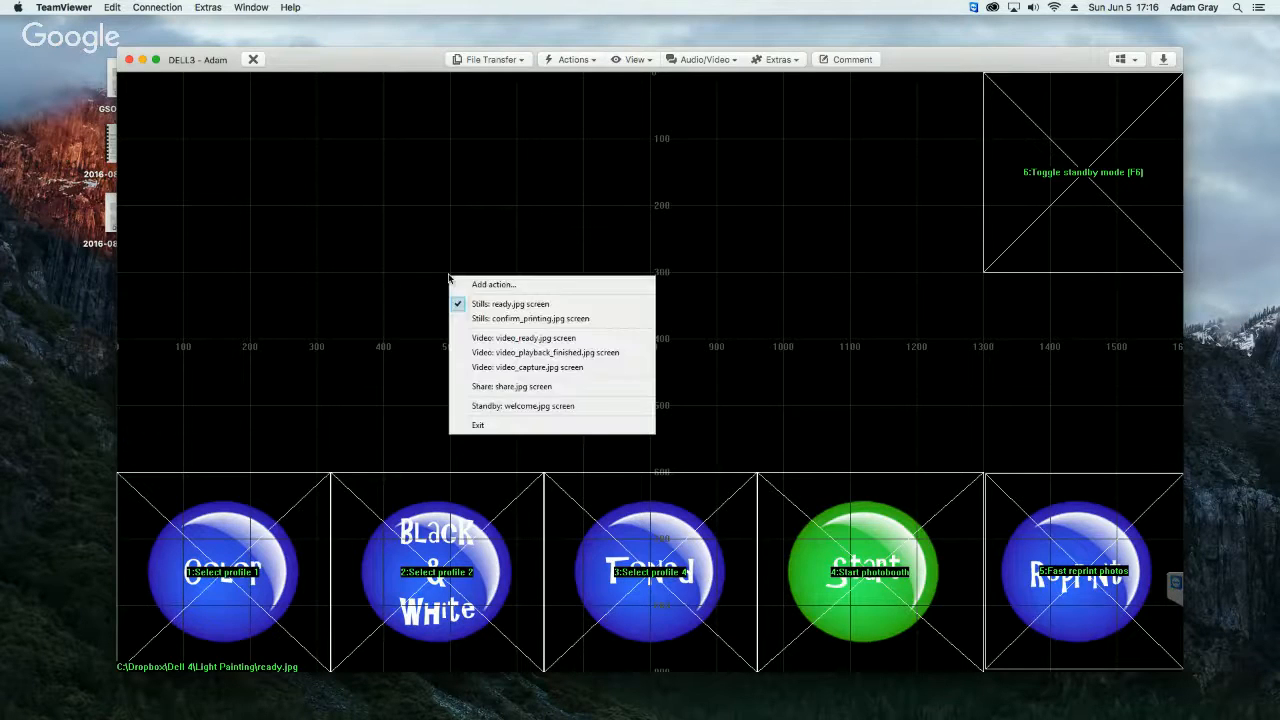
left_click(482, 426)
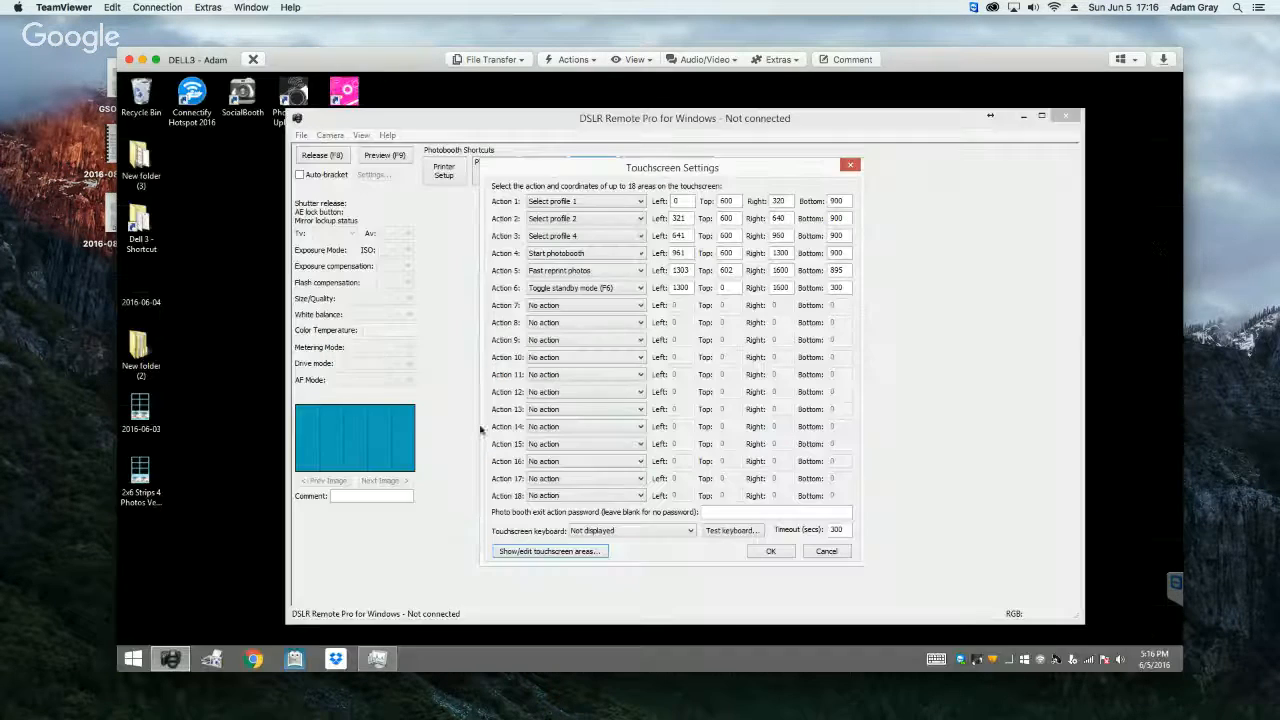
Step: Change touchscreen Action 1 to Select color mode
left_click(597, 205)
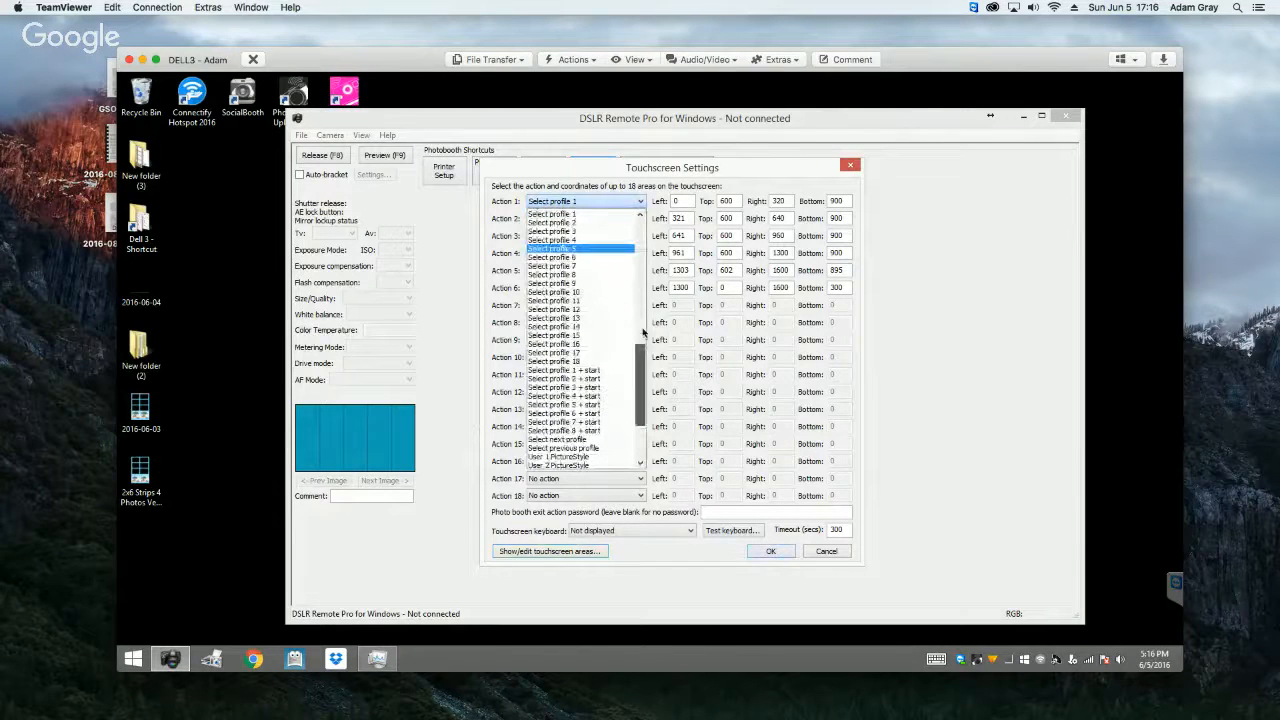
left_click_drag(643, 332, 644, 260)
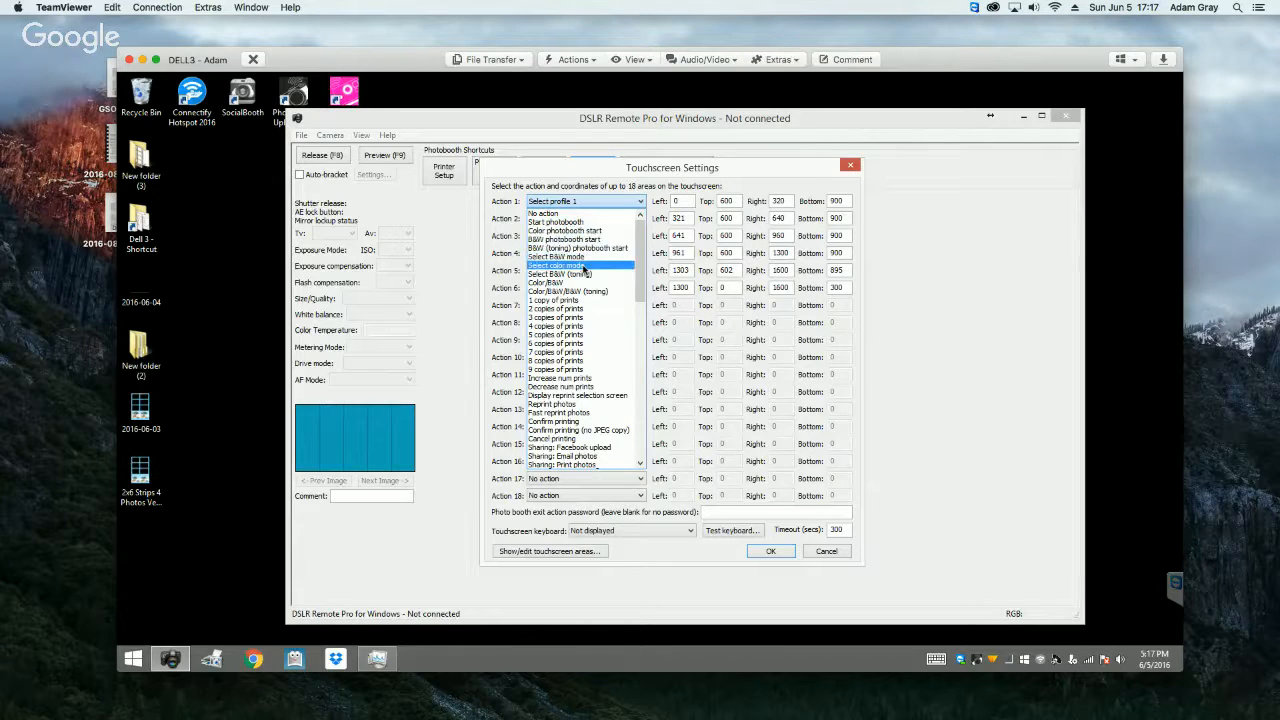
left_click(584, 266)
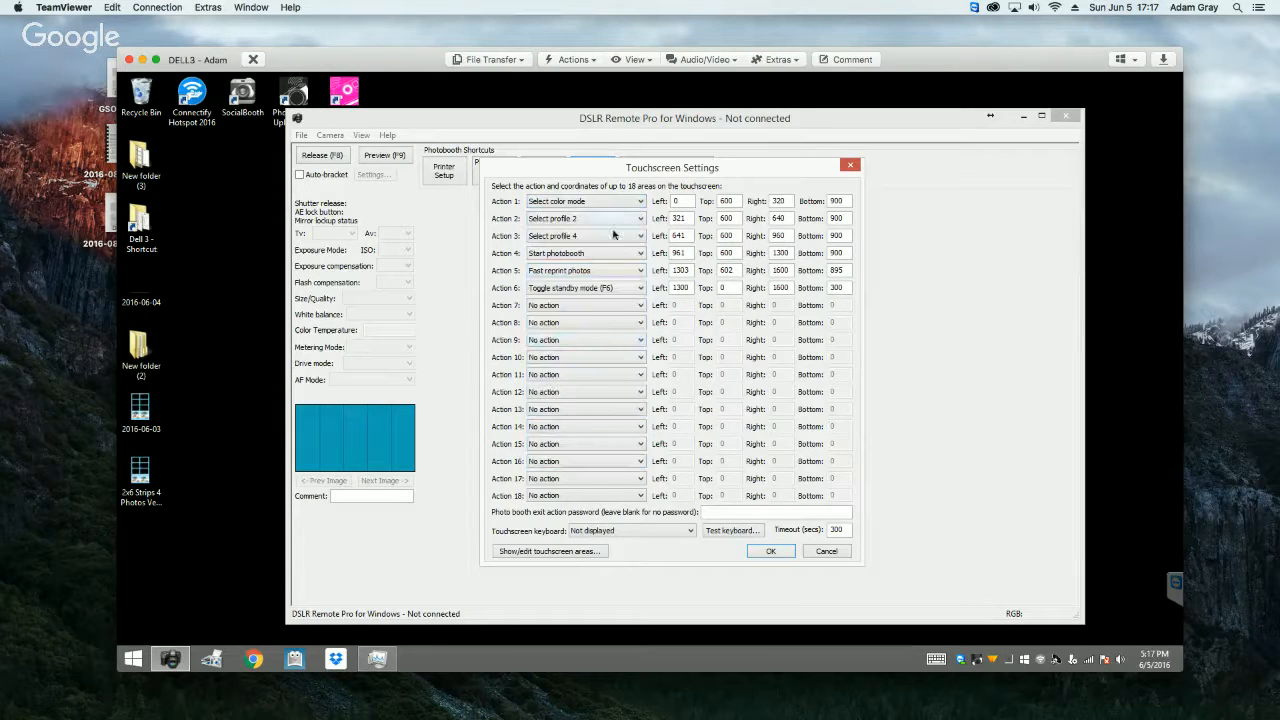
Step: Open the touchscreen area editor and delete the Select profile 2 action from the Black & White button
left_click(550, 551)
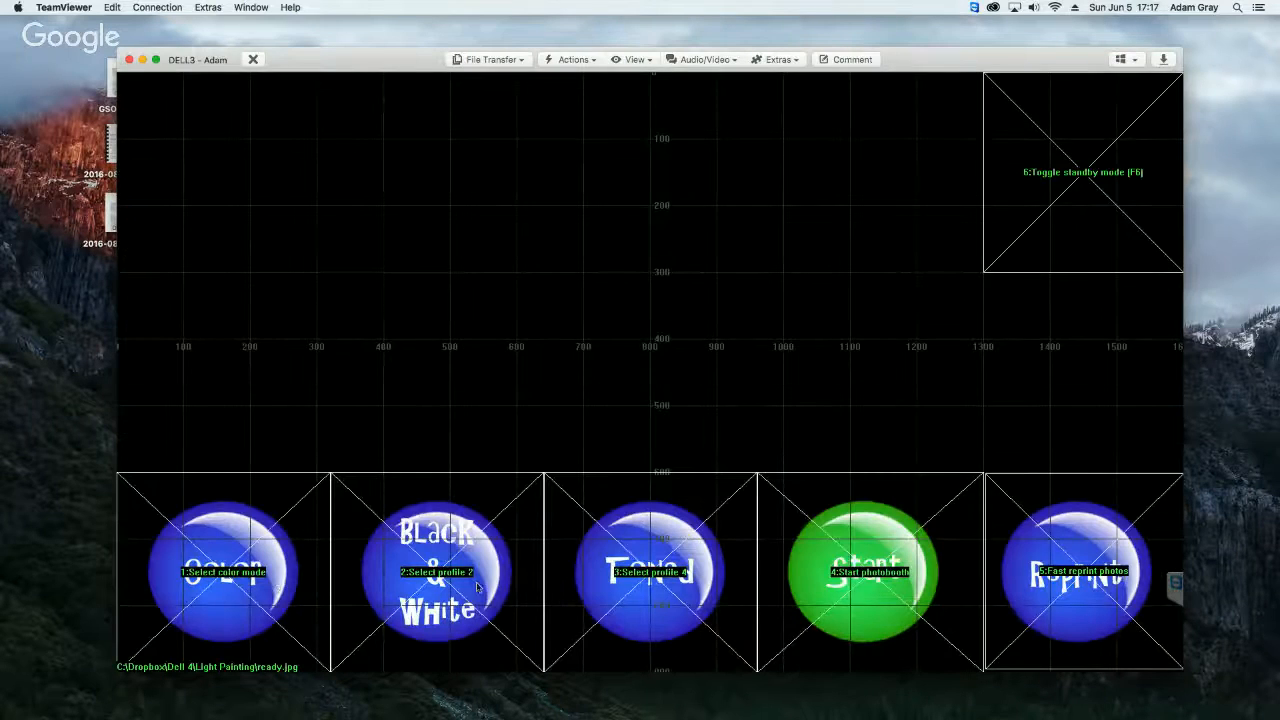
left_click(477, 588)
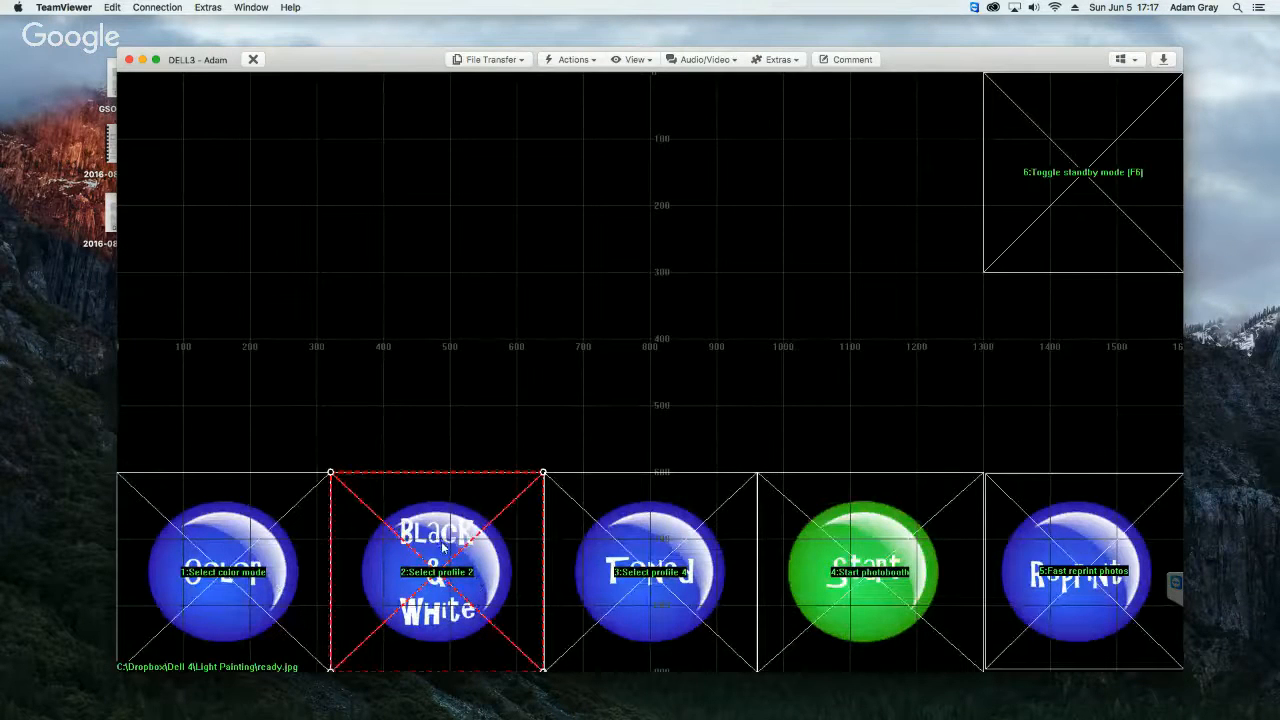
right_click(442, 541)
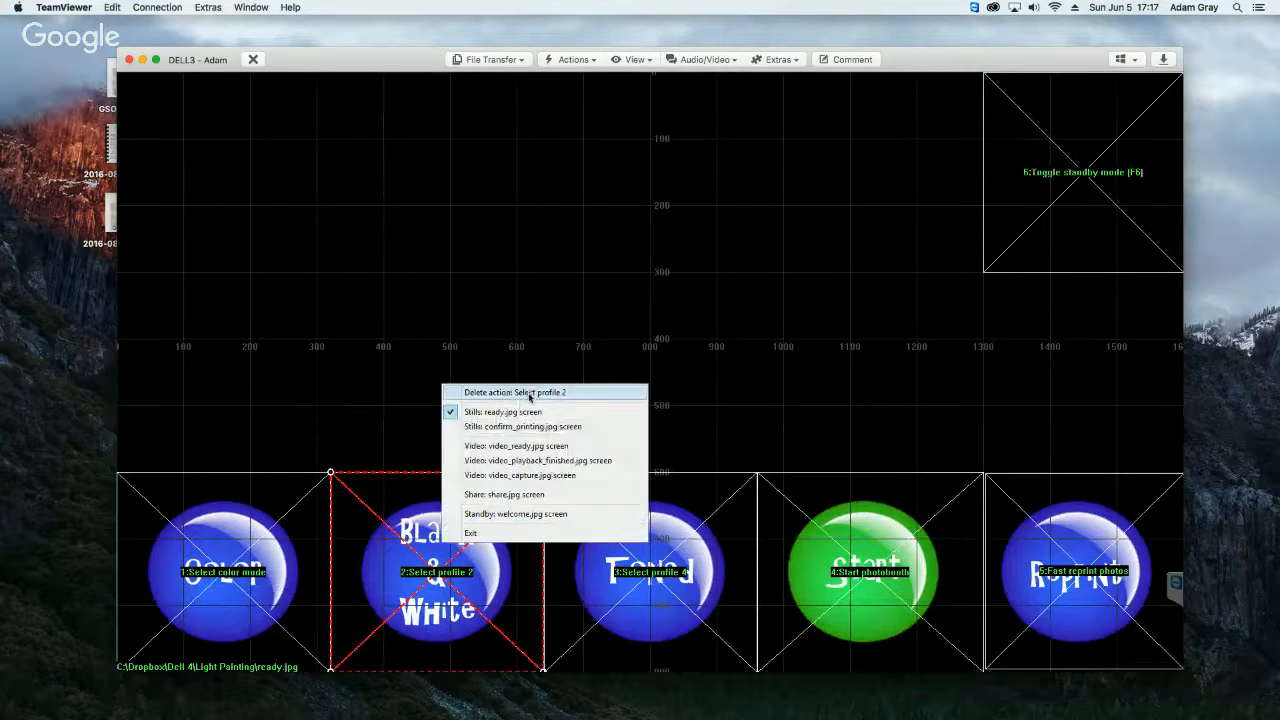
left_click(530, 393)
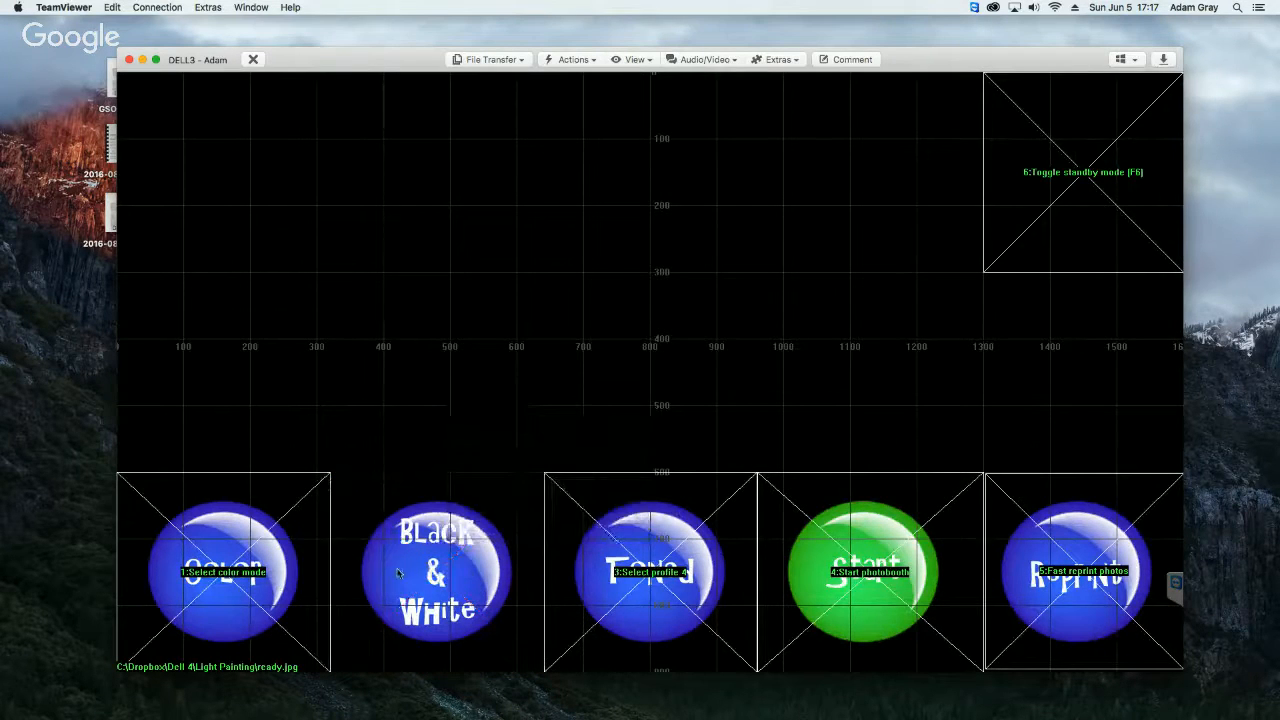
Step: Add a Select B&W mode action and resize its area to cover the whole Black & White button
right_click(398, 570)
left_click(456, 420)
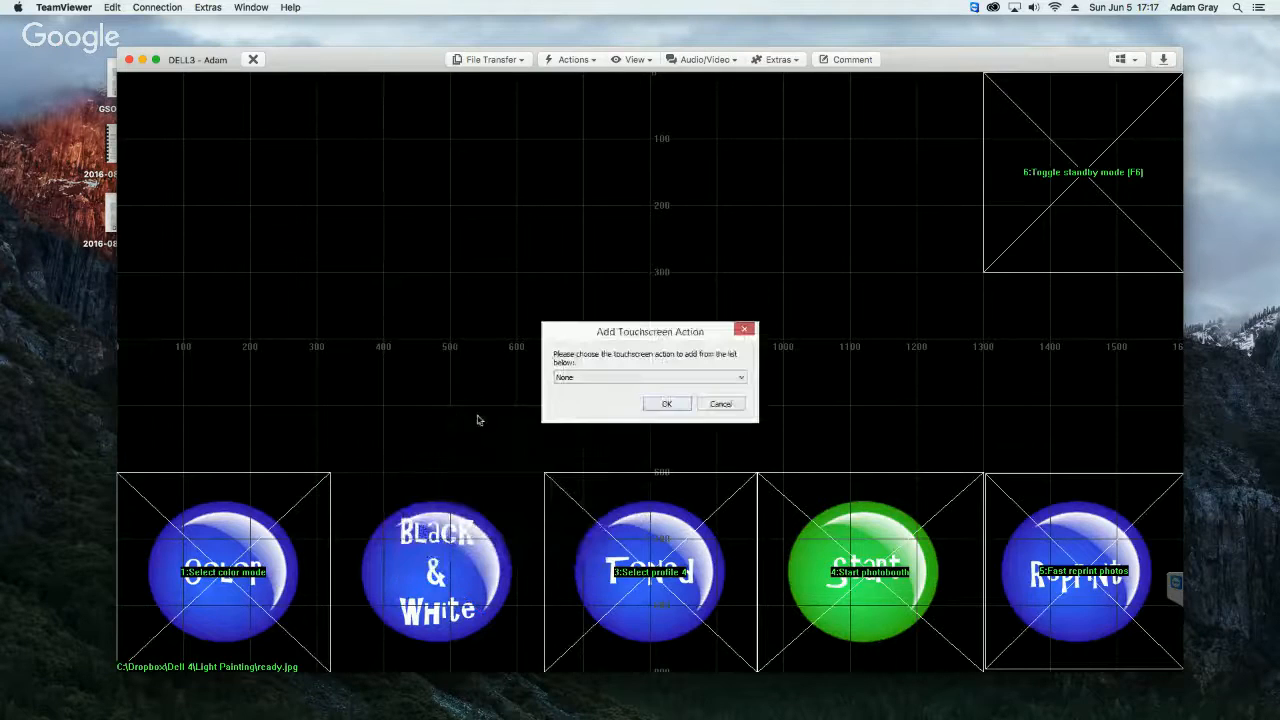
left_click(589, 378)
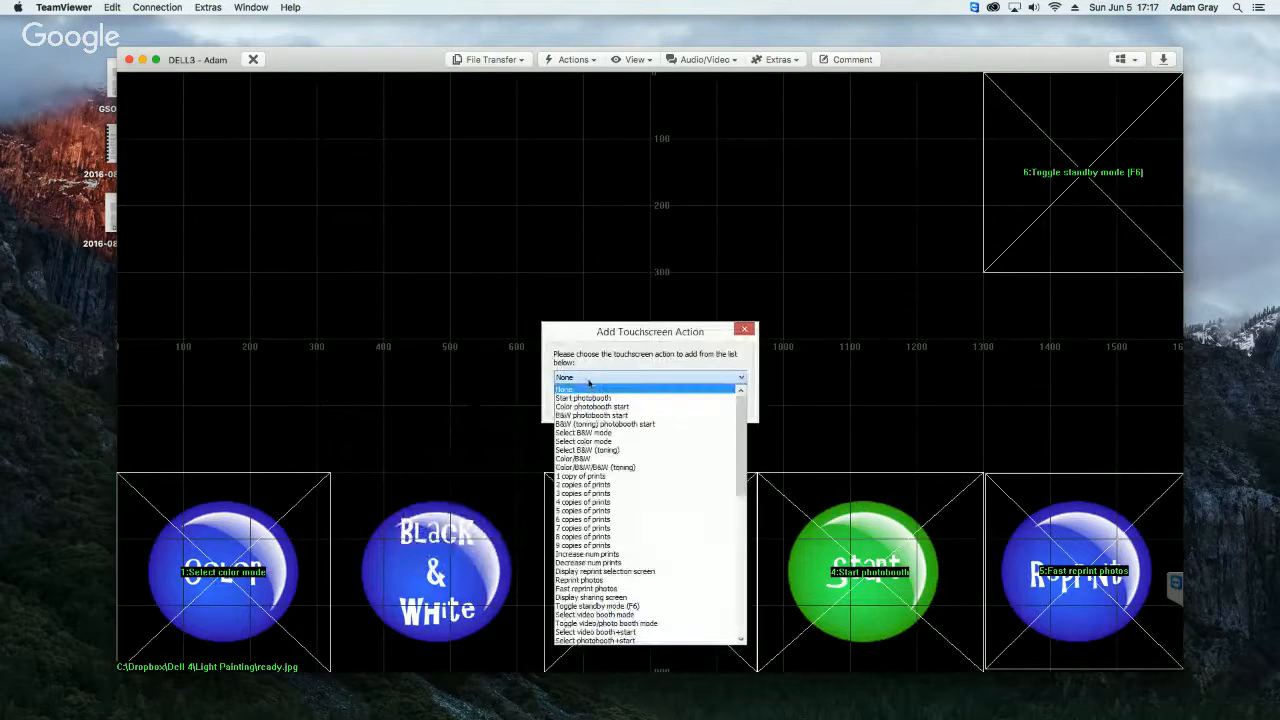
left_click(604, 432)
left_click(667, 408)
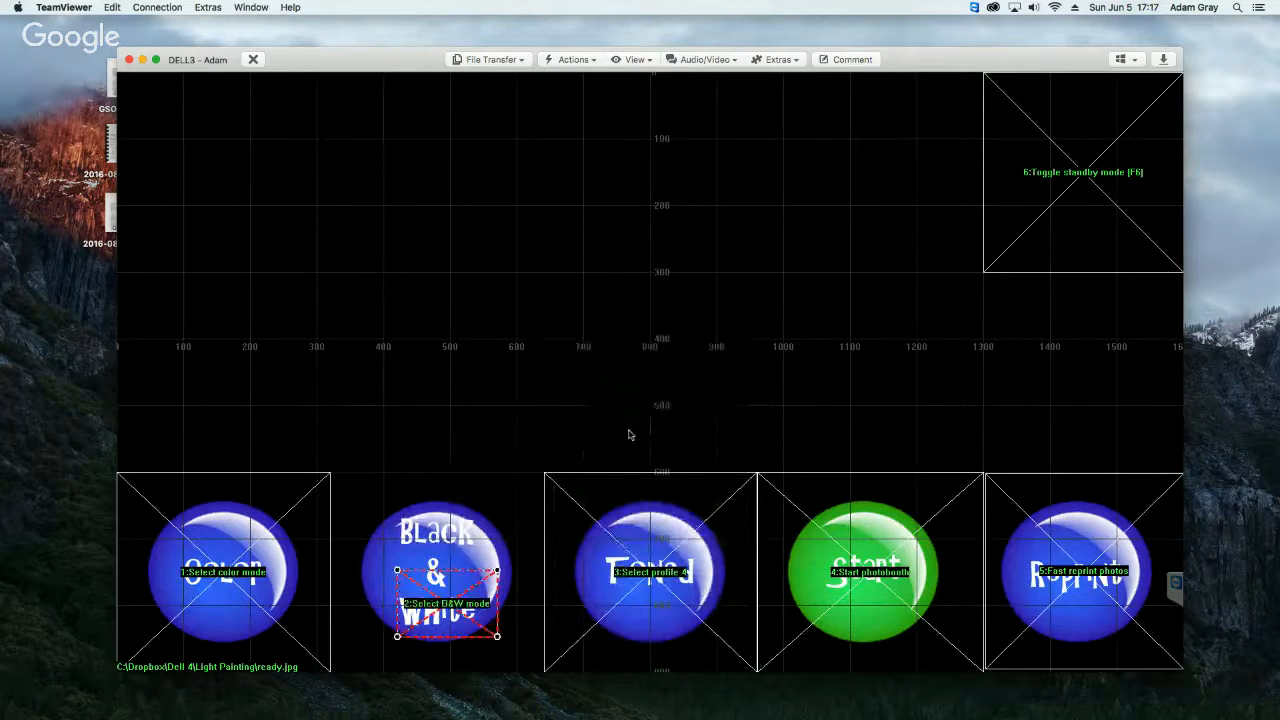
left_click_drag(399, 570, 332, 476)
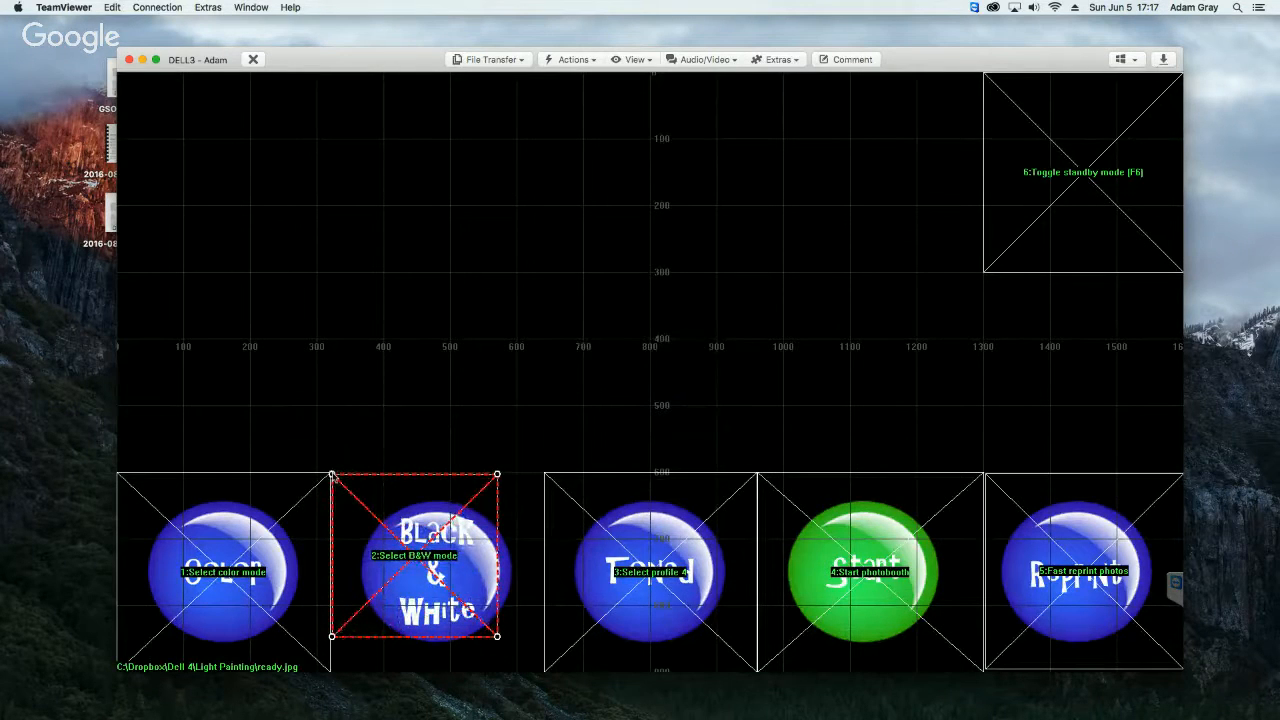
left_click_drag(498, 638, 551, 680)
Step: Delete the Select profile 4 action from the Toned button
left_click(650, 535)
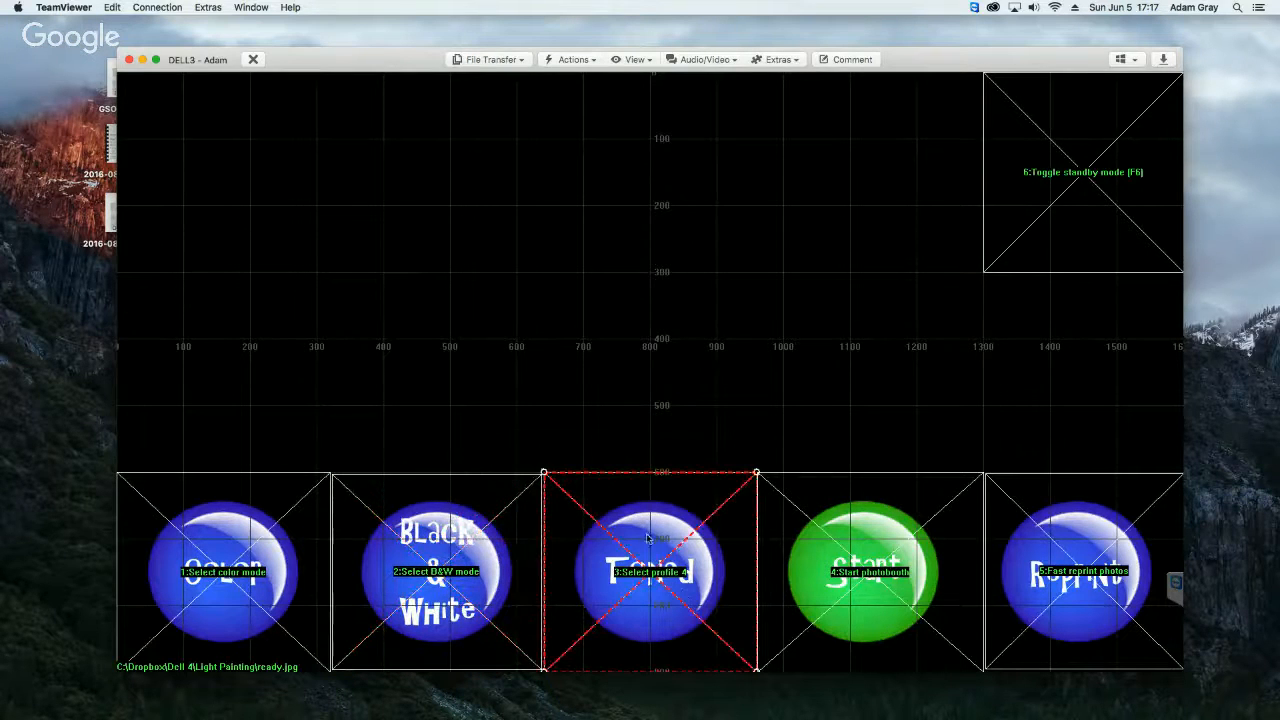
right_click(650, 535)
left_click(689, 384)
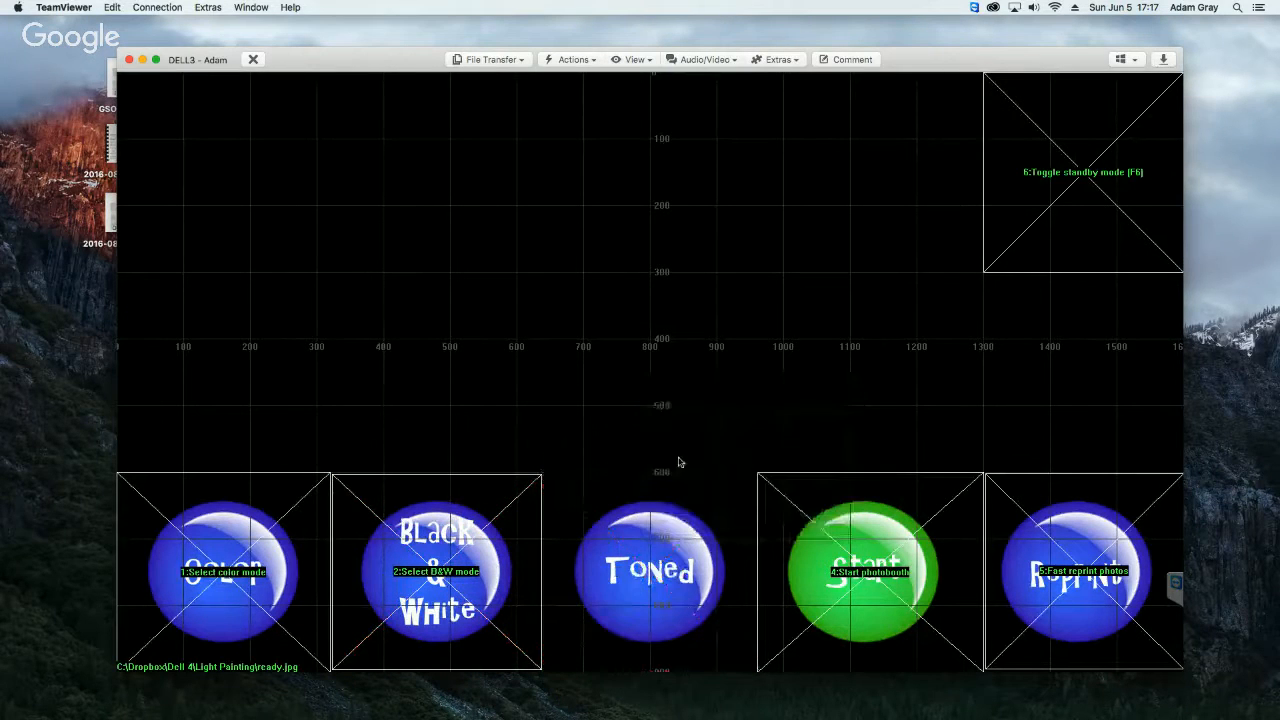
Step: Add a Select B&W (toning) action and resize its area to cover the whole Toned button
right_click(641, 370)
left_click(686, 378)
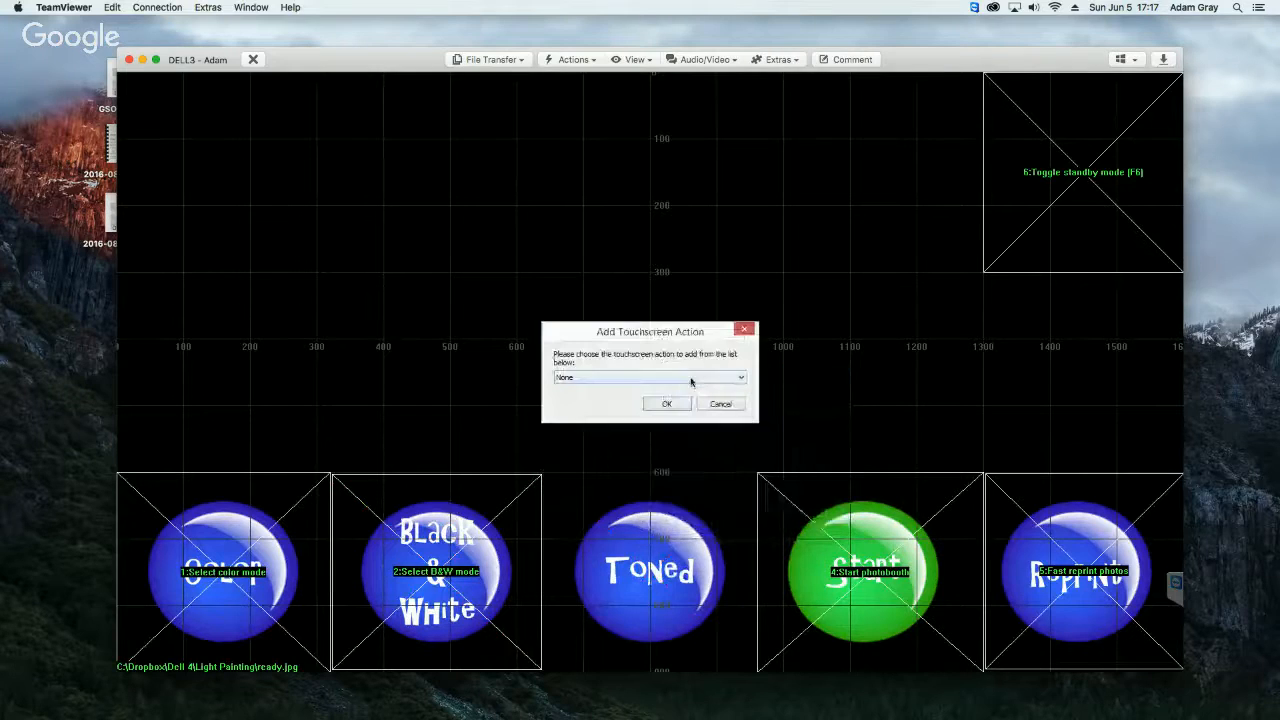
left_click(615, 379)
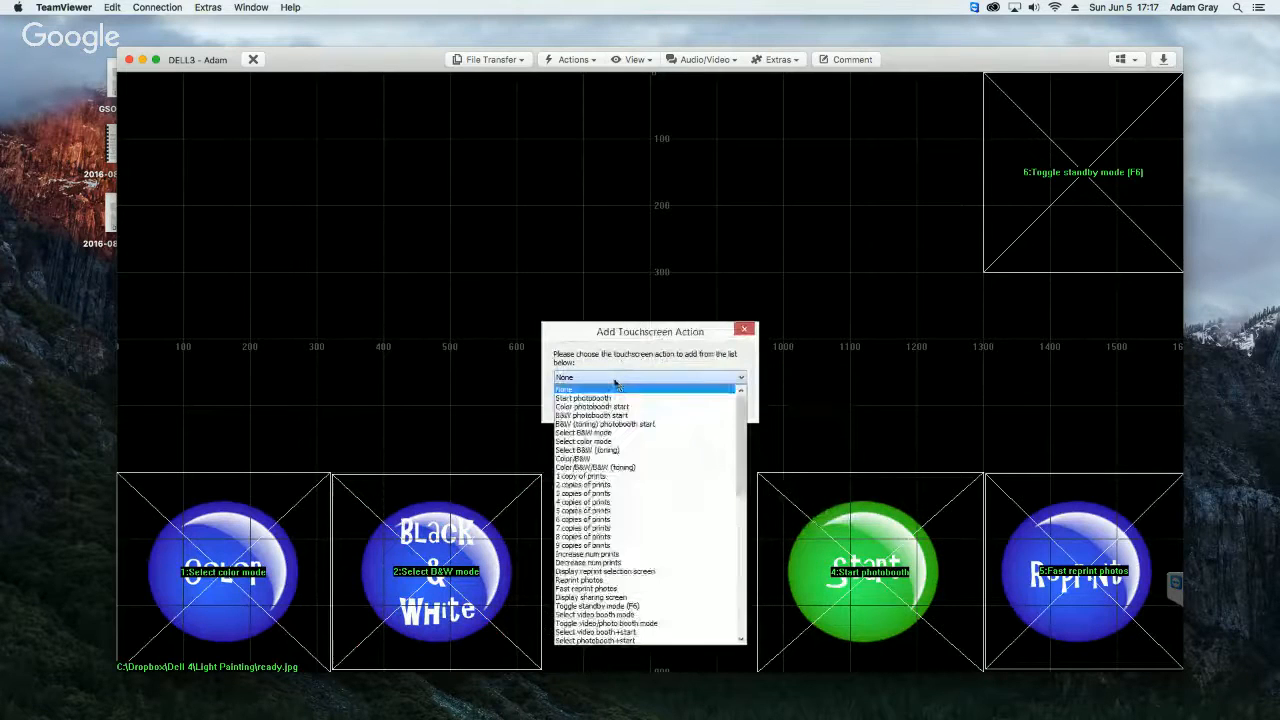
left_click(615, 452)
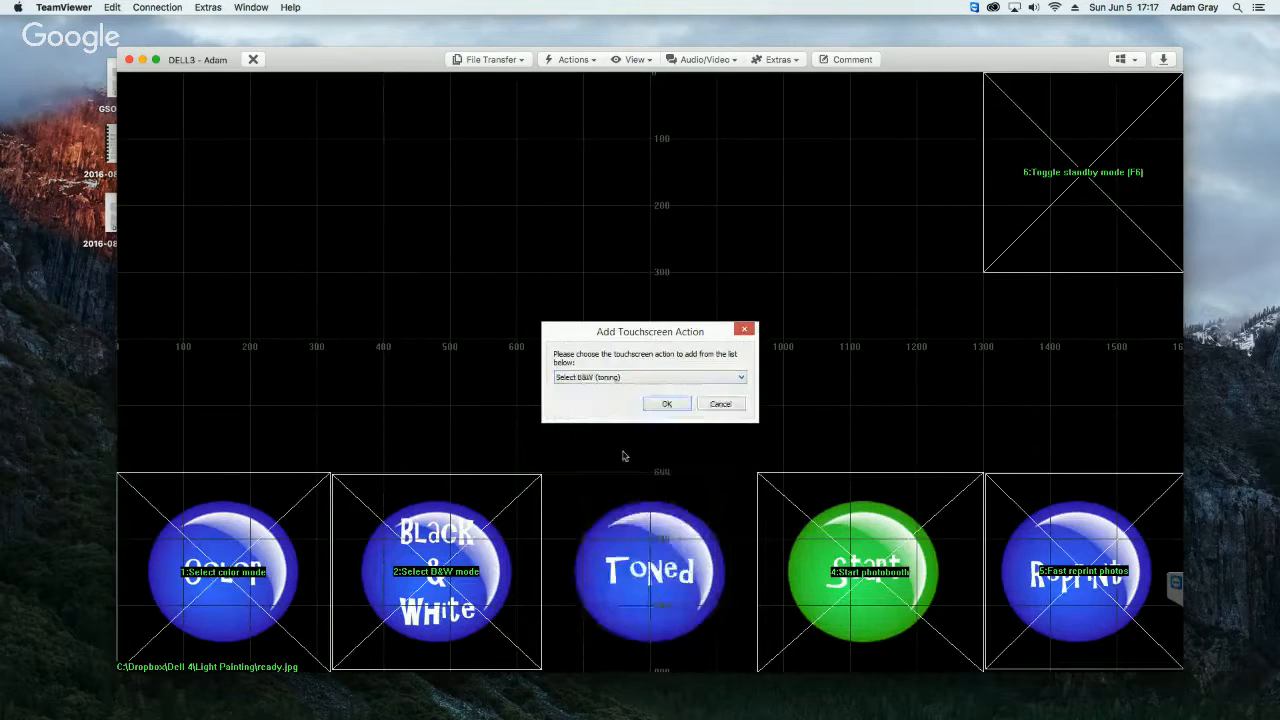
left_click(660, 404)
left_click_drag(641, 528, 543, 474)
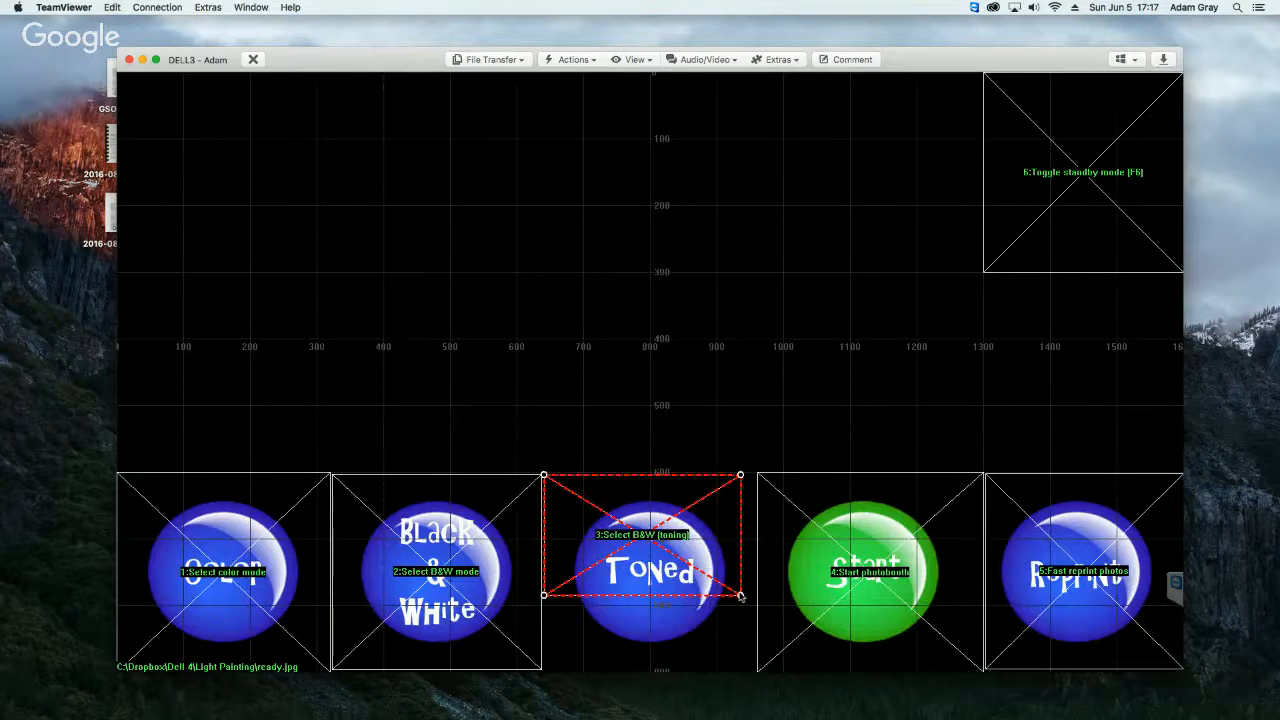
left_click_drag(740, 595, 758, 683)
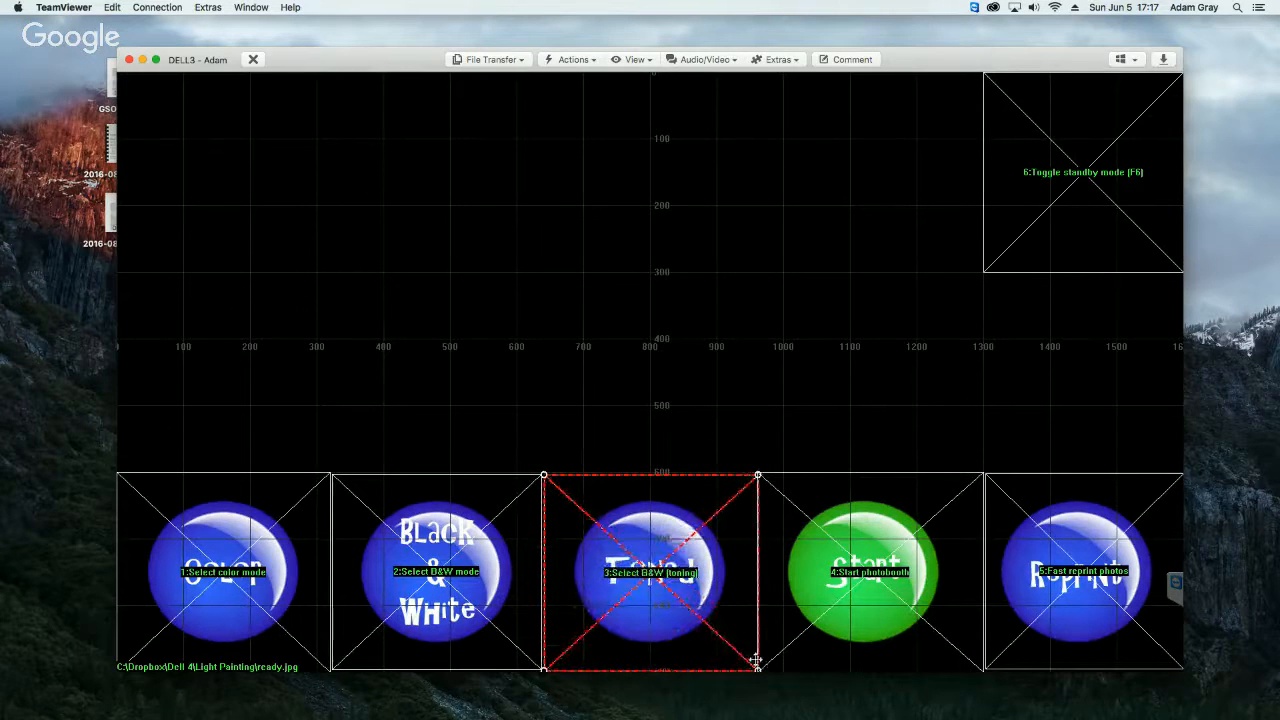
Step: Try to exit the area editor, and narrow the Select B&W (toning) area slightly to clear the Start photobooth area
left_click(700, 395)
right_click(652, 235)
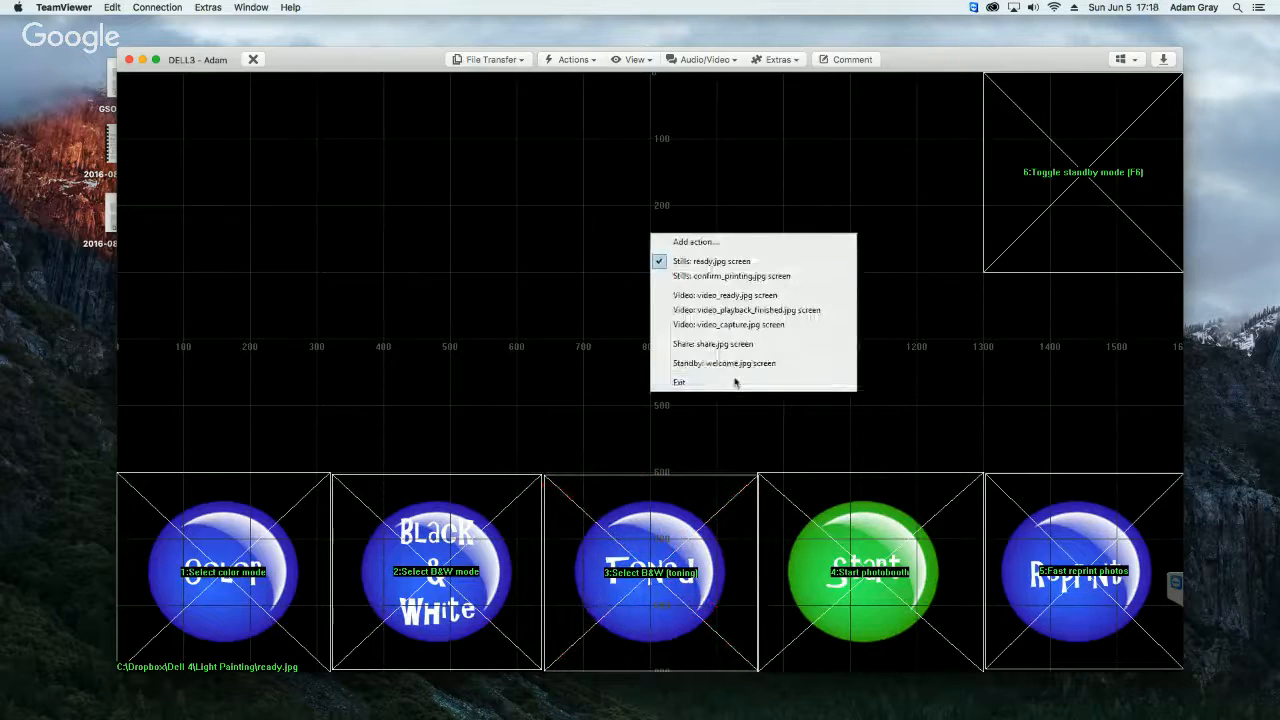
left_click(737, 382)
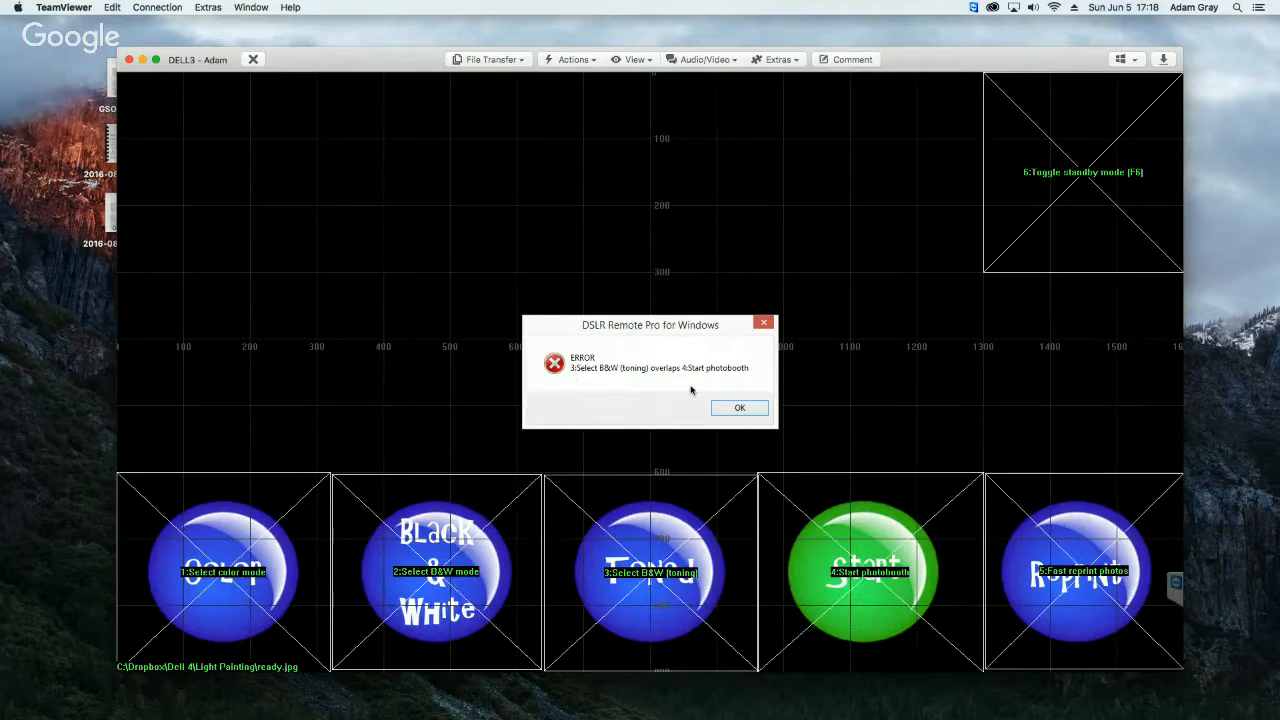
left_click(745, 408)
left_click(751, 533)
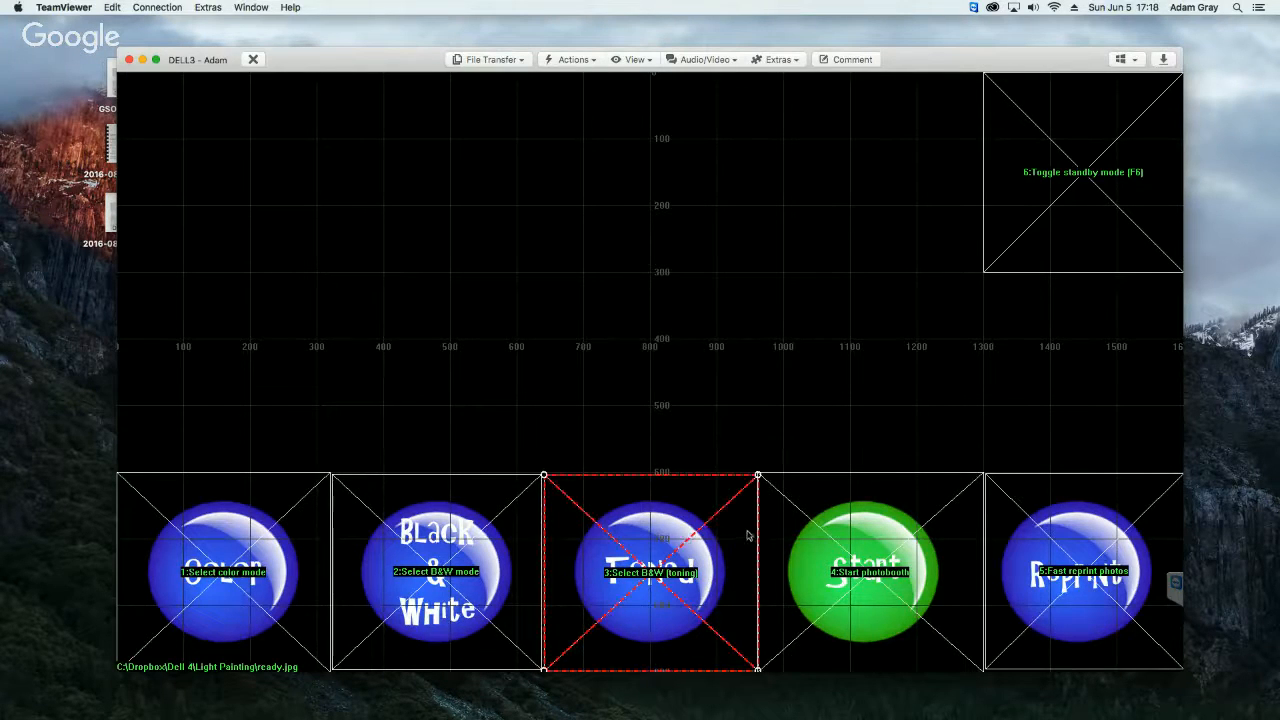
left_click_drag(758, 477, 755, 478)
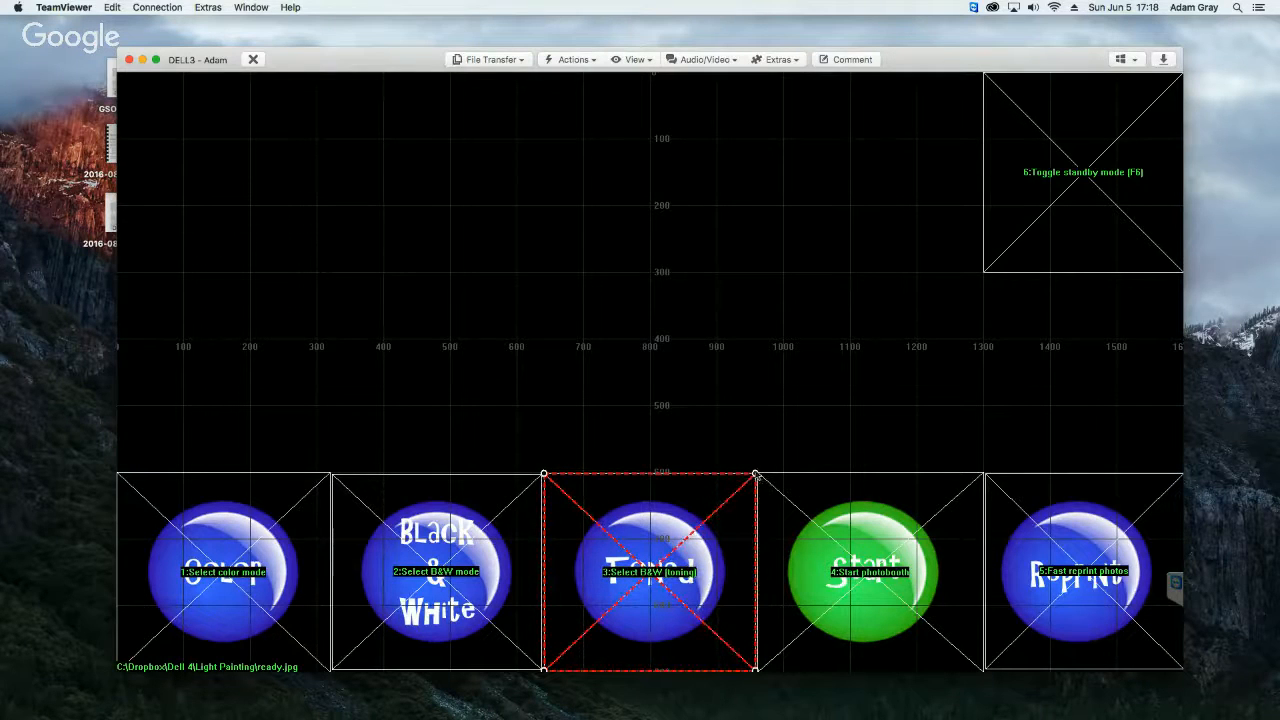
Step: Exit the area editor and save the edited touchscreen settings
left_click(672, 336)
right_click(624, 255)
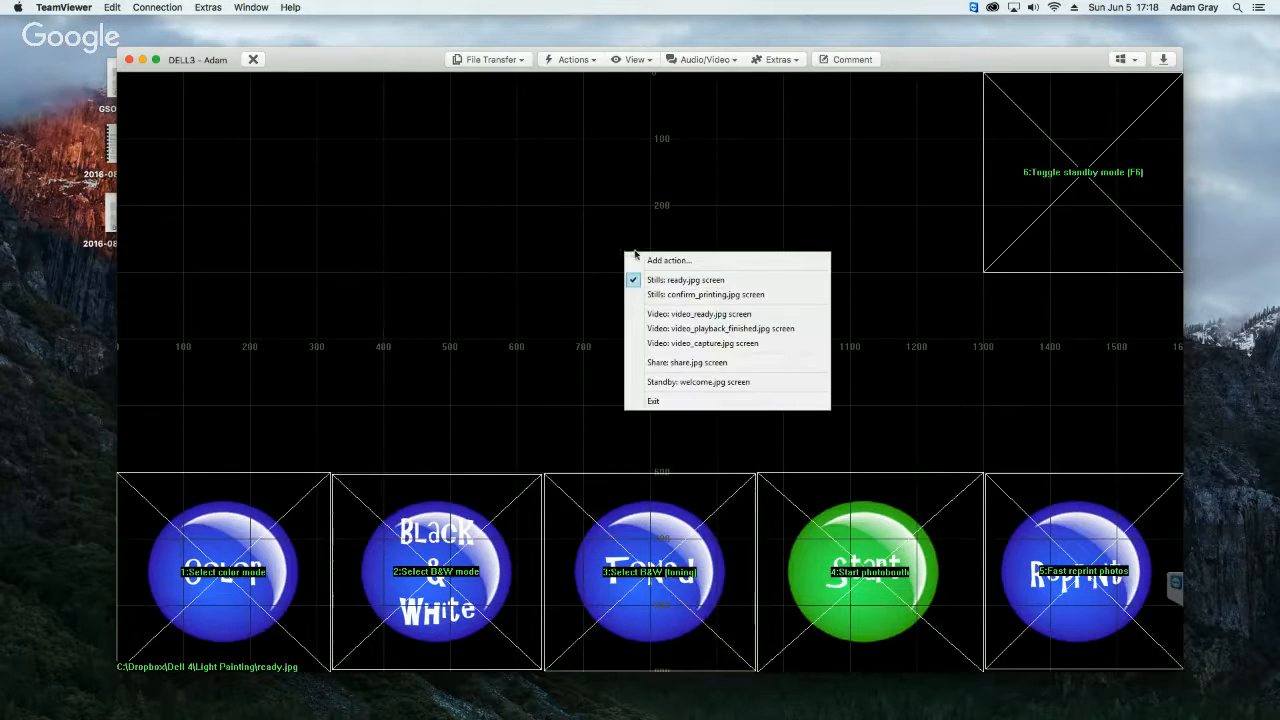
left_click(653, 401)
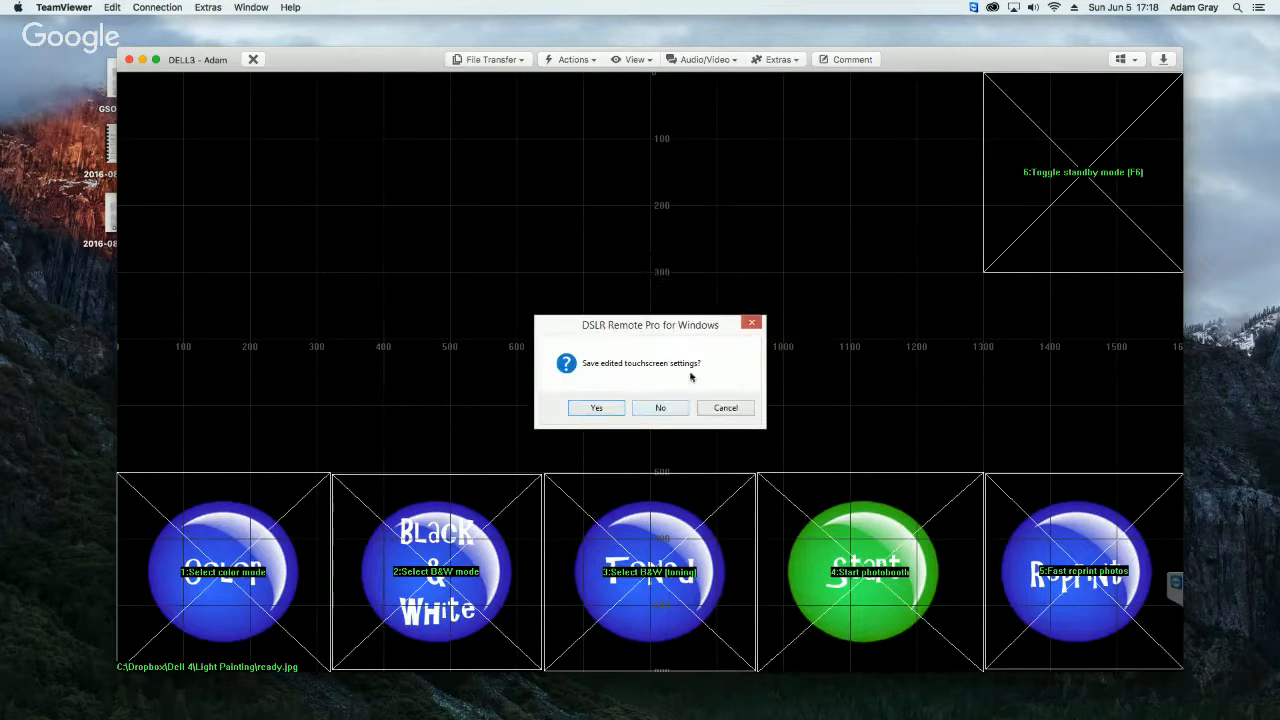
left_click(599, 408)
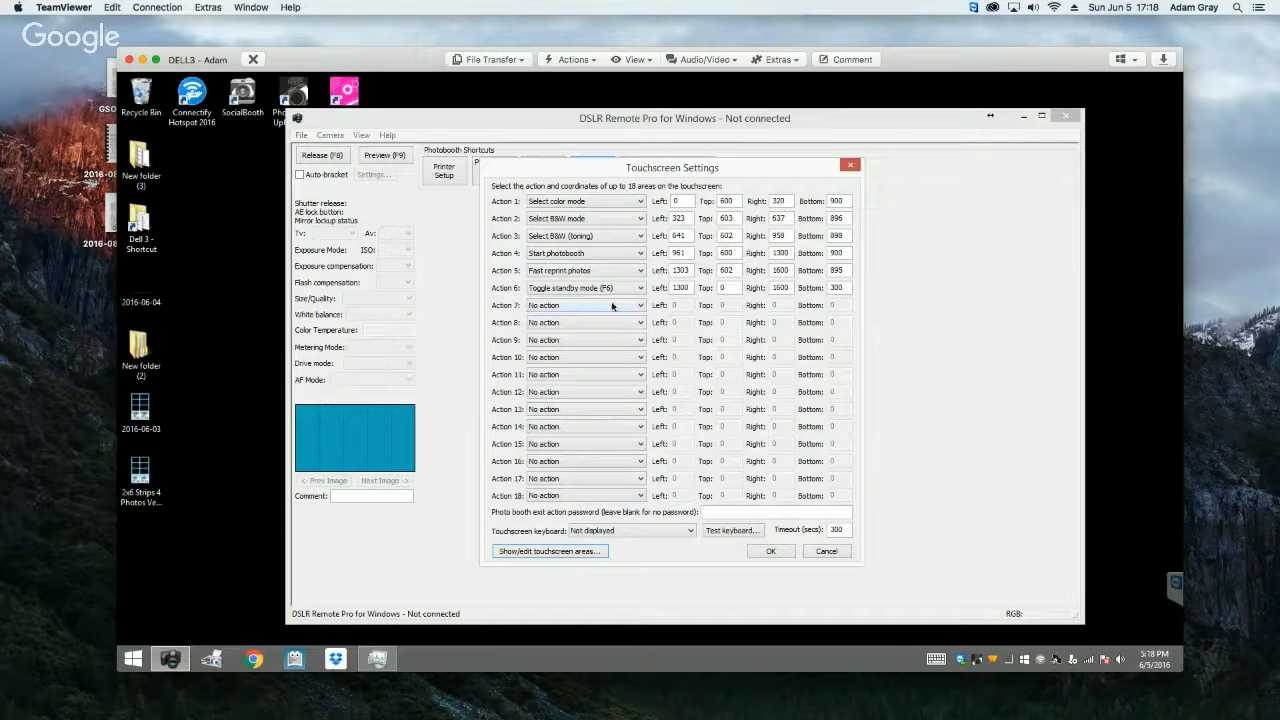
Step: Examine the full range of touchscreen actions available for Action 7, leaving the choice unmade
left_click(608, 309)
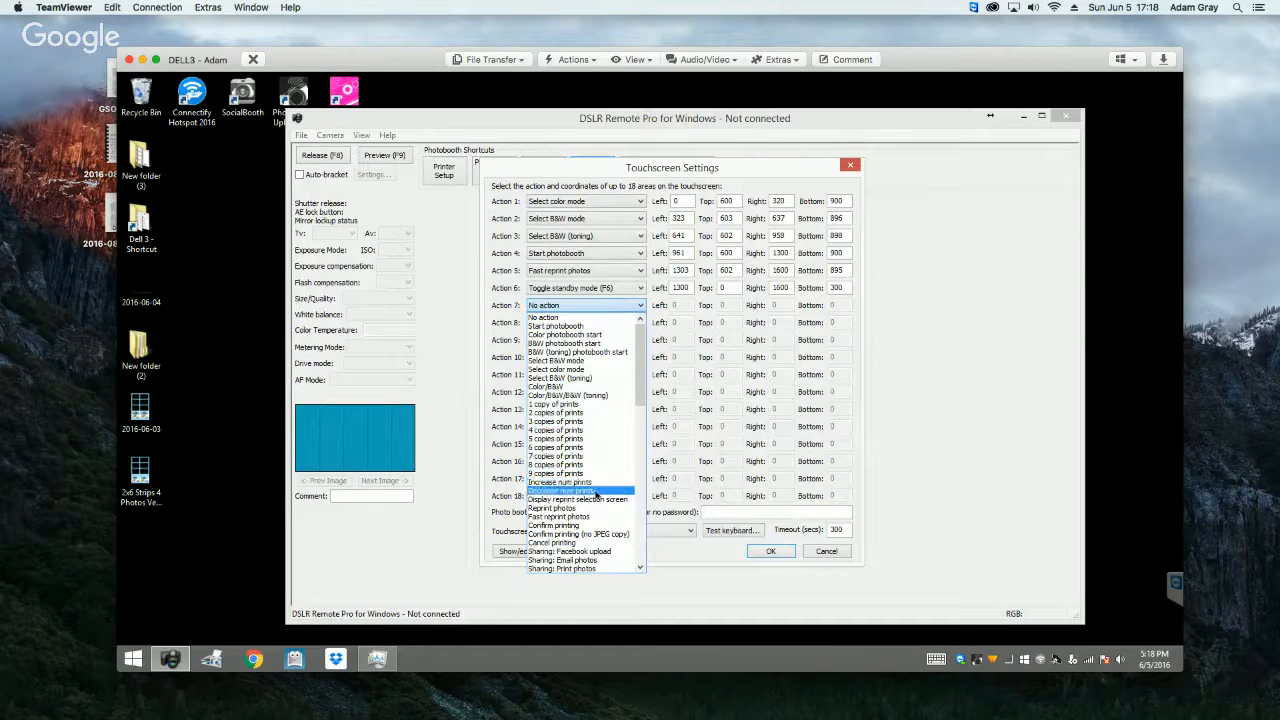
left_click_drag(640, 398, 641, 438)
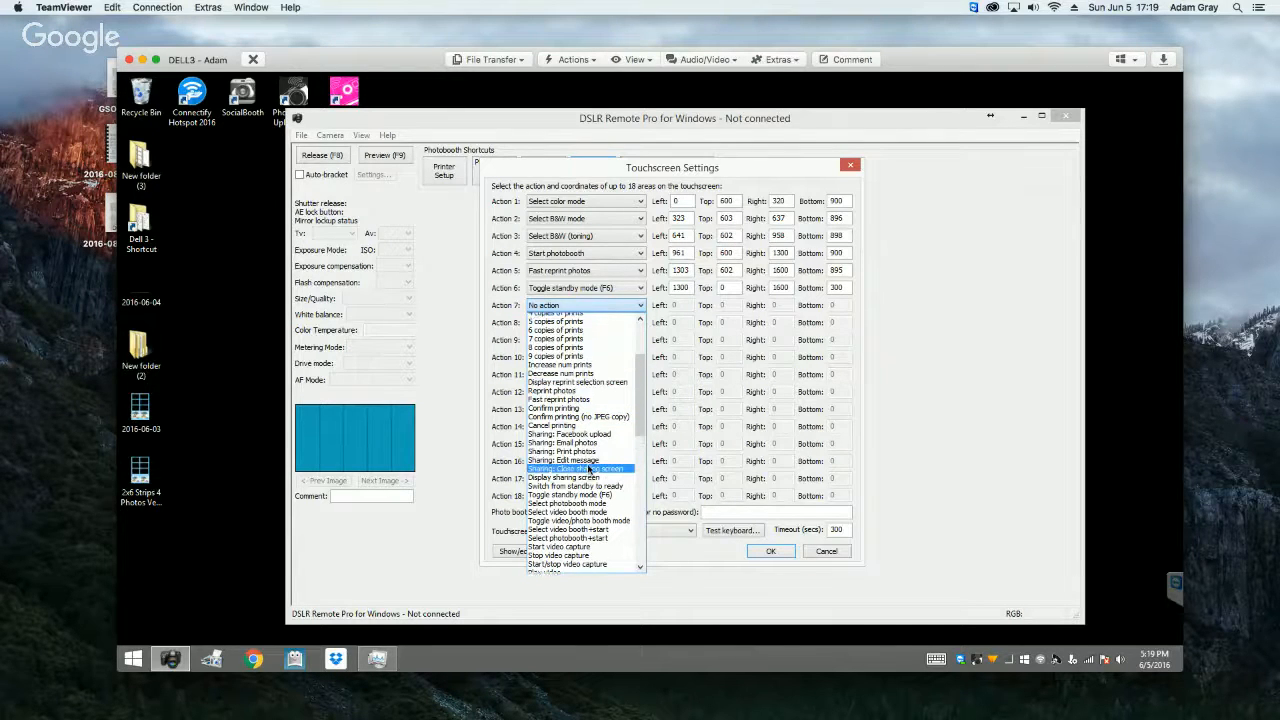
scroll(588, 469, "down", 6)
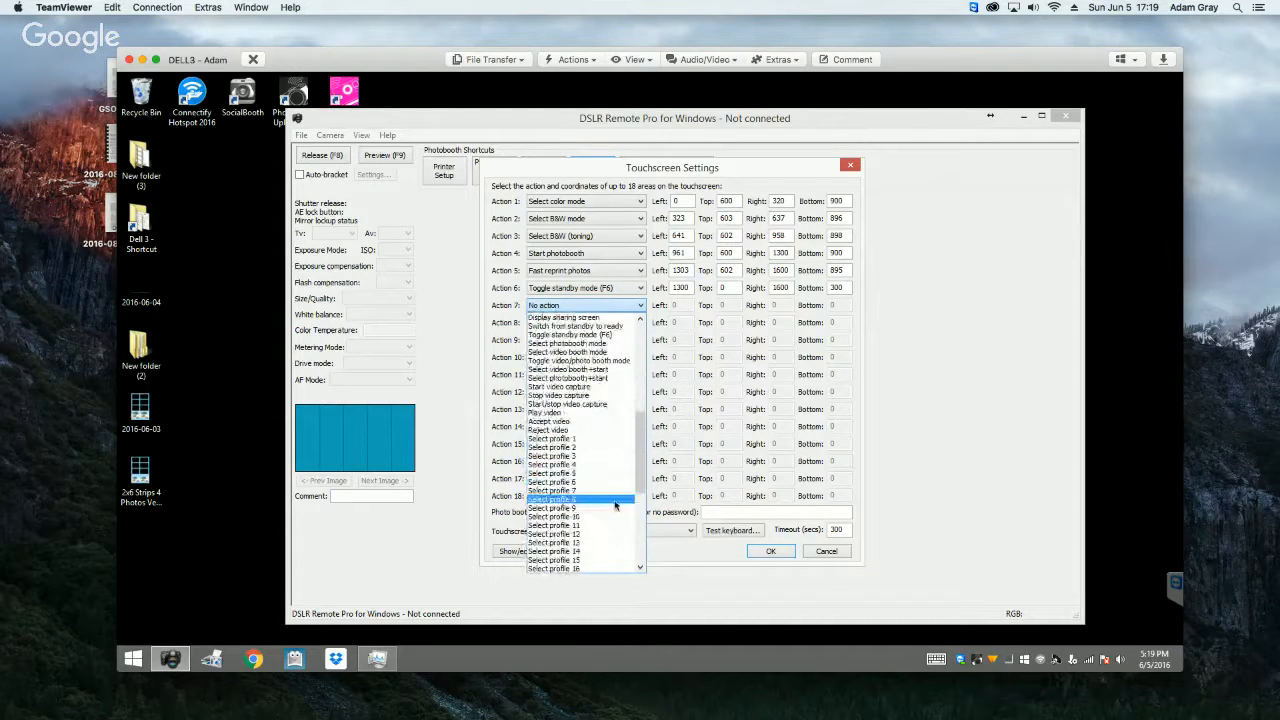
scroll(612, 440, "down", 8)
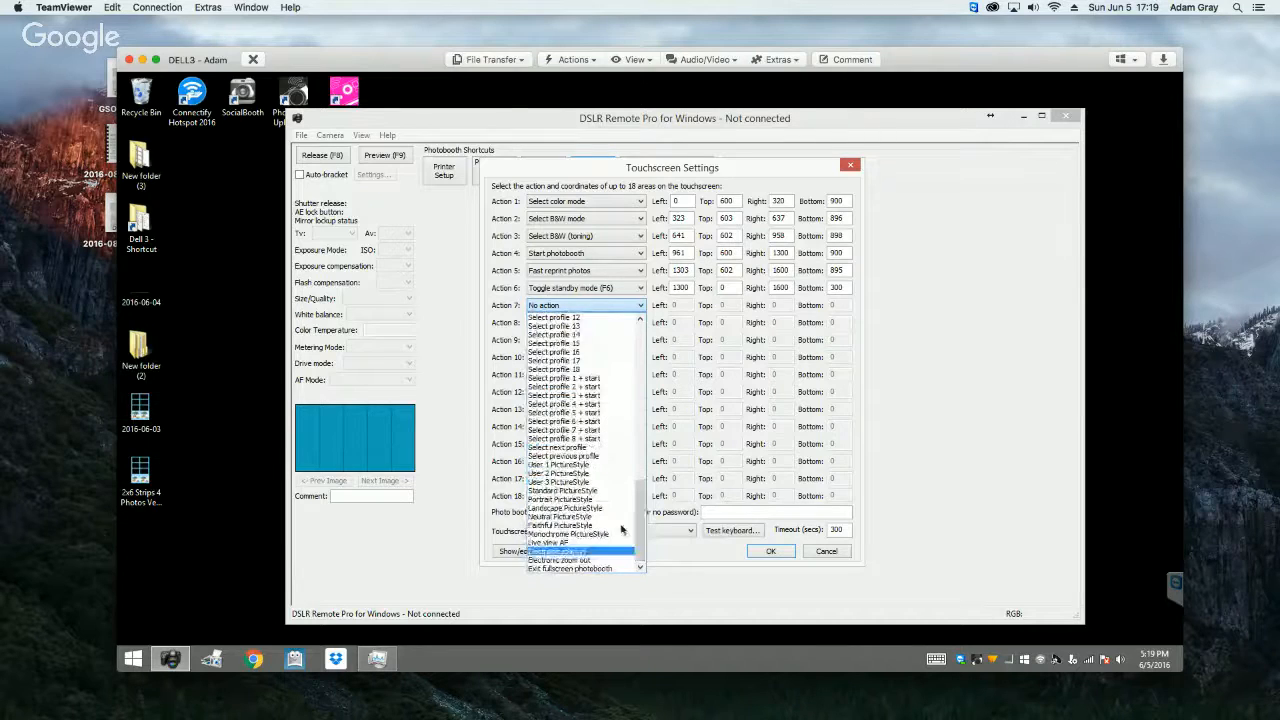
left_click(732, 590)
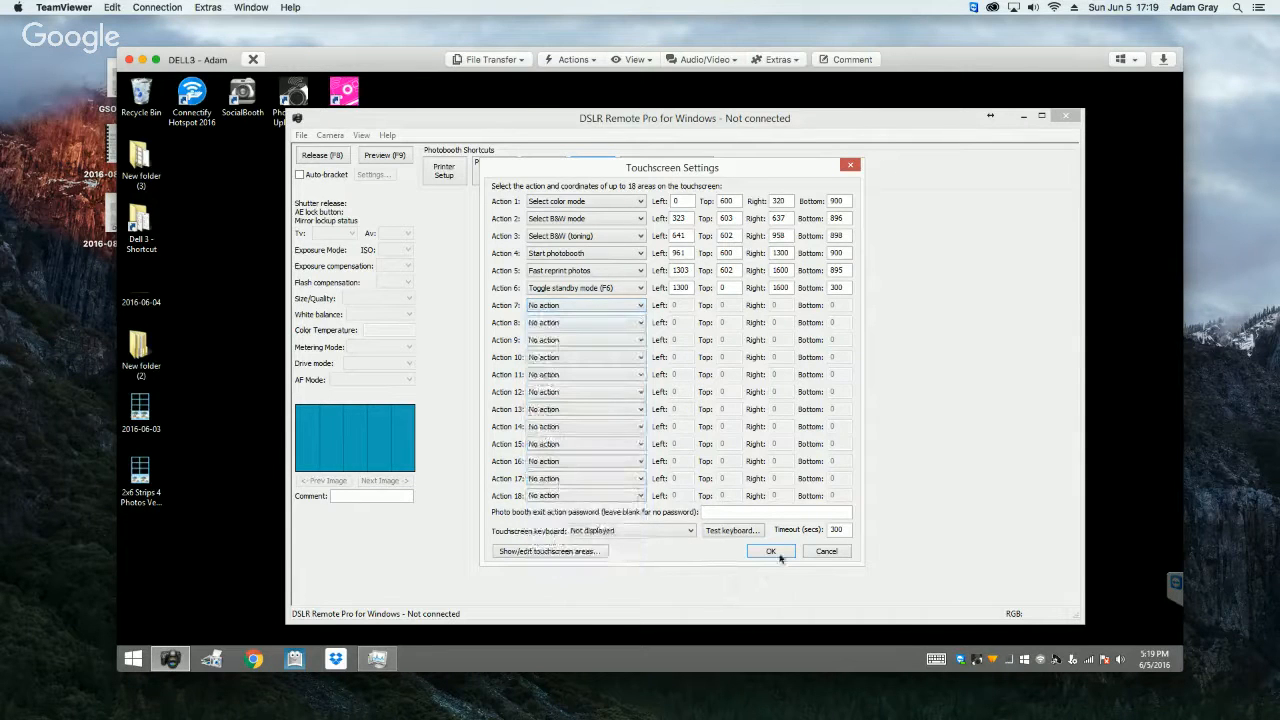
Step: Accept the touchscreen settings and set the photobooth output to Print and save JPEG copy
left_click(778, 555)
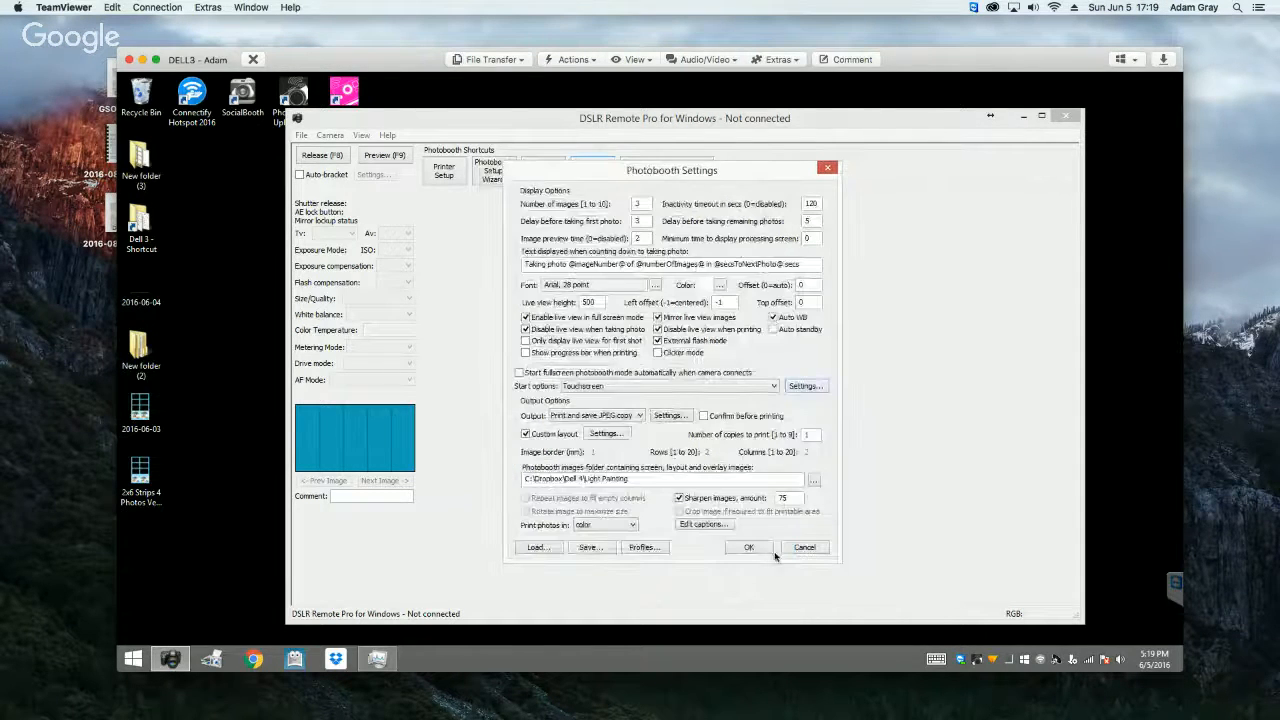
left_click(591, 416)
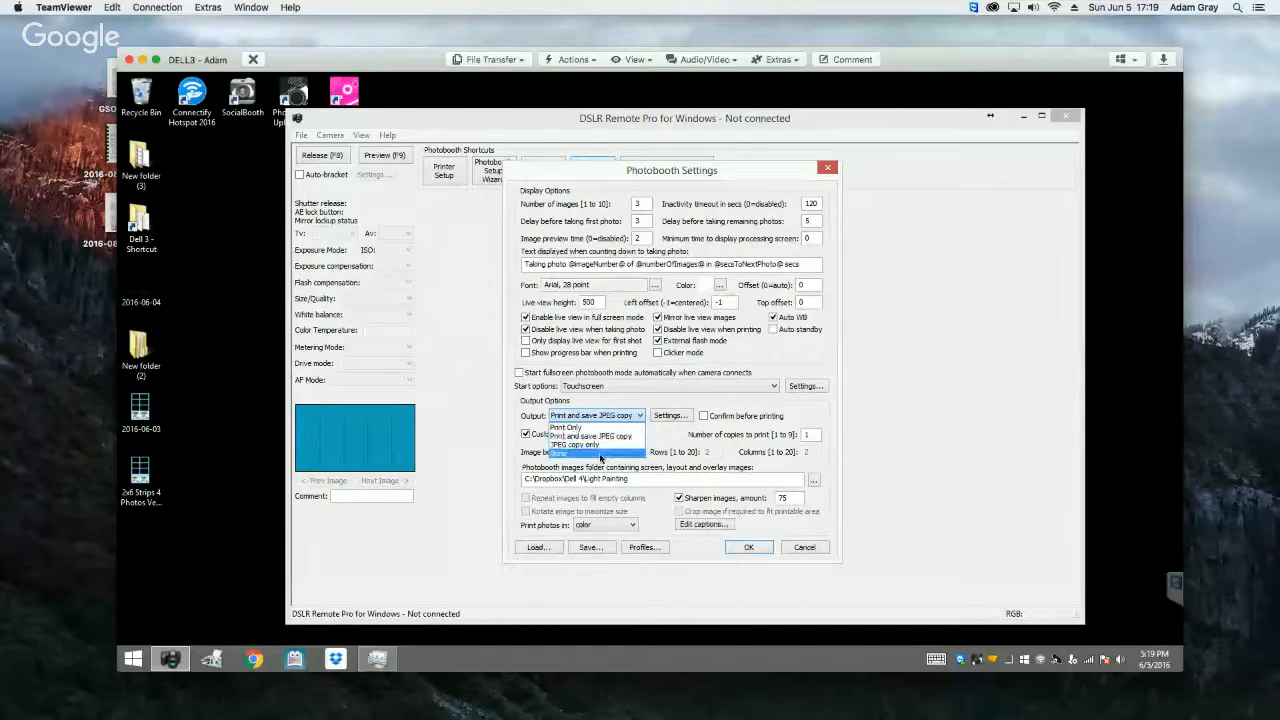
left_click(604, 438)
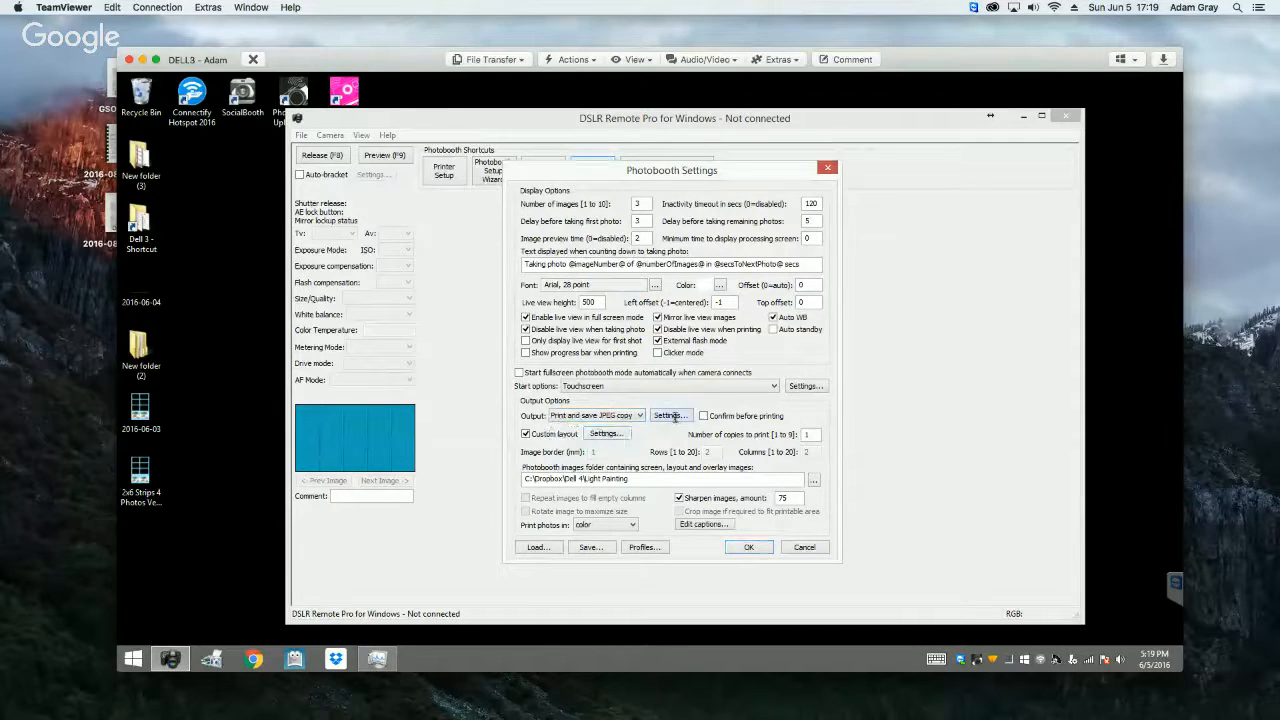
Step: Review the output settings, trying the option to copy JPEGs to a folder, and accept them with that option off
left_click(671, 416)
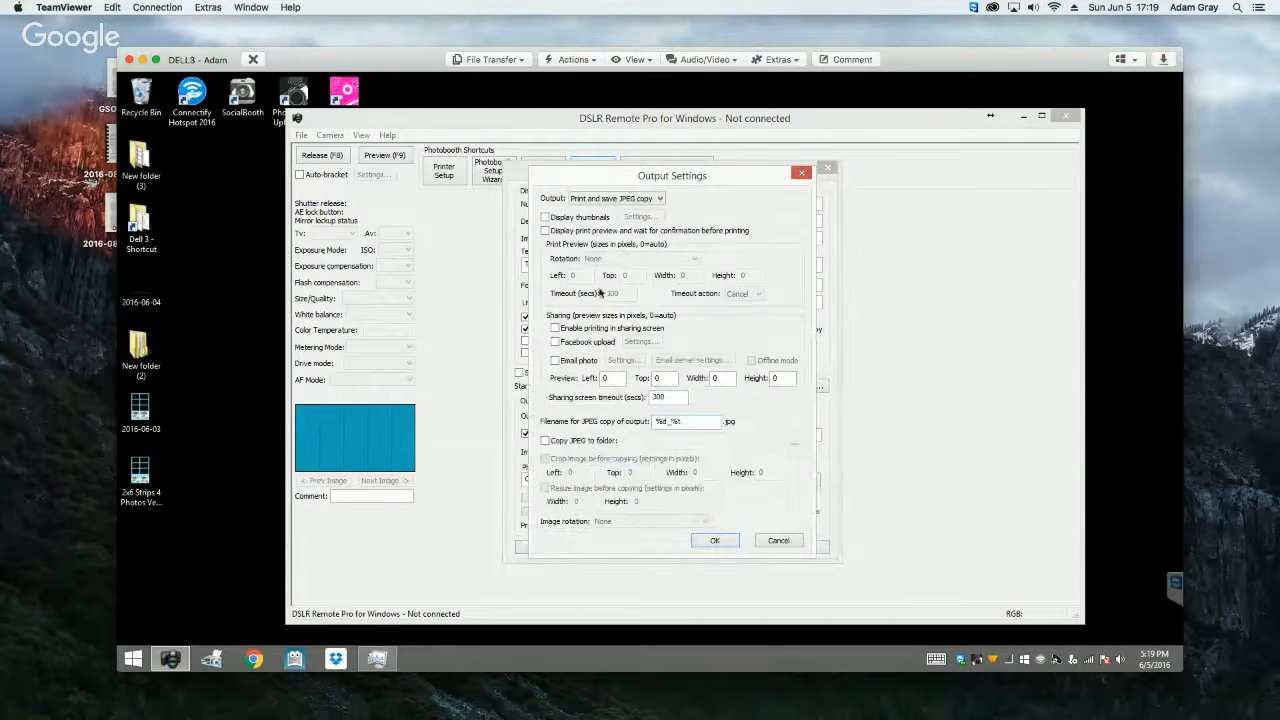
left_click(604, 198)
left_click(604, 200)
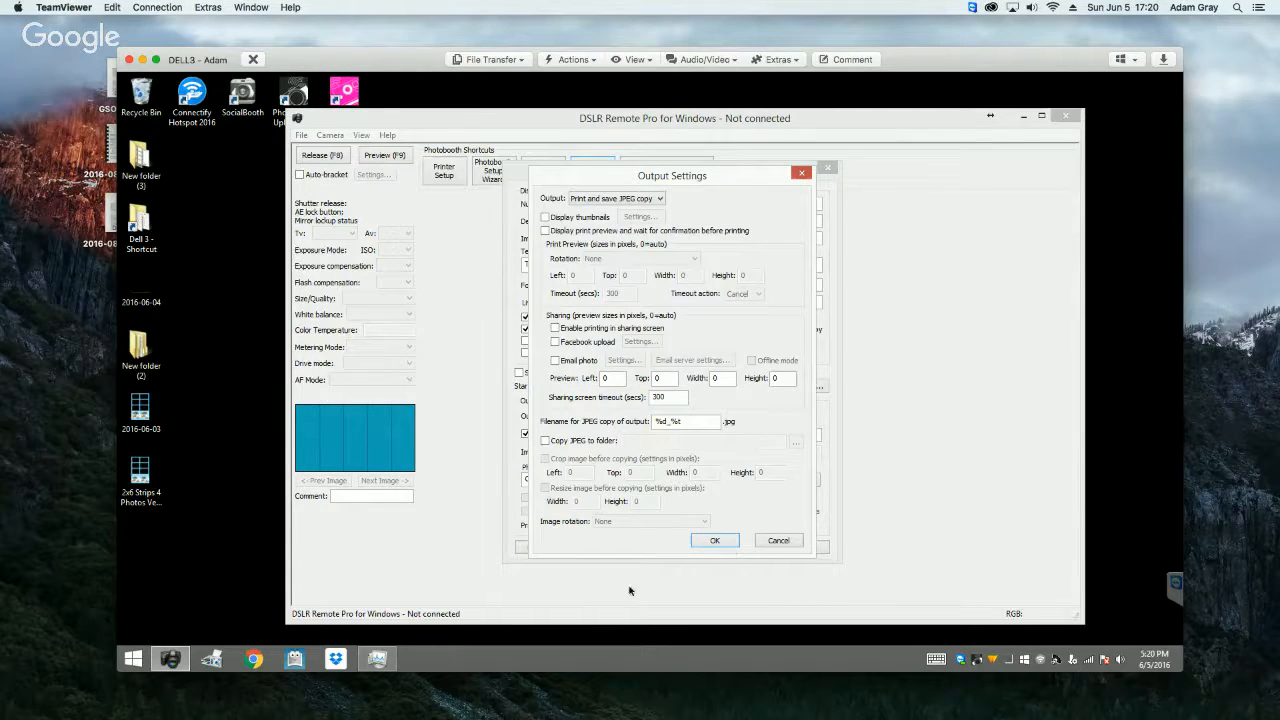
left_click(545, 441)
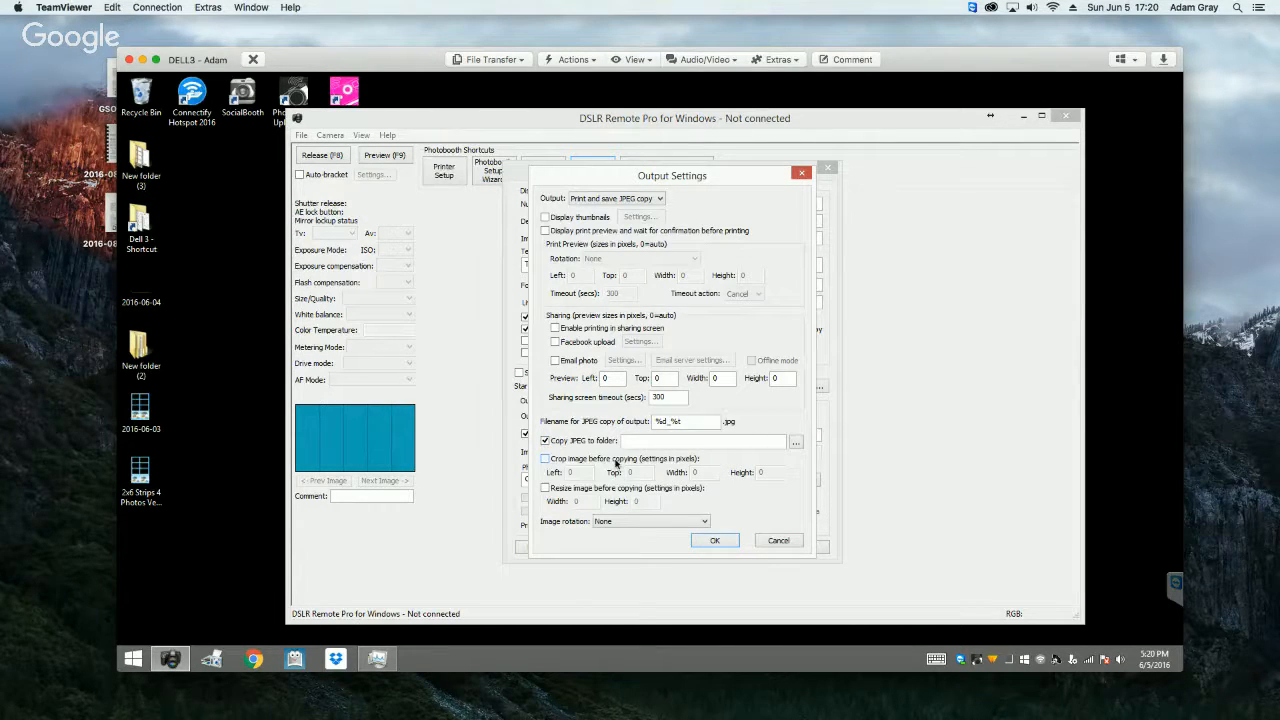
left_click(545, 441)
left_click(713, 545)
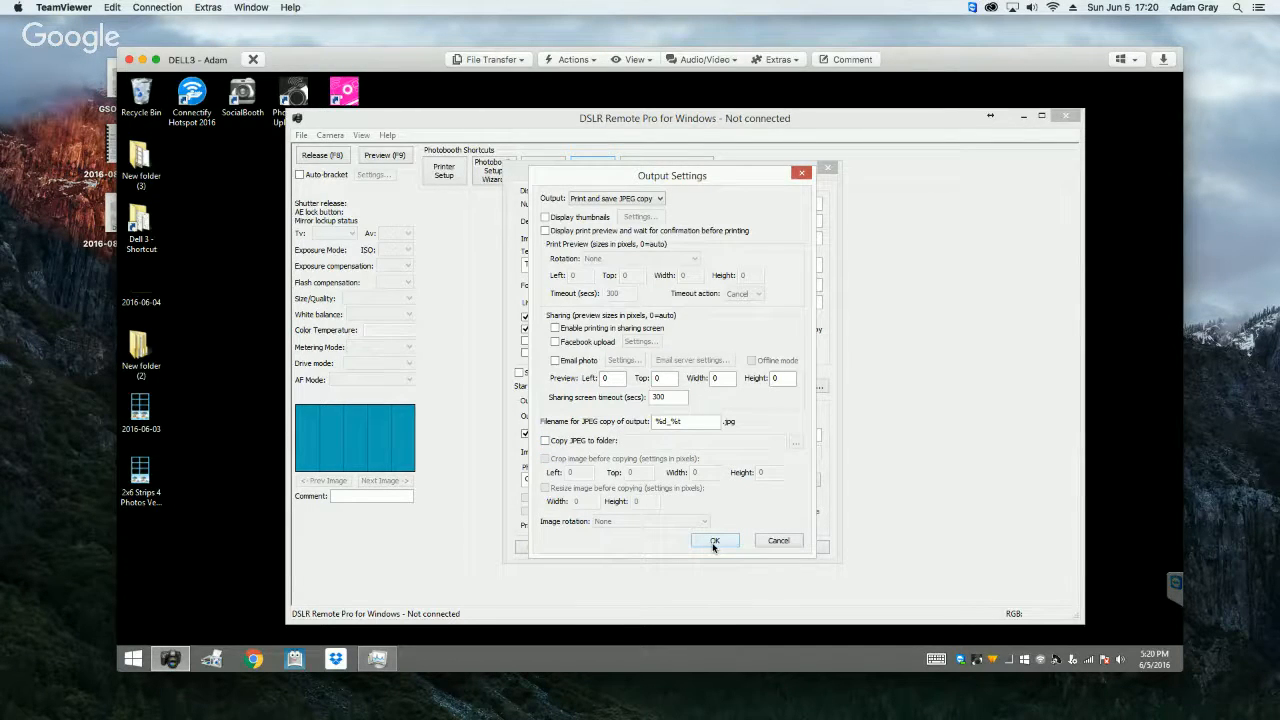
left_click(713, 546)
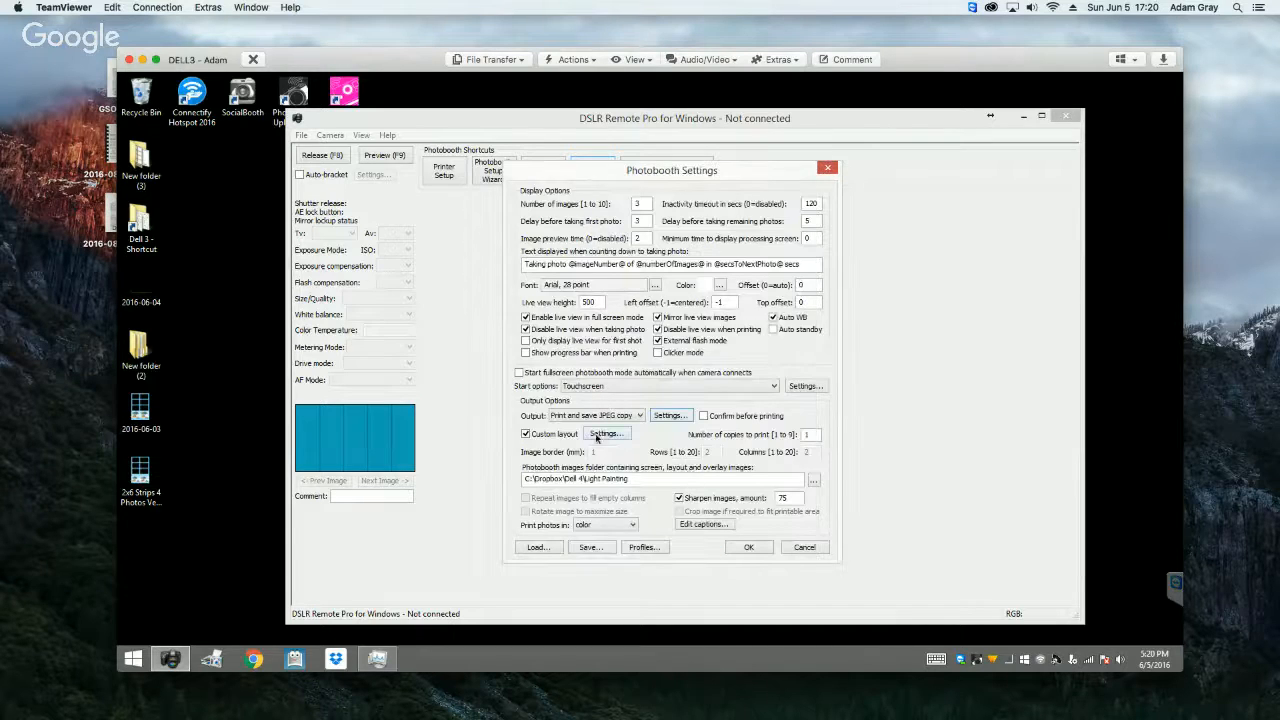
left_click(811, 436)
left_click(609, 436)
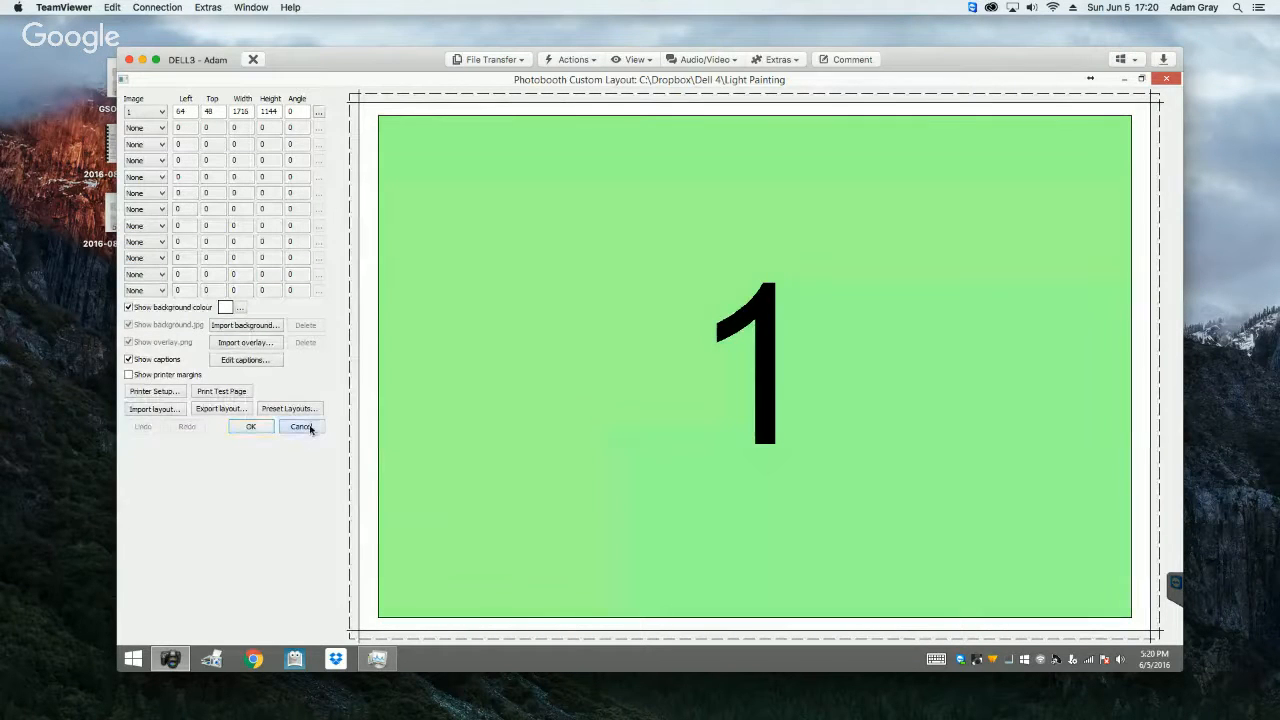
left_click(303, 427)
Step: Open the custom layout editor and apply the Double strip of 3 preset layout
left_click(603, 435)
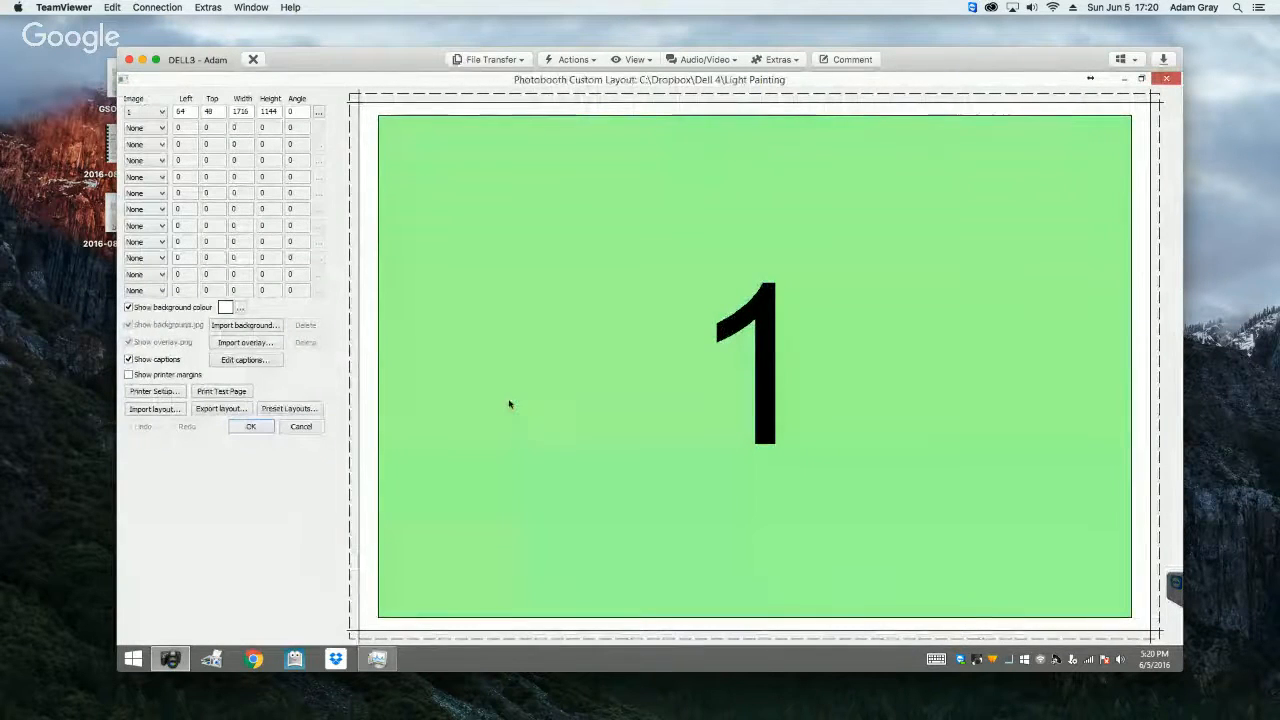
left_click(288, 409)
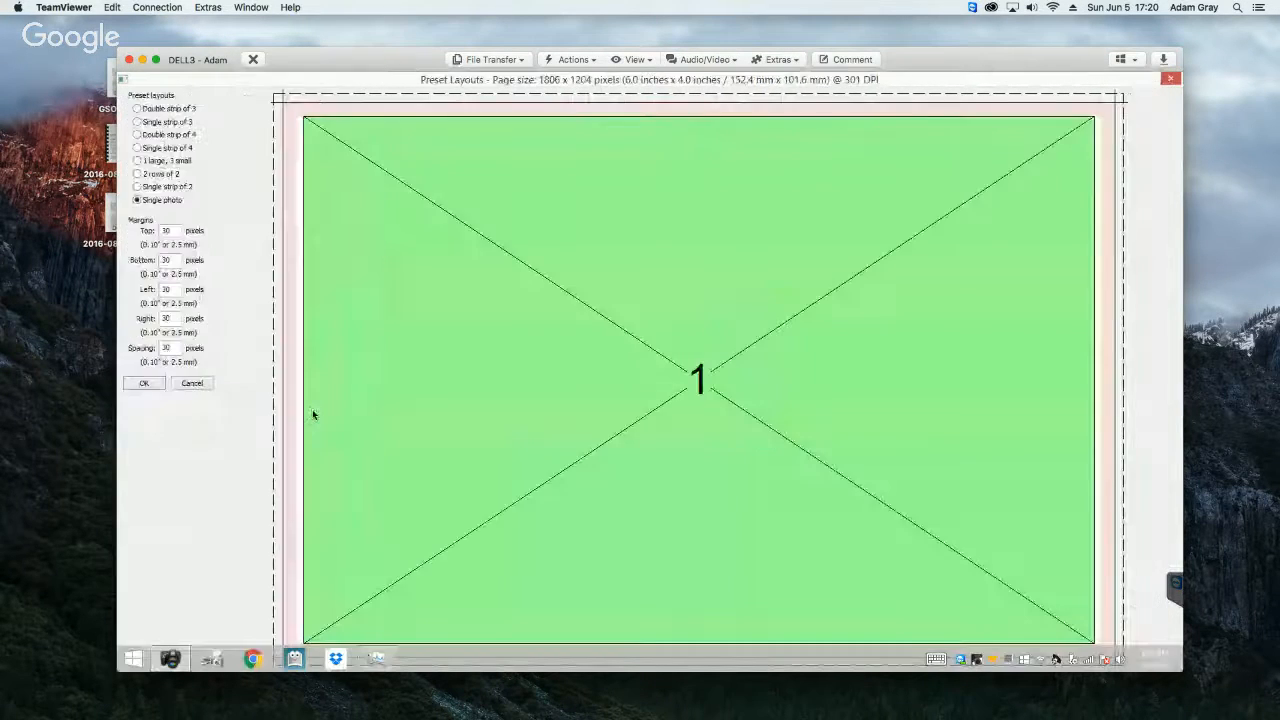
left_click(140, 109)
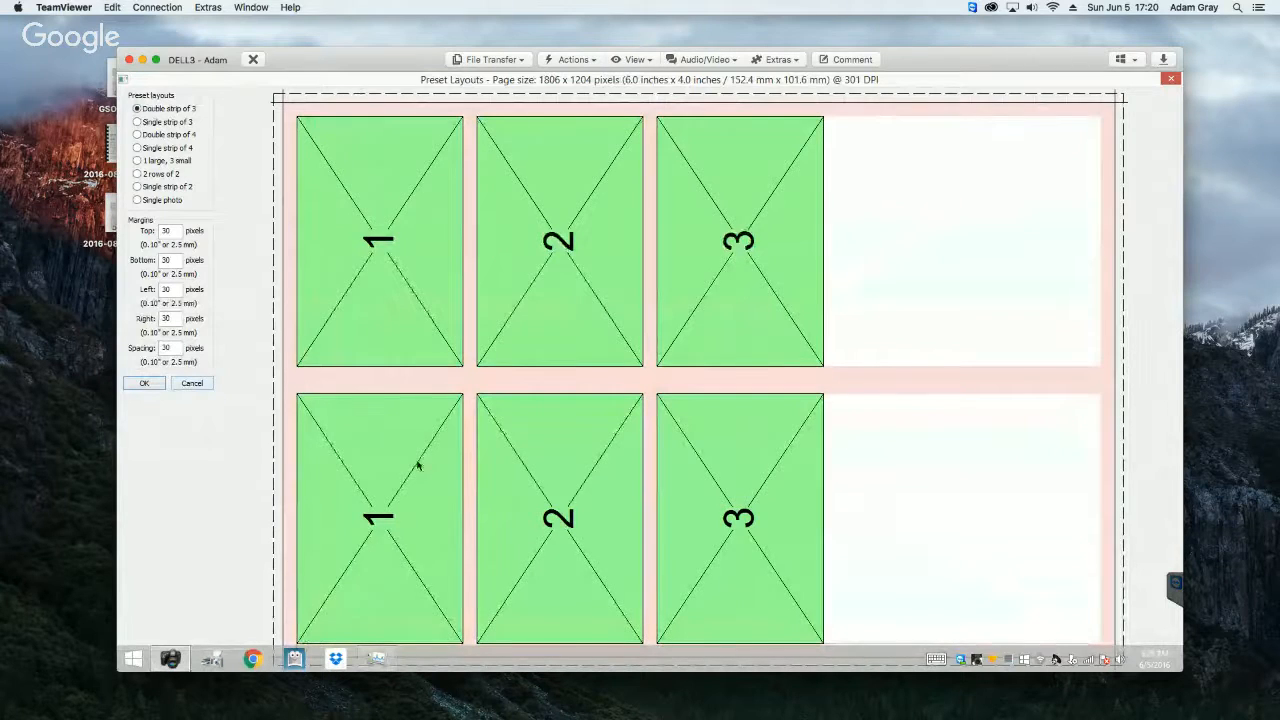
left_click(144, 383)
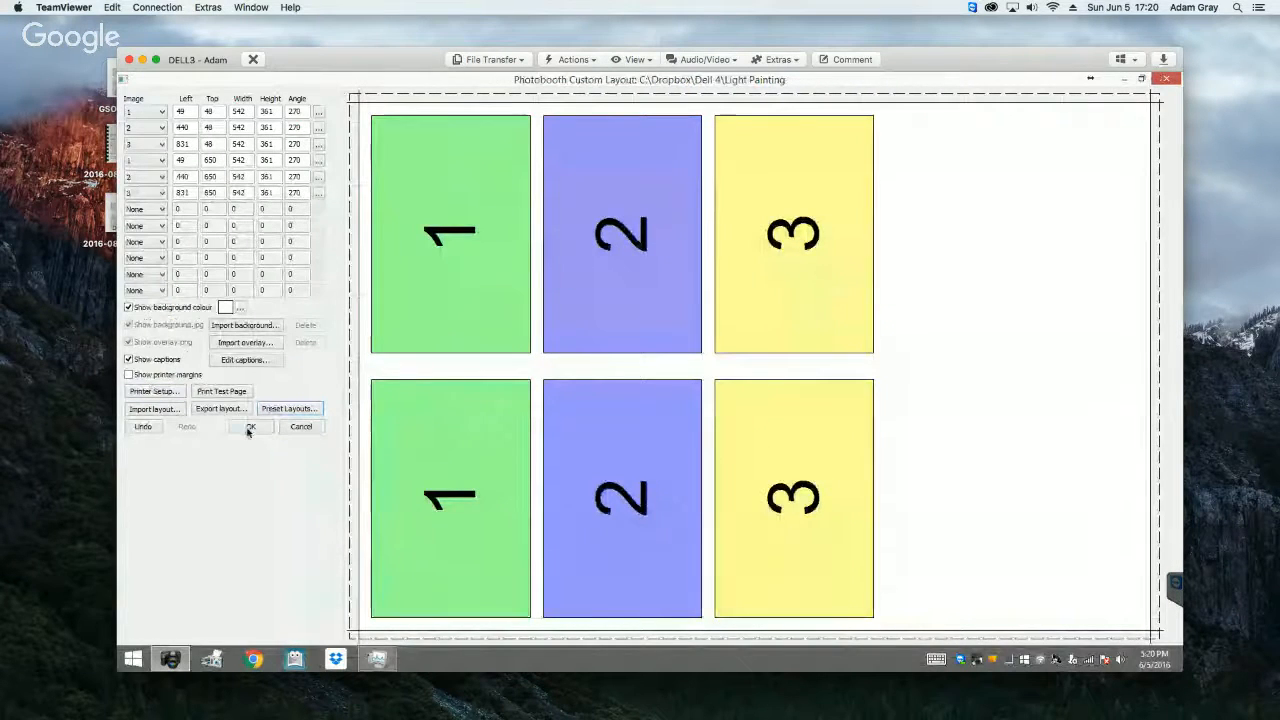
Step: Set the printer page to portrait orientation and reapply the Double strip of 3 preset to the custom layout
left_click(166, 395)
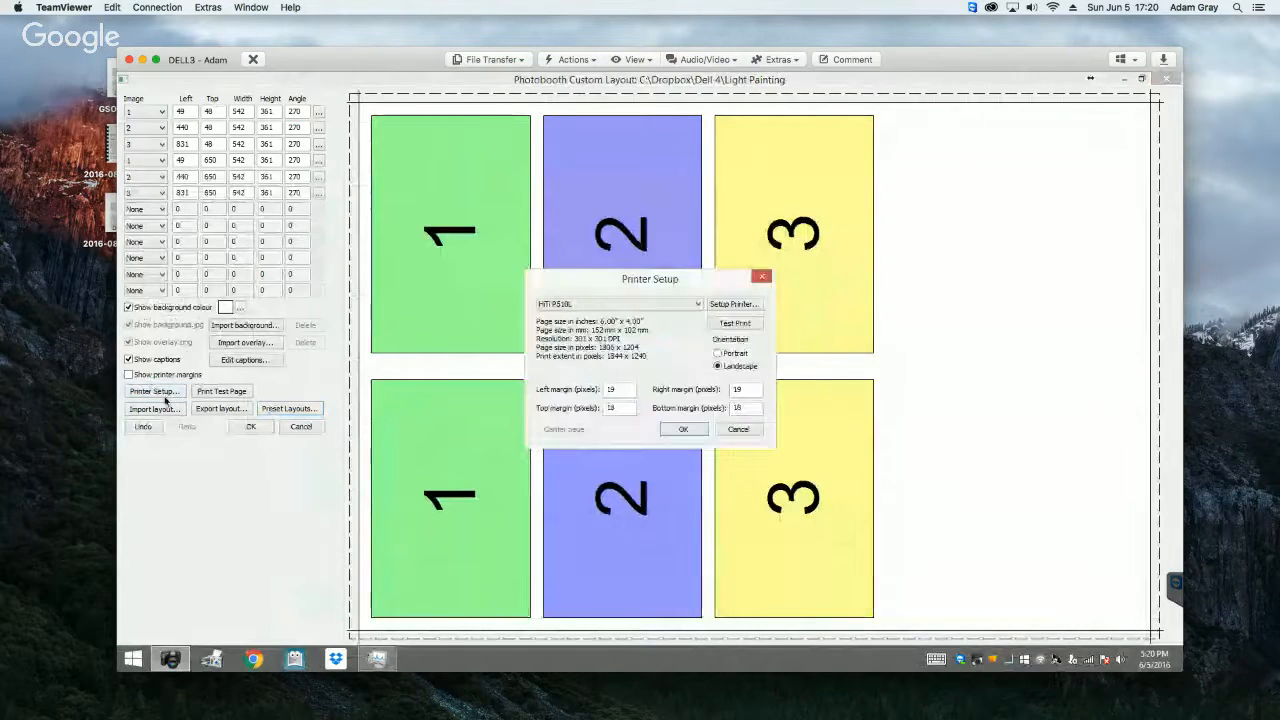
left_click(717, 353)
left_click(683, 430)
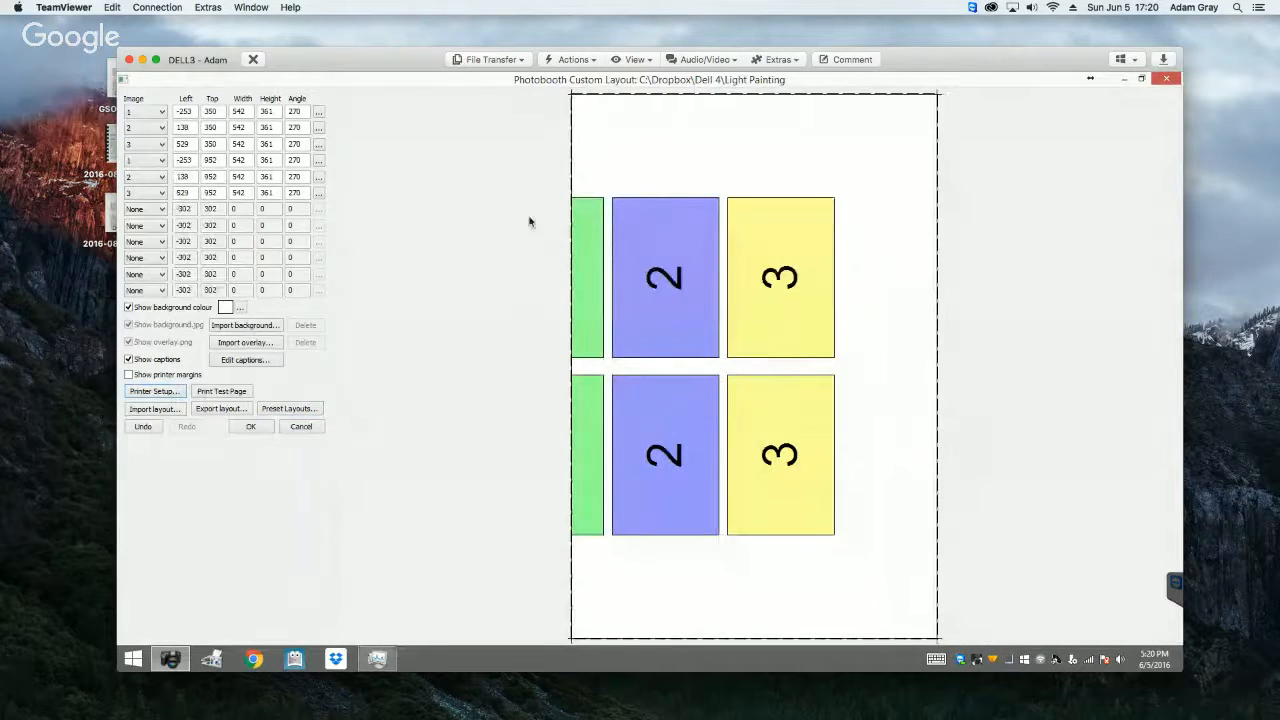
left_click(305, 408)
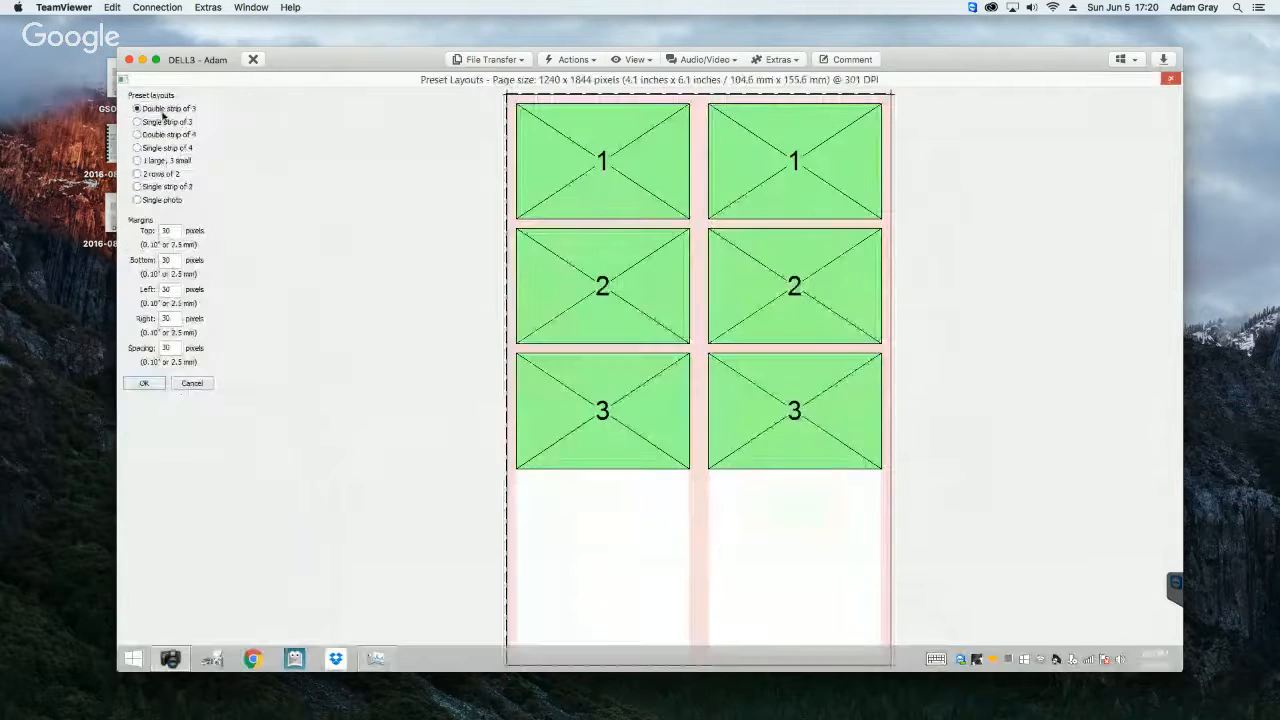
left_click(143, 383)
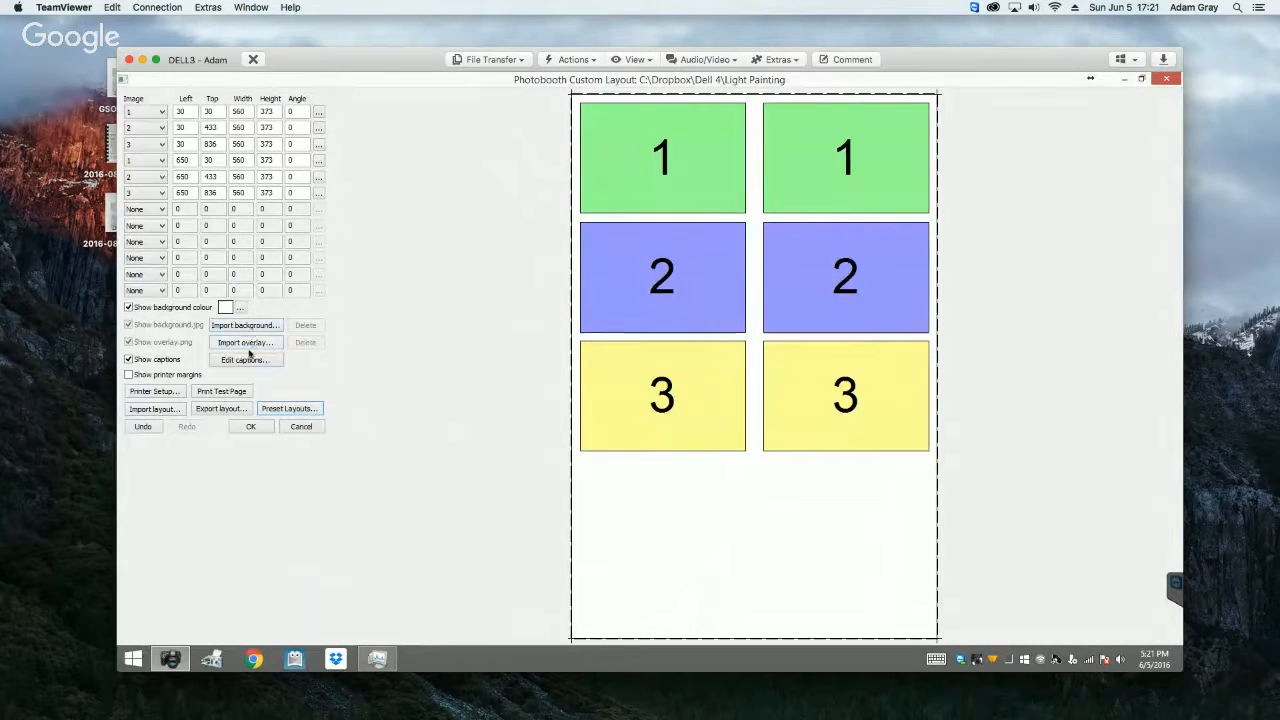
Step: Import the desktop image 2016-06-03 as the overlay of the custom layout
left_click(246, 342)
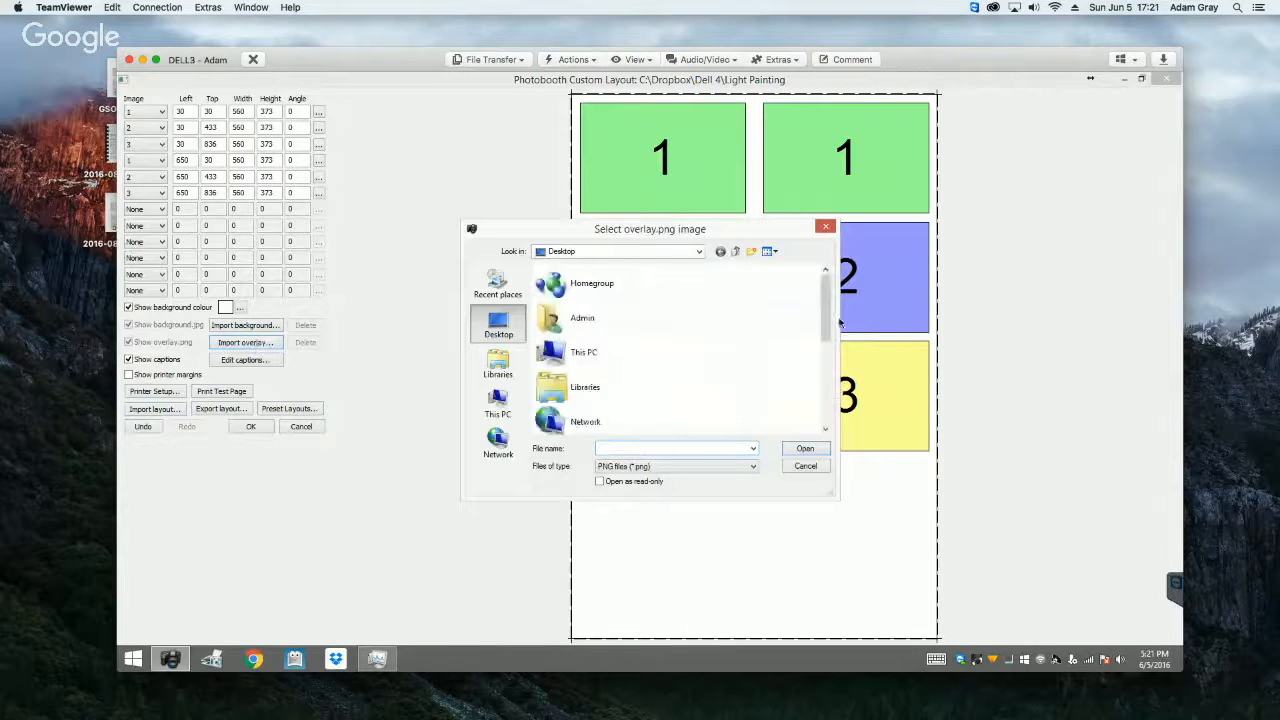
left_click_drag(826, 318, 828, 415)
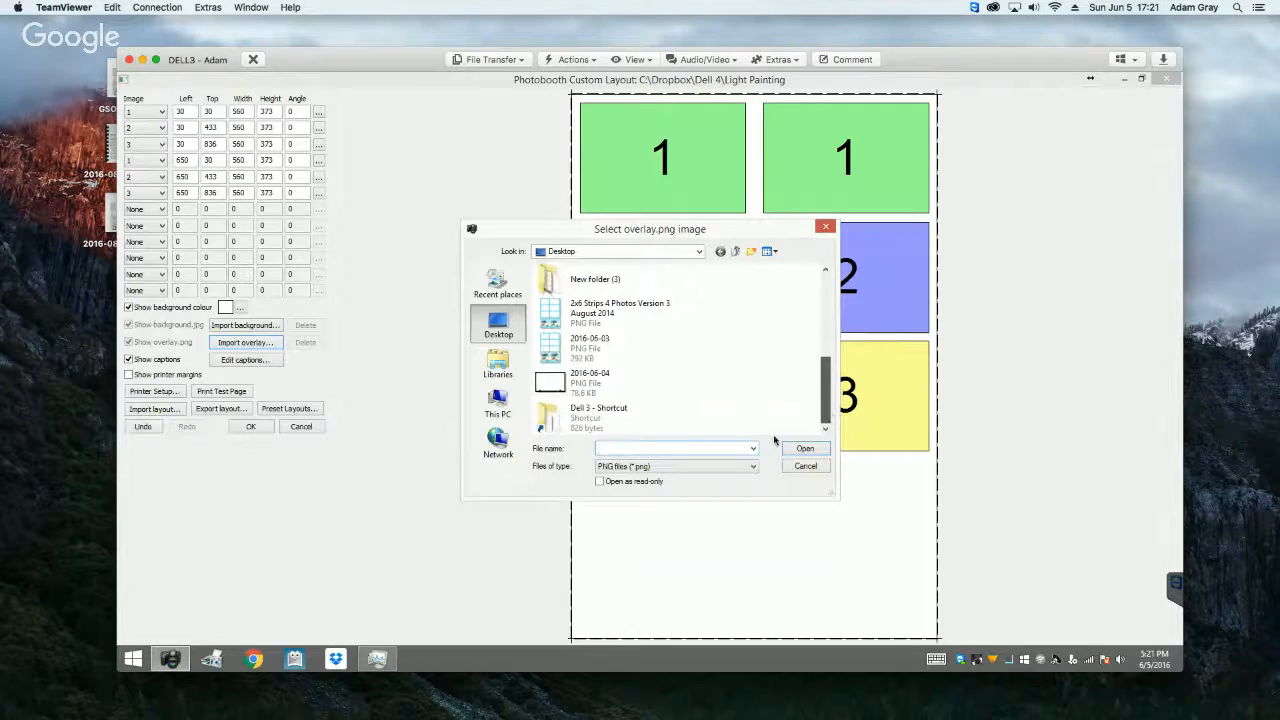
left_click(608, 350)
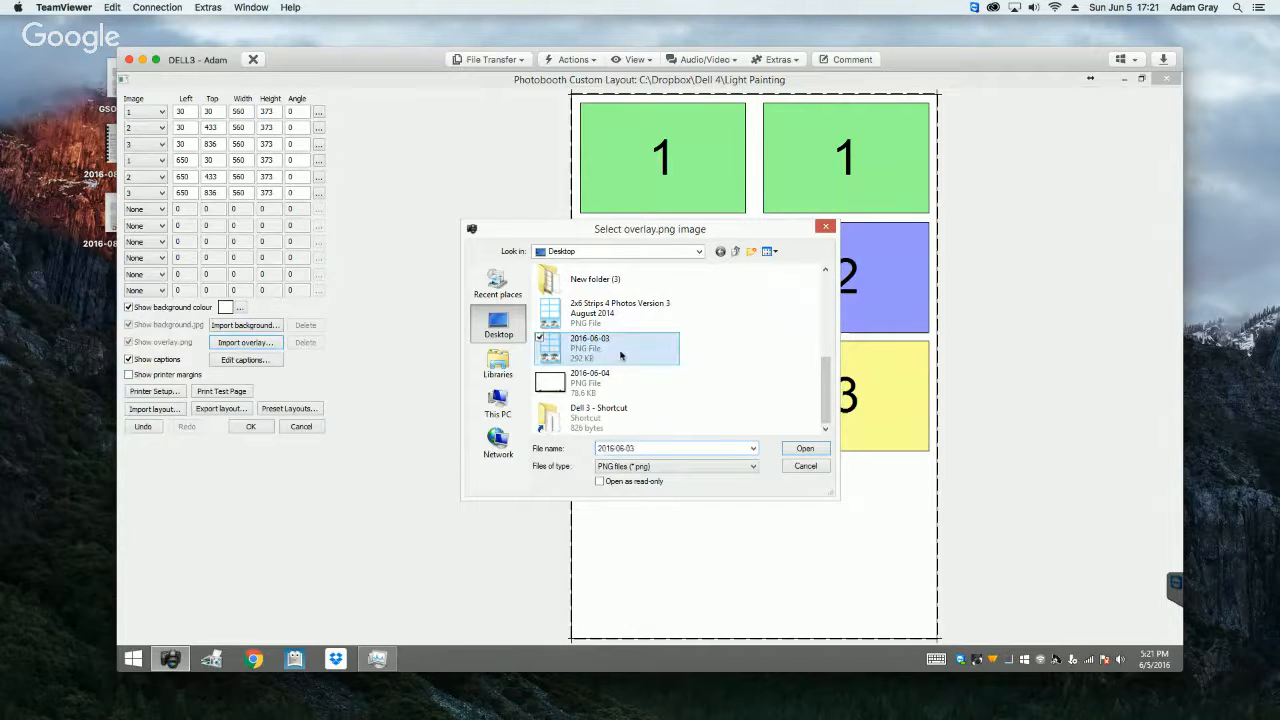
left_click(803, 450)
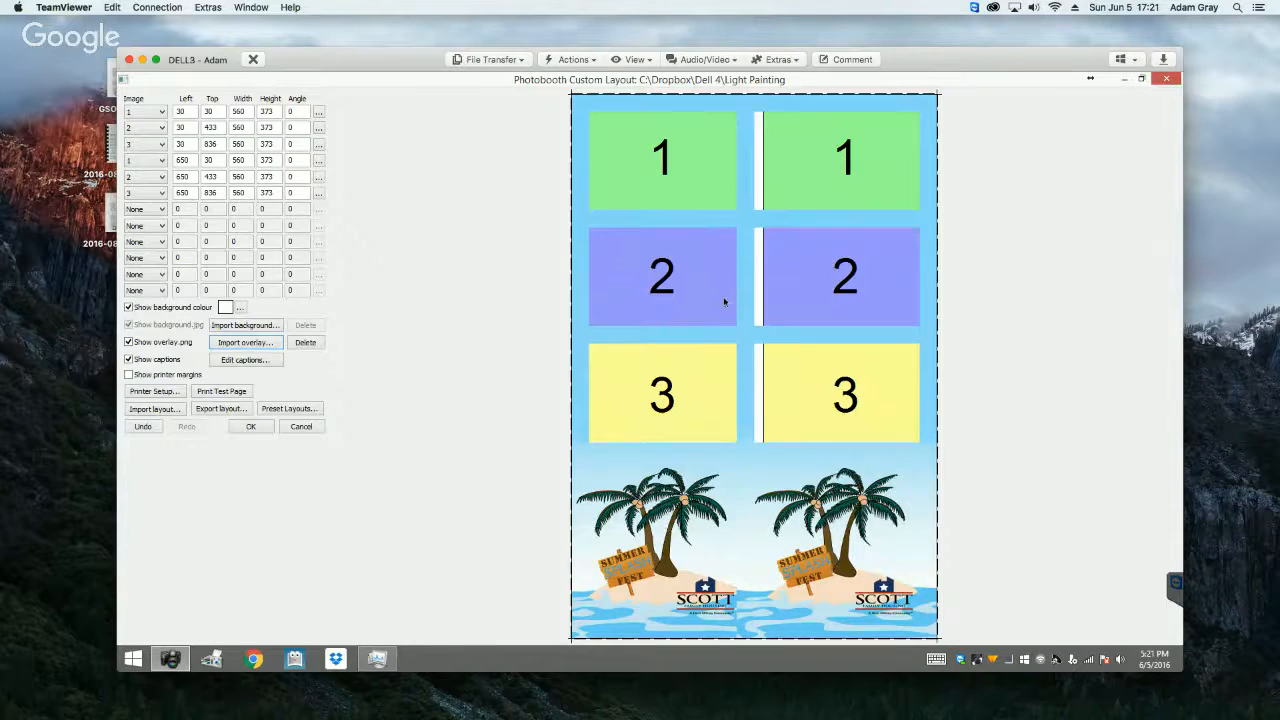
Step: Check the overlay and background import choices without picking a file, and cancel out of the custom layout editor
left_click(236, 344)
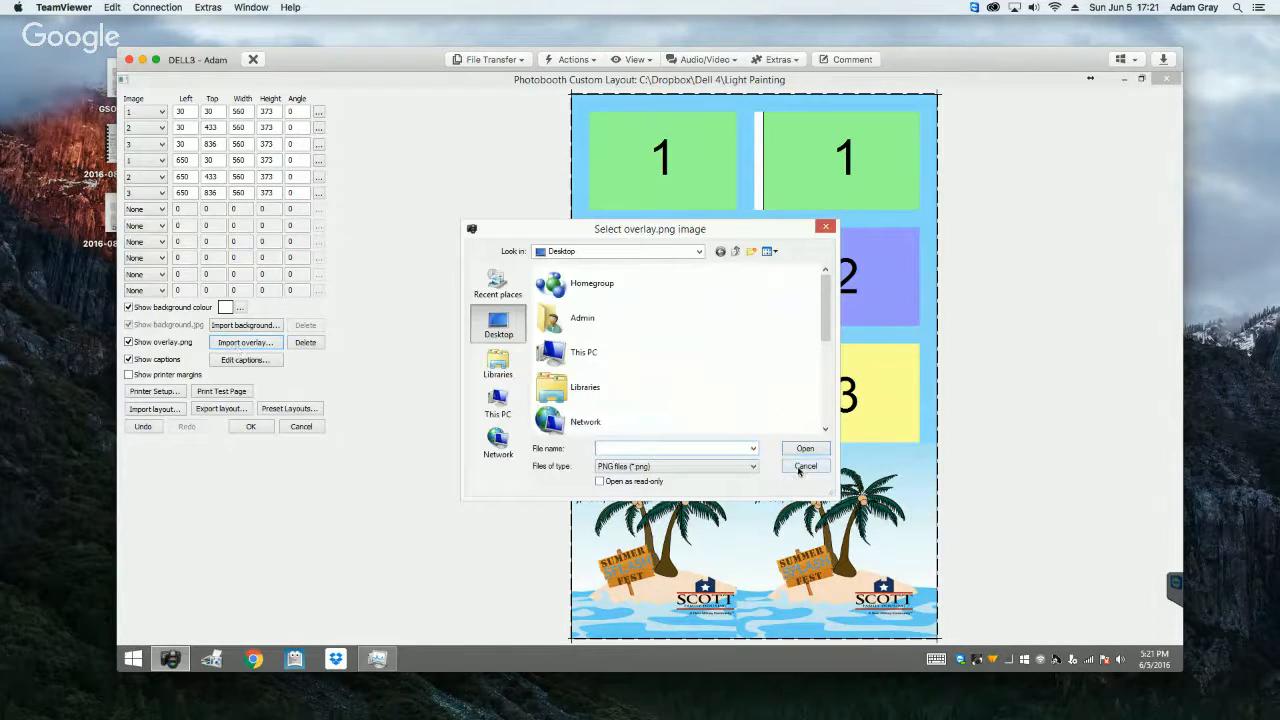
left_click(805, 466)
left_click(247, 325)
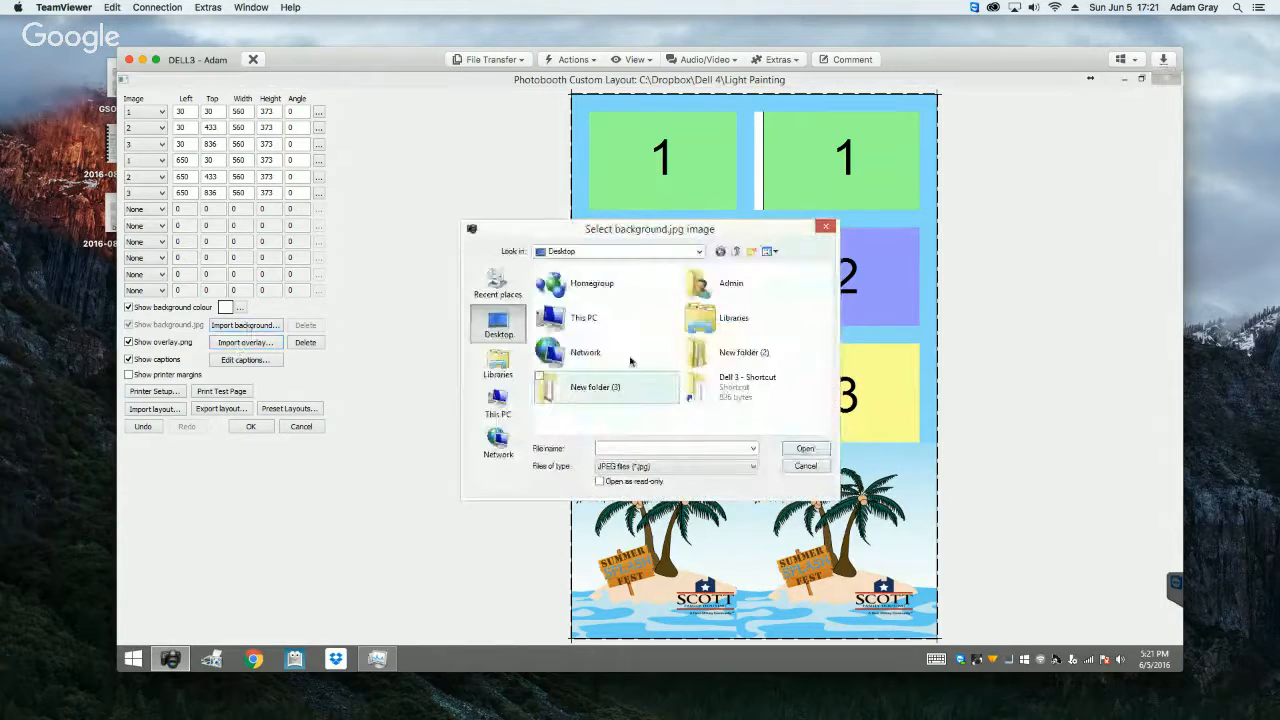
left_click(805, 466)
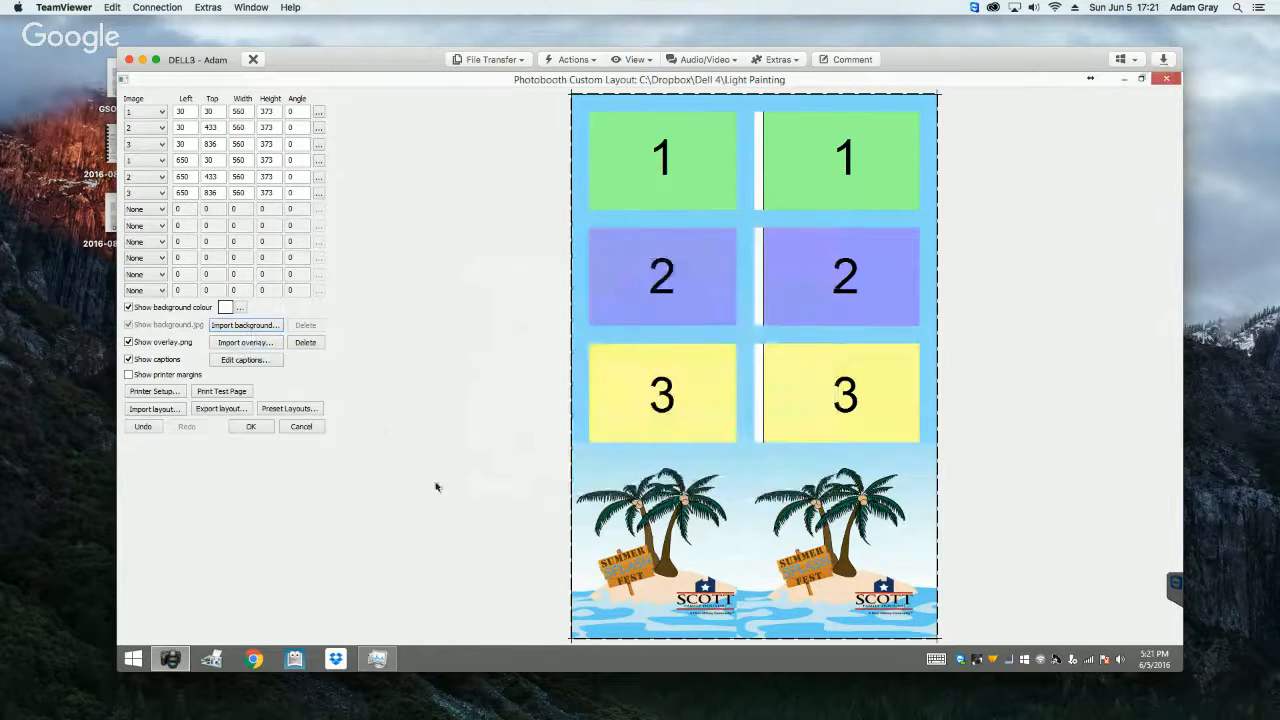
left_click(314, 426)
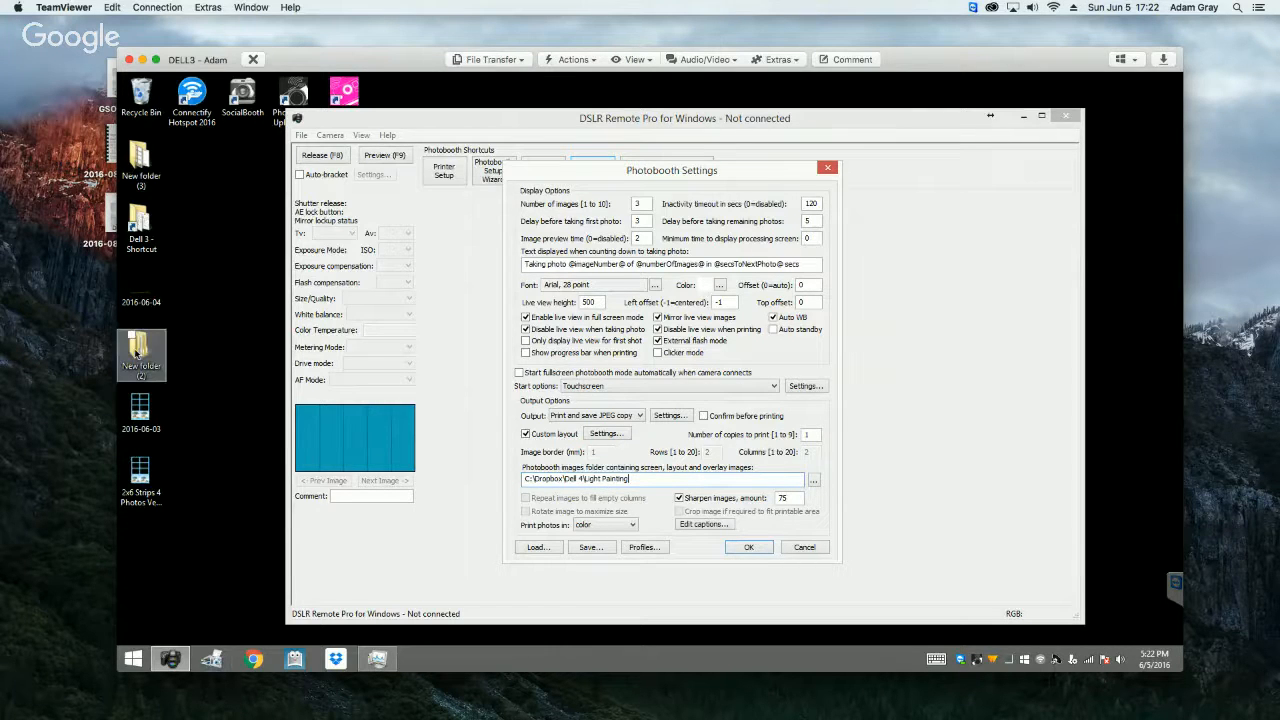
Step: Examine the screen and overlay images in C:\Dropbox\Dell 4\Light Painting with File Explorer, and close the folder window
double_click(139, 222)
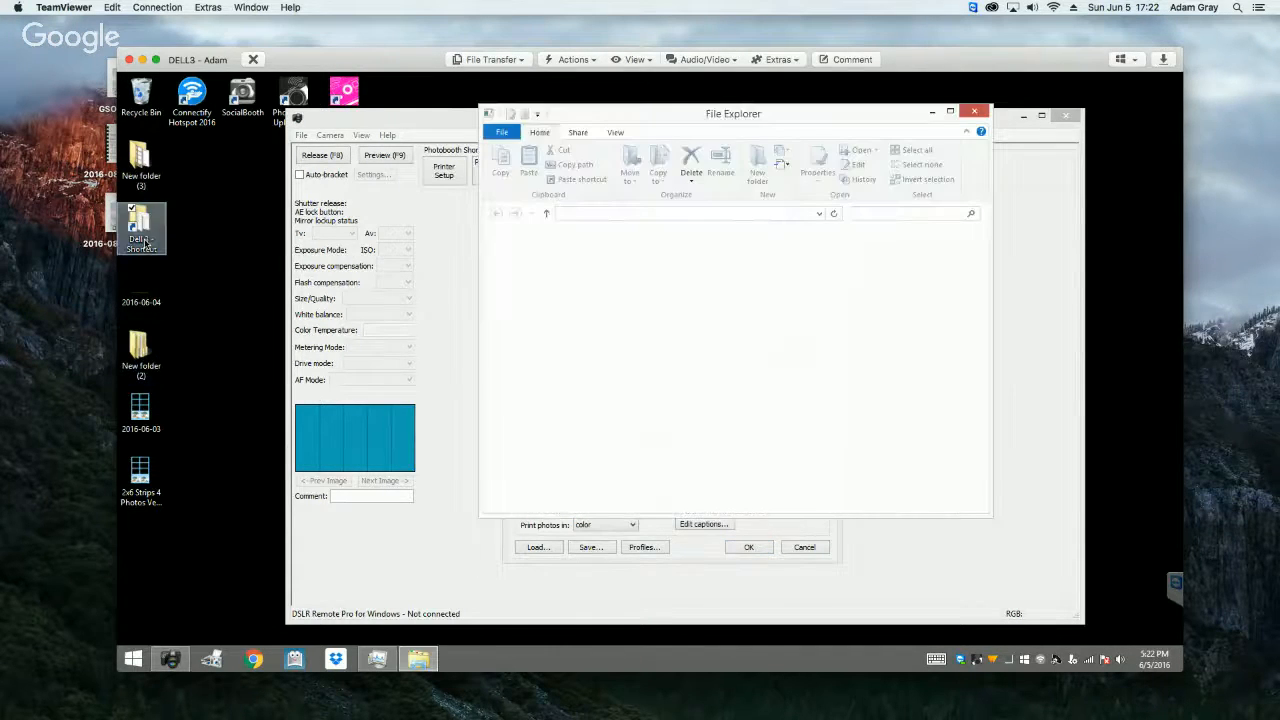
left_click(679, 213)
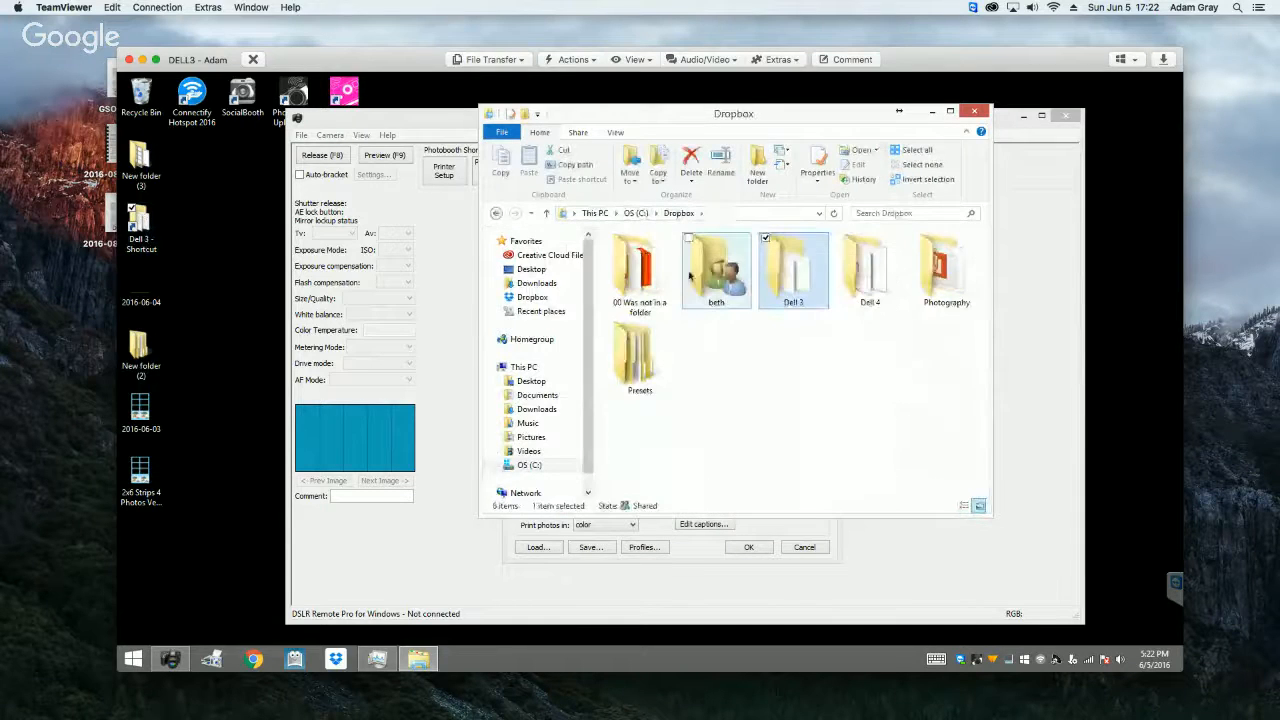
double_click(870, 272)
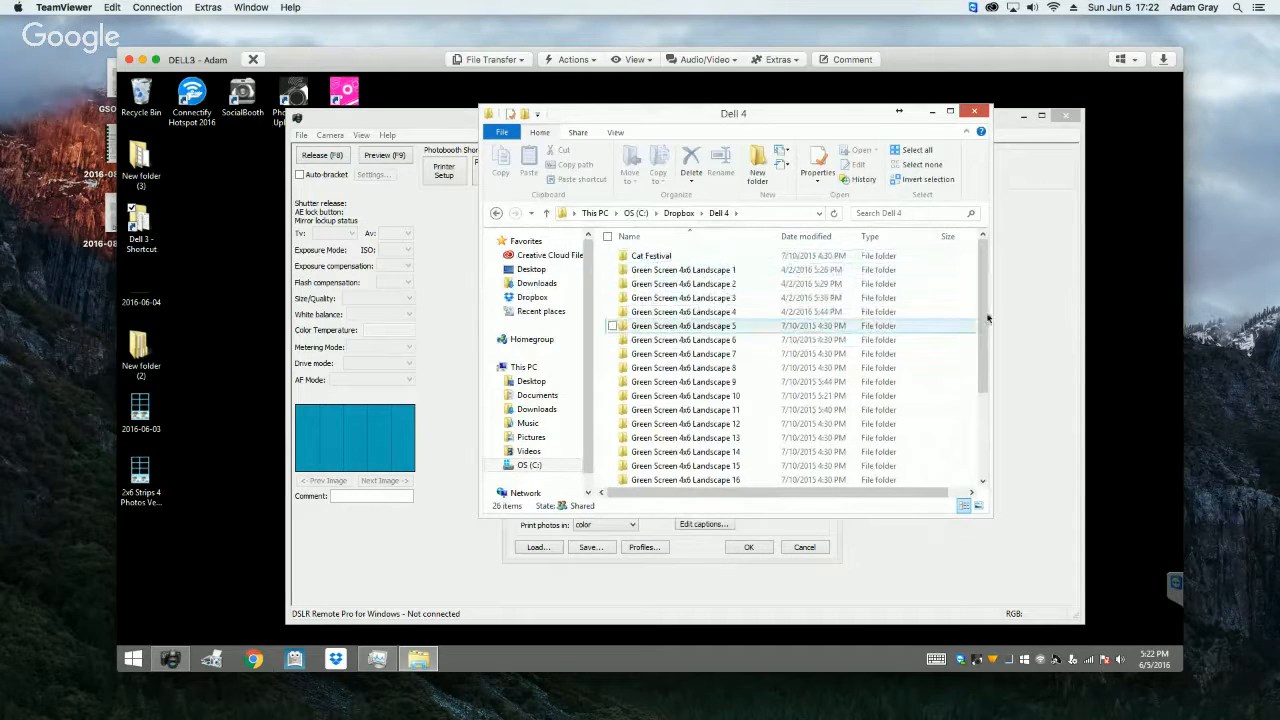
scroll(980, 318, "down", 3)
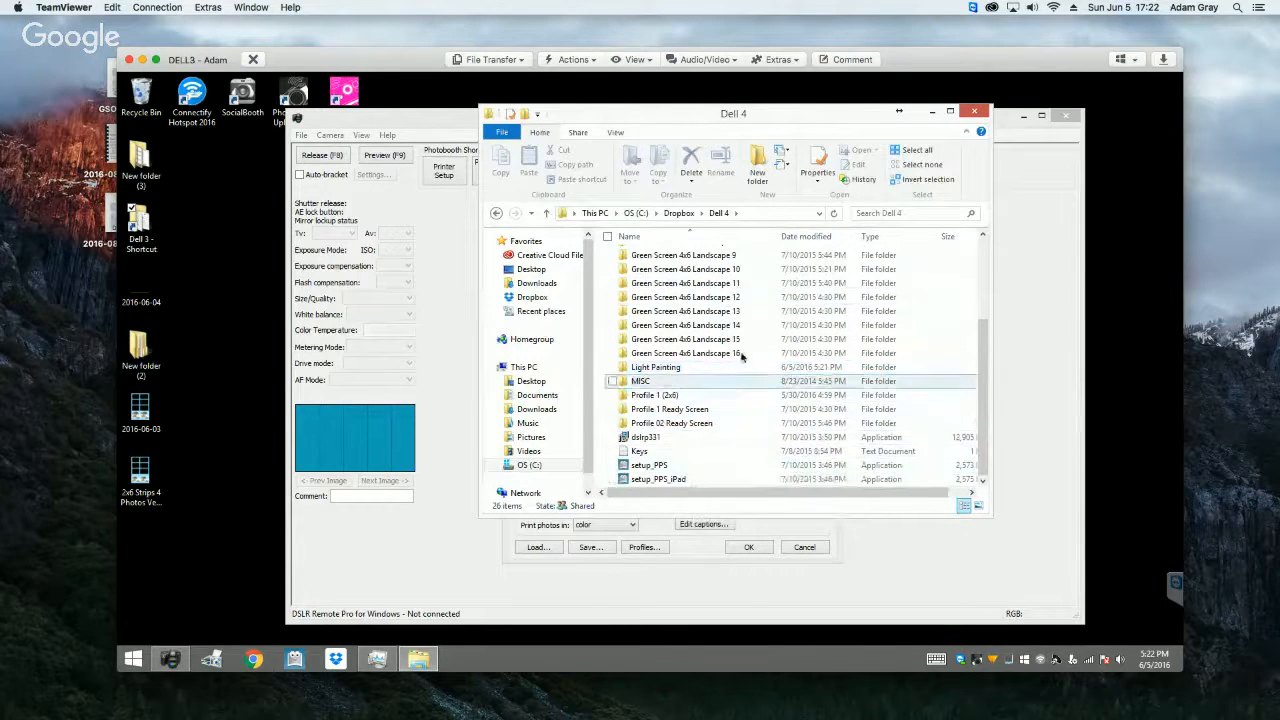
scroll(741, 352, "up", 3)
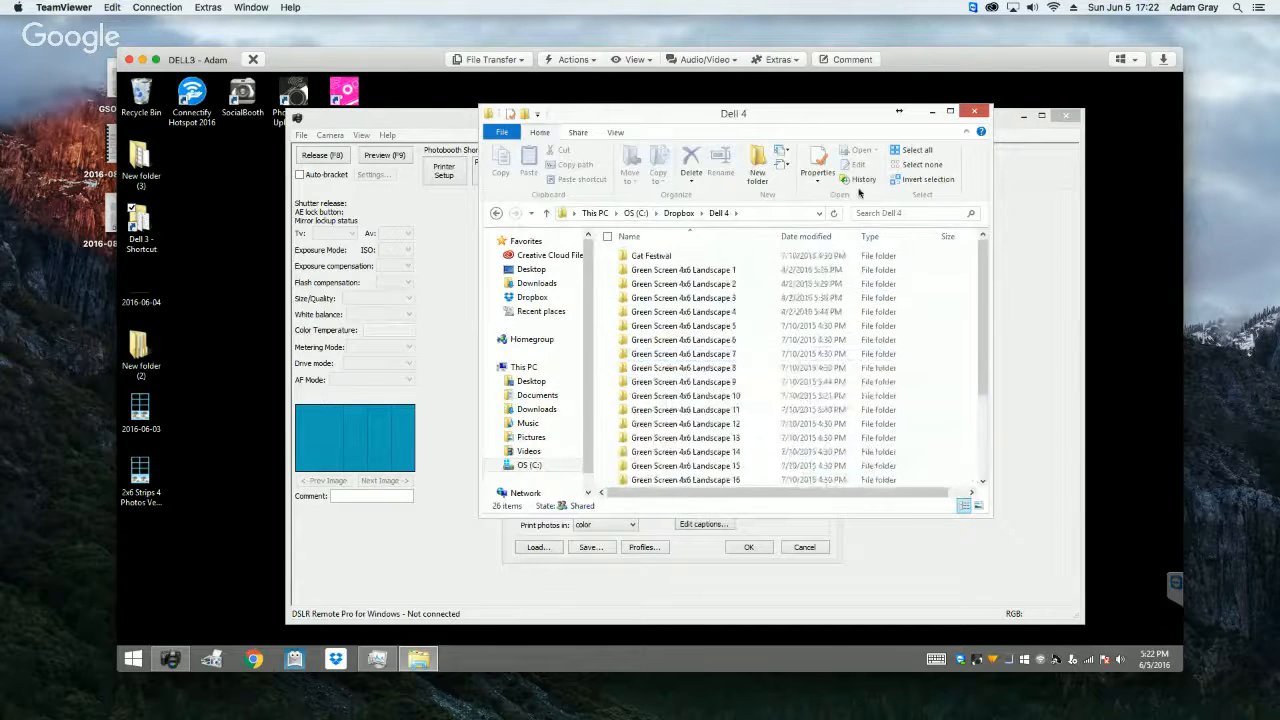
scroll(714, 395, "down", 3)
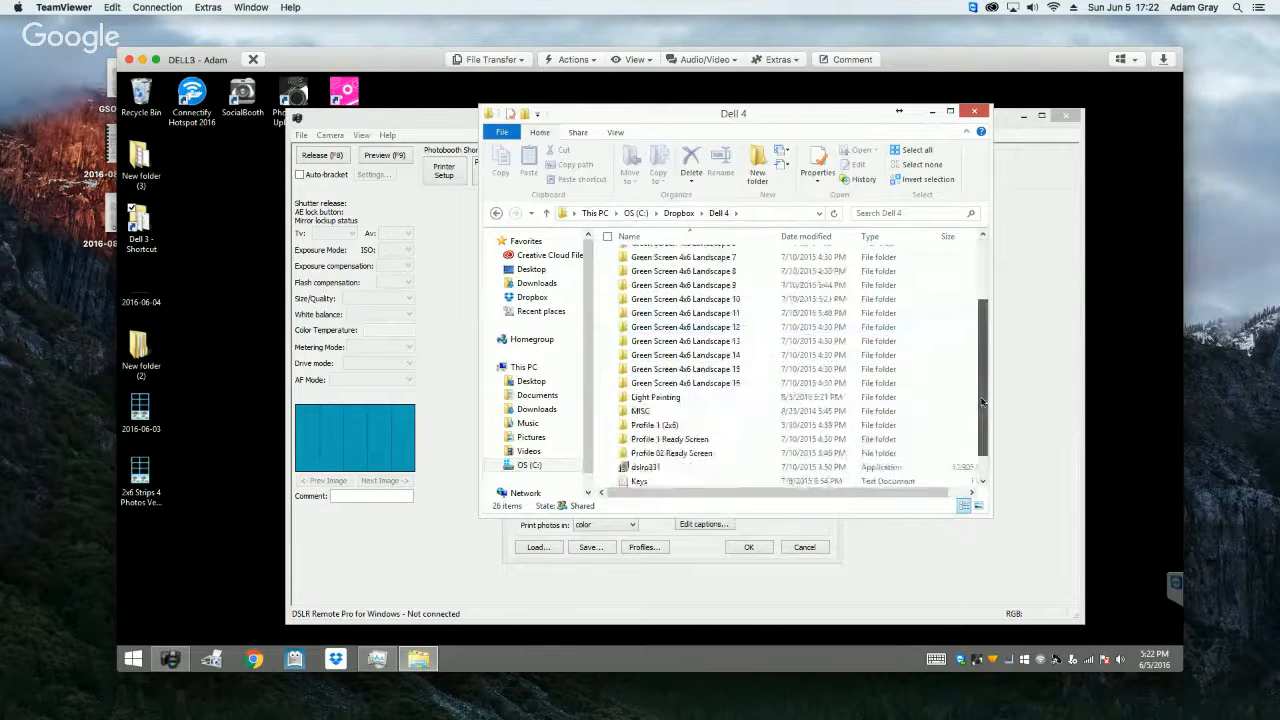
double_click(672, 367)
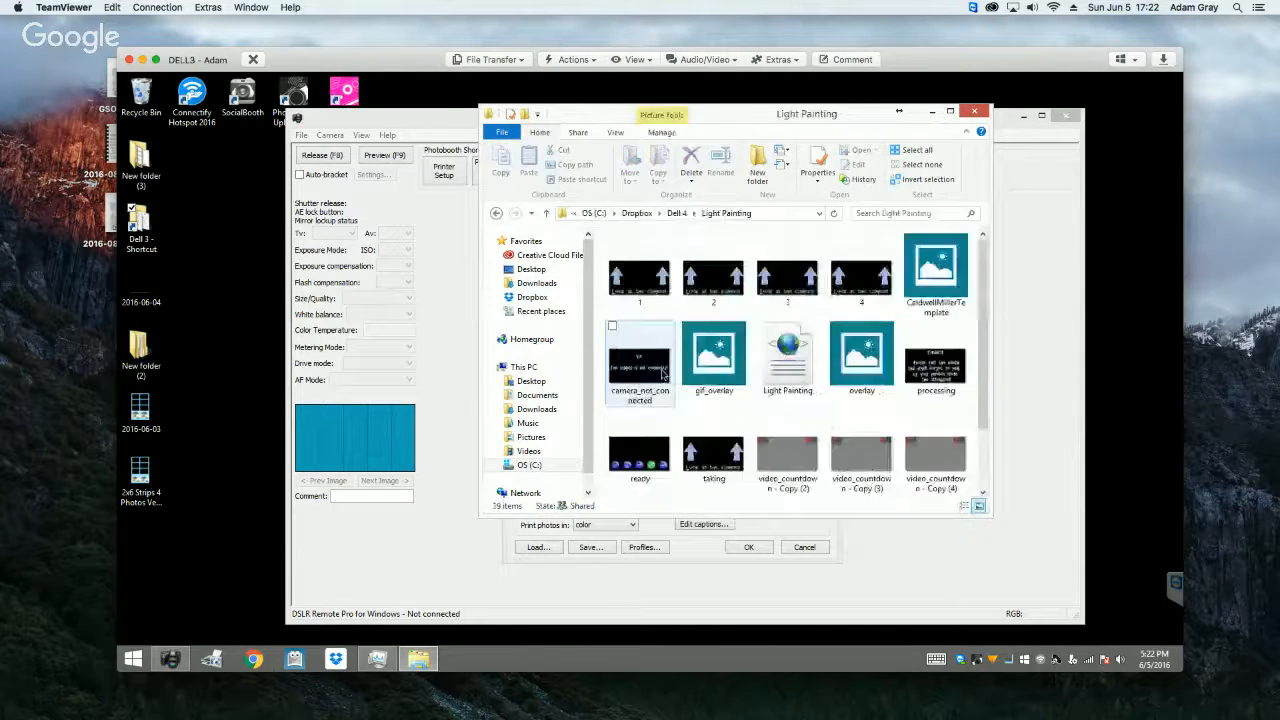
scroll(980, 343, "down", 2)
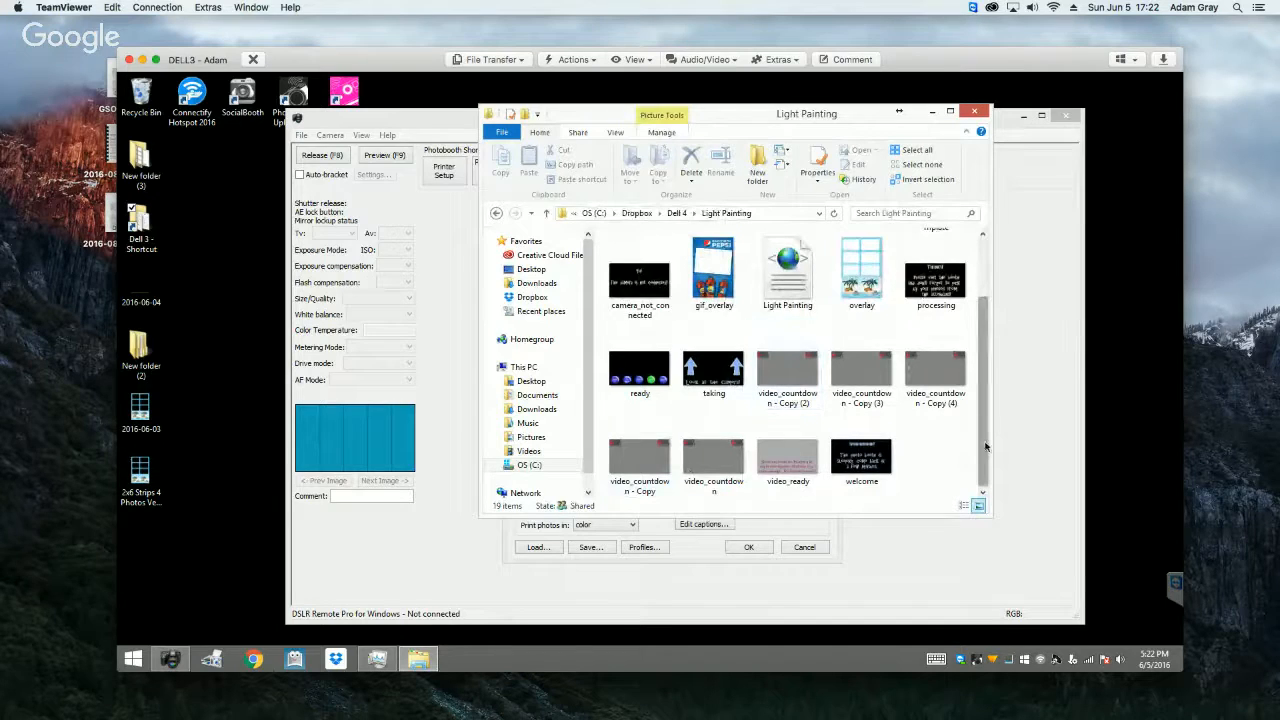
scroll(985, 413, "up", 2)
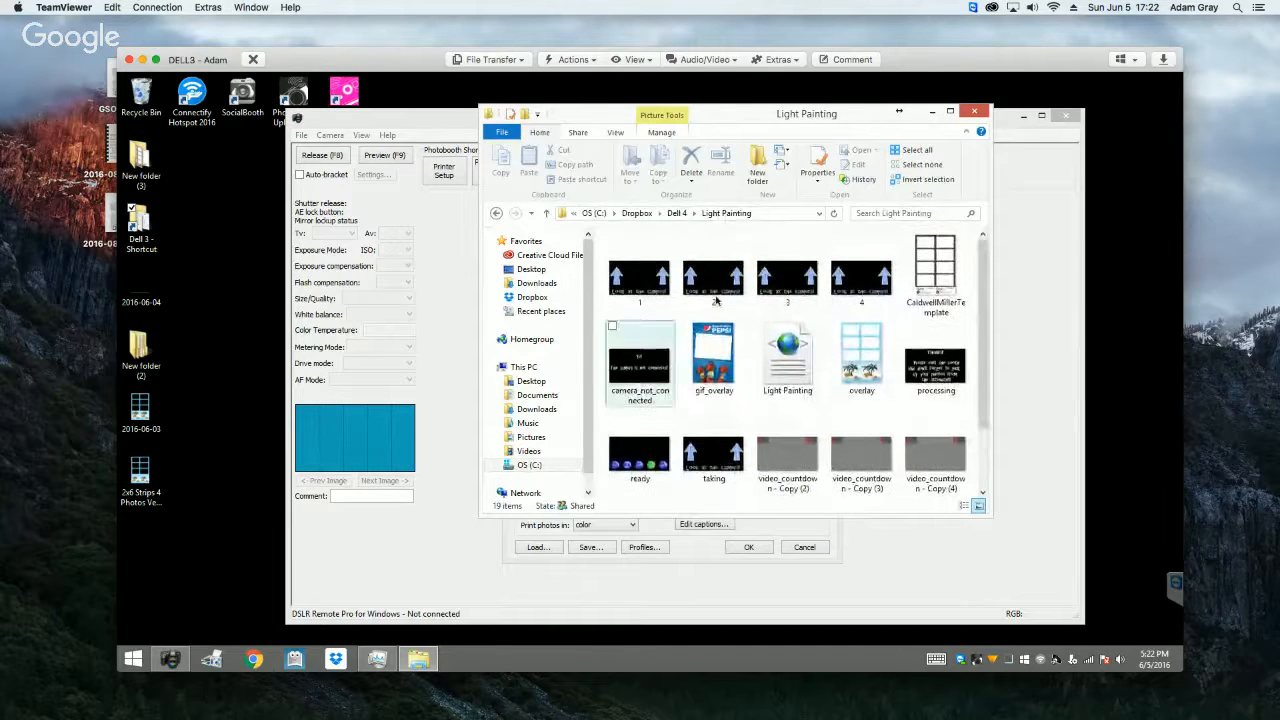
left_click(973, 112)
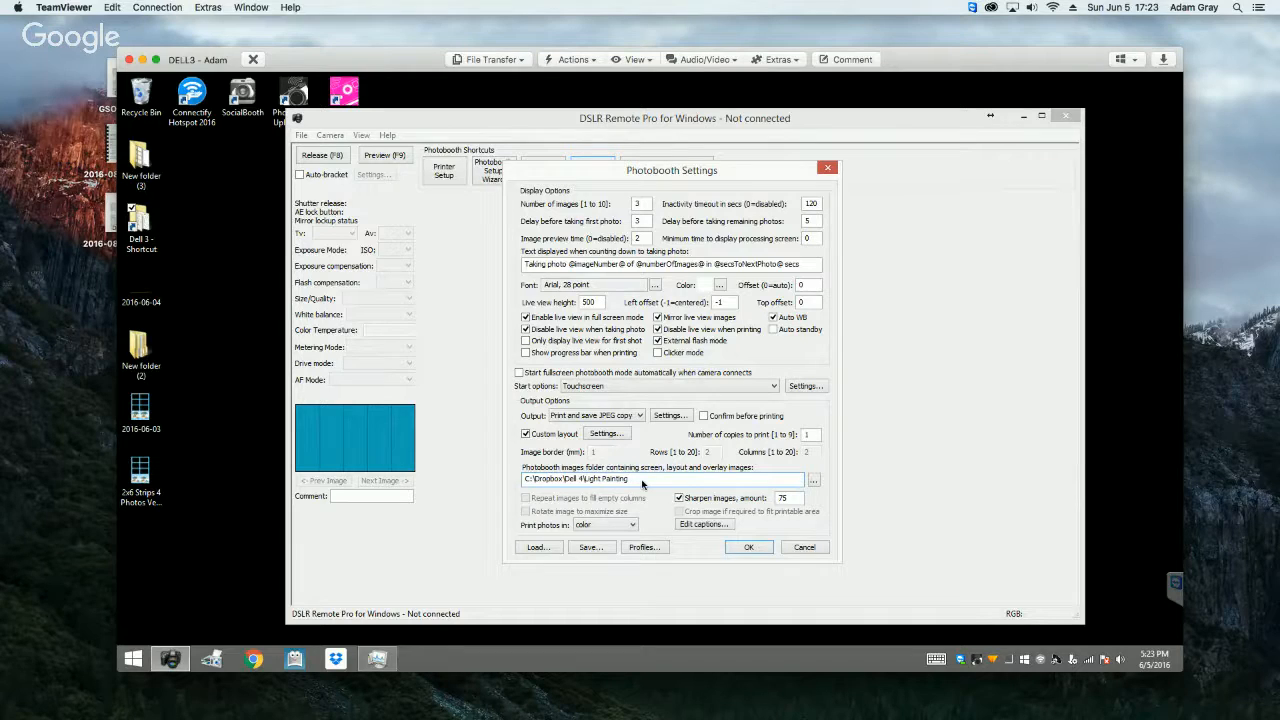
Step: Open the photobooth profiles and examine the settings file paths assigned to Profiles 1, 2 and 3
left_click(643, 547)
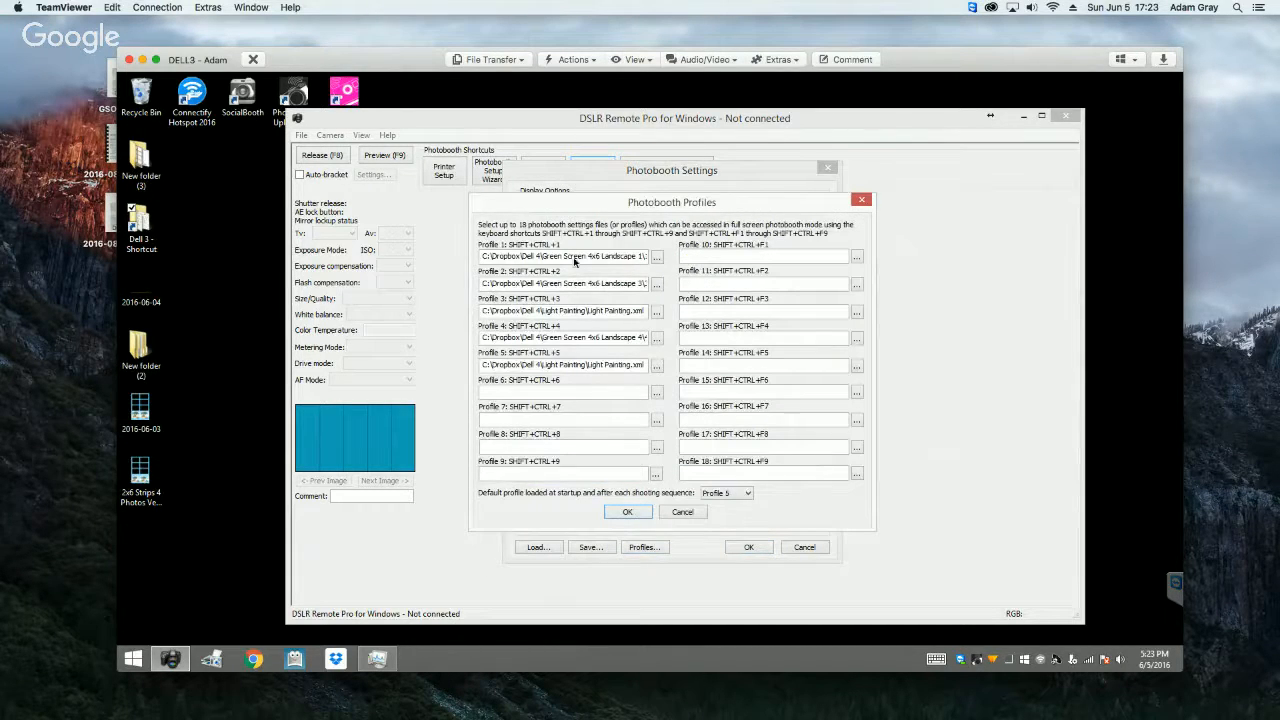
left_click_drag(506, 259, 607, 259)
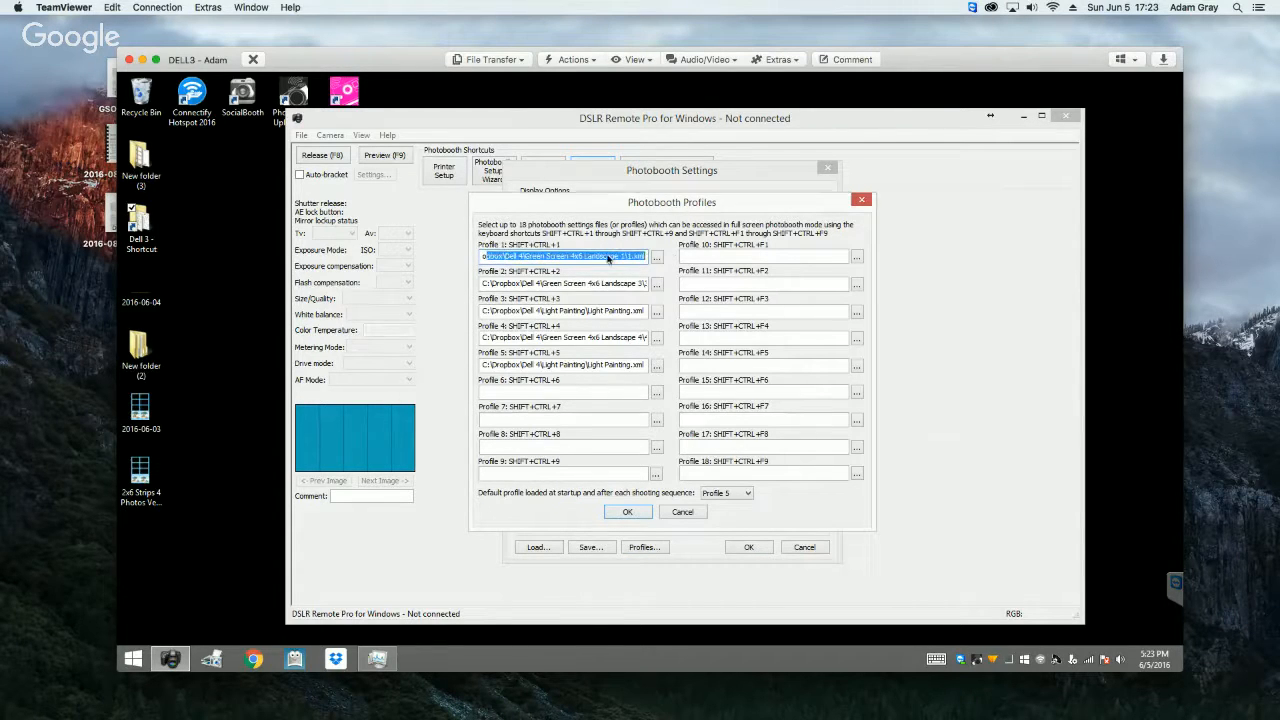
left_click(578, 260)
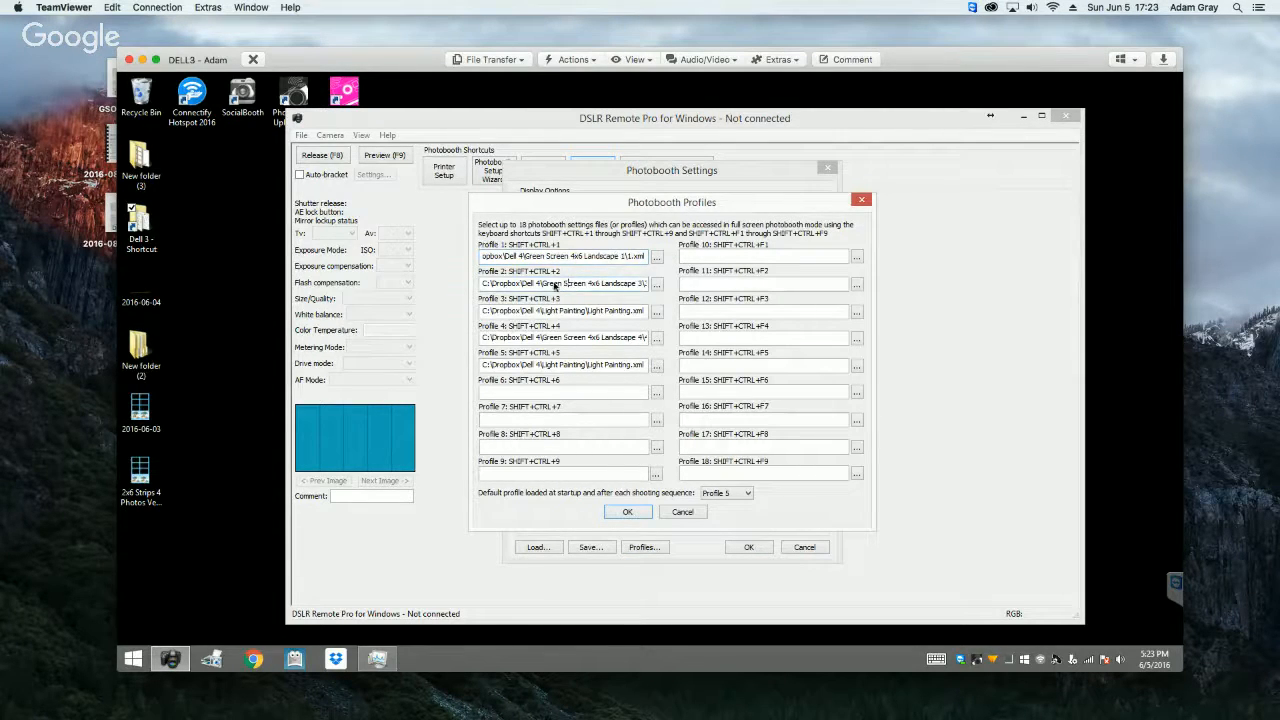
left_click_drag(557, 285, 676, 285)
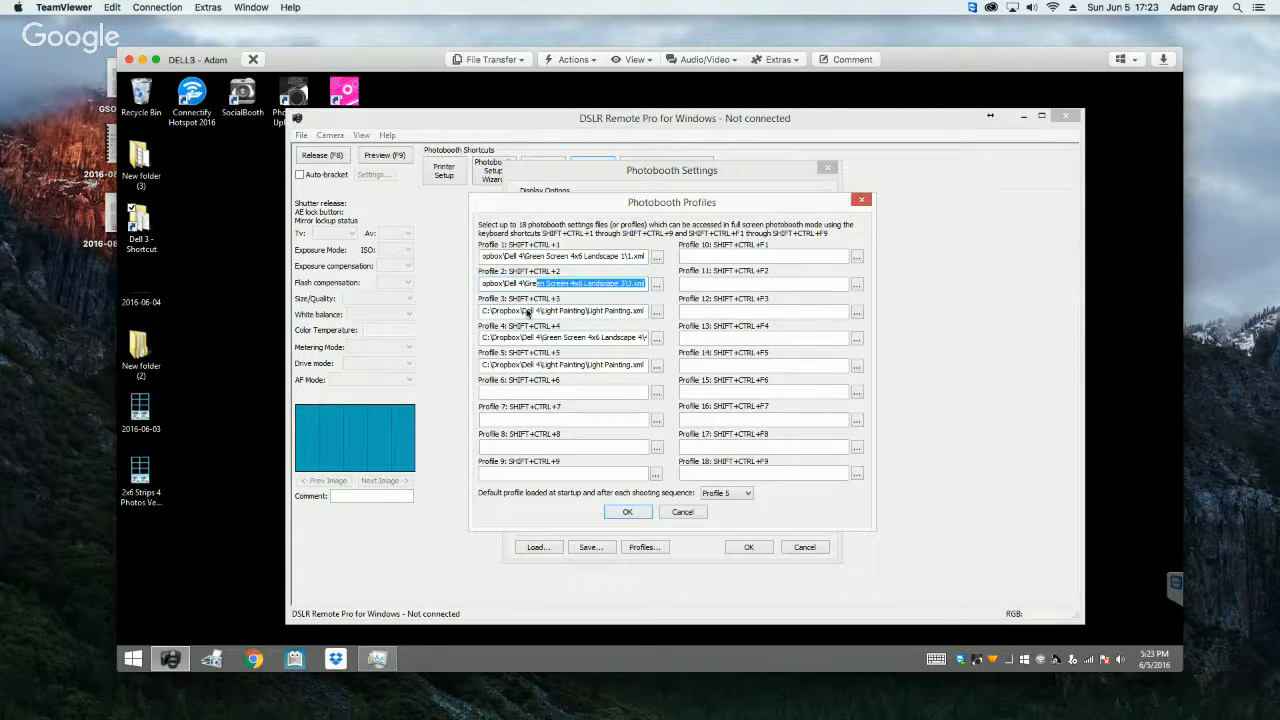
left_click_drag(528, 311, 627, 327)
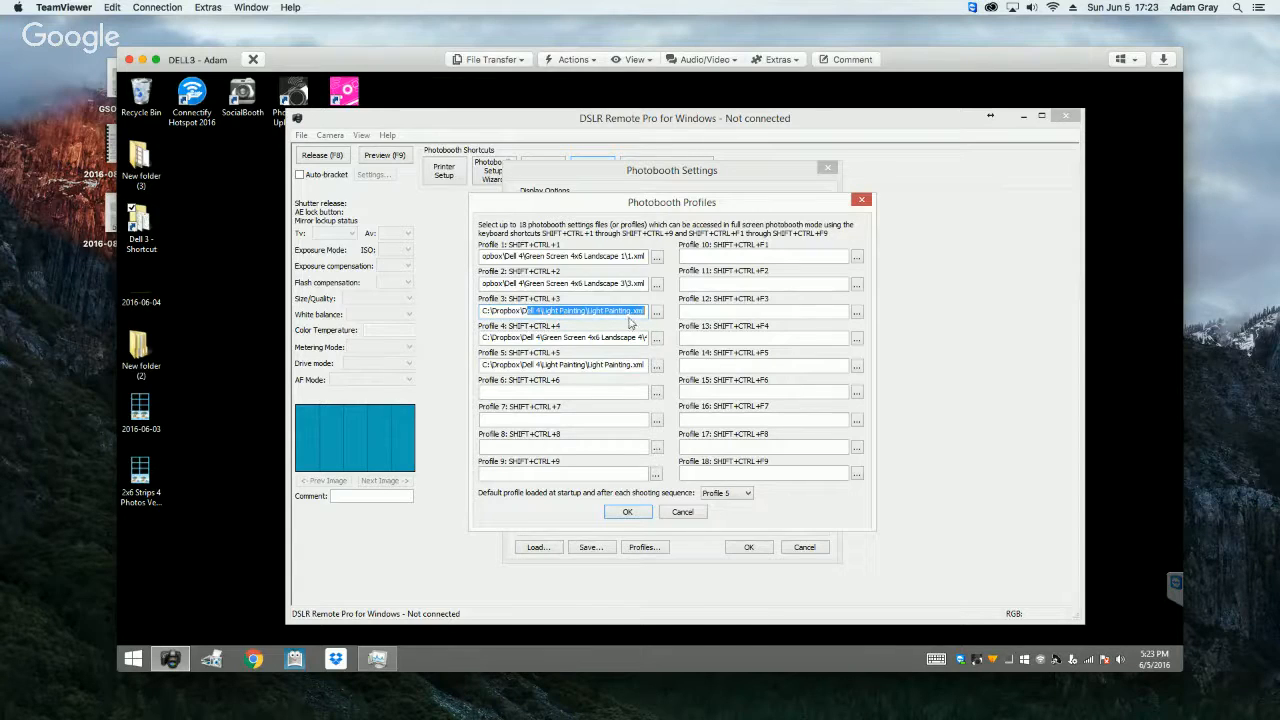
left_click(857, 474)
double_click(757, 393)
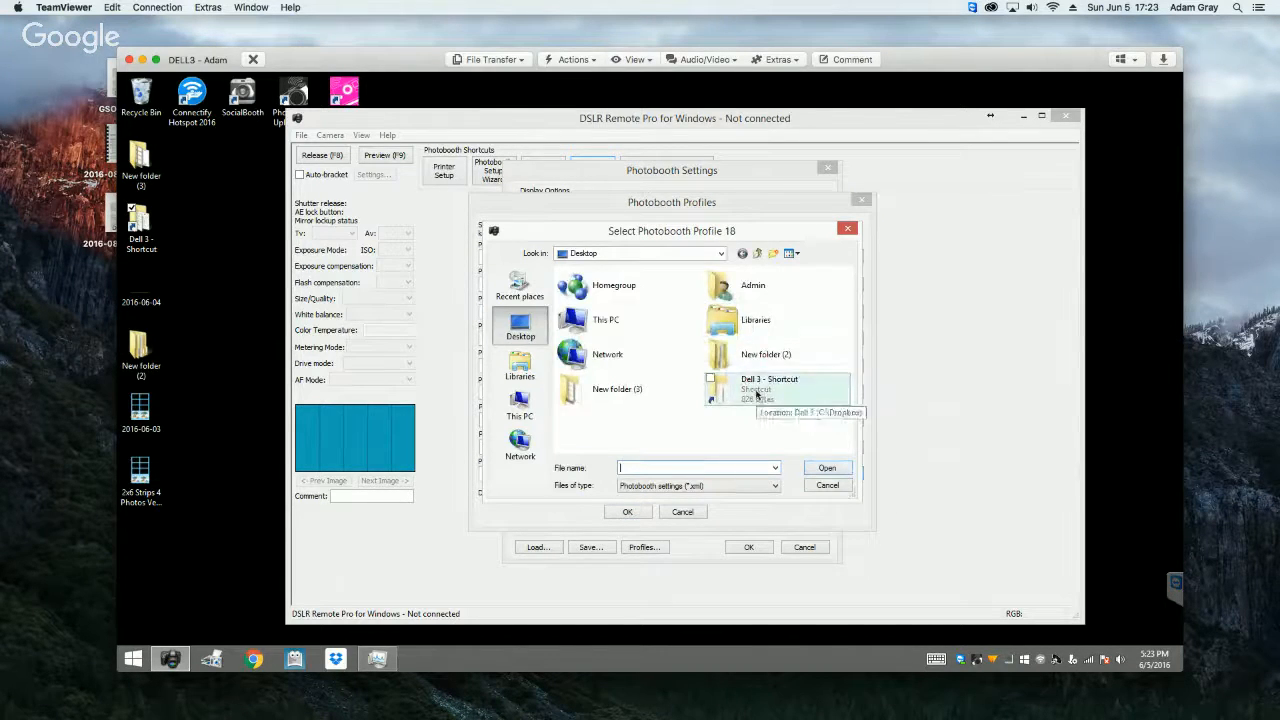
left_click(757, 253)
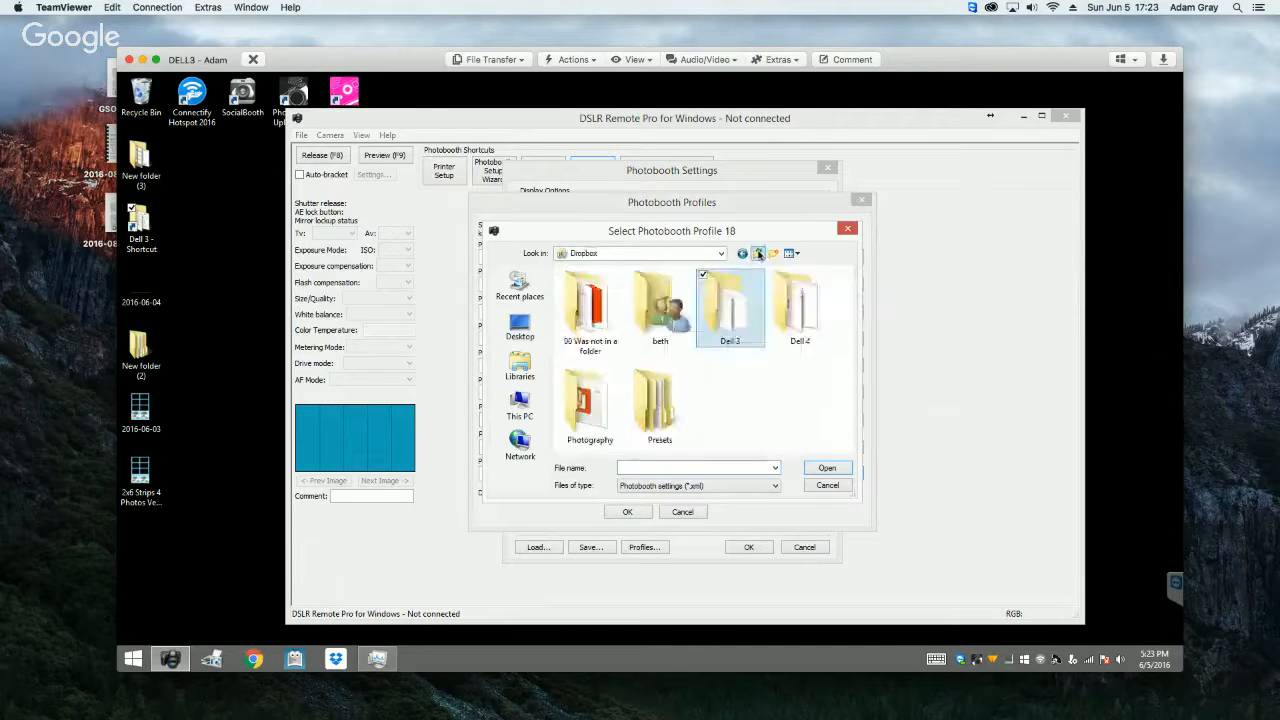
double_click(800, 305)
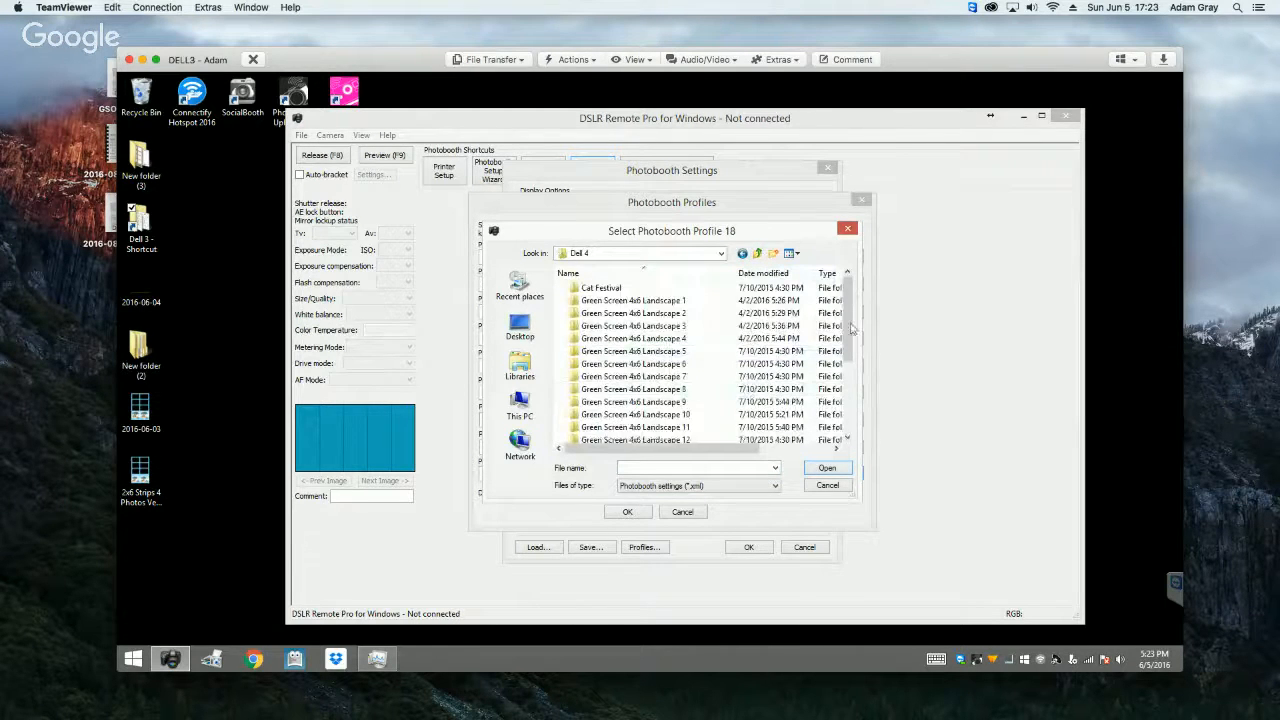
left_click_drag(847, 330, 840, 411)
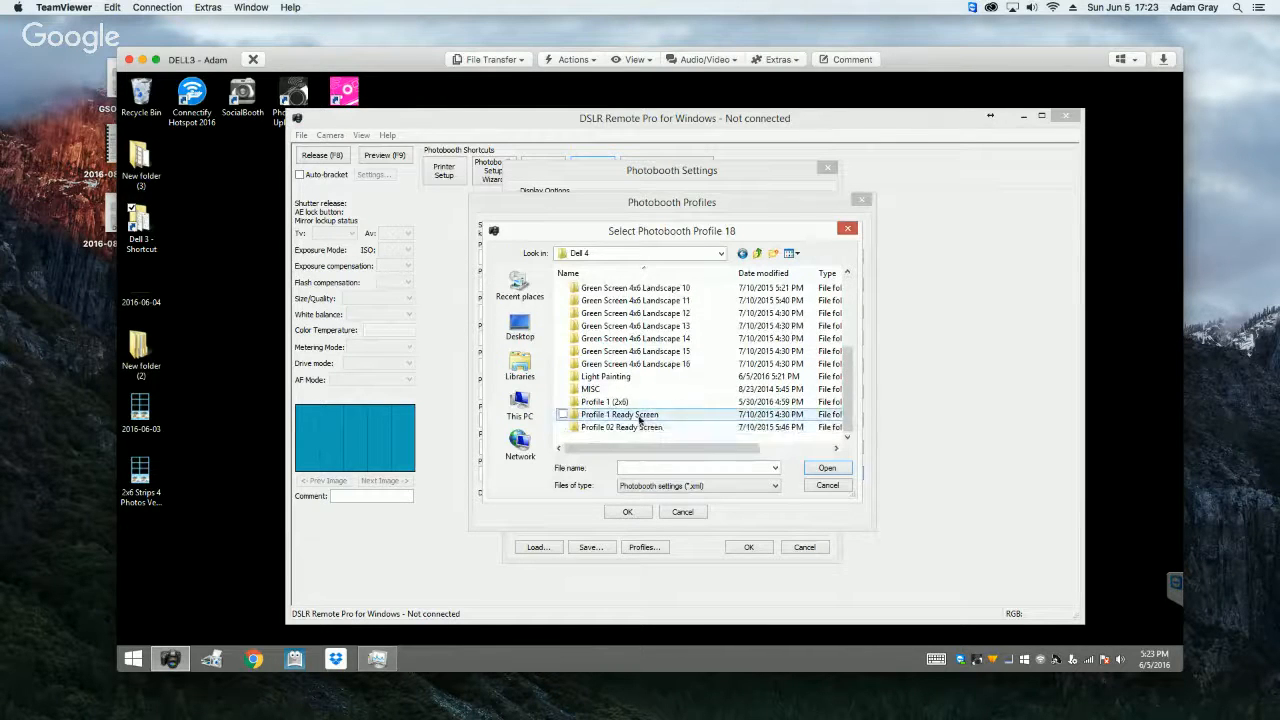
double_click(625, 414)
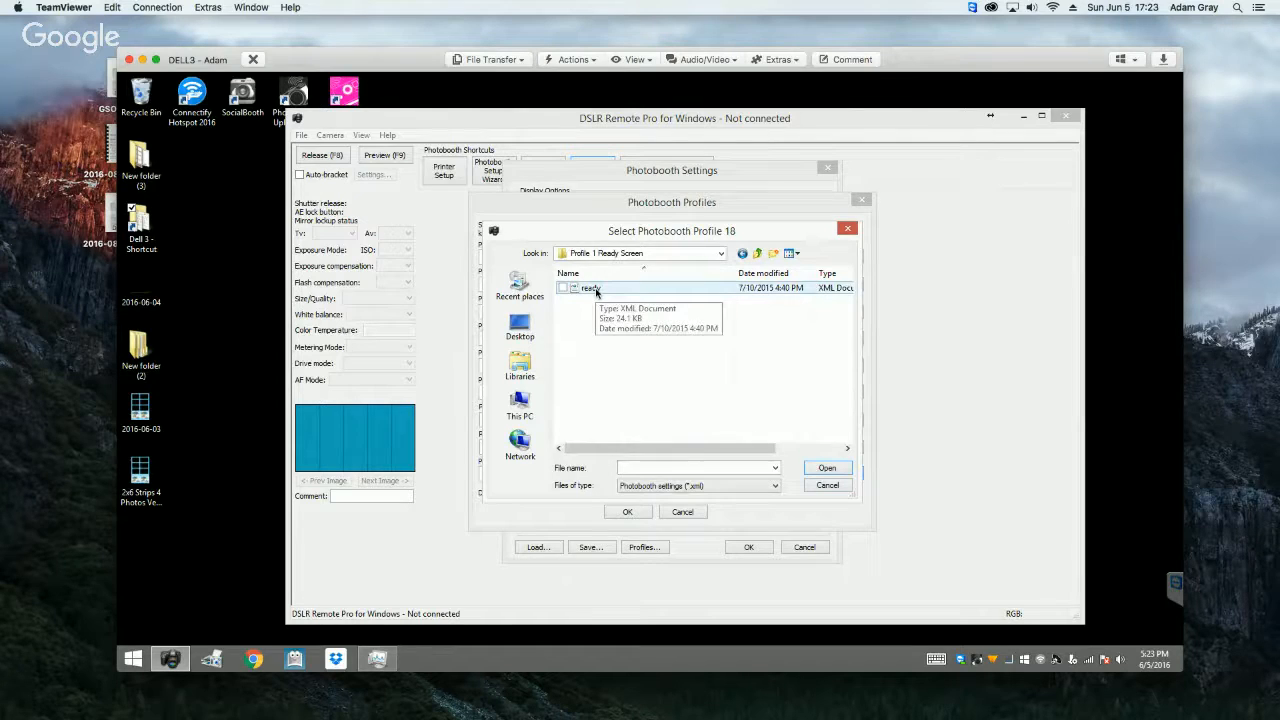
left_click(827, 485)
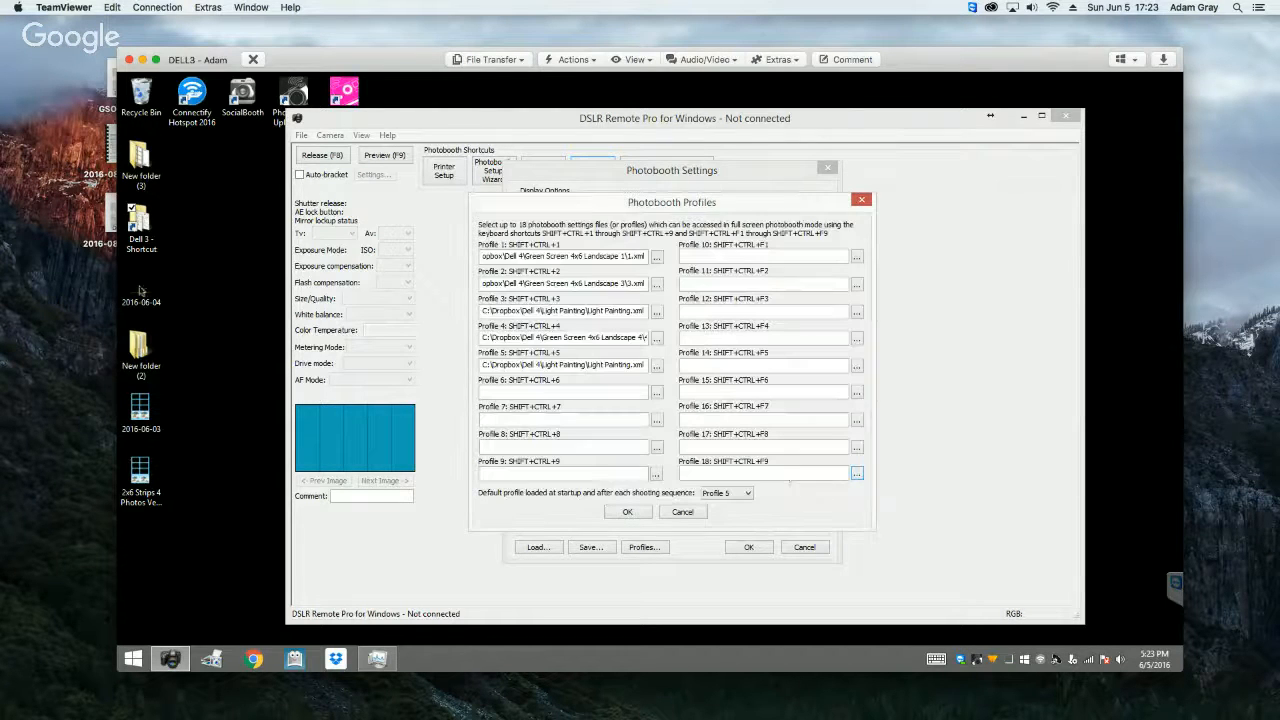
Step: Examine the screen images in C:\Dropbox\Dell 4\Profile 1 Ready Screen with File Explorer, and close the folder window
double_click(140, 225)
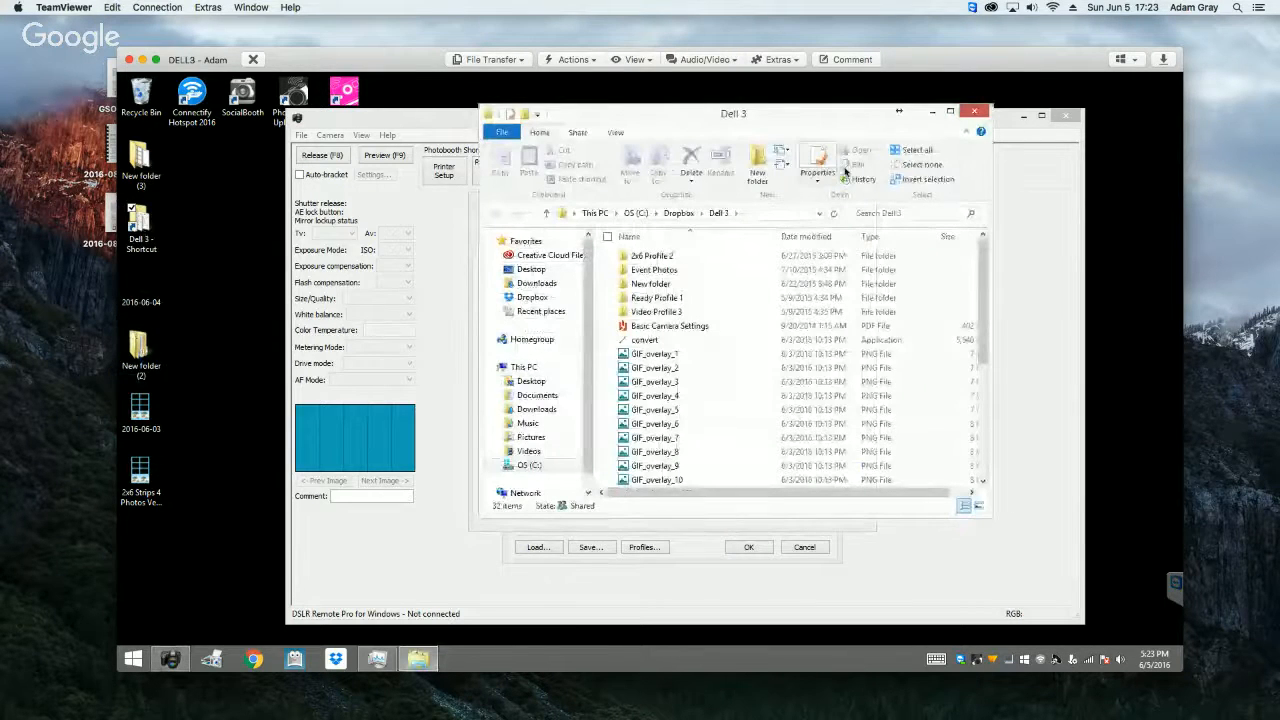
left_click(688, 215)
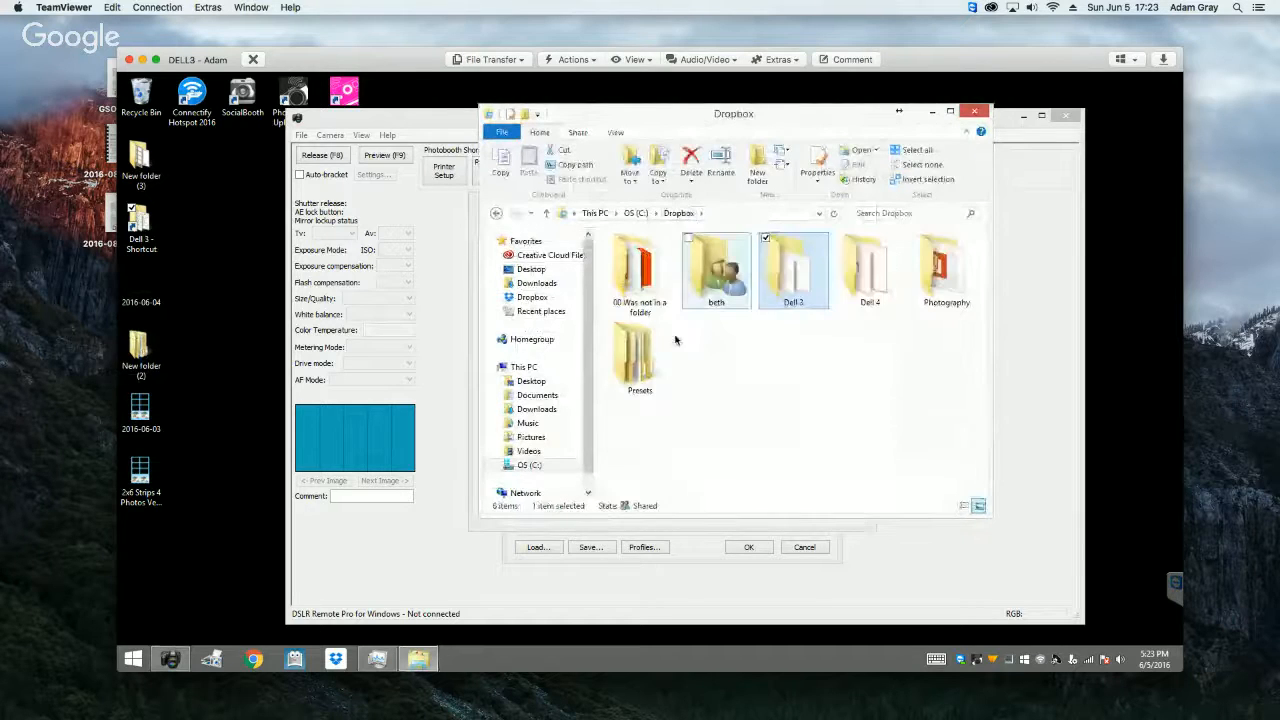
double_click(868, 275)
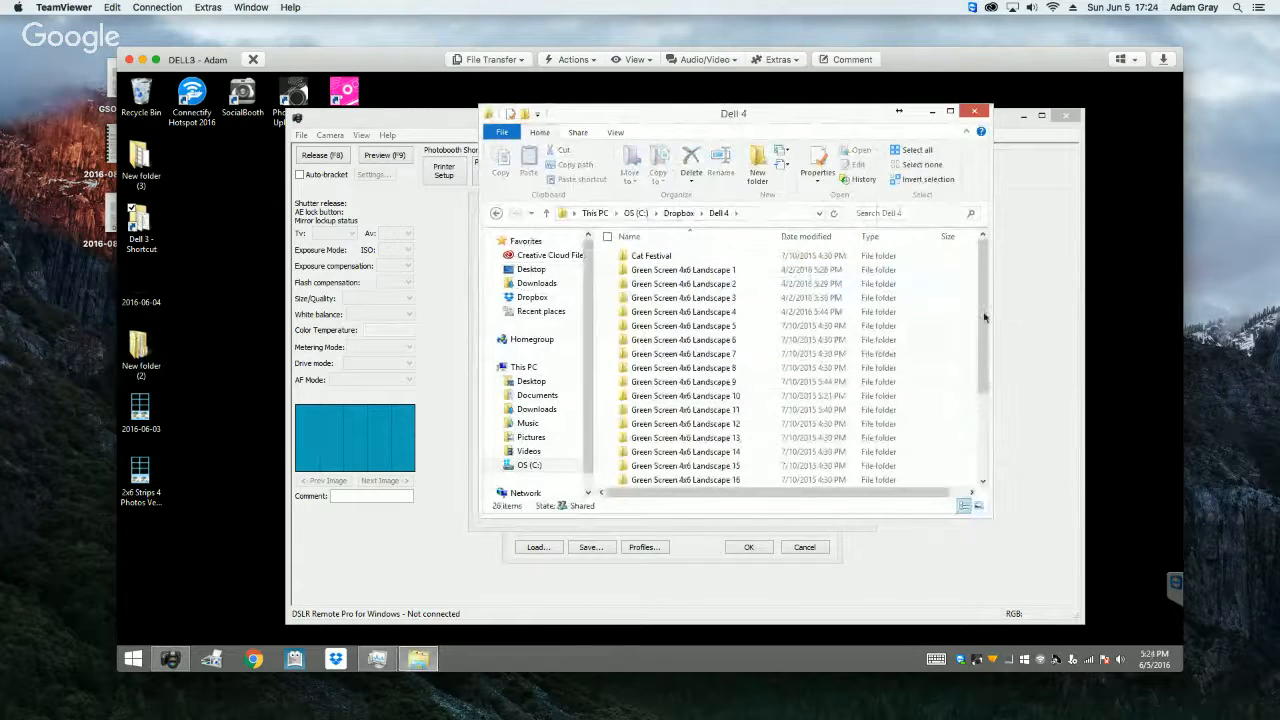
scroll(848, 412, "down", 3)
double_click(665, 410)
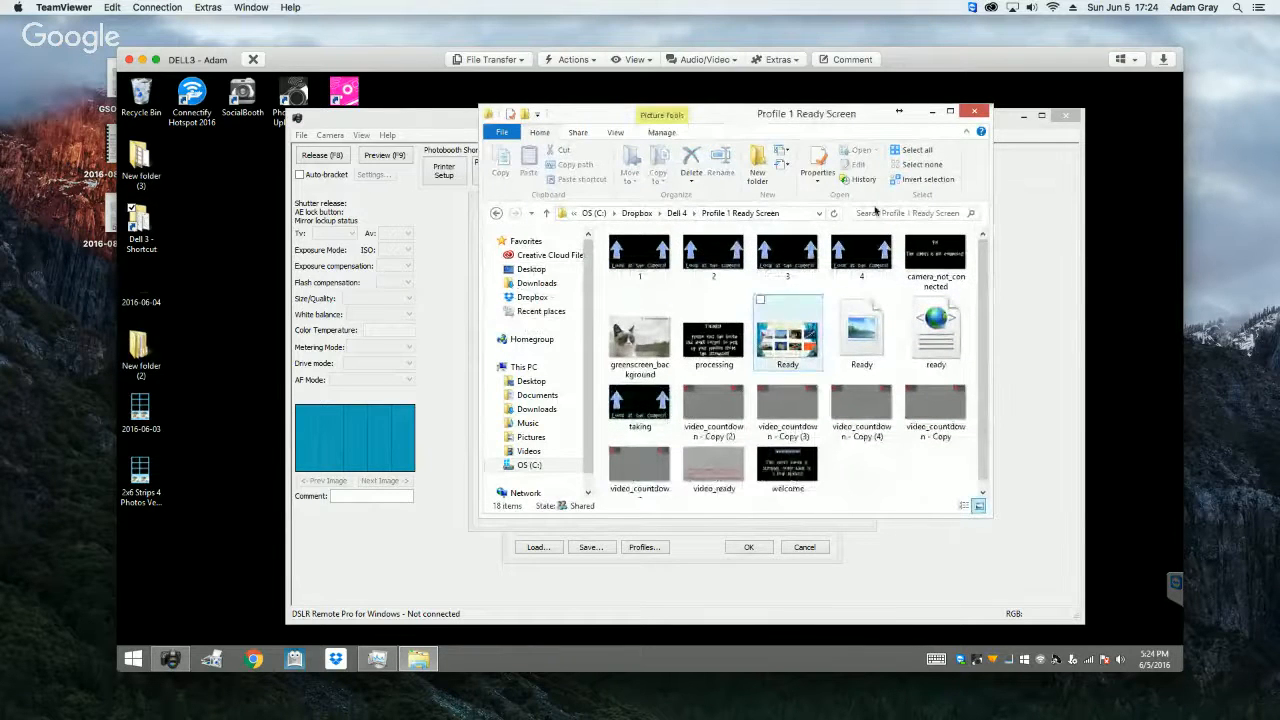
left_click(974, 111)
Step: Assign the ready settings file from Dell 4\Profile 1 Ready Screen to Profile 18
left_click(856, 474)
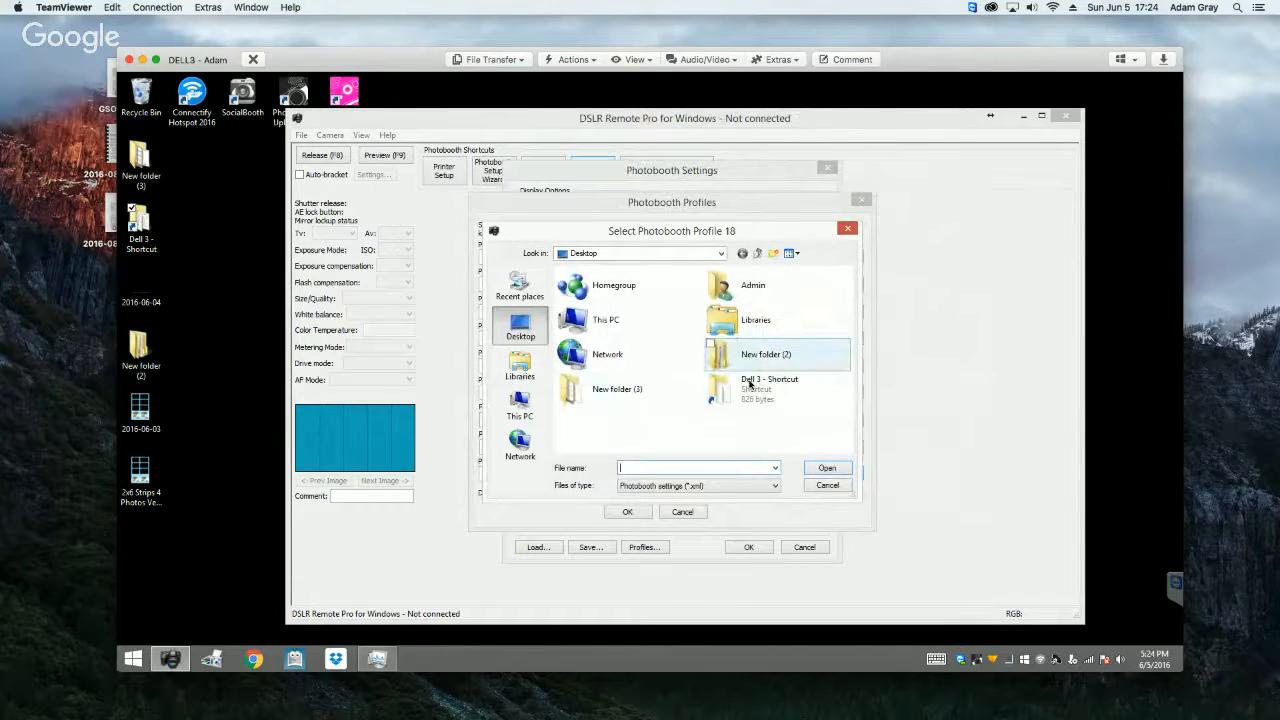
double_click(751, 388)
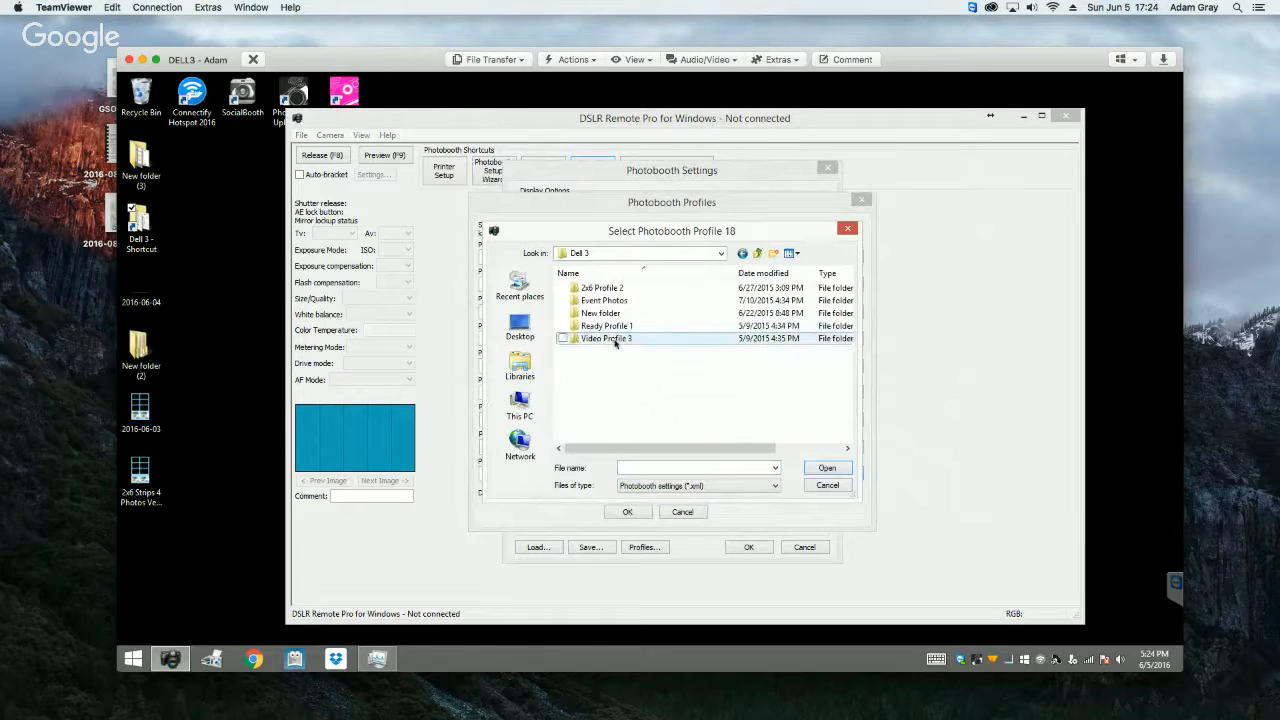
left_click(758, 254)
double_click(801, 315)
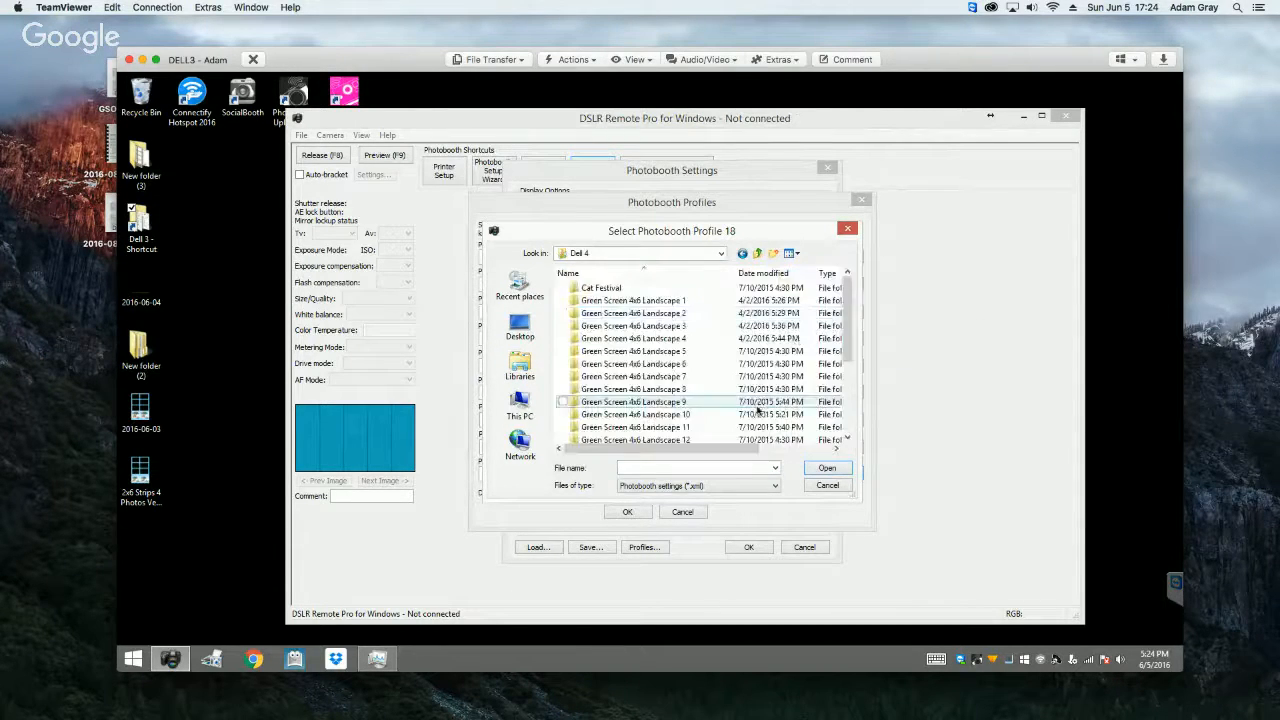
scroll(700, 400, "down", 5)
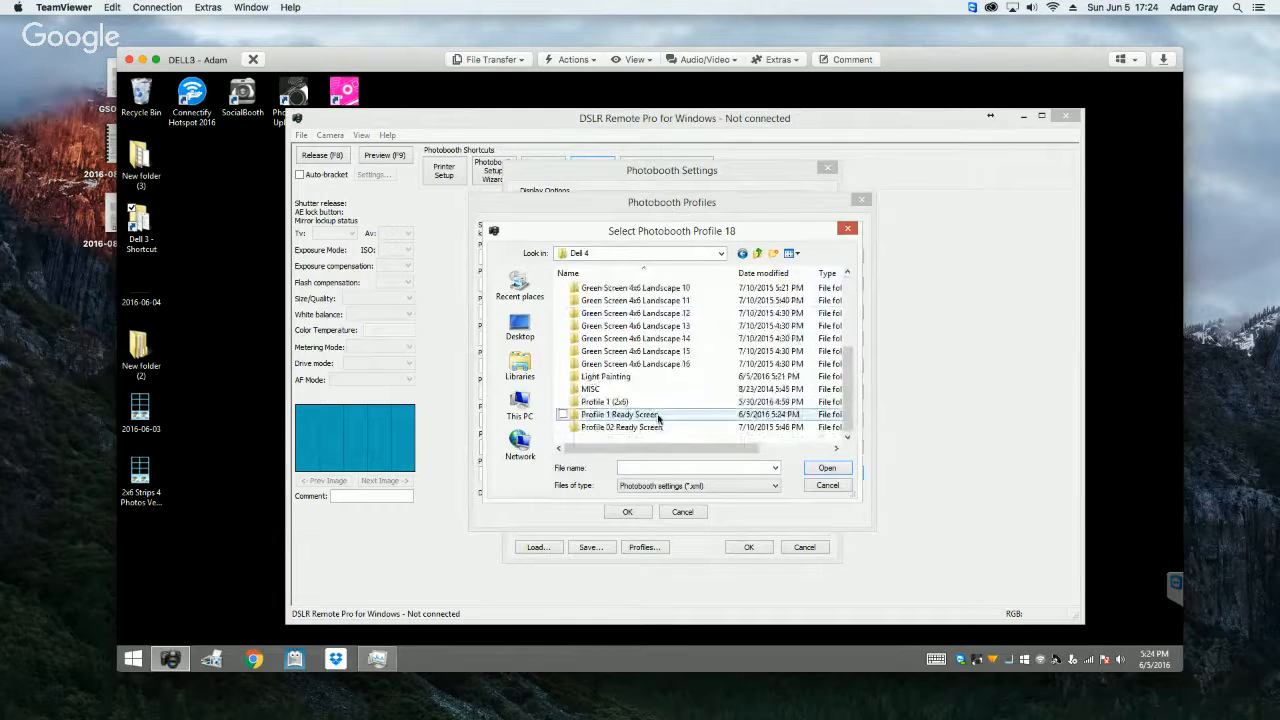
double_click(620, 414)
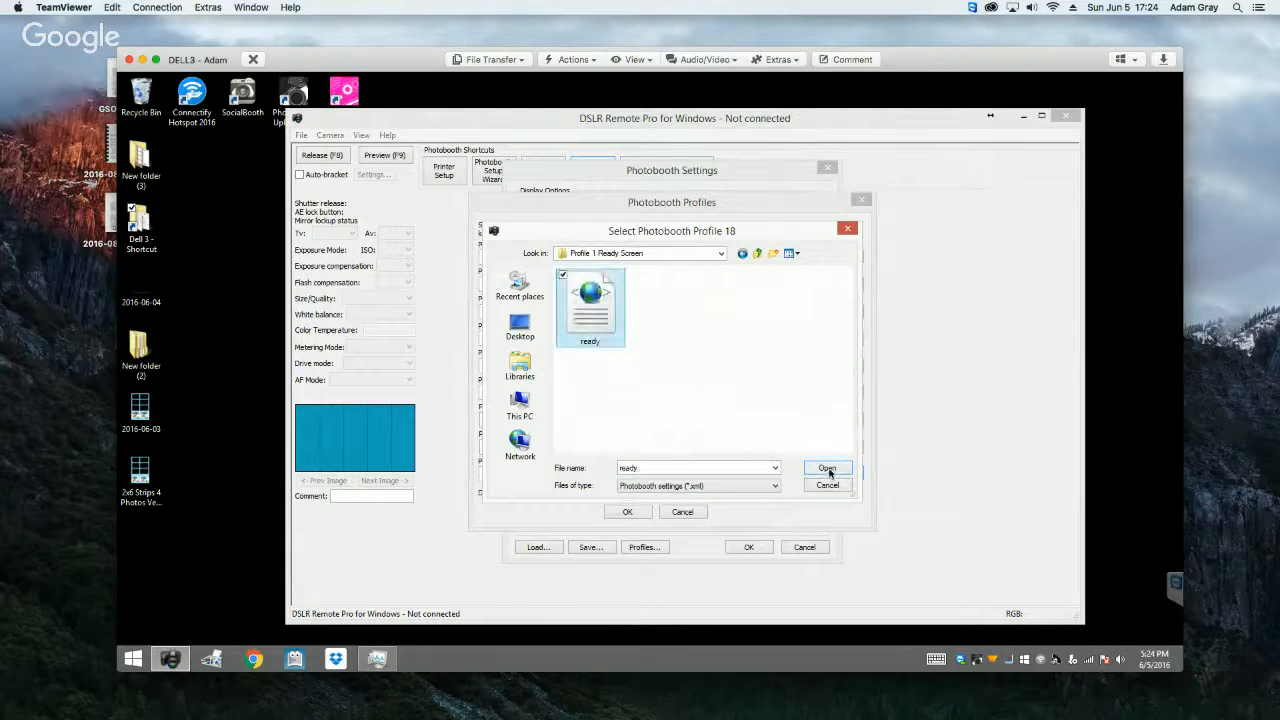
left_click(828, 470)
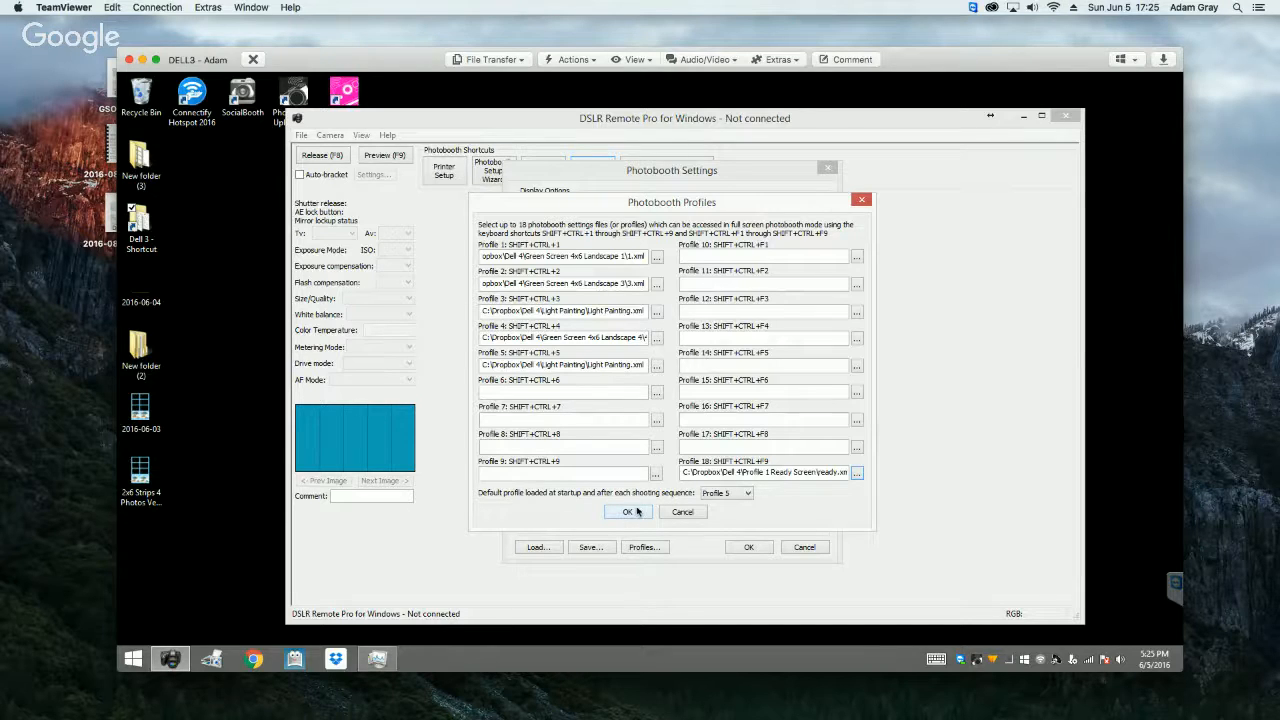
Step: Assign the ready settings file to Profile 8 and make Profile 8 the default profile loaded at startup and after each shooting sequence
left_click(740, 496)
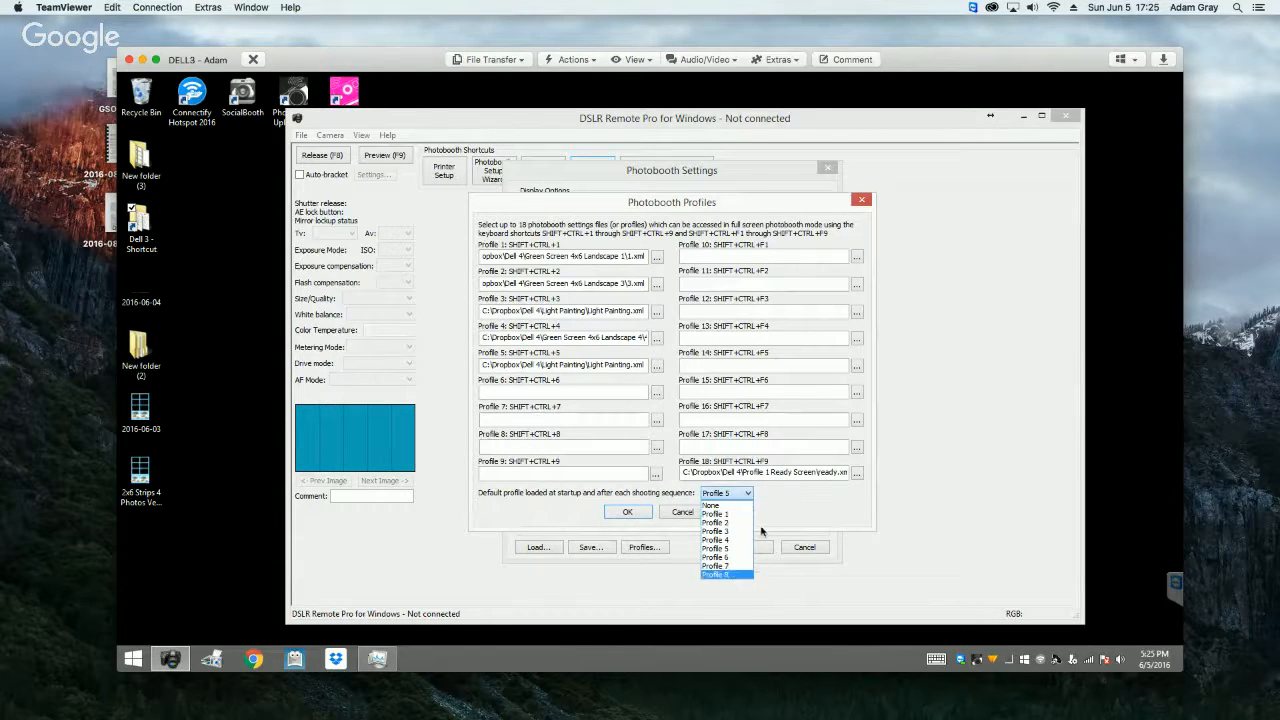
left_click(818, 508)
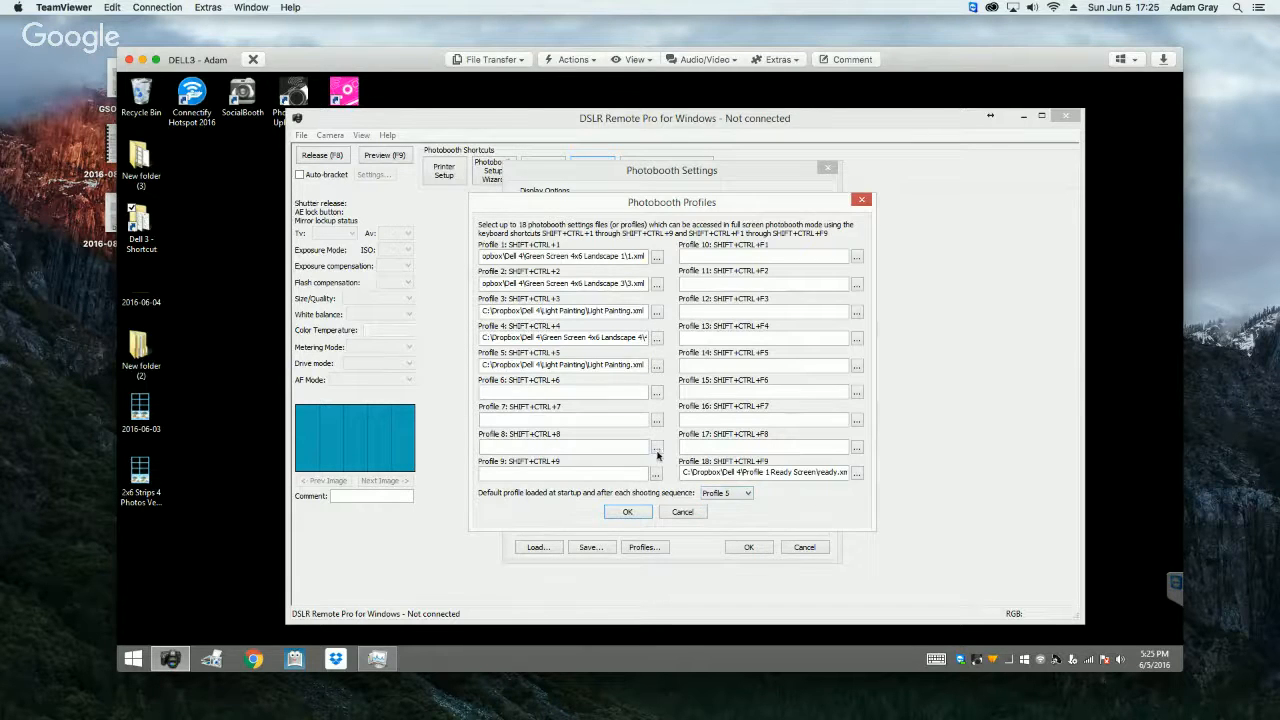
left_click(657, 448)
left_click(581, 317)
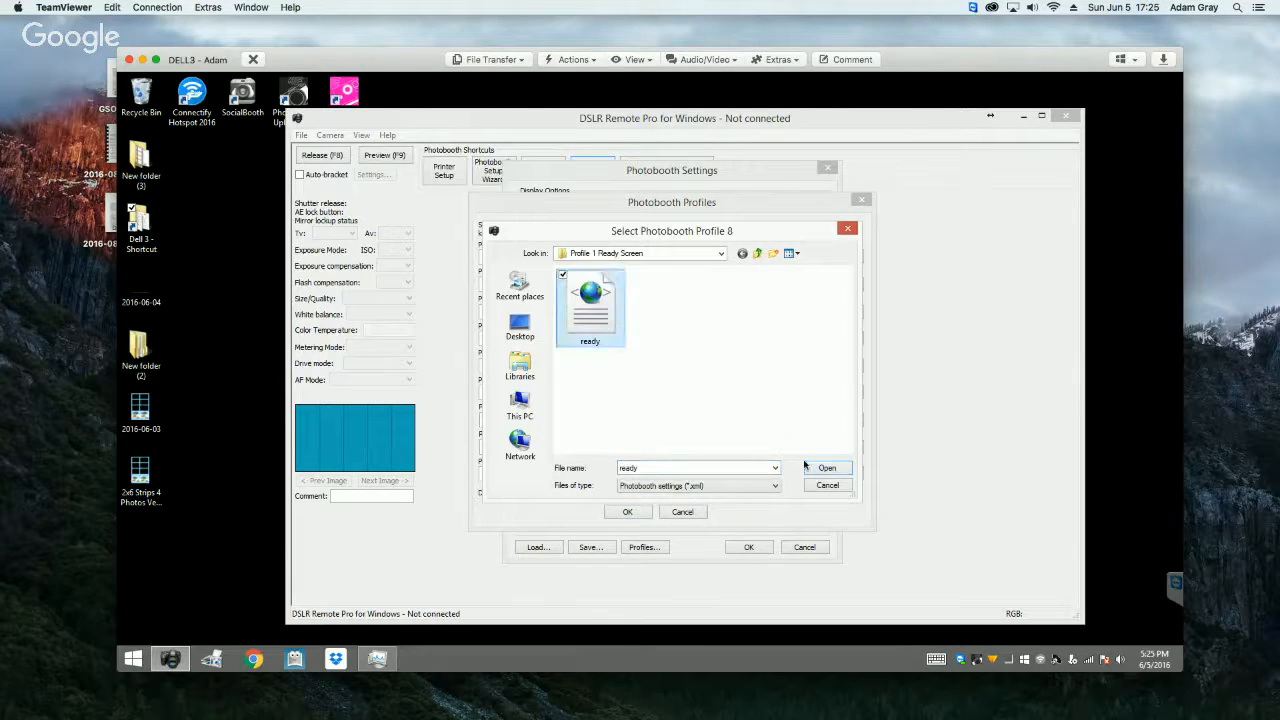
left_click(827, 468)
left_click(727, 493)
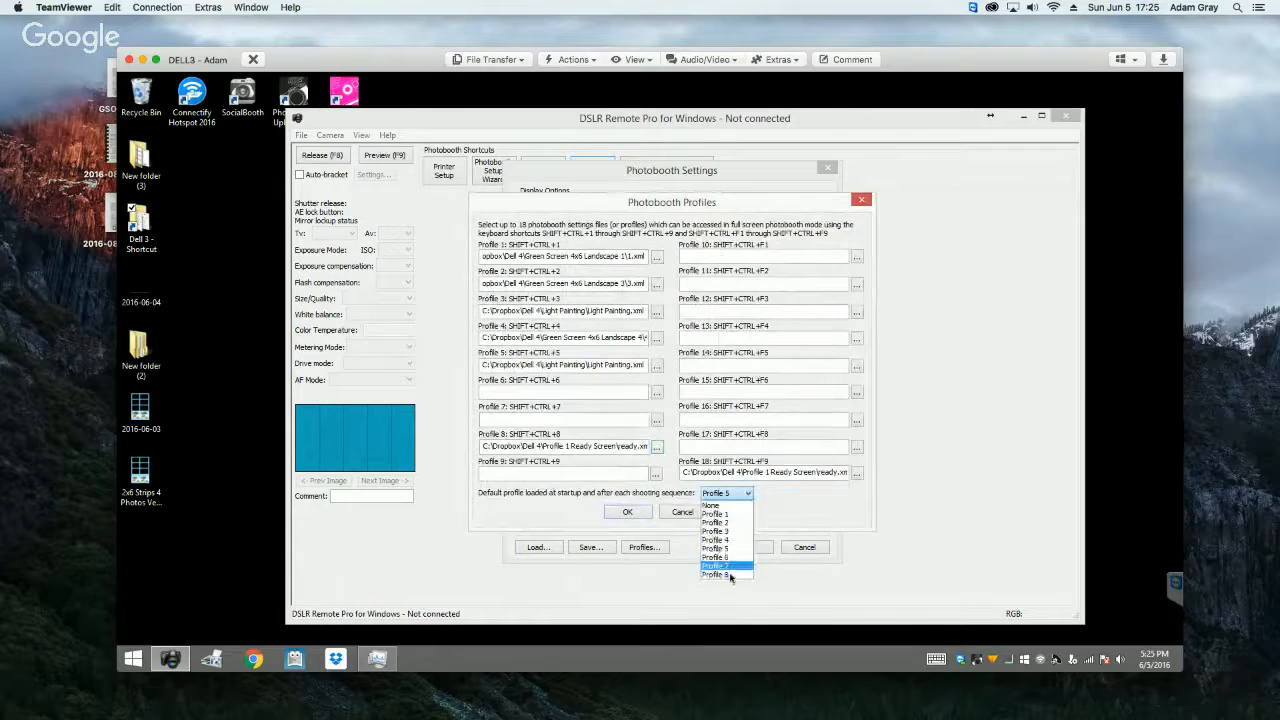
left_click(716, 574)
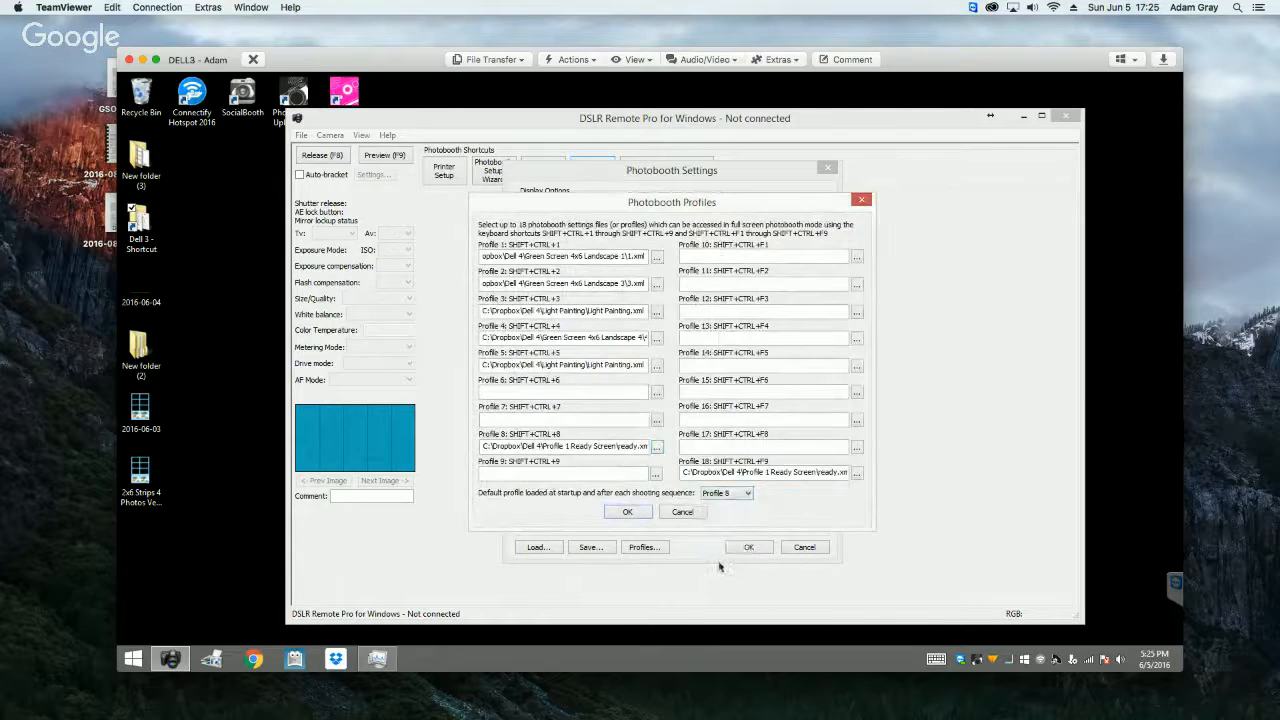
left_click(630, 512)
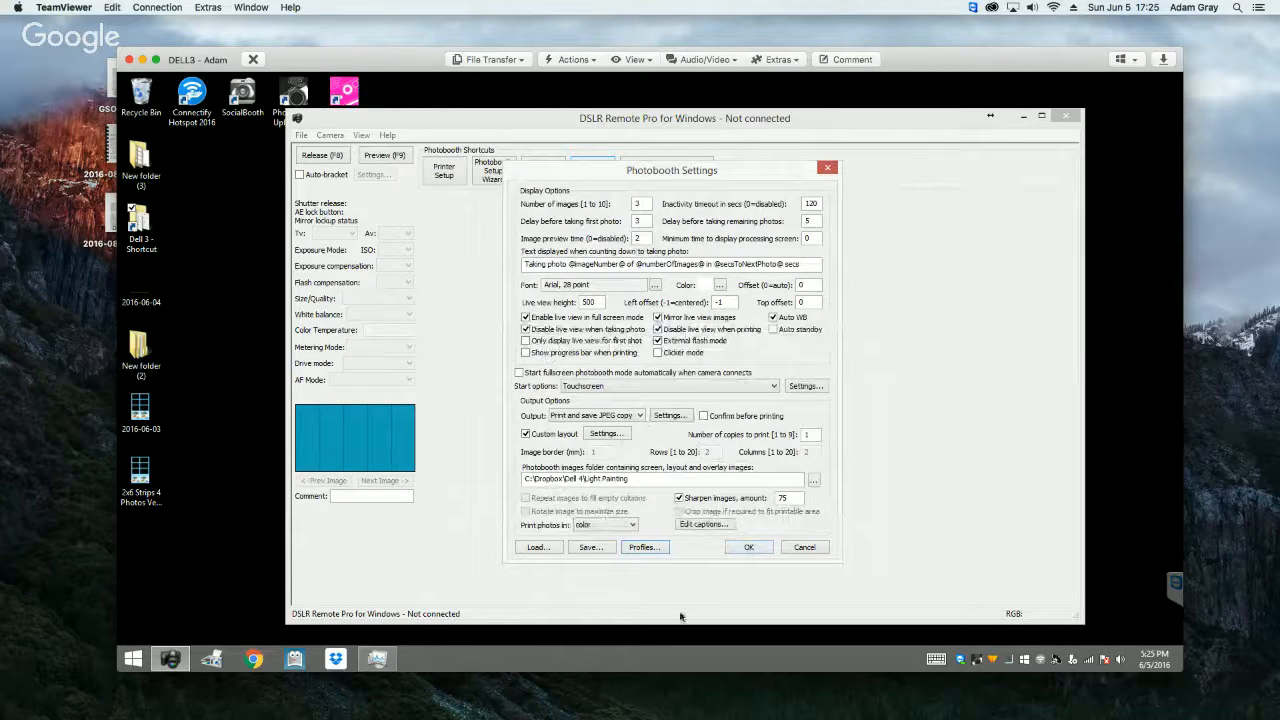
Step: Save the photobooth settings with the printer settings over Light Painting.xml in Dell 4\Light Painting, and accept the photobooth settings
left_click(590, 549)
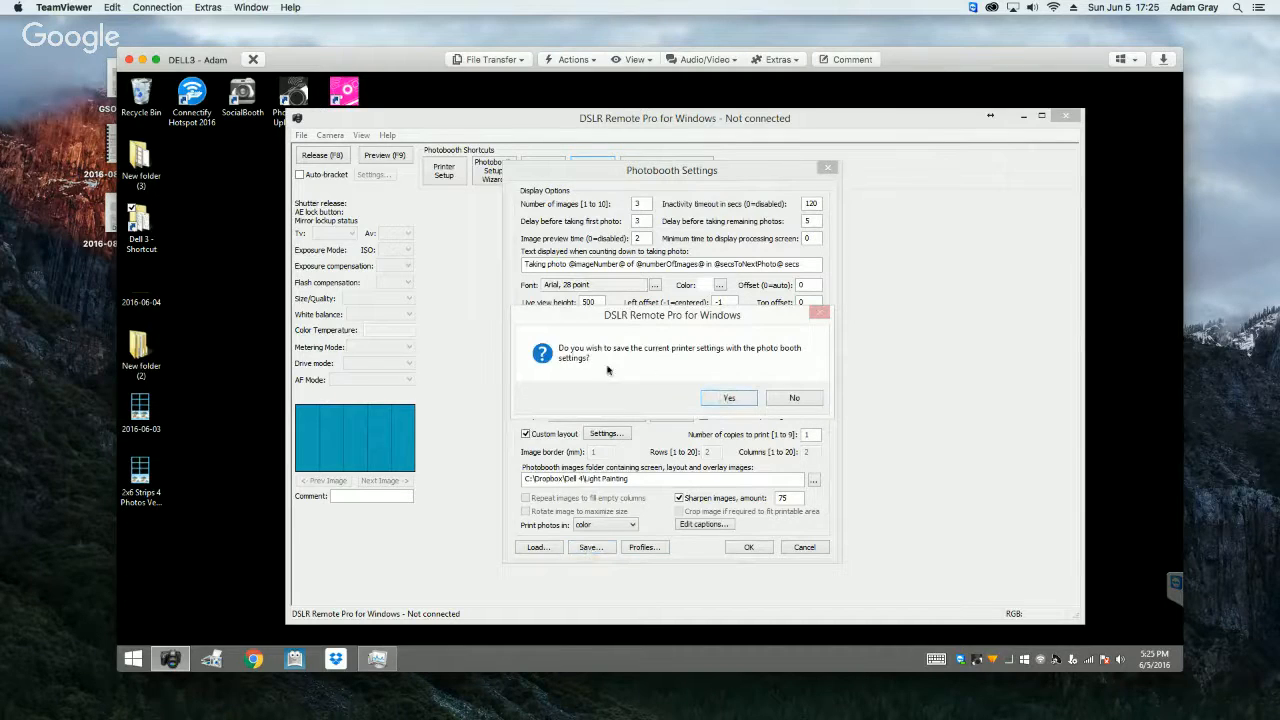
left_click(731, 399)
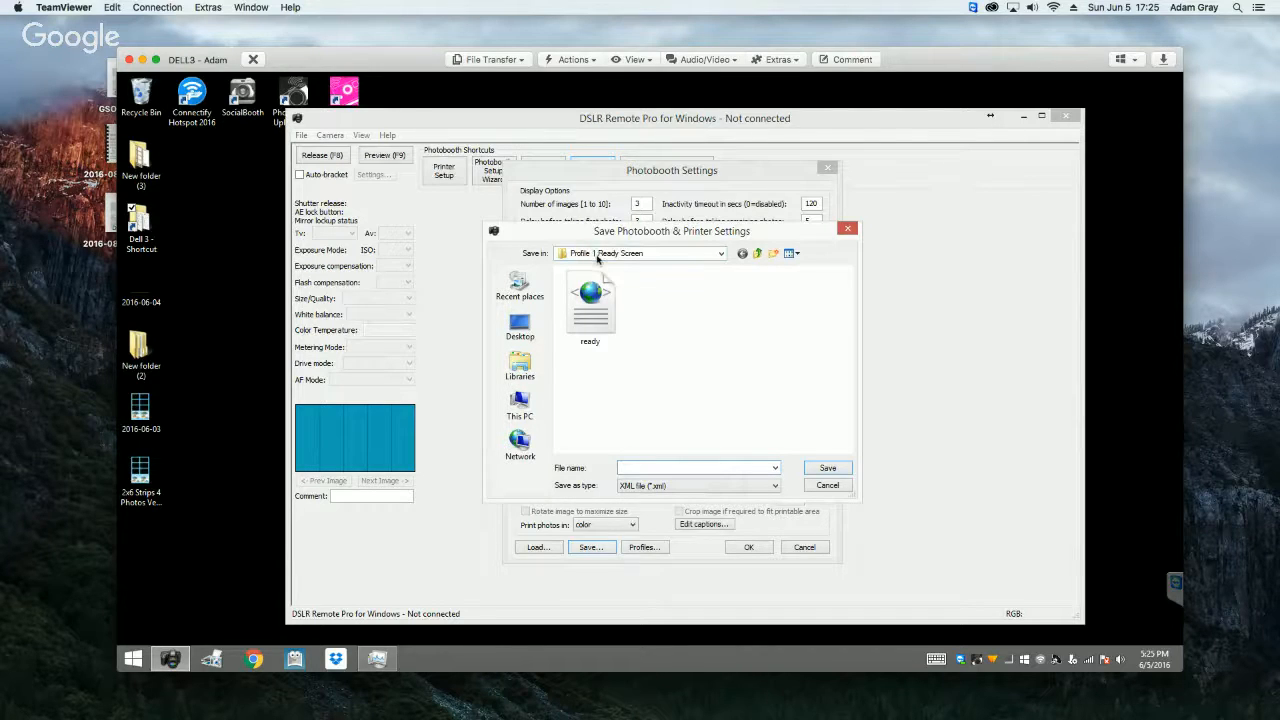
left_click_drag(595, 236, 817, 264)
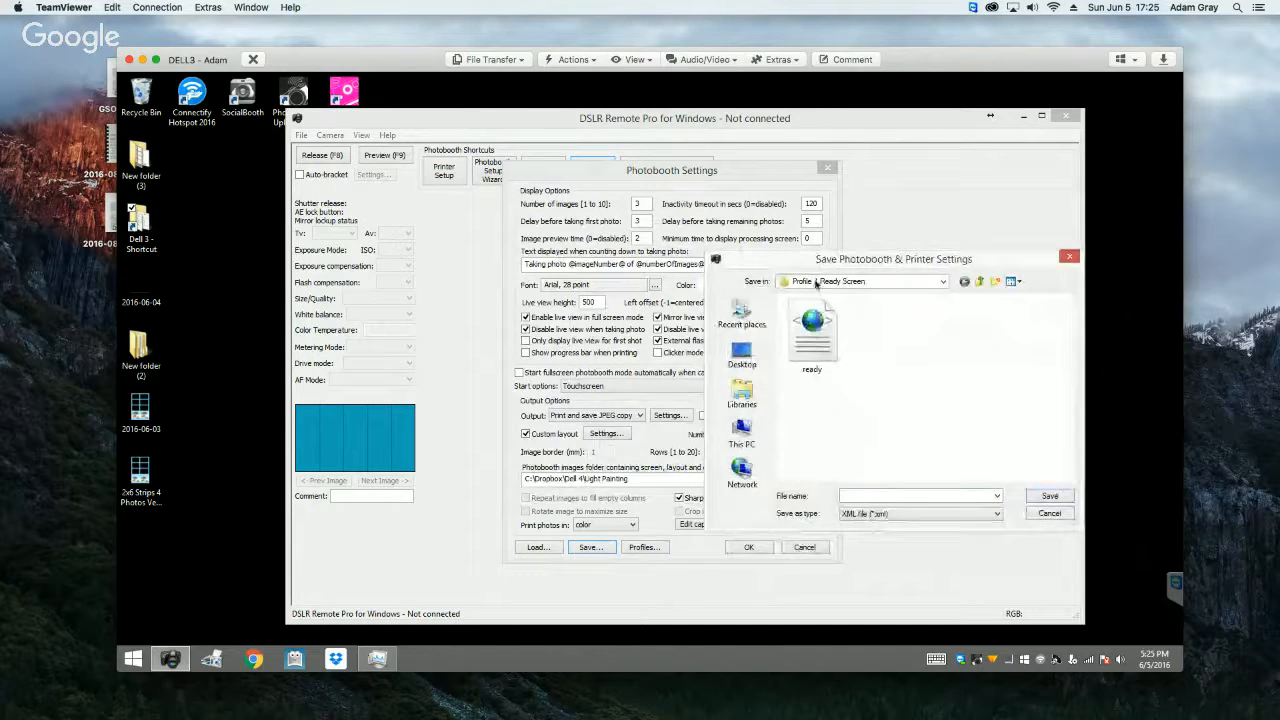
left_click(978, 282)
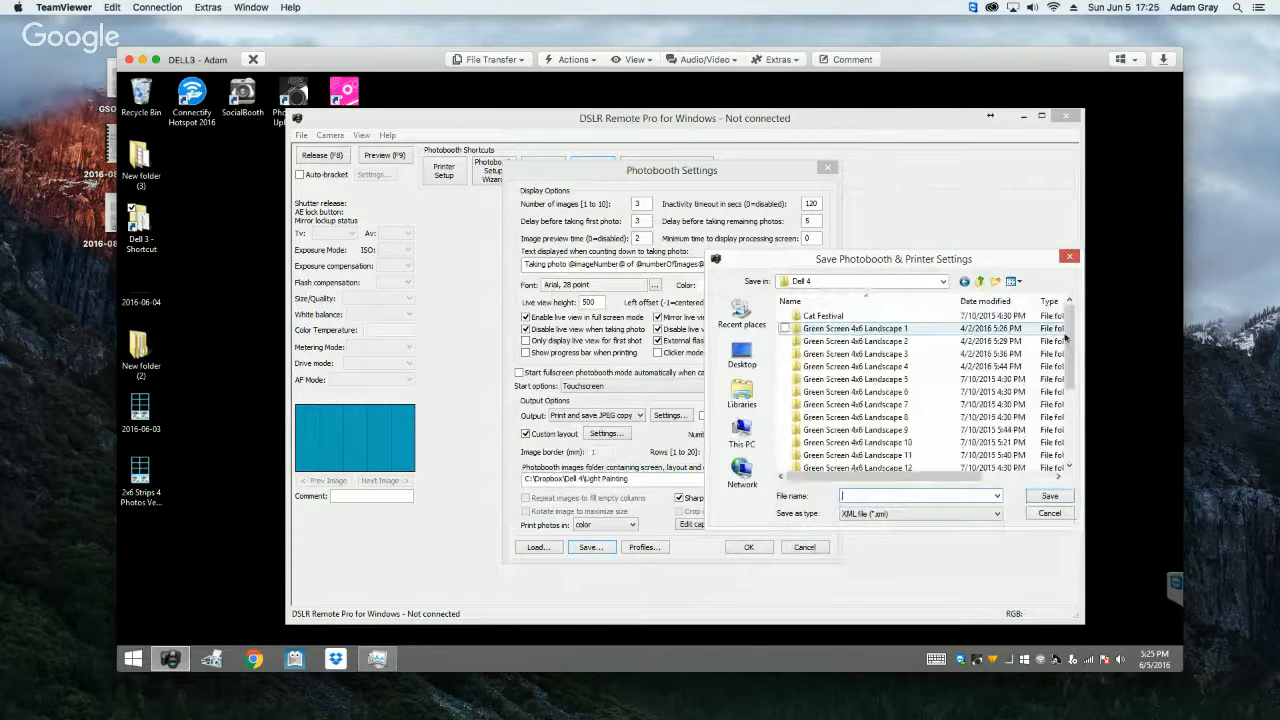
scroll(1066, 338, "down", 3)
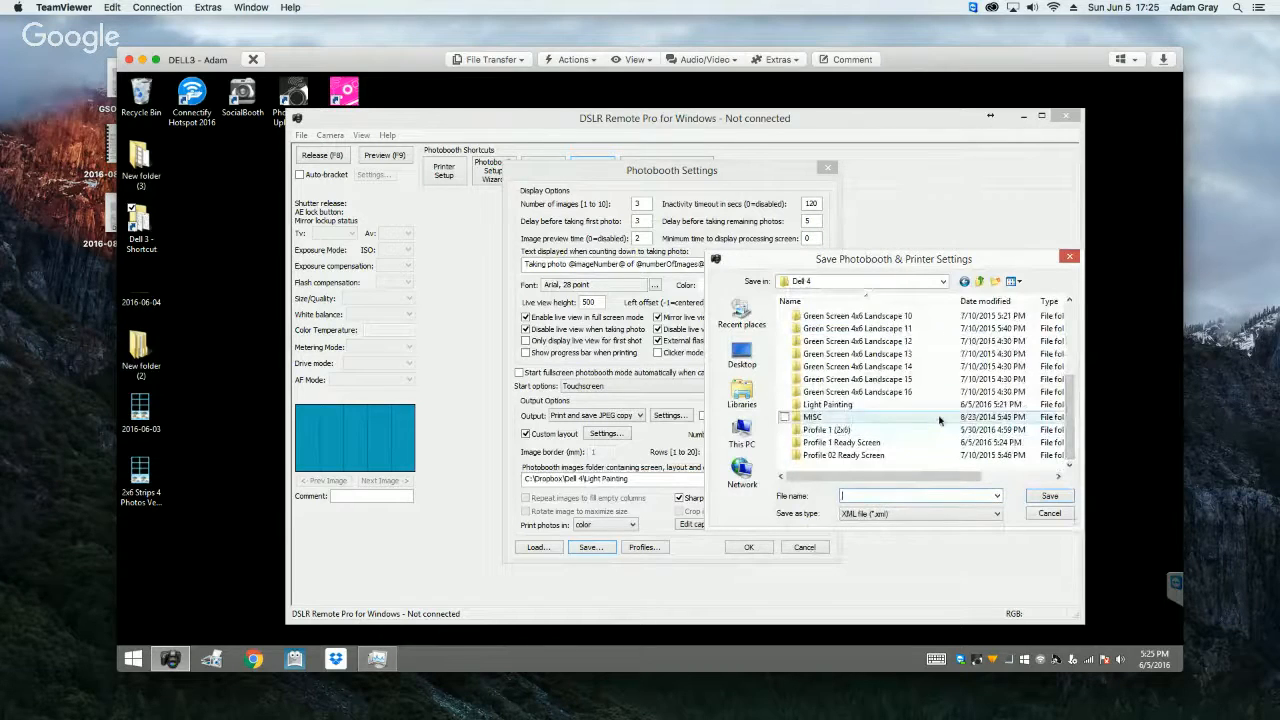
double_click(843, 405)
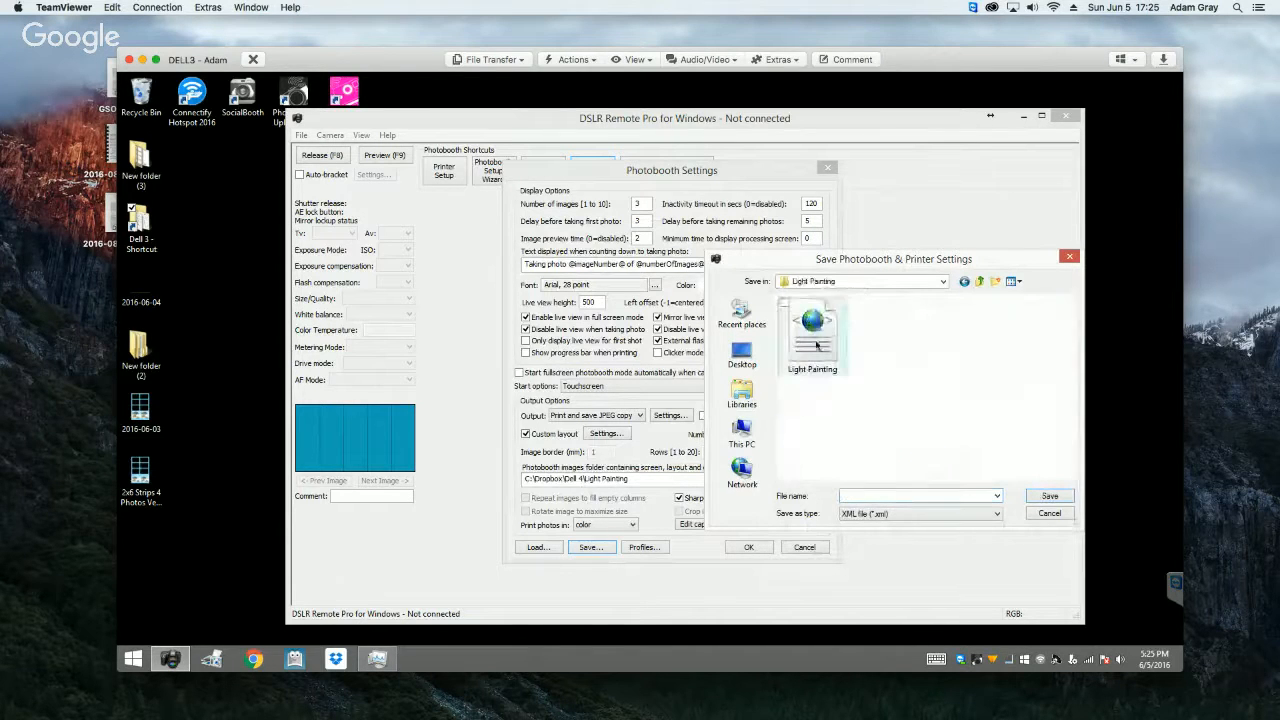
left_click(816, 344)
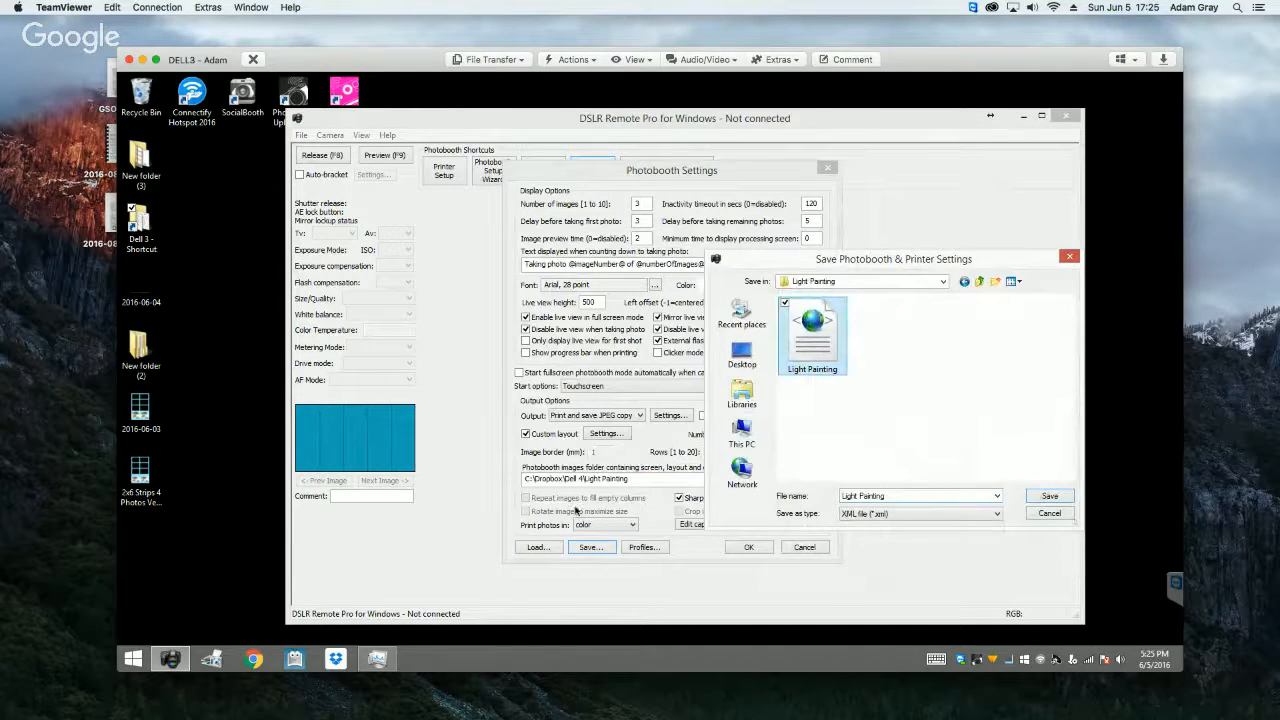
left_click(1049, 496)
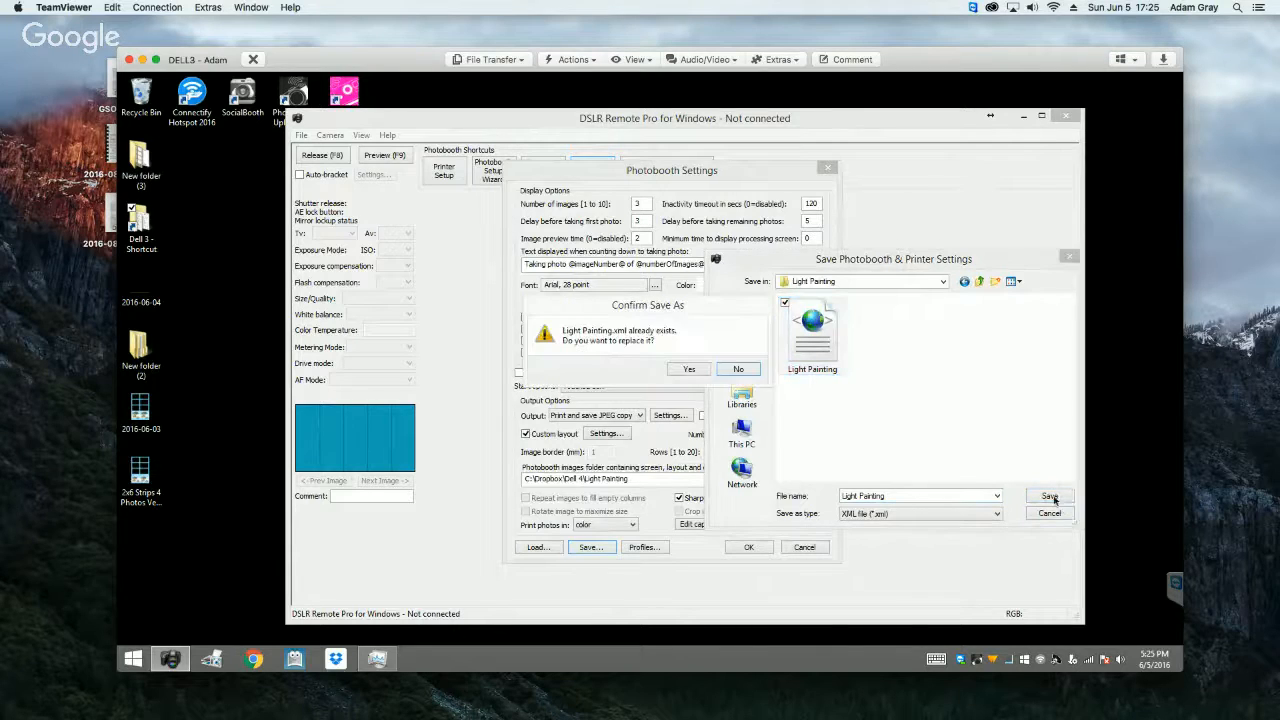
left_click(689, 370)
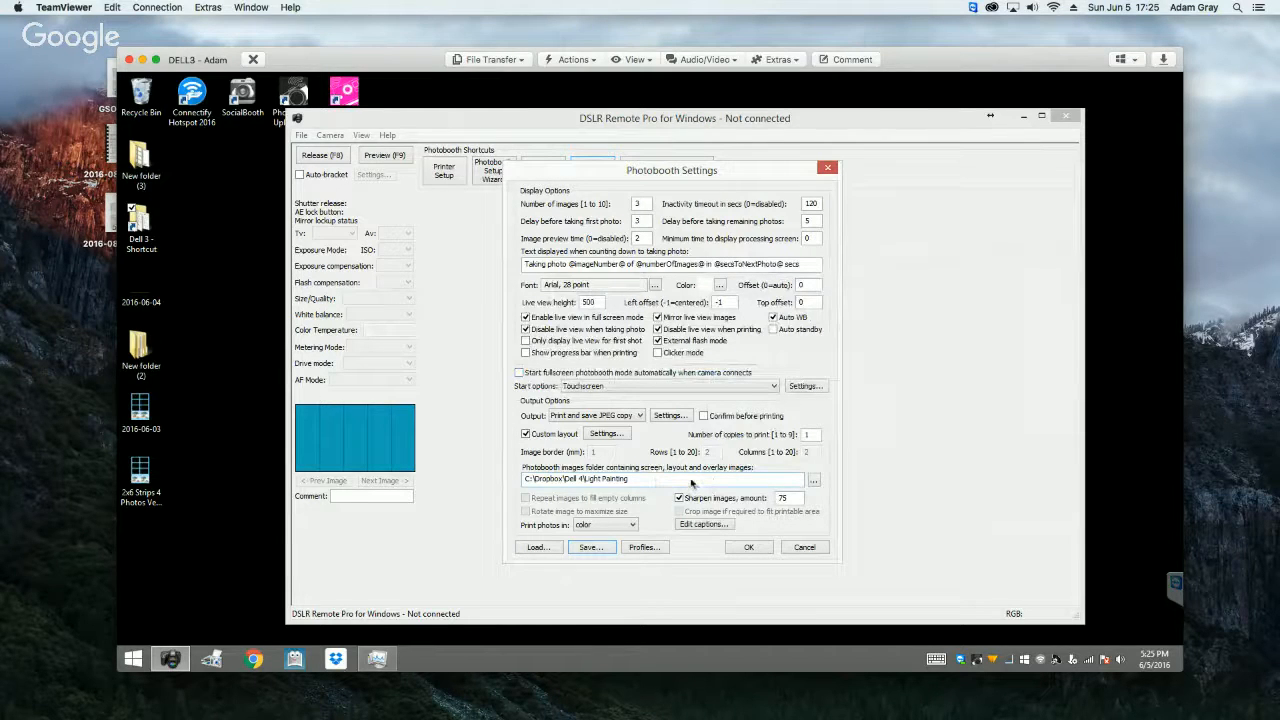
left_click(748, 547)
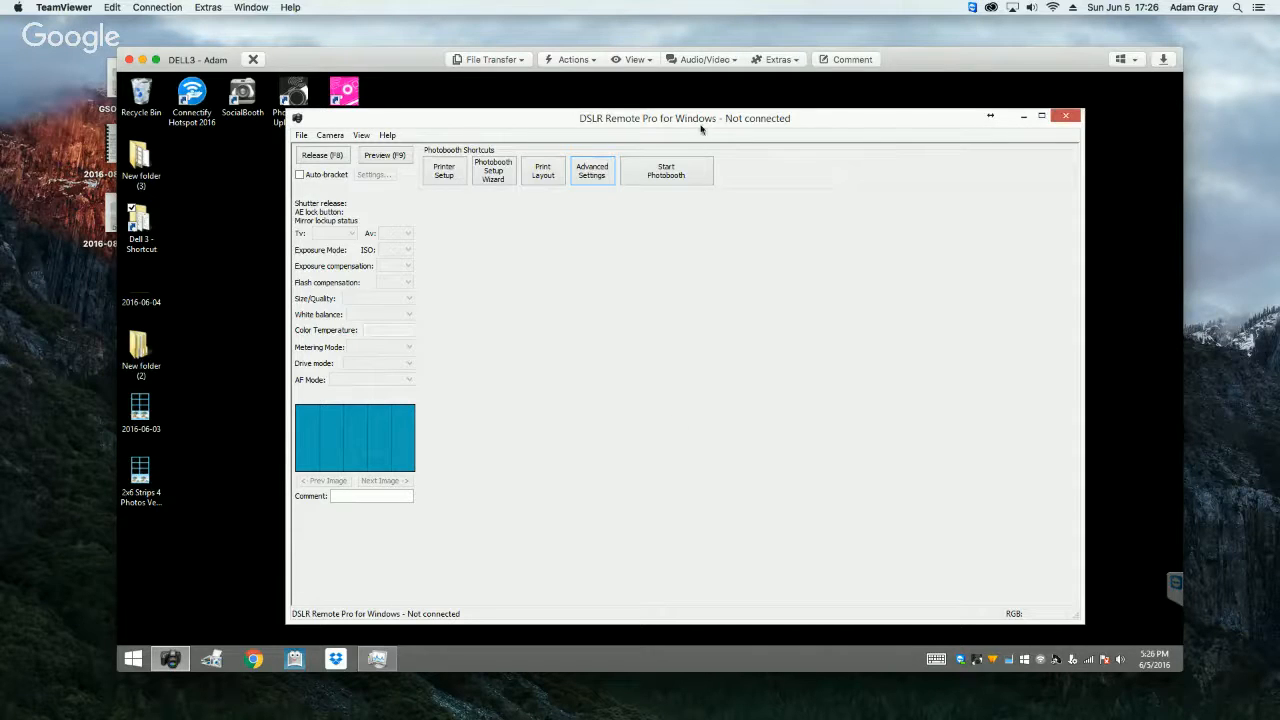
Step: Connect to the camera and start the fullscreen photobooth
left_click(330, 135)
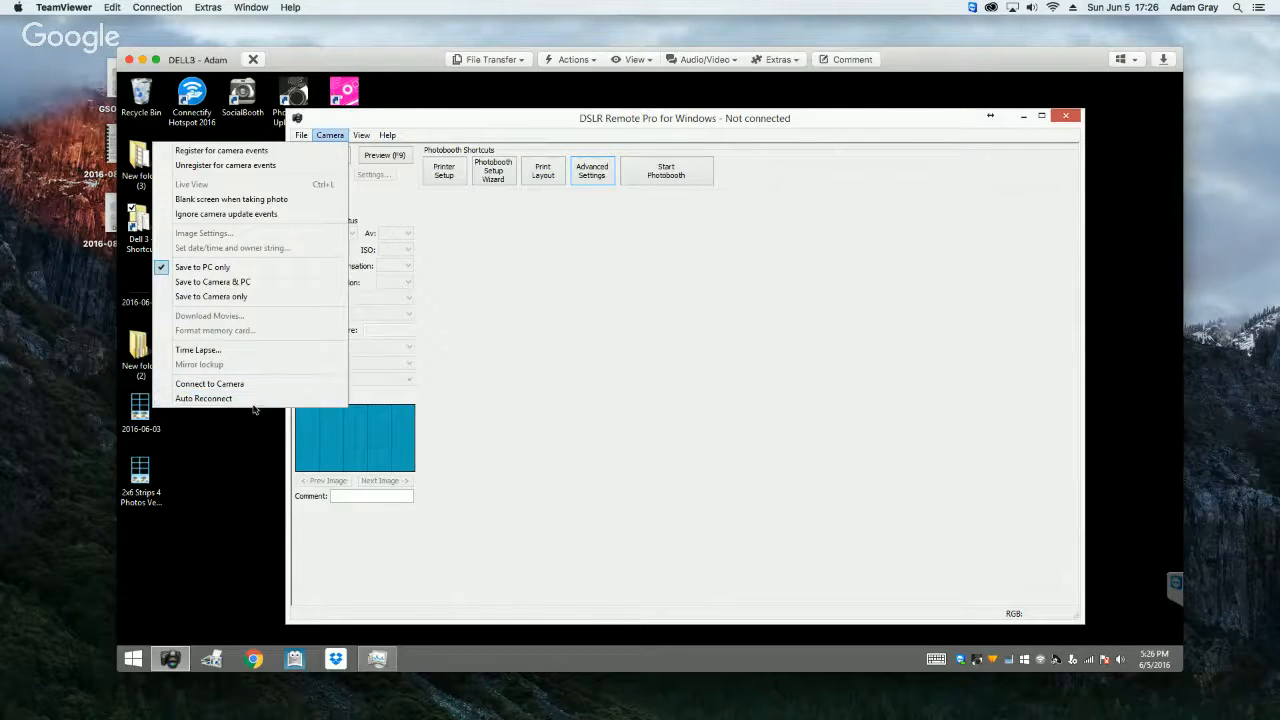
left_click(227, 385)
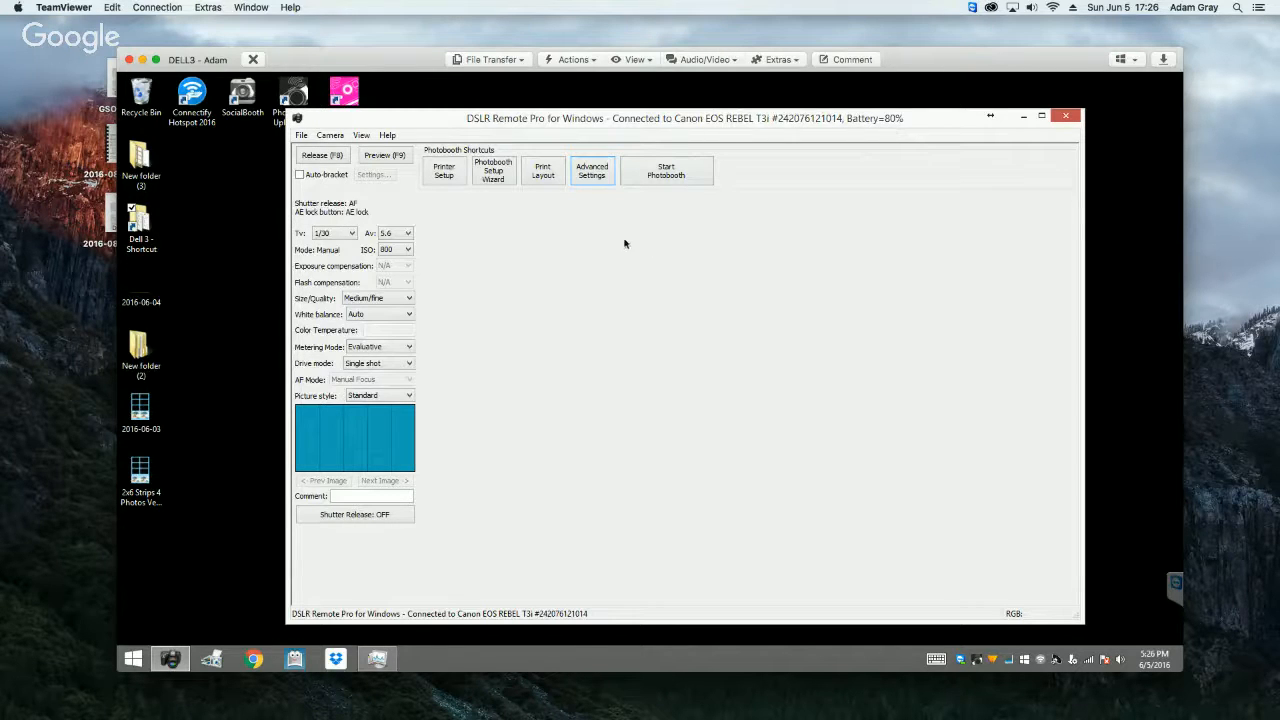
left_click(660, 179)
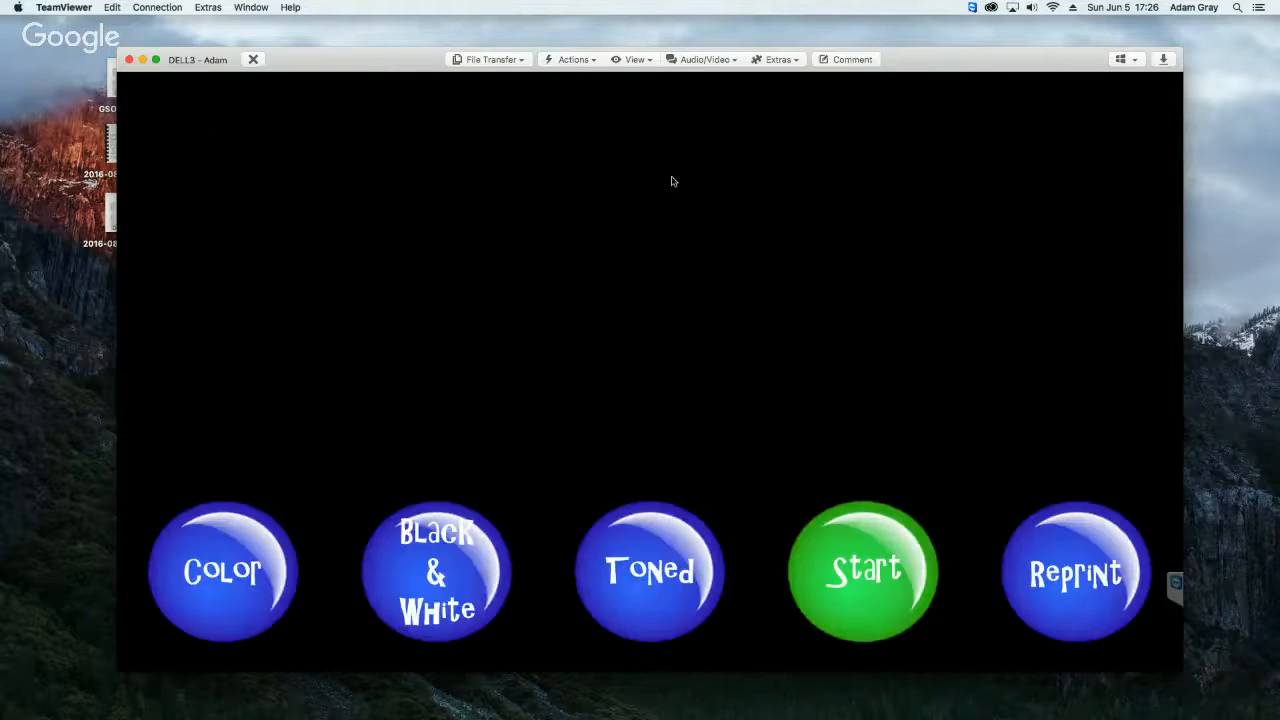
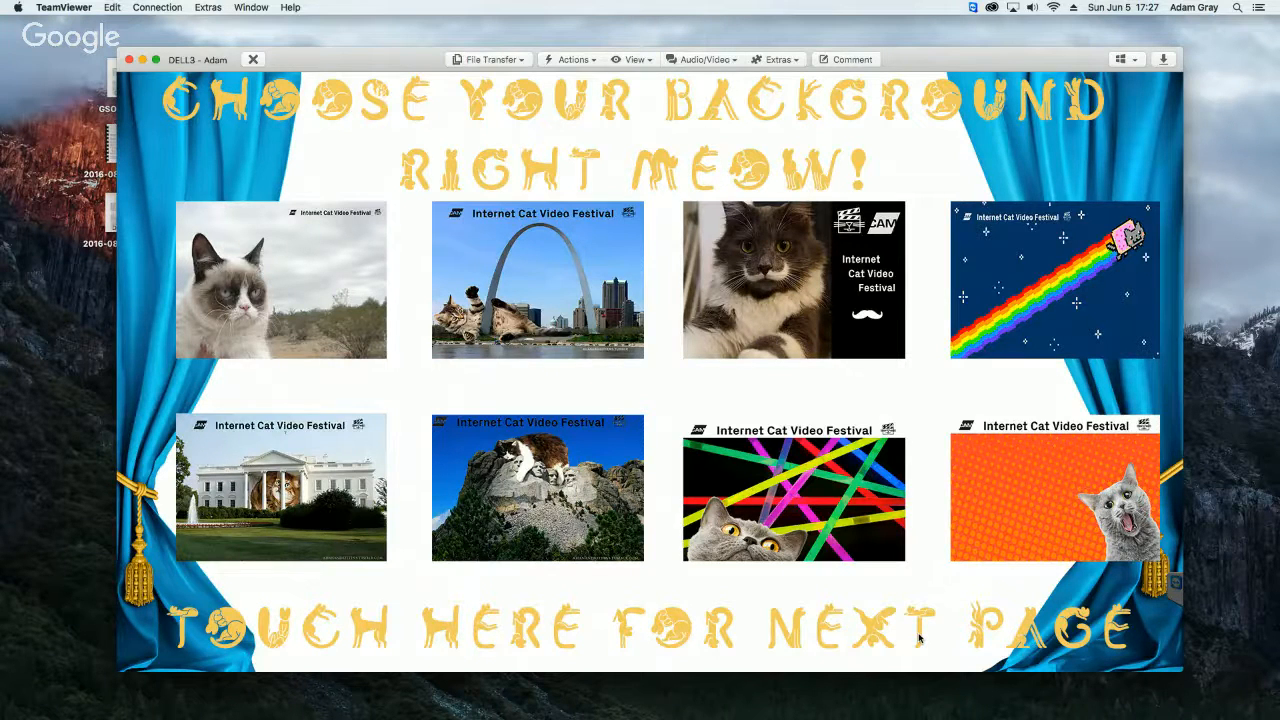
Step: Test the background selection screen's next-page area and grumpy cat background, restarting the photobooth in between and exiting it at the end
left_click(920, 637)
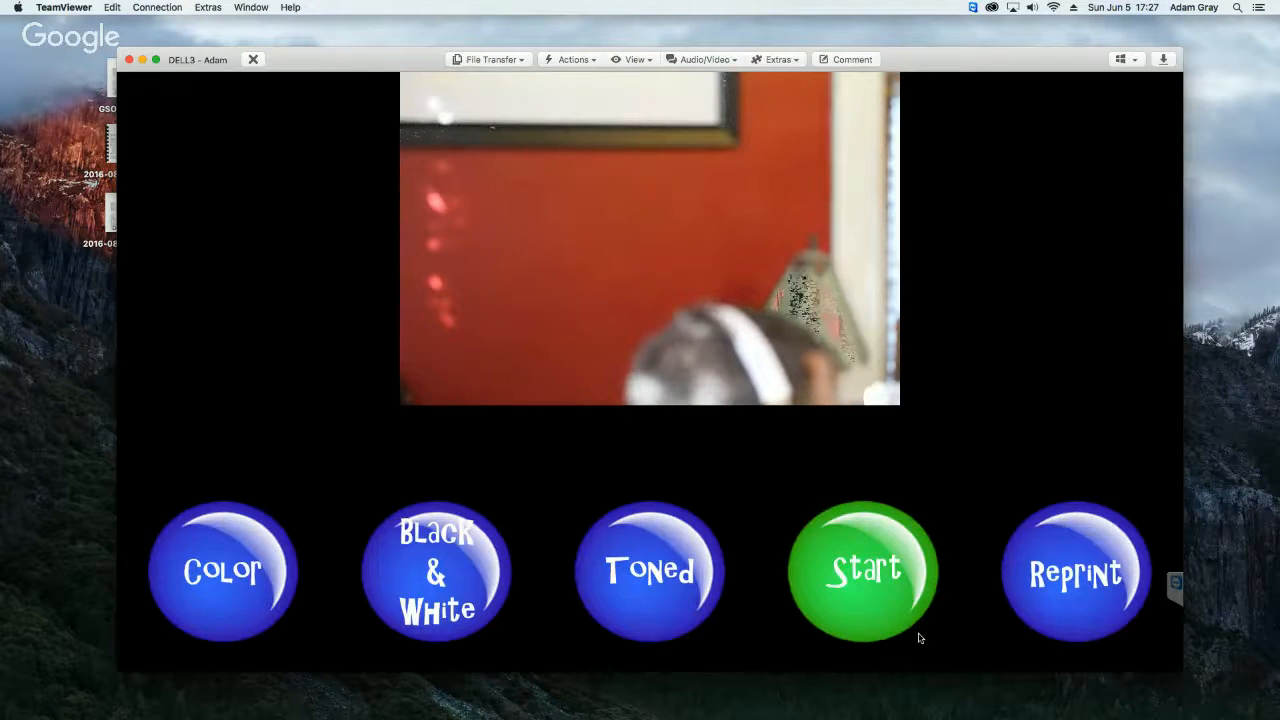
key("Escape")
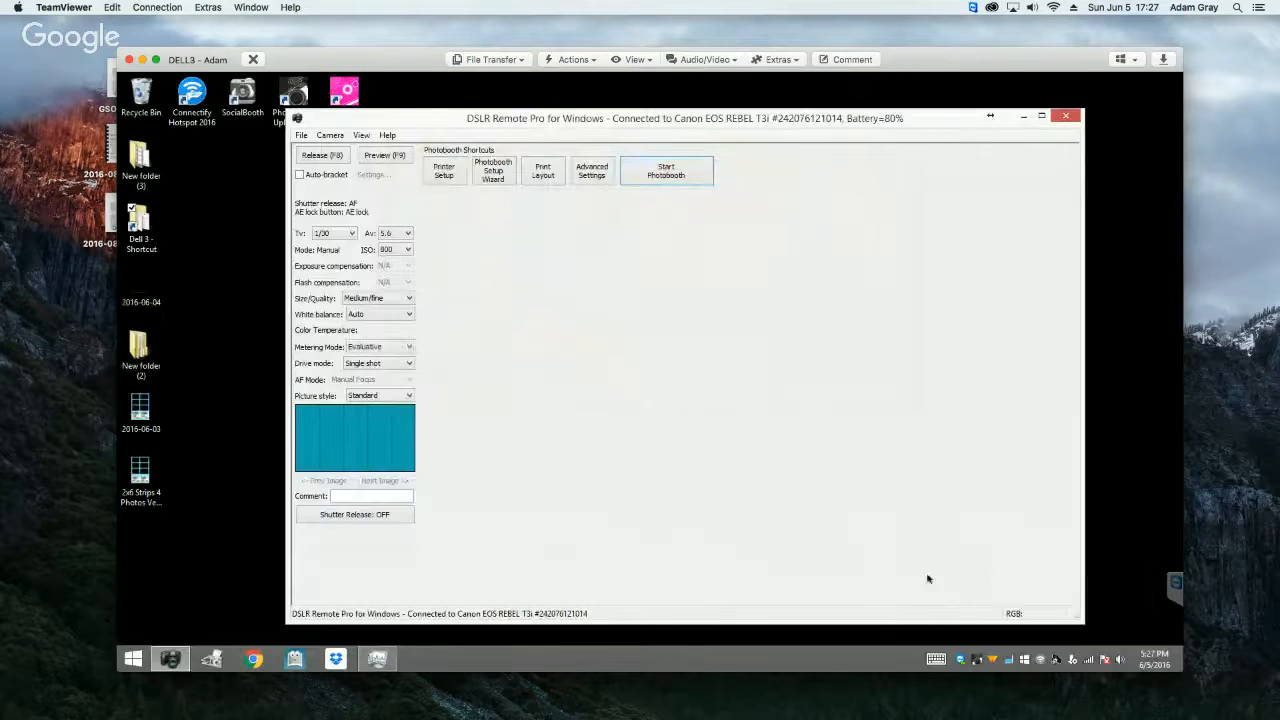
left_click(658, 176)
left_click(649, 257)
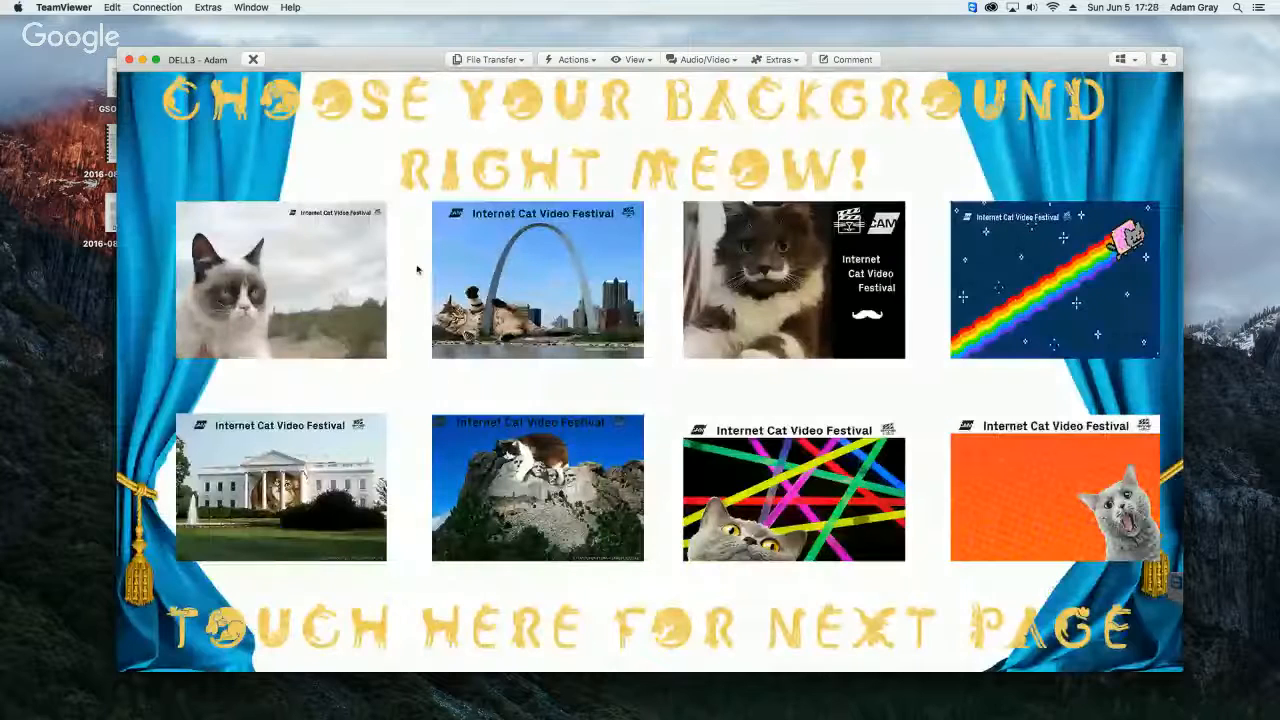
left_click(358, 274)
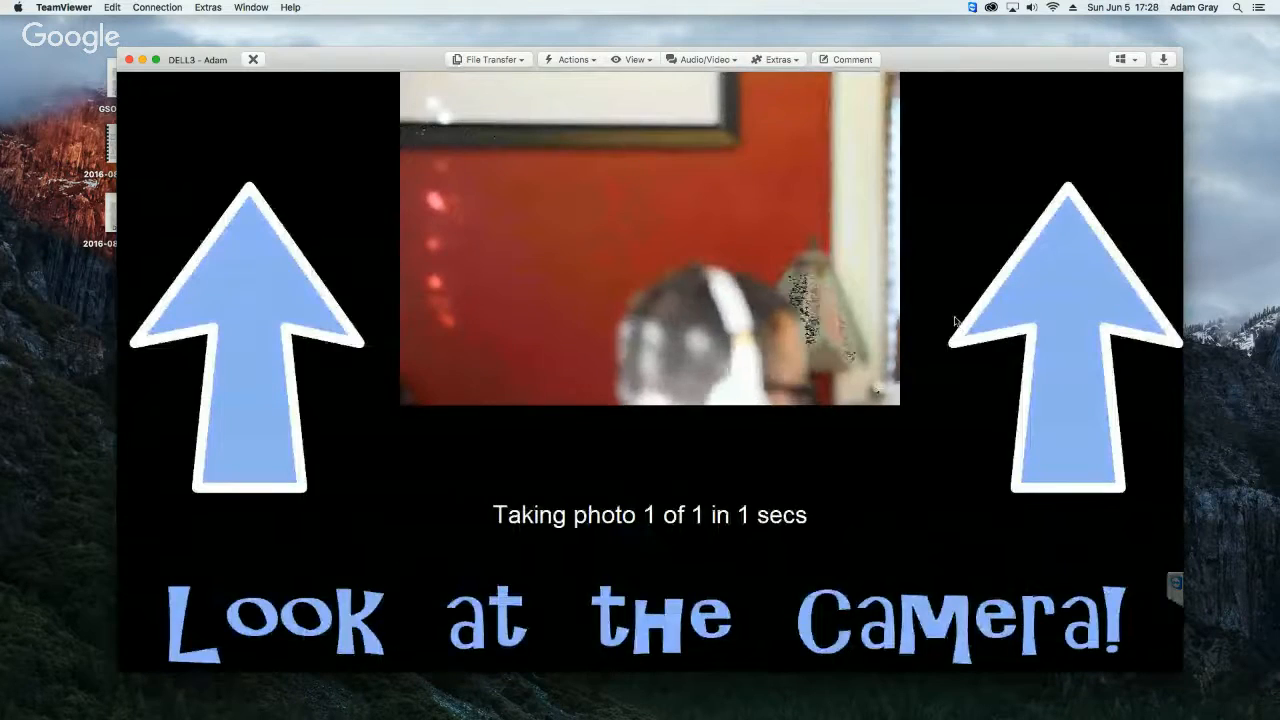
key("Escape")
Step: Restart the fullscreen photobooth and open the greenscreen settings, placing the dialog mostly clear of the live view image
left_click(668, 175)
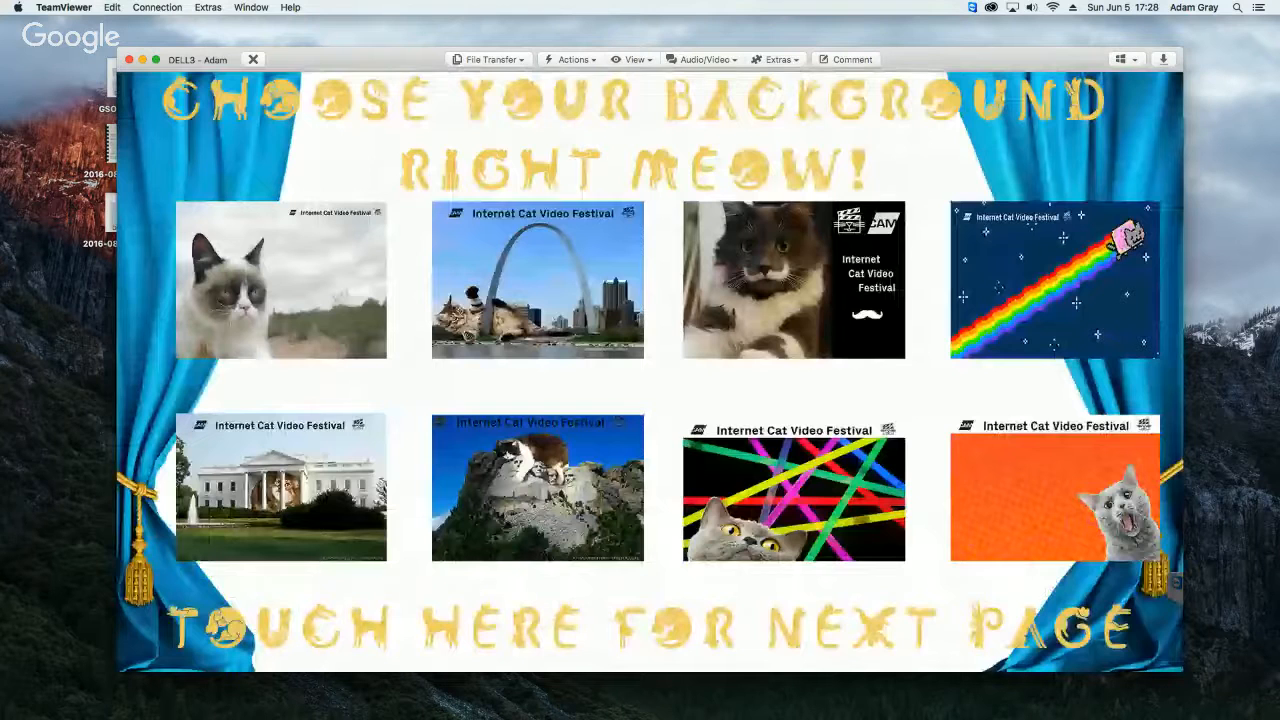
left_click(670, 177)
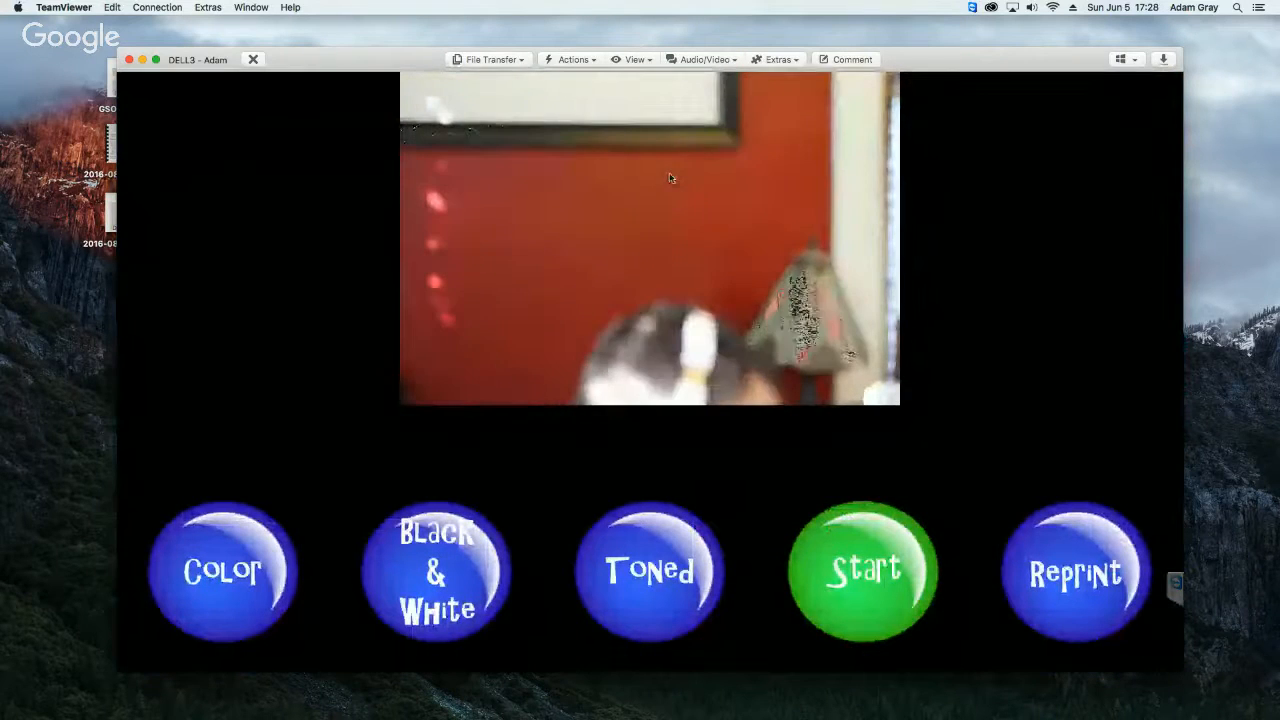
key("ctrl+g")
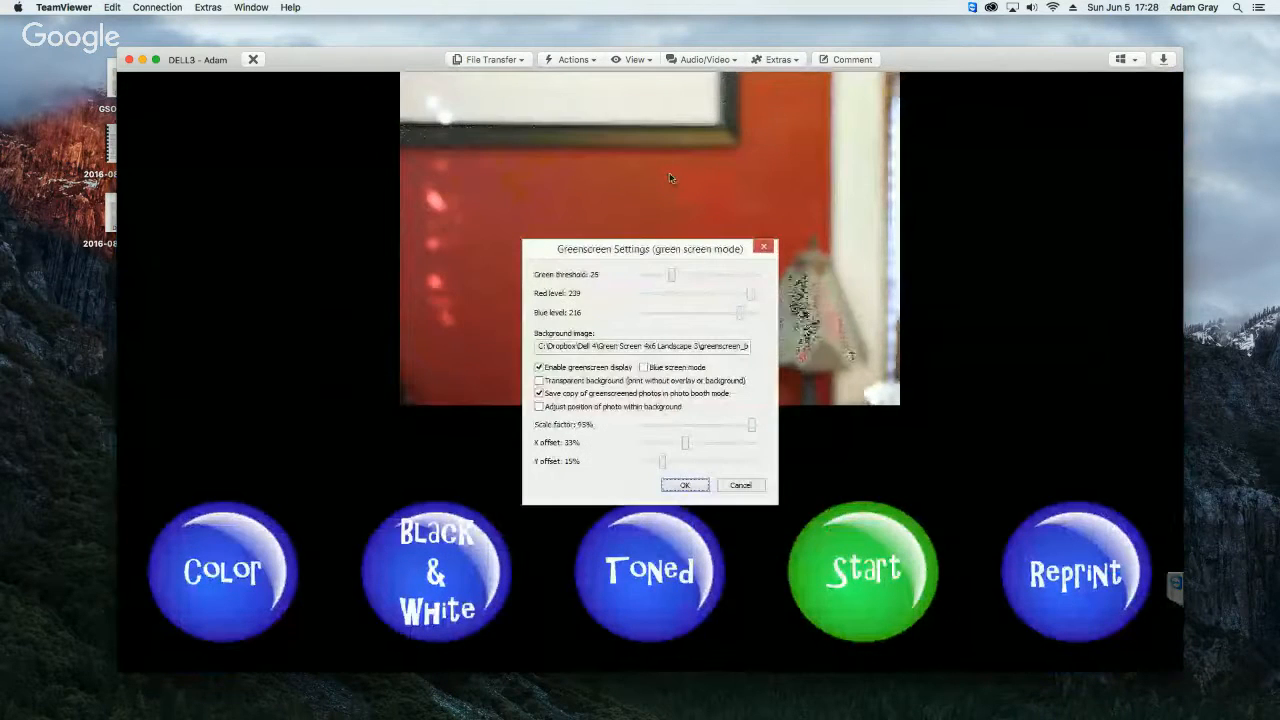
left_click_drag(690, 250, 730, 185)
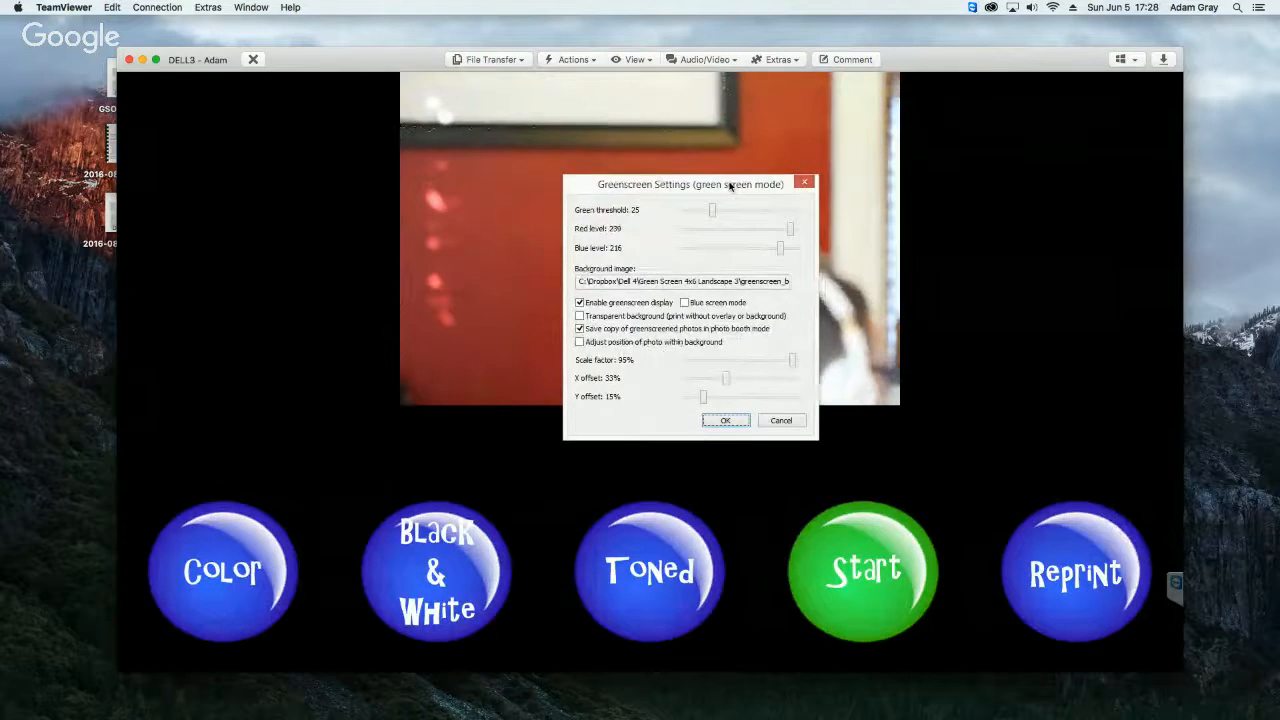
left_click_drag(730, 187, 920, 422)
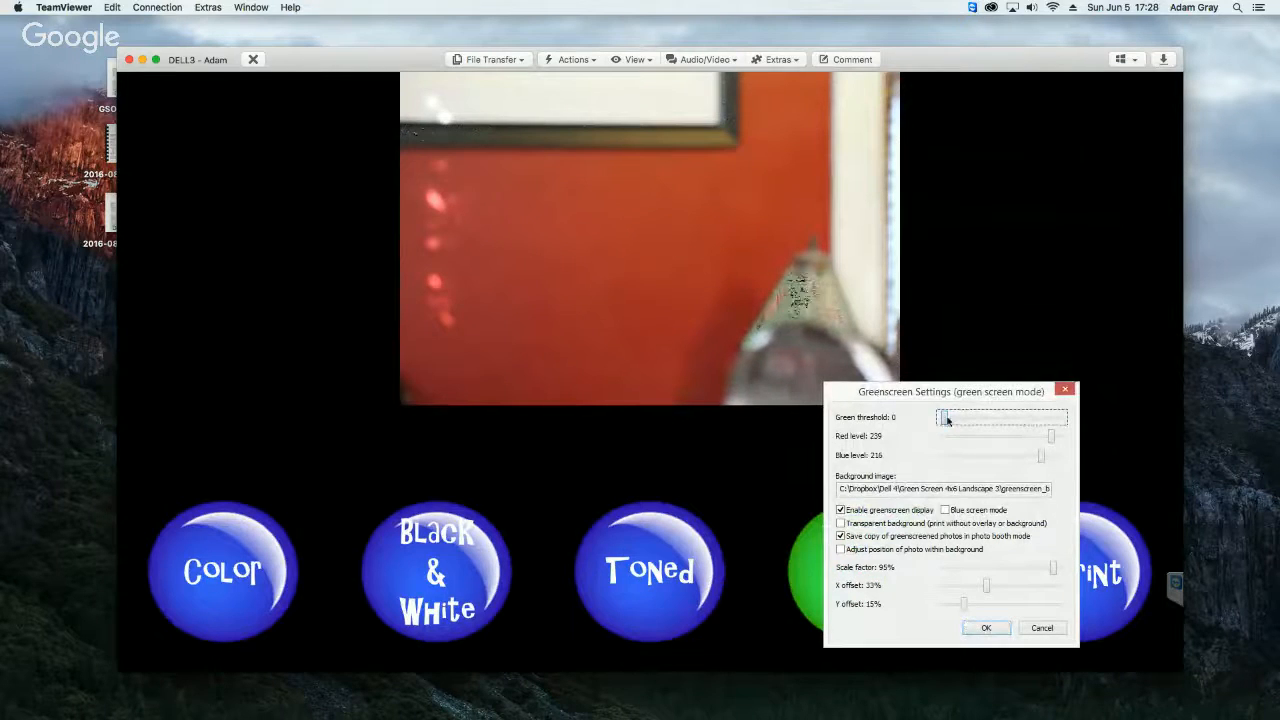
Step: Set the green threshold to 0, red level to 255 and blue level to 255, and accept the greenscreen settings
left_click_drag(944, 419, 1052, 420)
left_click_drag(965, 420, 945, 420)
mouse_move(1050, 437)
left_mouse_down()
mouse_move(963, 437)
mouse_move(1065, 445)
left_mouse_up()
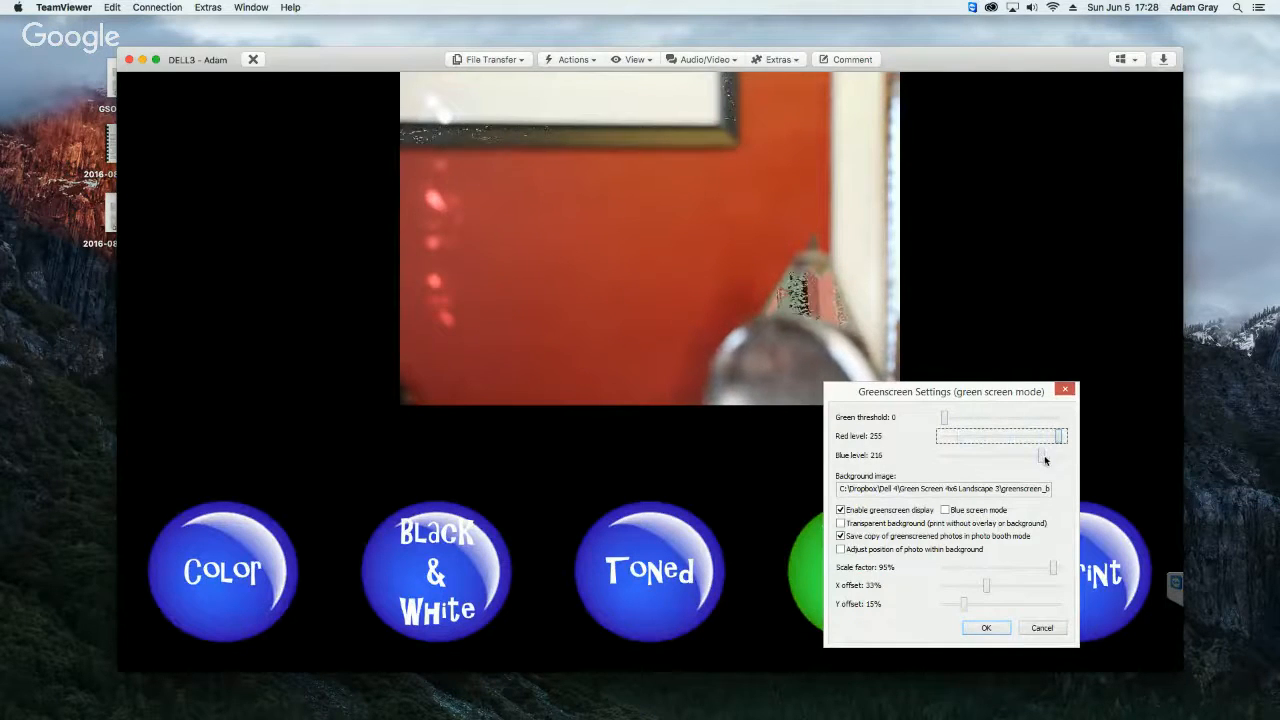
left_click(1063, 457)
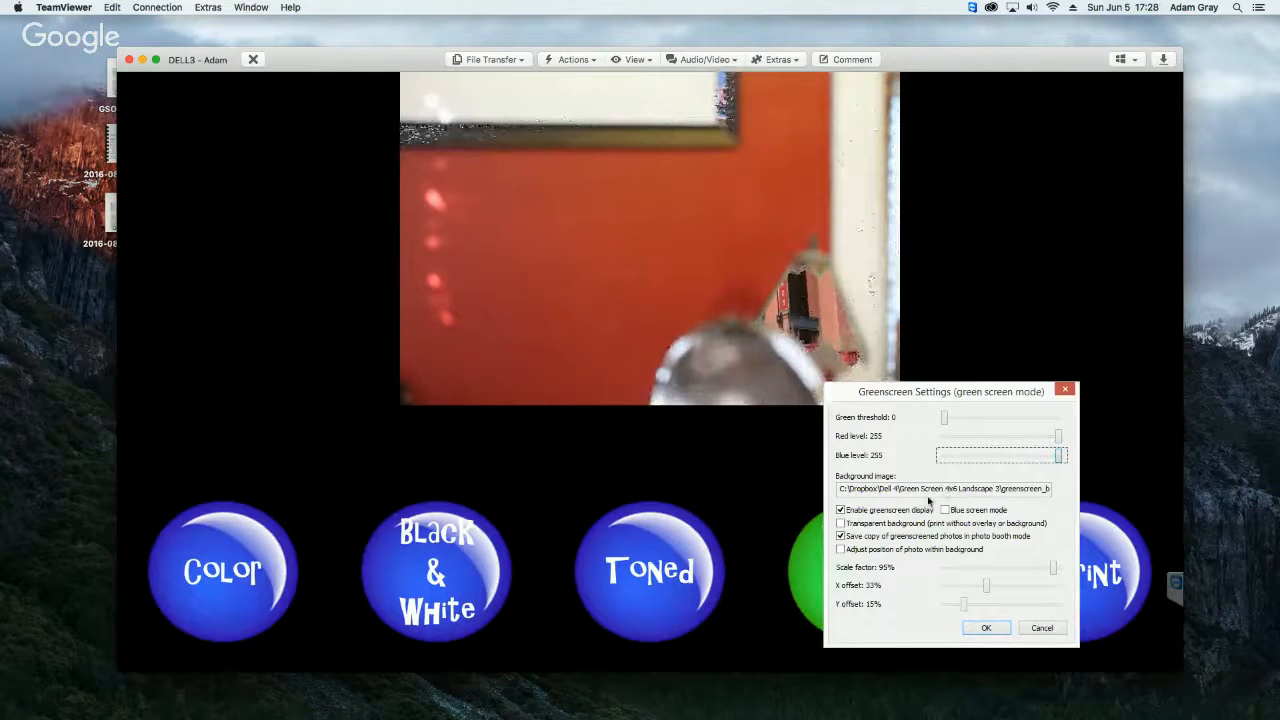
left_click_drag(911, 395, 431, 221)
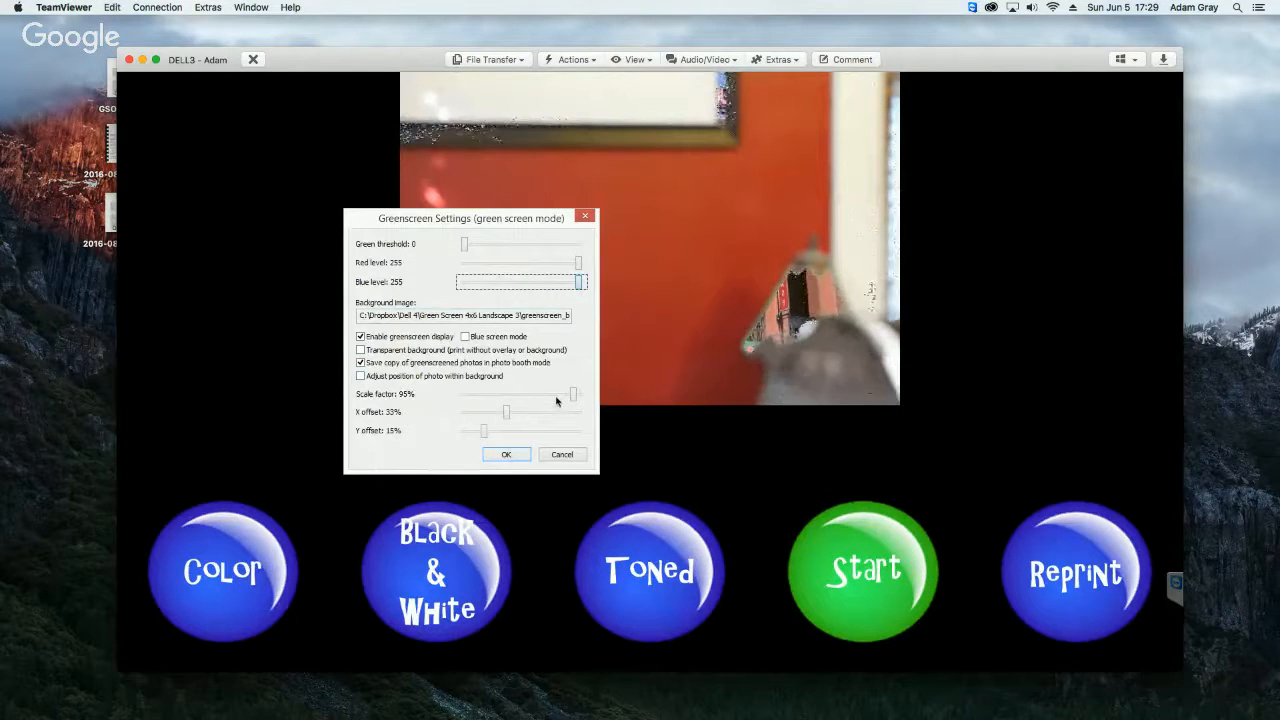
left_click(506, 454)
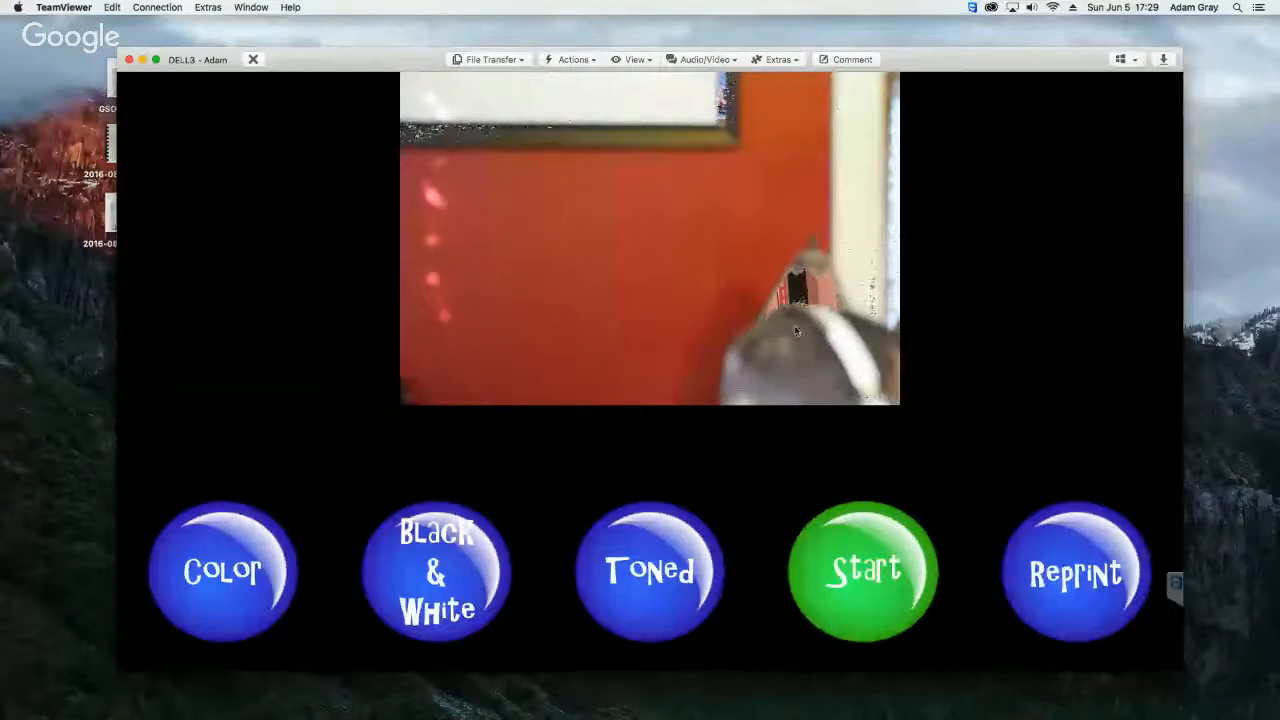
Step: Exit the photobooth and load the ready settings file from Dell 4\Profile 1 Ready Screen into the photobooth settings
key("Escape")
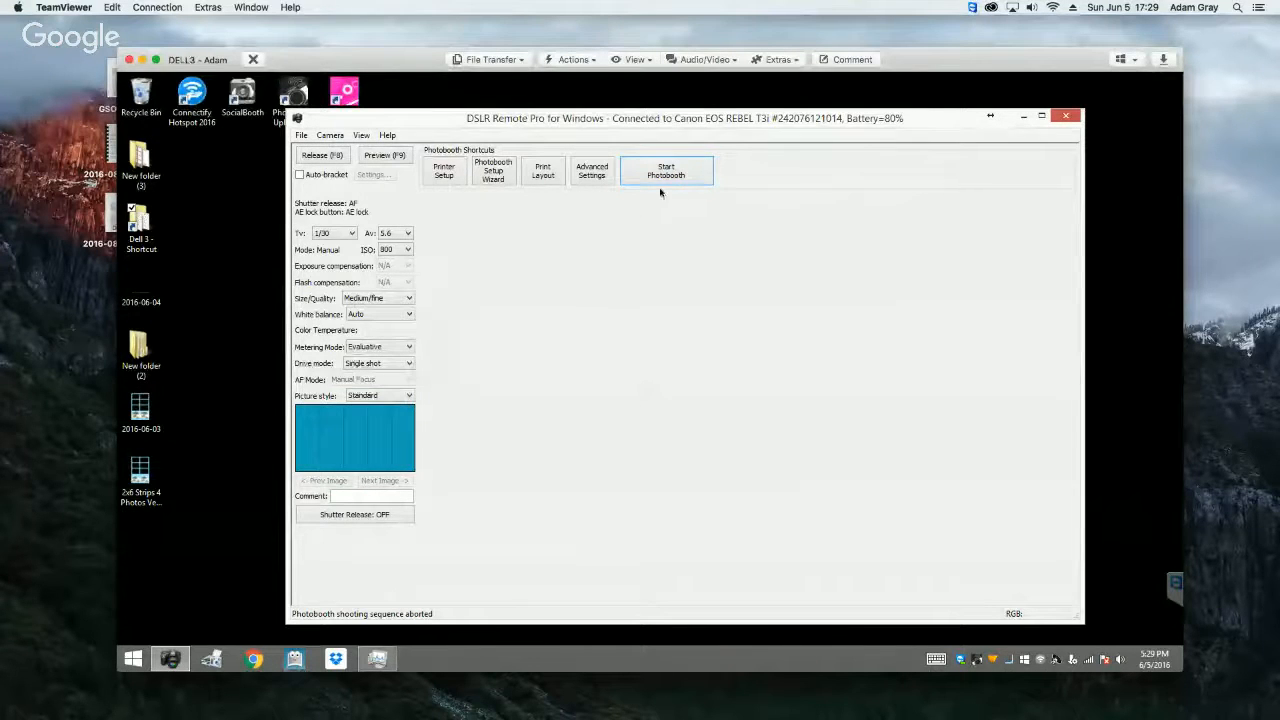
left_click(599, 176)
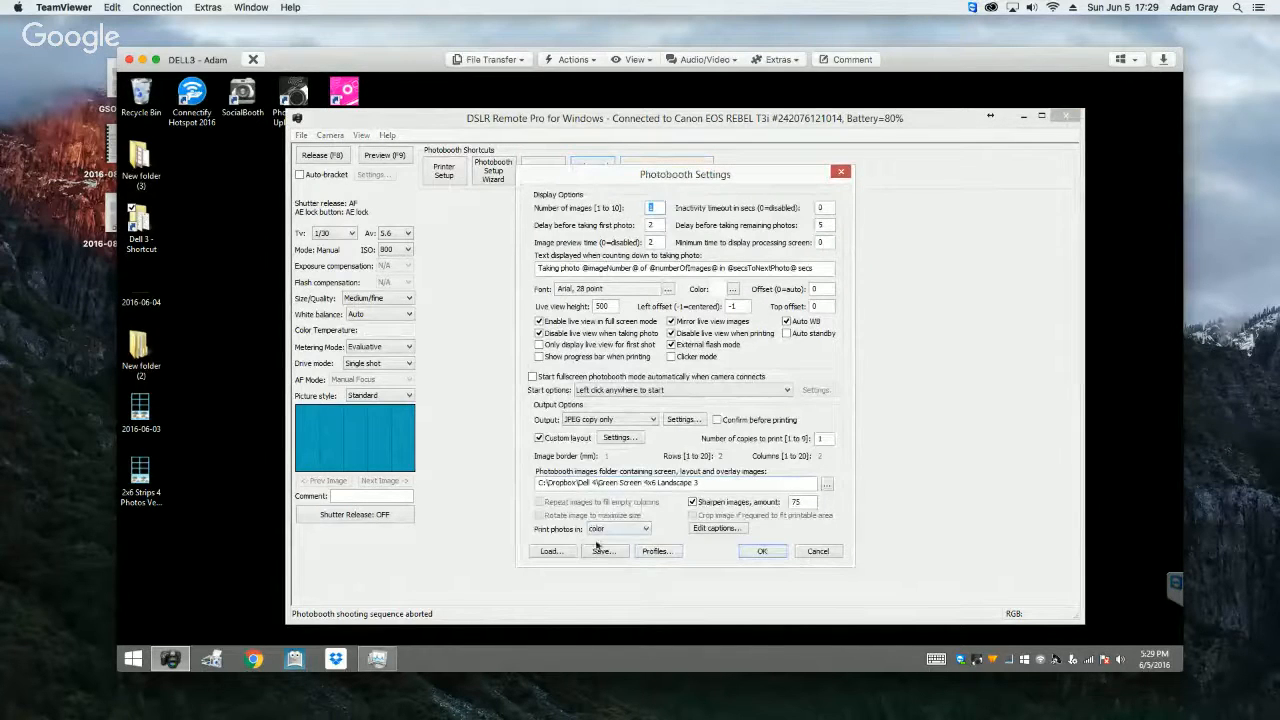
left_click(558, 552)
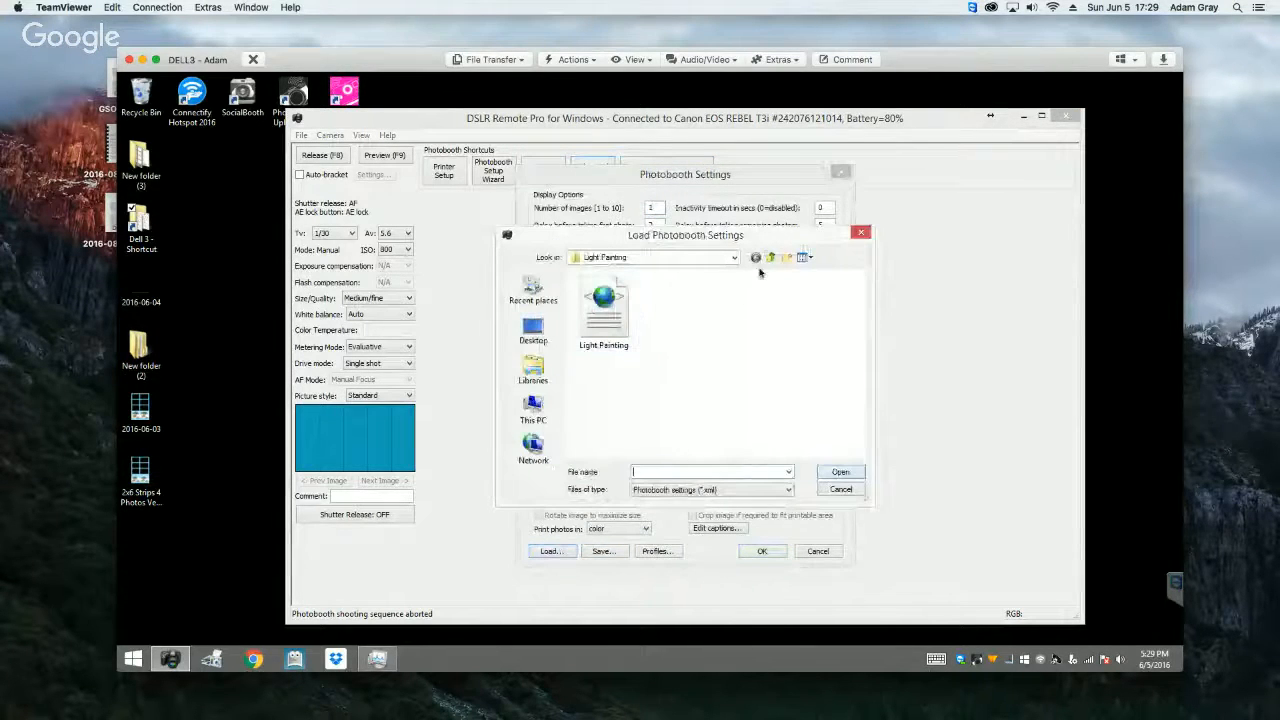
left_click(770, 257)
scroll(862, 380, "down", 2)
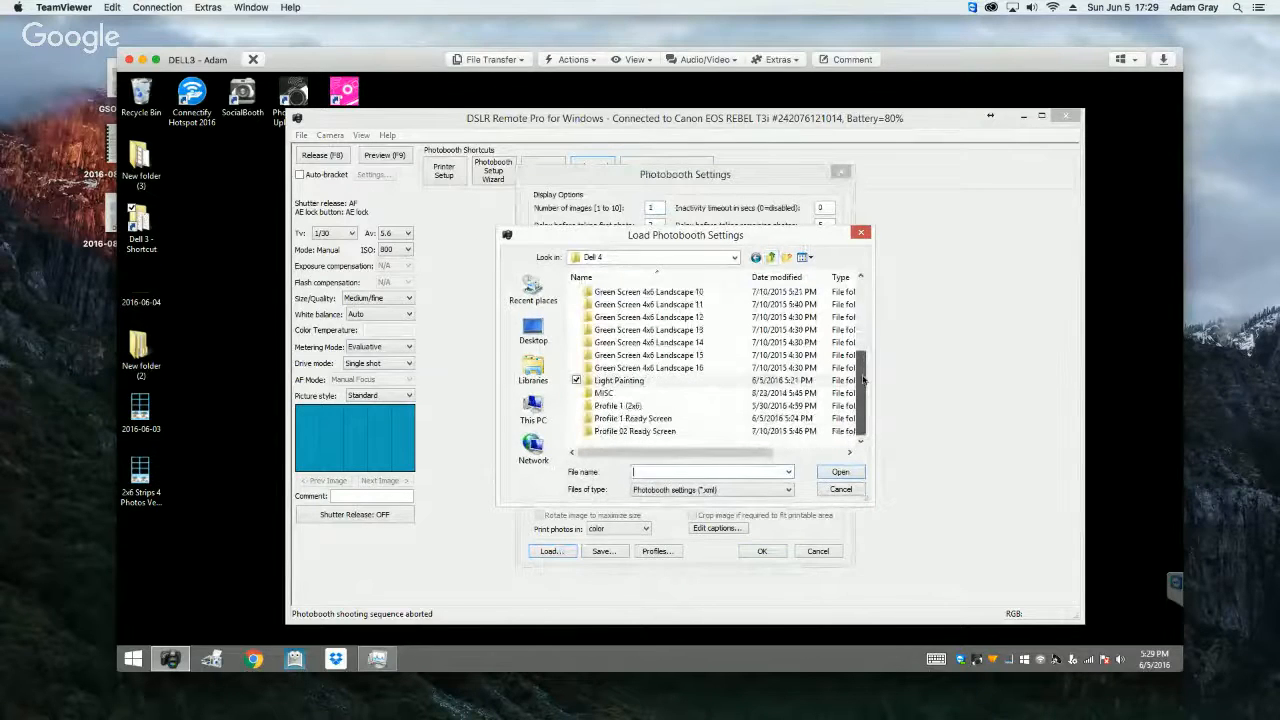
double_click(655, 418)
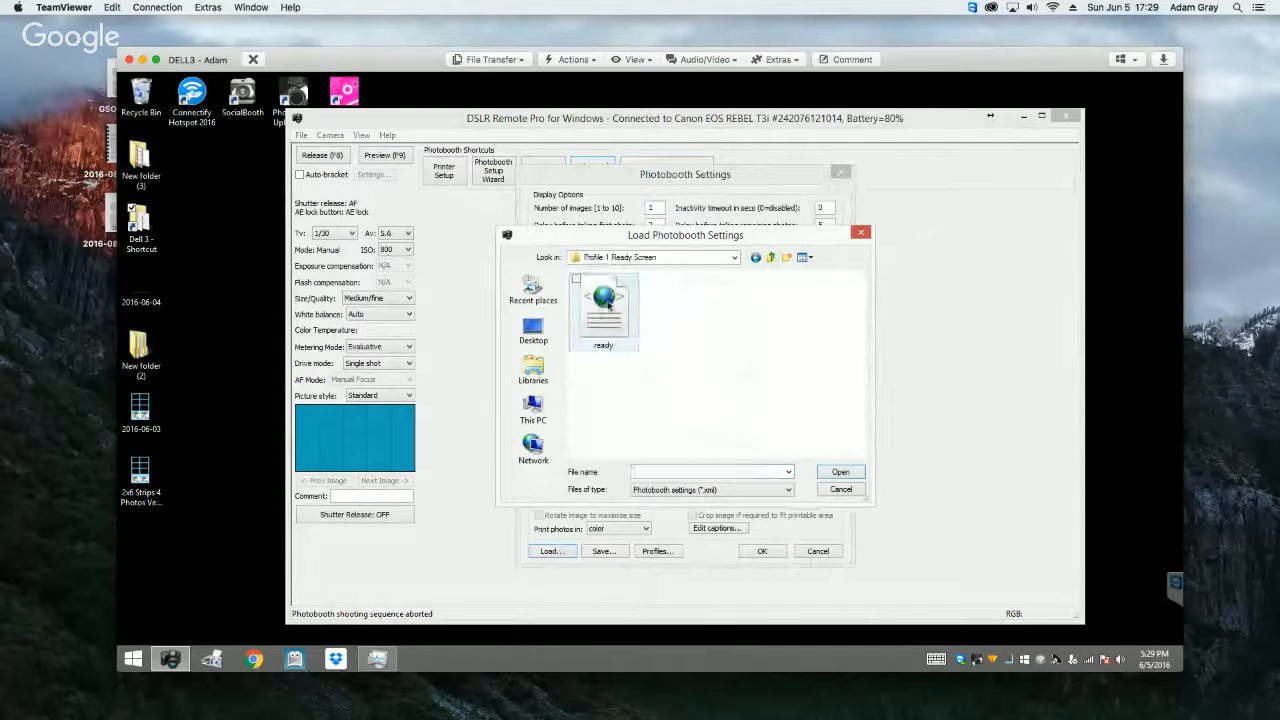
left_click(605, 305)
left_click(840, 471)
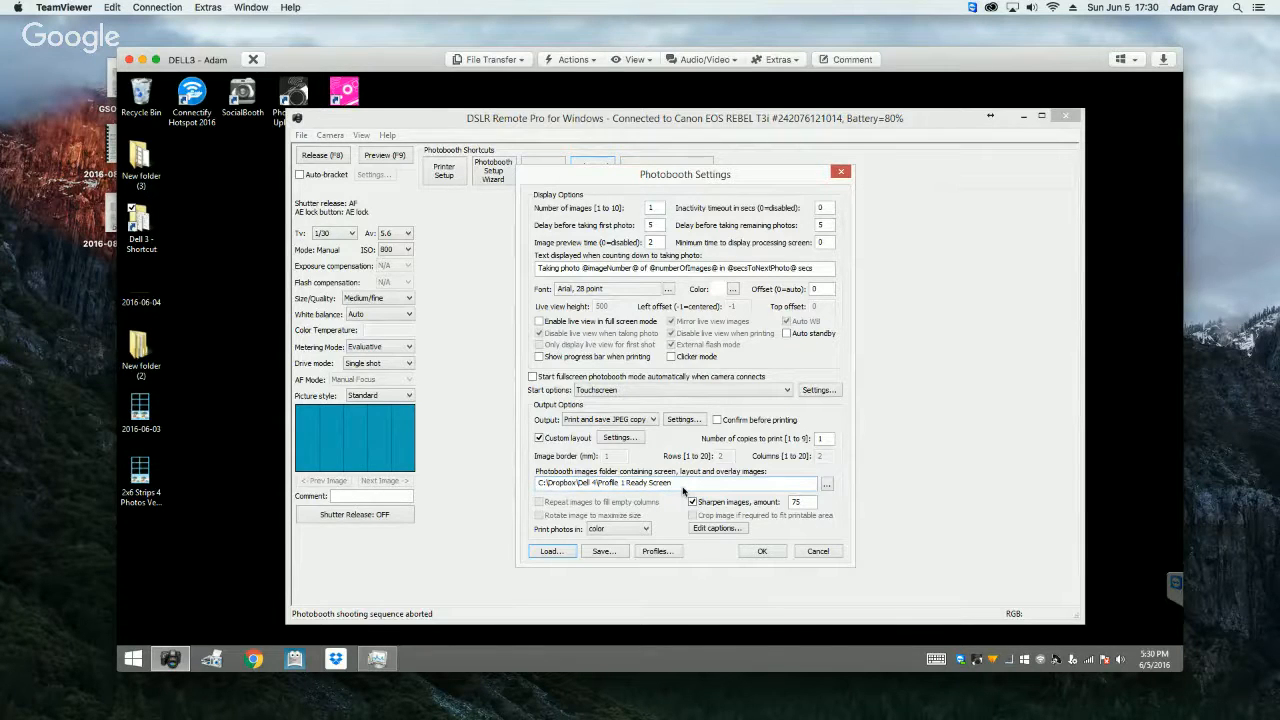
Step: Try to open the custom layout settings for the ready screen profile, and cancel the photobooth settings
left_click(622, 438)
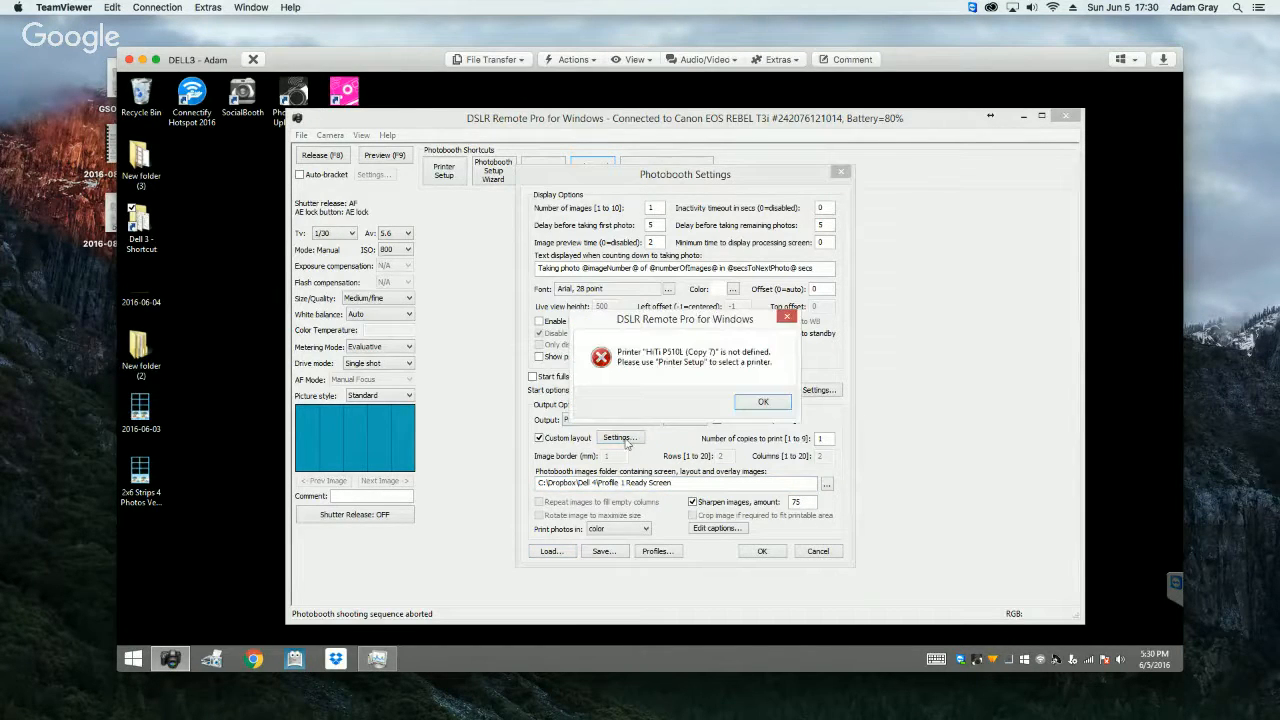
left_click(762, 408)
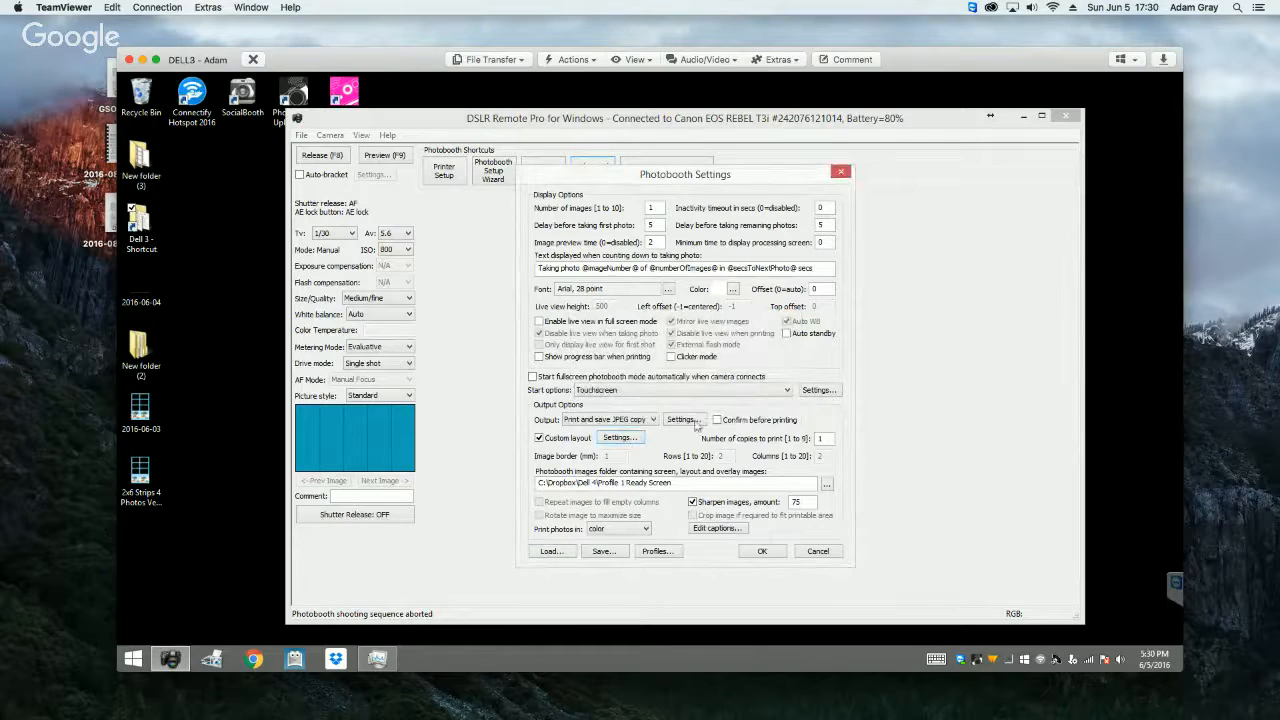
left_click(619, 440)
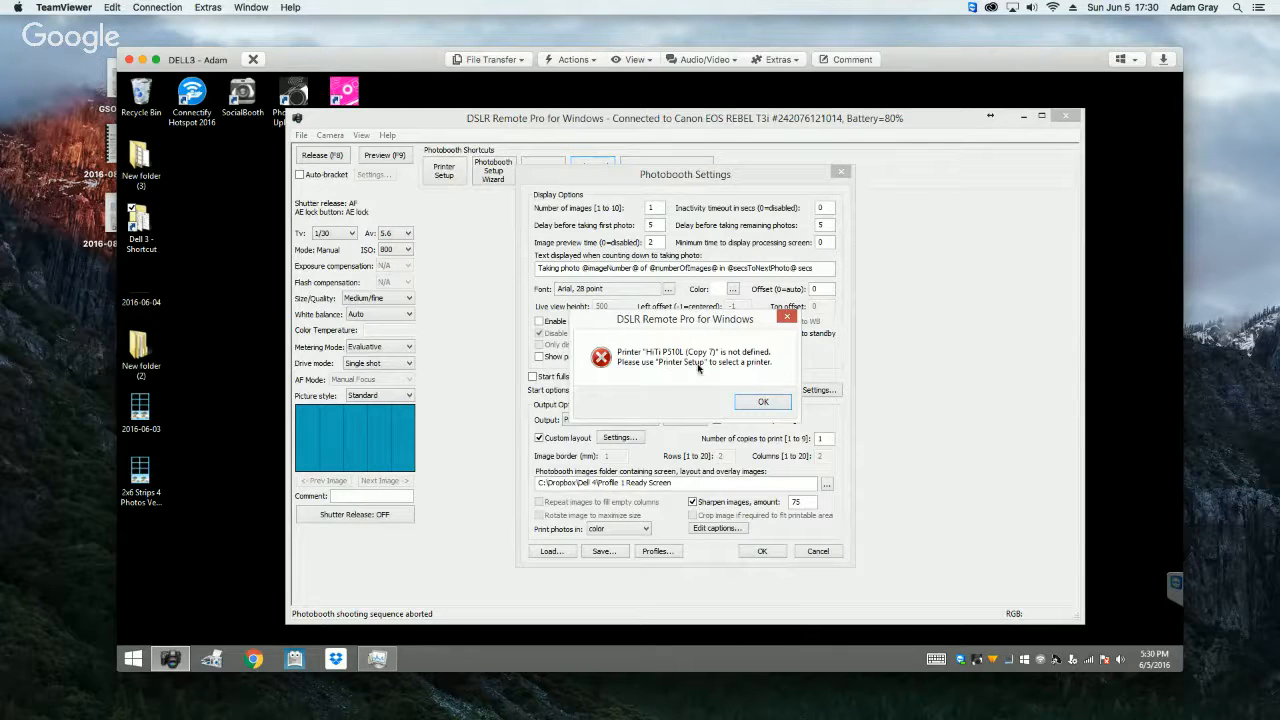
left_click(761, 401)
left_click(819, 550)
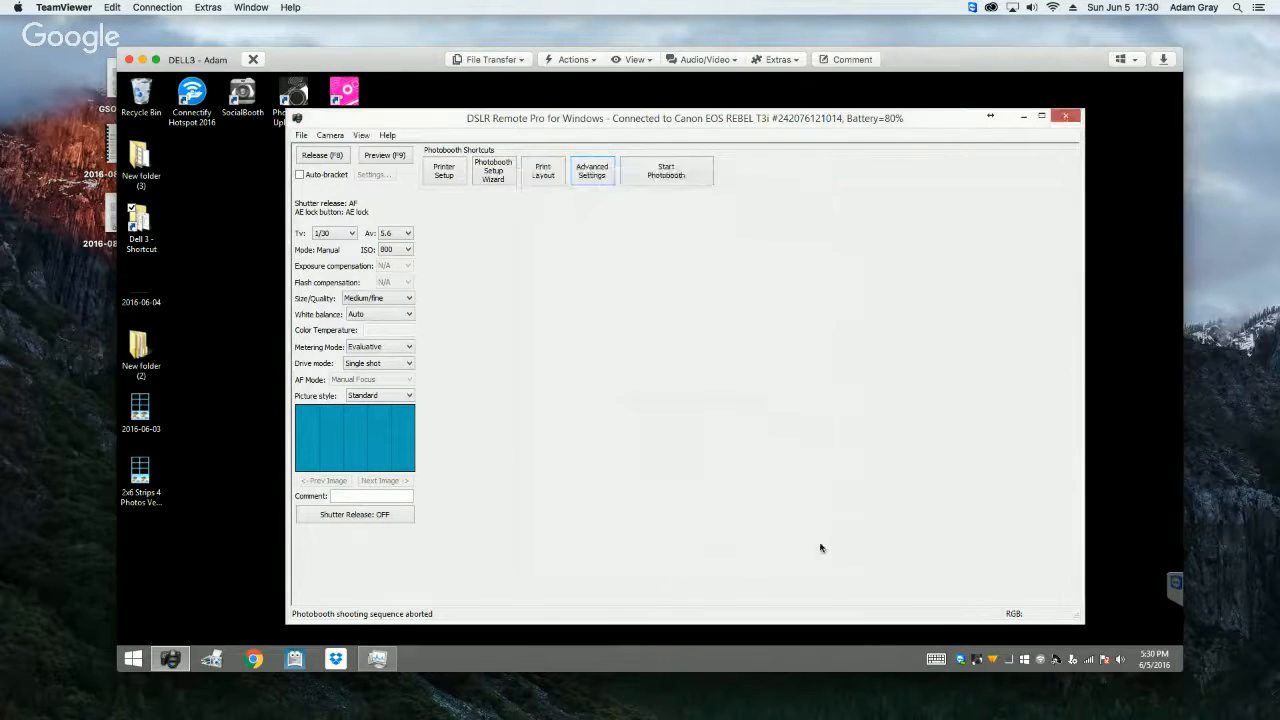
Step: Select HiTi P510L (Copy 2) as the printer in the printer setup and accept it
left_click(449, 181)
left_click(675, 314)
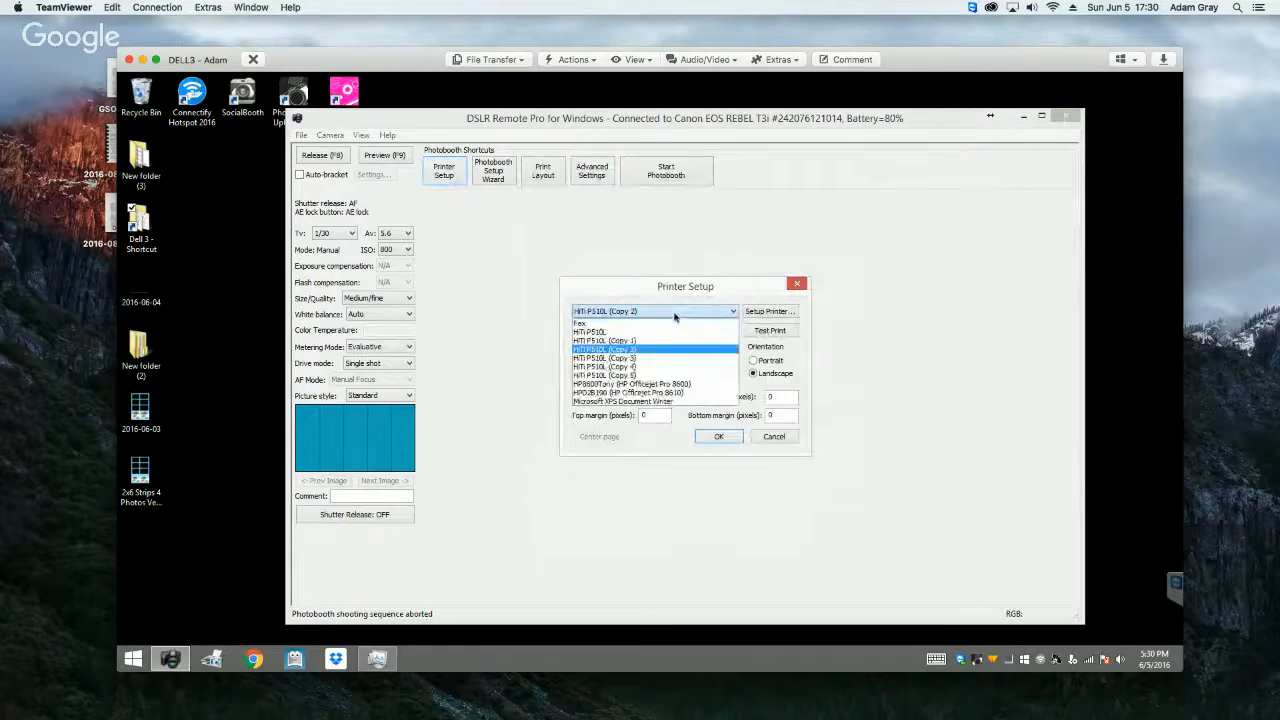
left_click(648, 350)
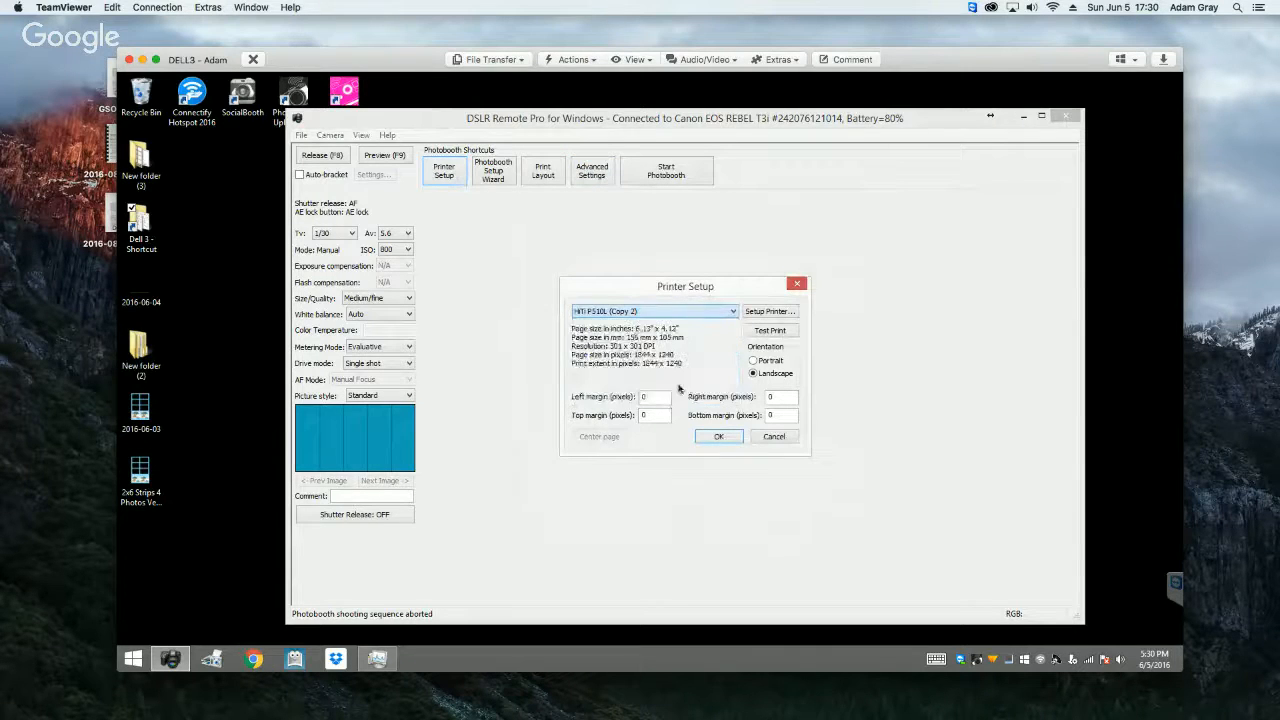
left_click(720, 437)
left_click(591, 170)
left_click(604, 551)
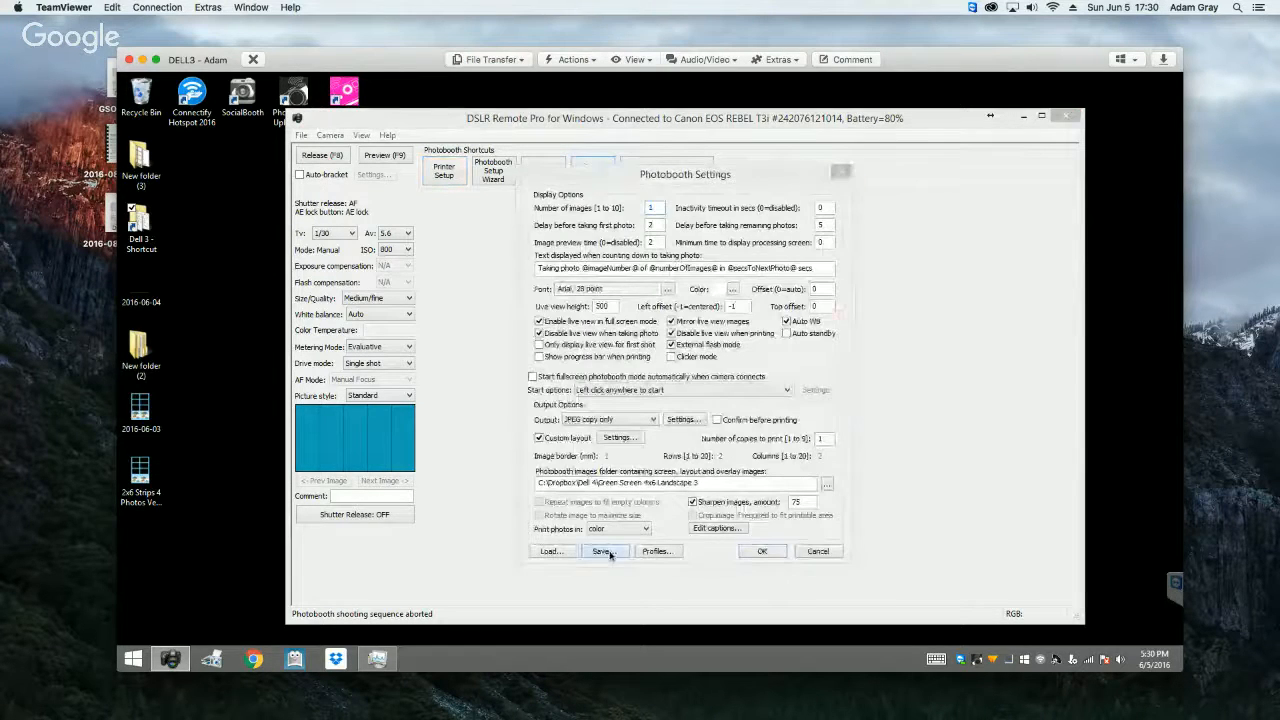
left_click(740, 402)
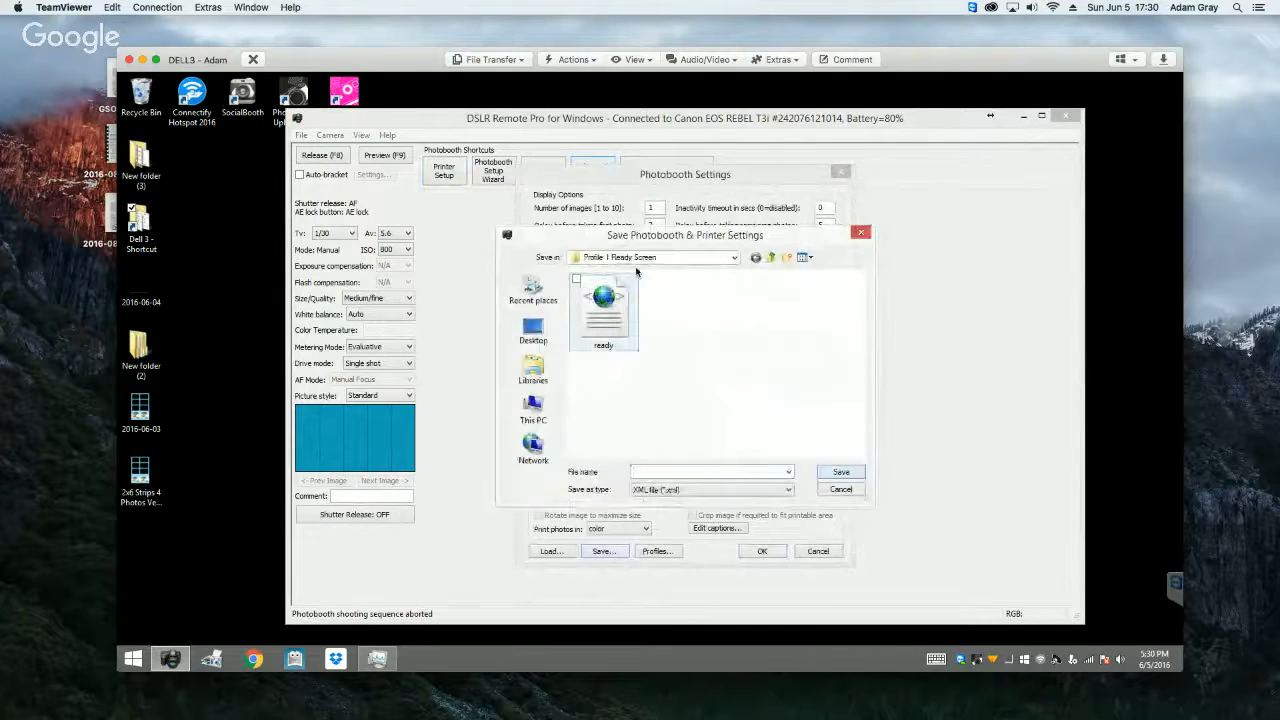
left_click_drag(633, 237, 730, 195)
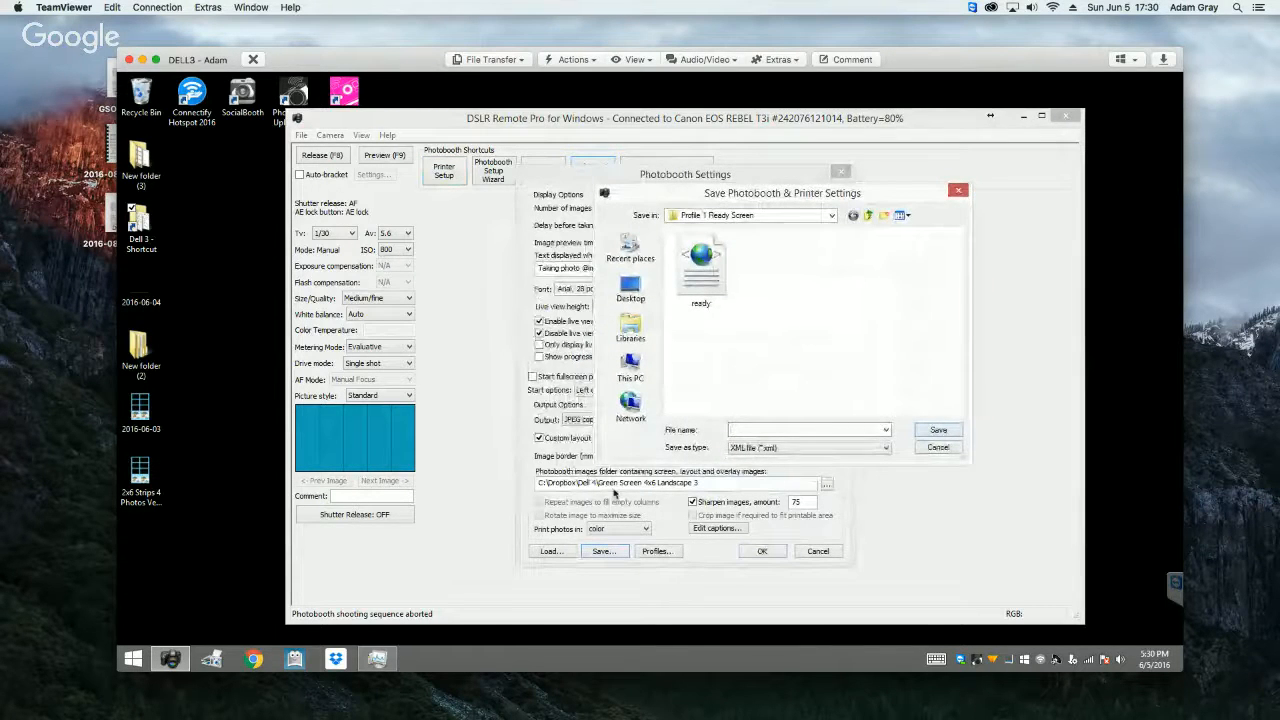
left_click(932, 448)
Step: Load the ready settings file from Profile 1 Ready Screen and accept the photobooth settings
left_click(550, 552)
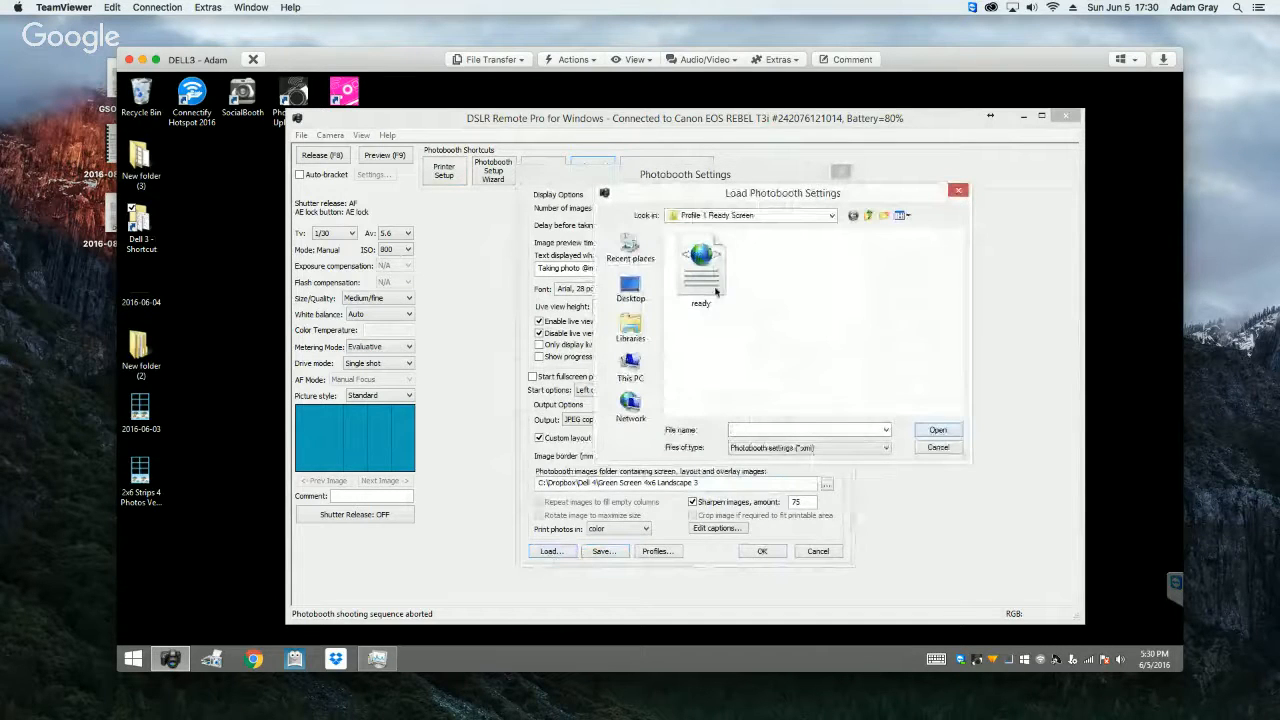
left_click(701, 262)
left_click(936, 431)
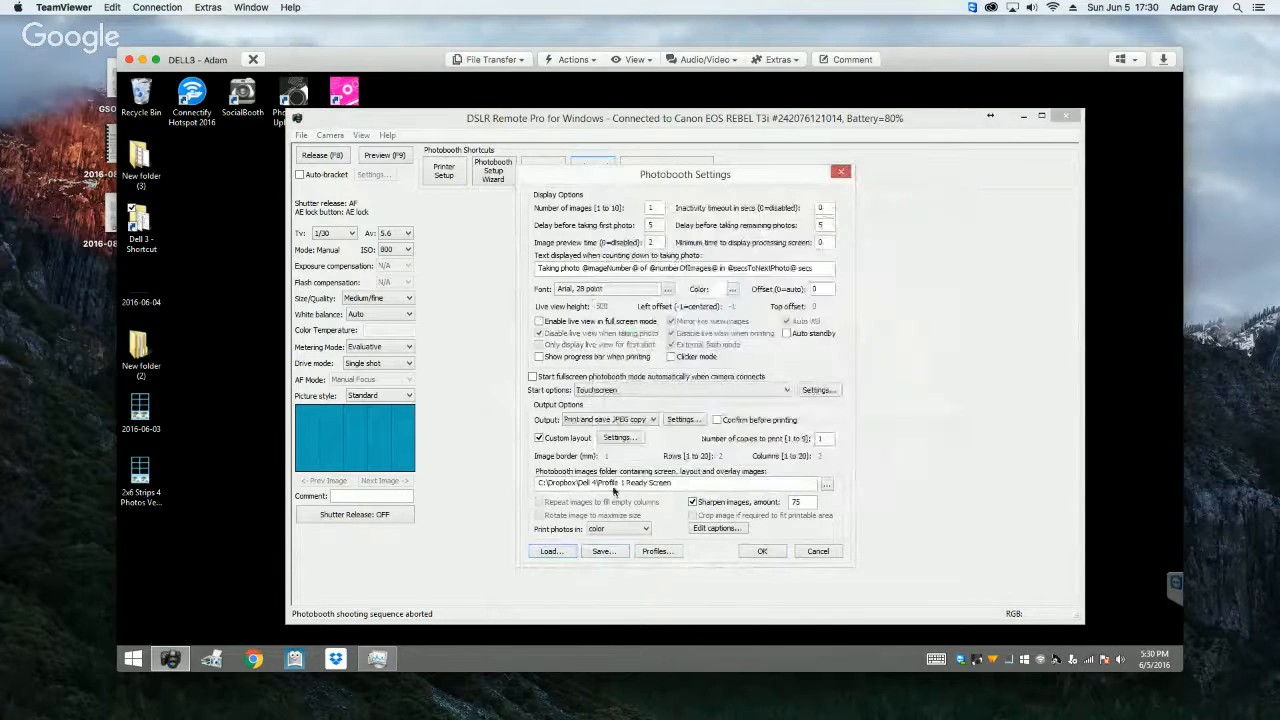
left_click(760, 552)
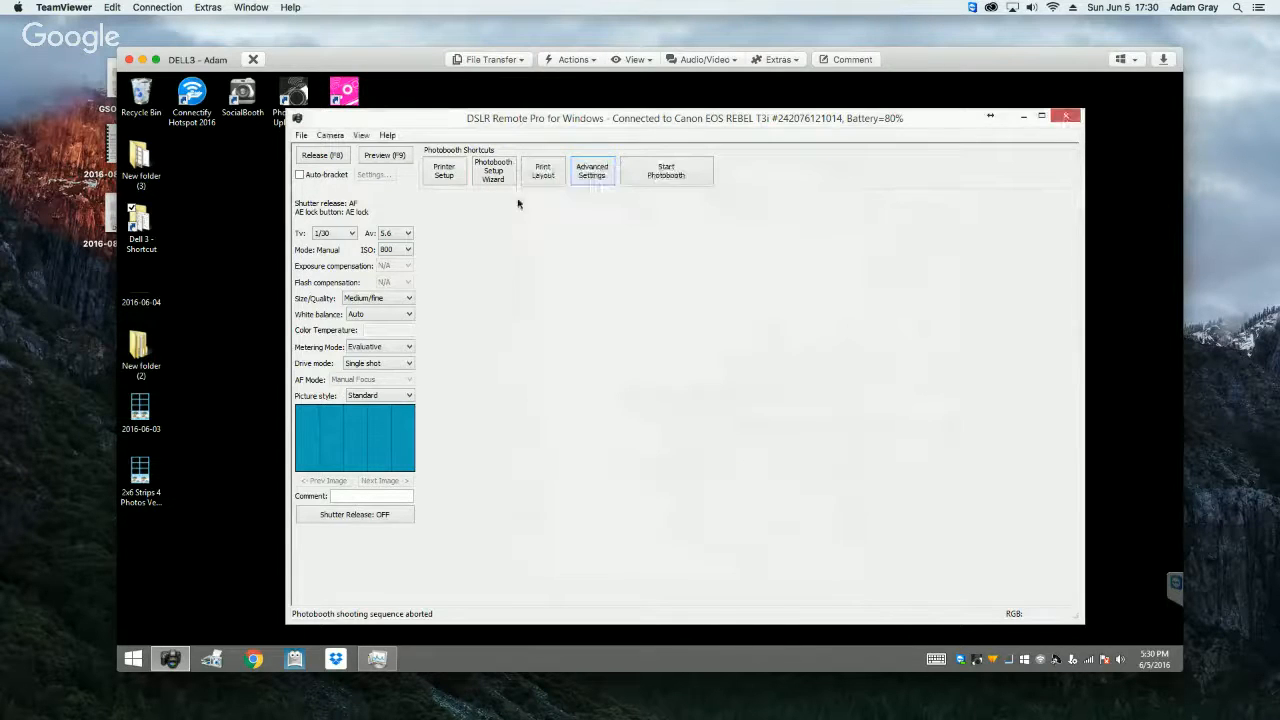
Step: Open the printer setup and check in Devices and Printers which HiTi P510L copy is installed
left_click(446, 173)
left_click(634, 311)
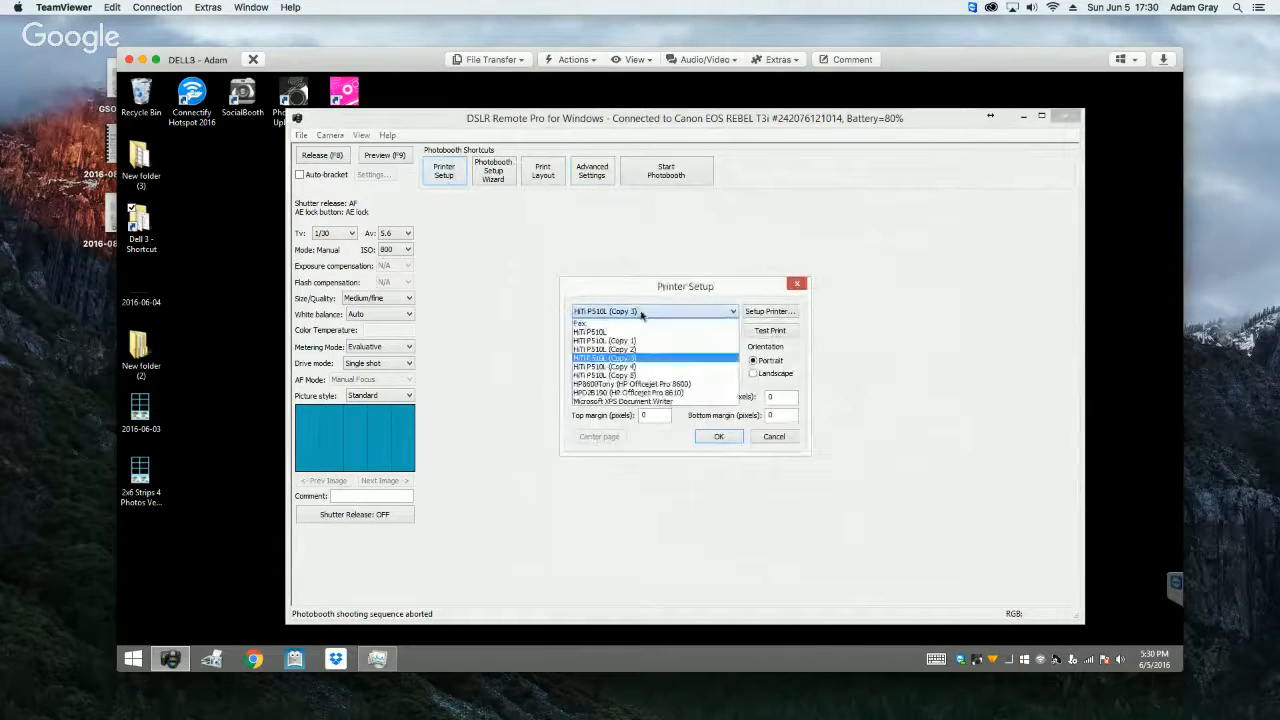
left_click(642, 355)
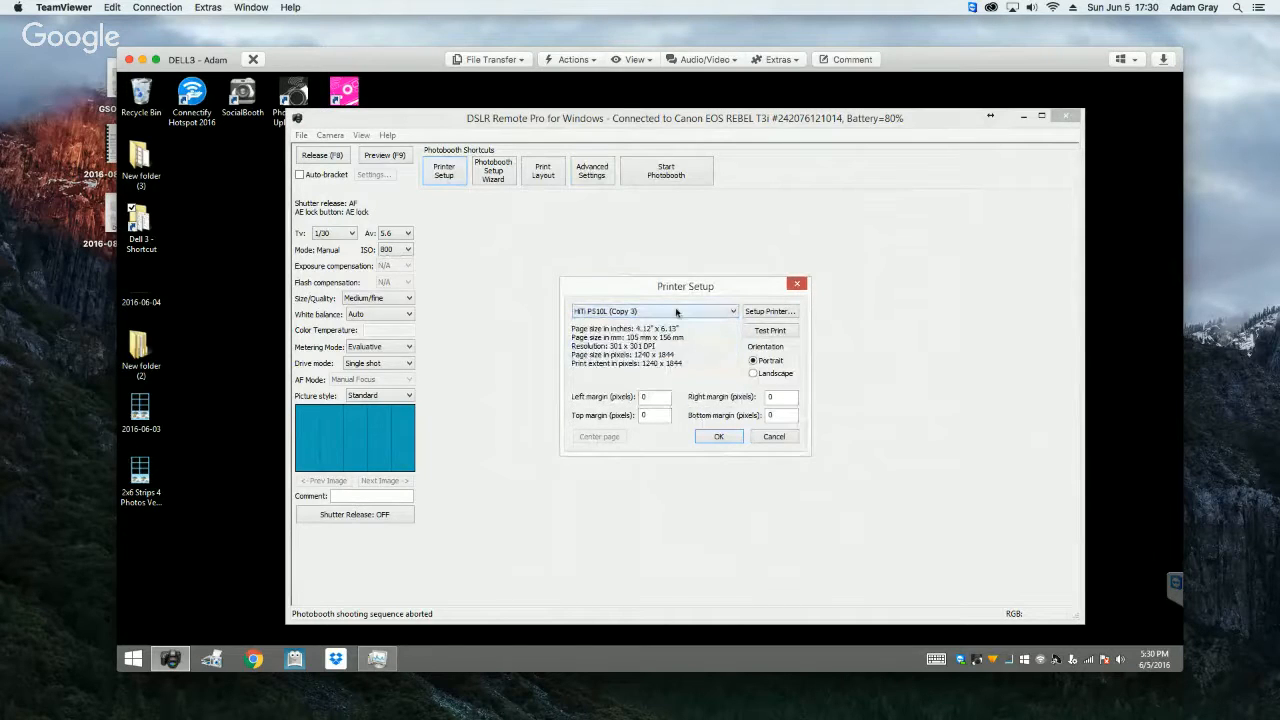
left_click(676, 313)
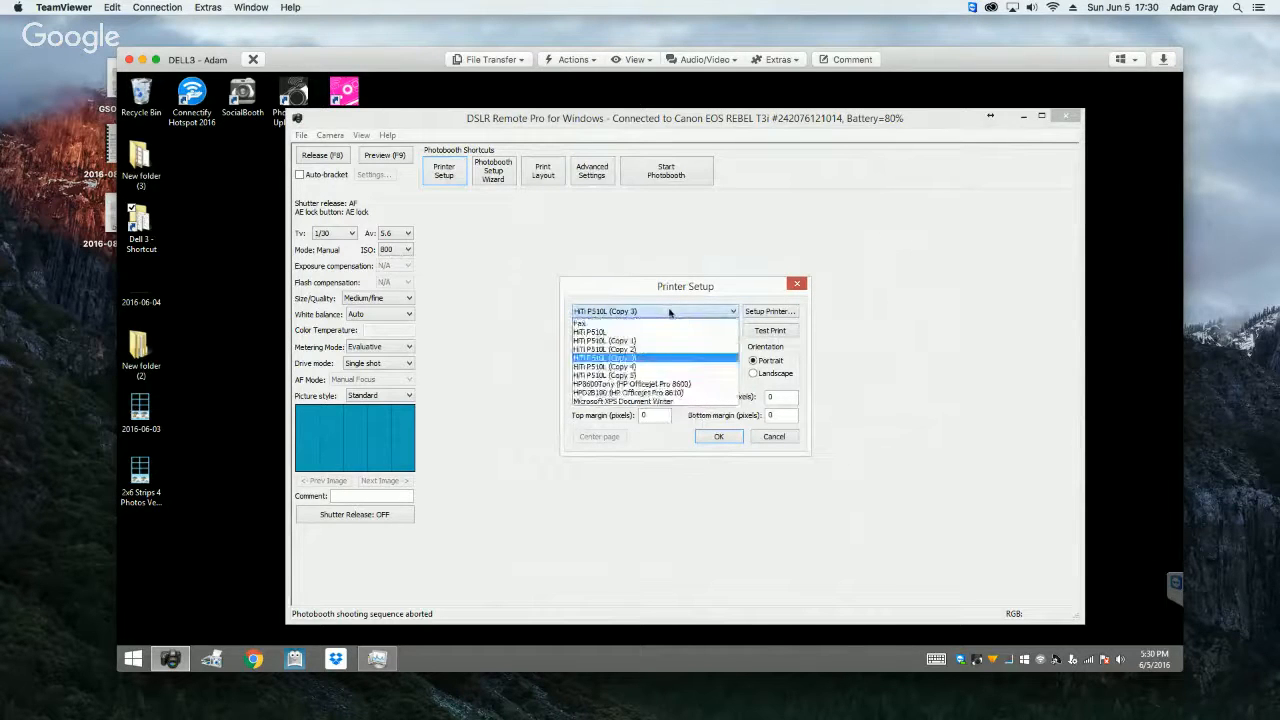
left_click(212, 660)
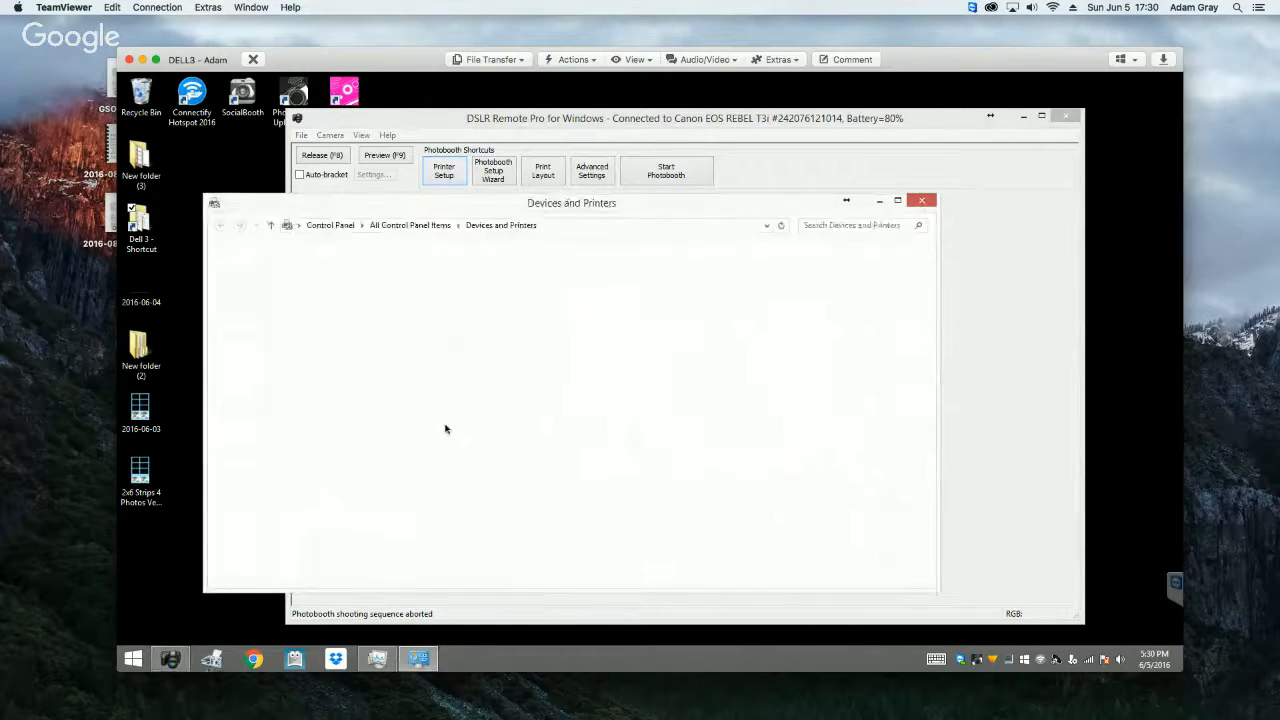
scroll(443, 426, "down", 1)
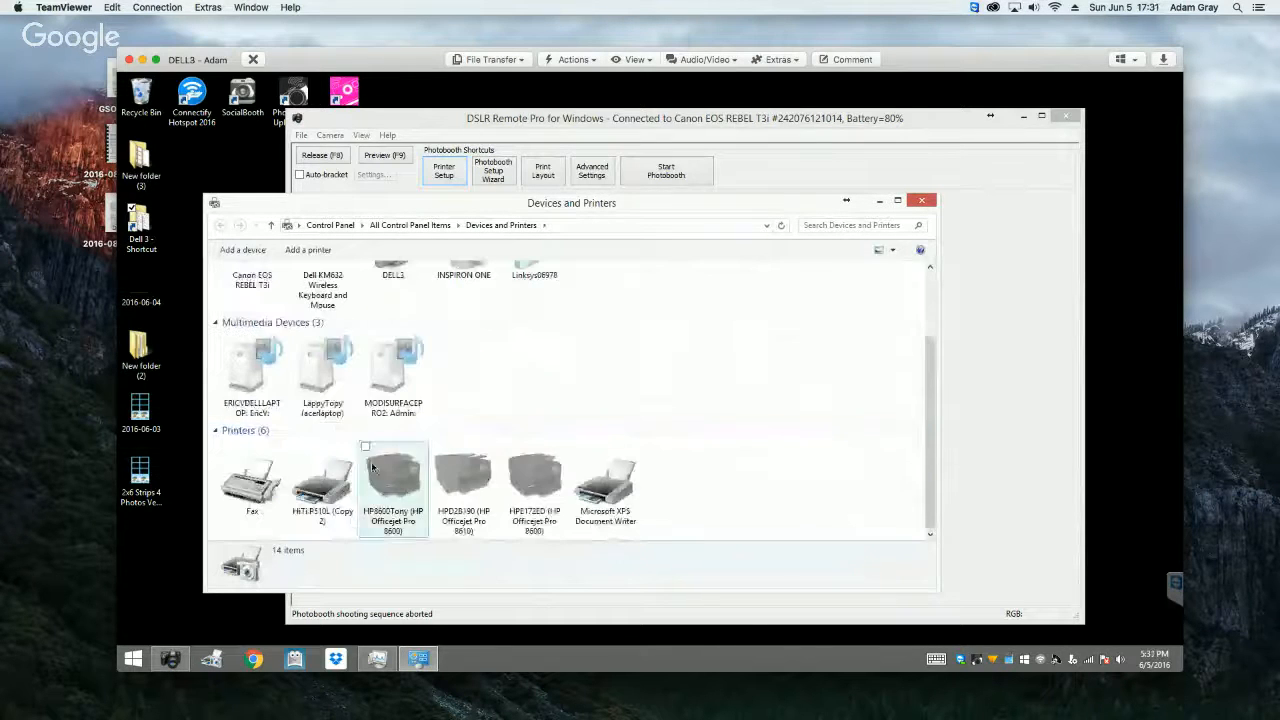
left_click(340, 485)
left_click(879, 201)
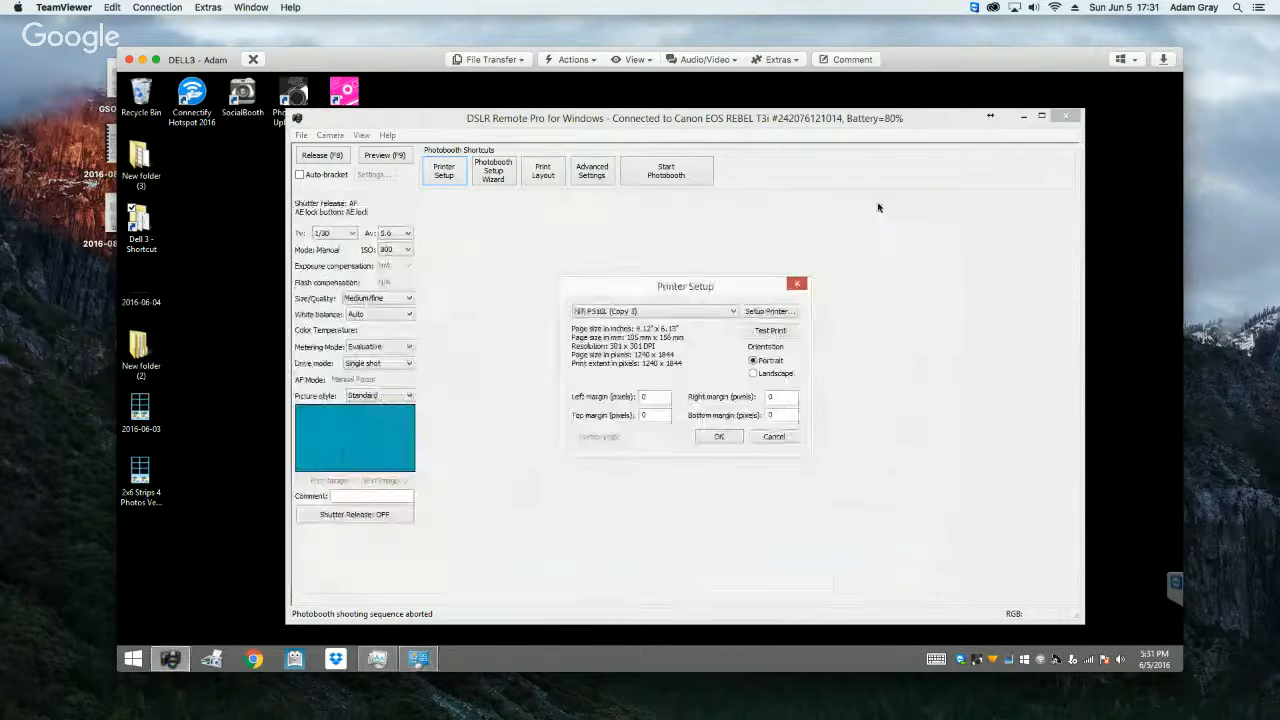
Step: Select HiTi P510L (Copy 2) as the printer again and accept the printer setup
left_click(676, 311)
left_click(652, 346)
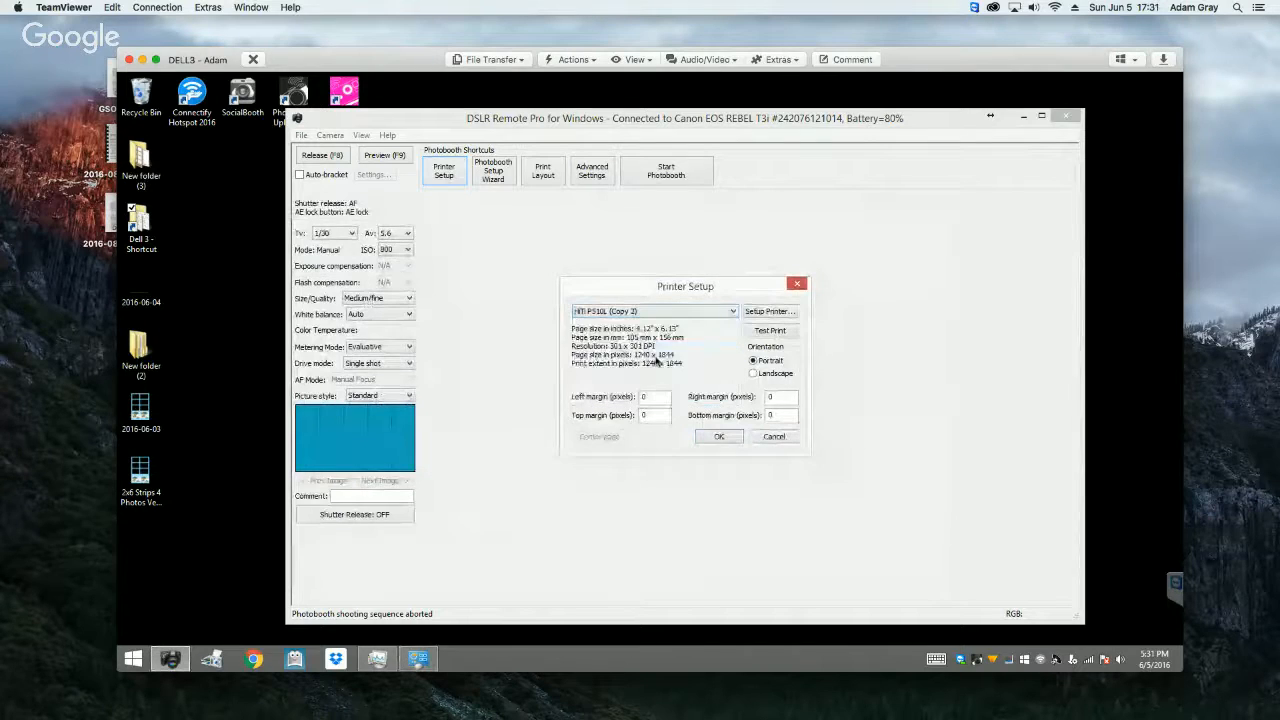
left_click(718, 437)
Step: Save the photobooth settings together with the printer settings, replacing the ready file in Profile 1 Ready Screen
left_click(598, 178)
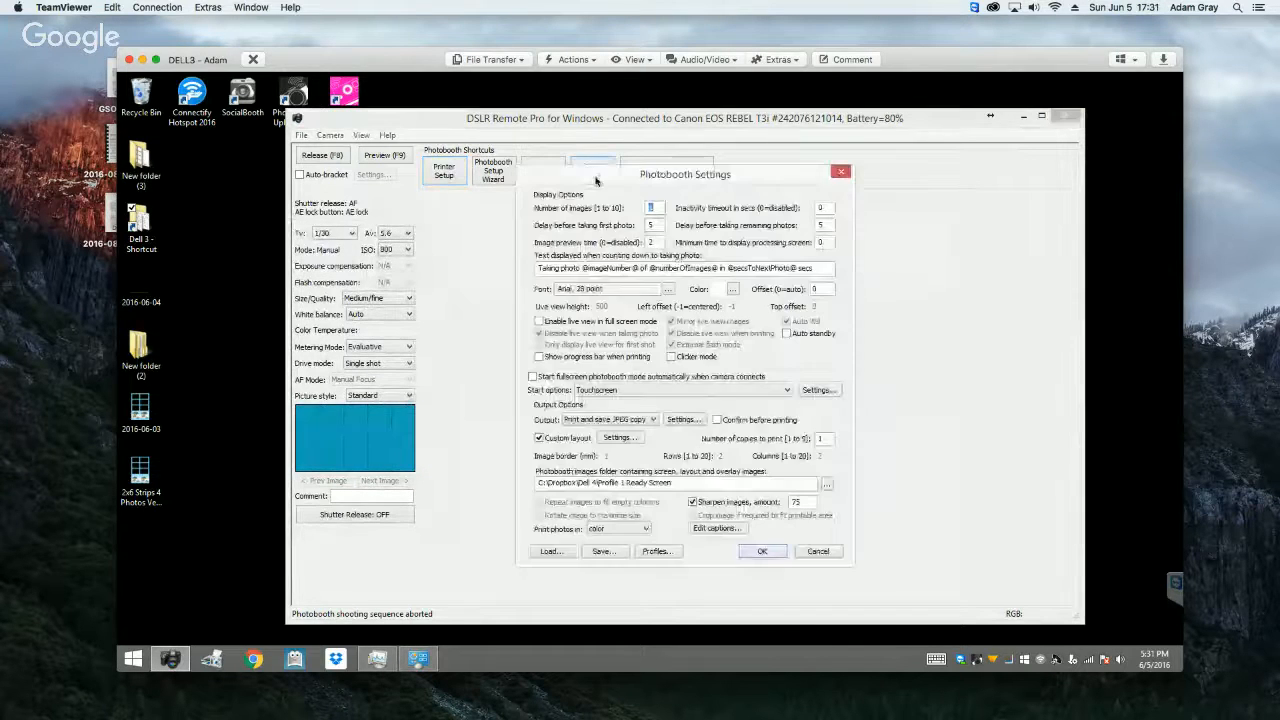
left_click(603, 551)
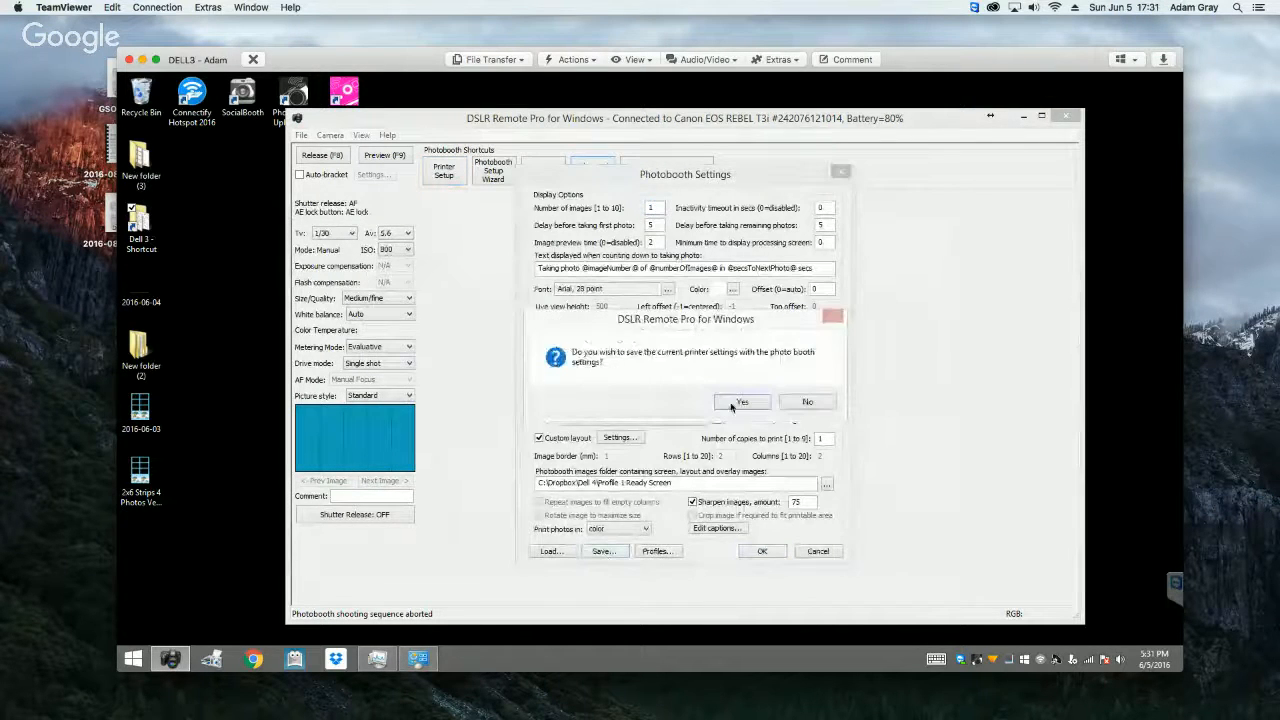
left_click(733, 404)
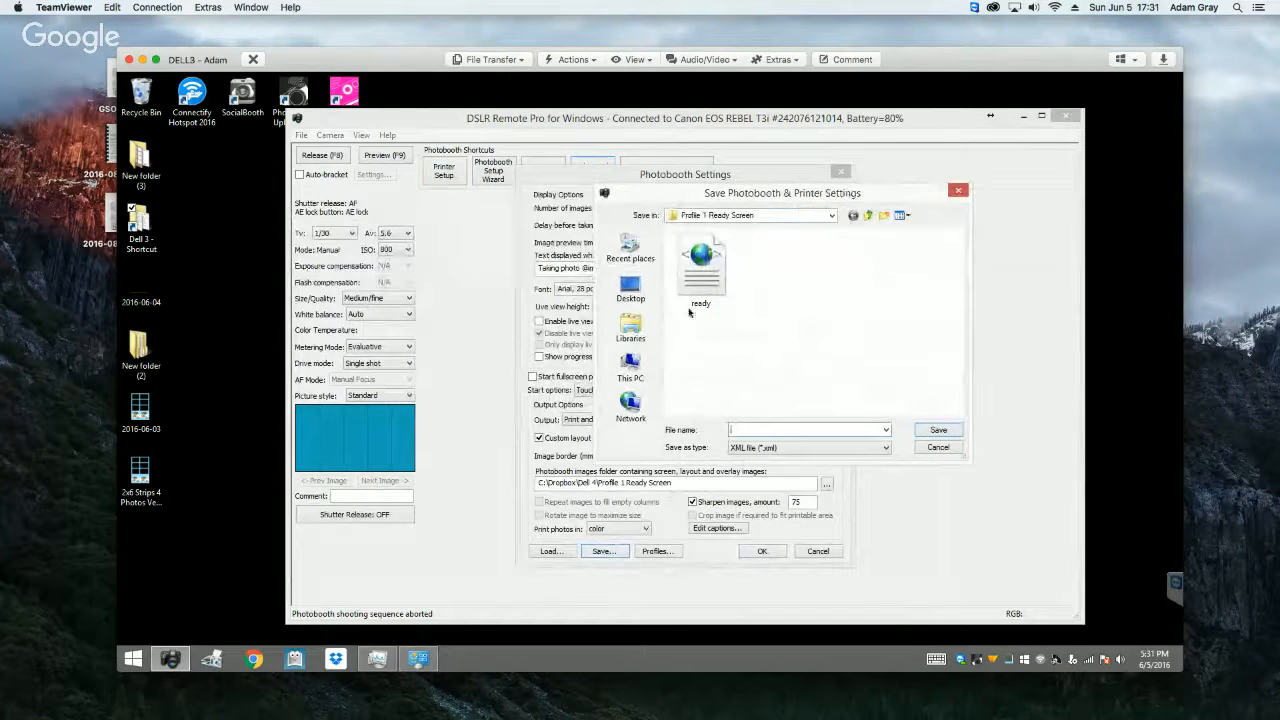
left_click(709, 274)
left_click(933, 432)
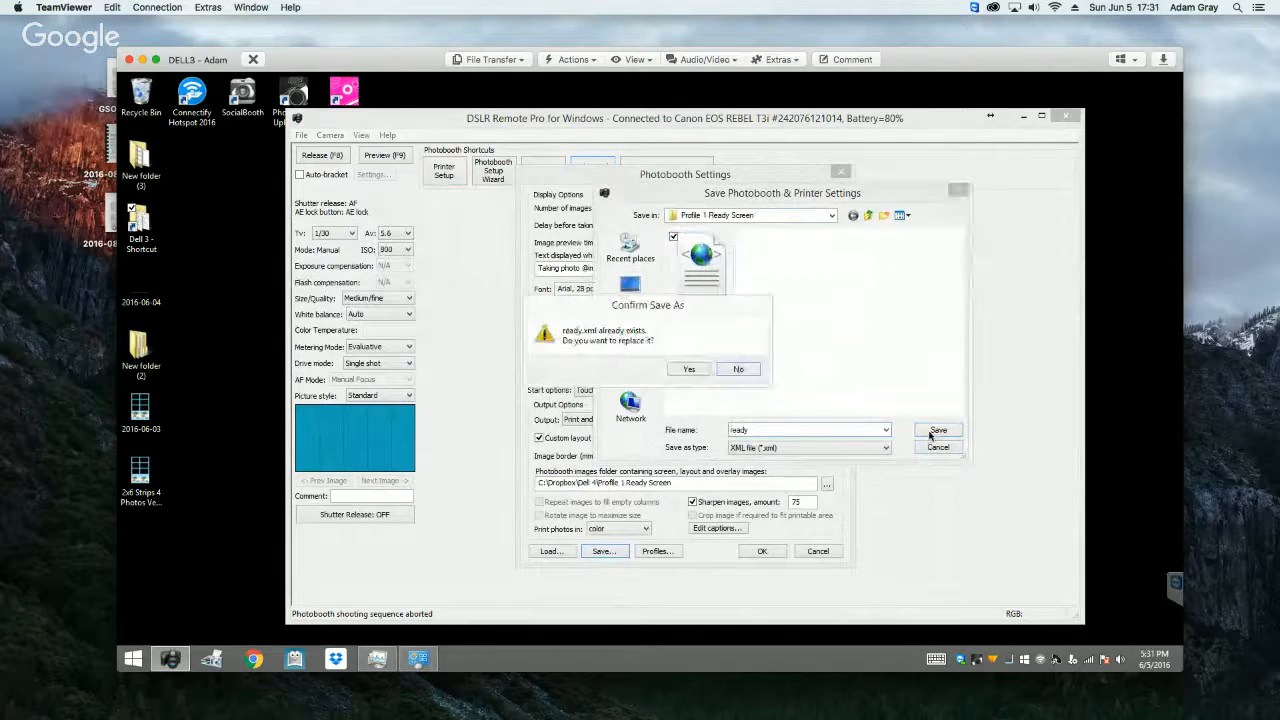
left_click(690, 369)
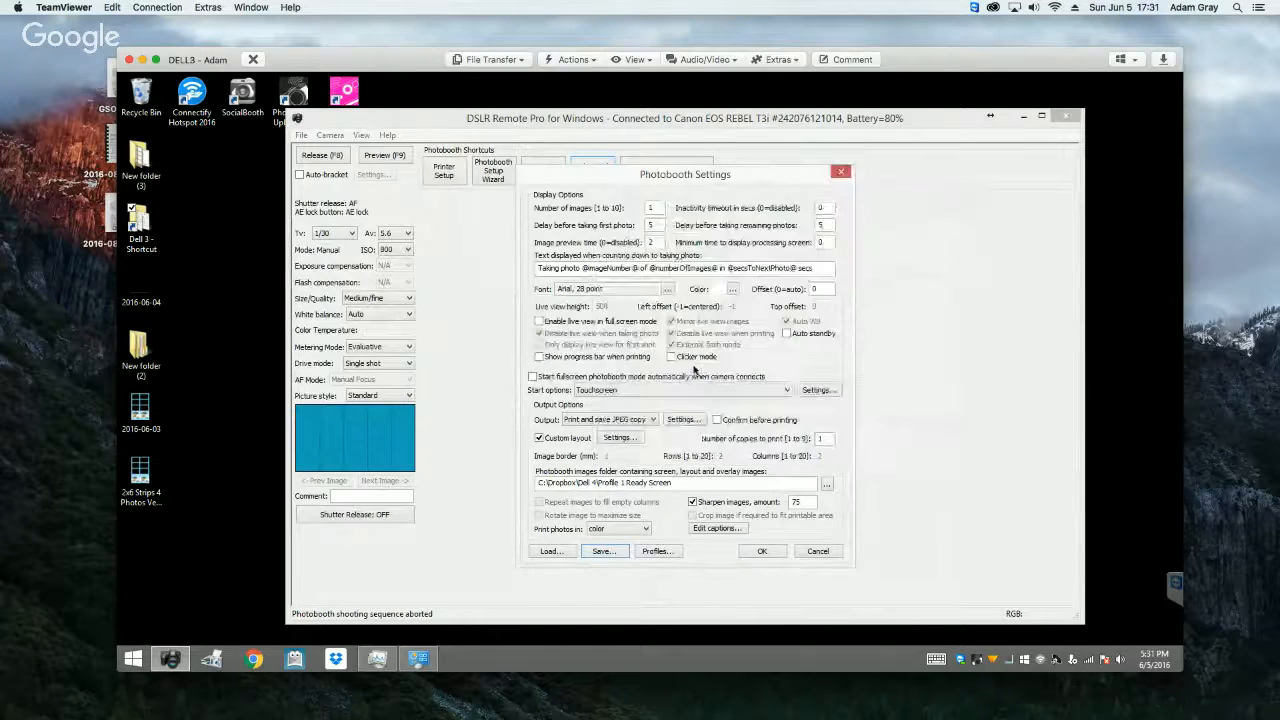
Step: Review the ready screen profile's custom layout and its touchscreen areas, and accept the photobooth settings
left_click(617, 438)
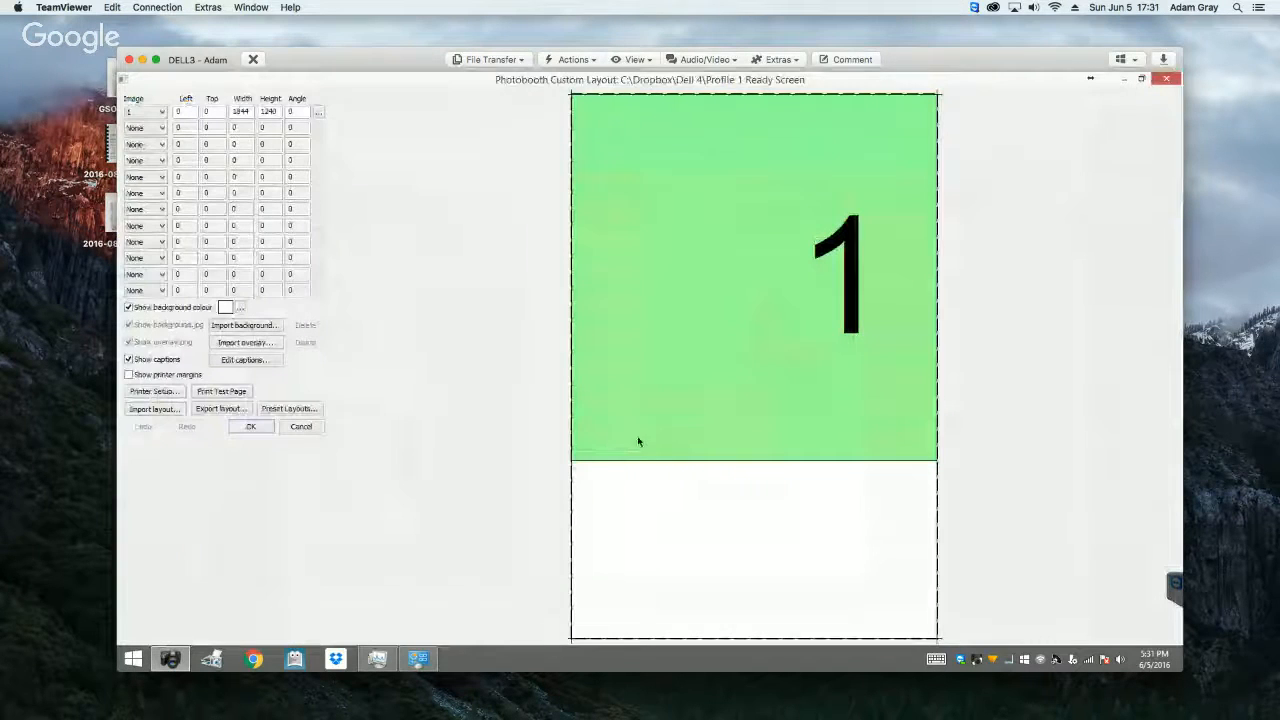
left_click(301, 427)
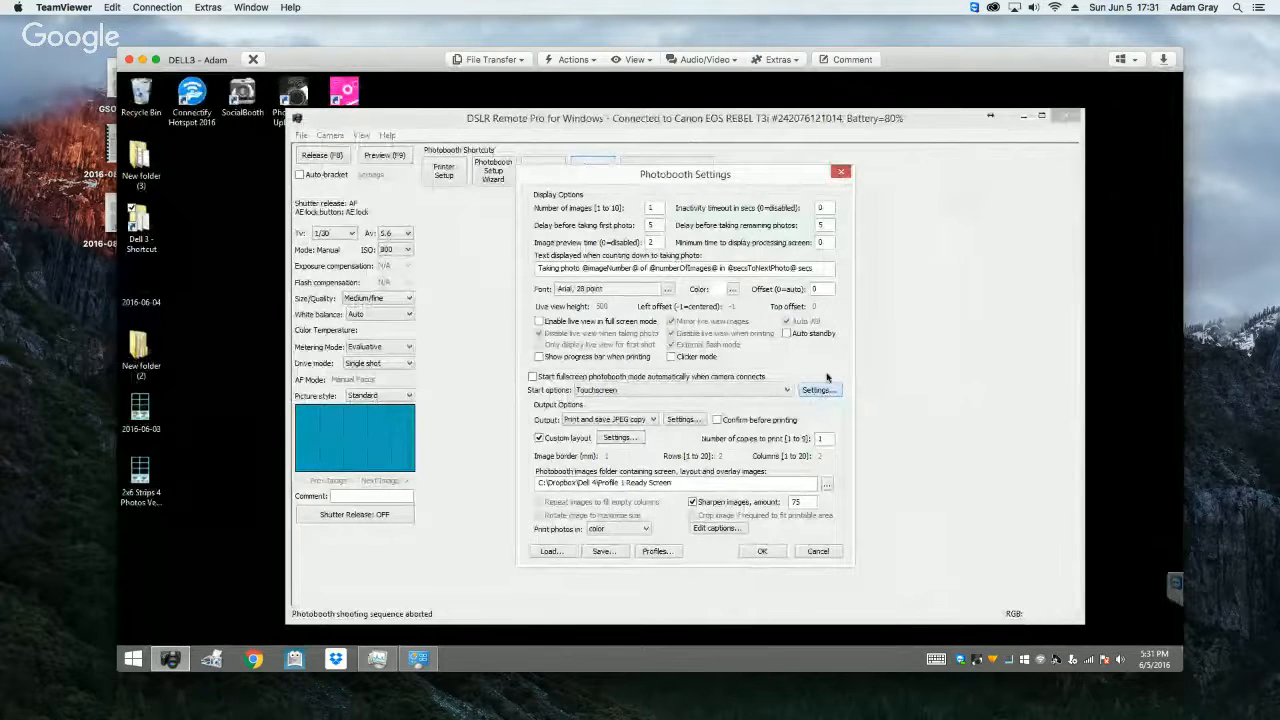
left_click(818, 390)
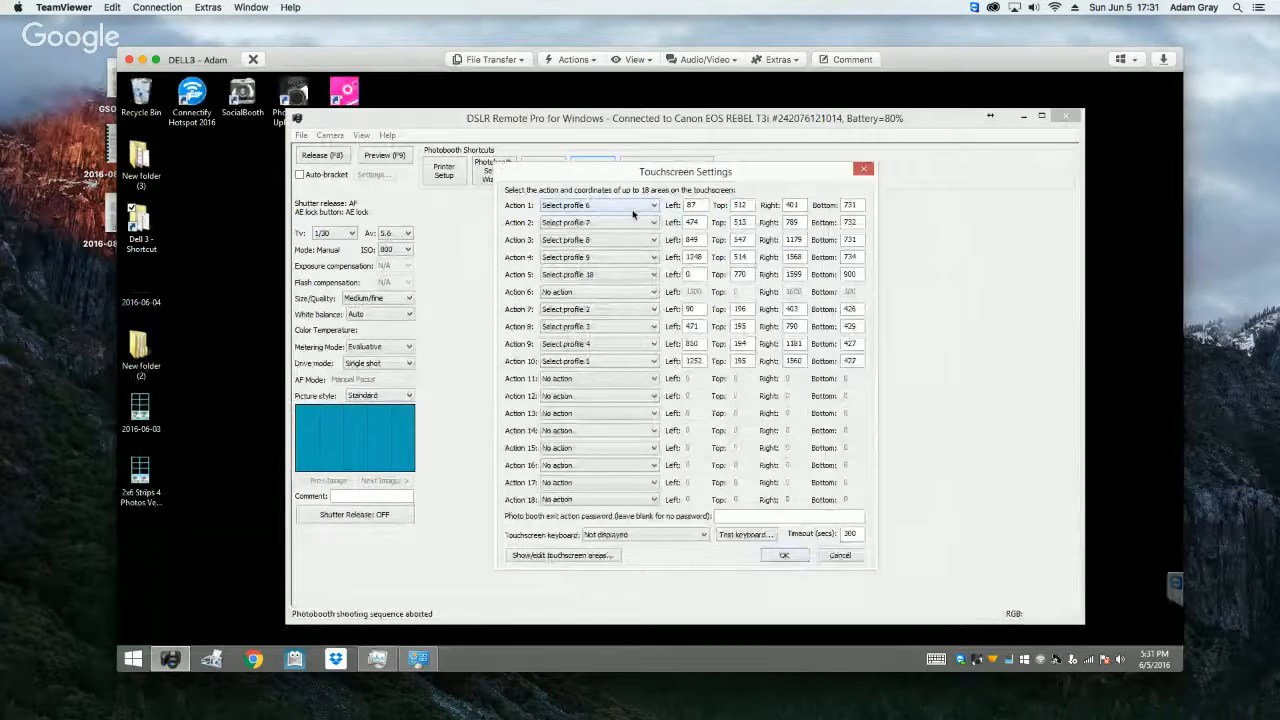
left_click(598, 556)
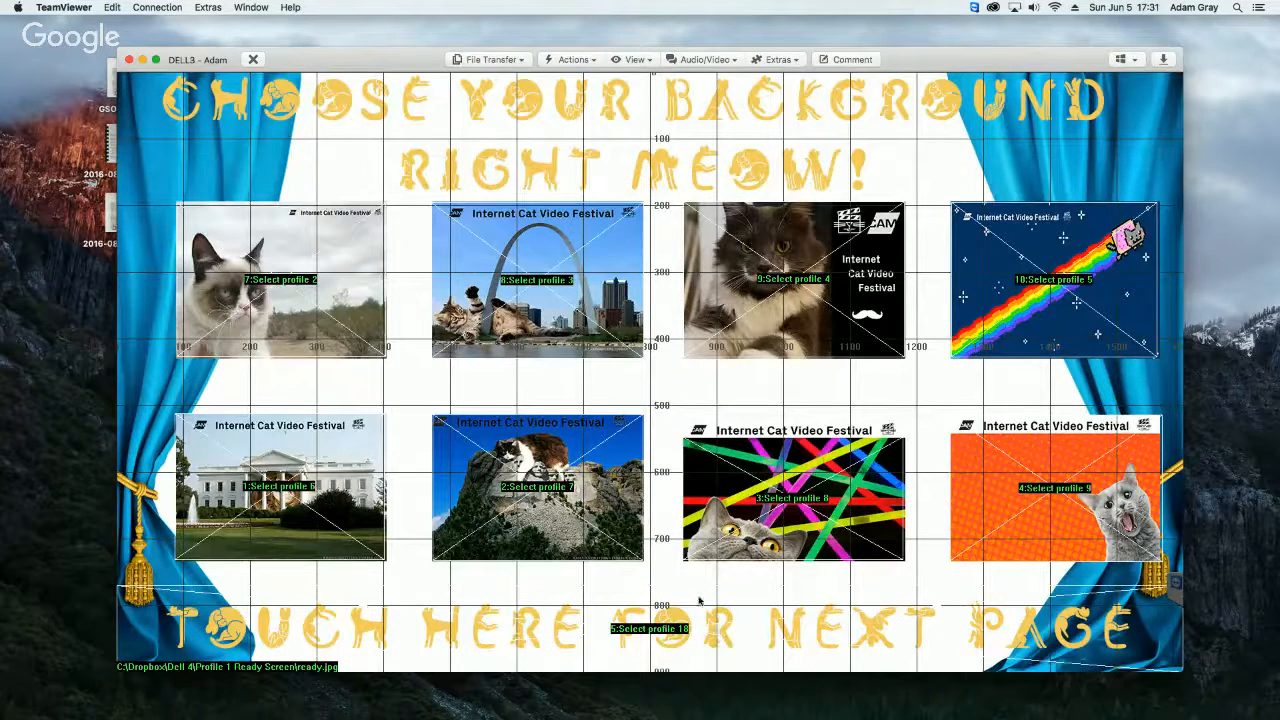
right_click(697, 421)
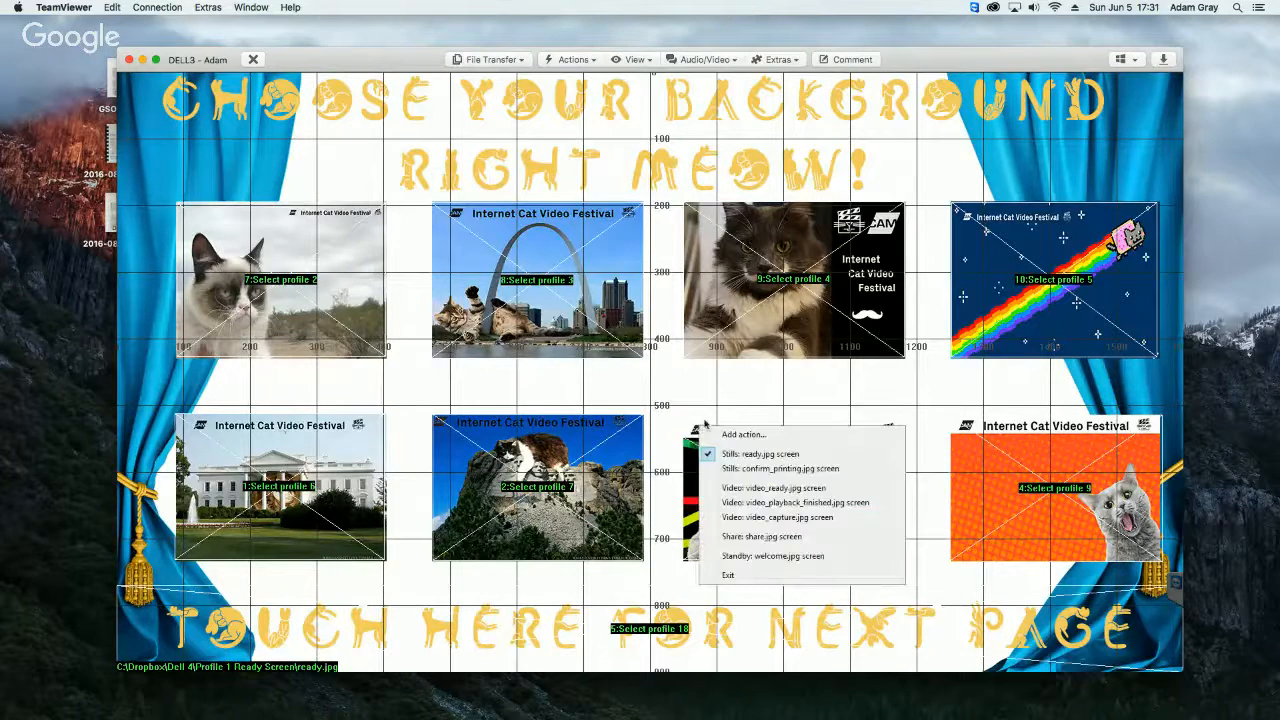
left_click(741, 573)
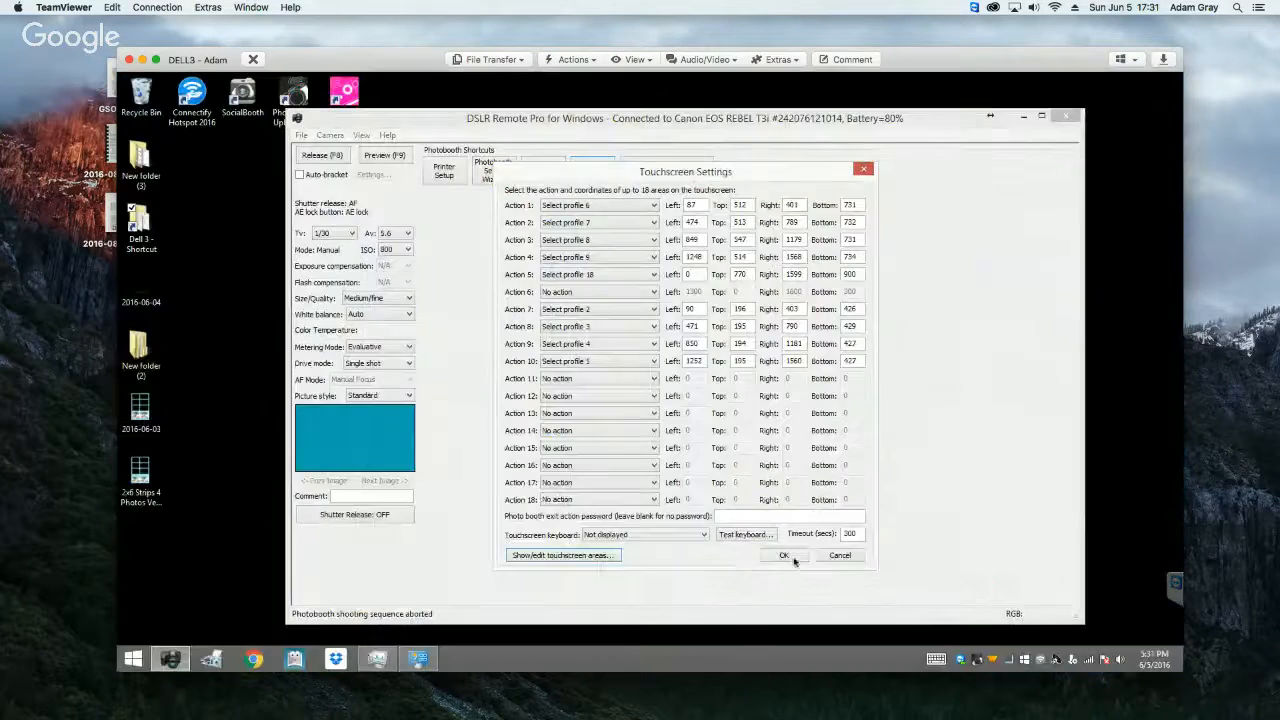
left_click(790, 557)
left_click(762, 551)
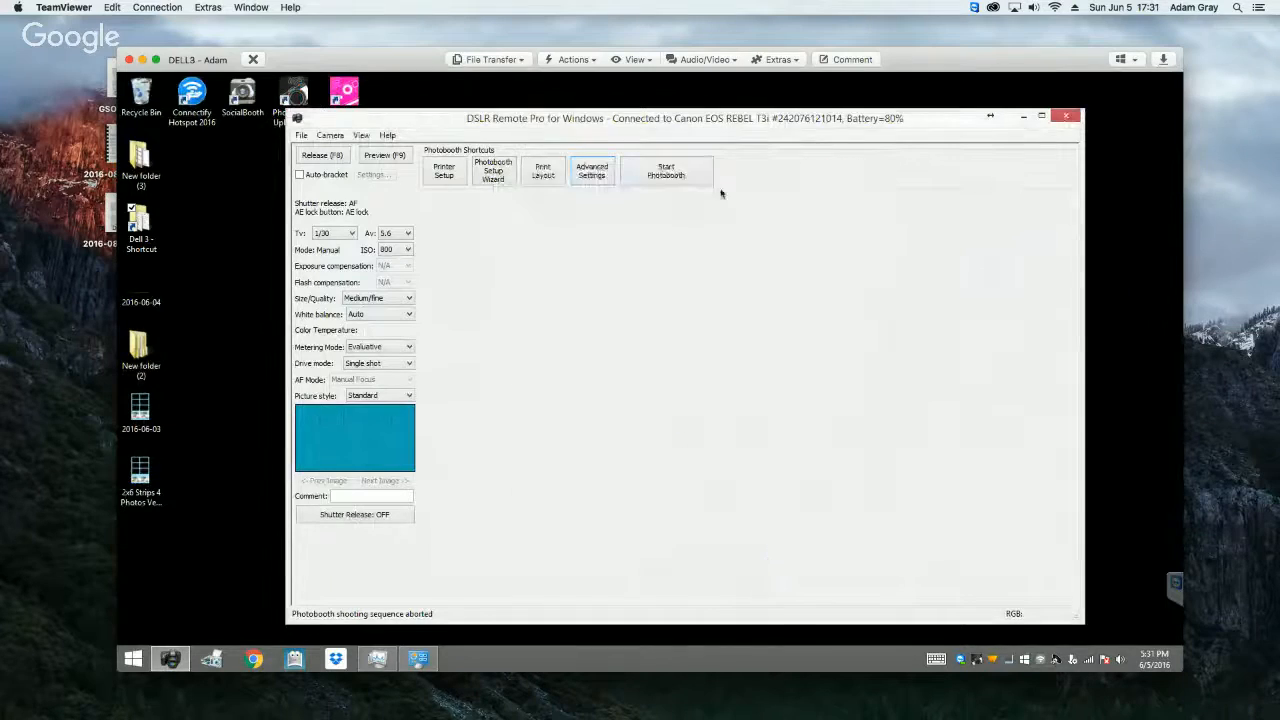
Step: Start the photobooth to view the background selection screen, and exit it
left_click(690, 177)
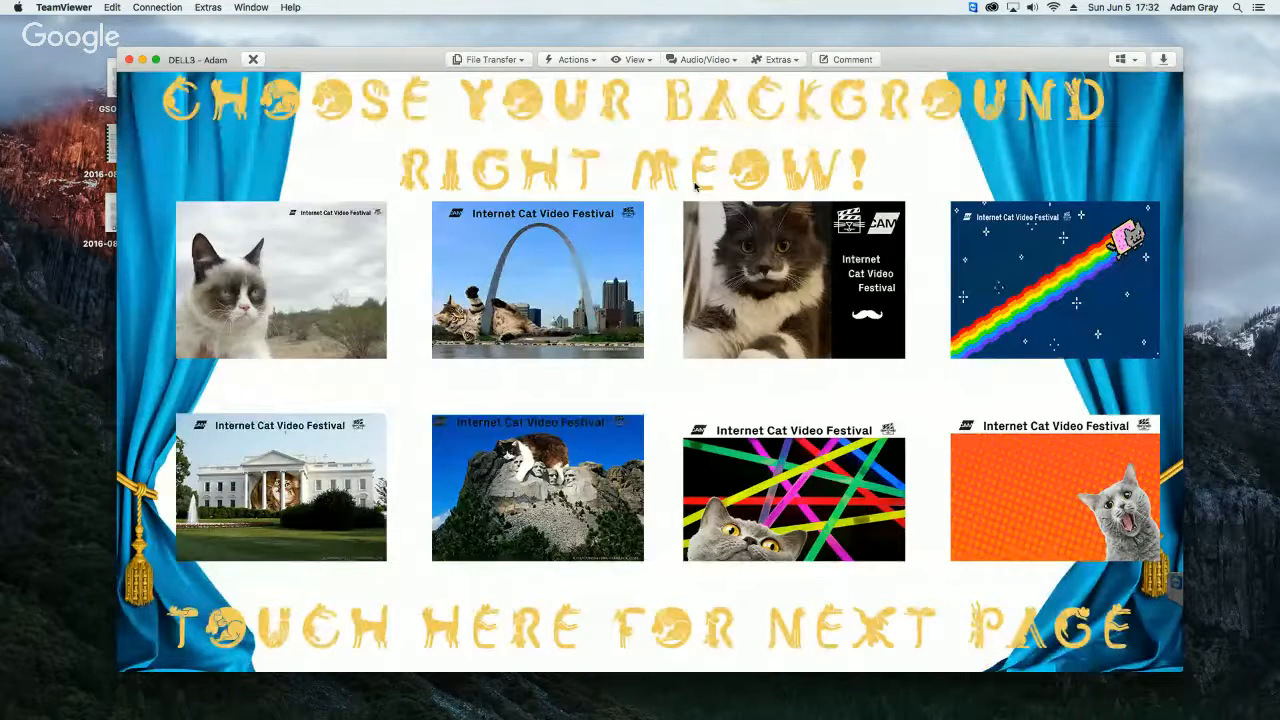
key("Escape")
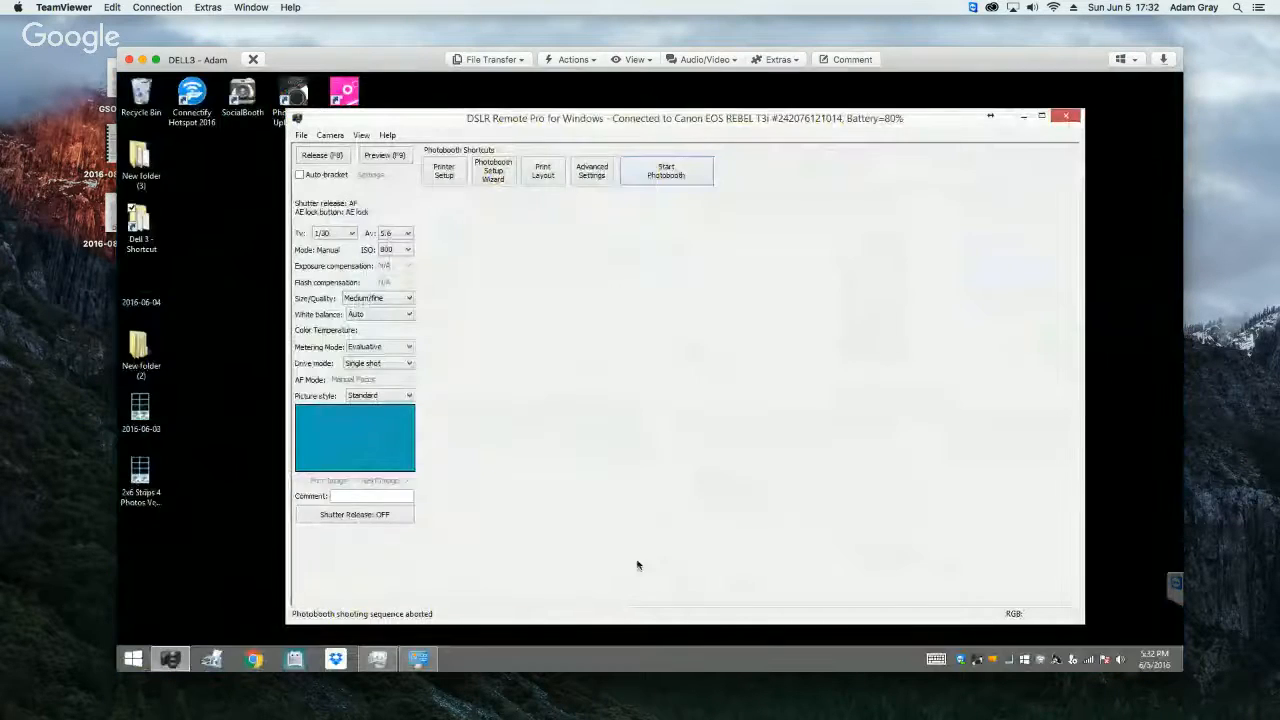
Step: Check the settings file path assigned to Profile 18 in the photobooth profiles, and cancel the settings
left_click(591, 178)
left_click(656, 551)
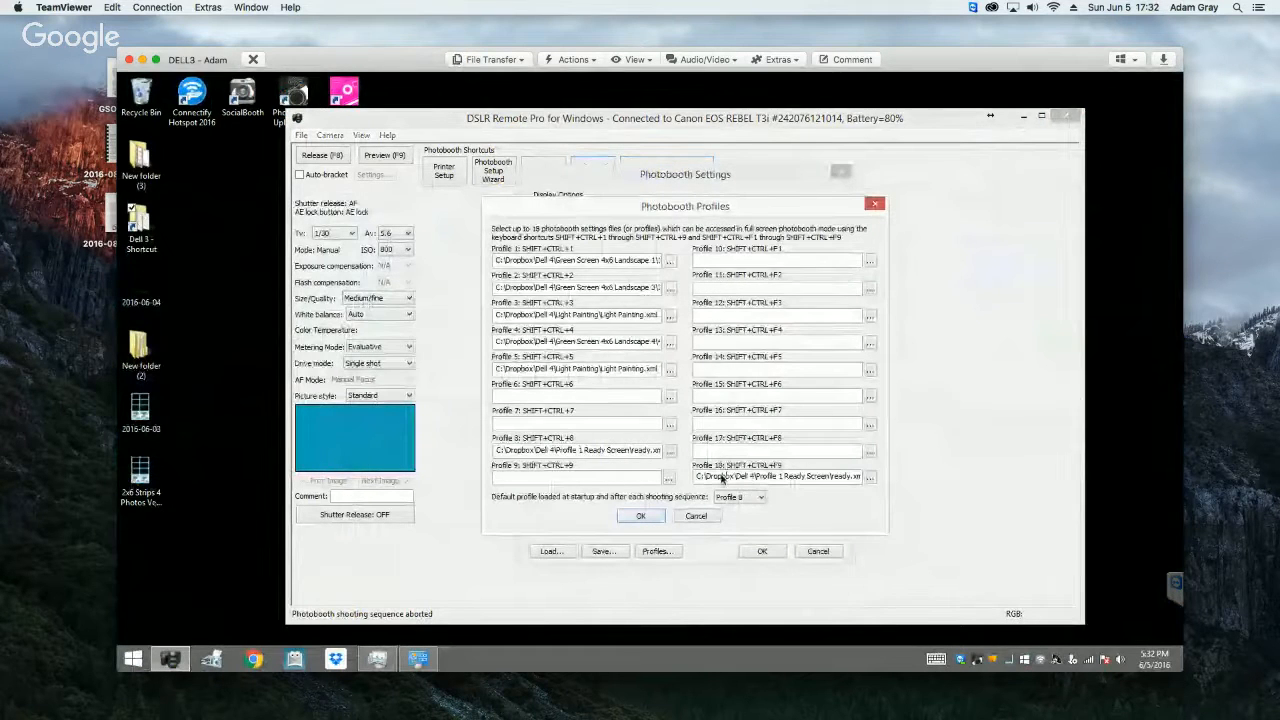
left_click_drag(716, 478, 884, 483)
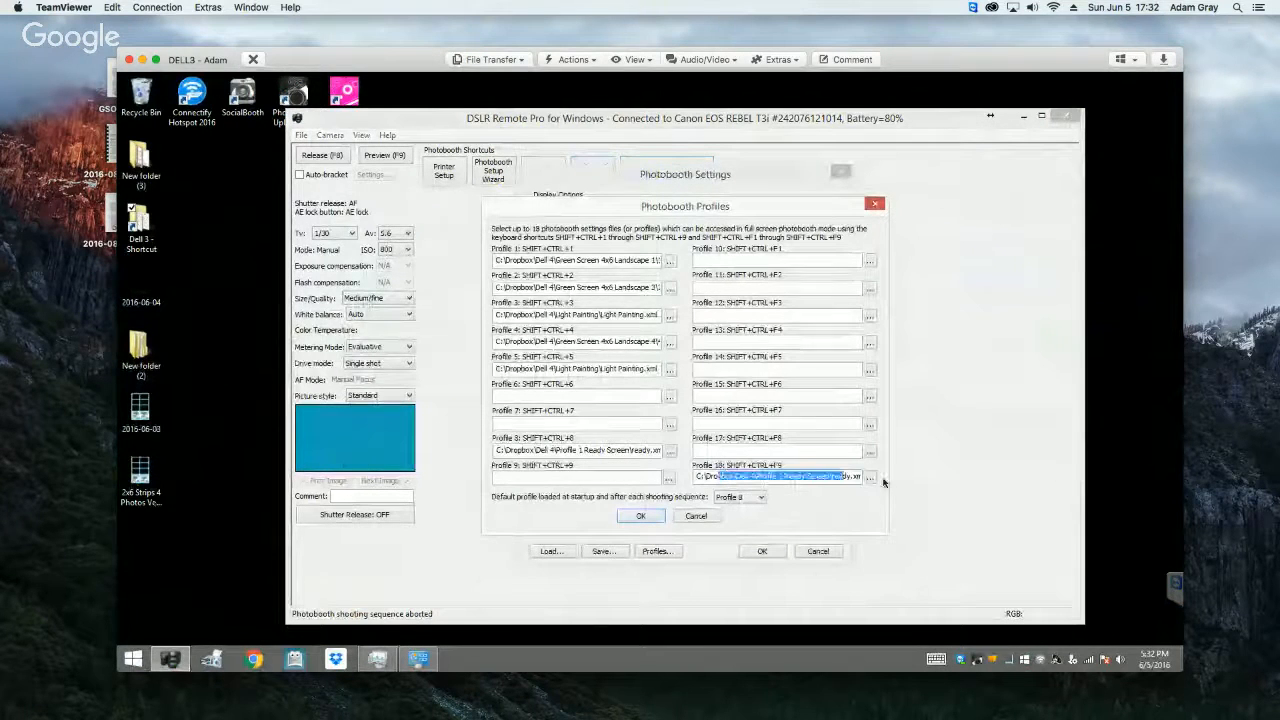
left_click(696, 518)
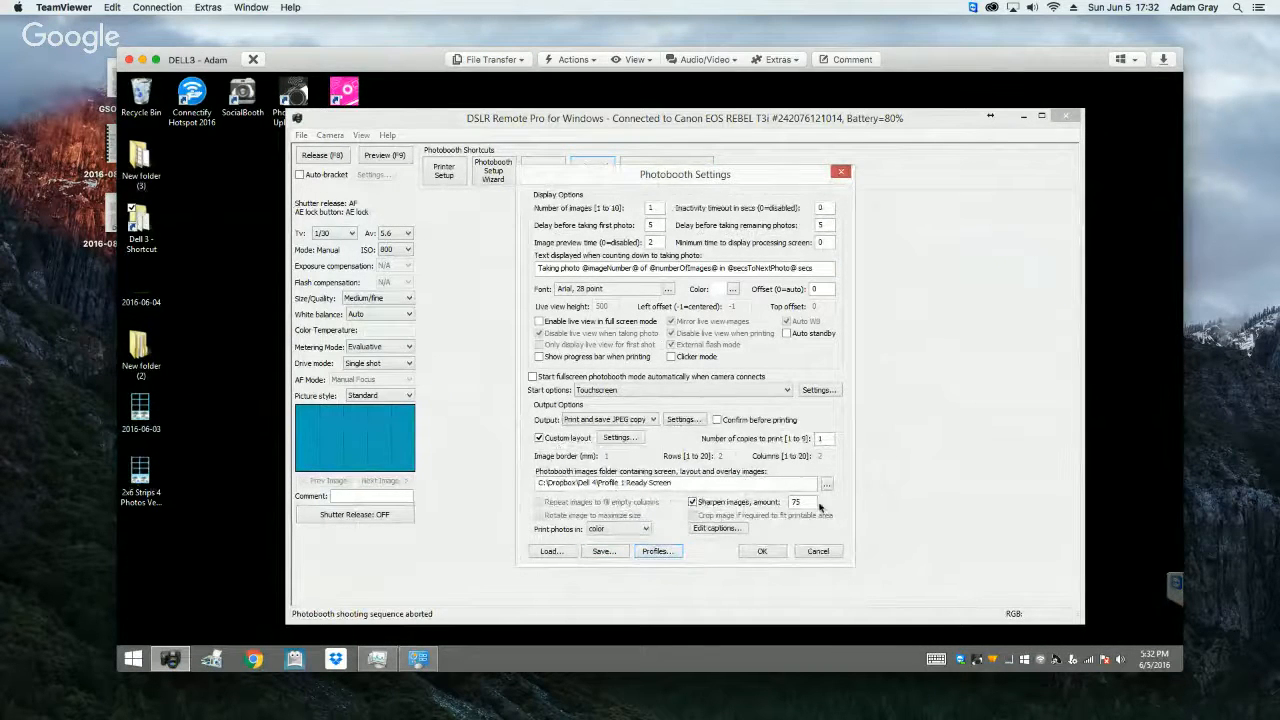
left_click(816, 552)
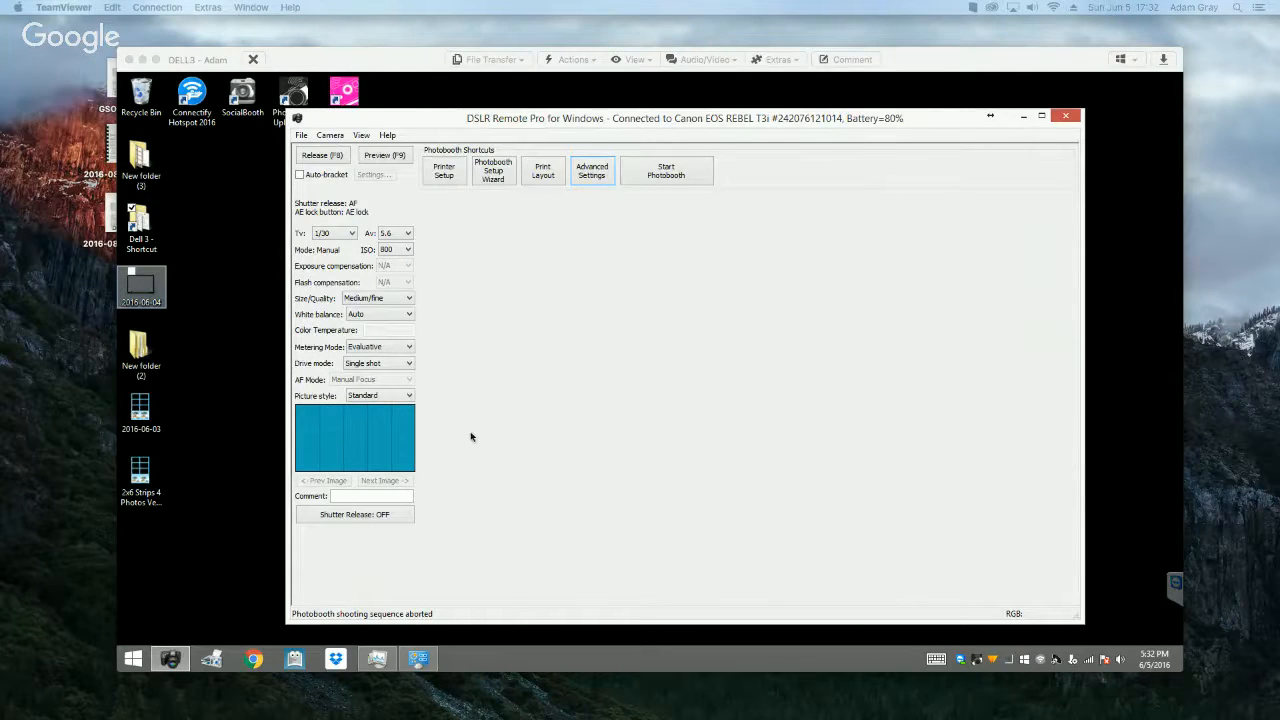
Step: Open facebook.com in Chrome and view the D.I.Y. Photo Booth Idea Sharing group from its notification
left_click(253, 658)
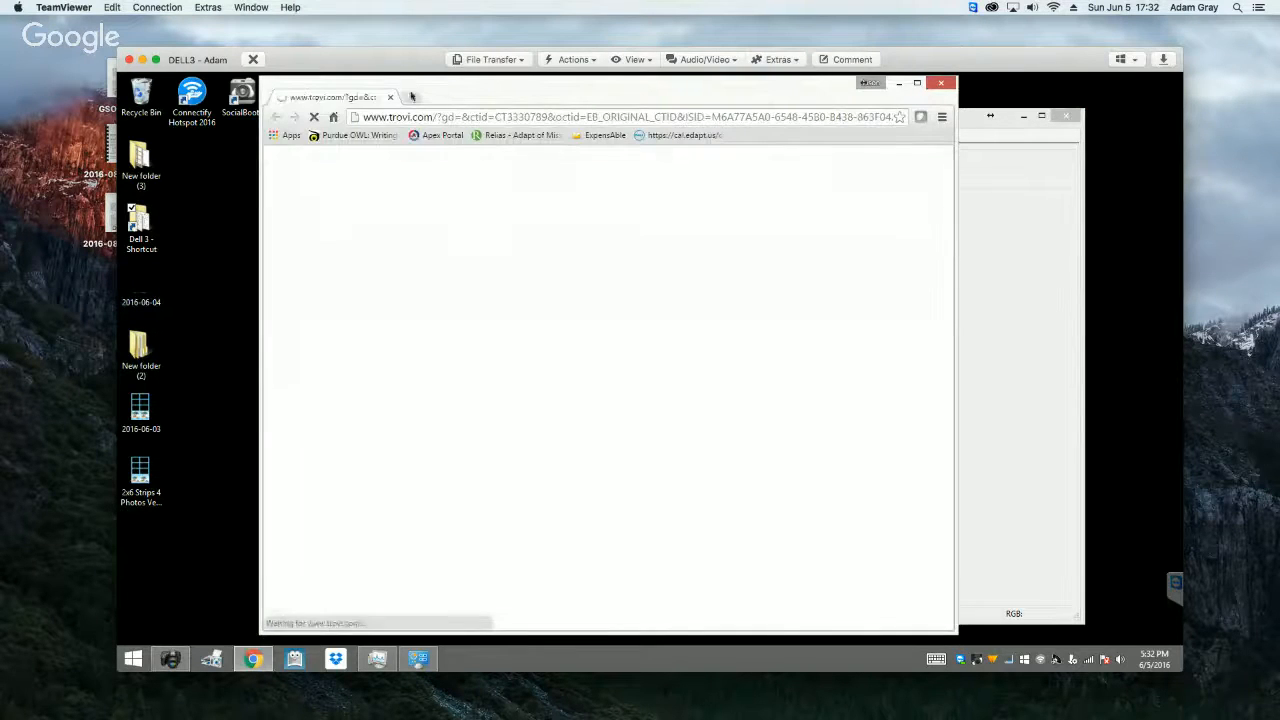
left_click(407, 118)
type("facebook.com")
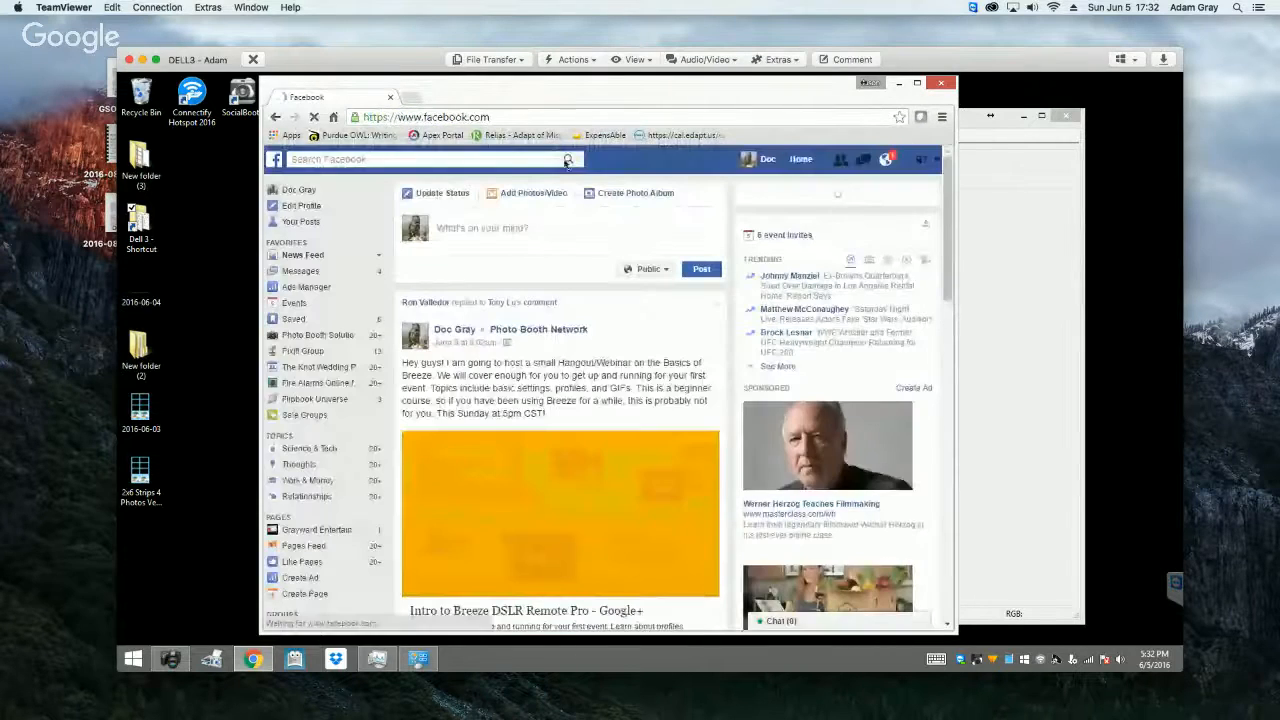
left_click(884, 164)
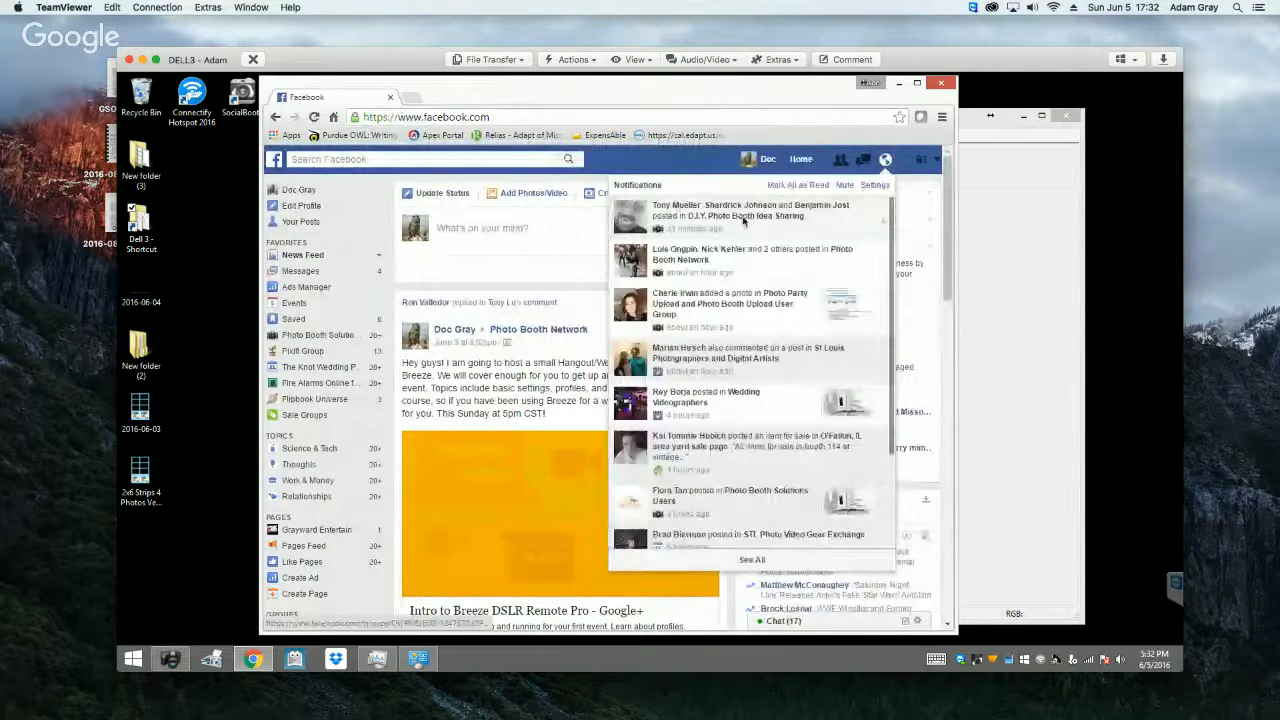
left_click(762, 222)
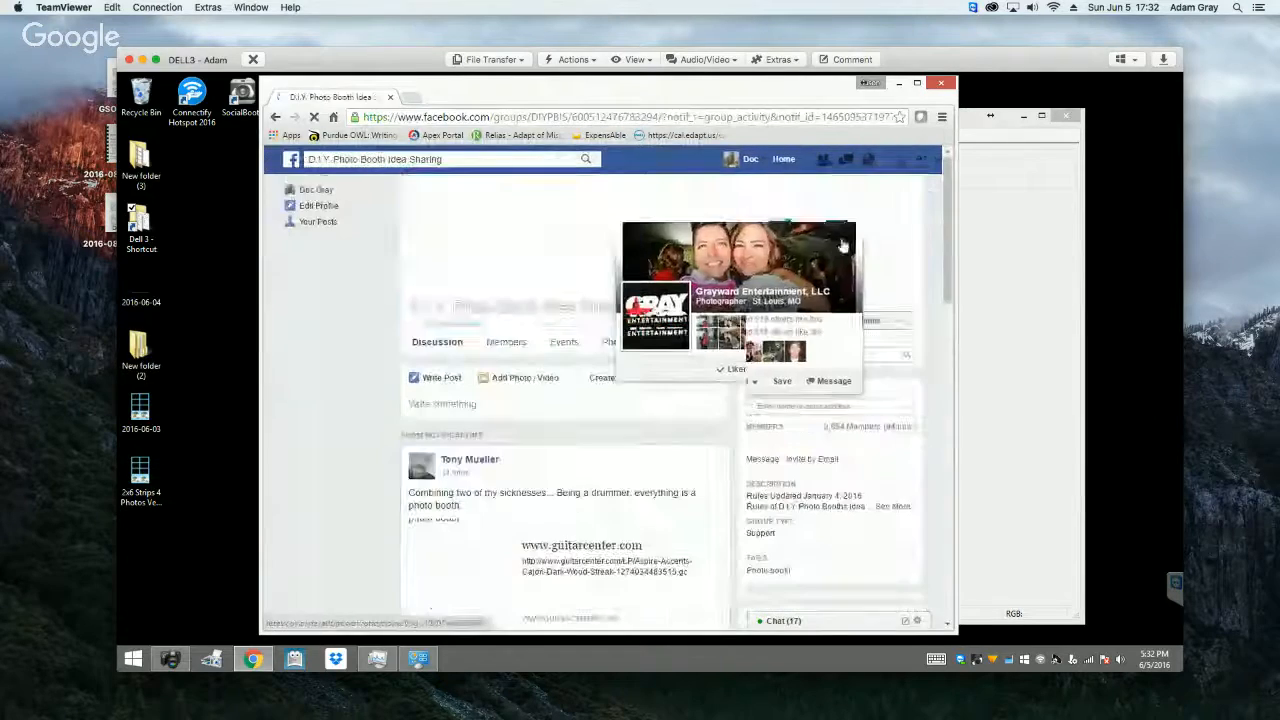
scroll(881, 430, "down", 2)
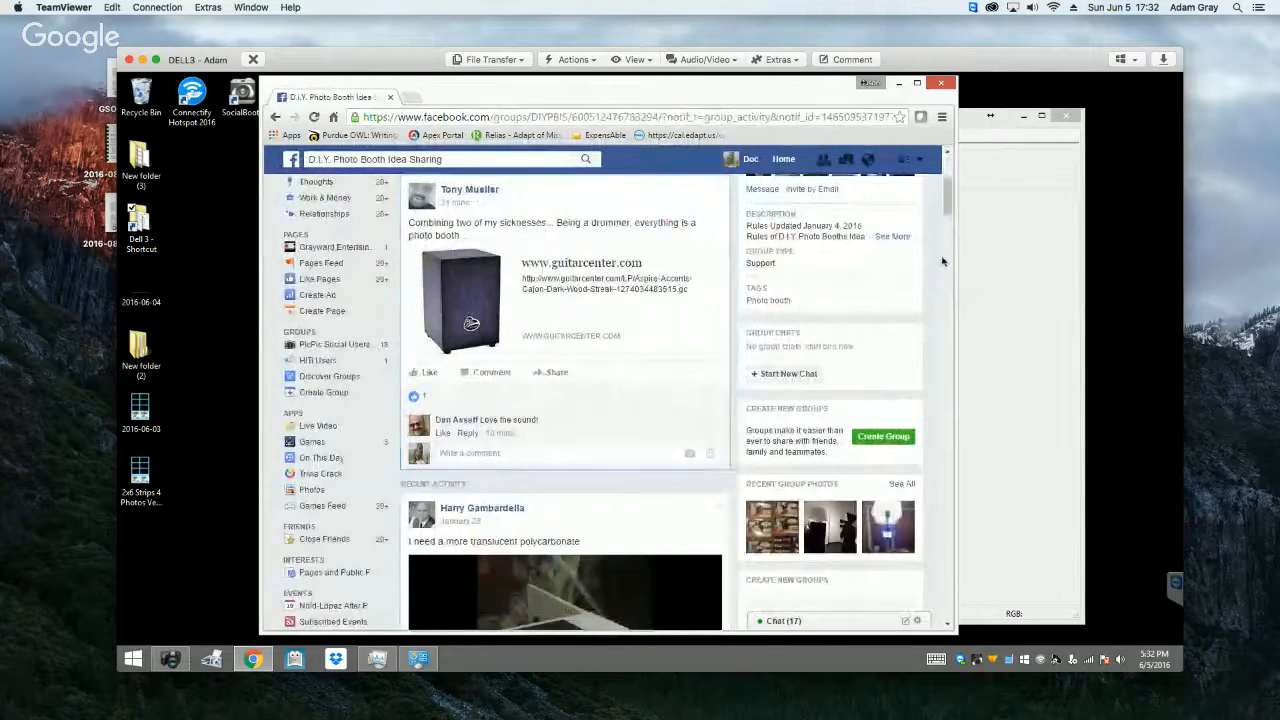
scroll(600, 430, "up", 3)
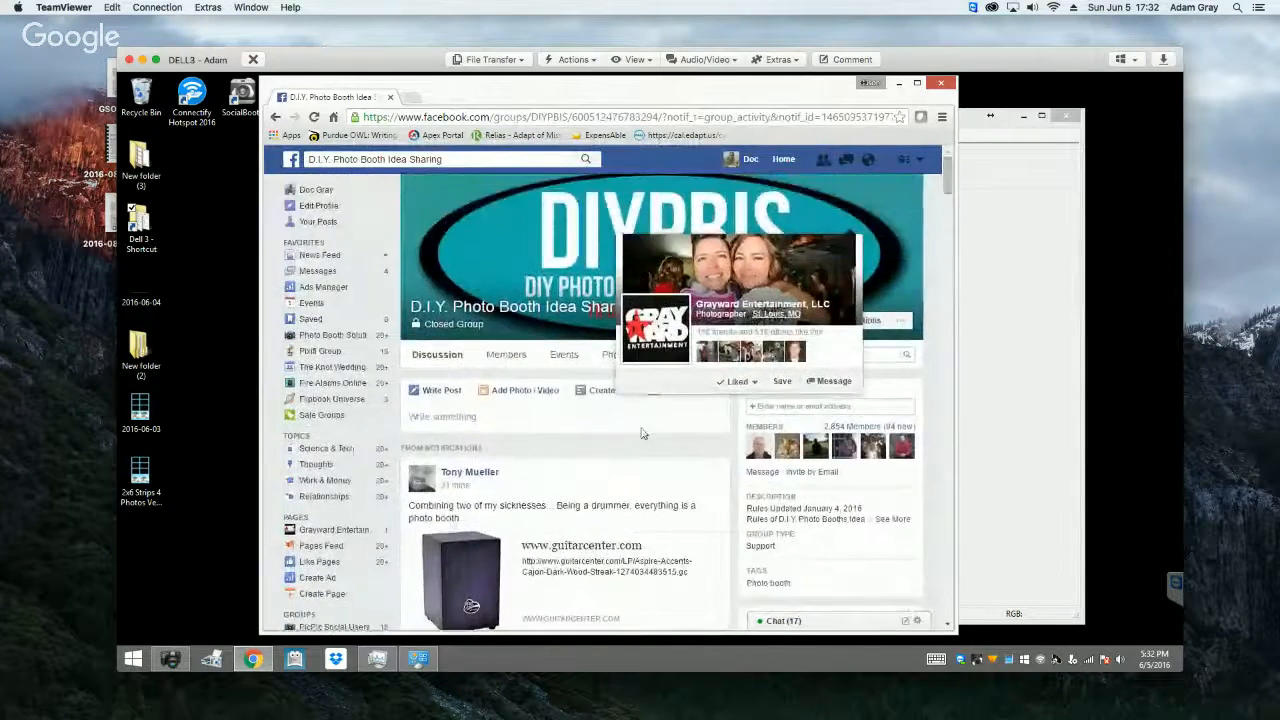
left_click(566, 421)
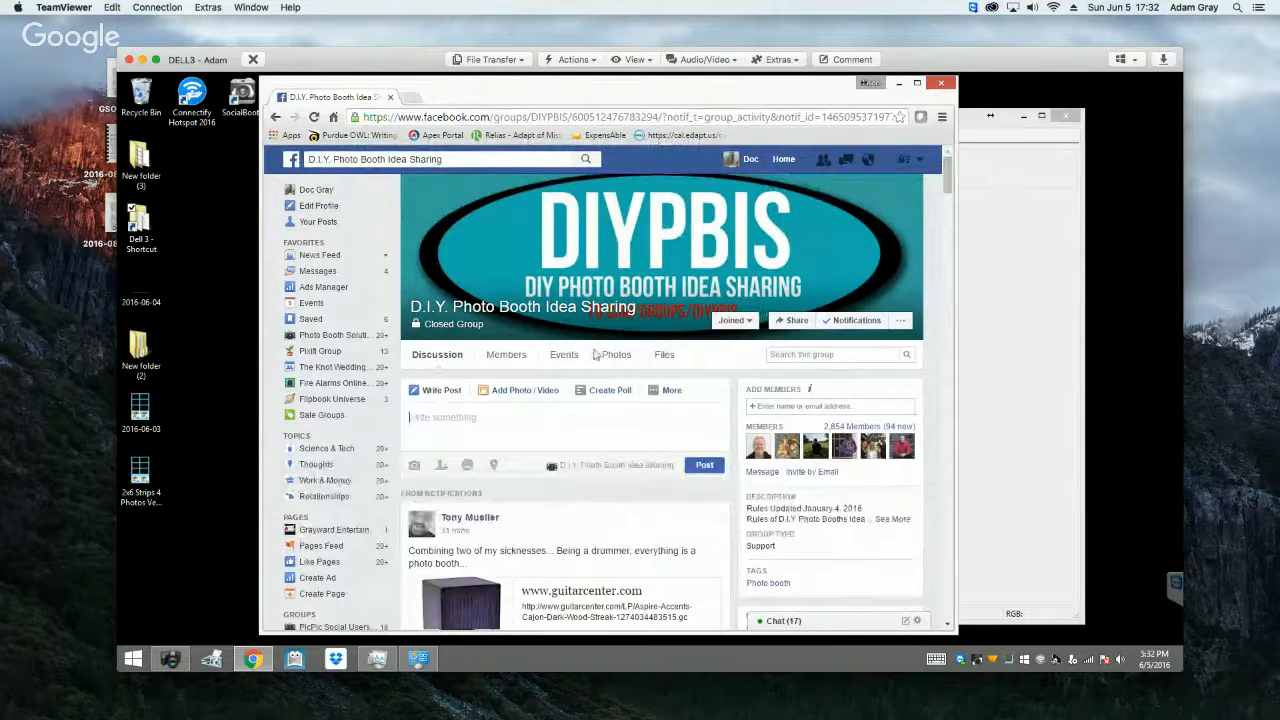
Step: Minimise the browser, restore it, and move its window down to uncover the DSLR Remote Pro window
left_click(899, 83)
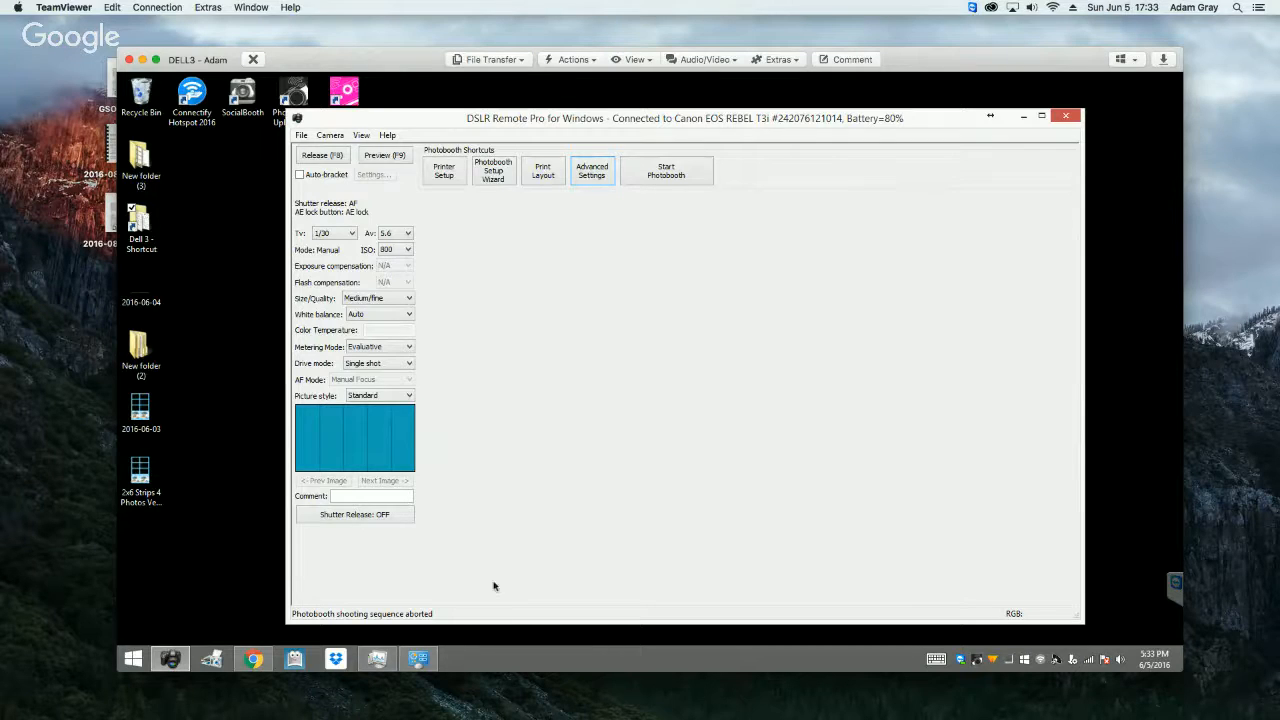
left_click(253, 658)
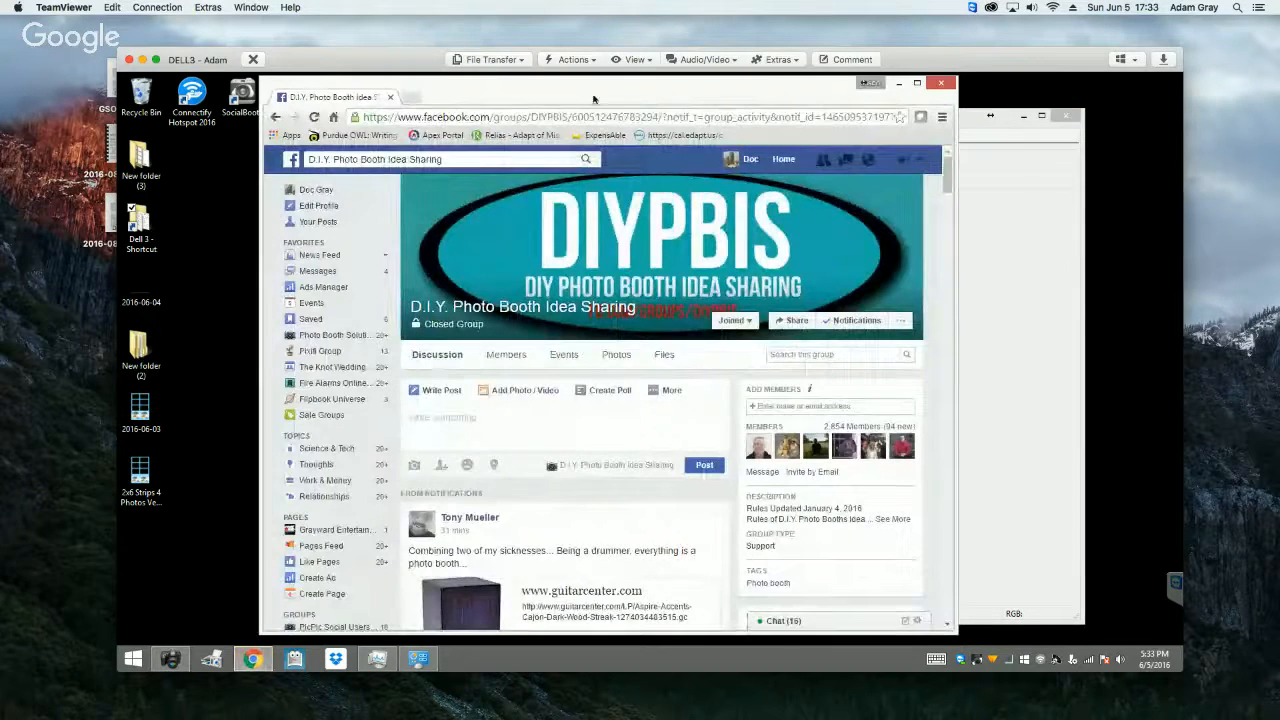
left_click_drag(588, 99, 480, 519)
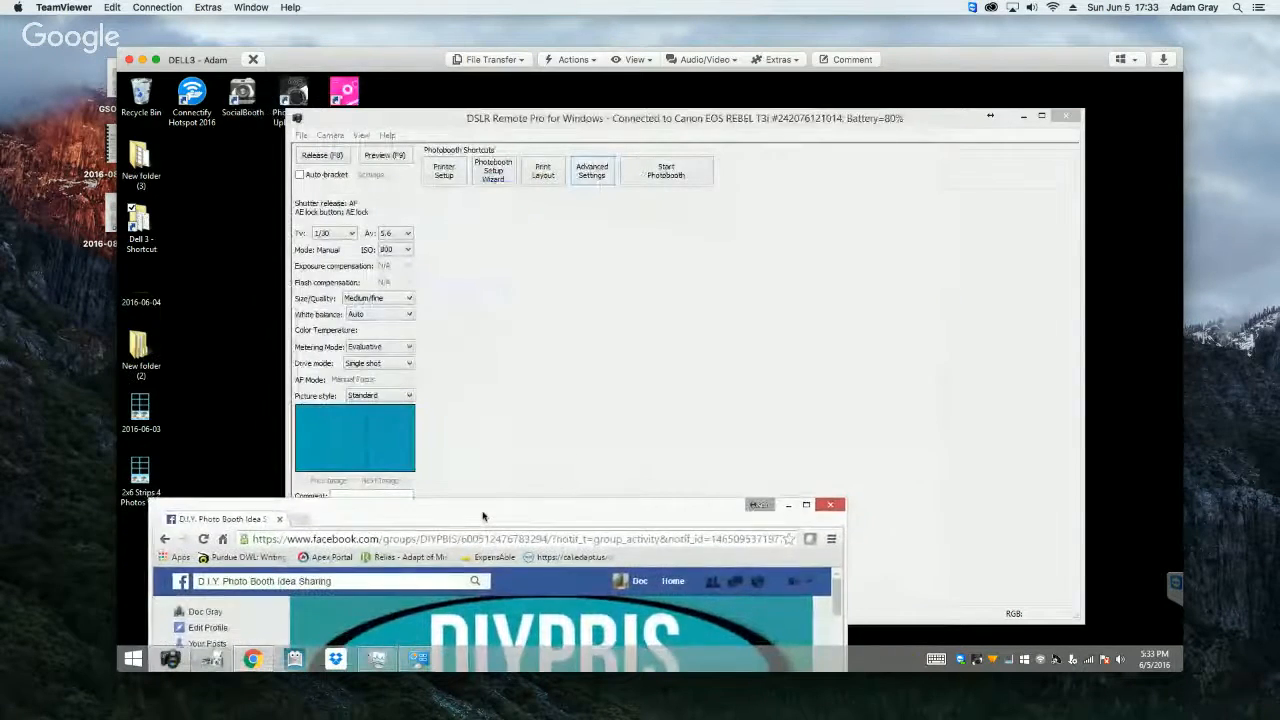
Step: Move the DSLR Remote Pro window up and the browser window further down, and bring DSLR Remote Pro to the front
left_click(563, 118)
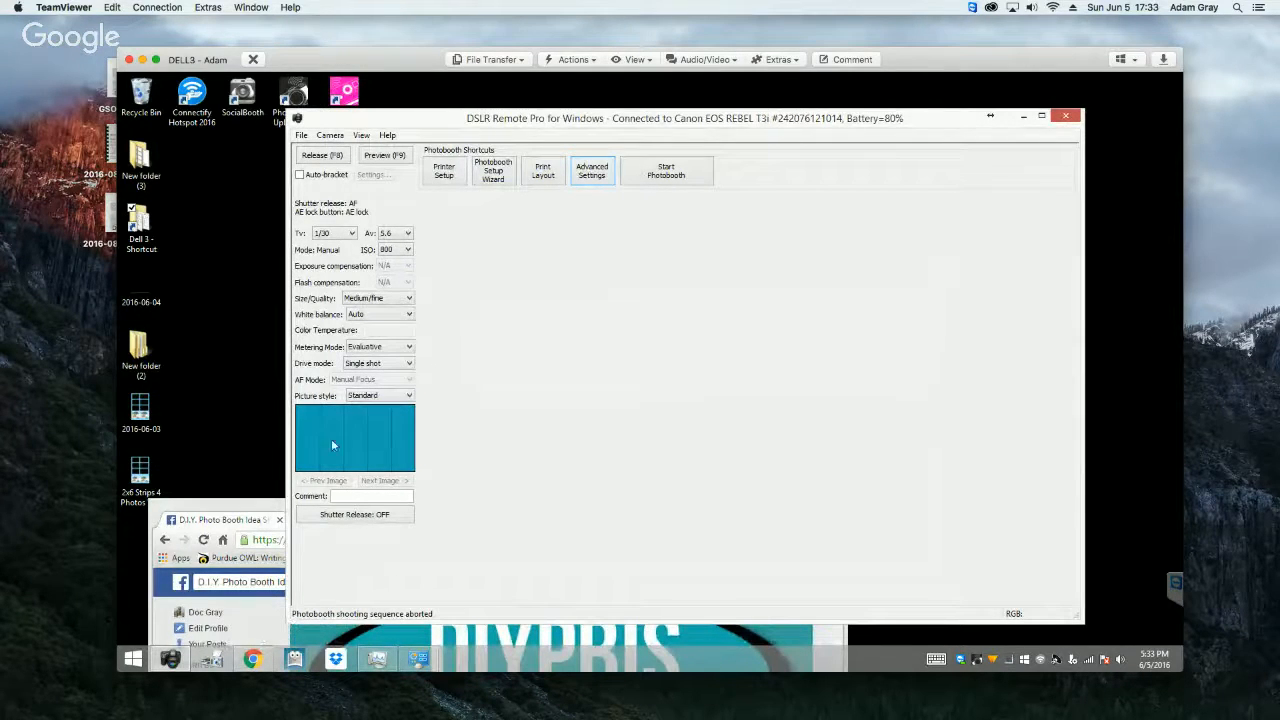
left_click_drag(414, 110, 446, 104)
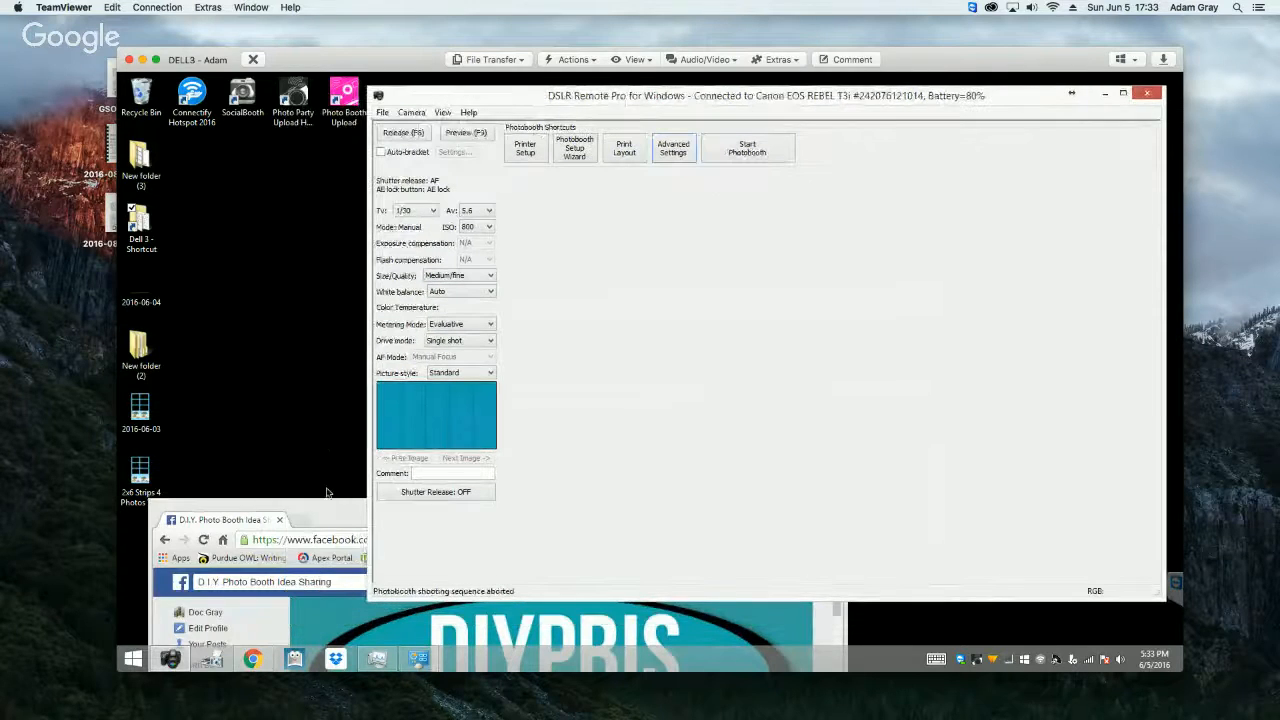
left_click_drag(326, 510, 337, 563)
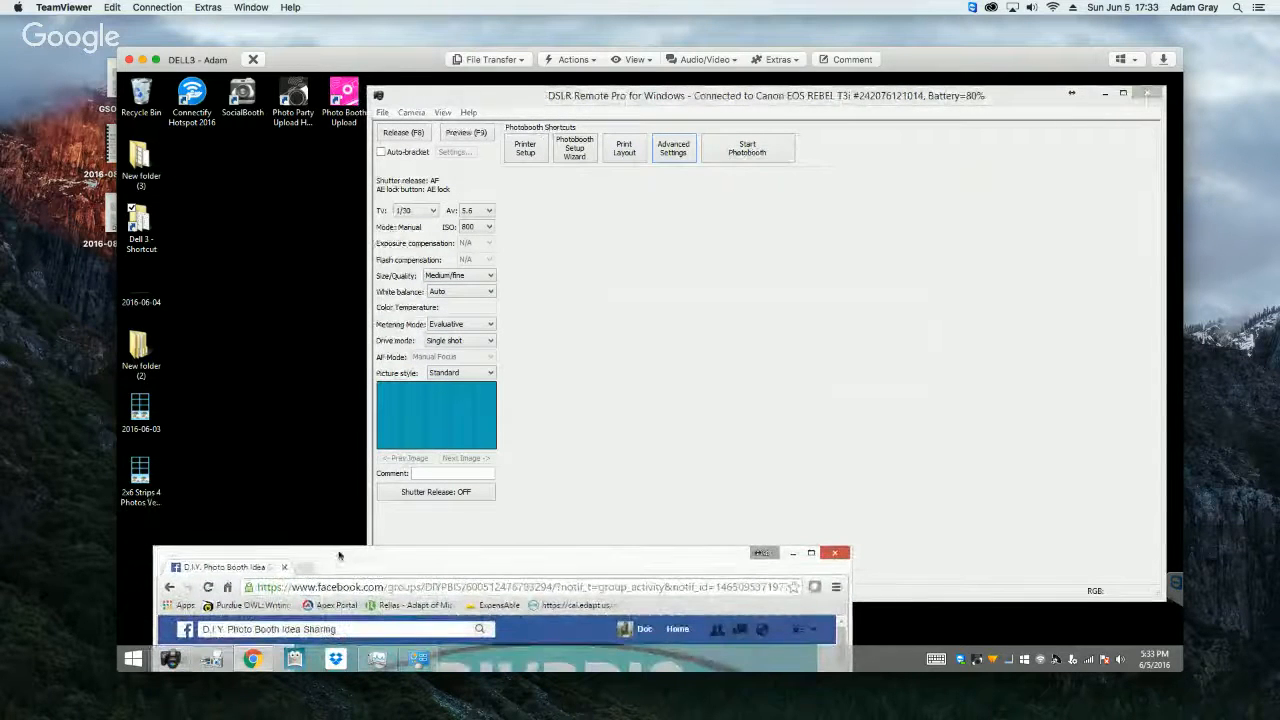
left_click(632, 366)
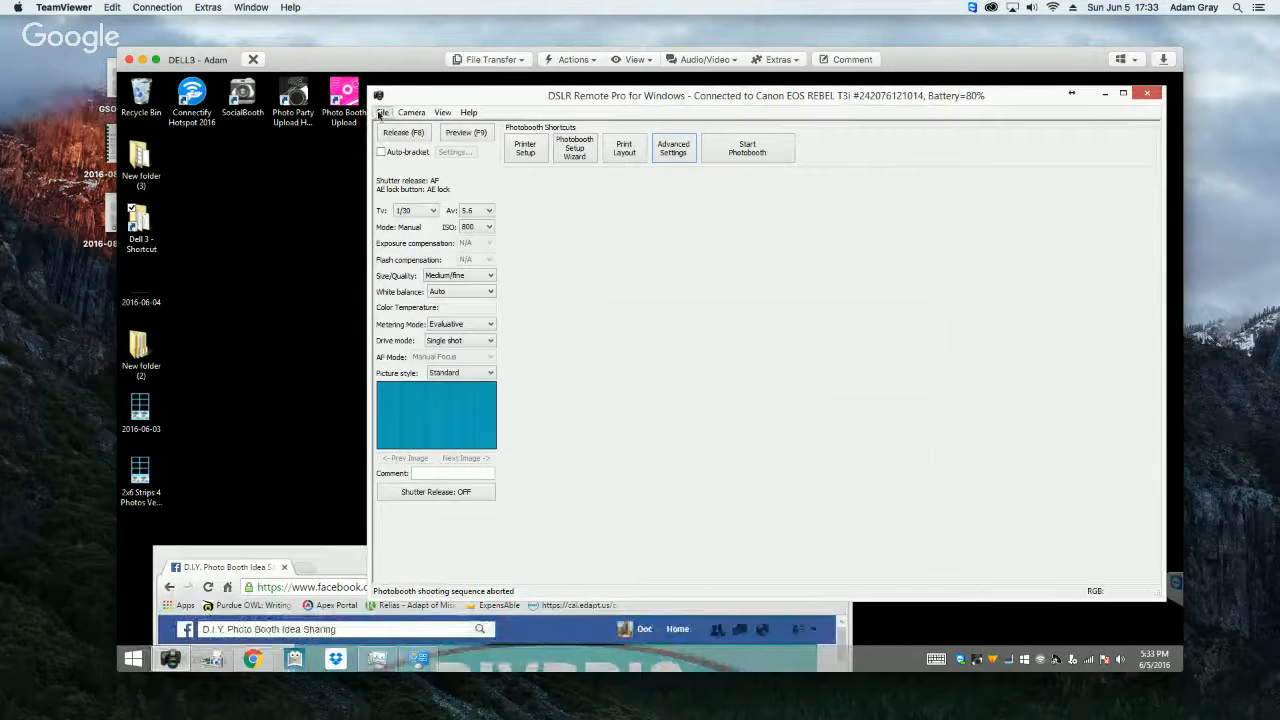
Step: Open the Dell 3 desktop shortcut, go up to its parent Dropbox folder, and look through the Dell 4 profile folders
double_click(142, 232)
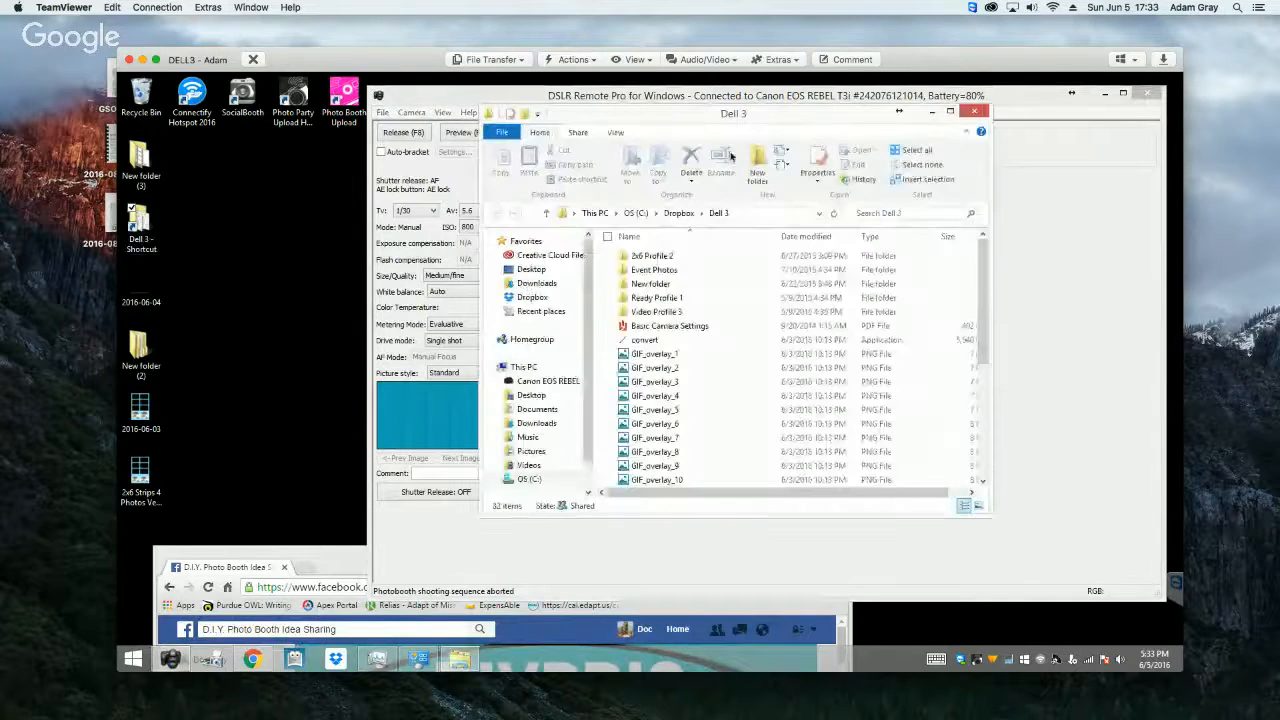
left_click(679, 213)
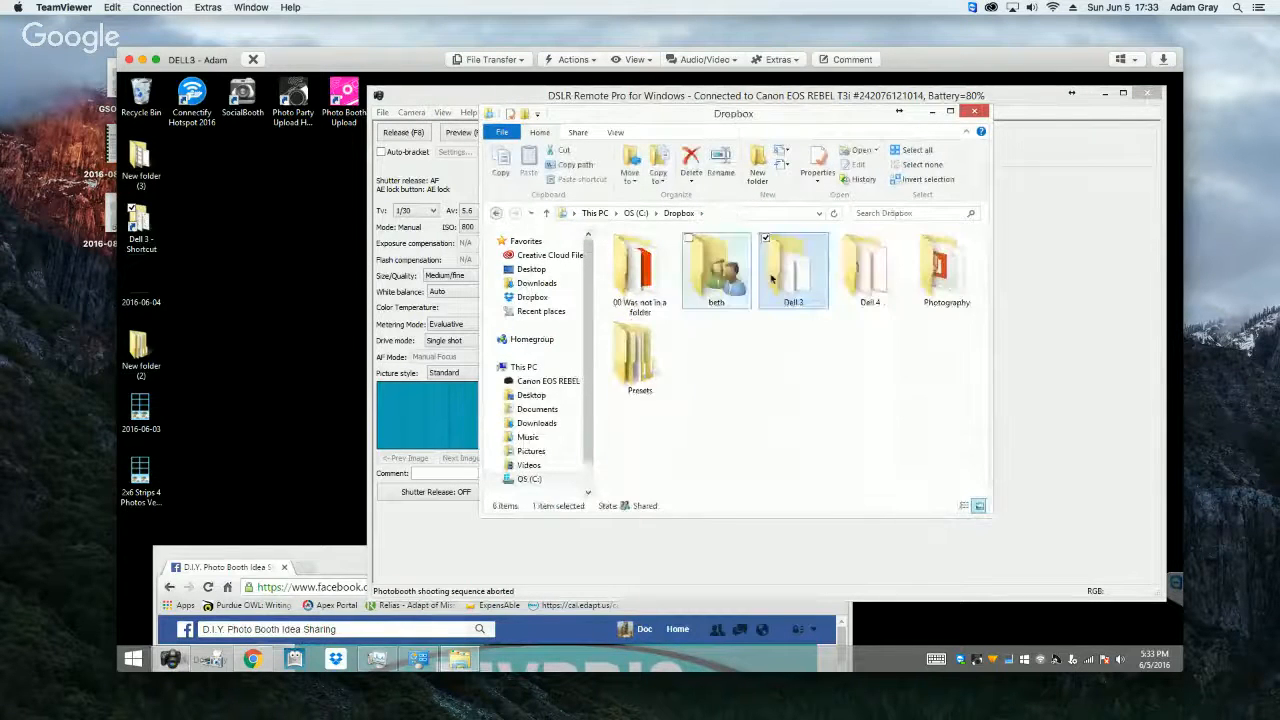
double_click(869, 266)
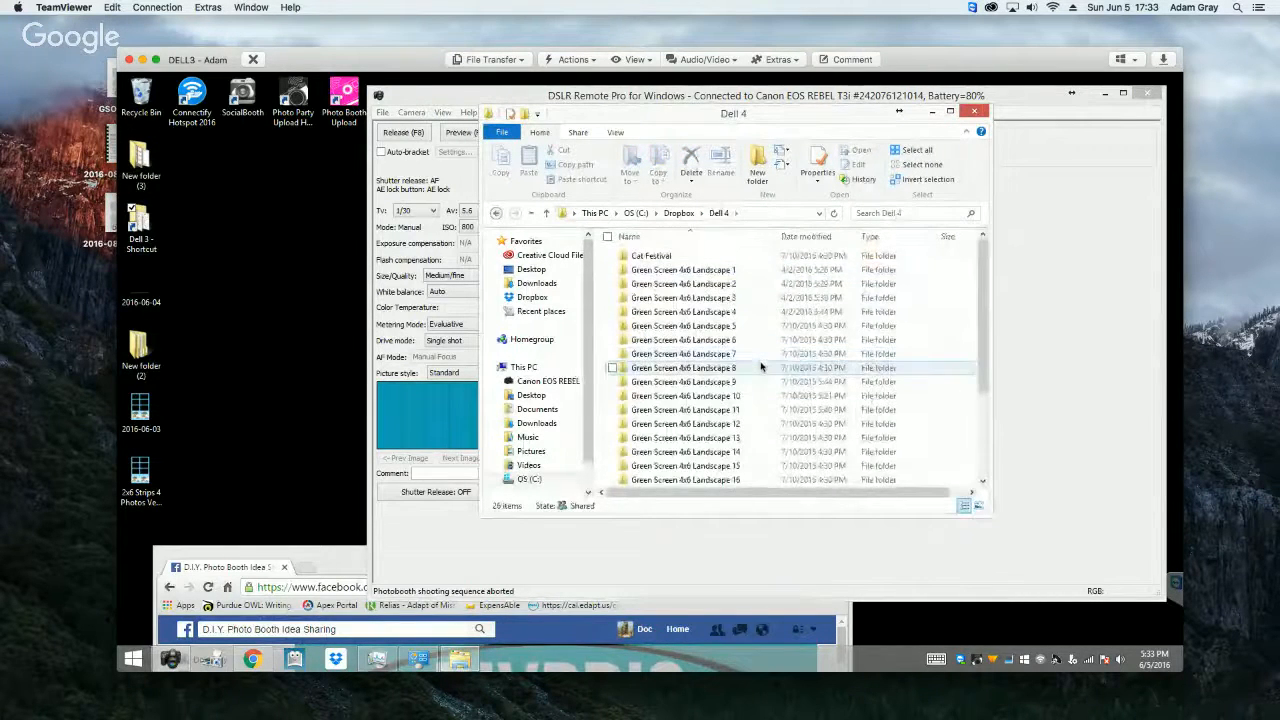
scroll(760, 366, "down", 3)
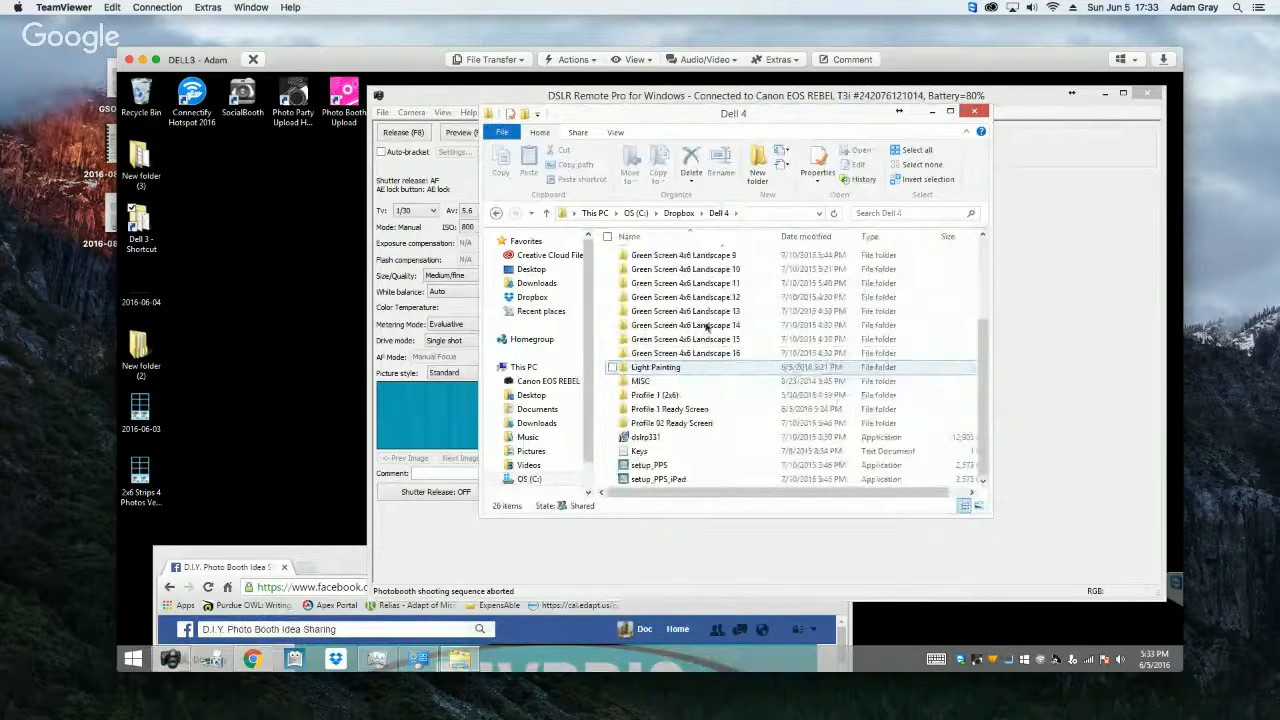
left_click(496, 214)
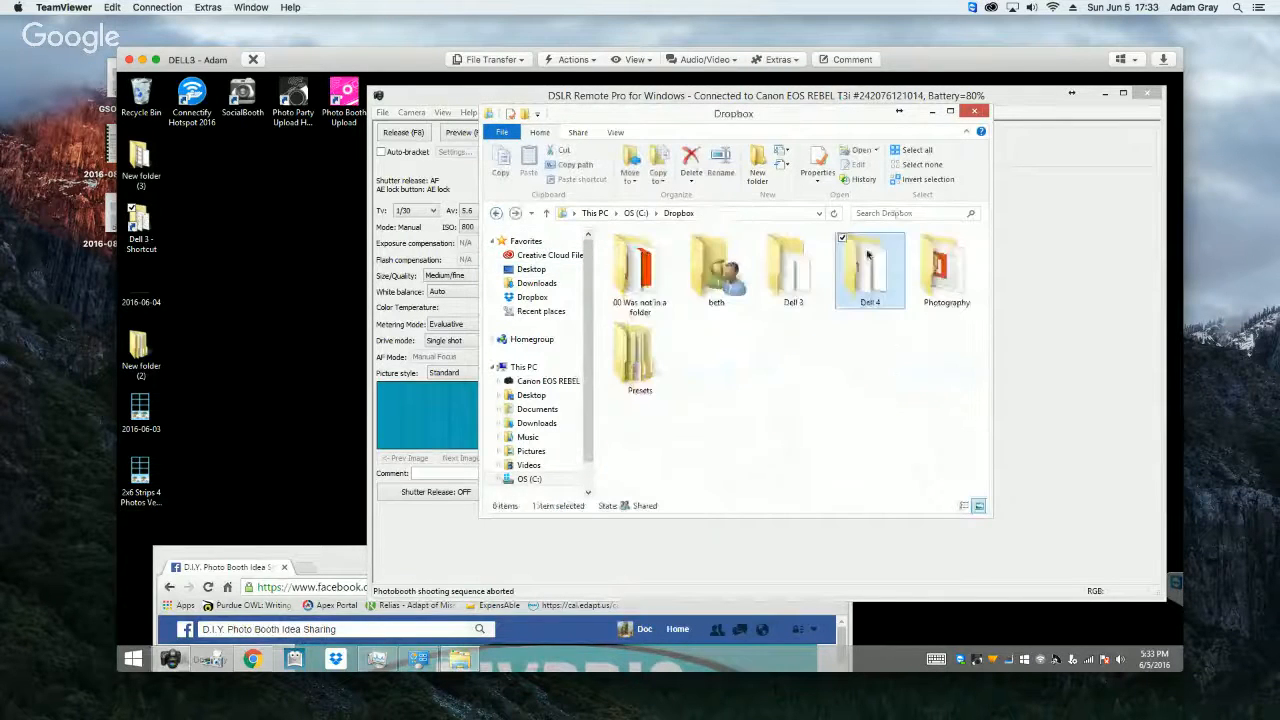
Step: In the Dell 3 Event Photos folder, view the 2014-10-28 event folder and open the 2015-05-10 one
double_click(802, 287)
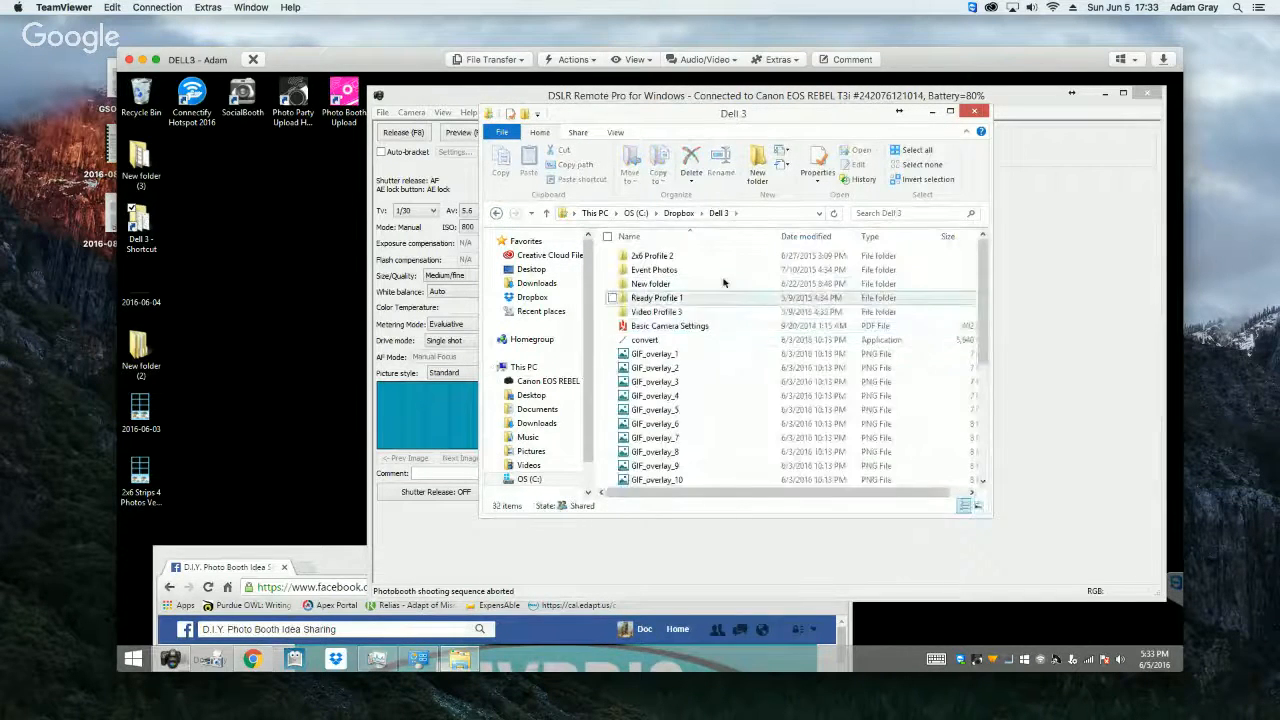
double_click(723, 270)
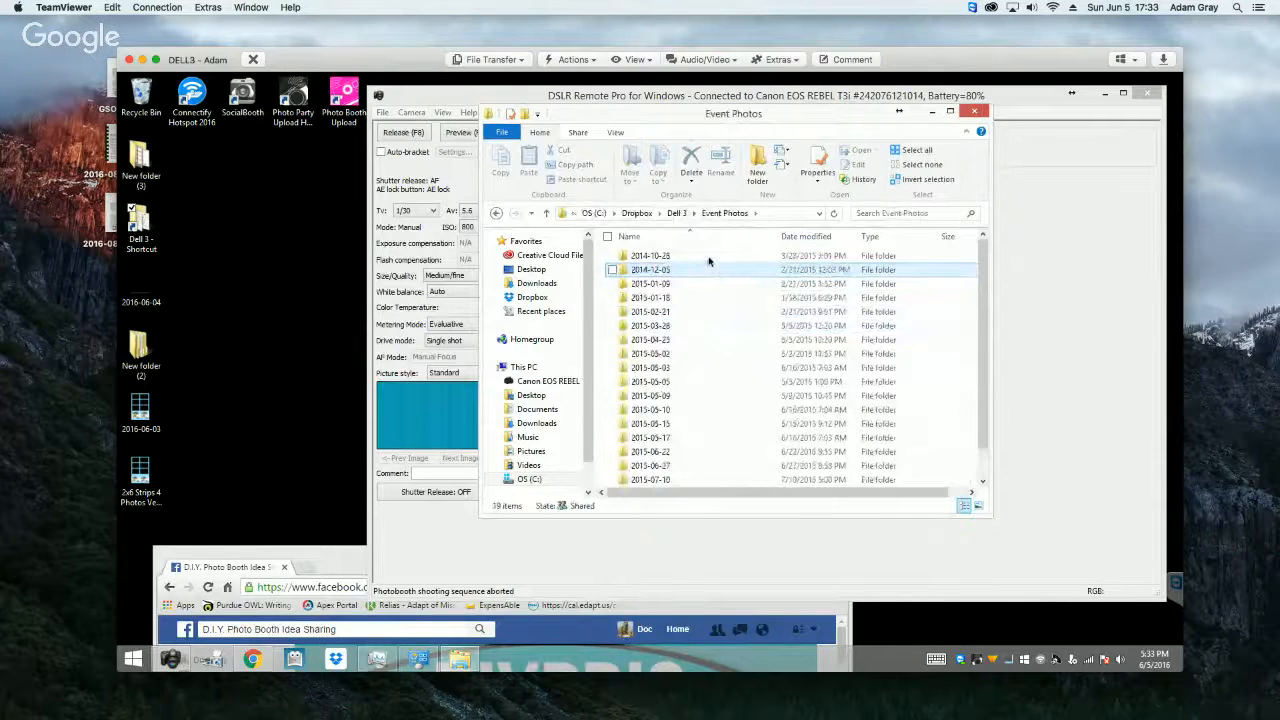
double_click(708, 258)
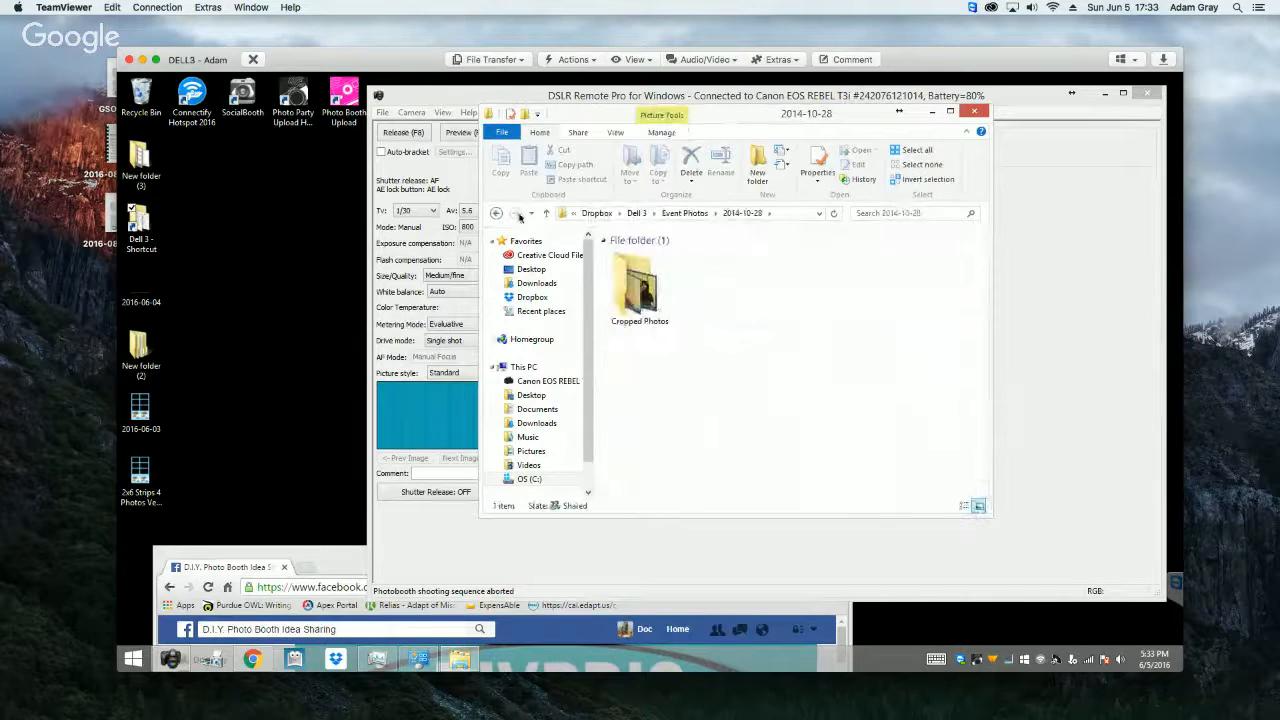
left_click(496, 213)
double_click(680, 417)
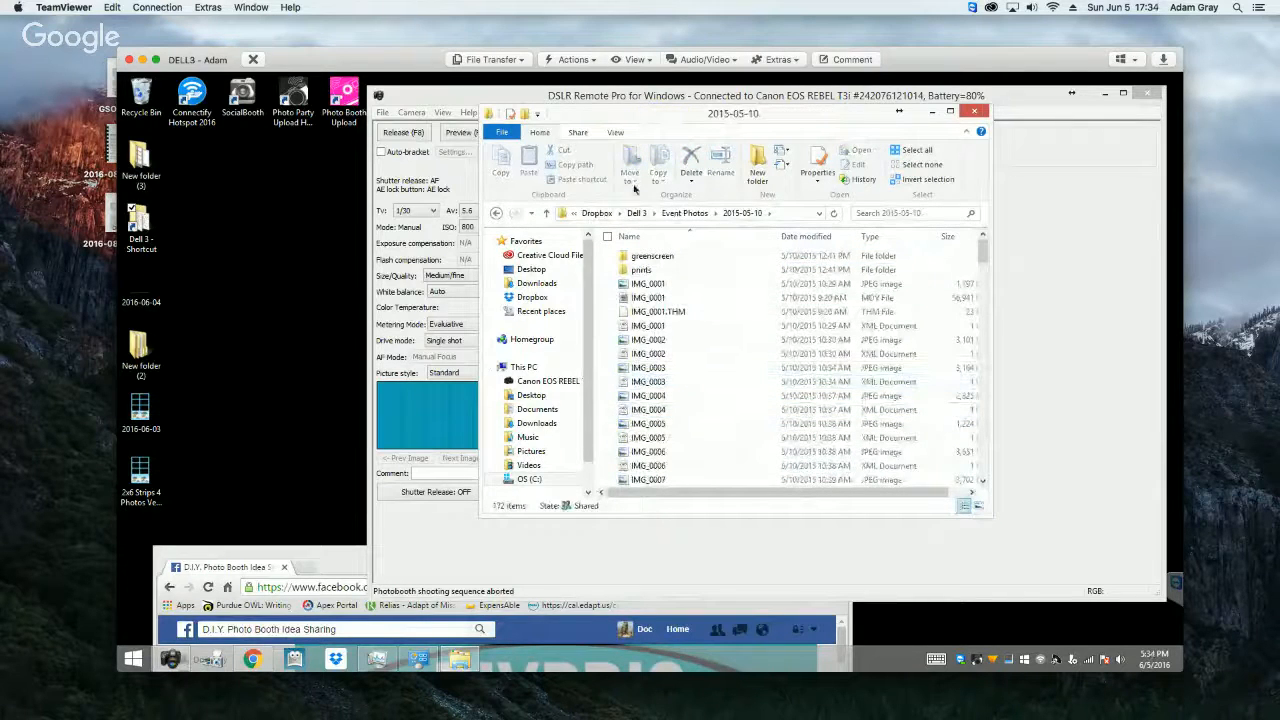
Step: View the contents of the prints and greenscreen subfolders in the 2015-05-10 event folder
left_click_drag(636, 120, 693, 176)
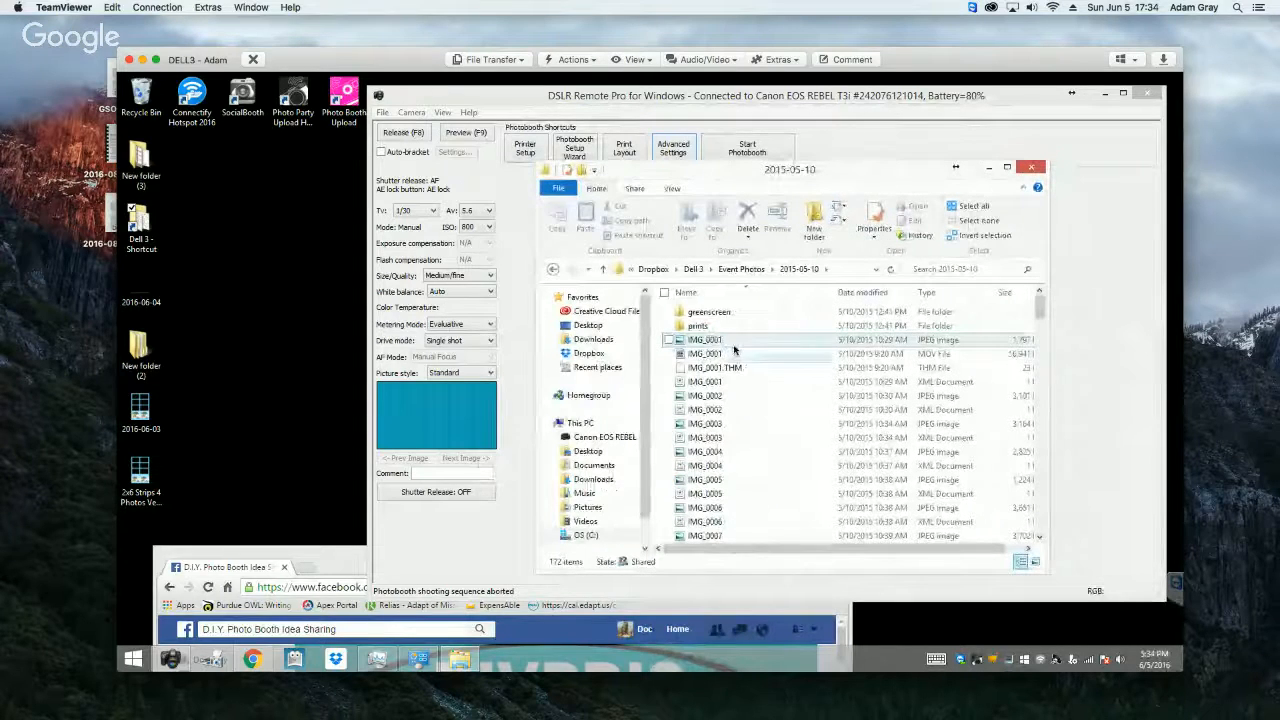
left_click(708, 438)
left_click(705, 426)
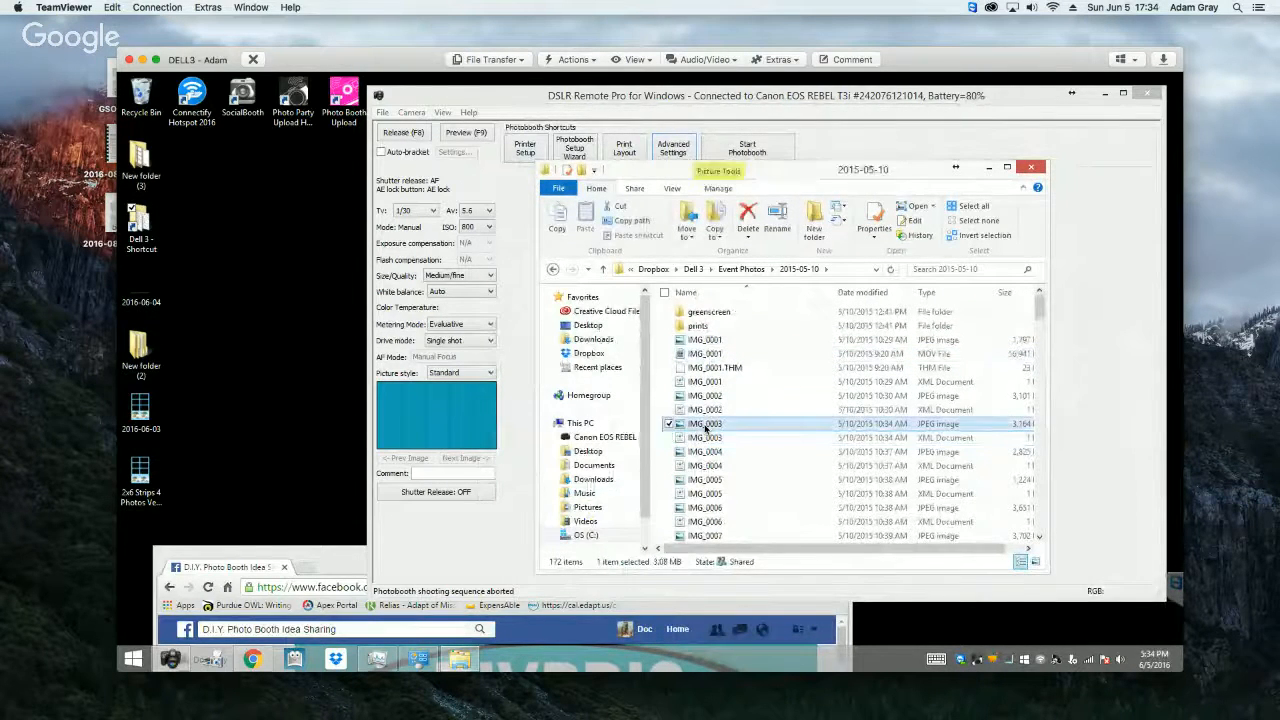
double_click(697, 325)
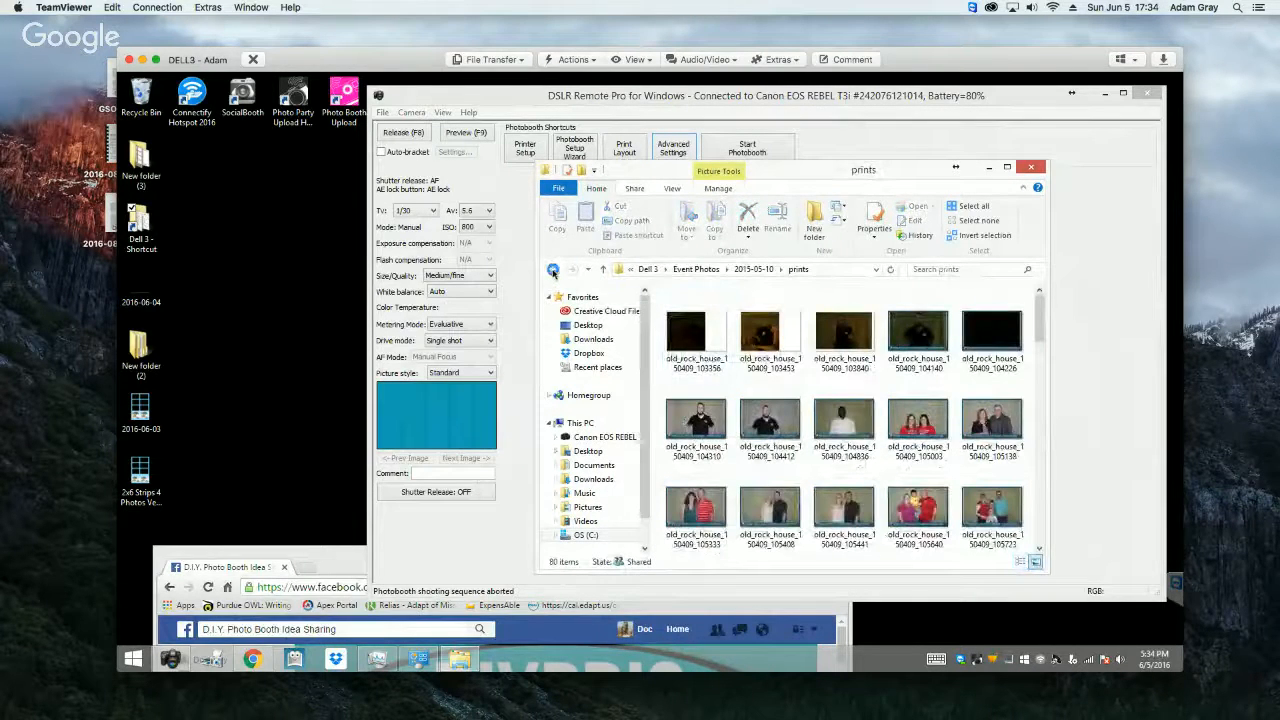
left_click(555, 272)
left_click(555, 272)
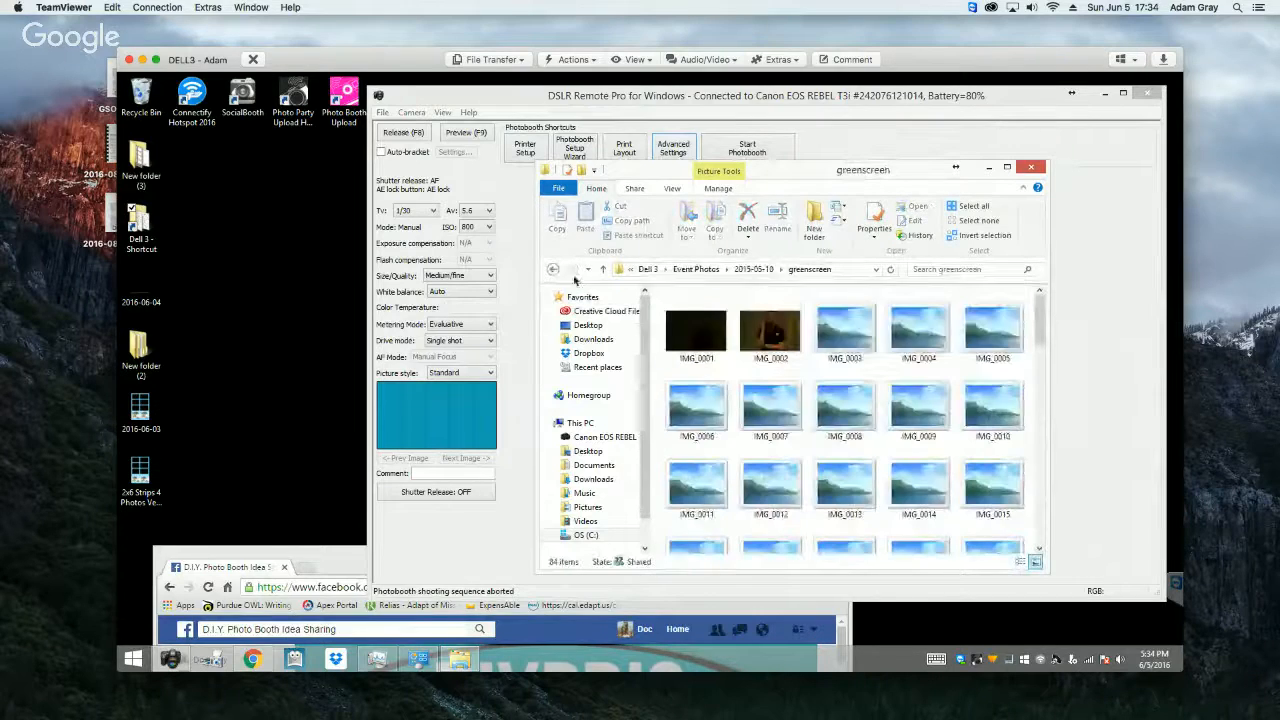
left_click(553, 271)
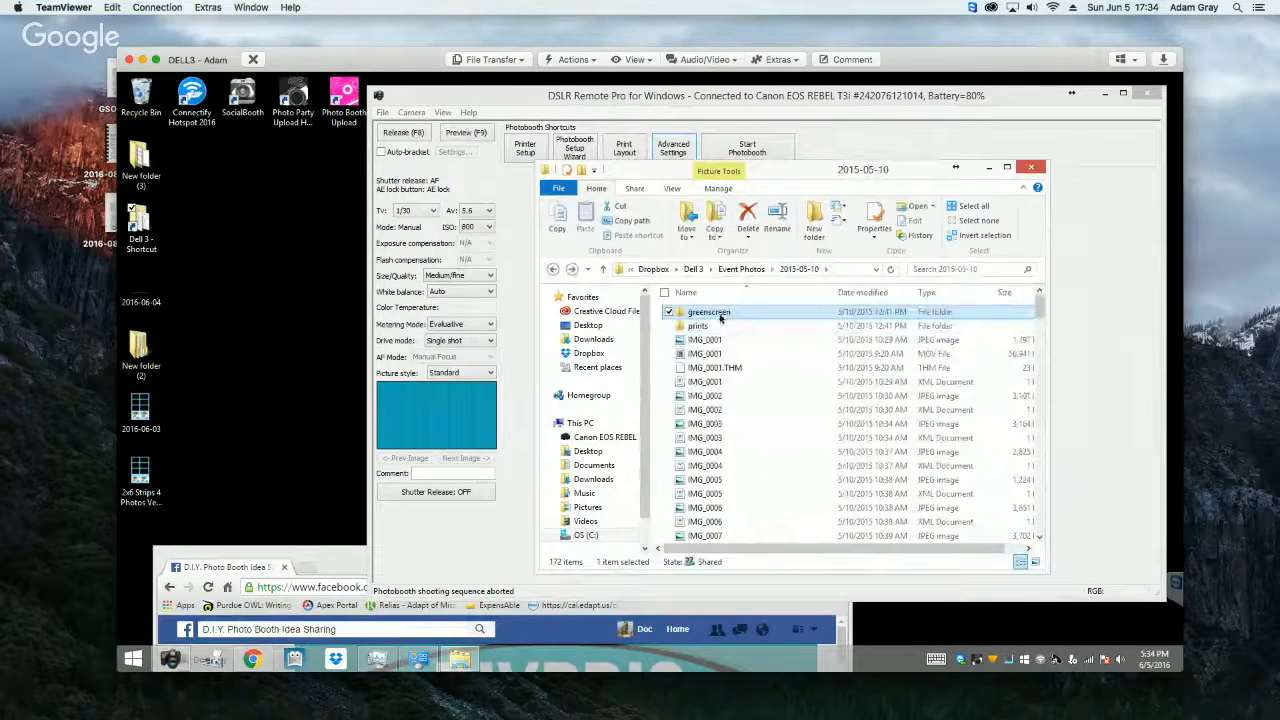
Step: Check the prints folder and the IMG_0002 JPEG in the 2015-05-10 file list, and close the folder window
left_click(704, 327)
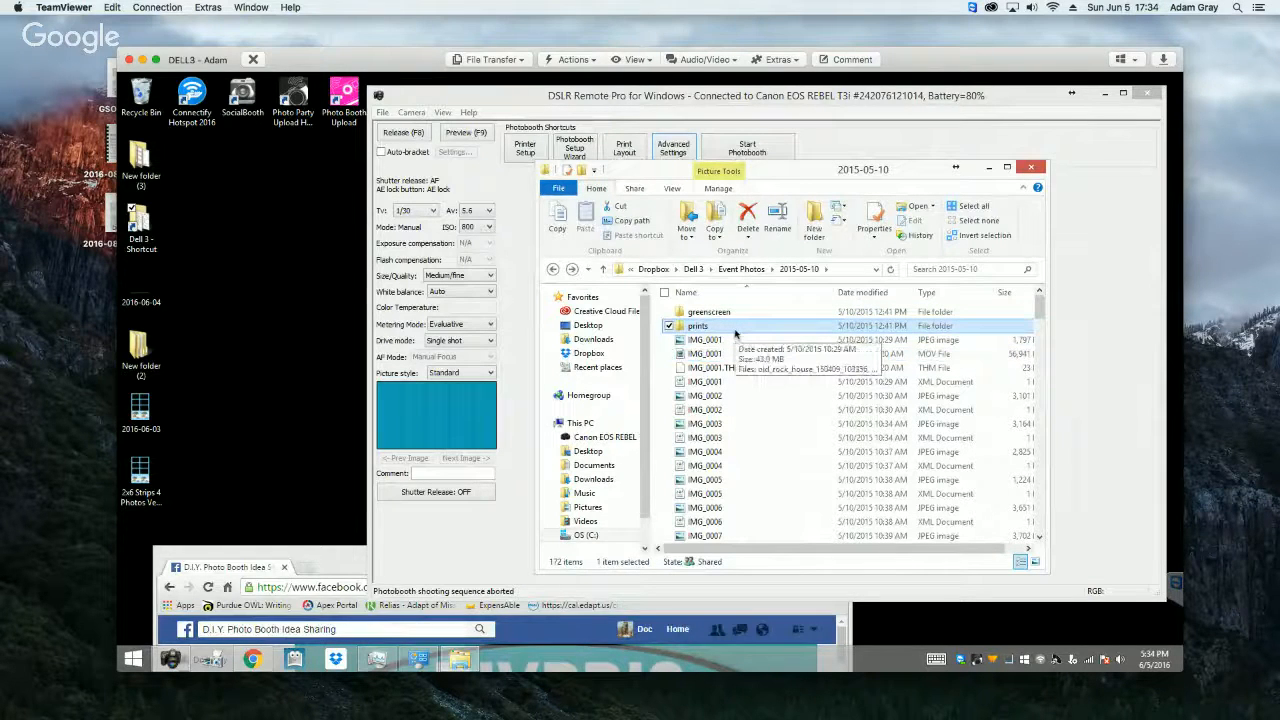
left_click(706, 397)
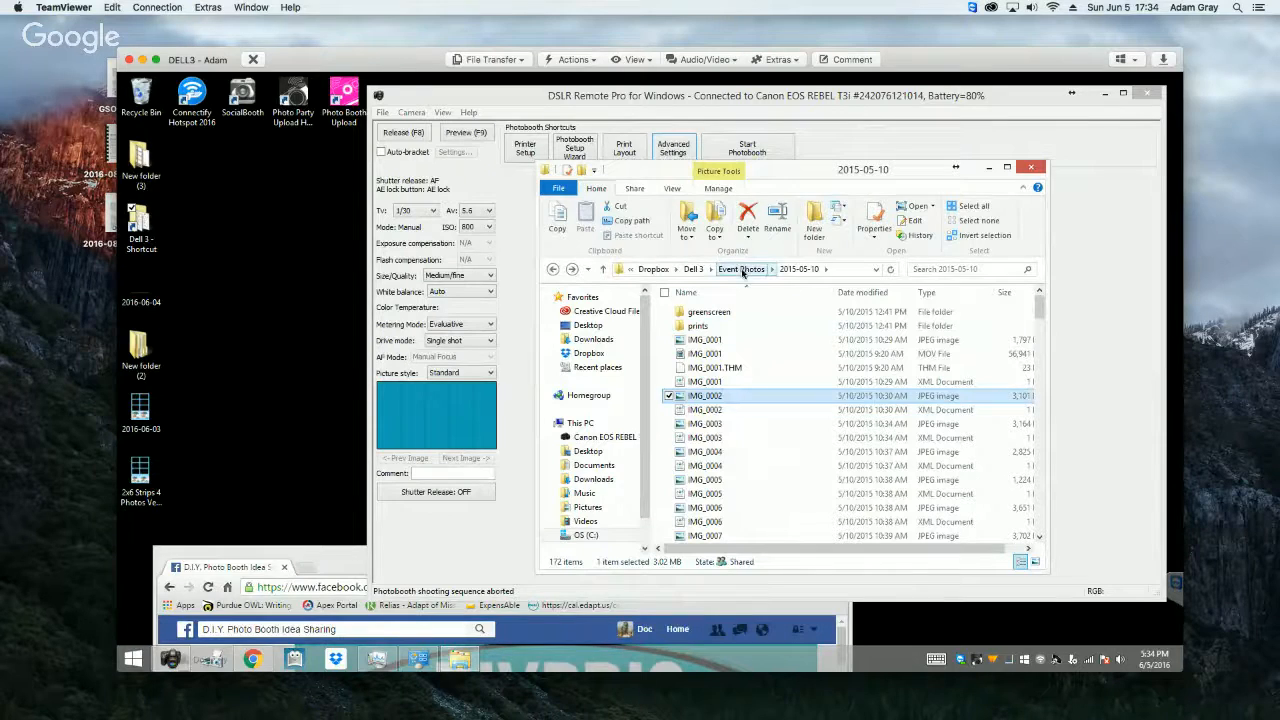
left_click(1033, 169)
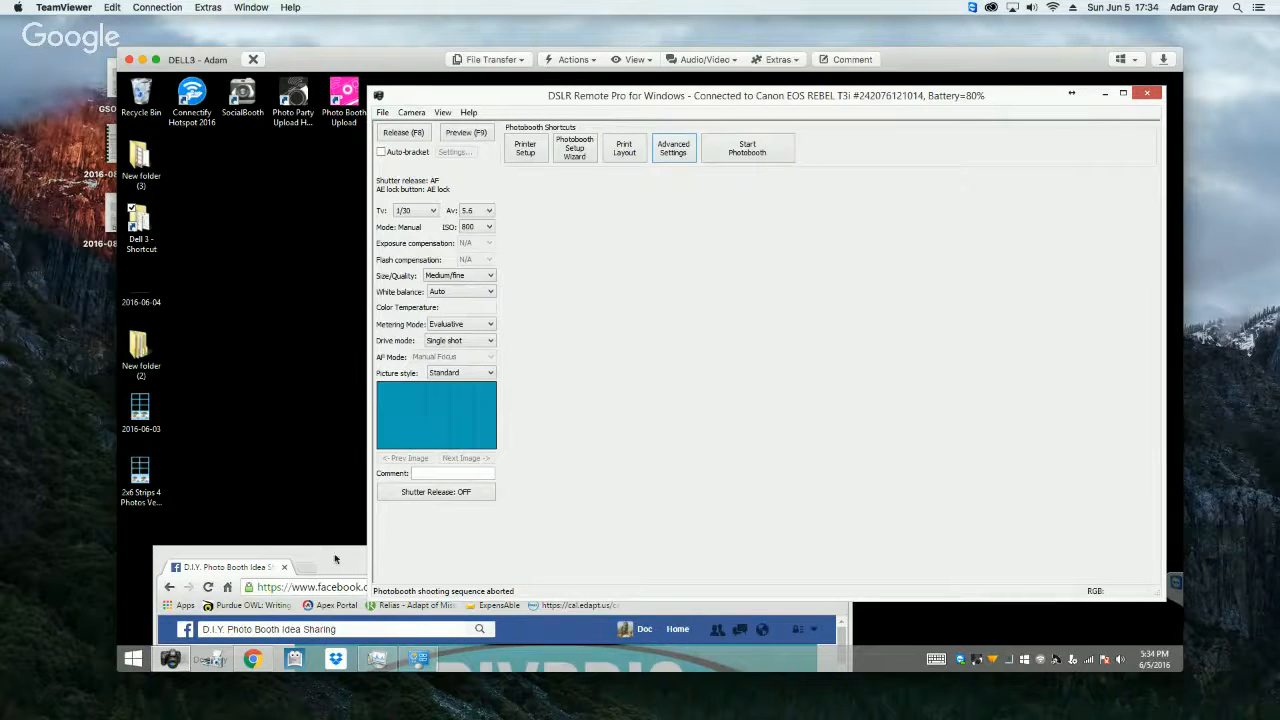
Step: Move the Chrome window up, open breezesys.com in a new tab, and maximise the browser
left_click_drag(334, 561, 421, 154)
left_click(394, 163)
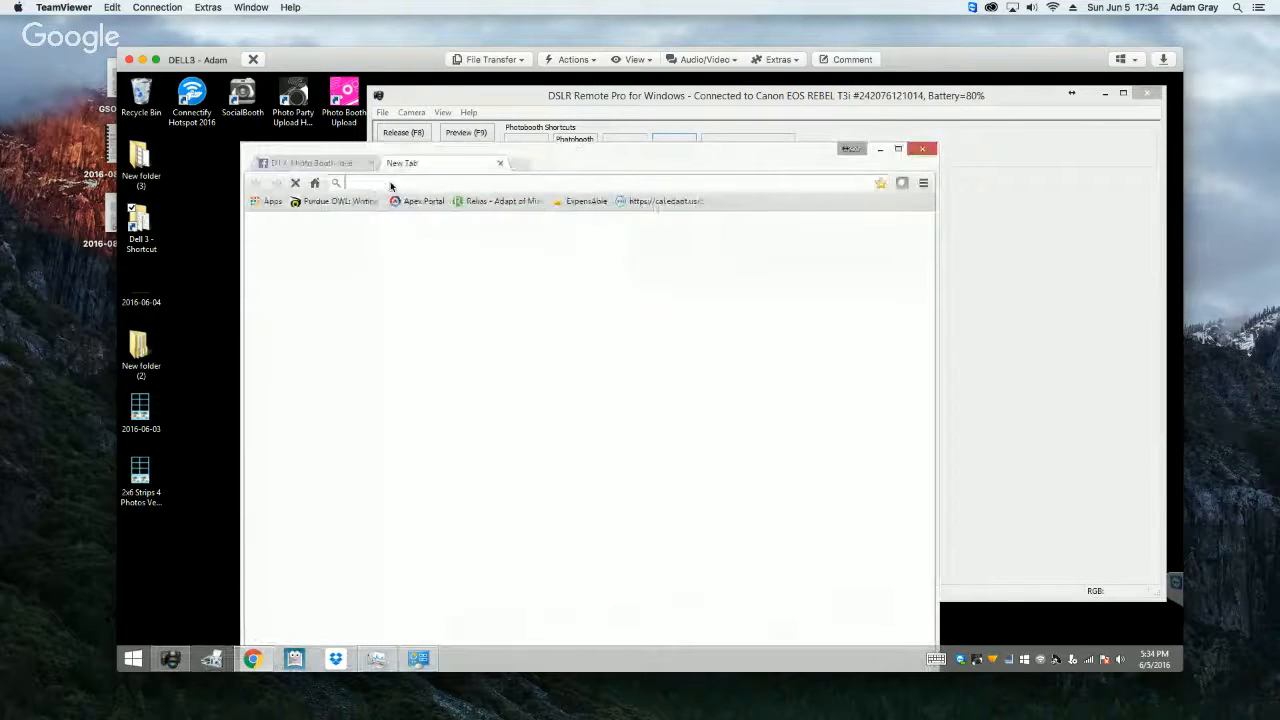
type("breeze")
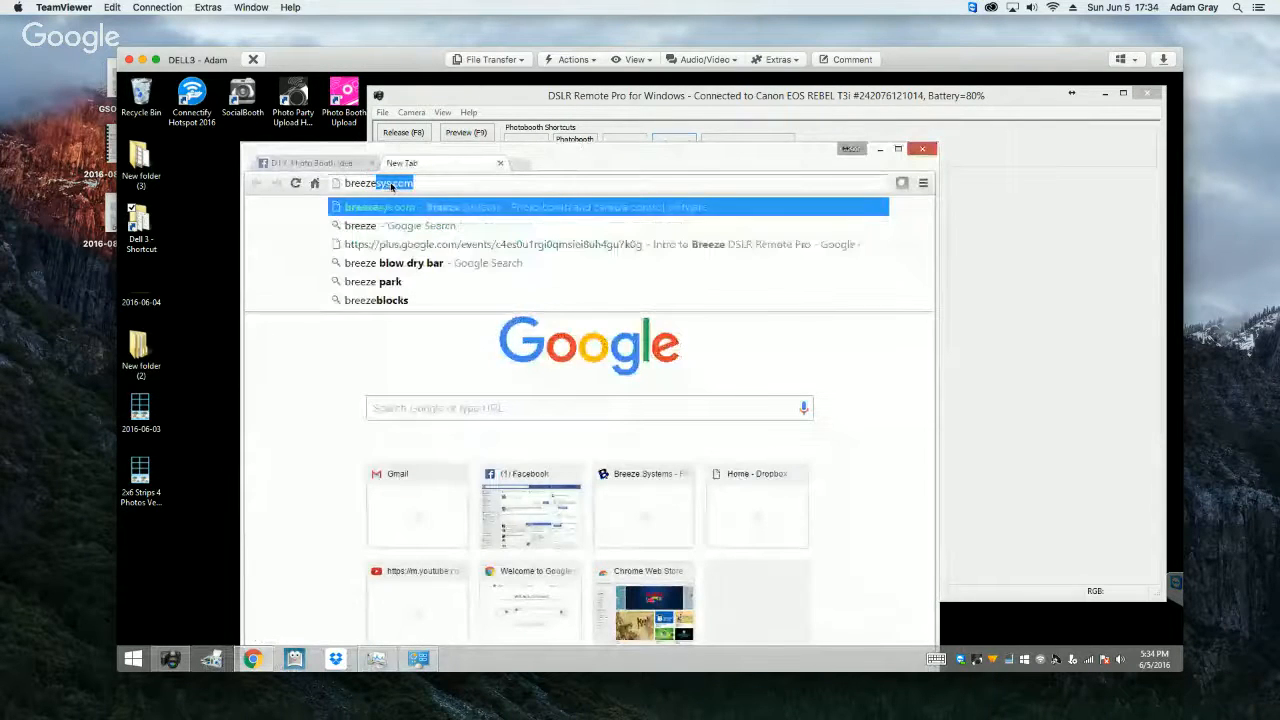
key("Return")
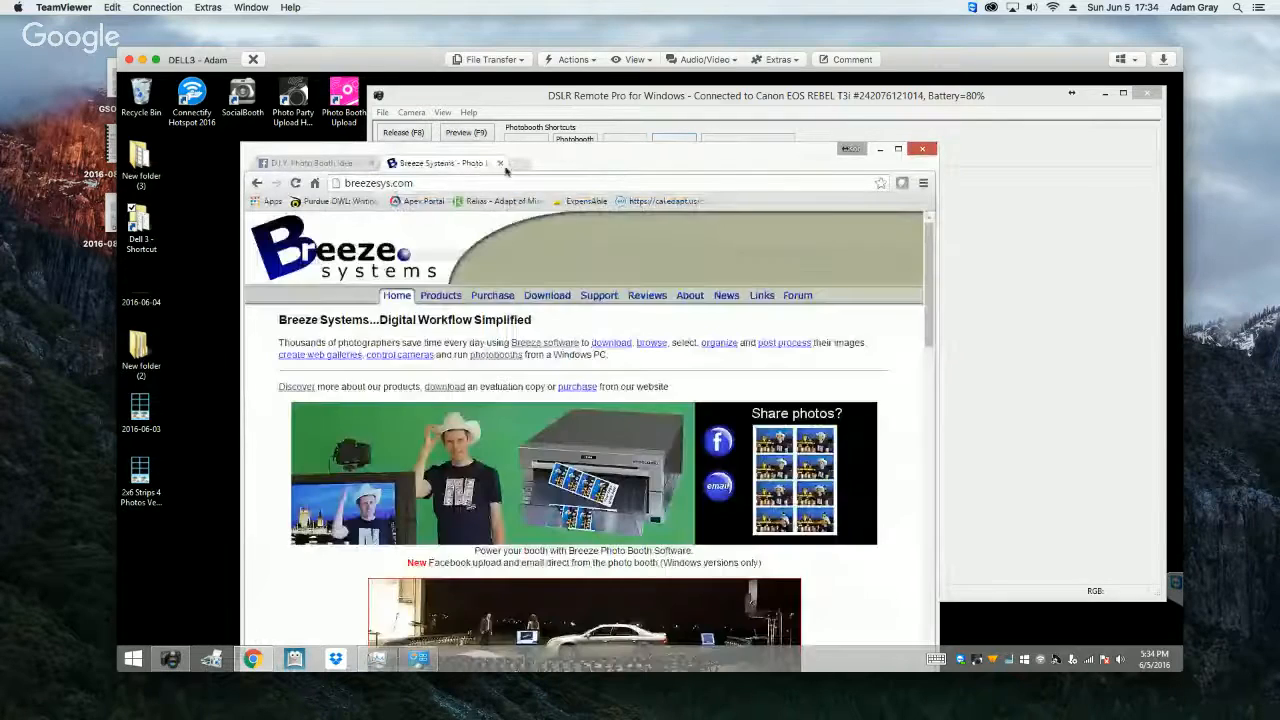
left_click(898, 149)
Step: Open the Photo booth software page from the Breeze Systems home page
scroll(749, 377, "down", 1)
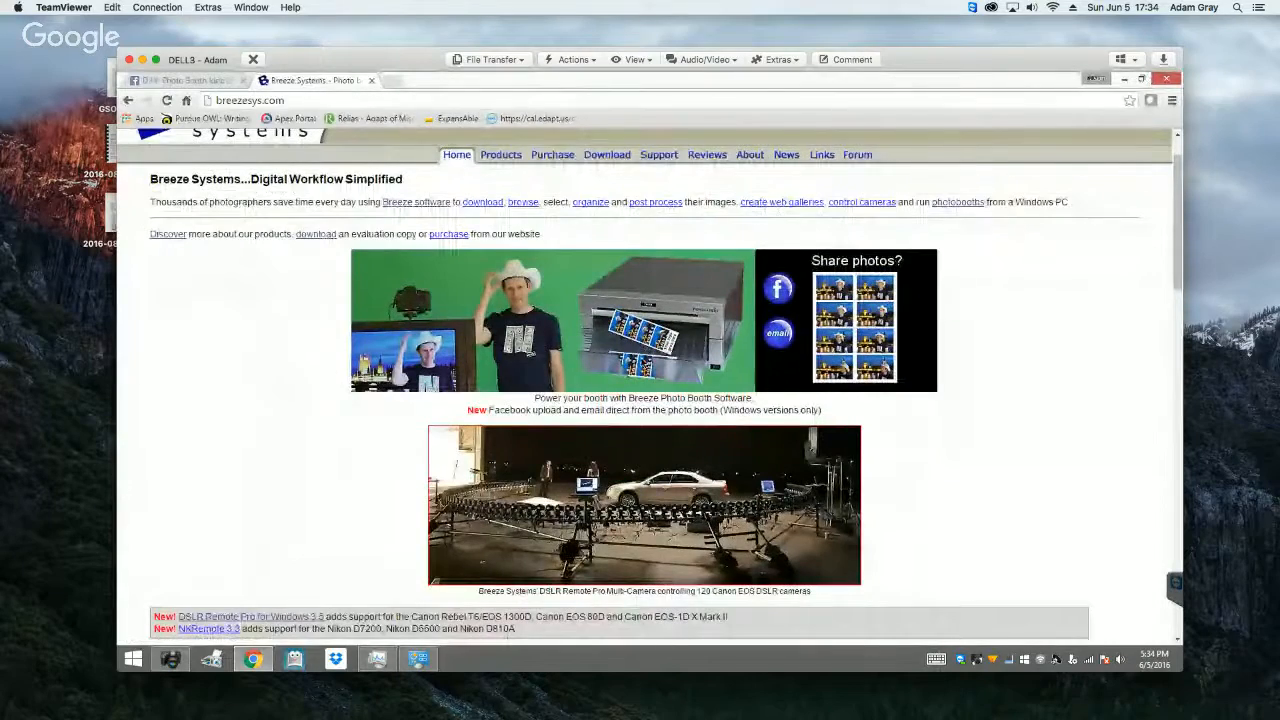
scroll(645, 360, "down", 6)
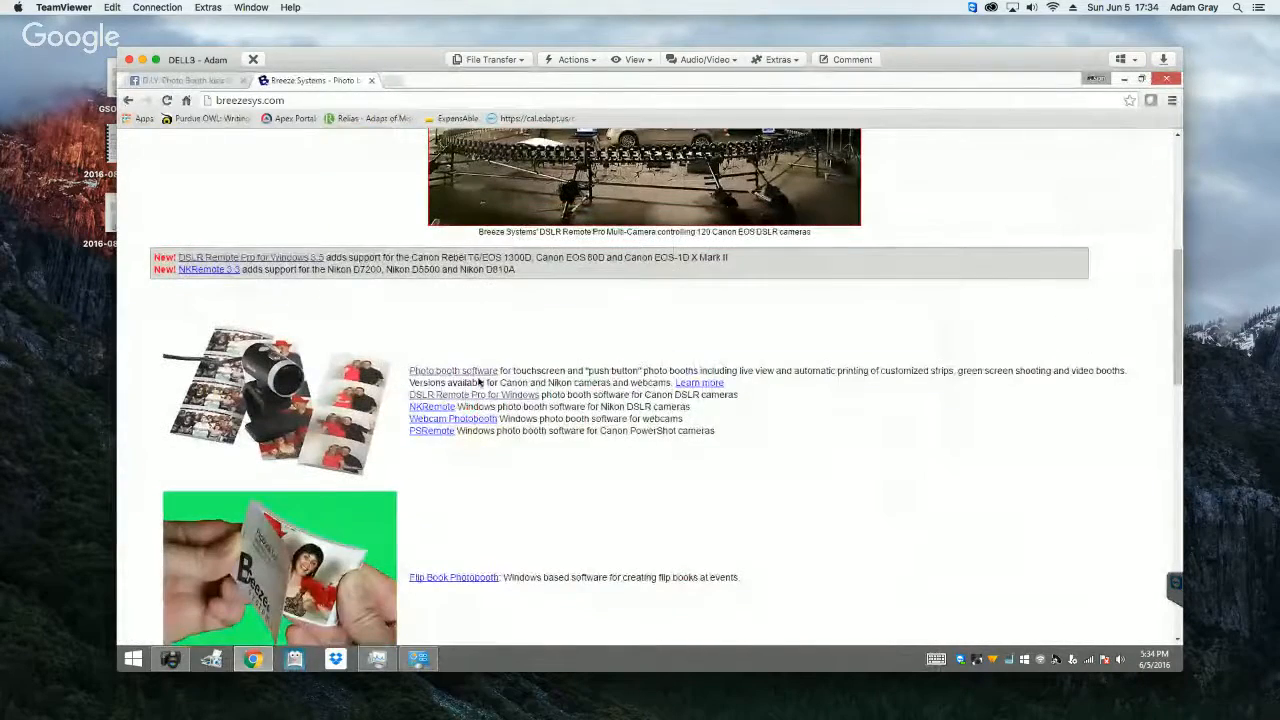
scroll(447, 374, "down", 1)
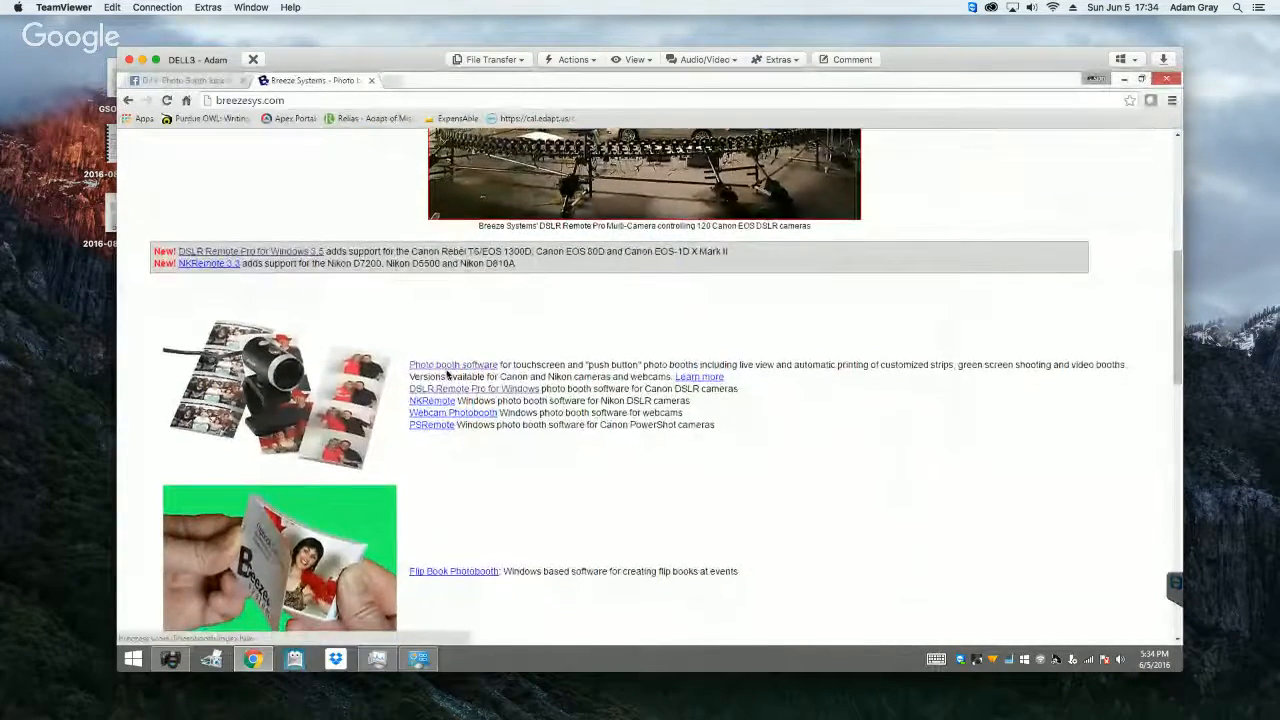
left_click(447, 371)
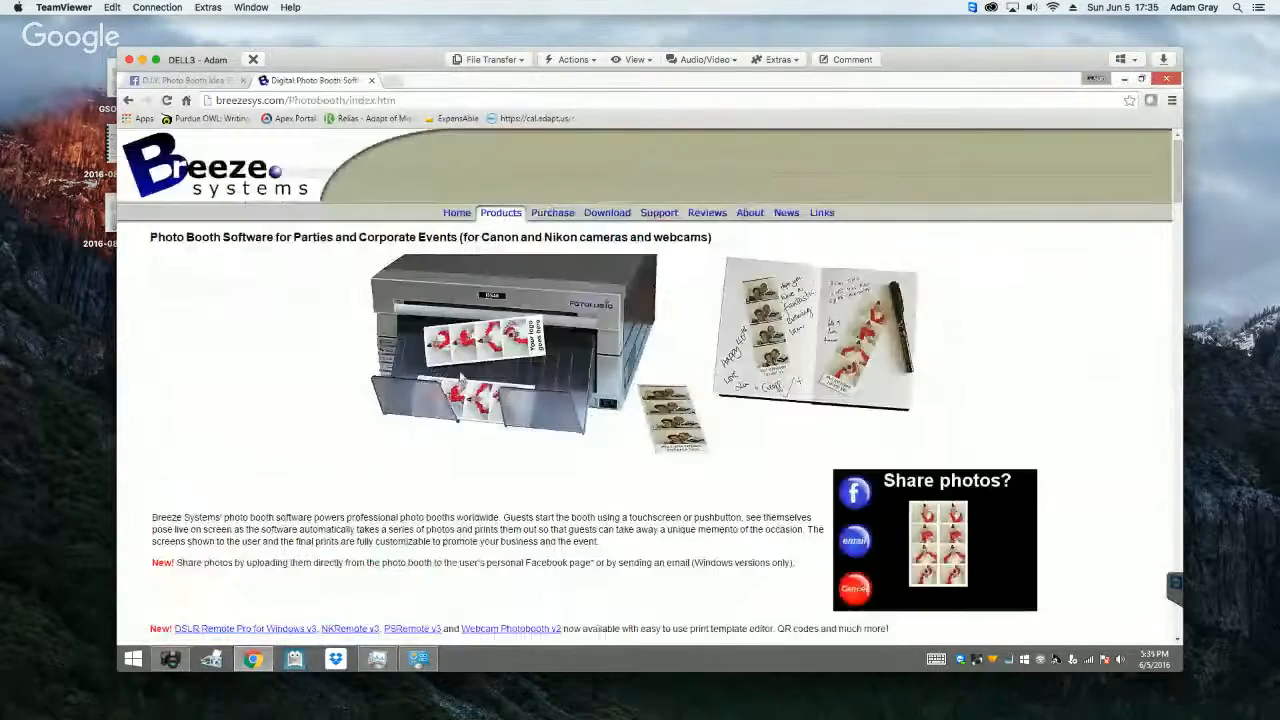
Step: Open the "Reprinting and customization" article from the photo booth page's getting started section
scroll(461, 377, "down", 10)
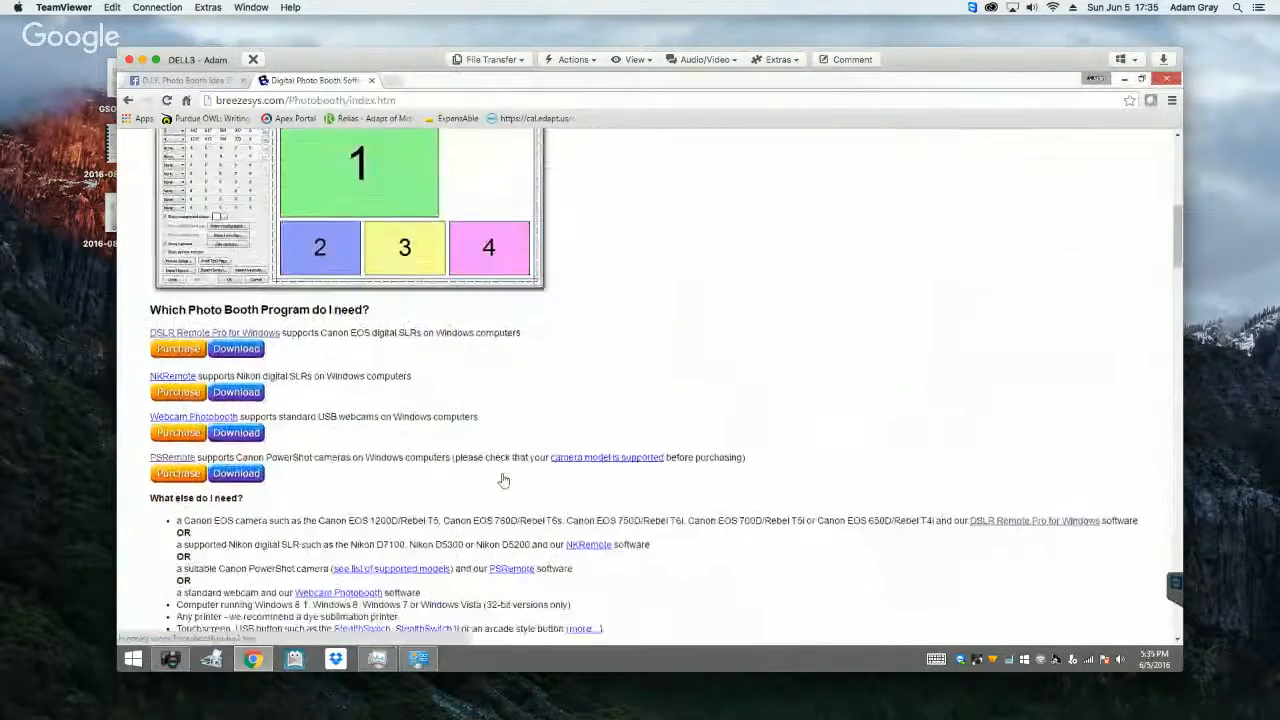
scroll(504, 481, "down", 9)
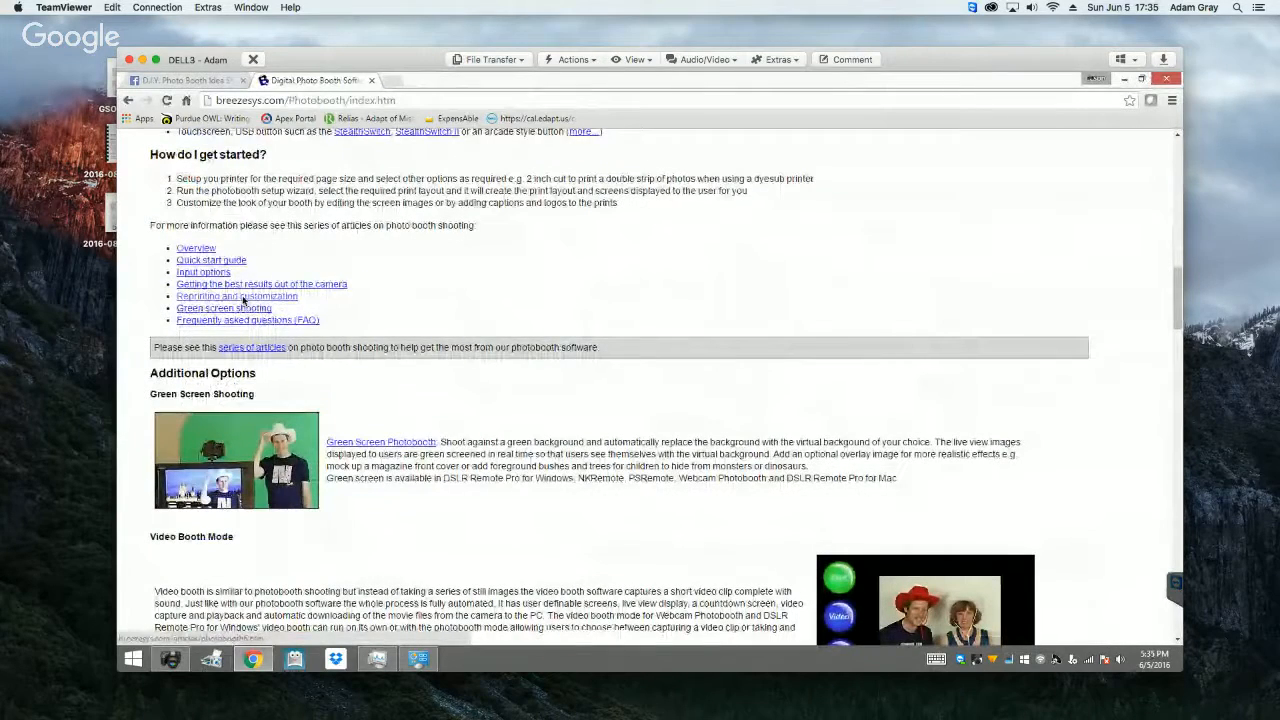
left_click(243, 298)
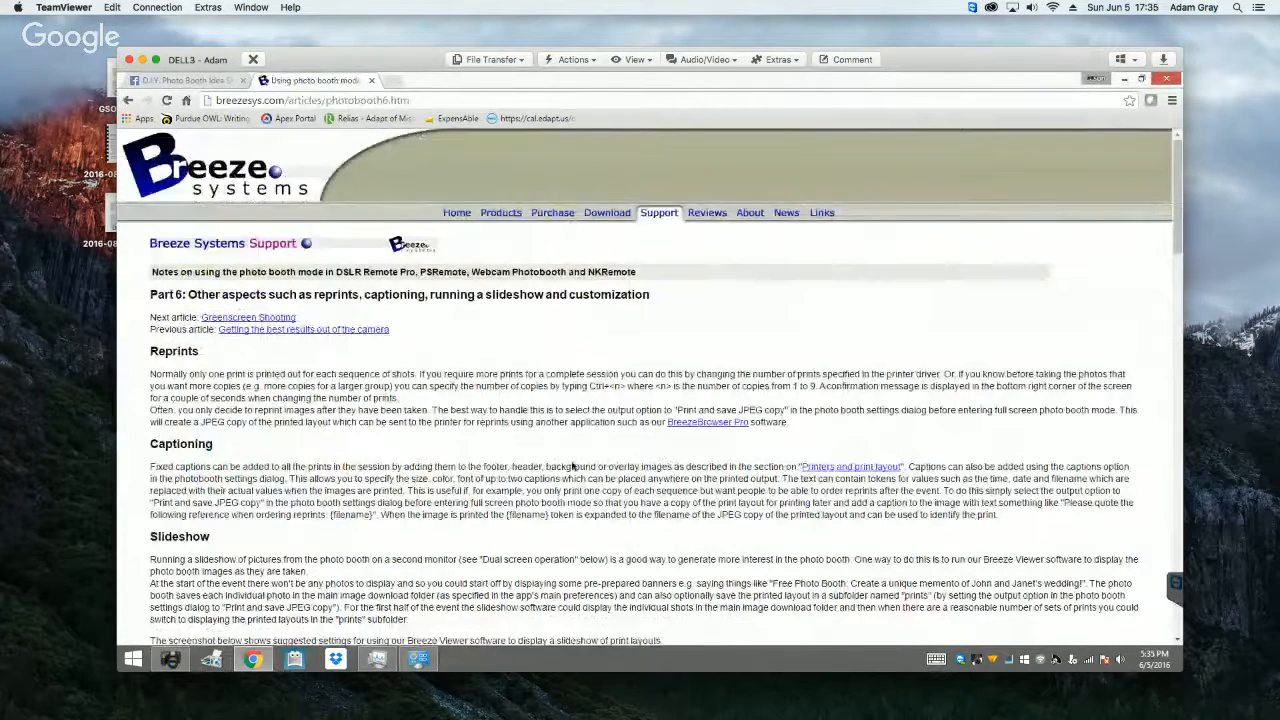
Step: Look through the article's Customization section of AutoHotKey scripts down to the script downloads and Animated GIFs section
scroll(563, 465, "down", 5)
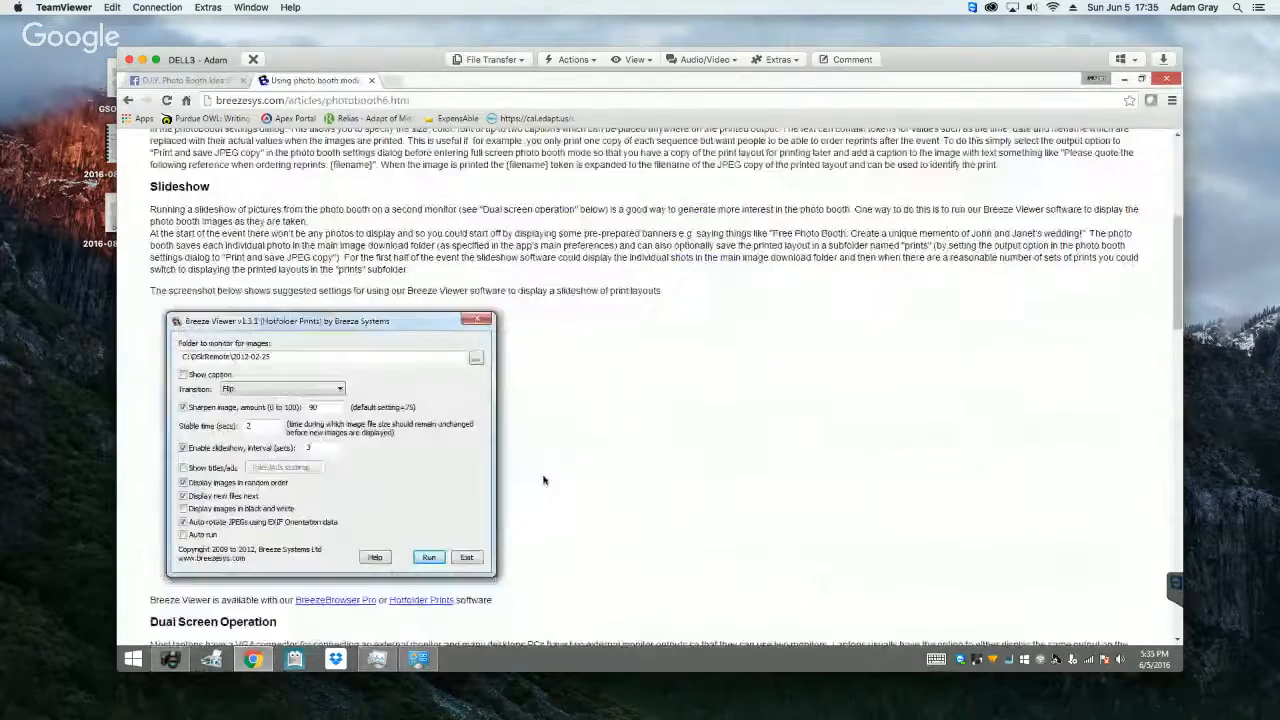
scroll(543, 481, "down", 6)
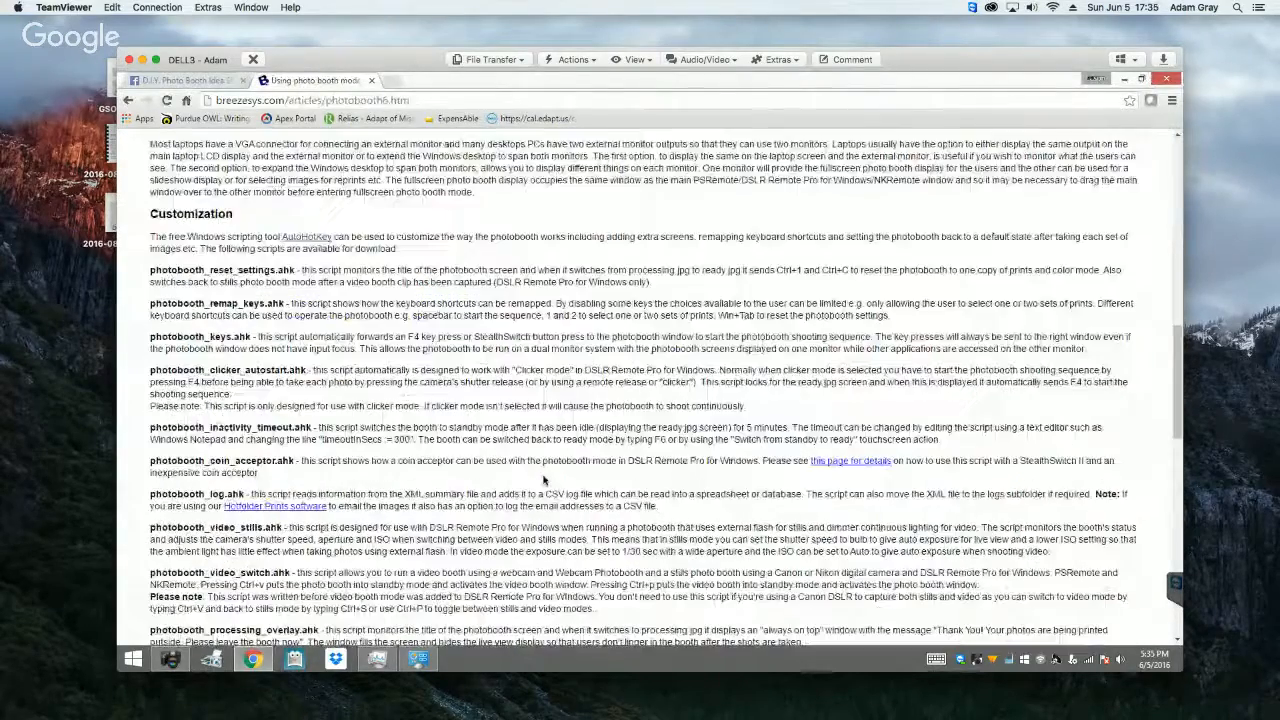
scroll(543, 481, "down", 4)
scroll(543, 481, "up", 2)
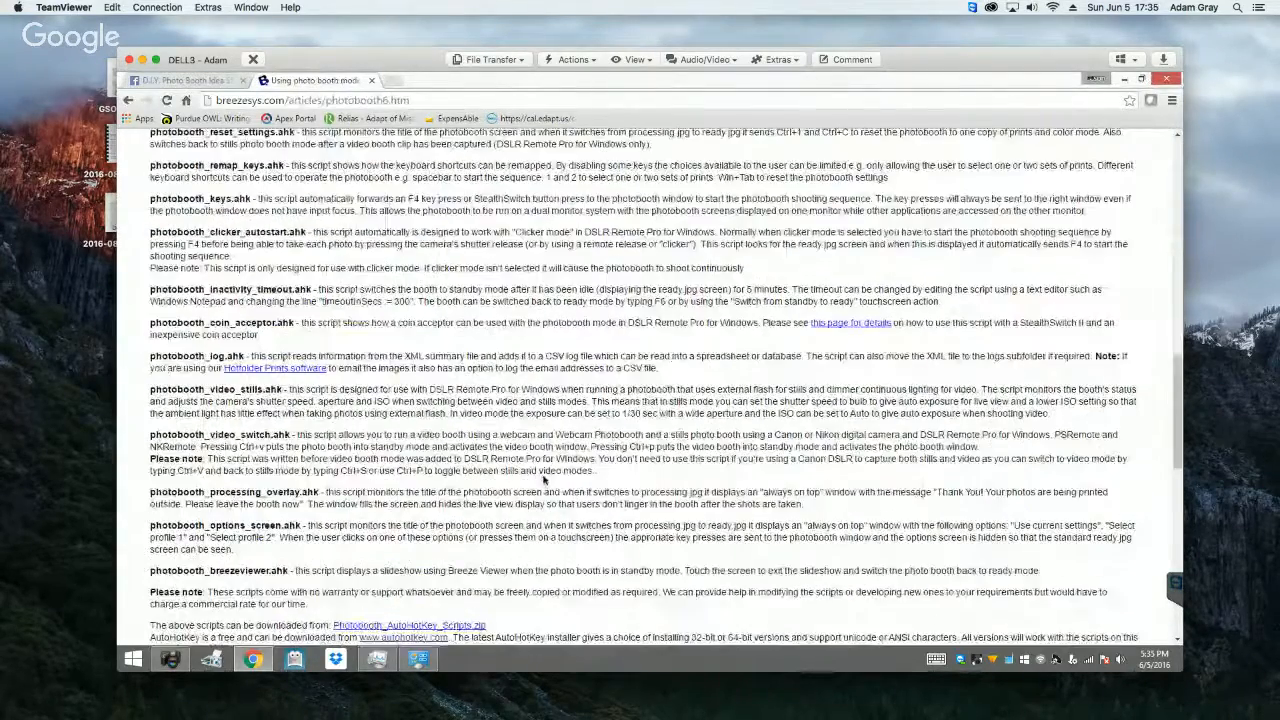
scroll(543, 481, "down", 4)
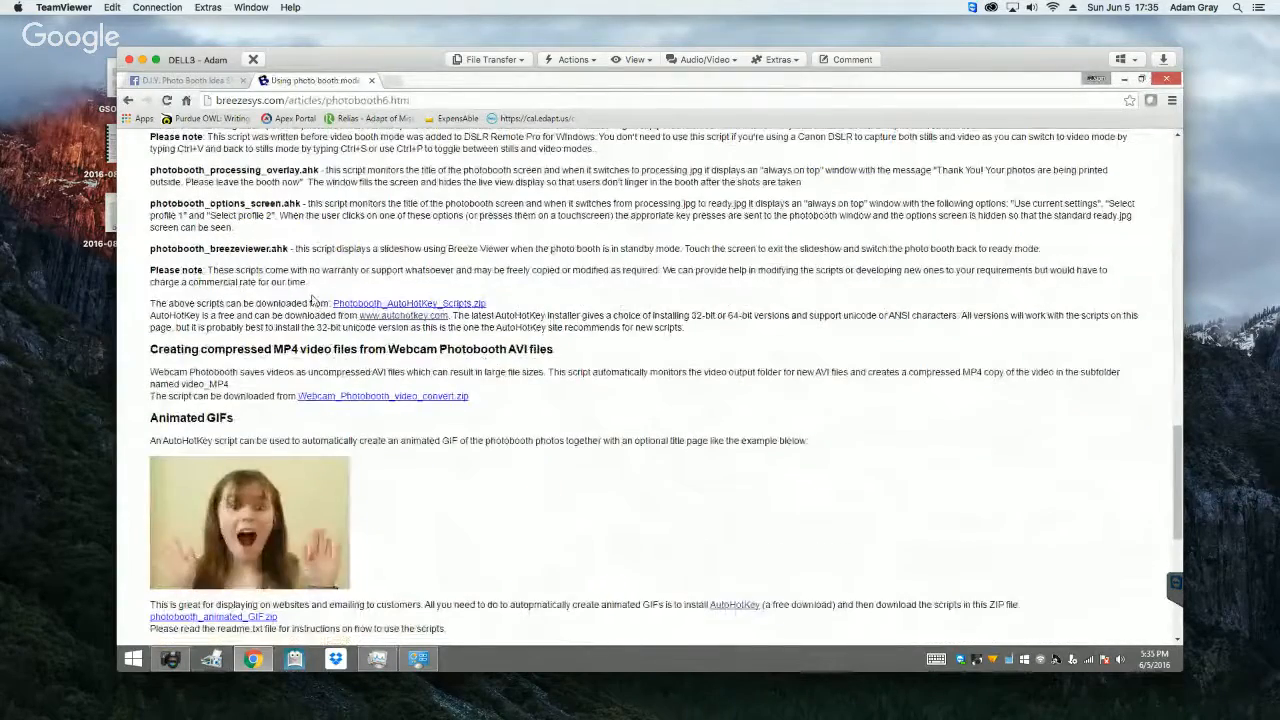
Step: Review the Customization script descriptions again and read on through both Animated GIFs sections to the end of the article
scroll(363, 265, "up", 3)
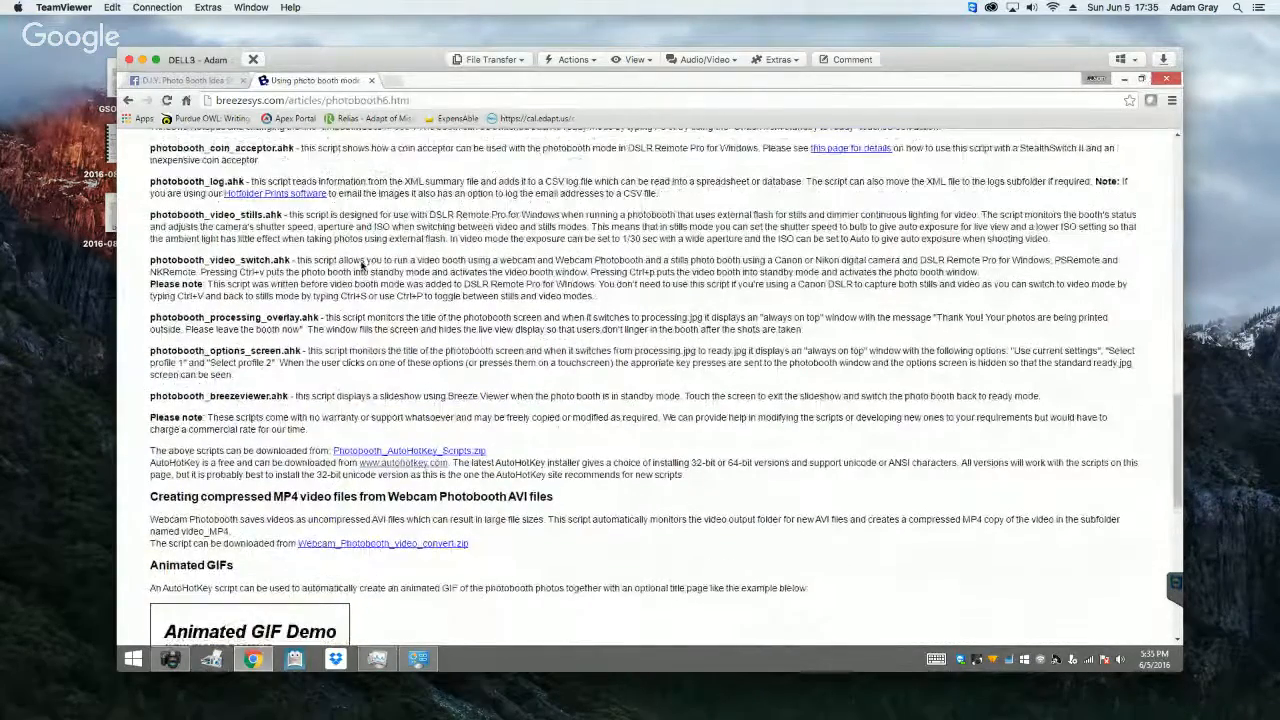
scroll(363, 265, "up", 2)
scroll(363, 267, "up", 2)
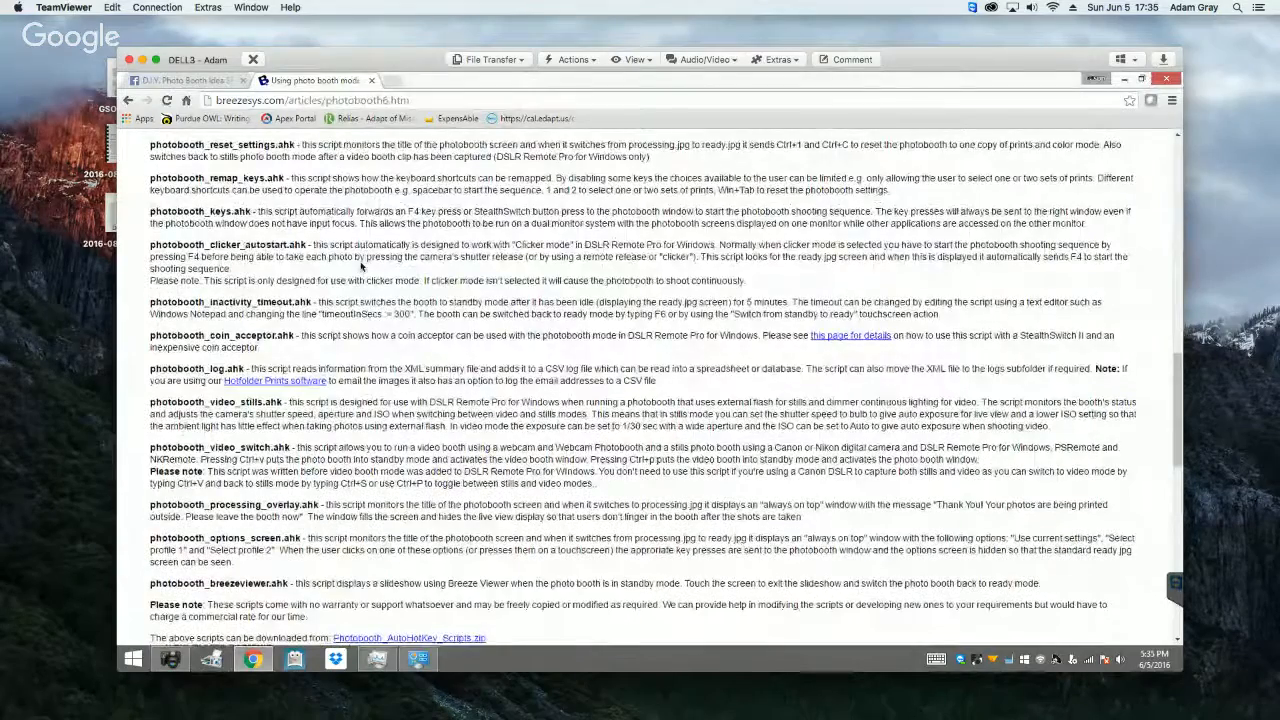
scroll(363, 265, "up", 1)
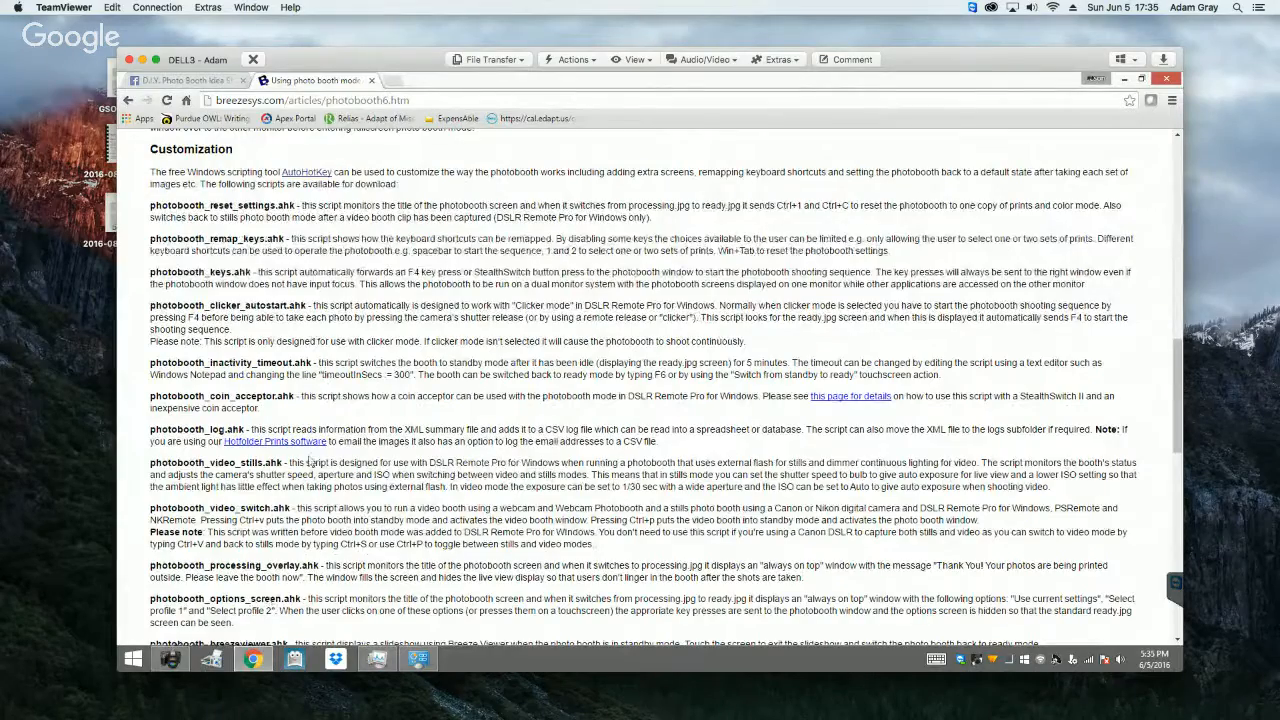
scroll(477, 490, "down", 5)
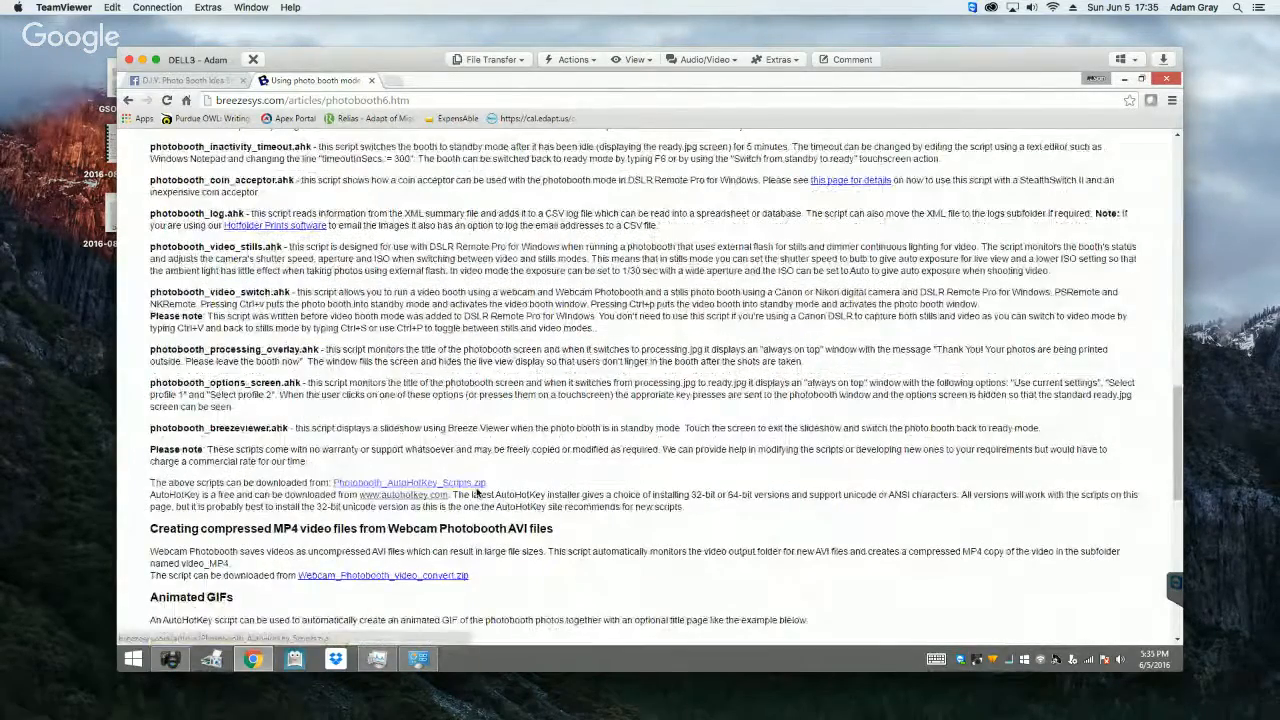
scroll(477, 490, "down", 7)
scroll(477, 493, "down", 2)
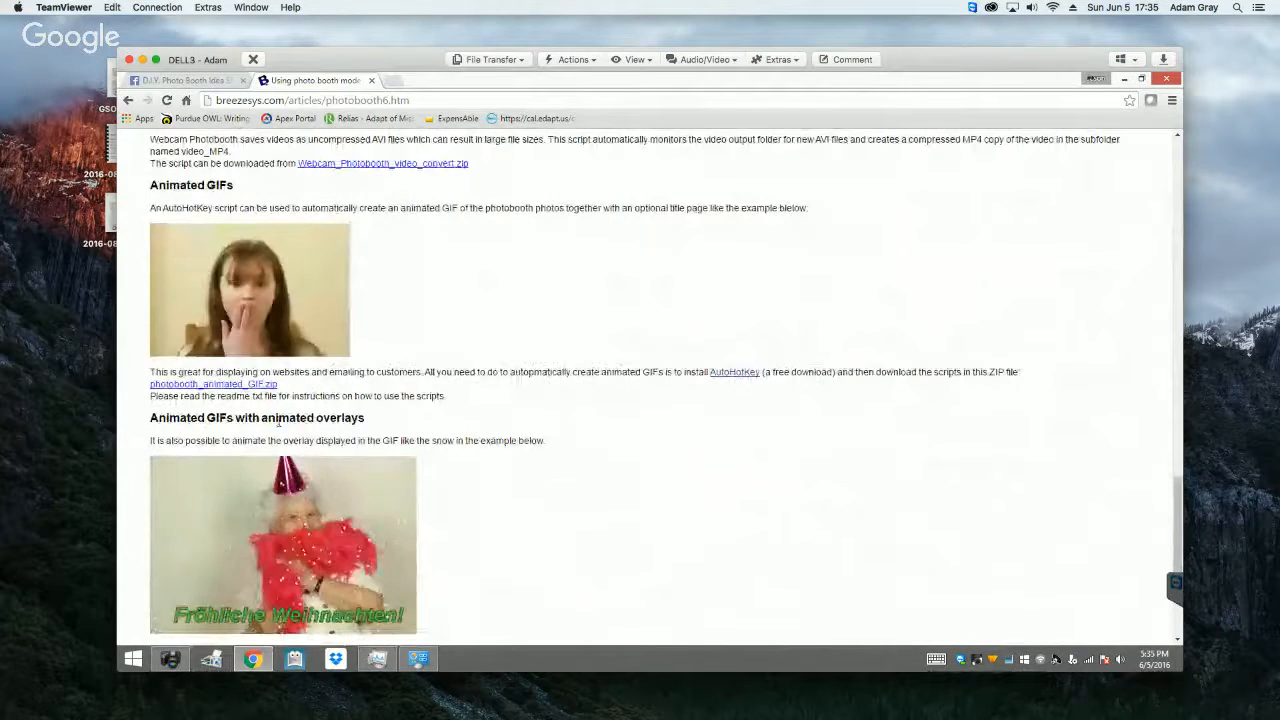
scroll(585, 595, "down", 3)
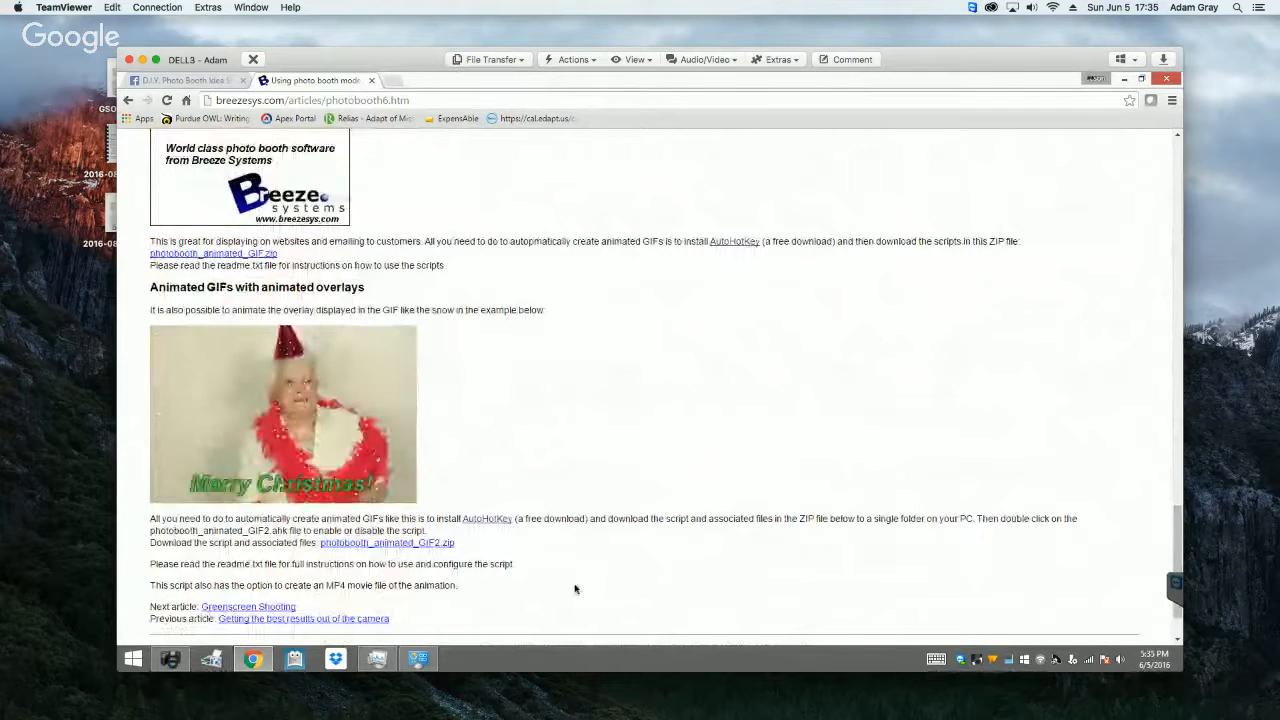
Step: Open the AutoHotkey website from the article's animated overlays section and download the current AutoHotkey installer
left_click(489, 519)
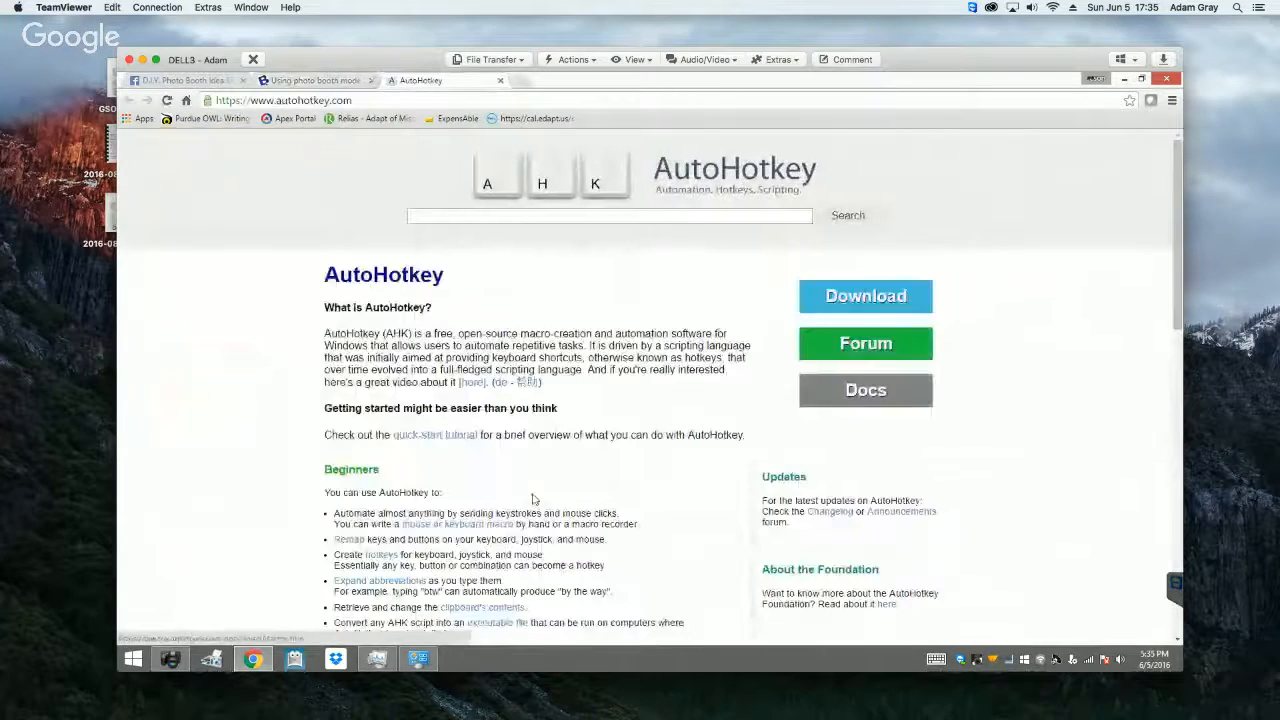
scroll(547, 472, "down", 2)
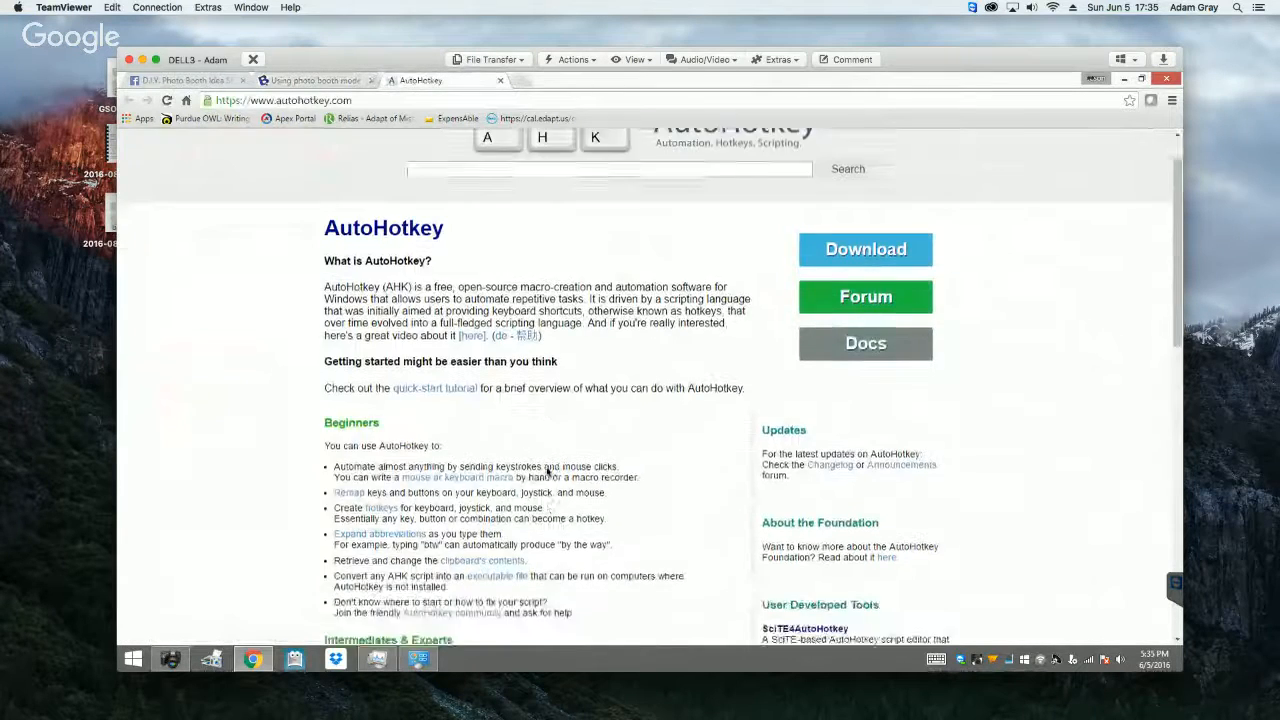
mouse_move(845, 244)
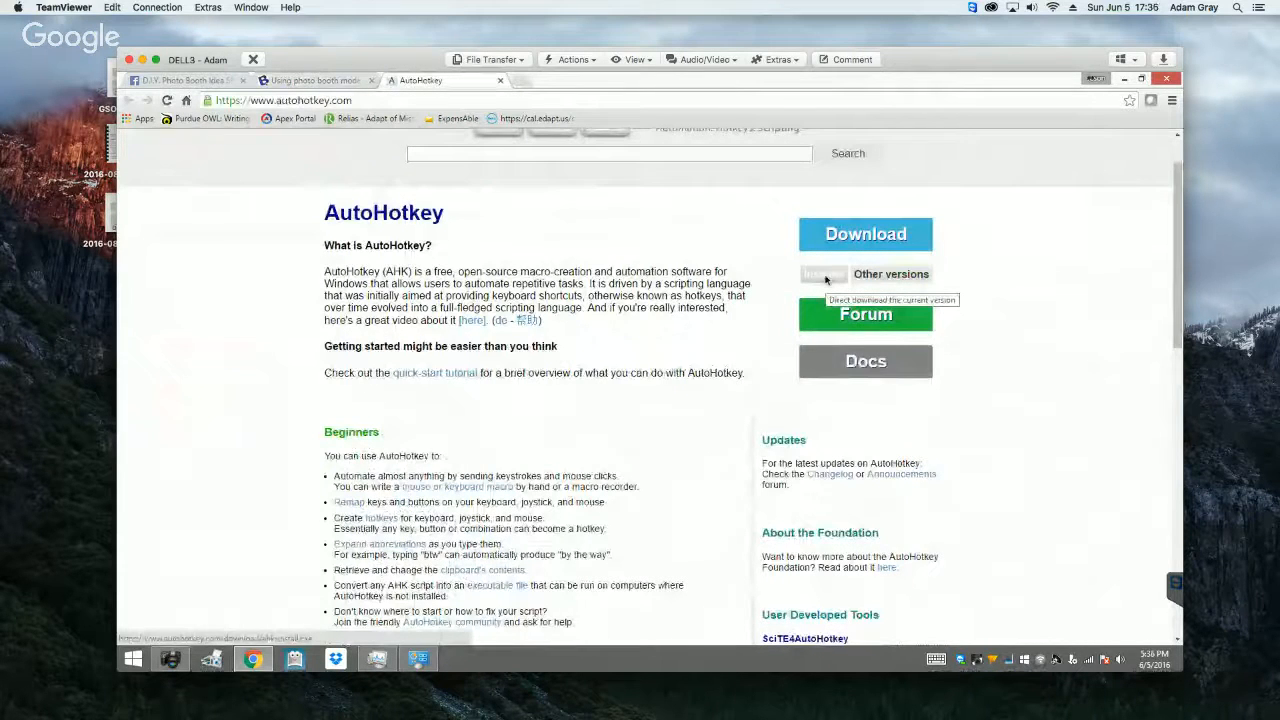
left_click(826, 280)
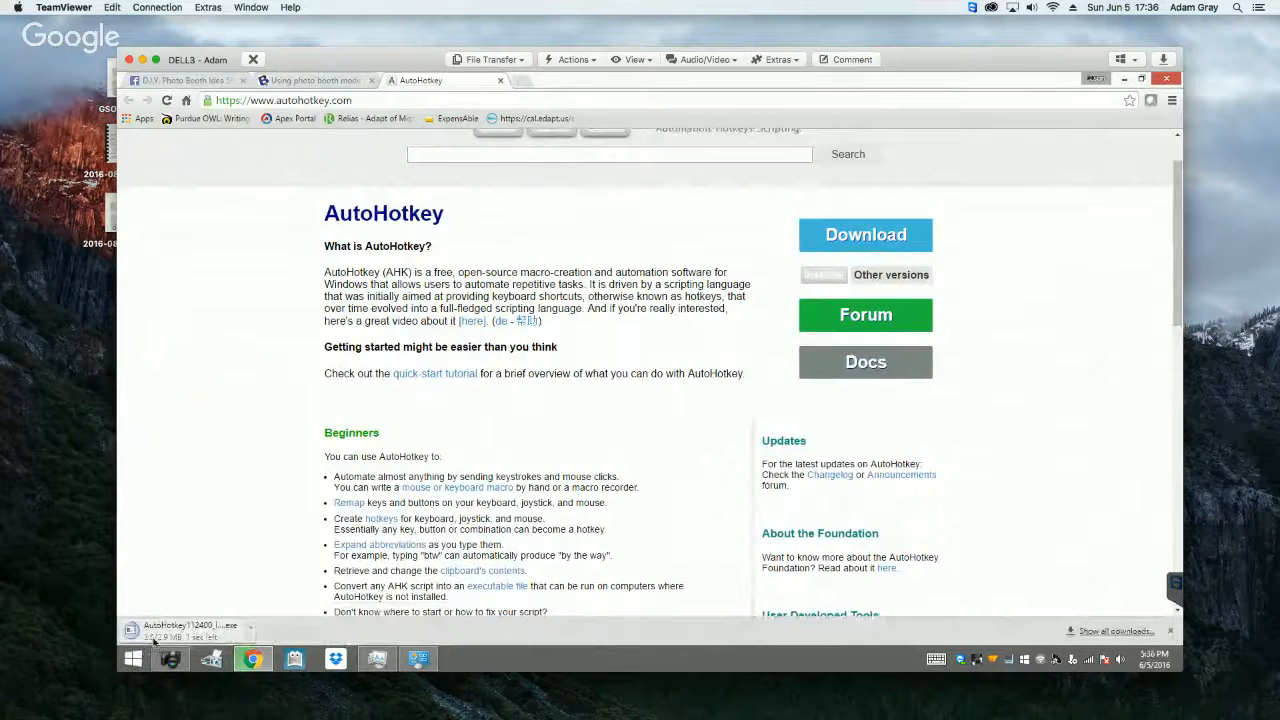
Step: Return to the Breeze Systems article, download photobooth_animated_GIF2.zip, and launch the downloaded AutoHotkey installer
left_click(345, 84)
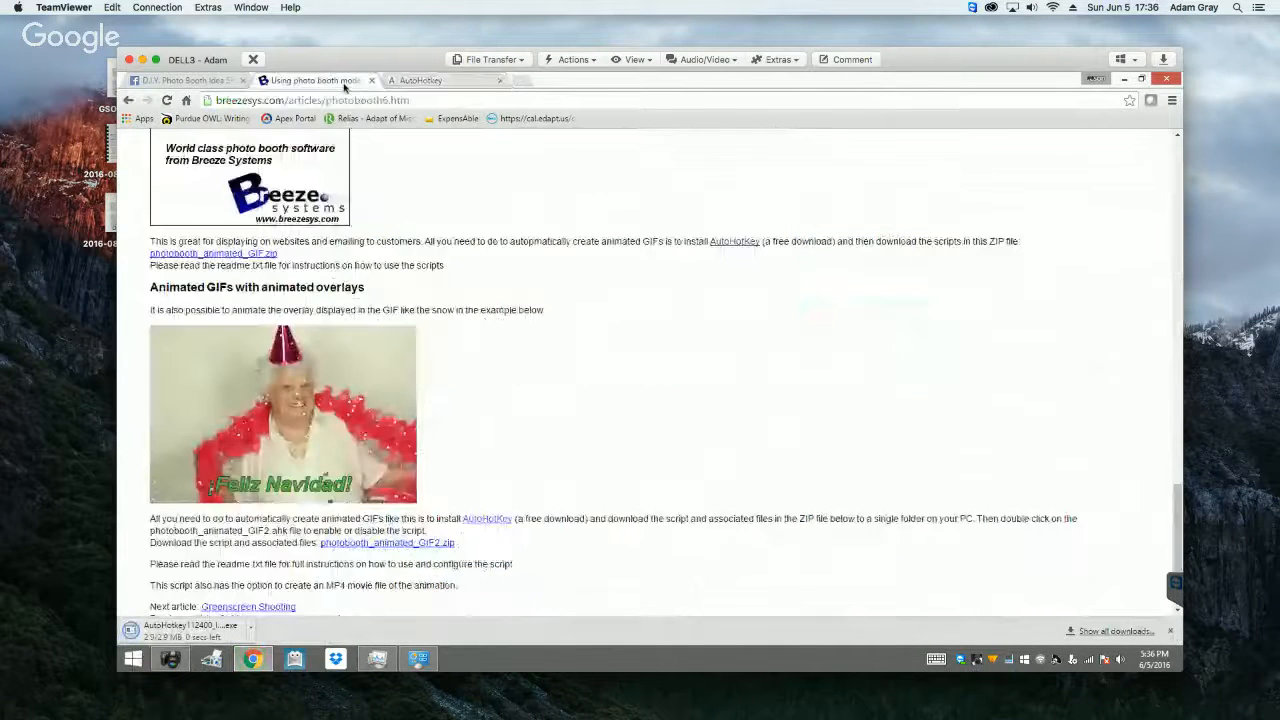
left_click(228, 81)
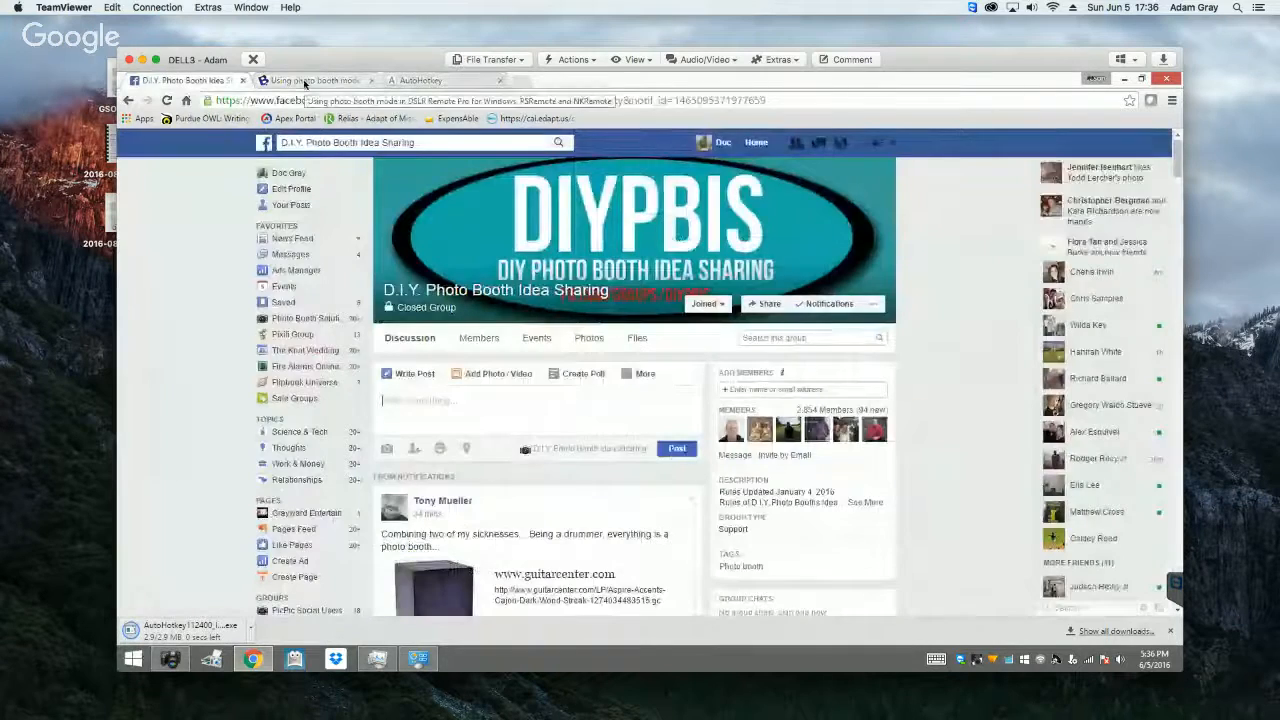
left_click(307, 81)
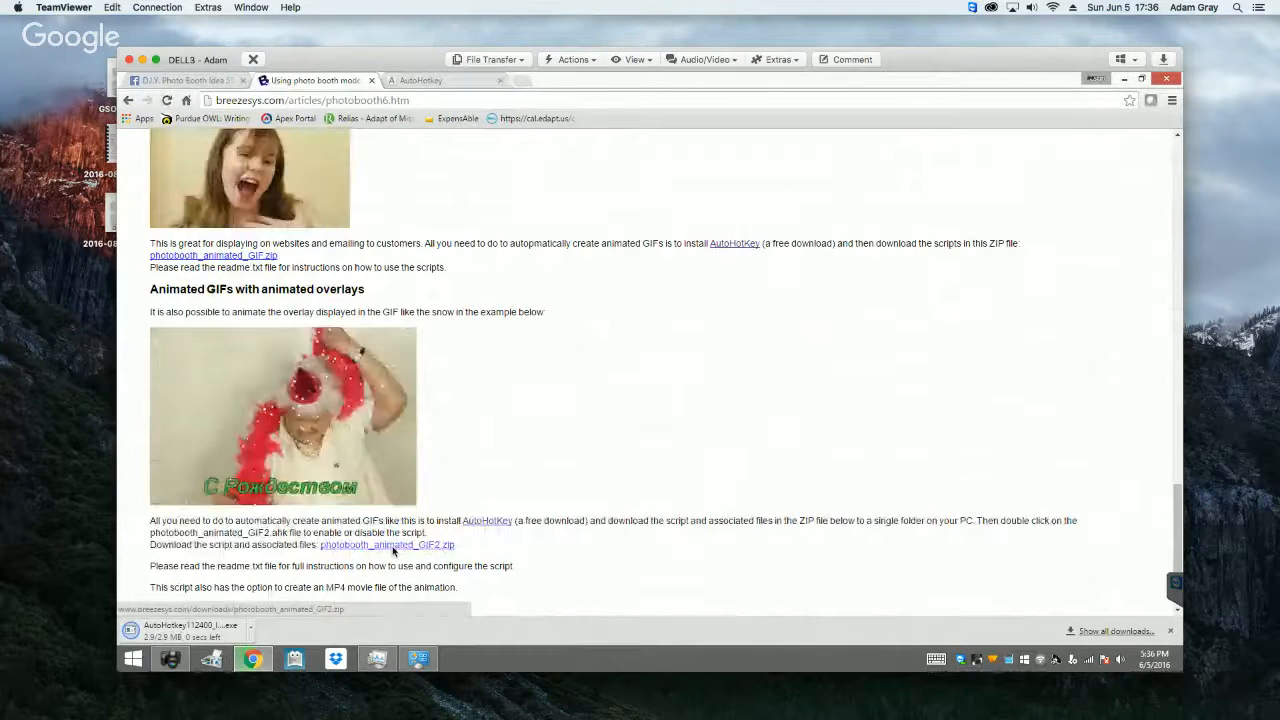
left_click(390, 546)
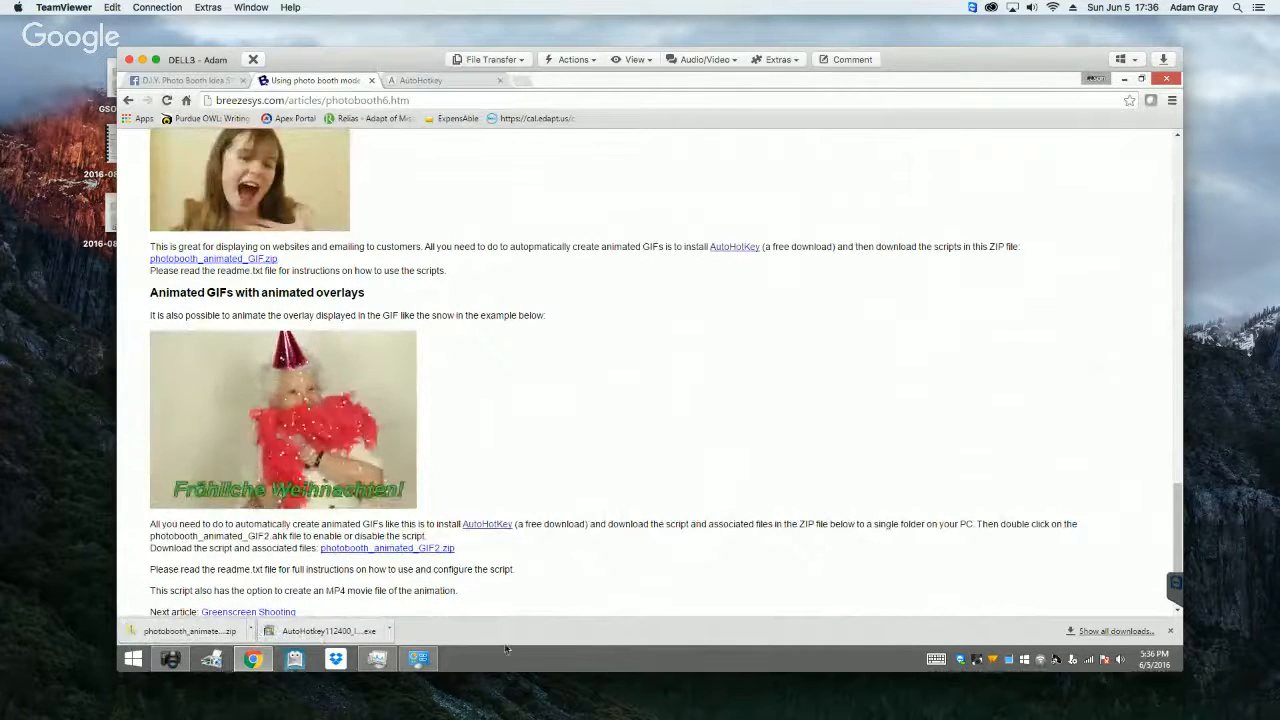
scroll(475, 395, "down", 1)
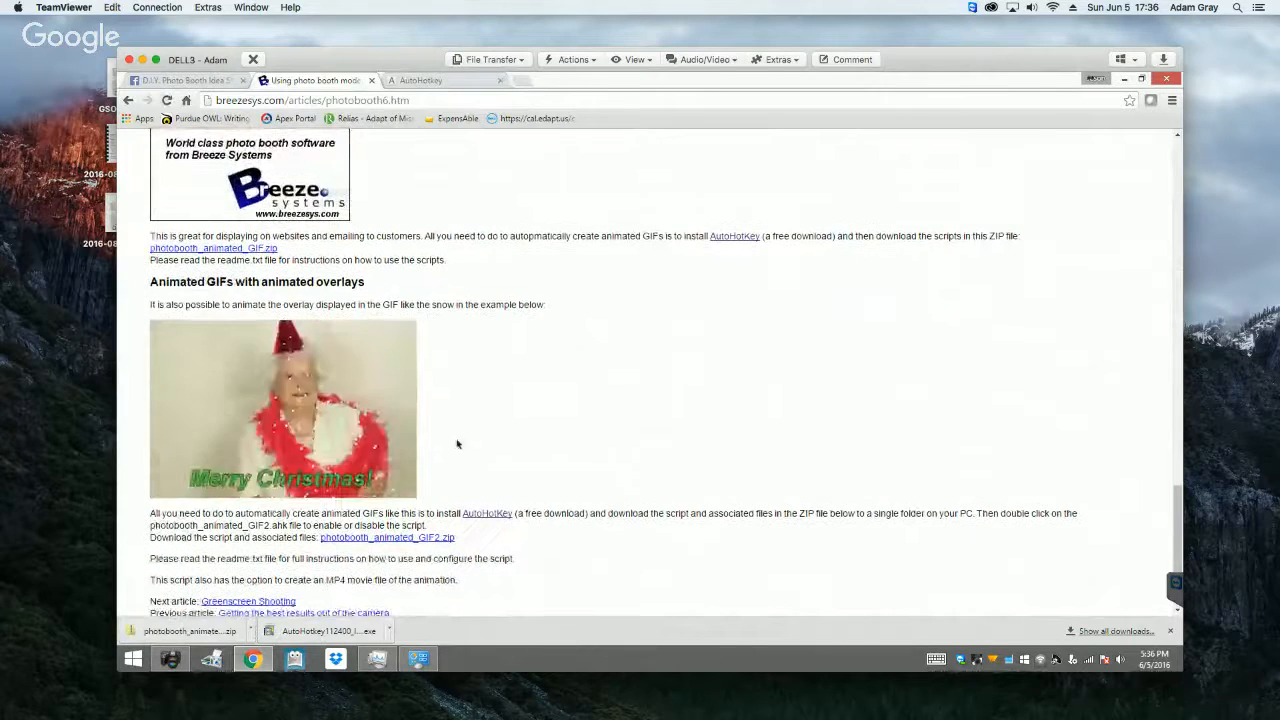
left_click(324, 637)
scroll(561, 408, "down", 1)
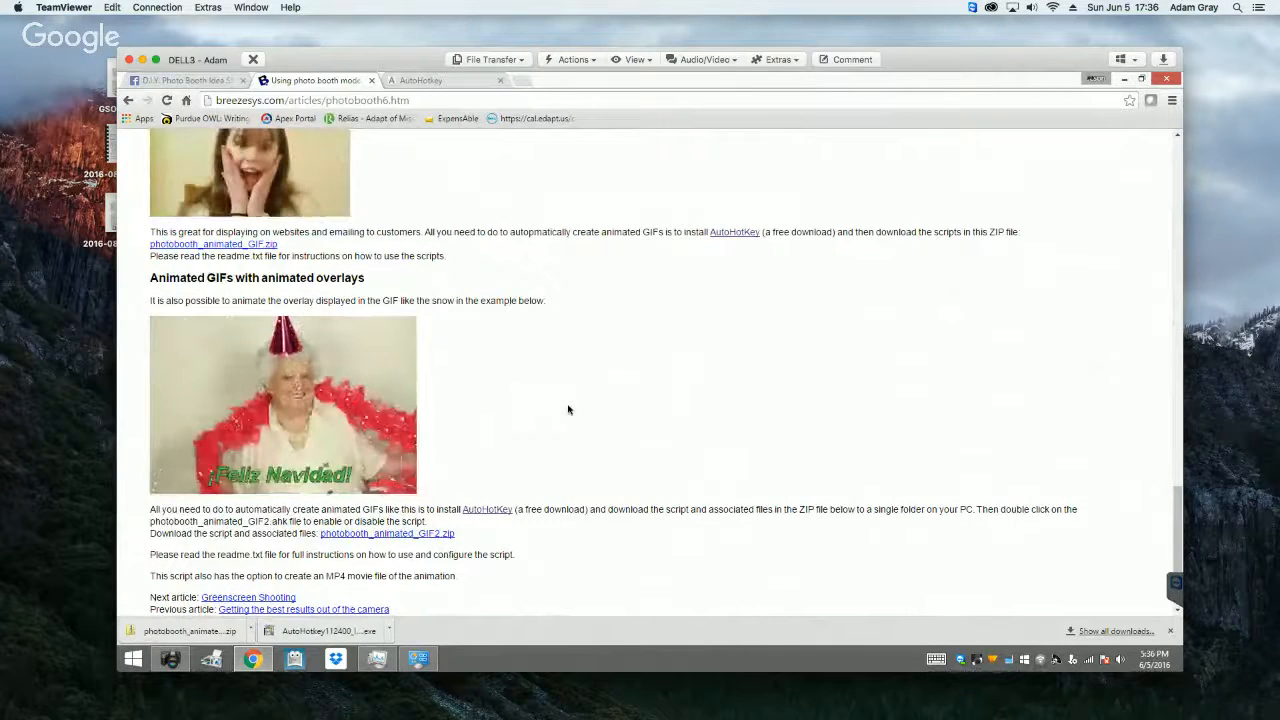
scroll(563, 408, "down", 2)
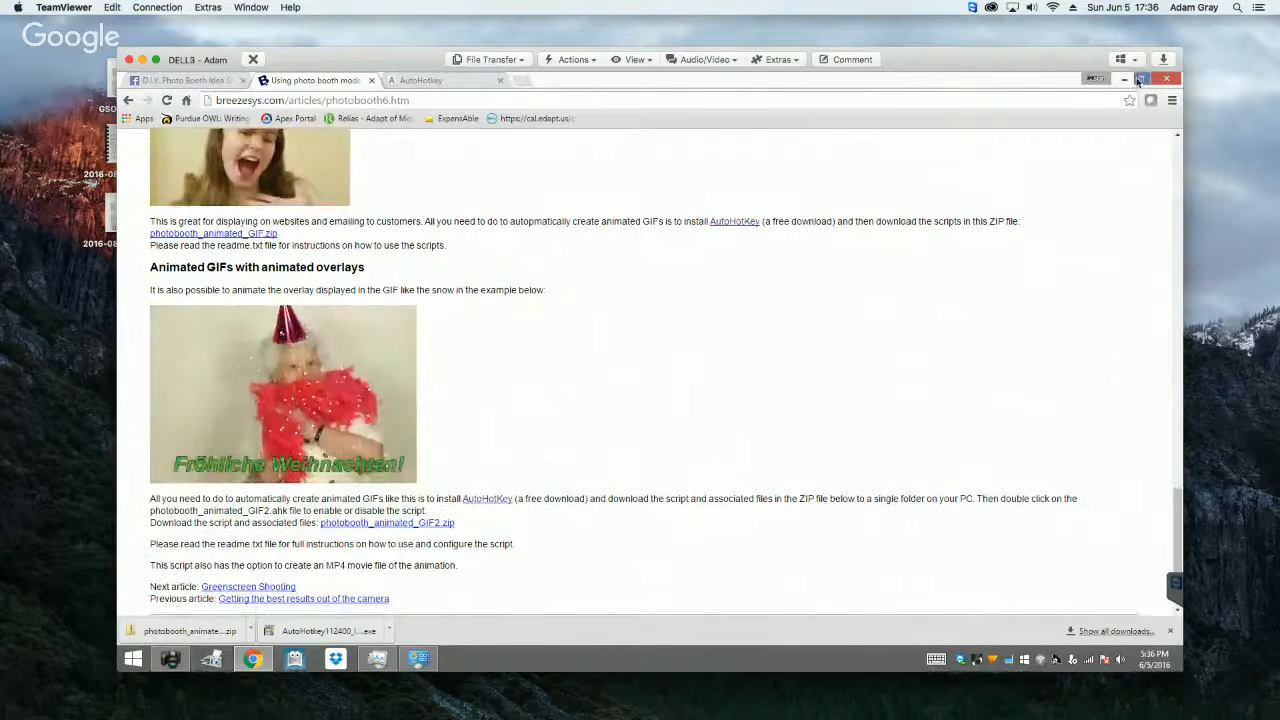
Step: Restore the browser to a smaller window, minimise DSLR Remote Pro, and move the browser up to clear the desktop icons
left_click(1140, 80)
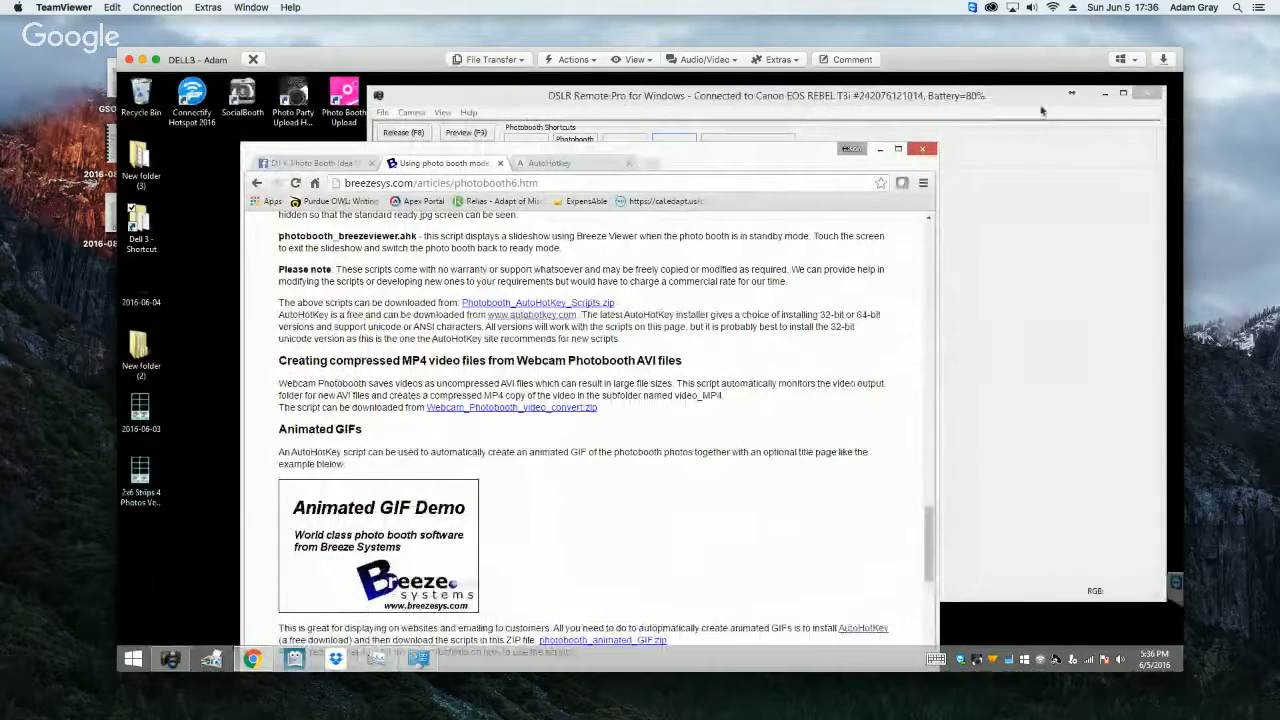
left_click(1107, 95)
left_click(880, 148)
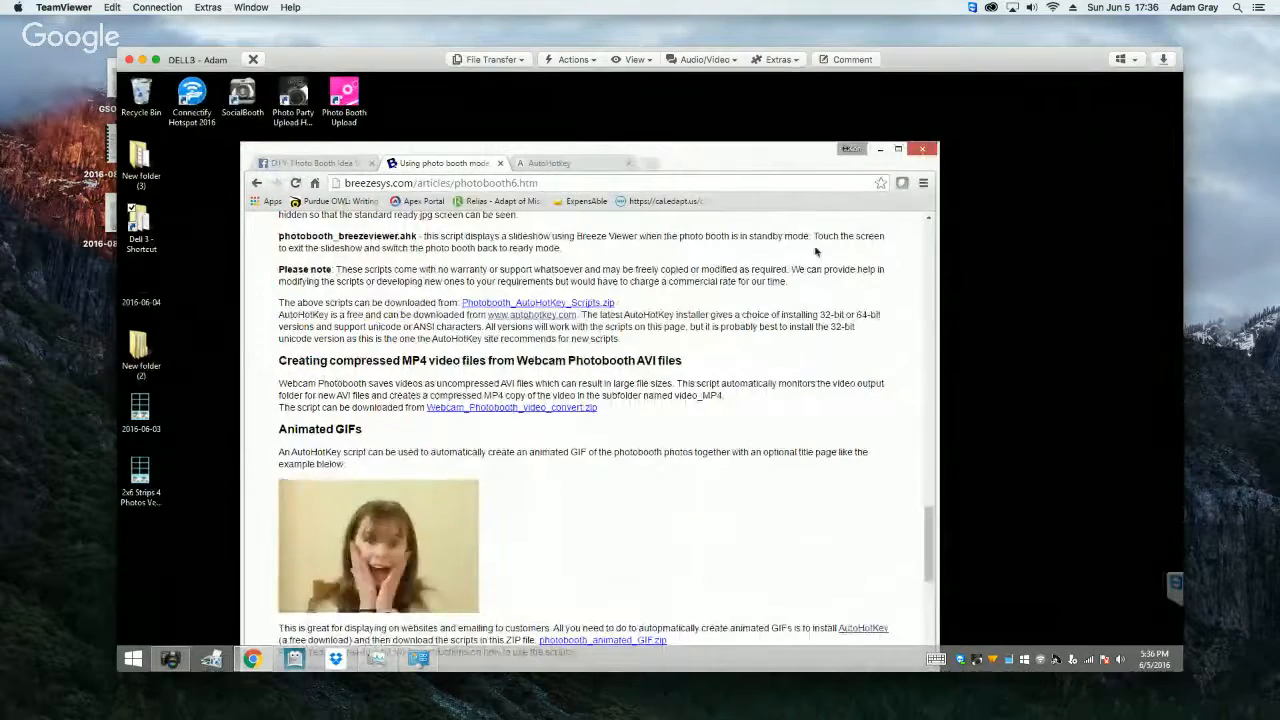
left_click_drag(845, 544, 854, 94)
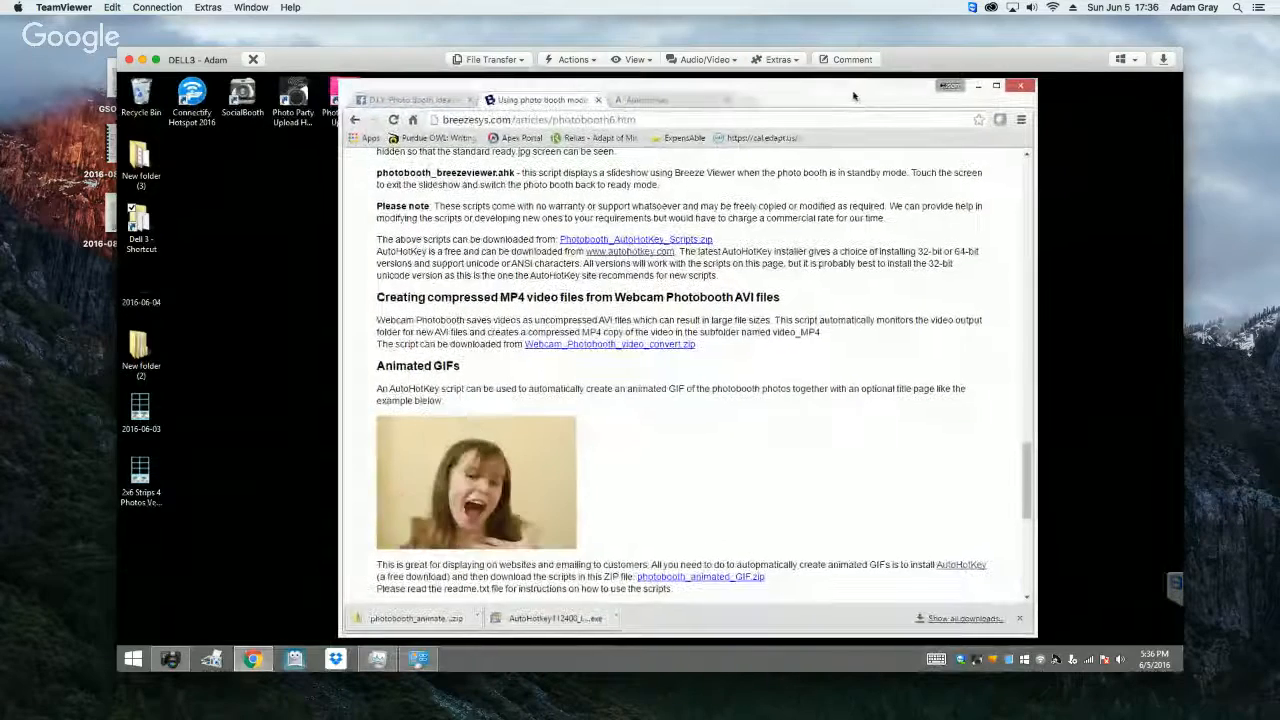
Step: Copy the downloaded AutoHotkey installer and animated GIF archive onto the desktop, and close the AutoHotkey Setup window
left_click(524, 621)
left_click_drag(524, 622, 263, 364)
left_click_drag(414, 618, 332, 466)
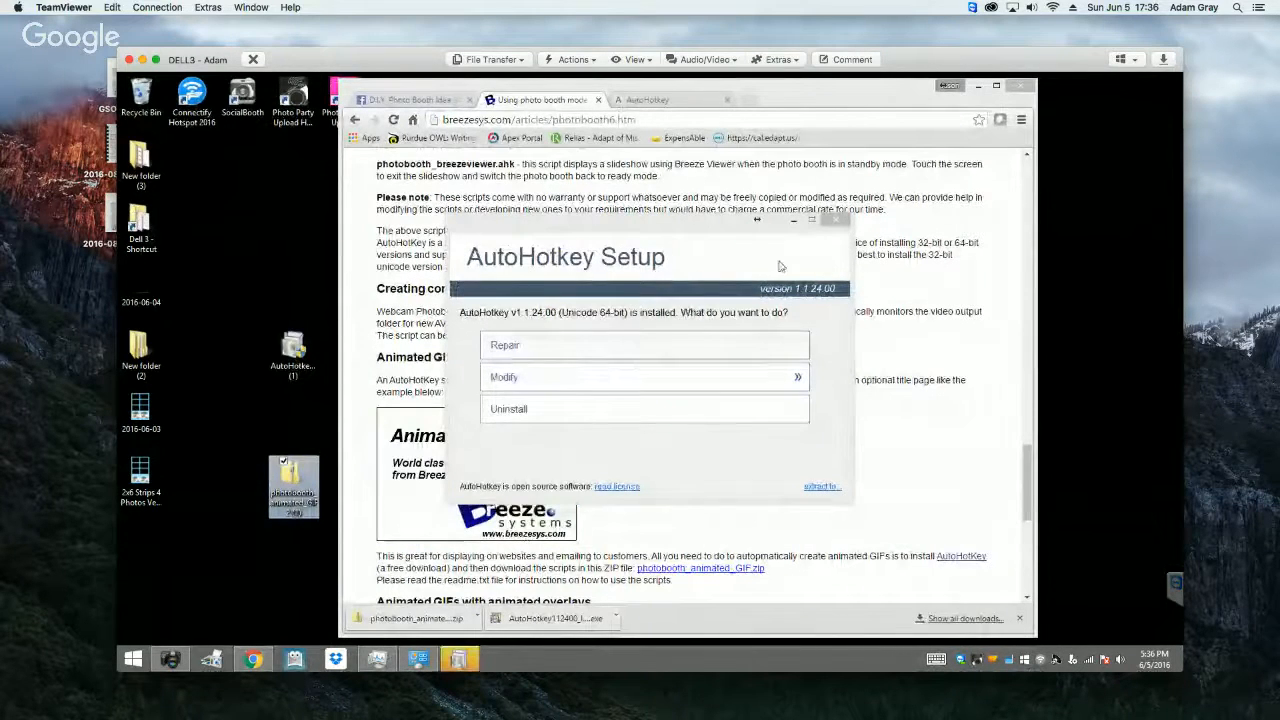
left_click(830, 223)
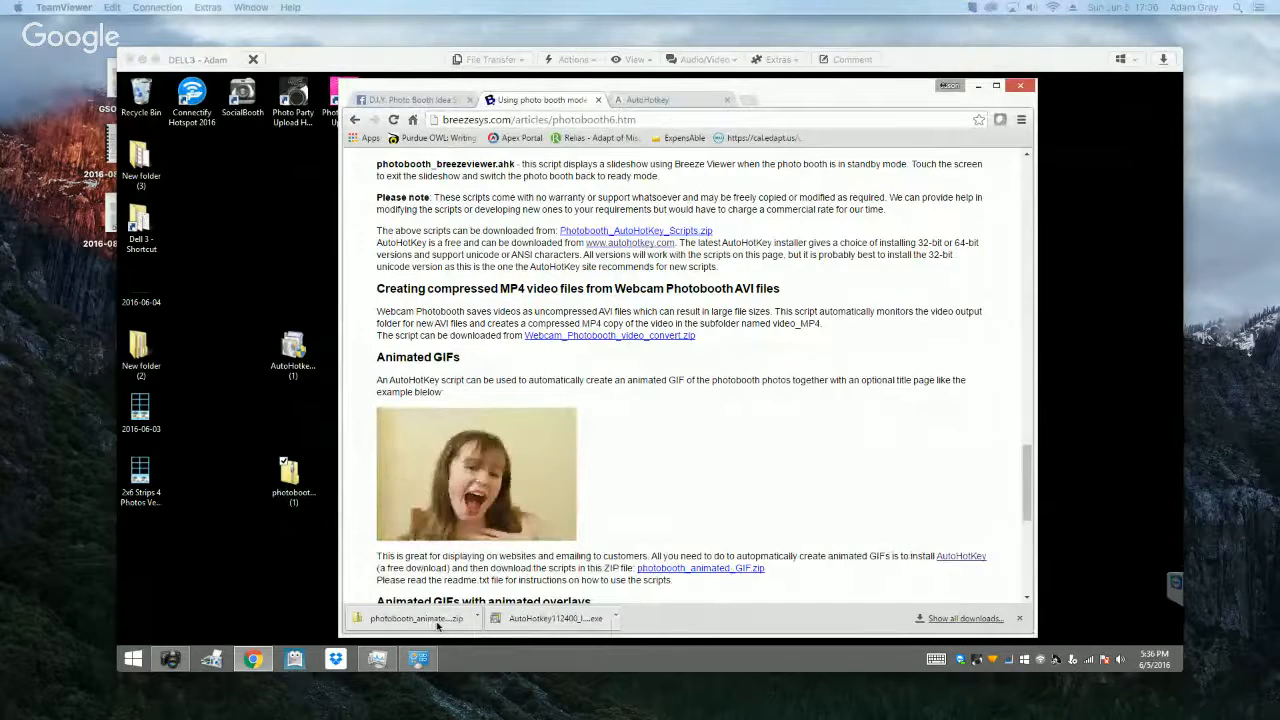
Step: Open the animated GIF archive on the desktop and look through the files it contains
left_click(296, 485)
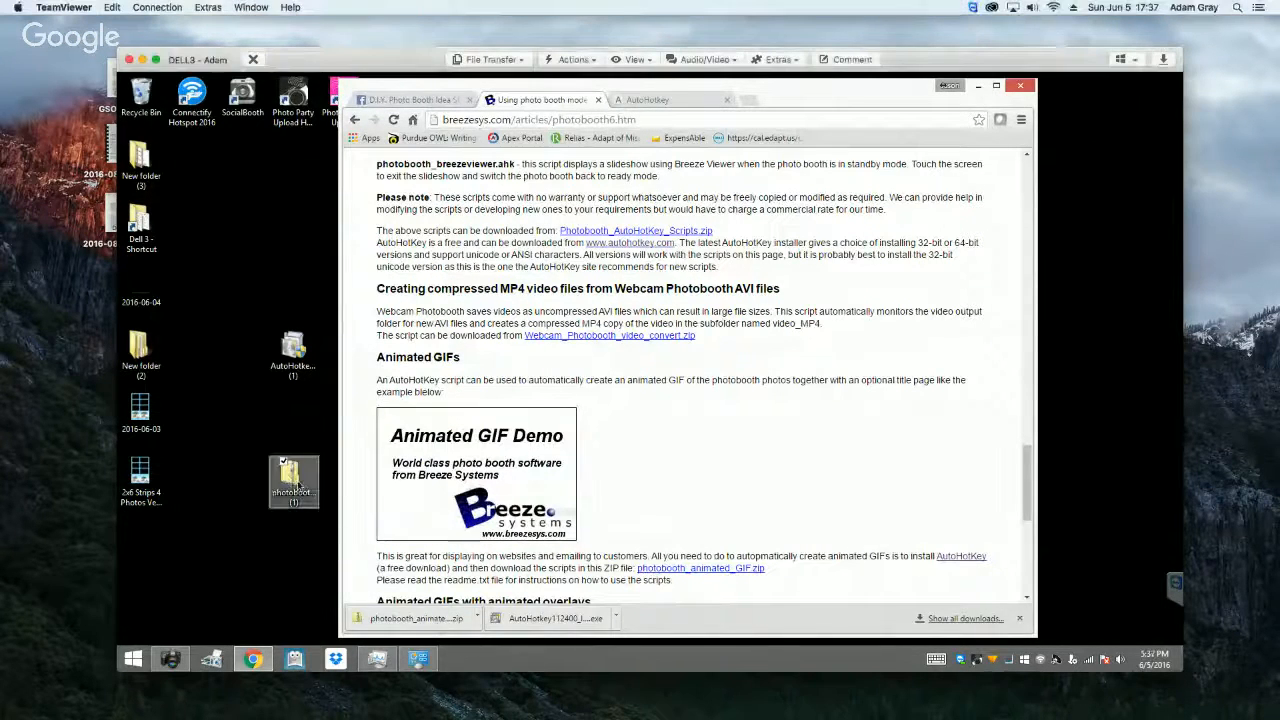
double_click(294, 485)
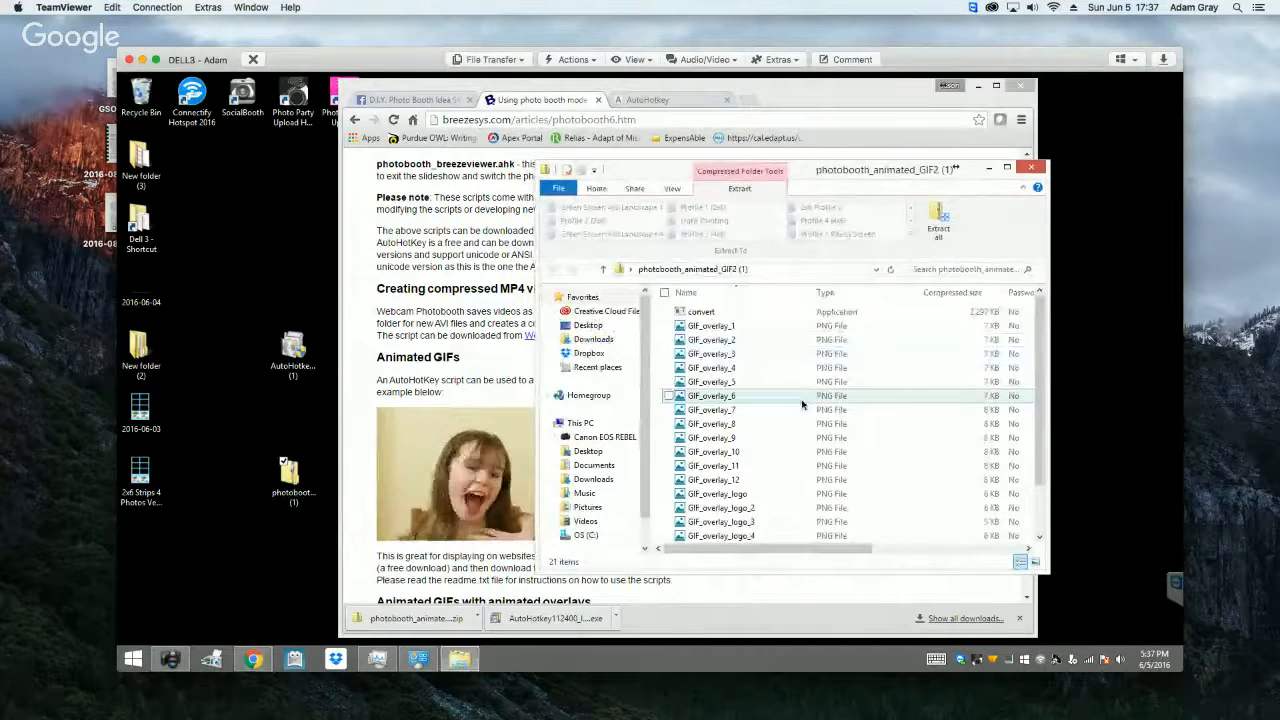
scroll(716, 533, "down", 2)
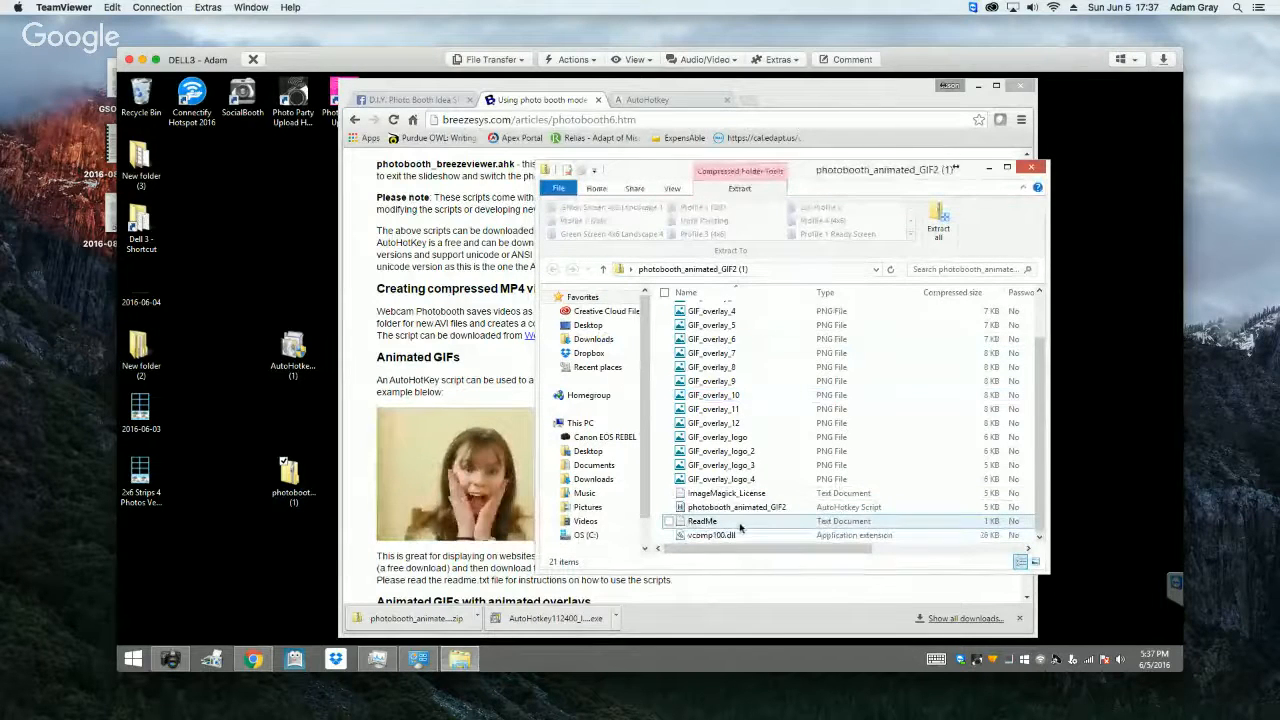
scroll(741, 527, "up", 1)
scroll(741, 527, "up", 1)
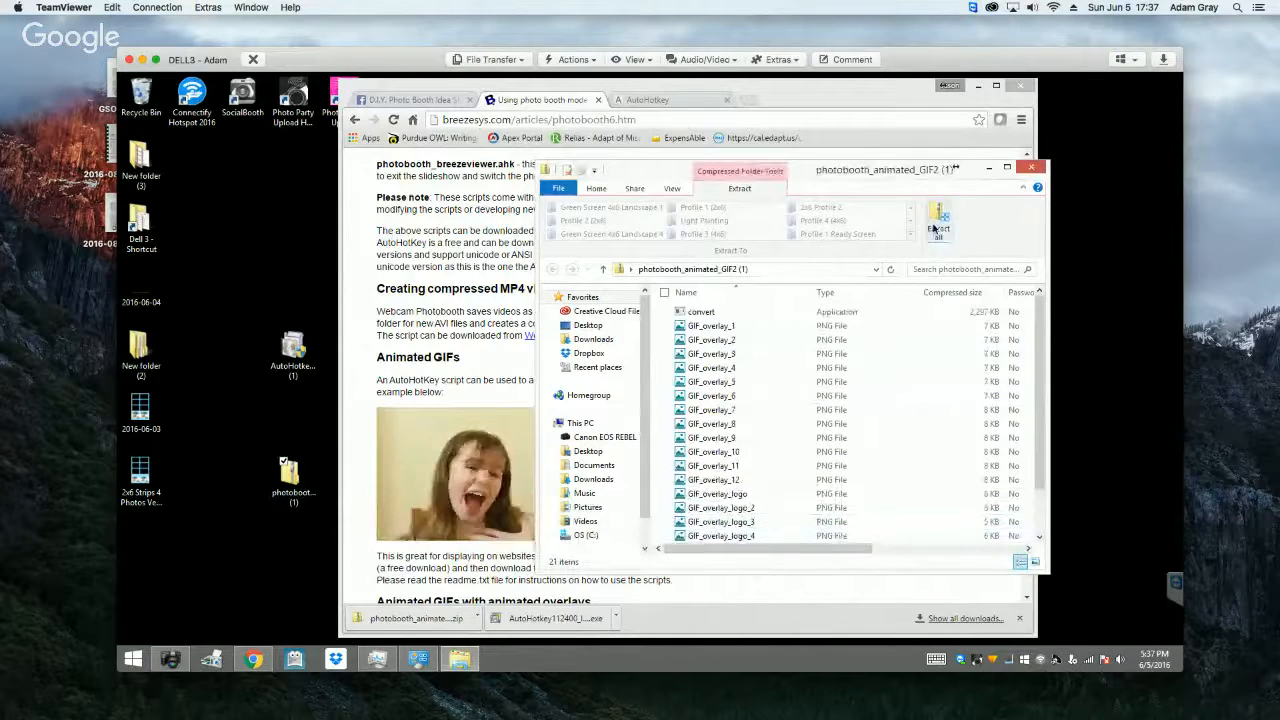
Step: Start extracting the whole archive and browse for a destination in the Dell 4 folder of Dropbox on the C: drive
left_click(937, 224)
left_click(788, 312)
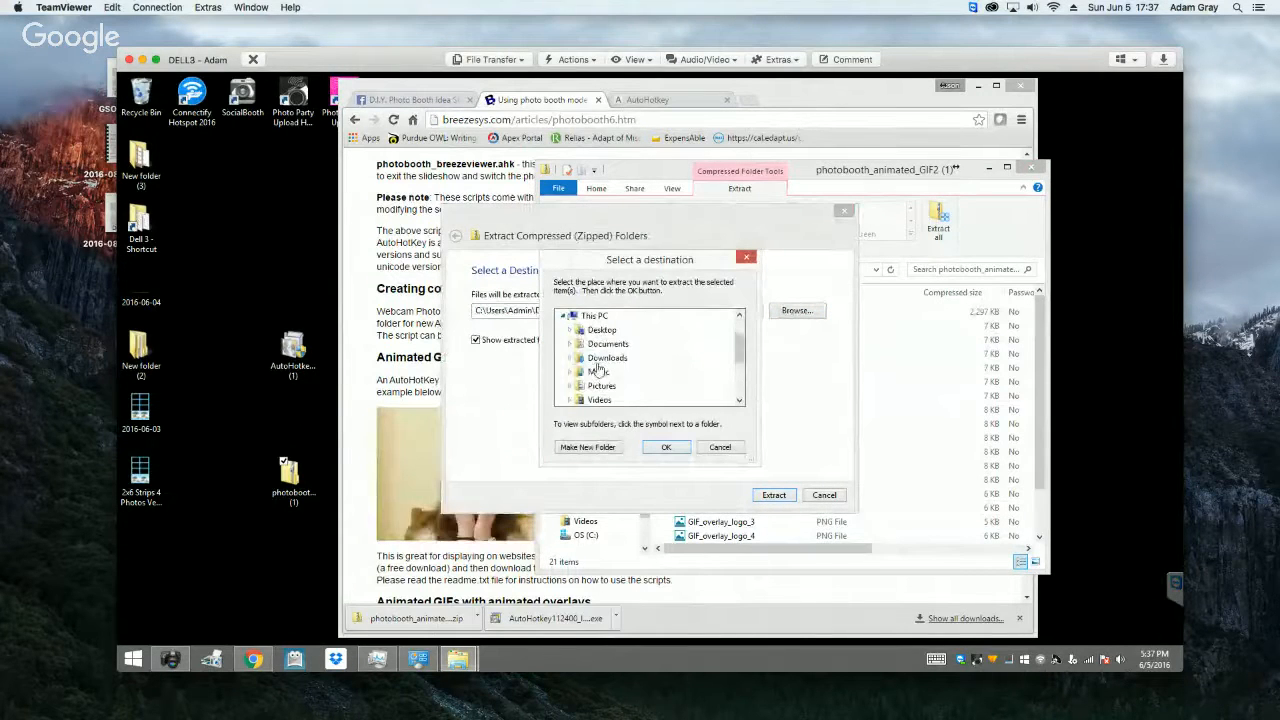
left_click_drag(740, 350, 741, 376)
left_click(569, 357)
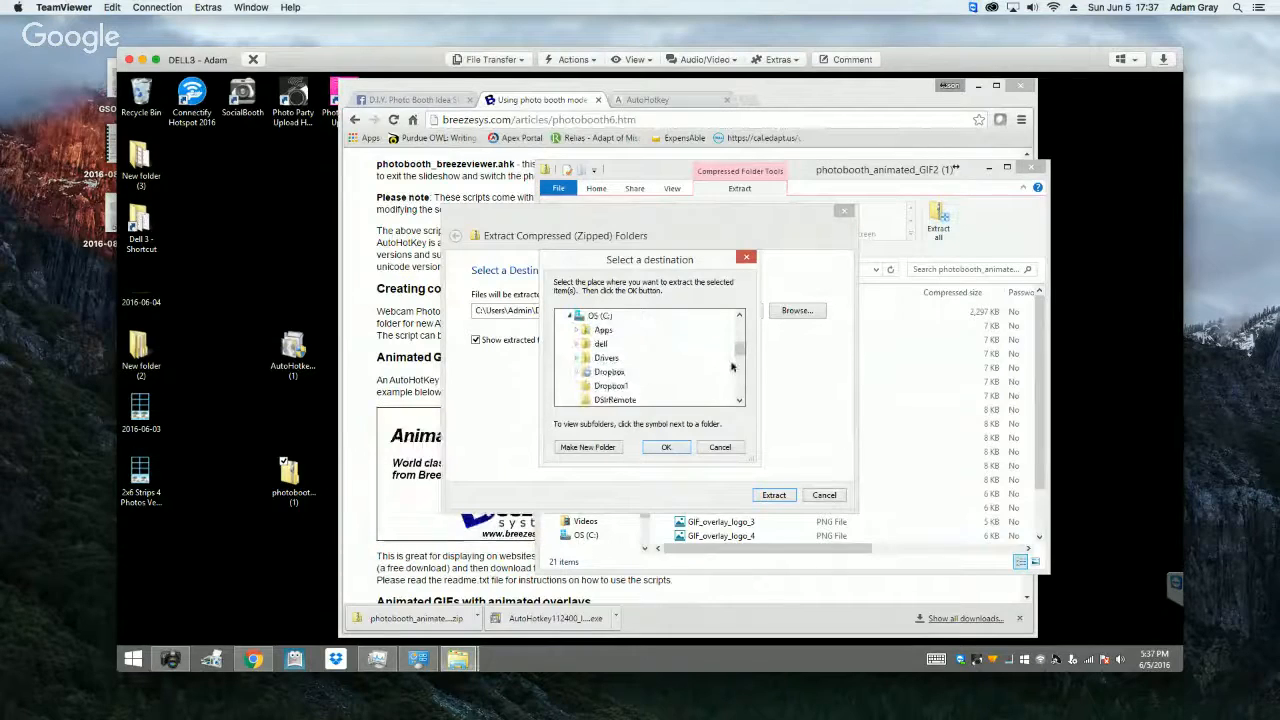
left_click(580, 371)
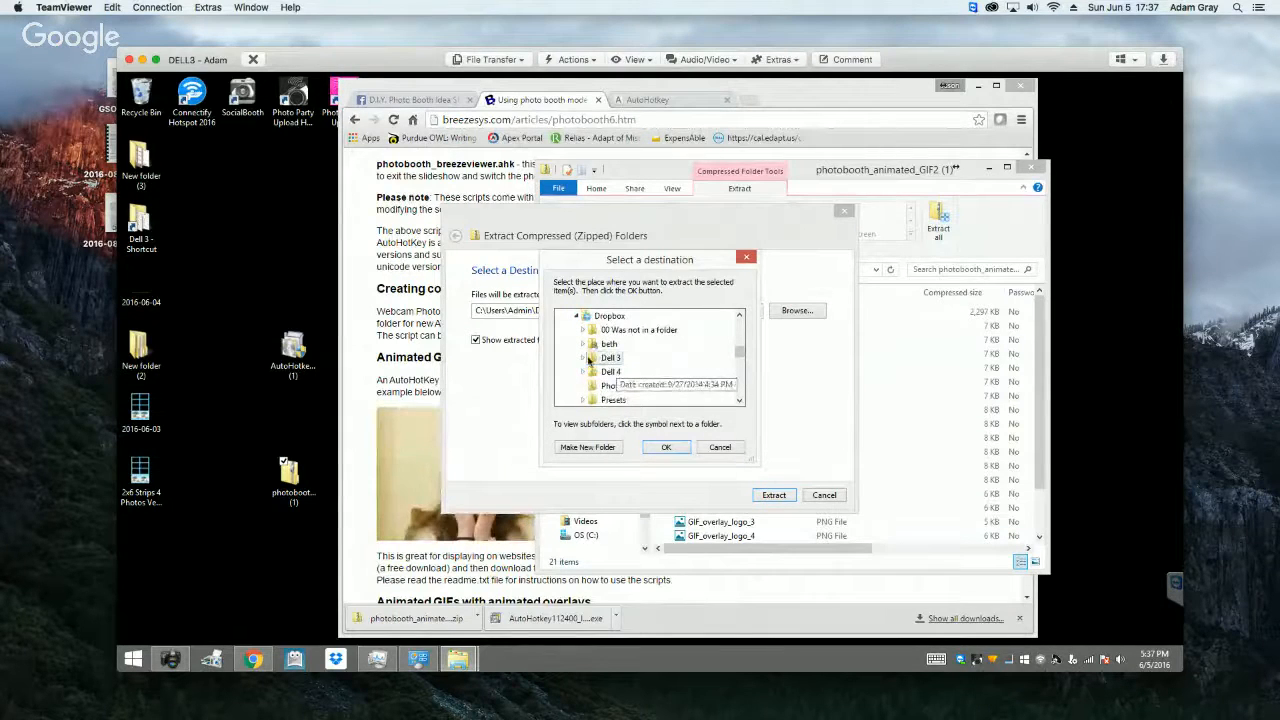
left_click(583, 357)
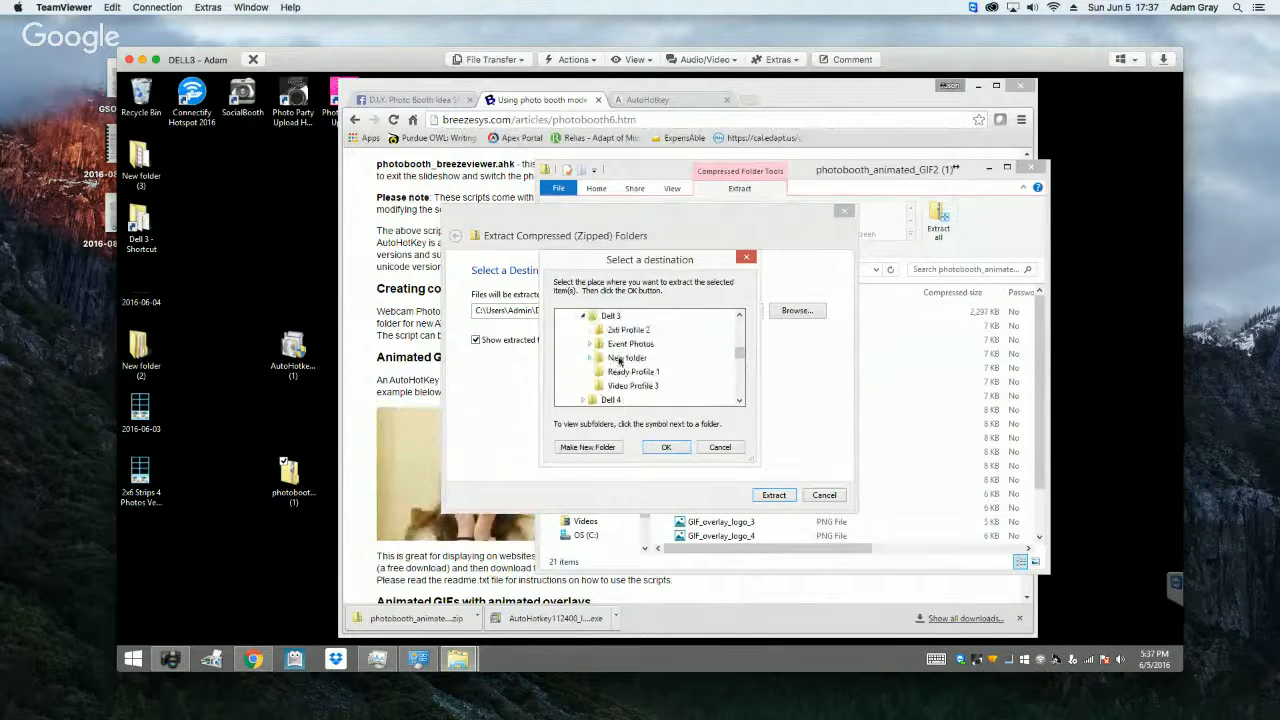
left_click(582, 316)
left_click(584, 330)
mouse_move(738, 351)
left_mouse_down()
mouse_move(733, 375)
mouse_move(733, 347)
left_mouse_up()
scroll(733, 347, "down", 1)
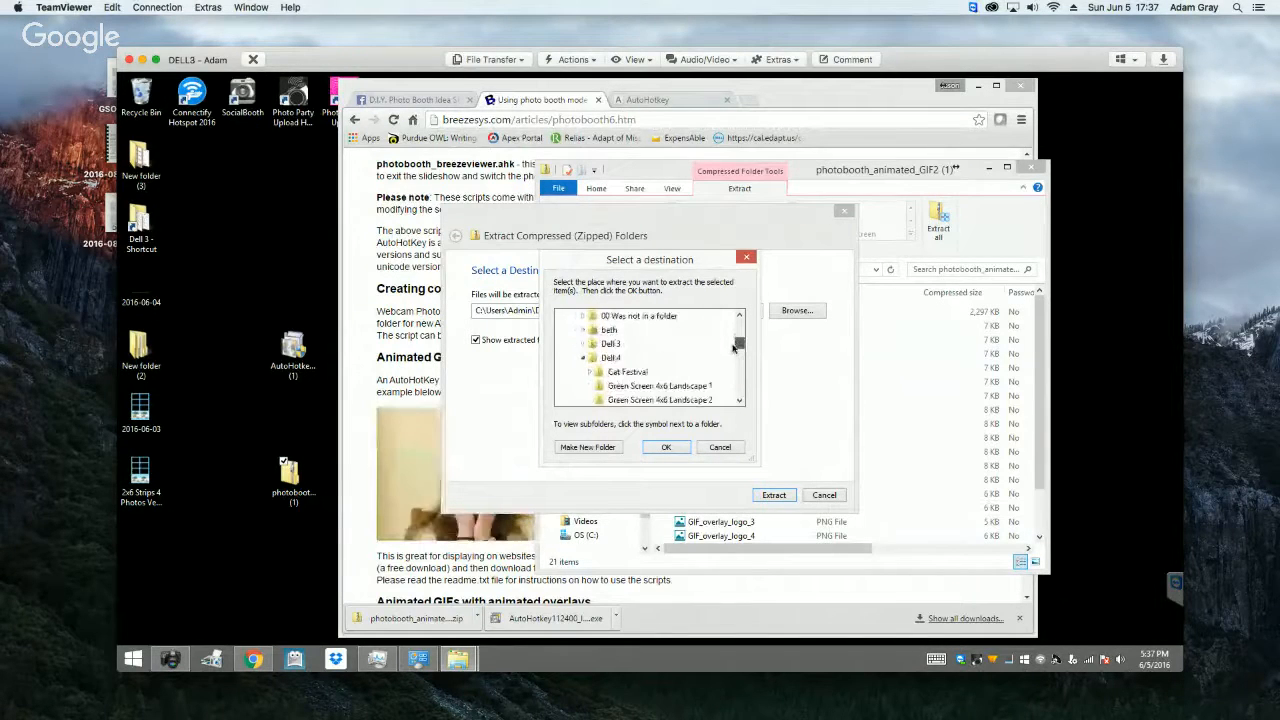
Step: Create a new folder named GIFs inside Dell 4 and choose it as the extraction destination
left_click(610, 357)
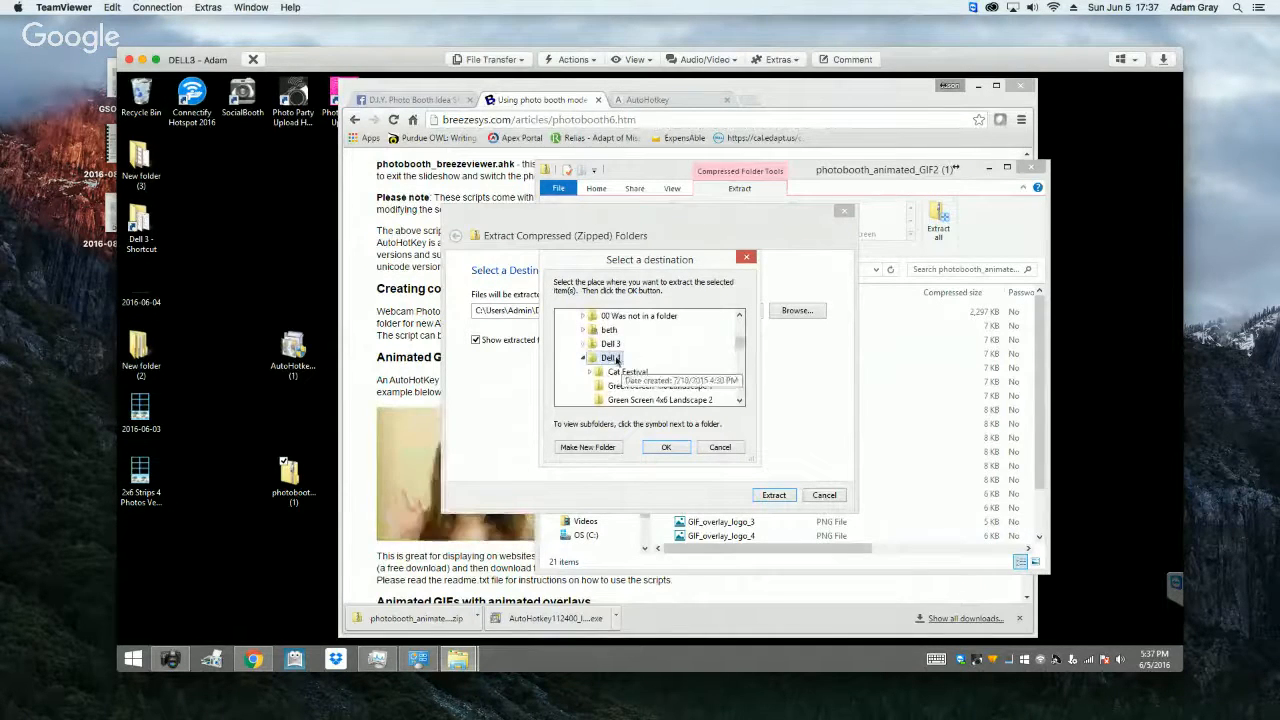
left_click(587, 447)
type("GIFs")
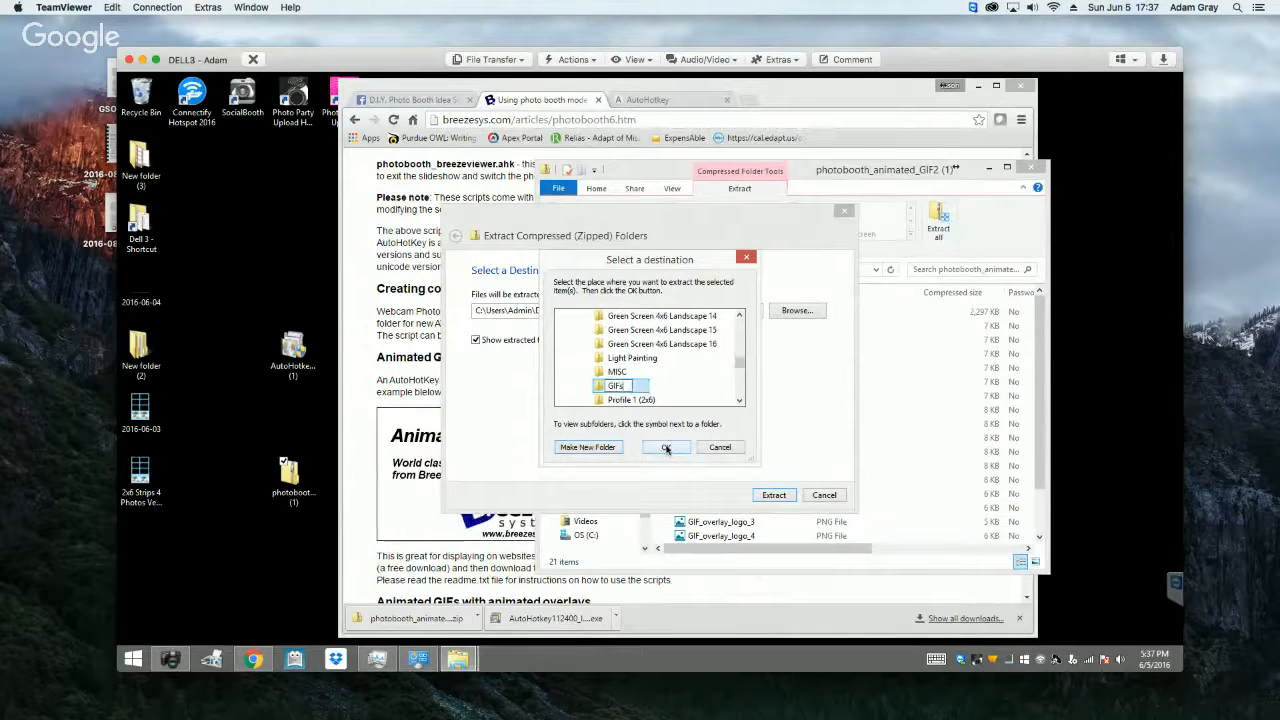
key("Return")
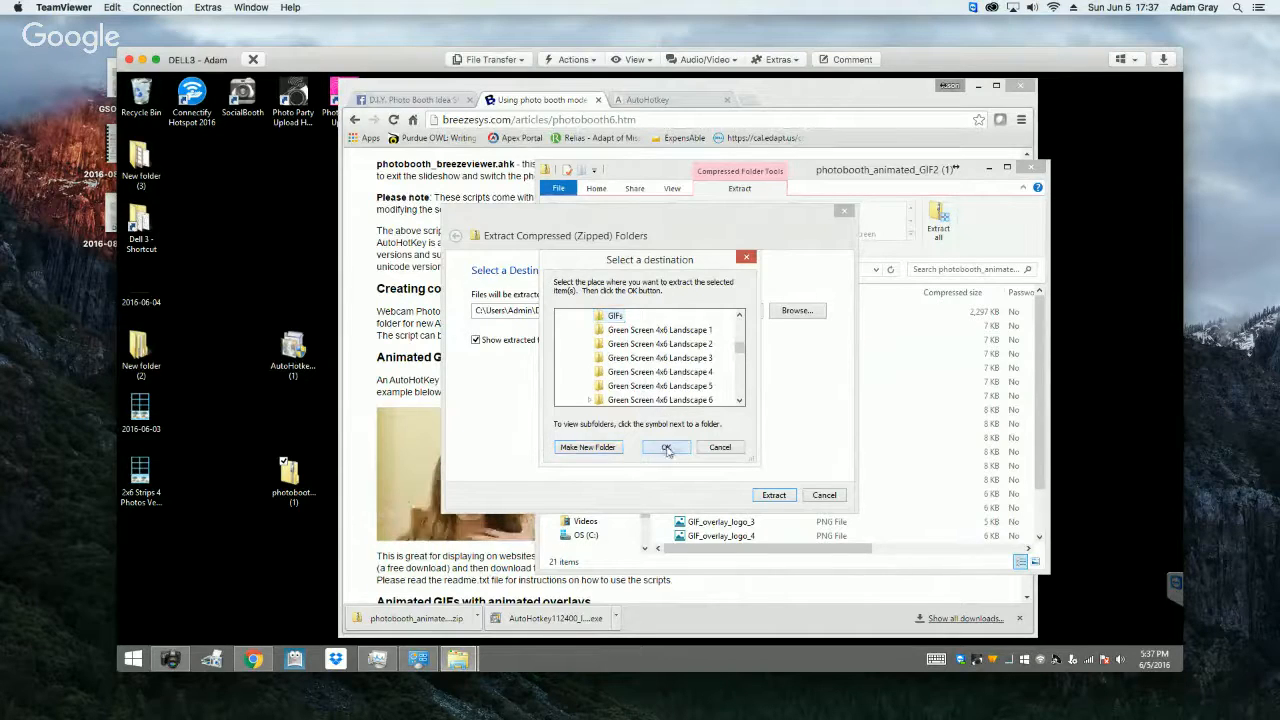
left_click(666, 448)
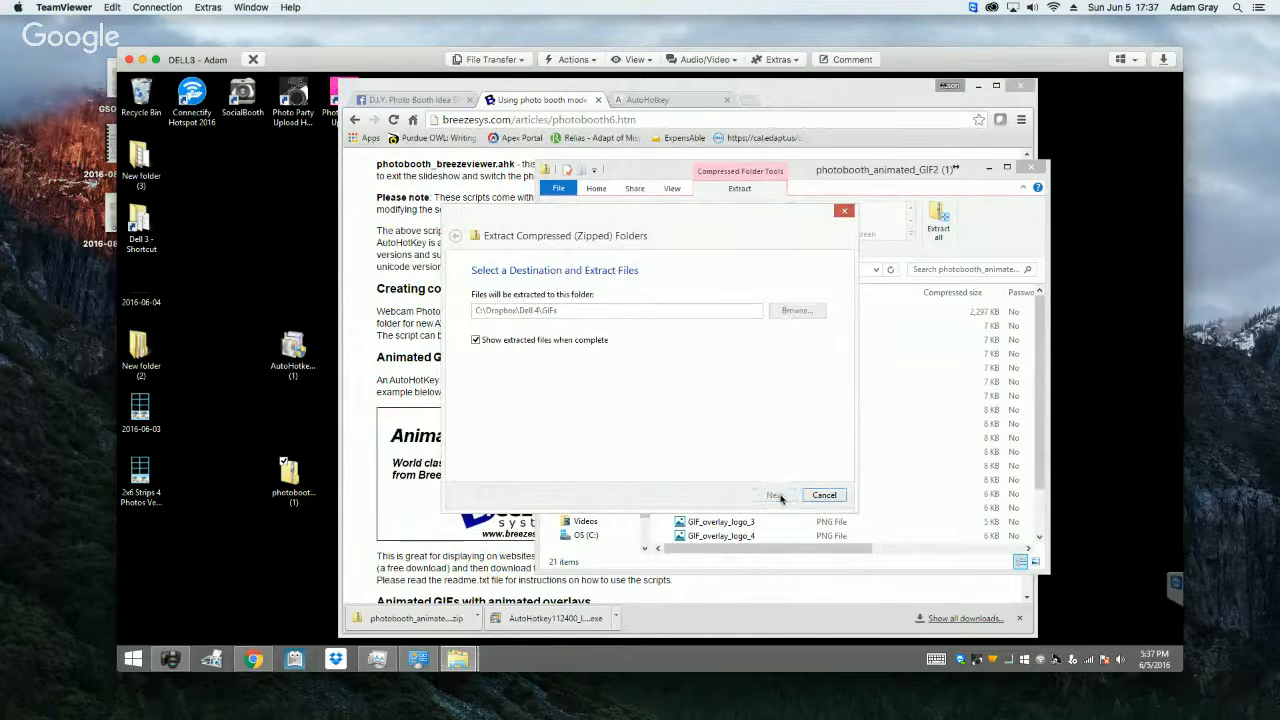
Step: Extract the archive's files into the GIFs folder and close the window showing the zipped archive
left_click(776, 495)
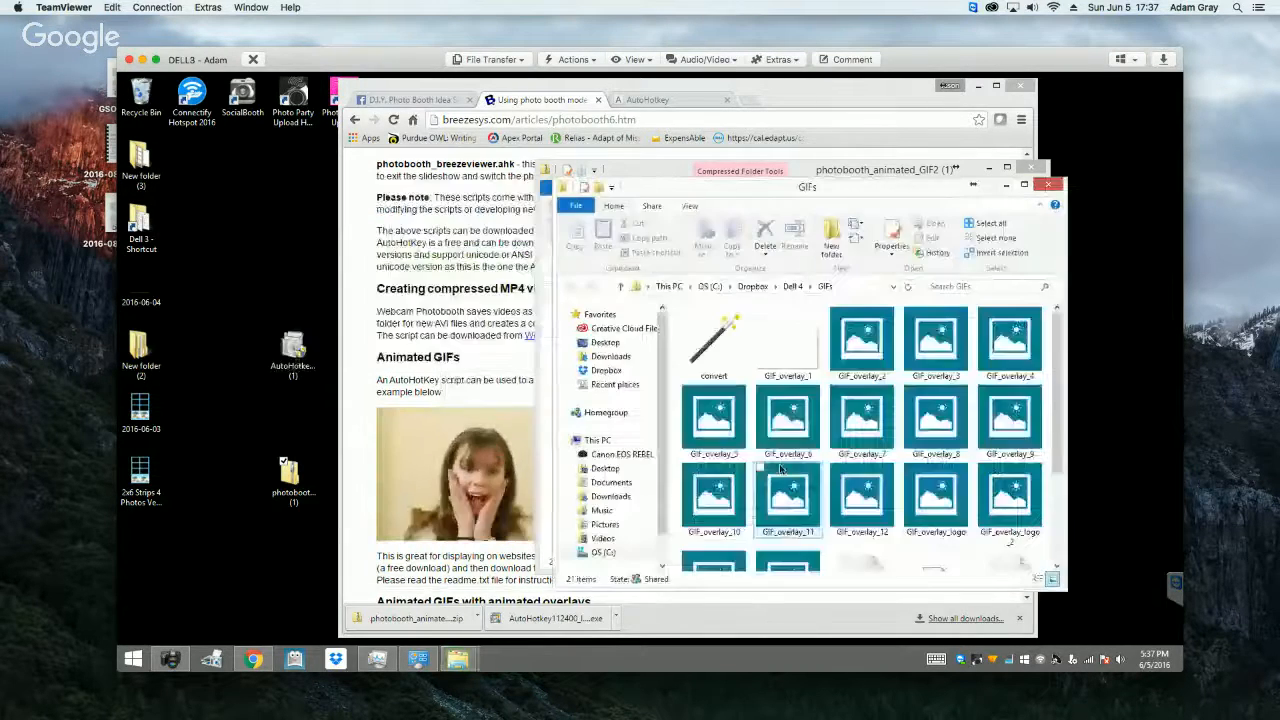
left_click(868, 170)
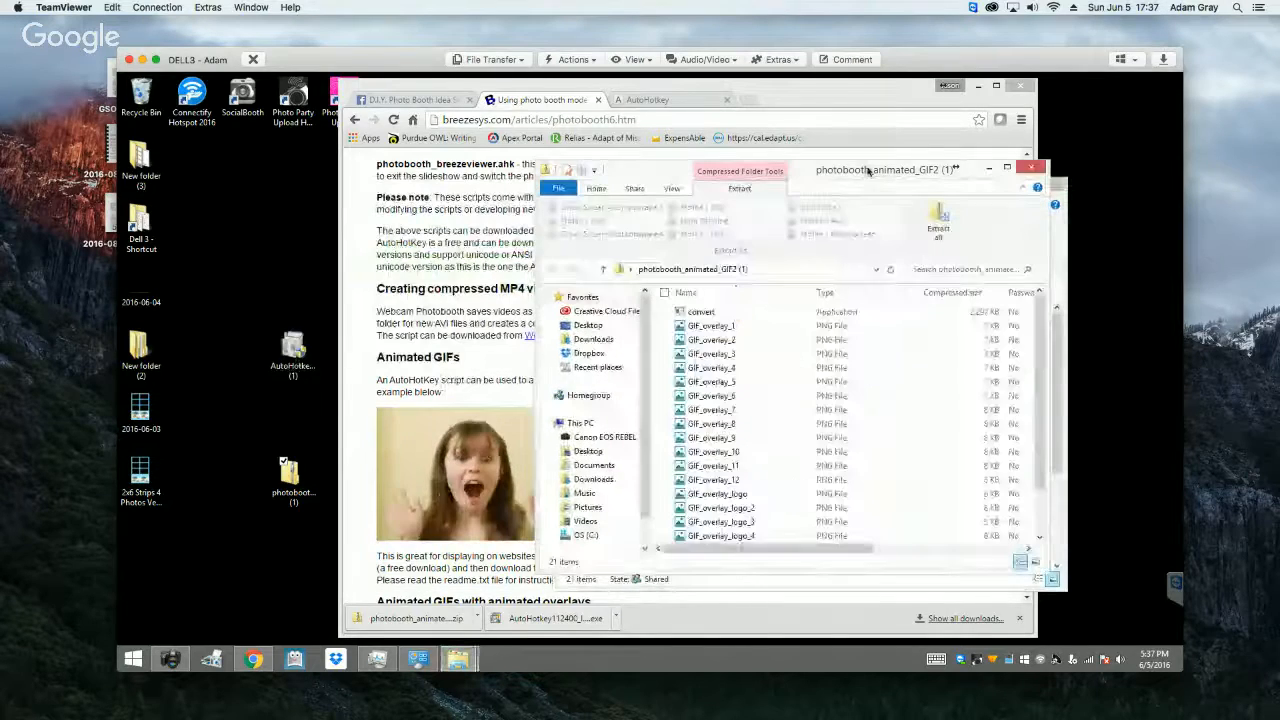
left_click(1031, 167)
Step: Rearrange the GIFs folder and browser windows, close the AutoHotkey page, and return to the Breeze Systems photo booth article
mouse_move(822, 195)
left_mouse_down()
mouse_move(782, 205)
mouse_move(828, 208)
left_mouse_up()
left_click_drag(788, 100, 675, 104)
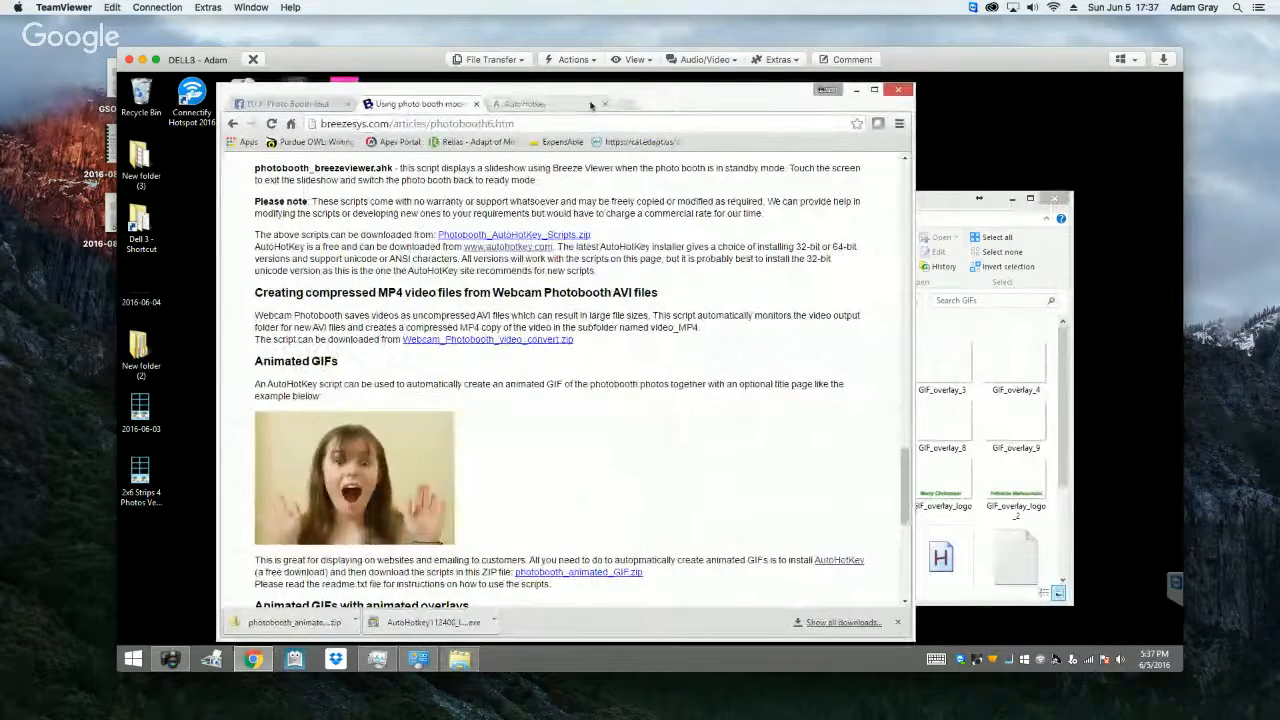
left_click(591, 105)
left_click(604, 104)
left_click(320, 105)
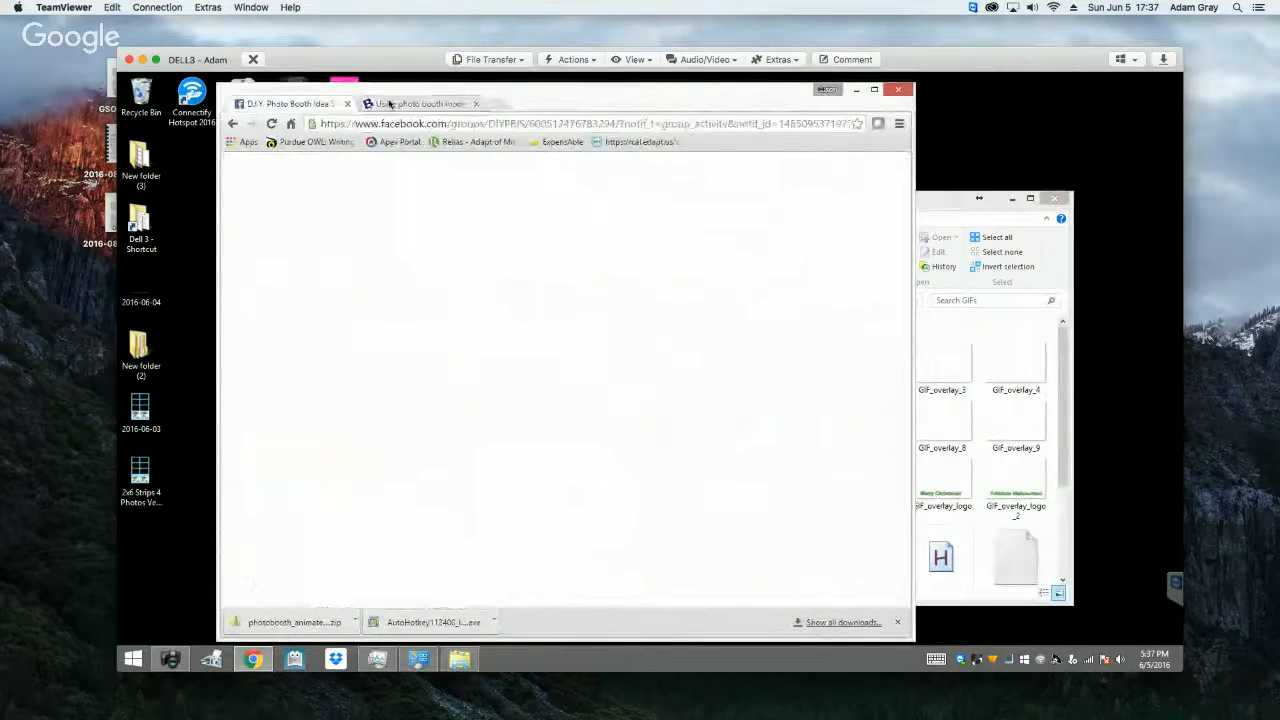
left_click(409, 105)
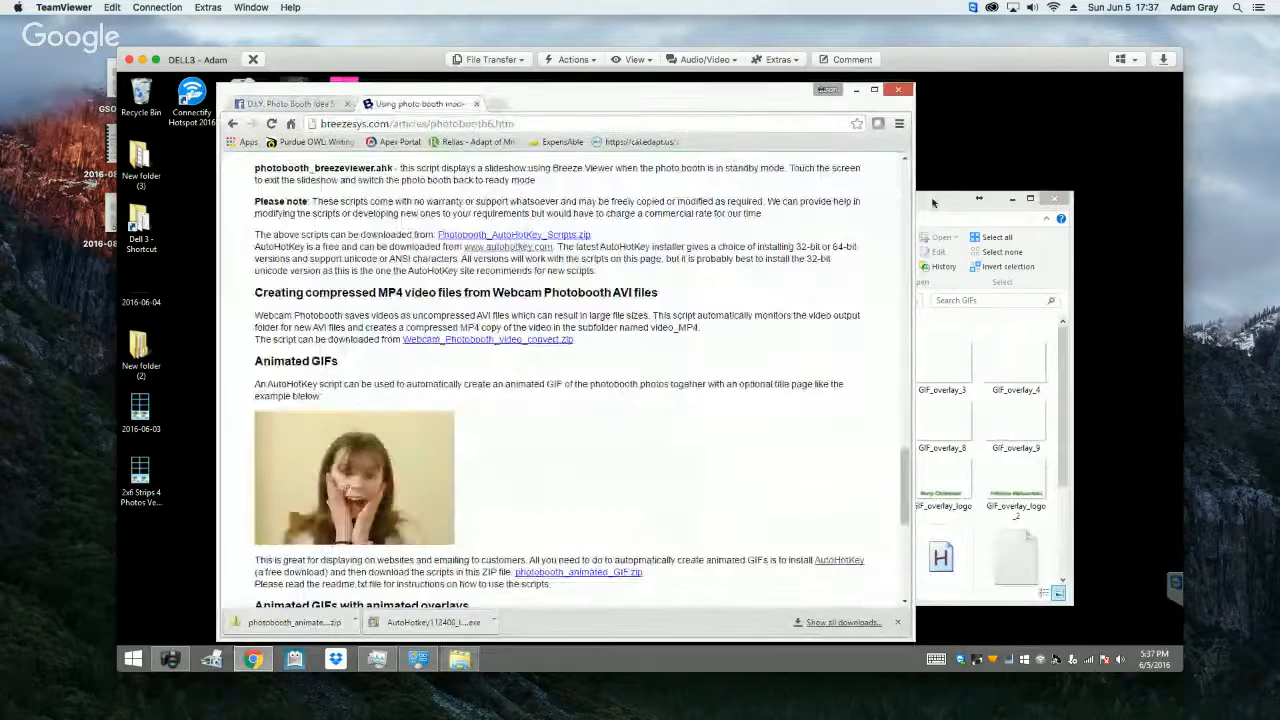
Step: Open the ReadMe file in the GIFs folder, read the script's installation instructions, and close it
left_click(933, 201)
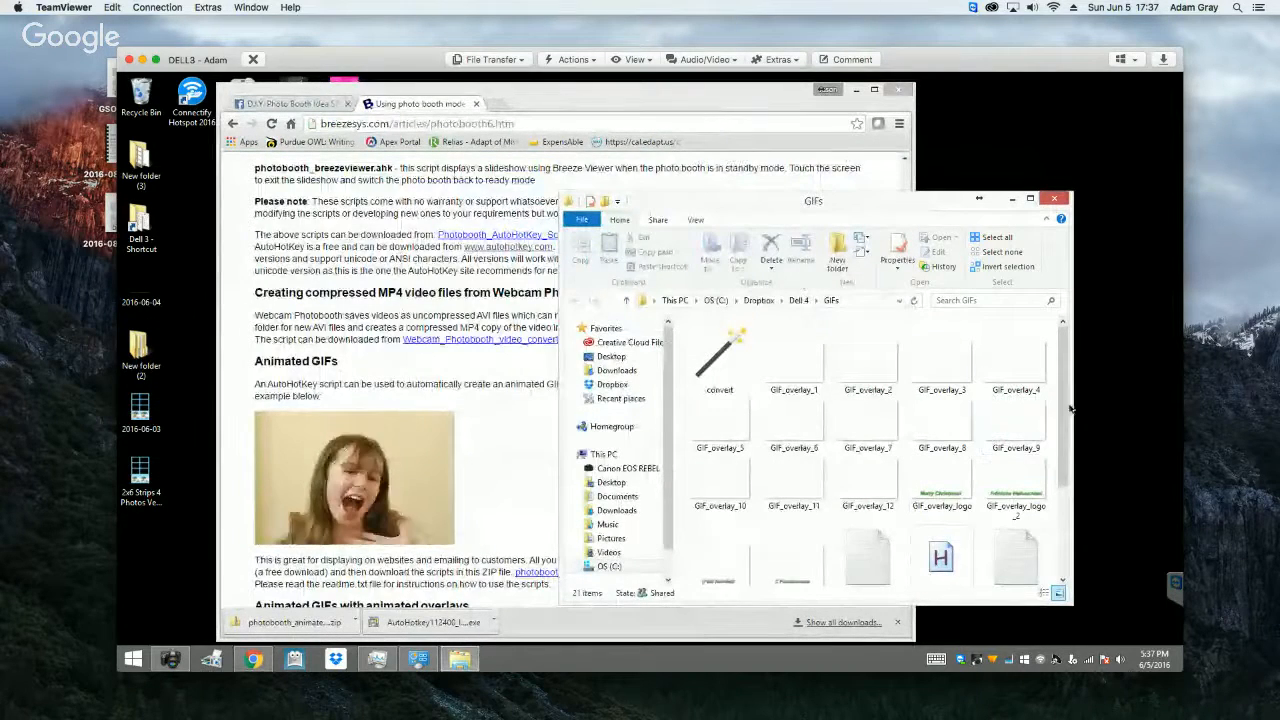
left_click_drag(1066, 404, 1066, 464)
double_click(1029, 472)
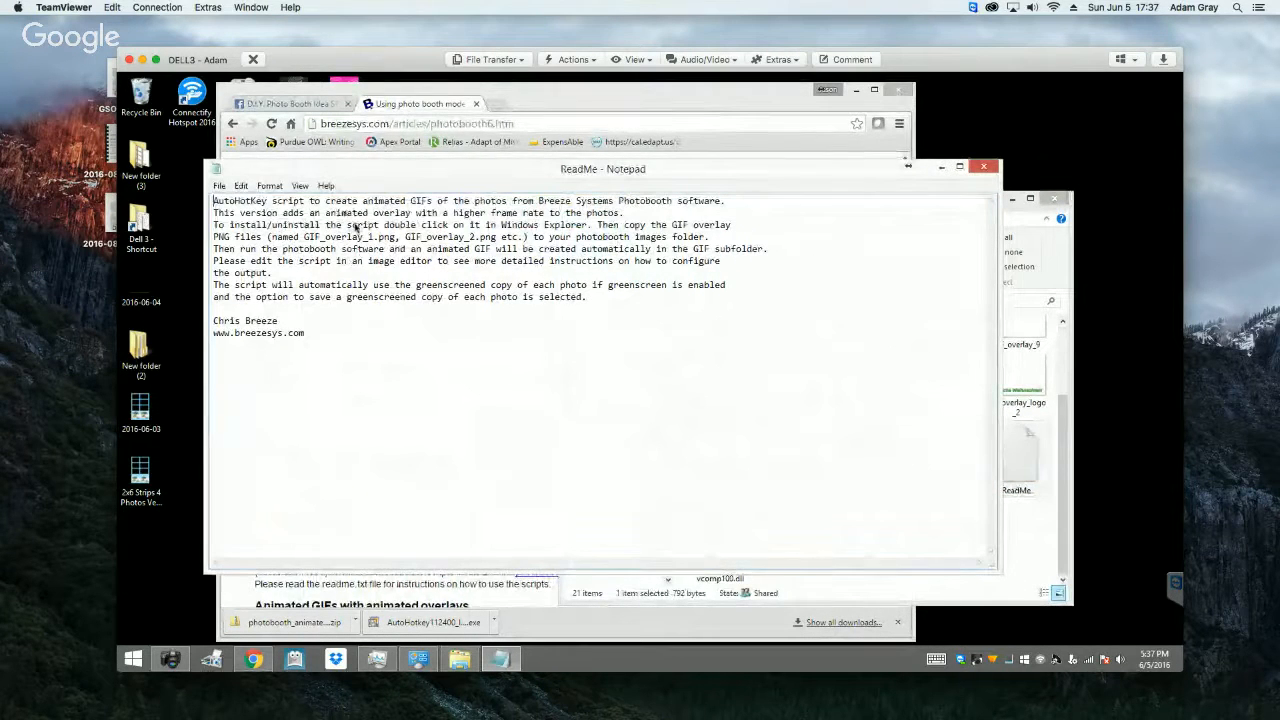
left_click(985, 166)
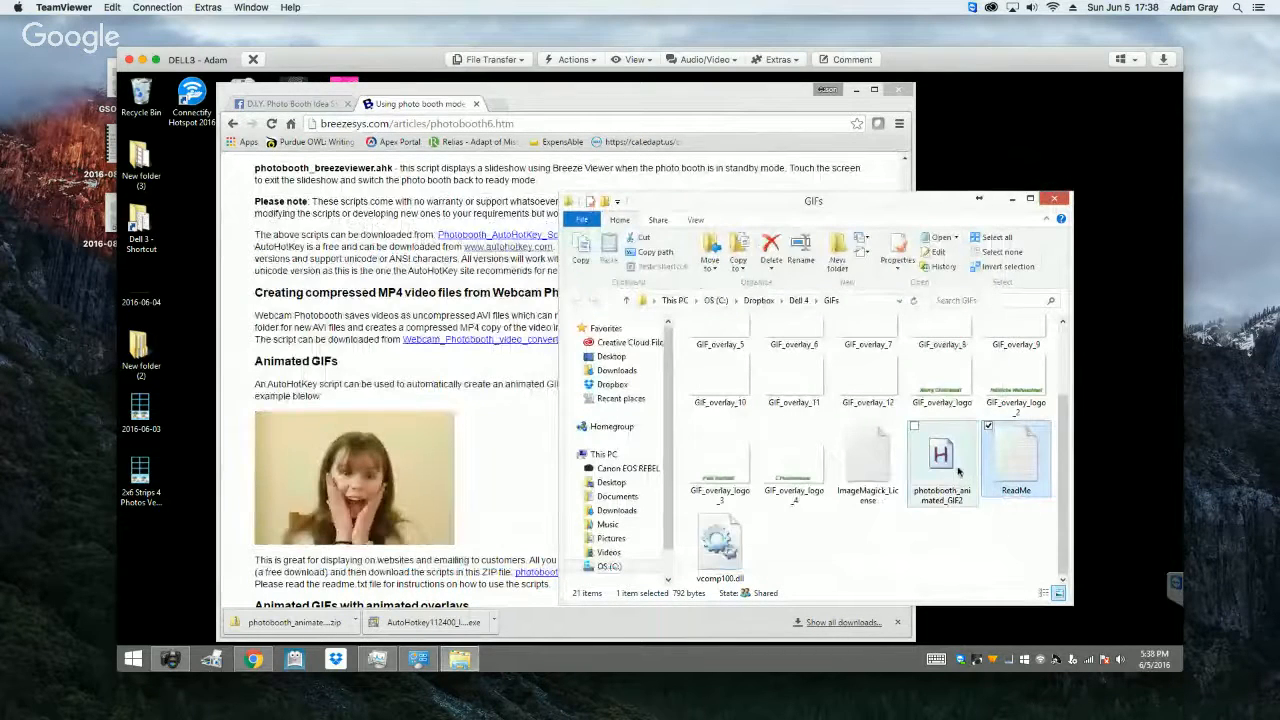
Step: Run the photobooth_animated_GIF2 script, enable it for DSLR Remote Pro for Windows, and close its install window
left_click_drag(1066, 487, 1065, 389)
scroll(1065, 389, "down", 2)
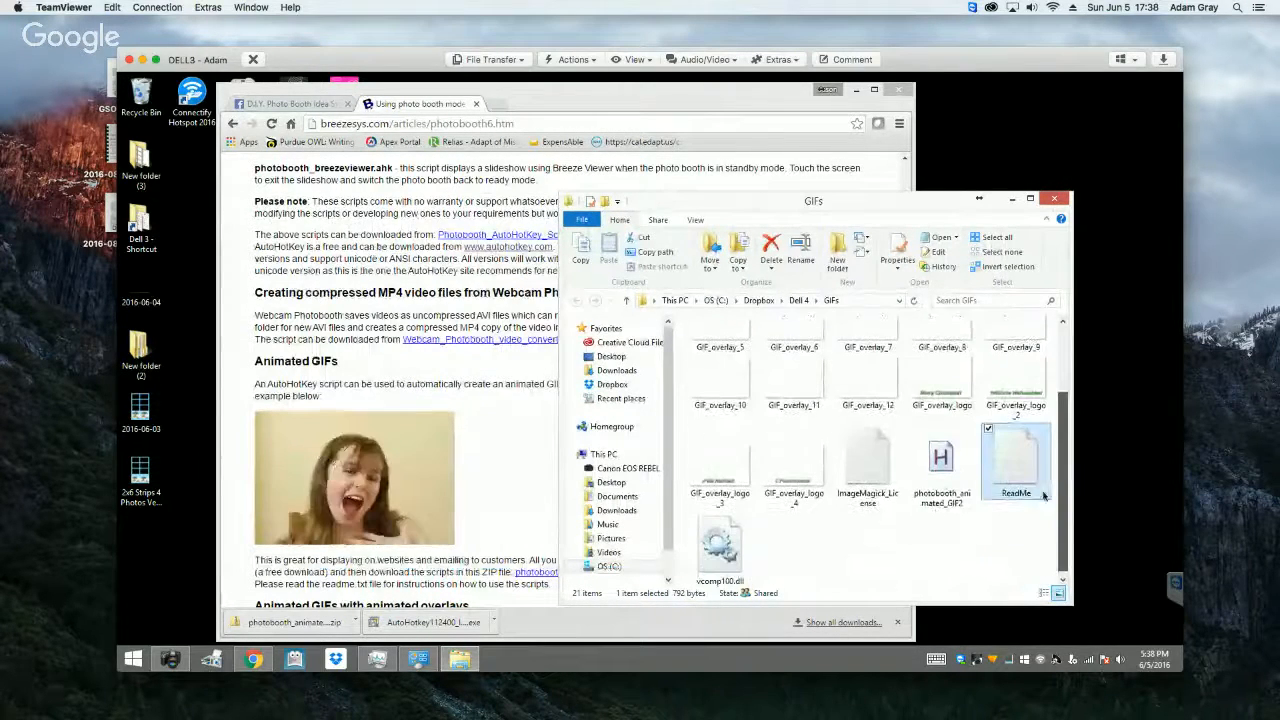
left_click(945, 460)
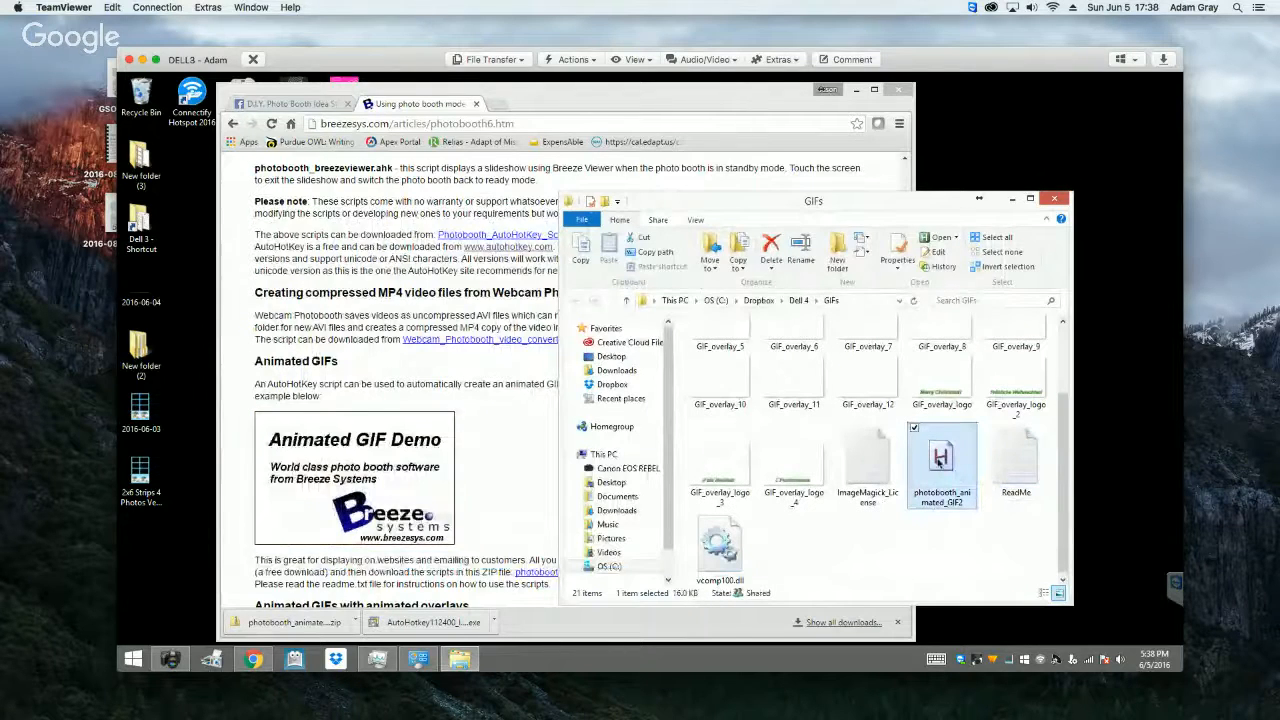
double_click(940, 460)
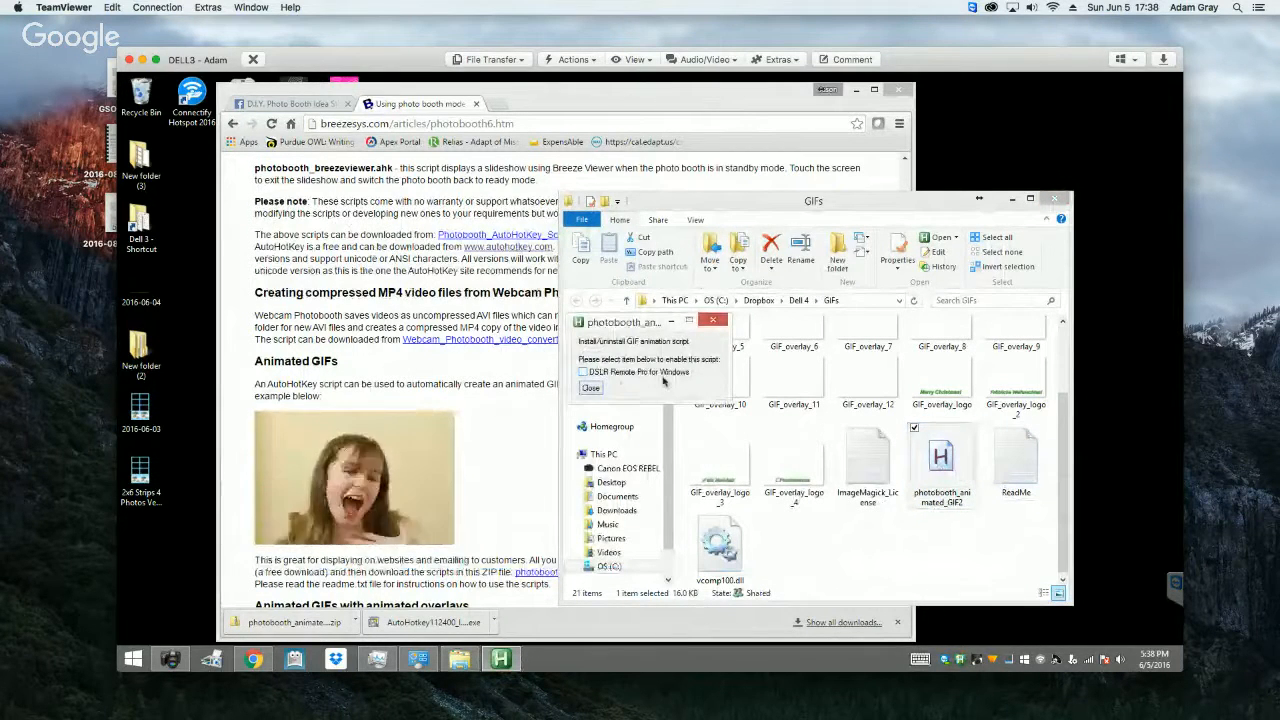
left_click(595, 373)
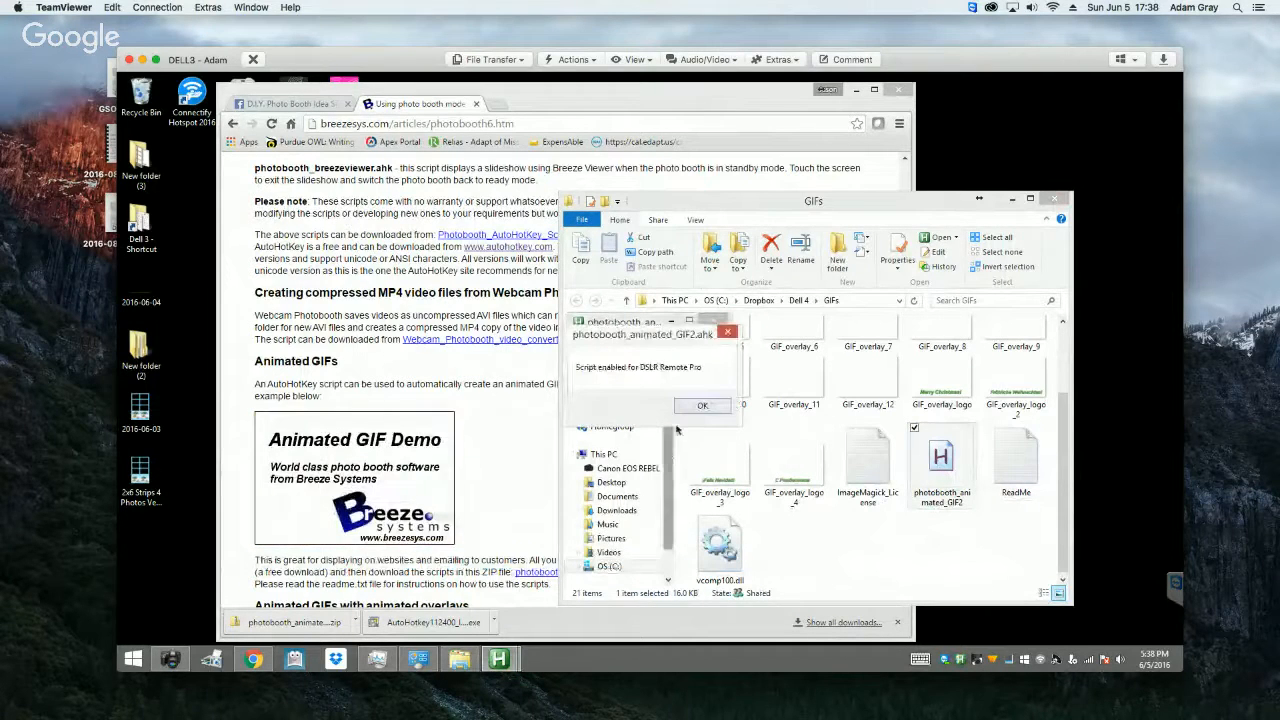
left_click(702, 407)
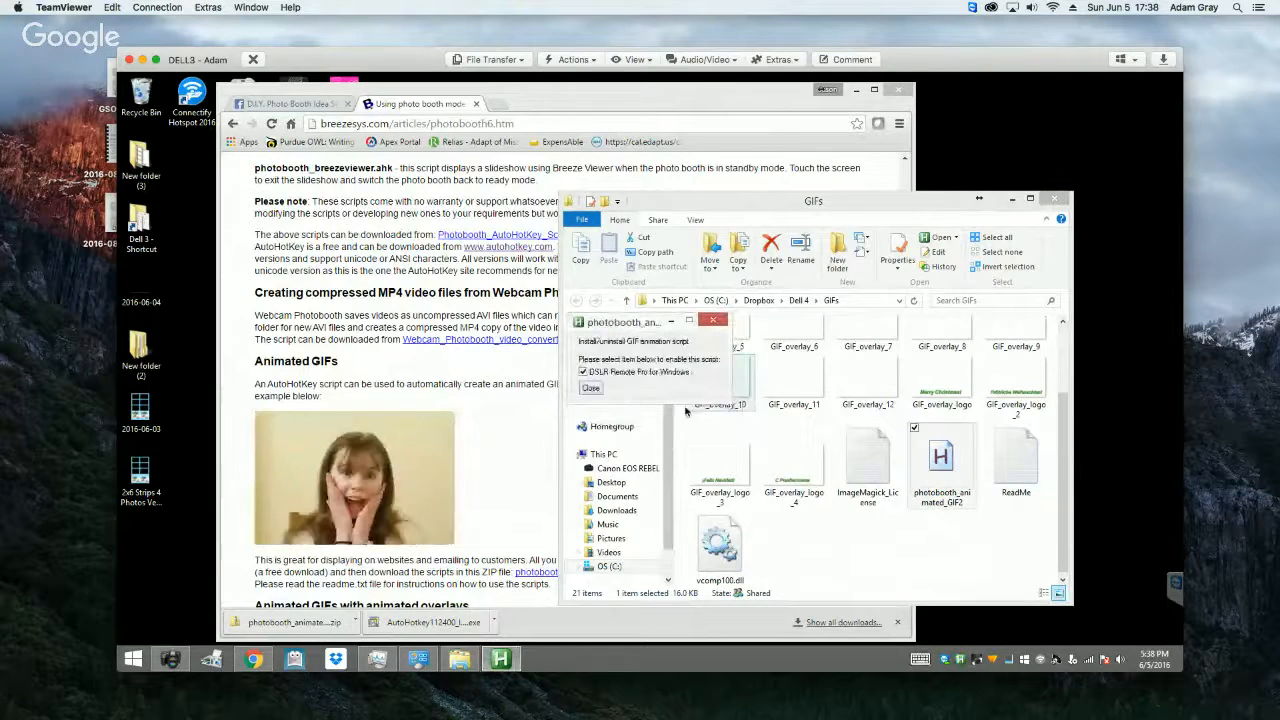
left_click(592, 389)
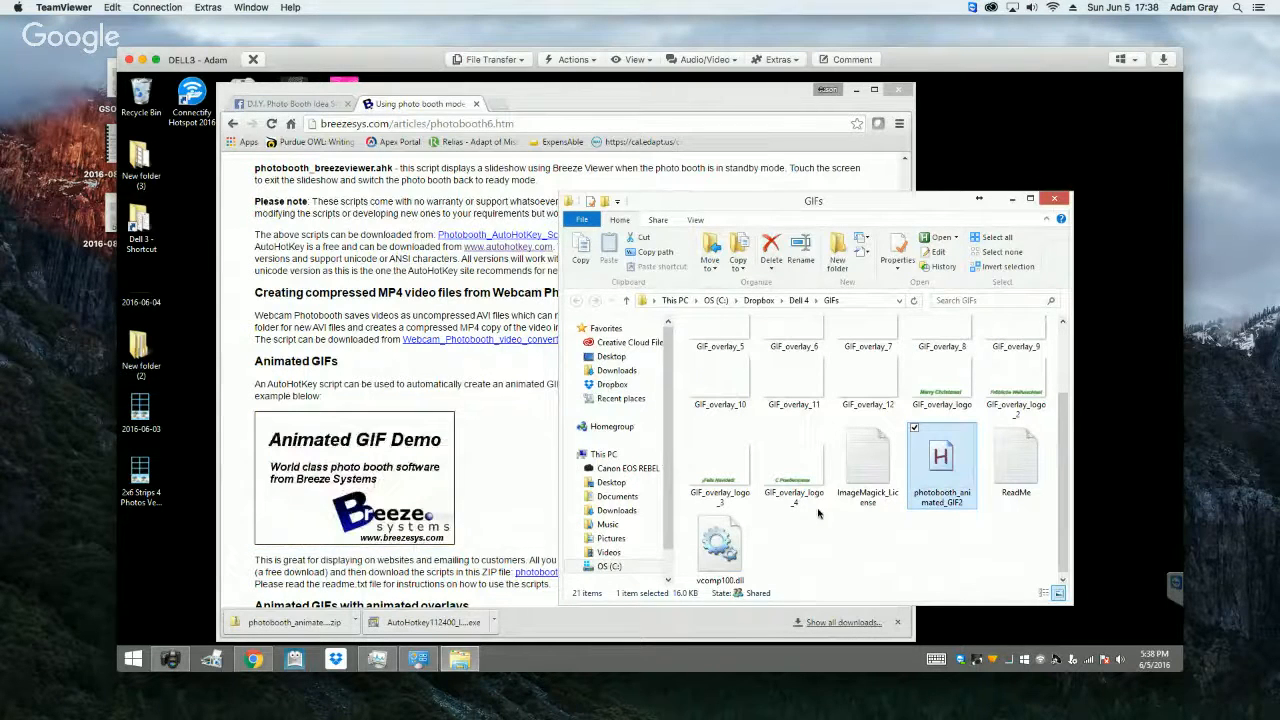
Step: Look over the overlay images in the GIFs folder and open the photobooth_animated_GIF2 script for editing
scroll(824, 446, "up", 2)
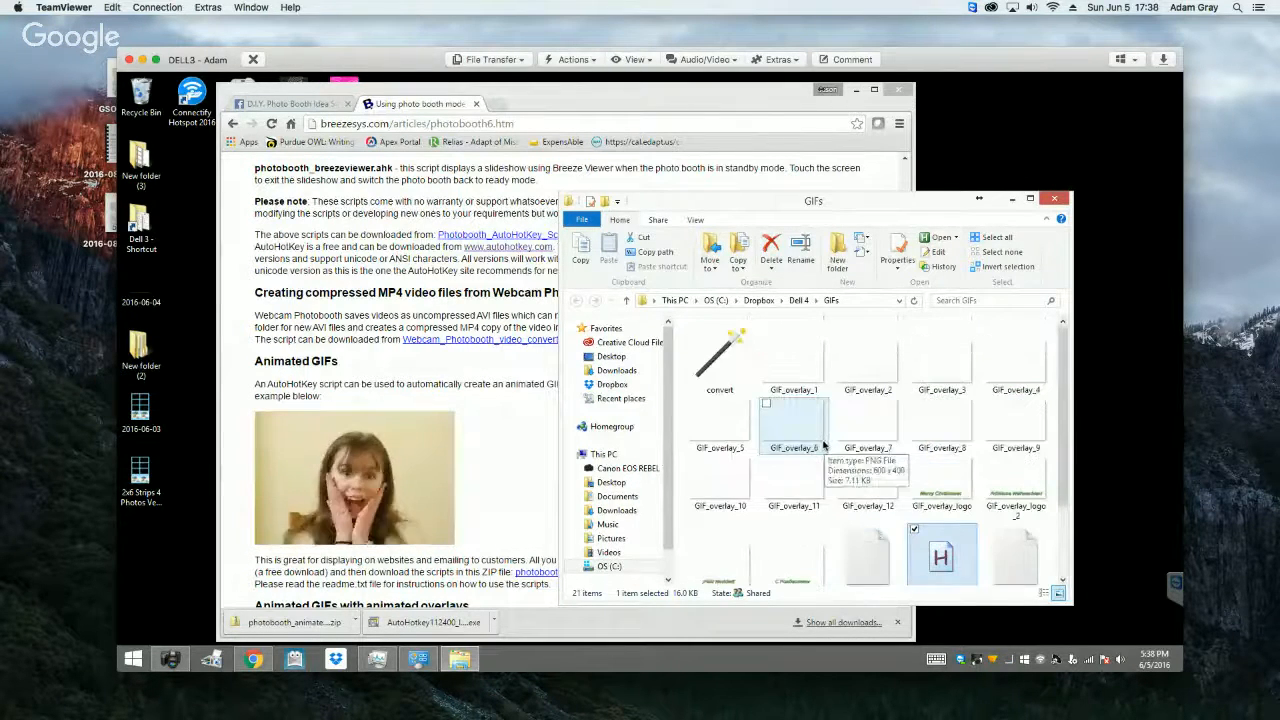
scroll(824, 446, "down", 2)
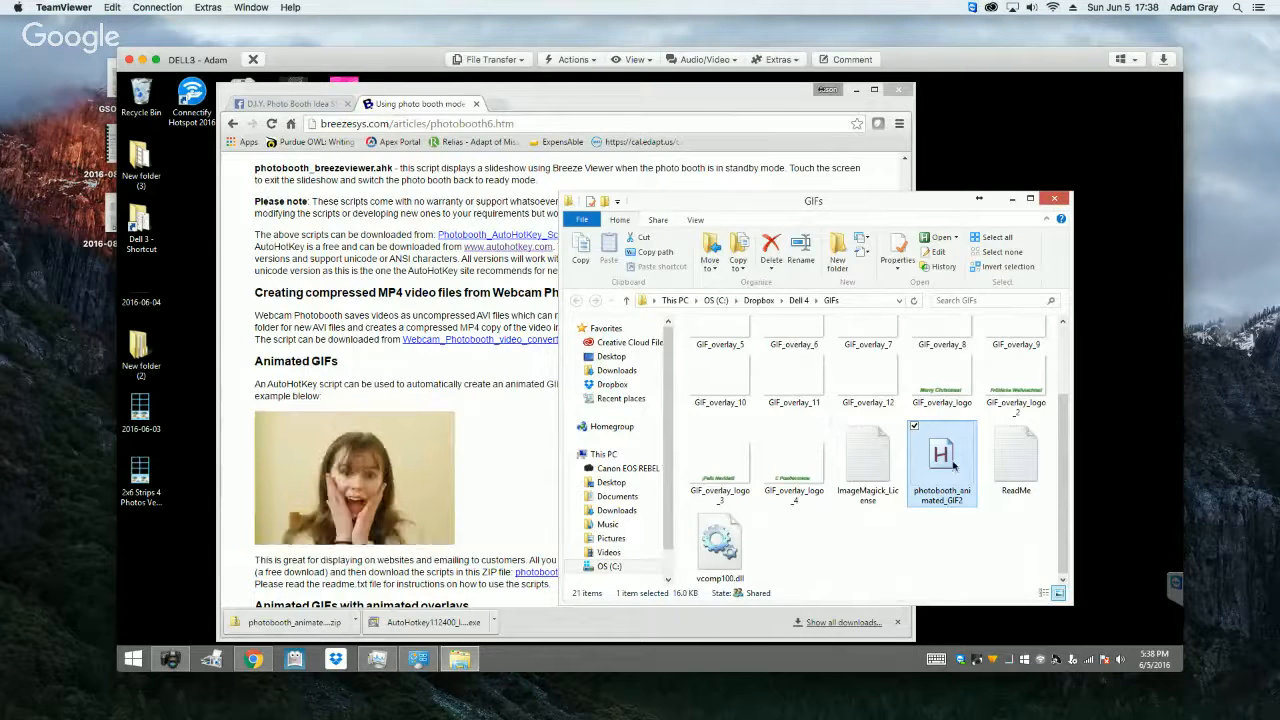
right_click(934, 460)
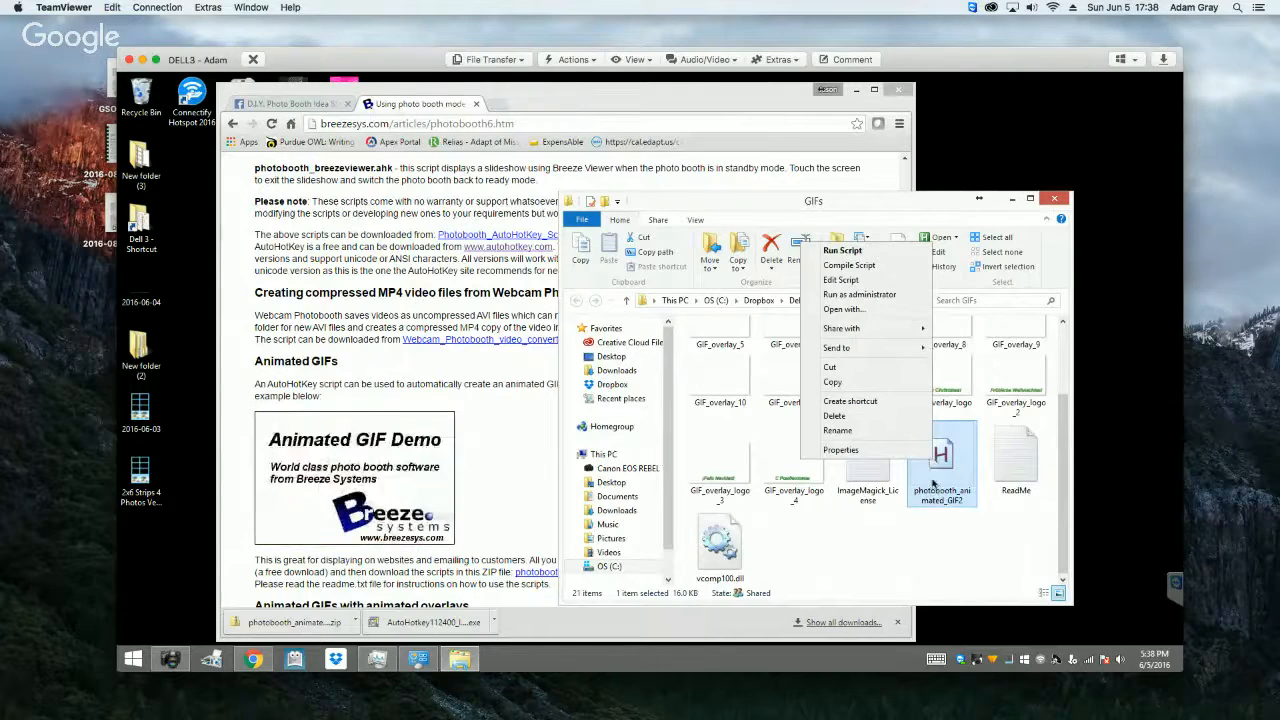
left_click(849, 281)
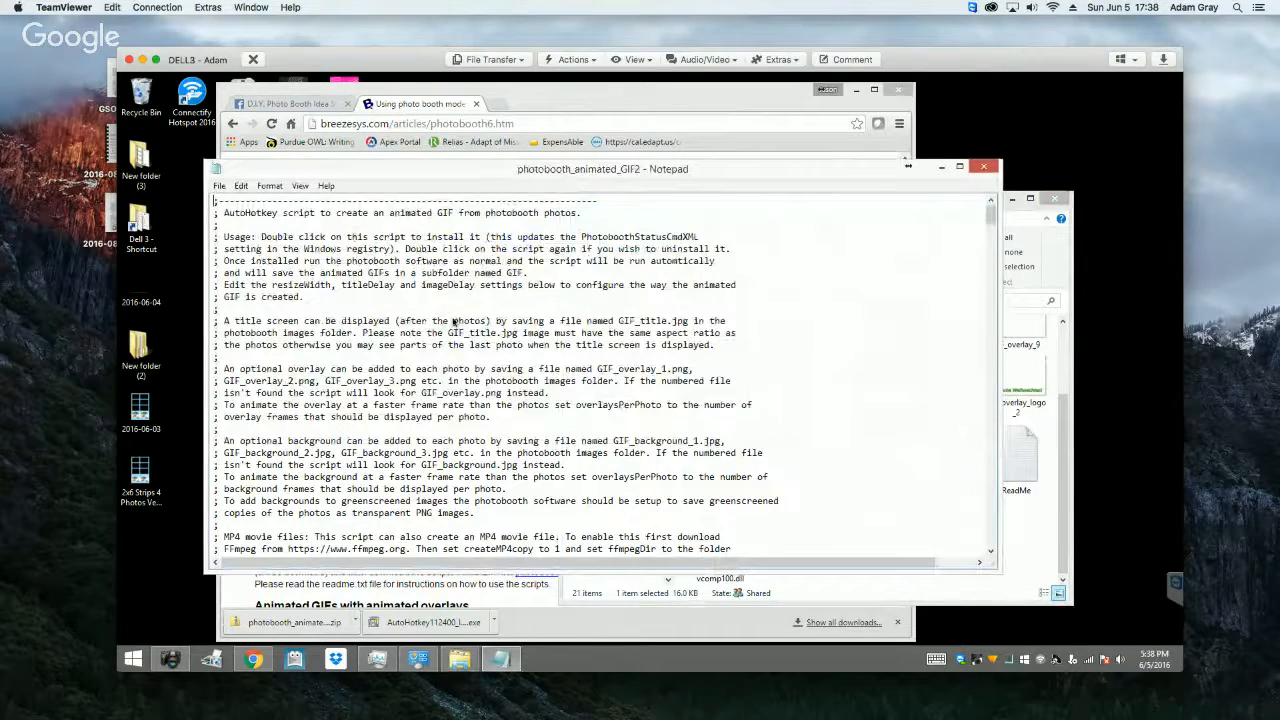
Step: Read the script's opening comments on the title screen, overlays, backgrounds and MP4 movie files
scroll(455, 322, "down", 2)
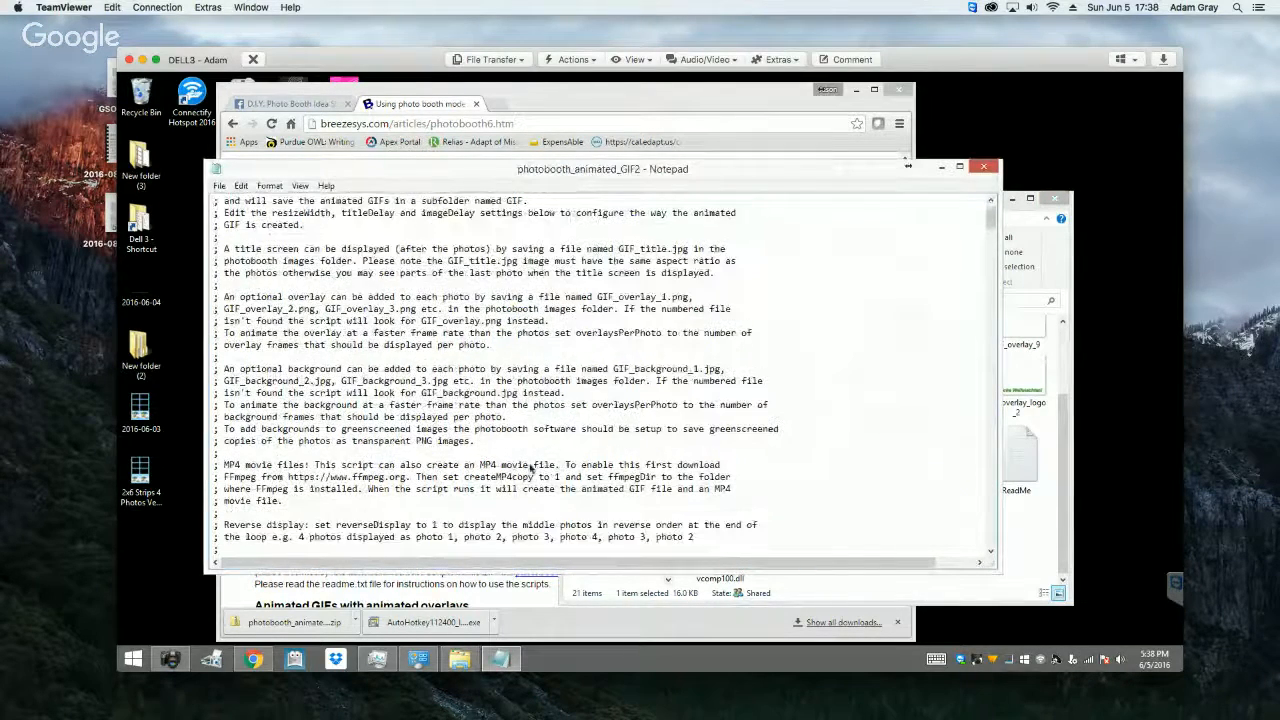
scroll(445, 446, "down", 6)
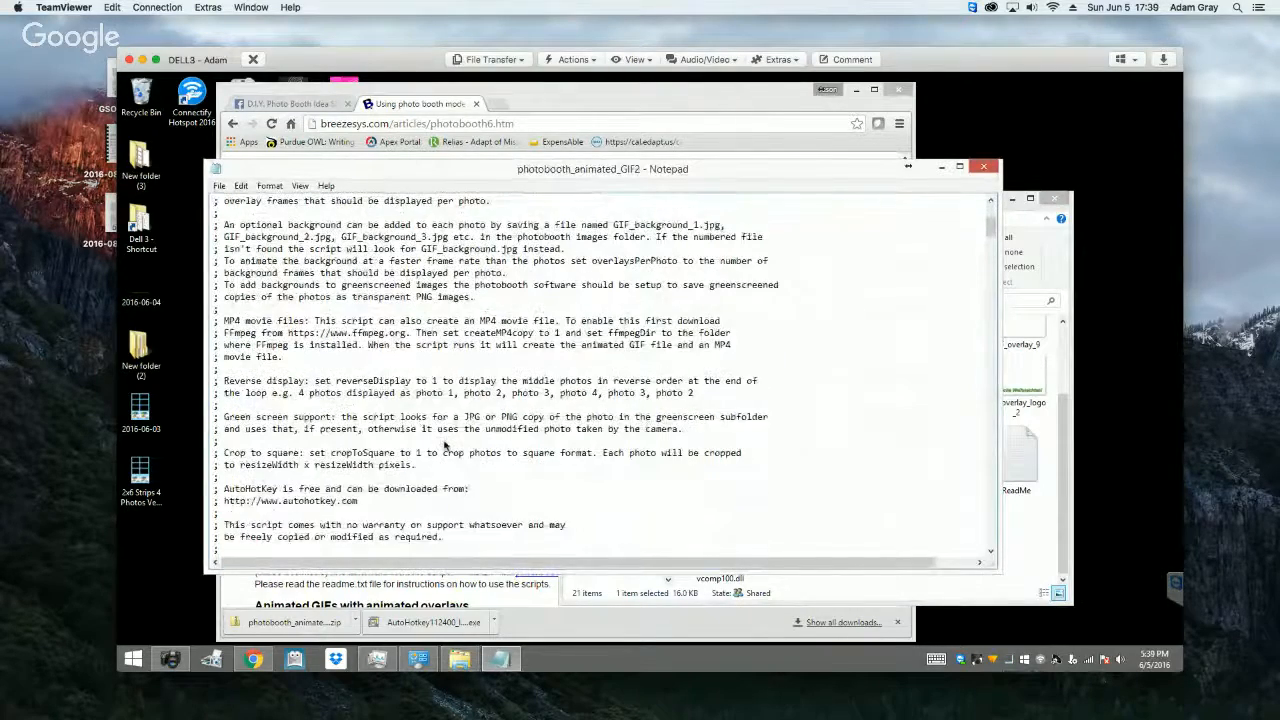
scroll(445, 446, "up", 8)
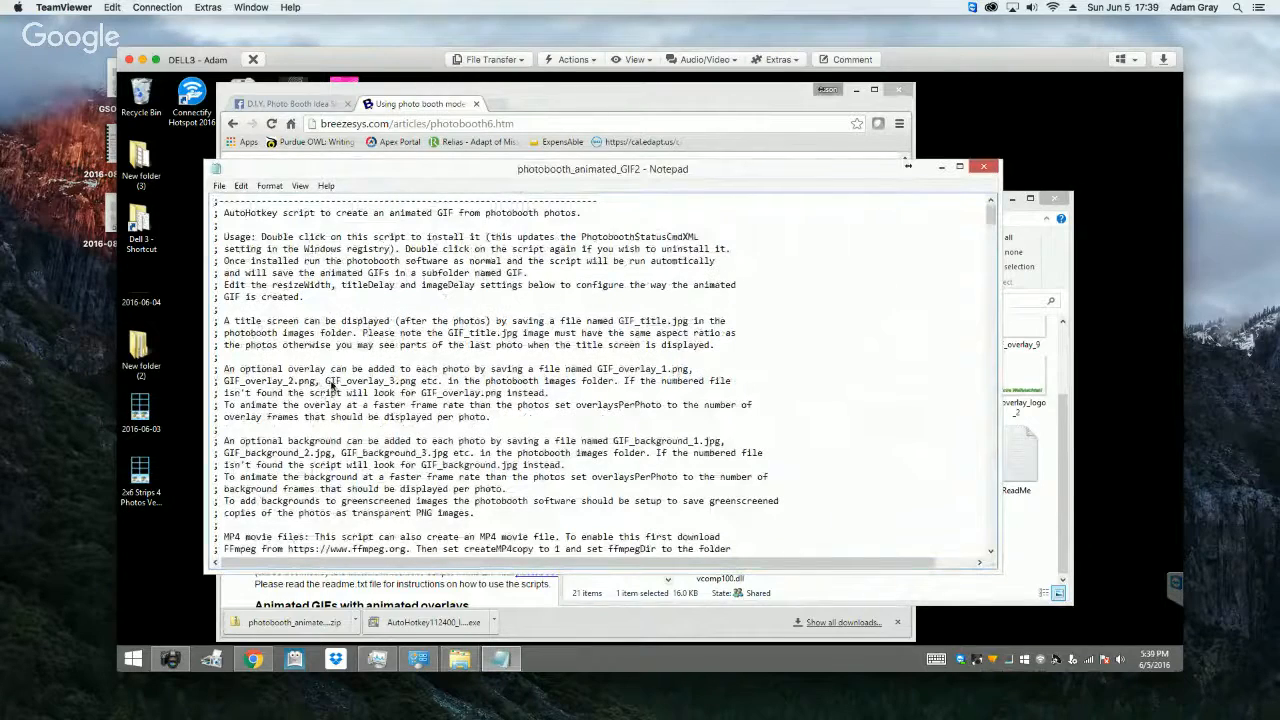
left_click_drag(327, 385, 424, 391)
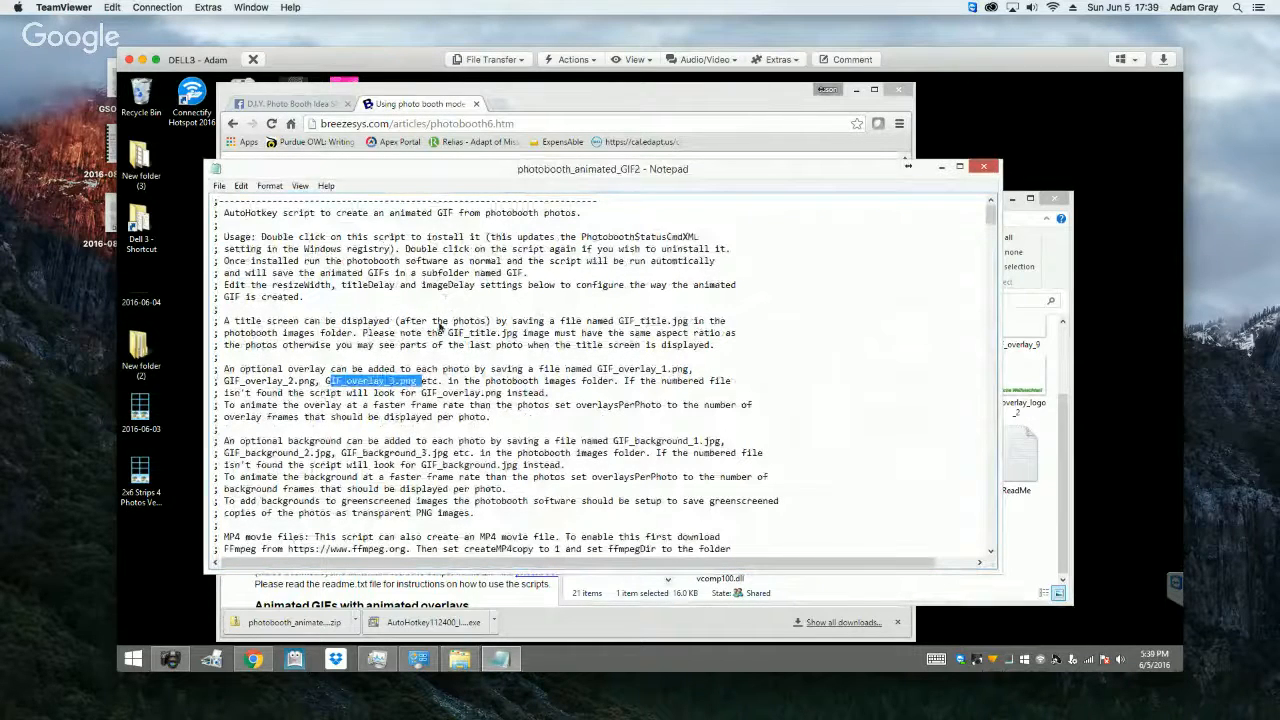
left_click_drag(447, 333, 521, 334)
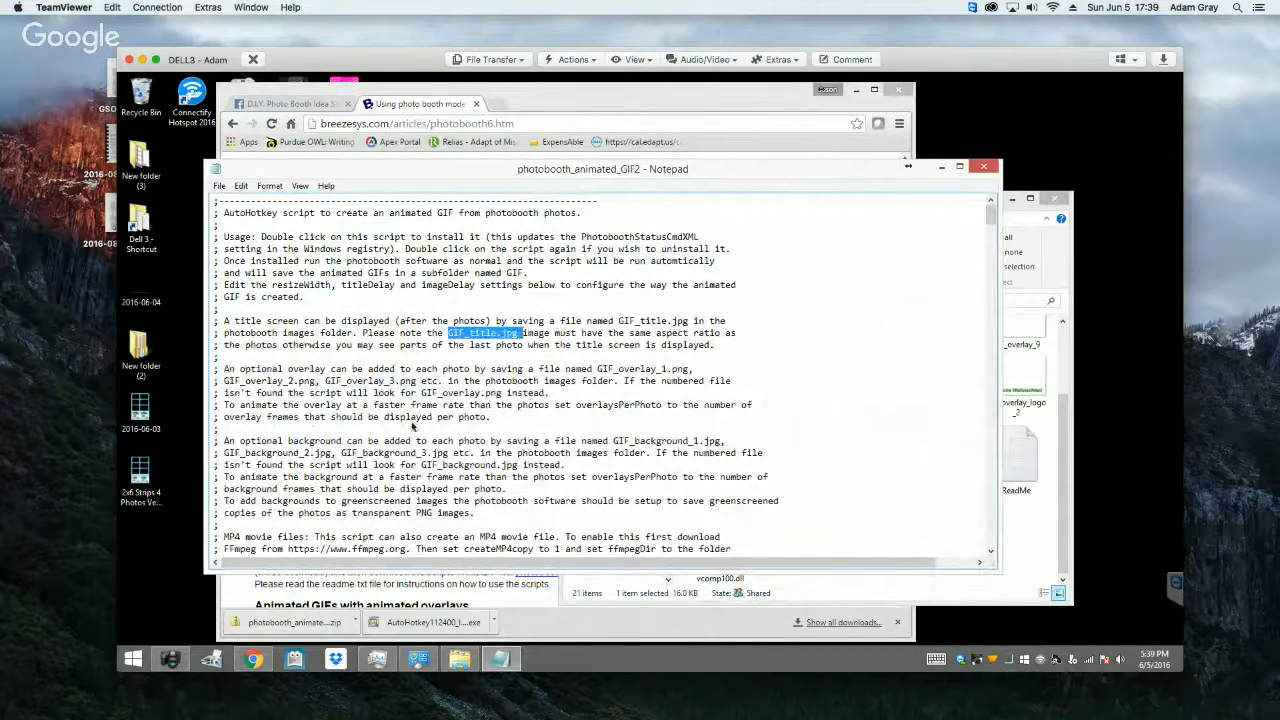
scroll(413, 427, "down", 3)
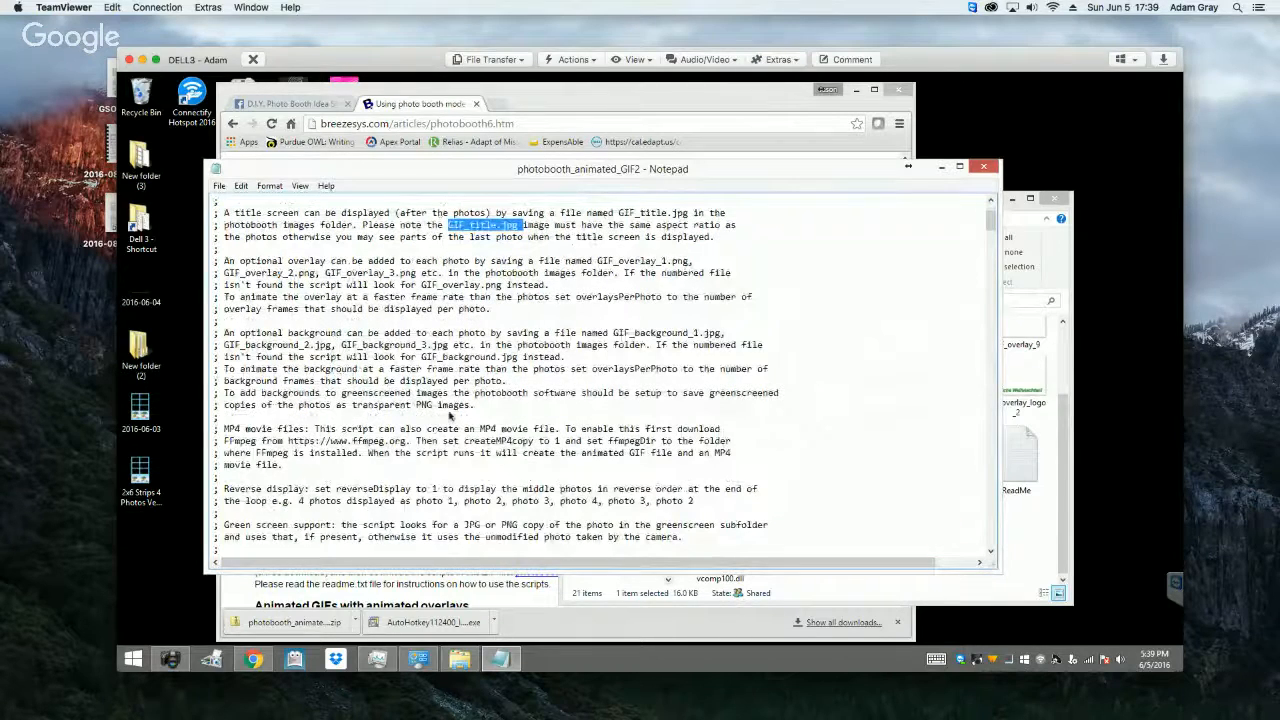
scroll(450, 416, "down", 2)
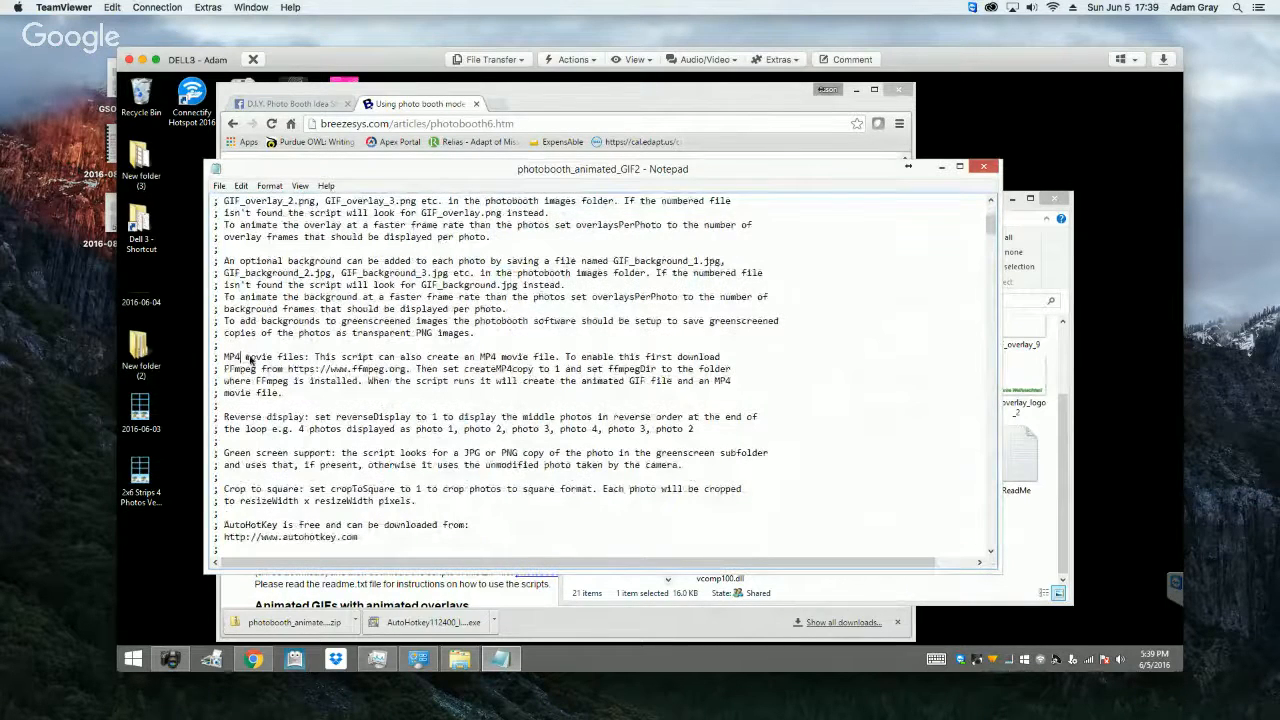
left_click_drag(245, 358, 450, 383)
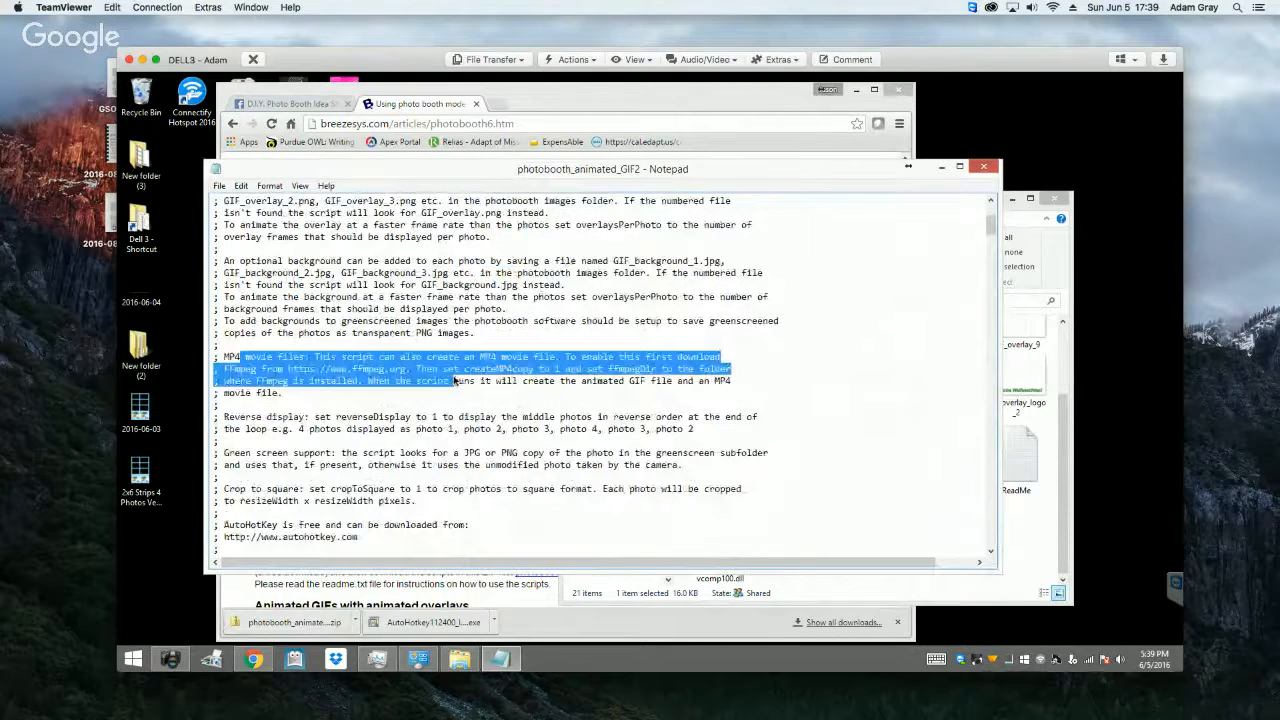
left_click(460, 370)
scroll(466, 432, "down", 2)
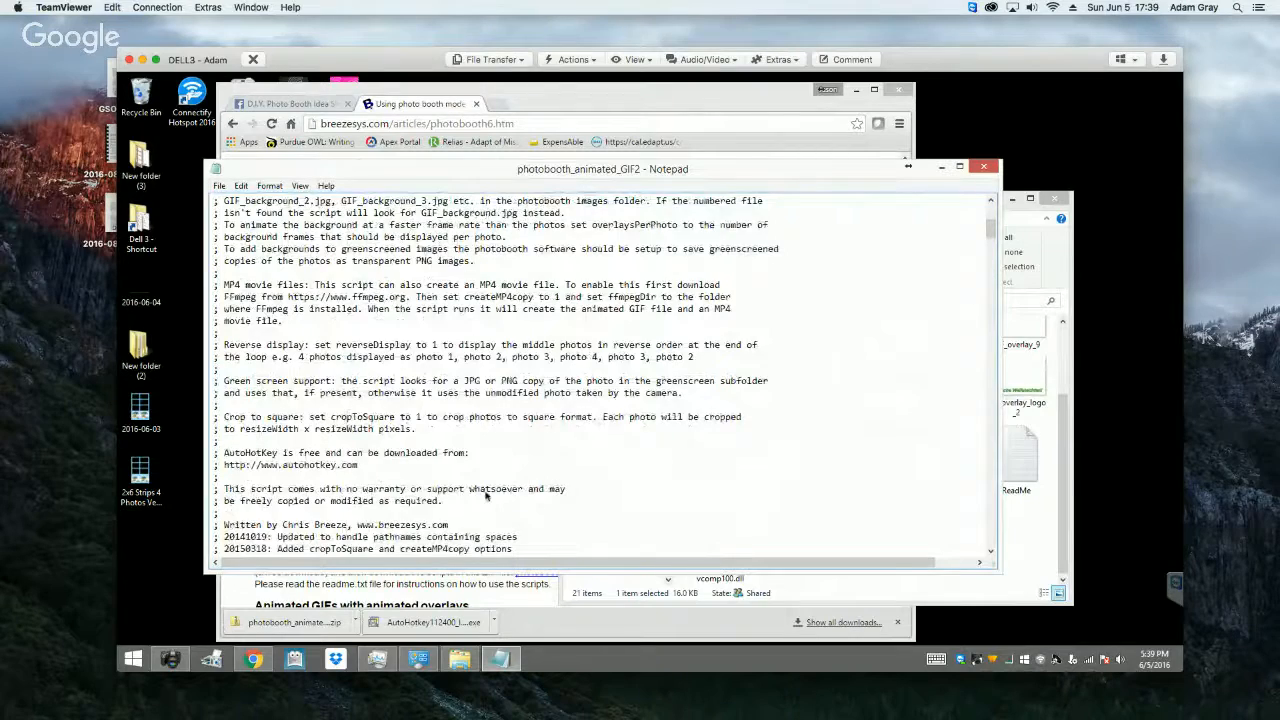
Step: Examine the script's configurable settings, including resize width, cropping, rotation, reverse display, title and image delays, and output subfolder
scroll(487, 494, "down", 3)
scroll(487, 494, "down", 6)
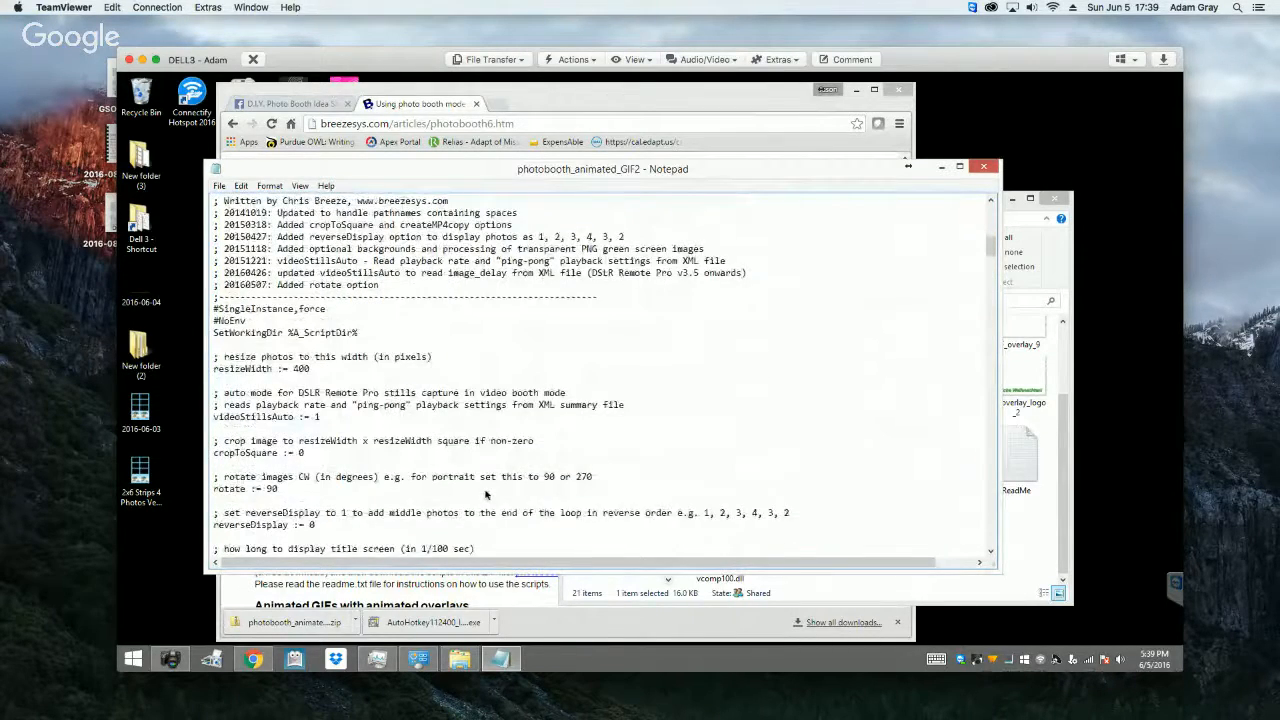
scroll(487, 494, "down", 1)
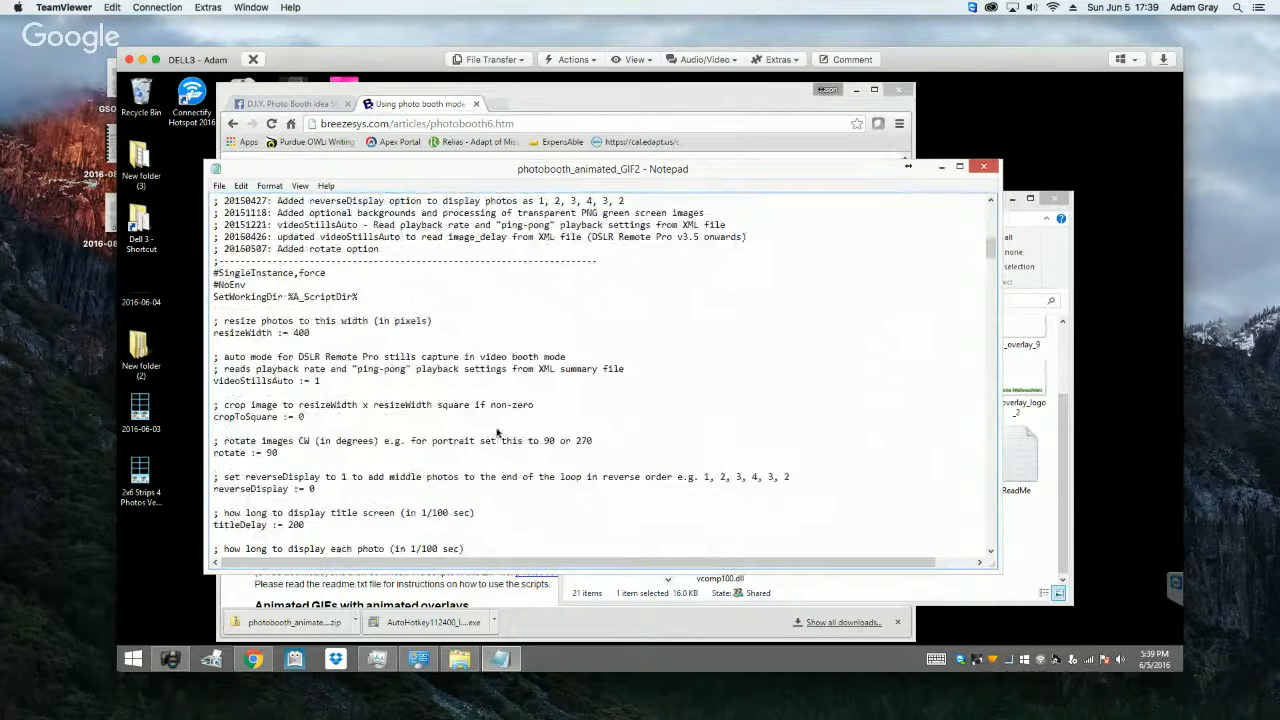
left_click(217, 322)
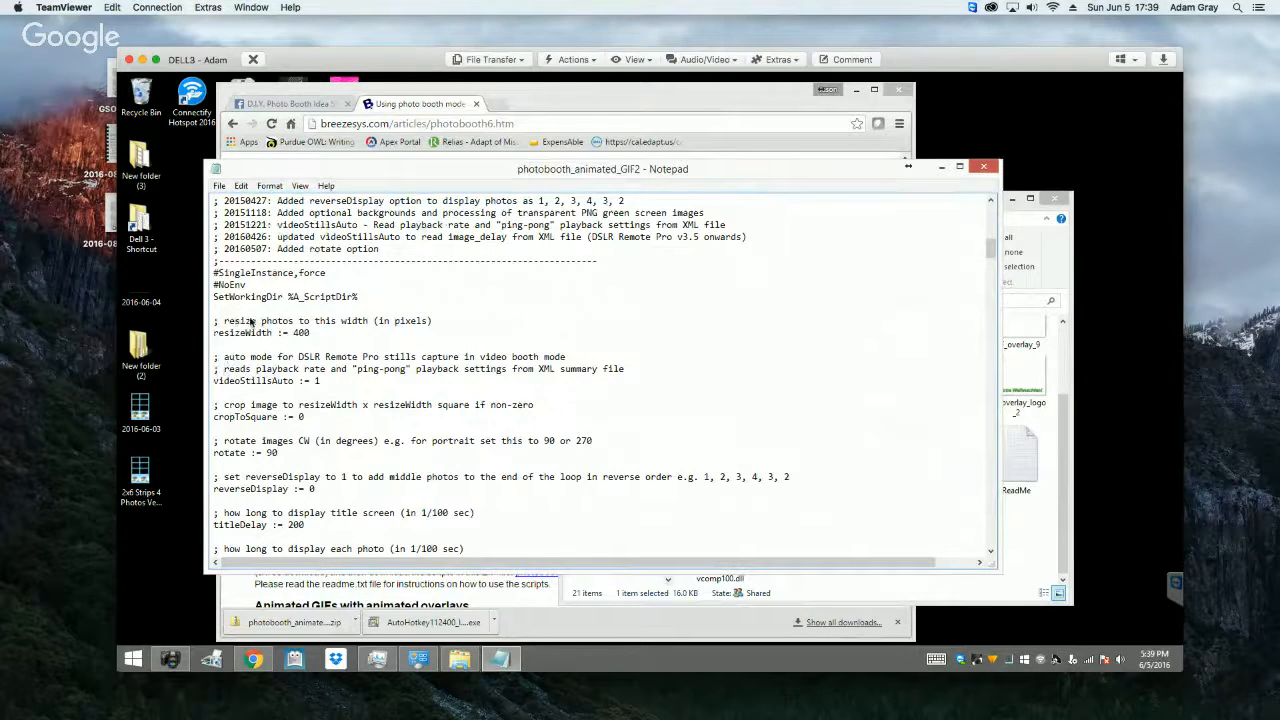
left_click(302, 333)
scroll(434, 474, "down", 2)
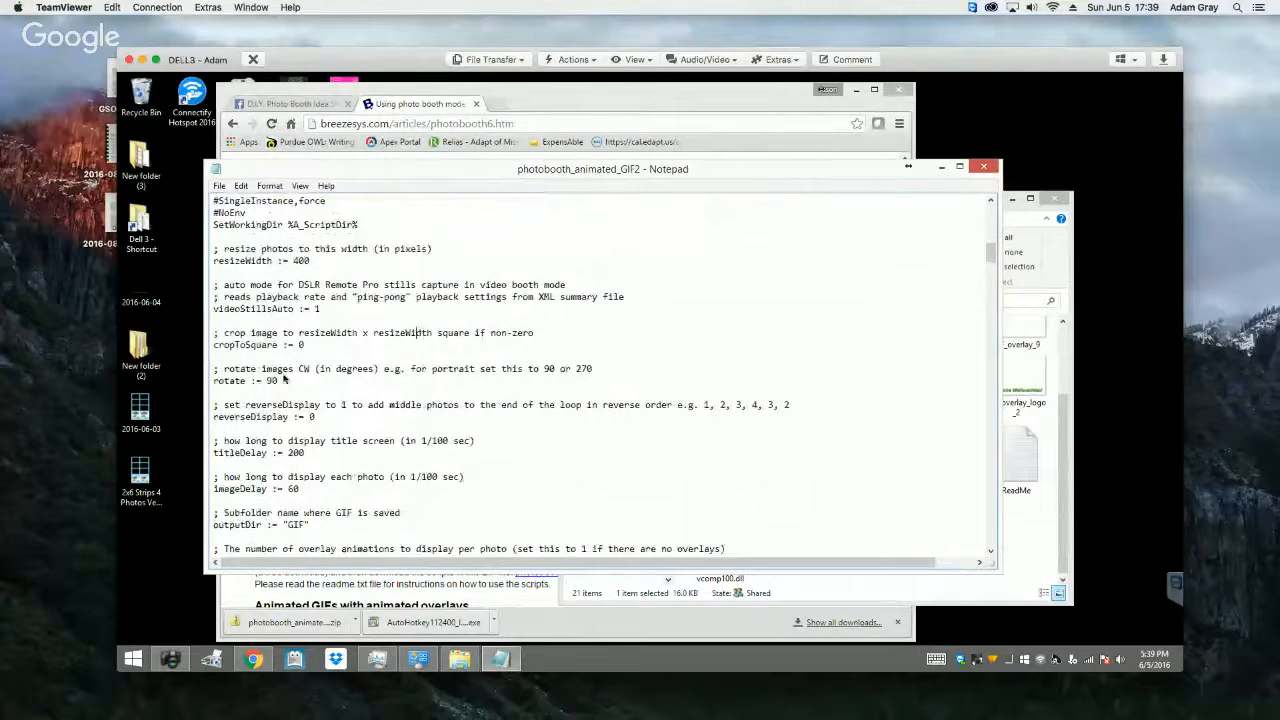
left_click(284, 380)
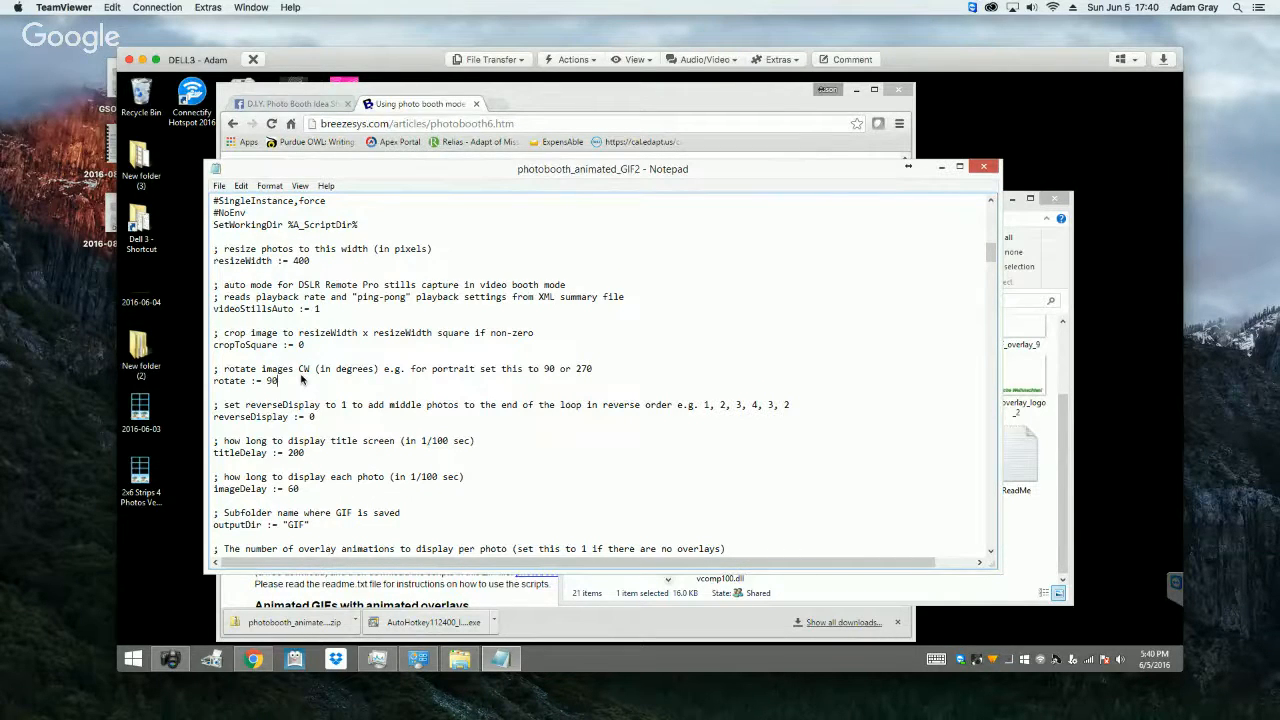
left_click(338, 490)
left_click(990, 551)
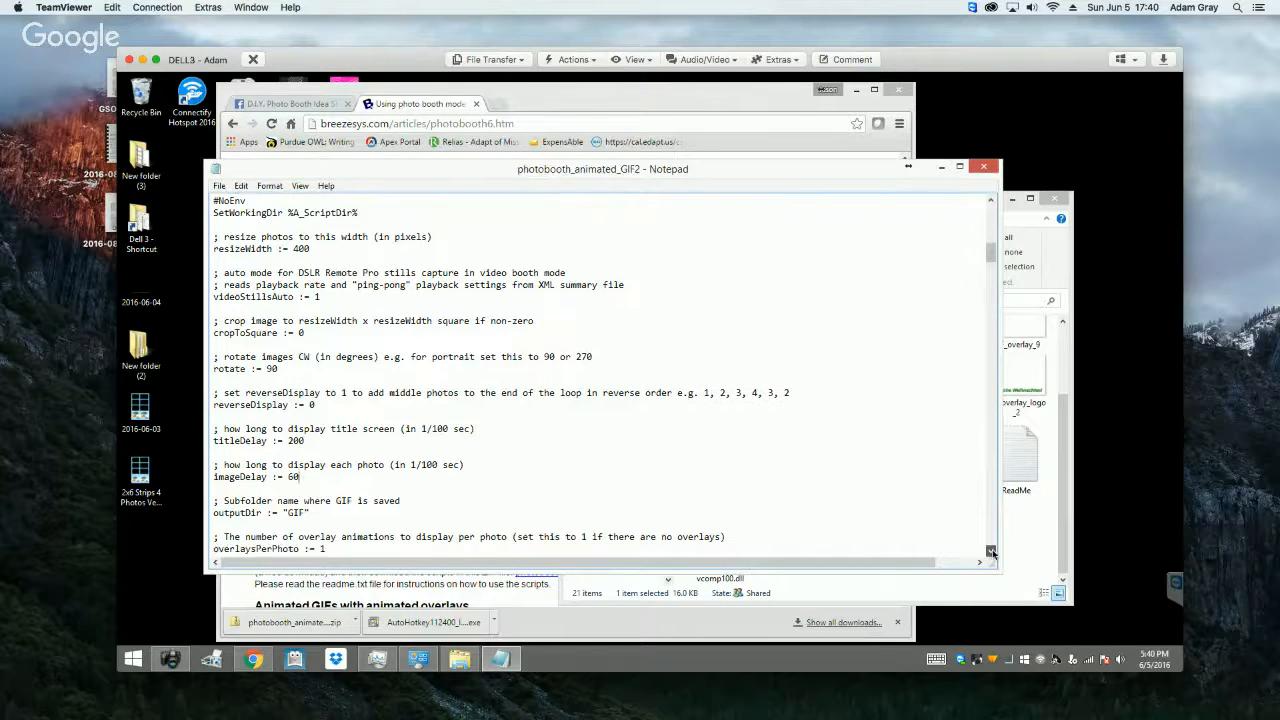
scroll(991, 551, "down", 3)
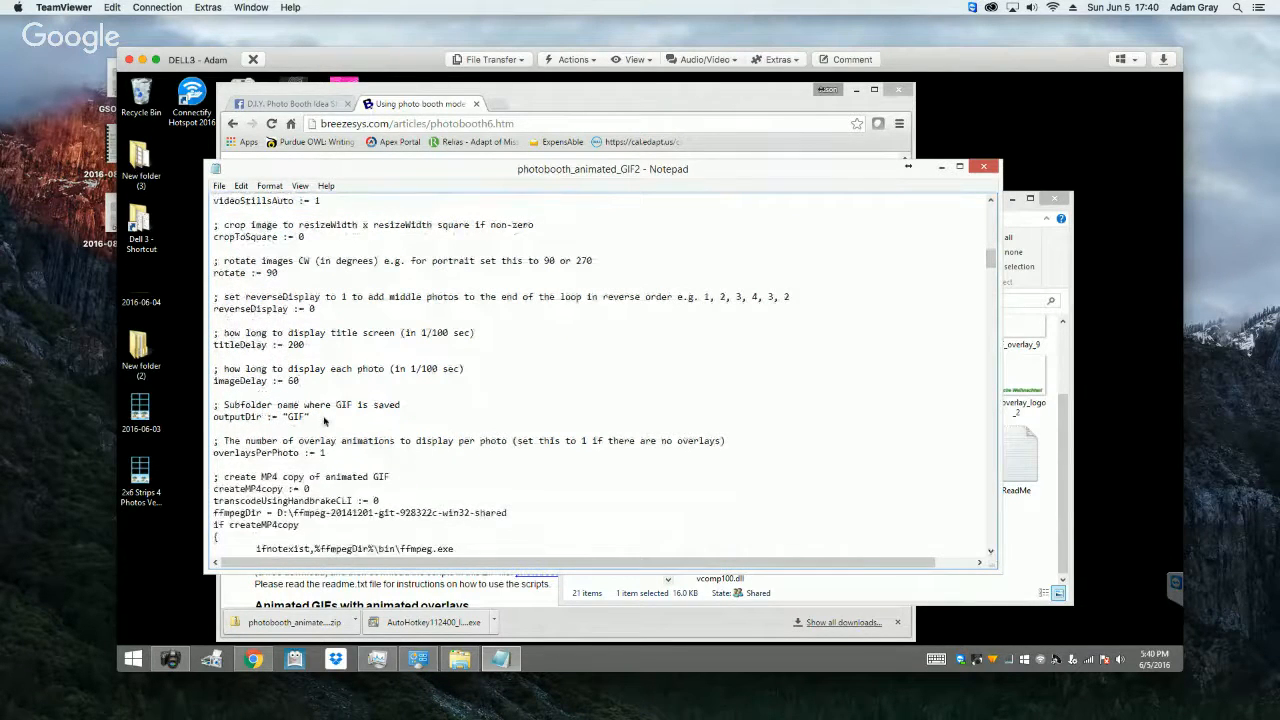
left_click(323, 420)
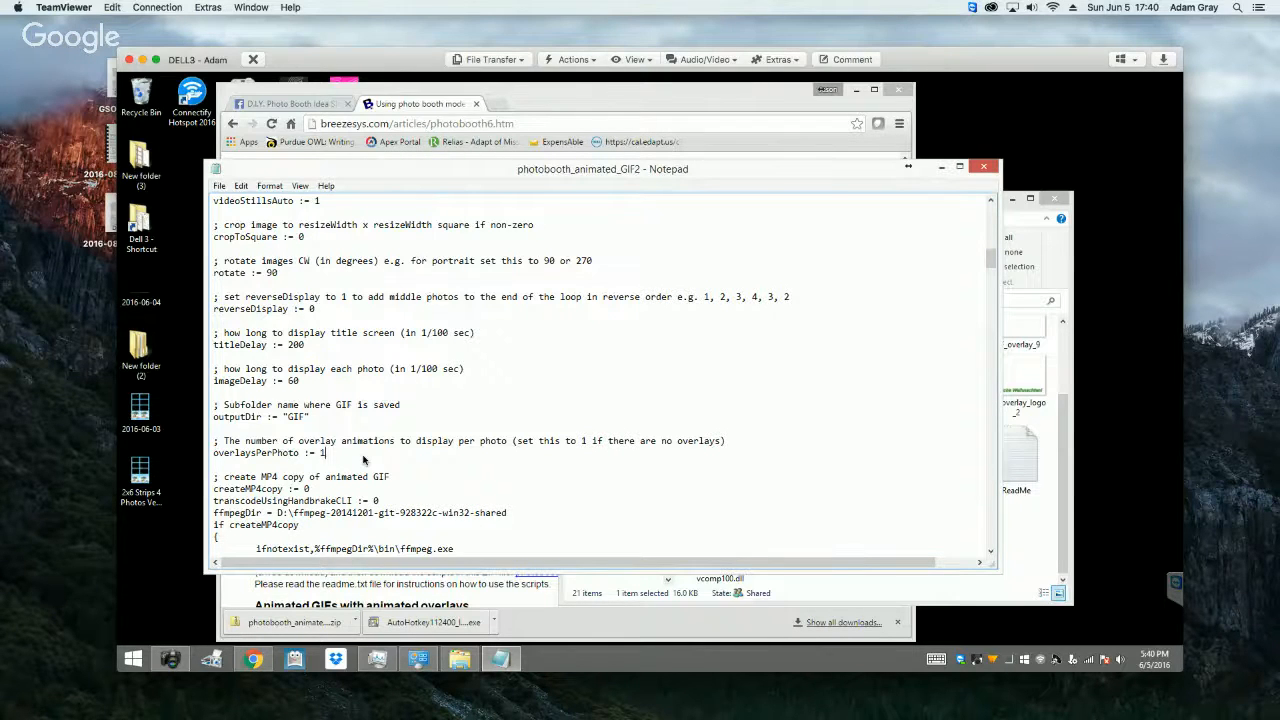
Step: Check the script's overlay count, MP4 copy and debug message settings, and close the script
scroll(363, 459, "down", 6)
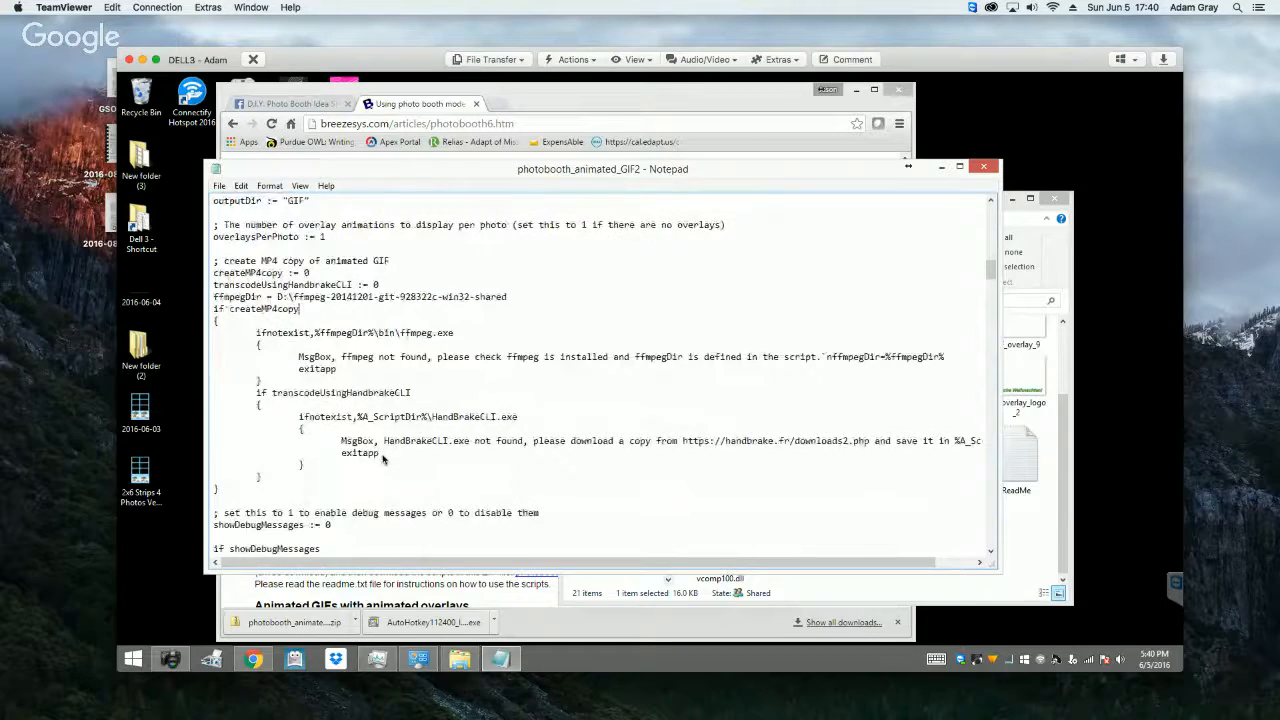
scroll(382, 459, "up", 8)
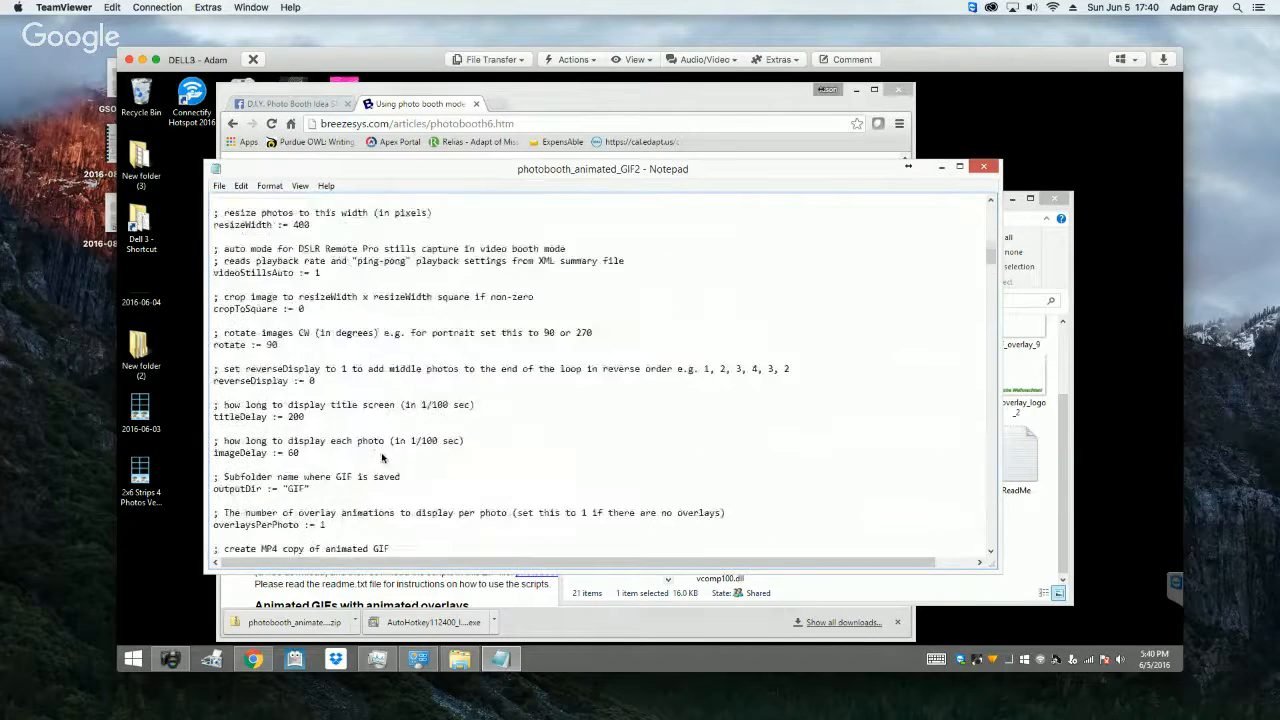
scroll(382, 459, "up", 8)
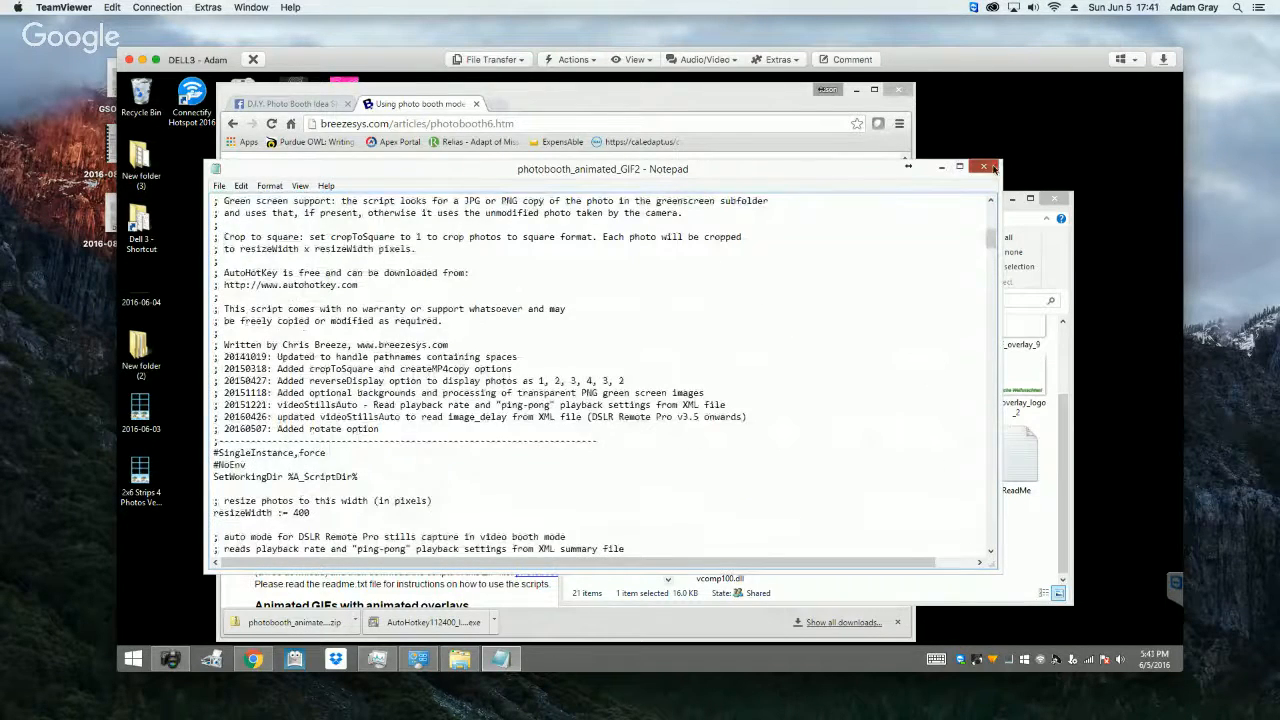
left_click(985, 167)
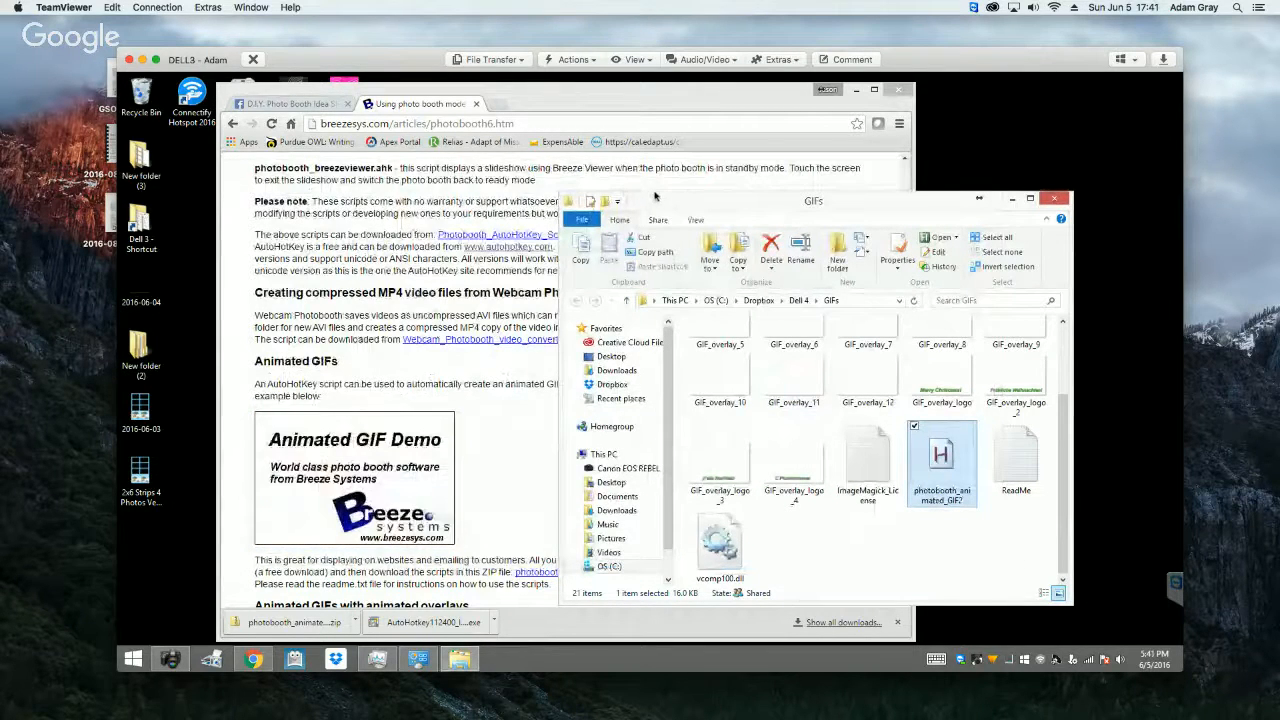
Step: Minimize the browser, switch to DSLR Remote Pro and open the advanced photobooth settings
left_click(290, 103)
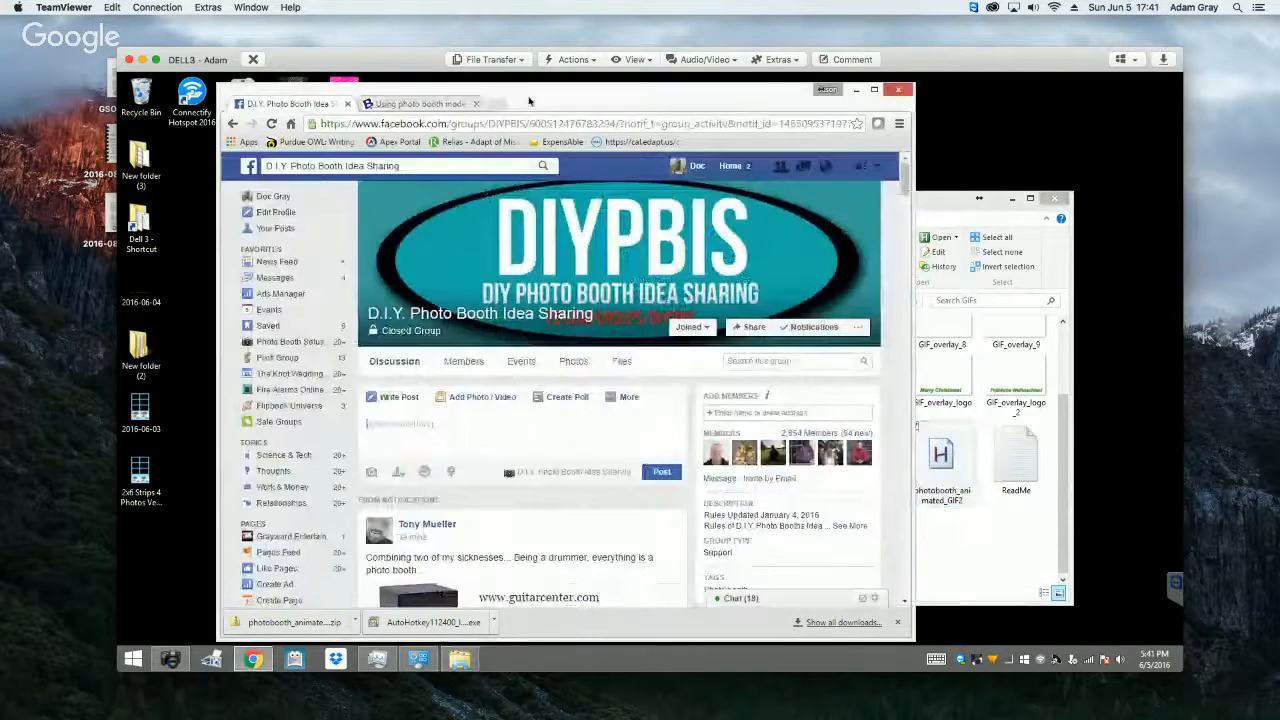
left_click(856, 89)
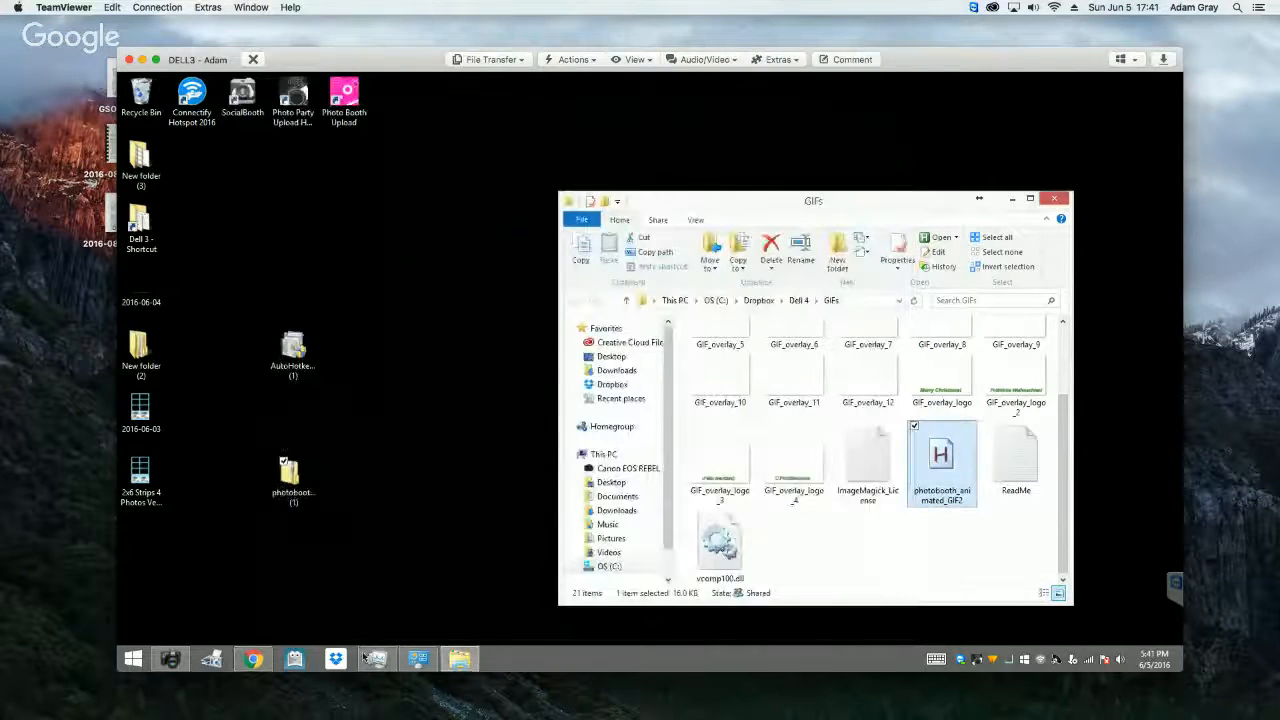
left_click(171, 658)
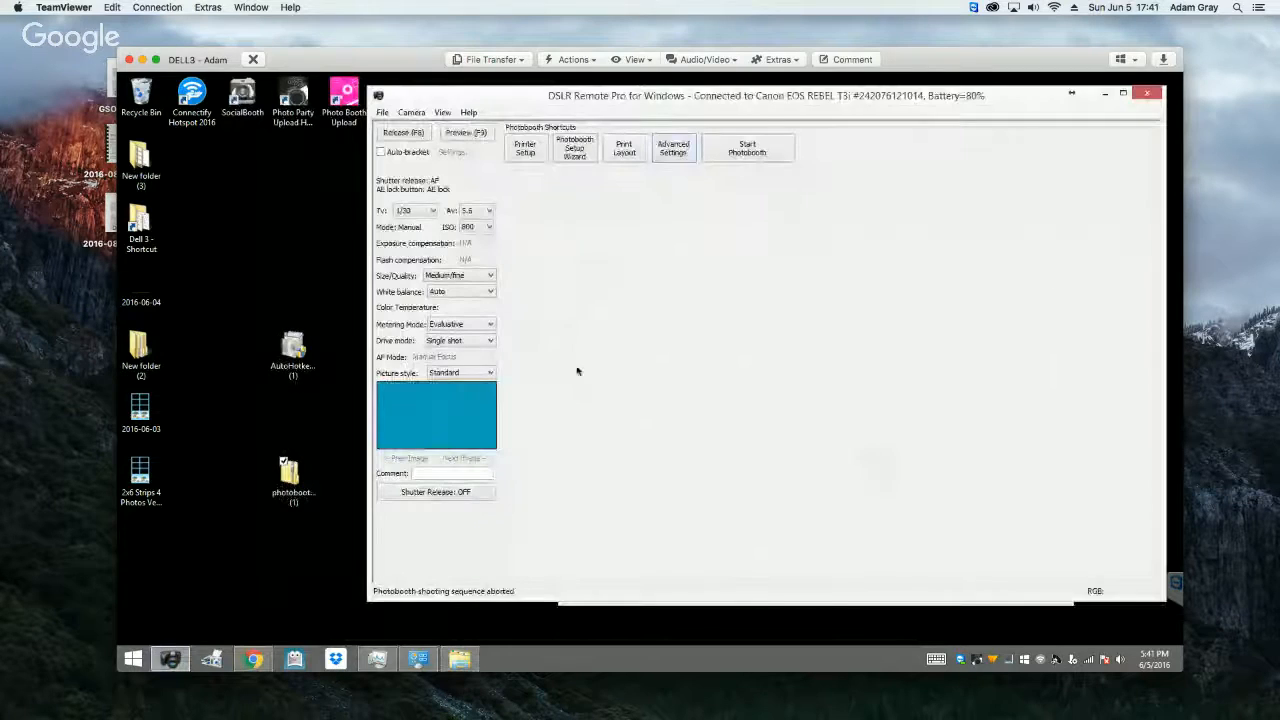
left_click(676, 154)
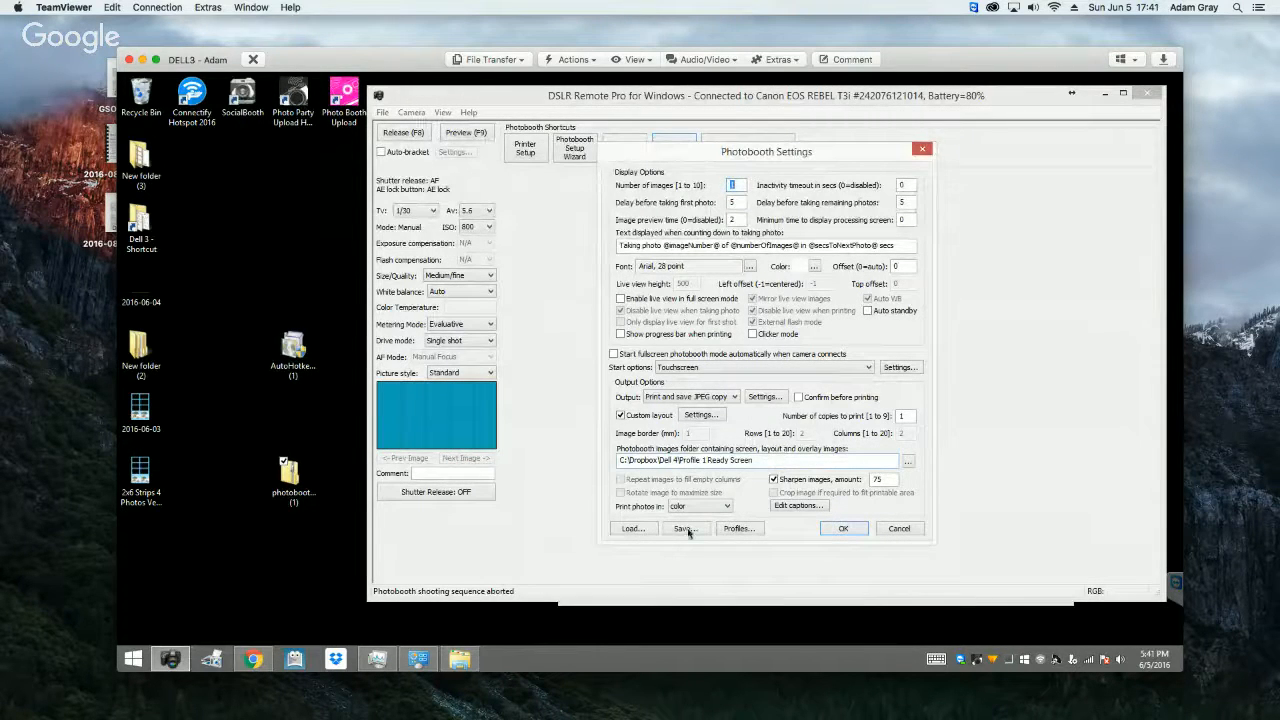
Step: Load the 2x6 photobooth settings file from the Profile 1 (2x6) folder inside Dell 4
left_click(634, 528)
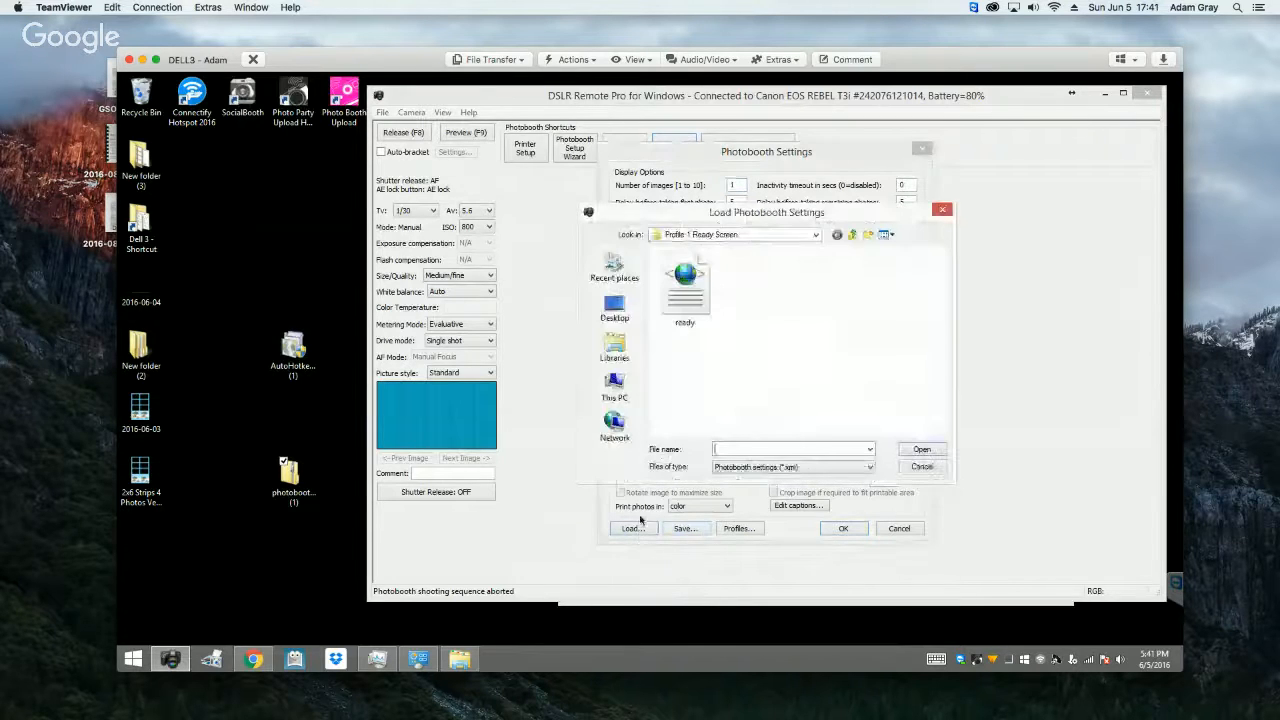
left_click(853, 234)
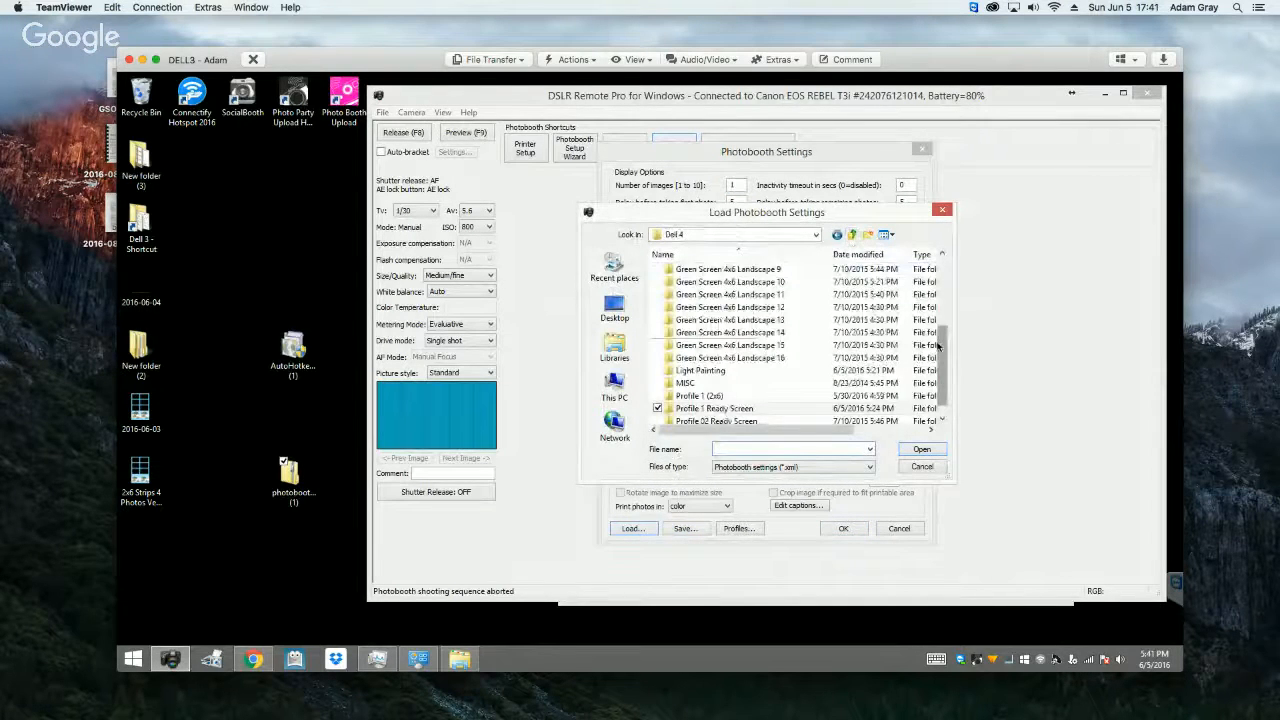
scroll(938, 345, "down", 1)
left_click(700, 383)
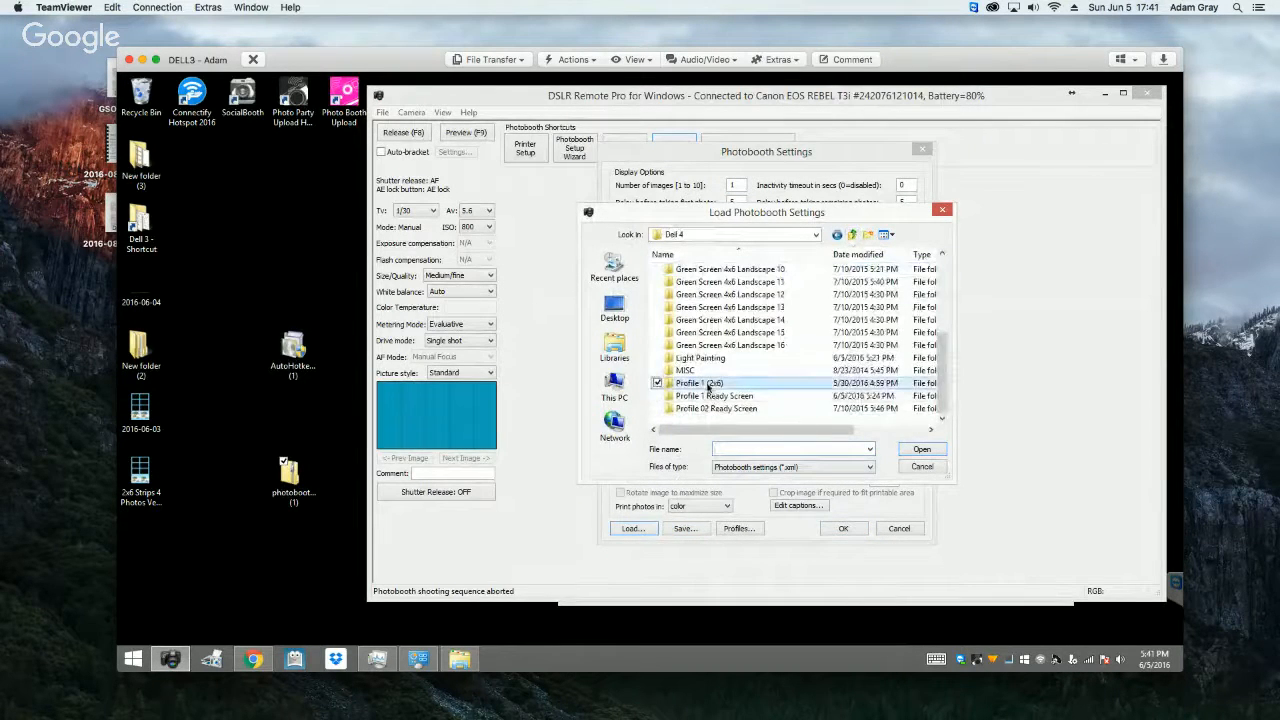
left_click(920, 450)
left_click(684, 290)
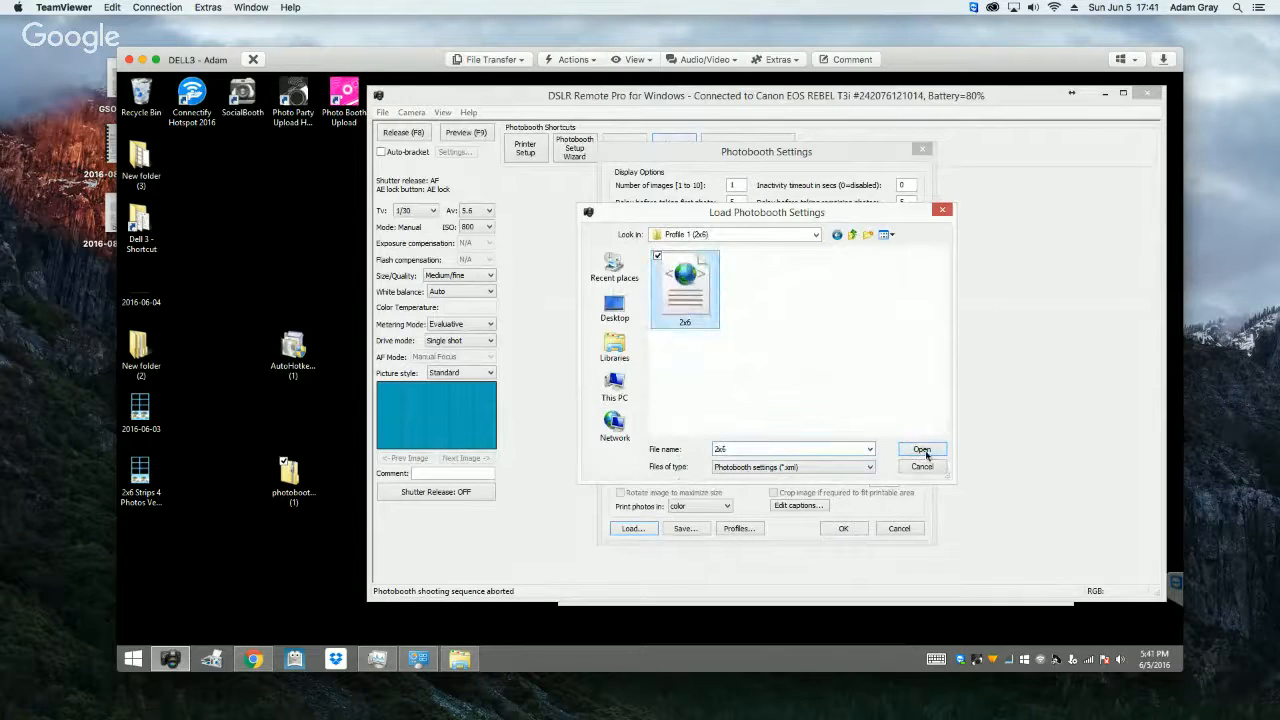
left_click(922, 451)
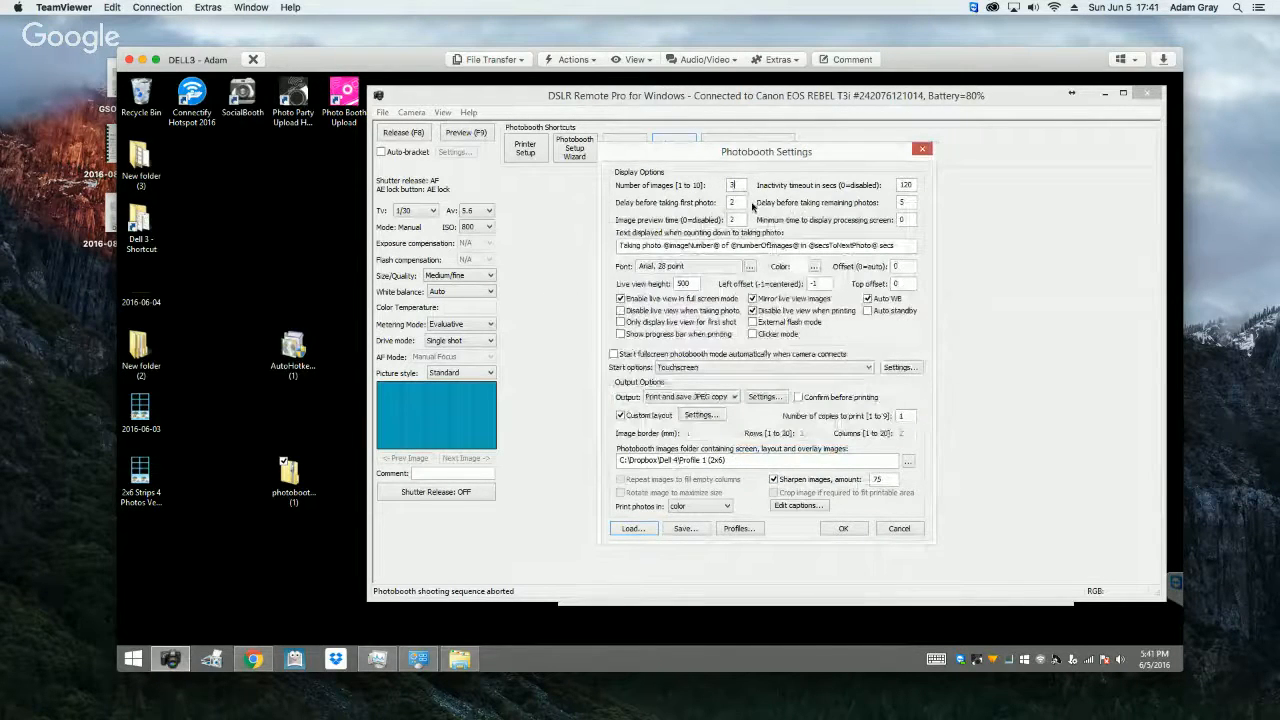
Step: Set the delays before the first and remaining photos to 1 second each and the image preview time to 0
left_click(743, 204)
key("BackSpace")
type("1")
left_click(908, 203)
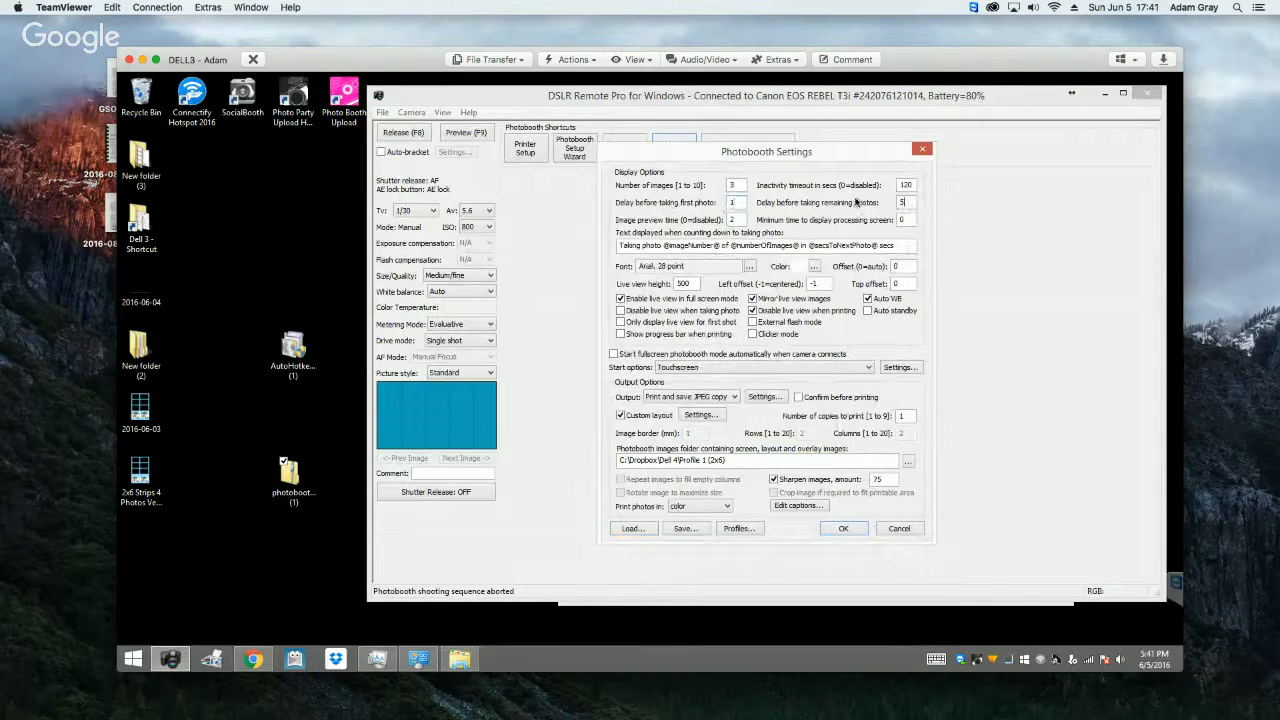
key("BackSpace")
type("1")
double_click(735, 220)
type("0")
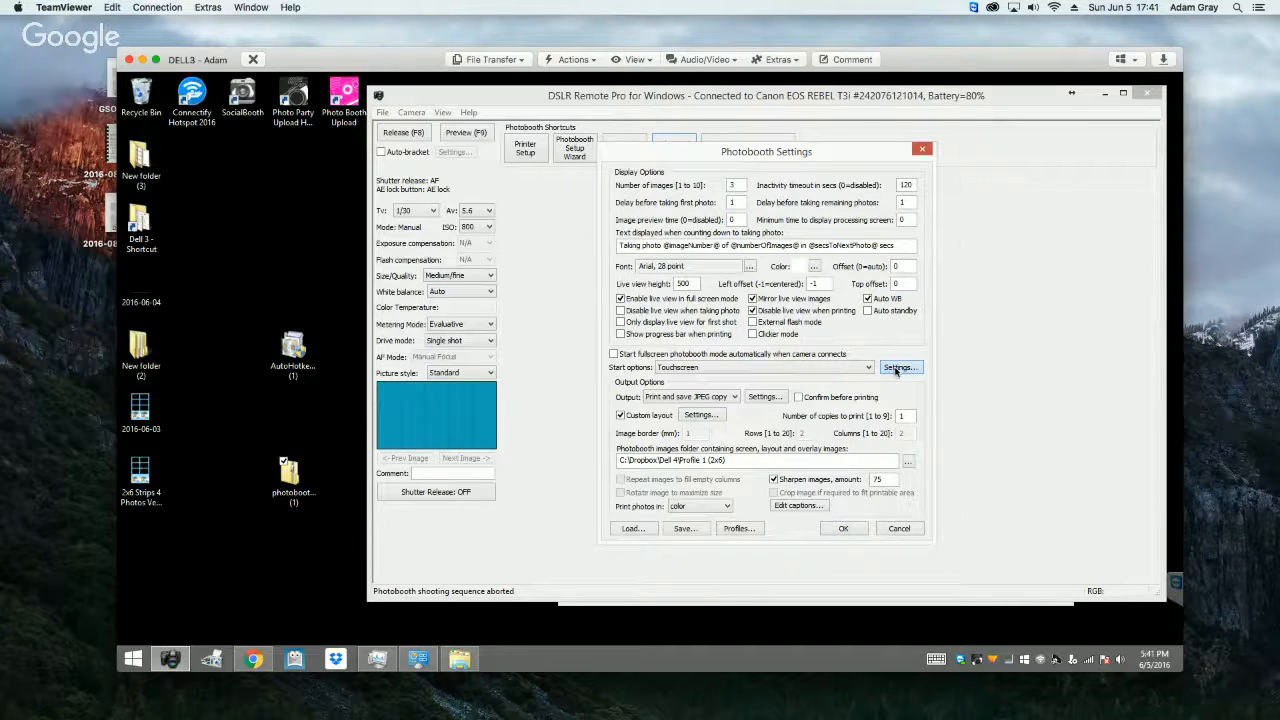
Step: Review the touchscreen action areas over the ready screen and accept the touchscreen settings
left_click(897, 368)
left_click(643, 532)
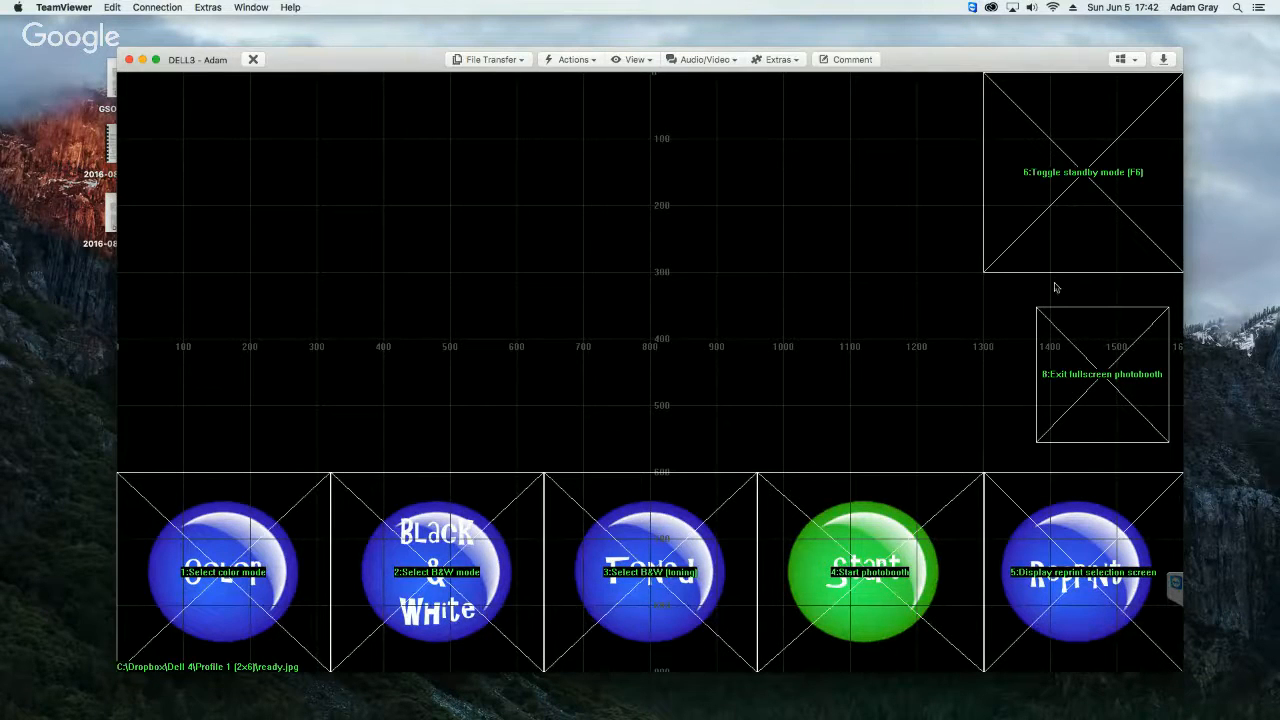
left_click(641, 288)
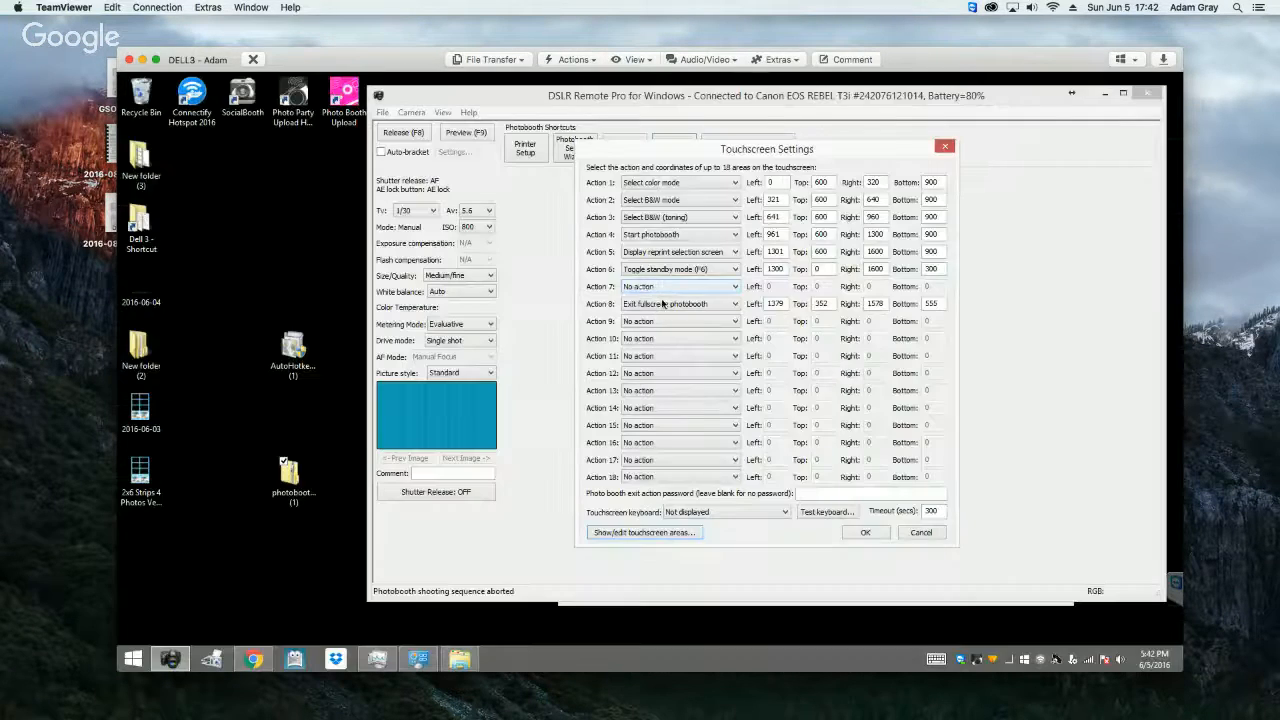
left_click(875, 534)
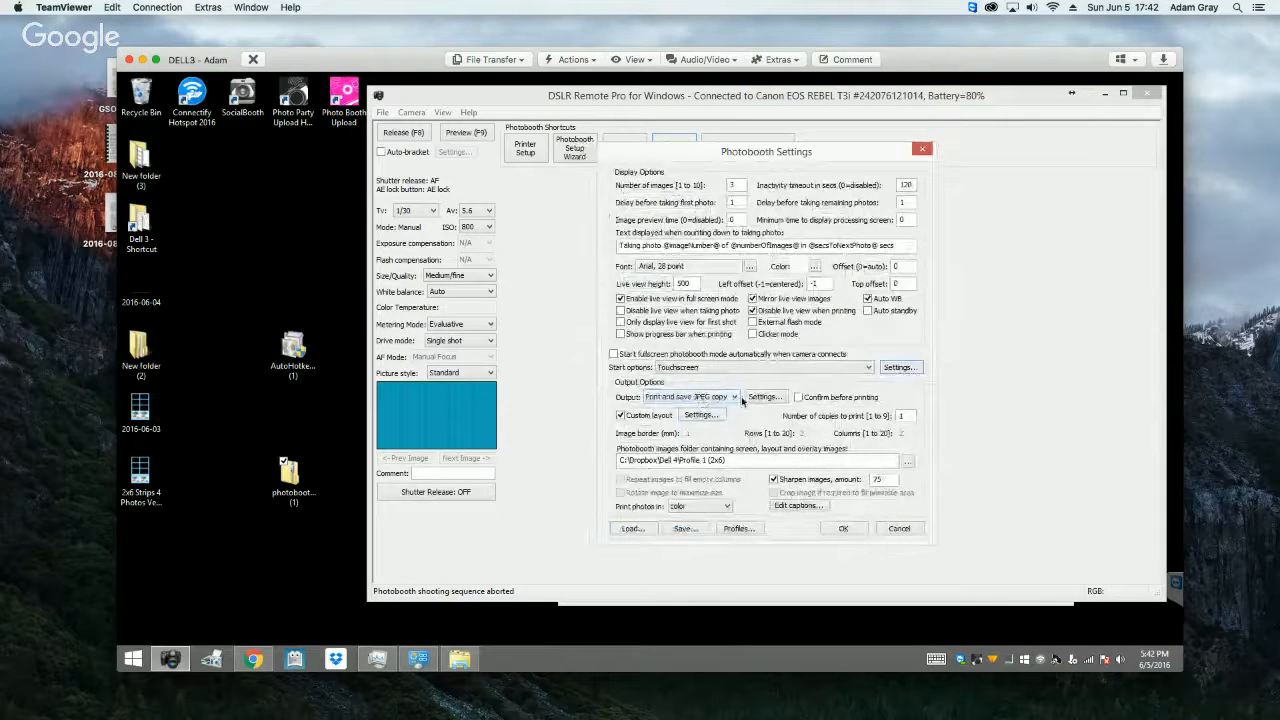
Step: Delete the palm tree overlay from the profile's custom print layout
left_click(701, 416)
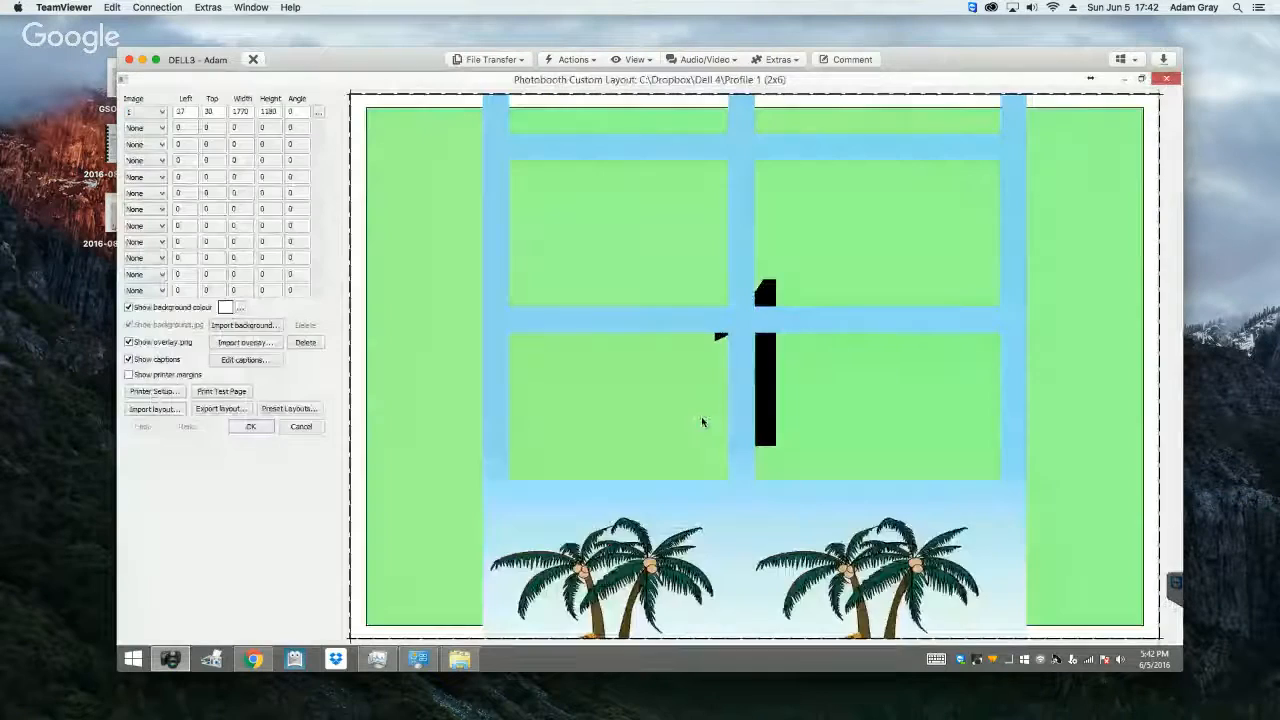
left_click(301, 427)
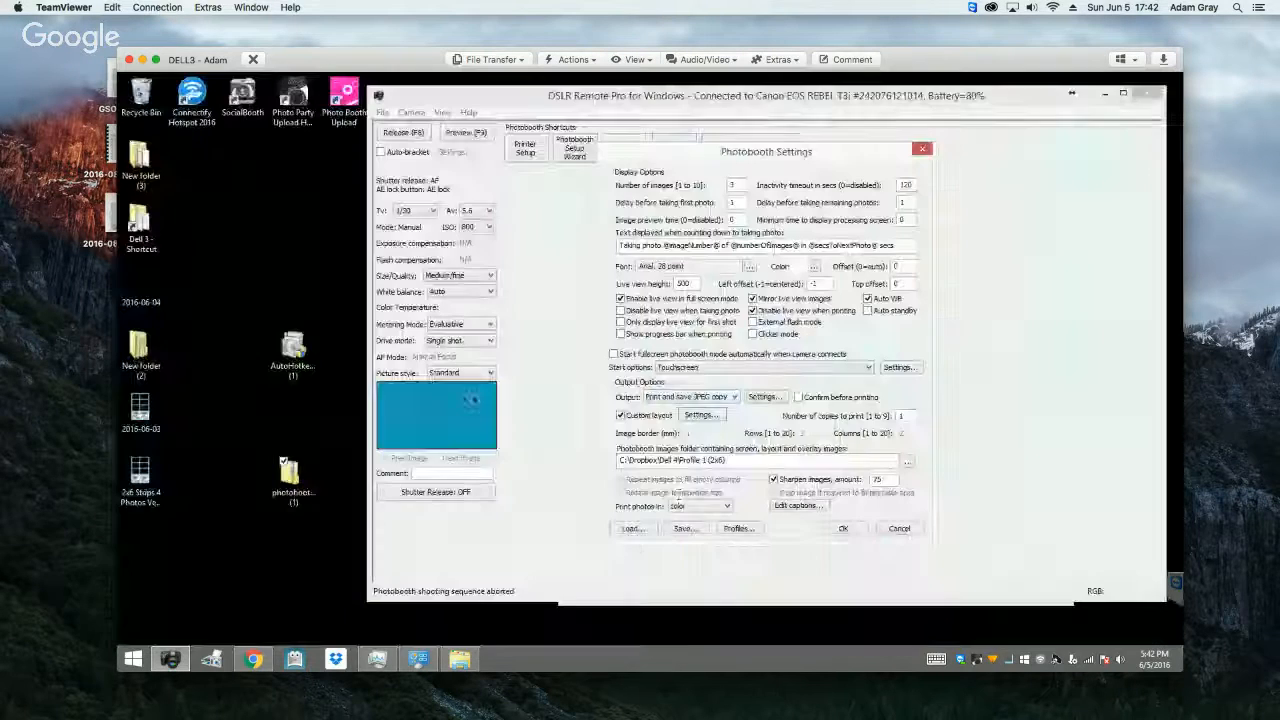
left_click(698, 416)
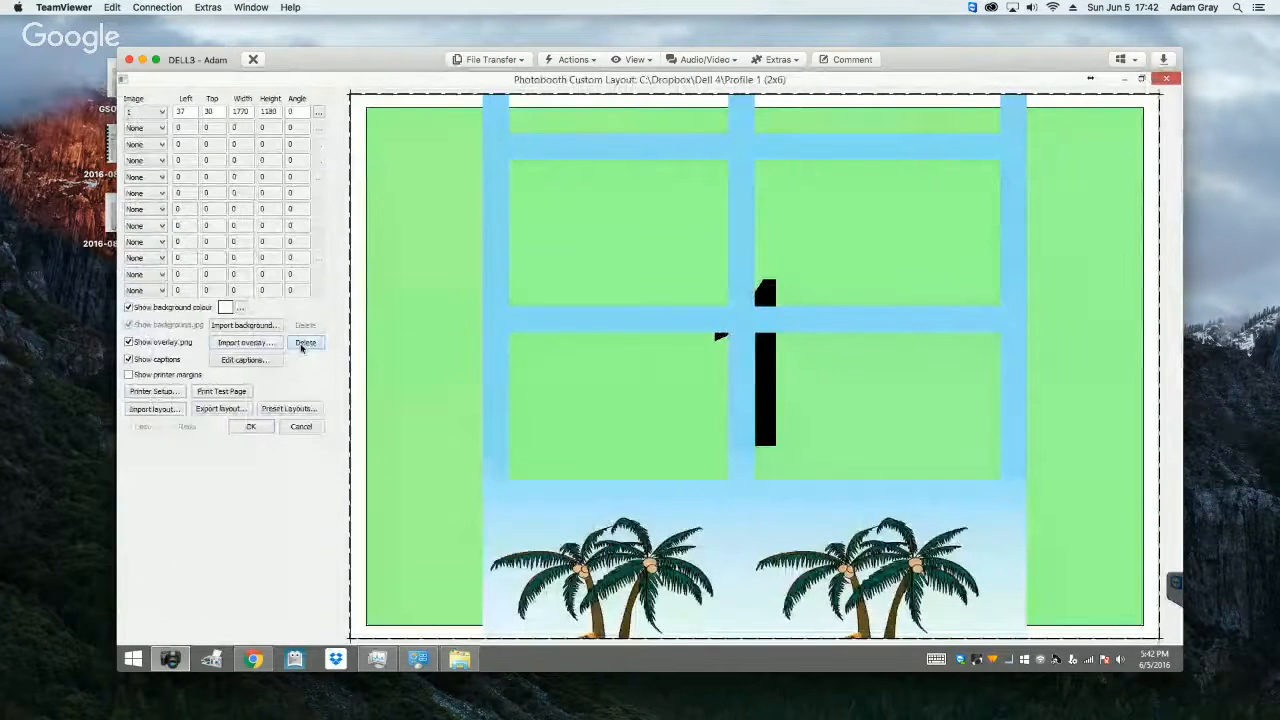
left_click(304, 343)
left_click(685, 413)
Step: Set the printer orientation to portrait and apply the Double strip of 3 preset to the custom layout
left_click(290, 409)
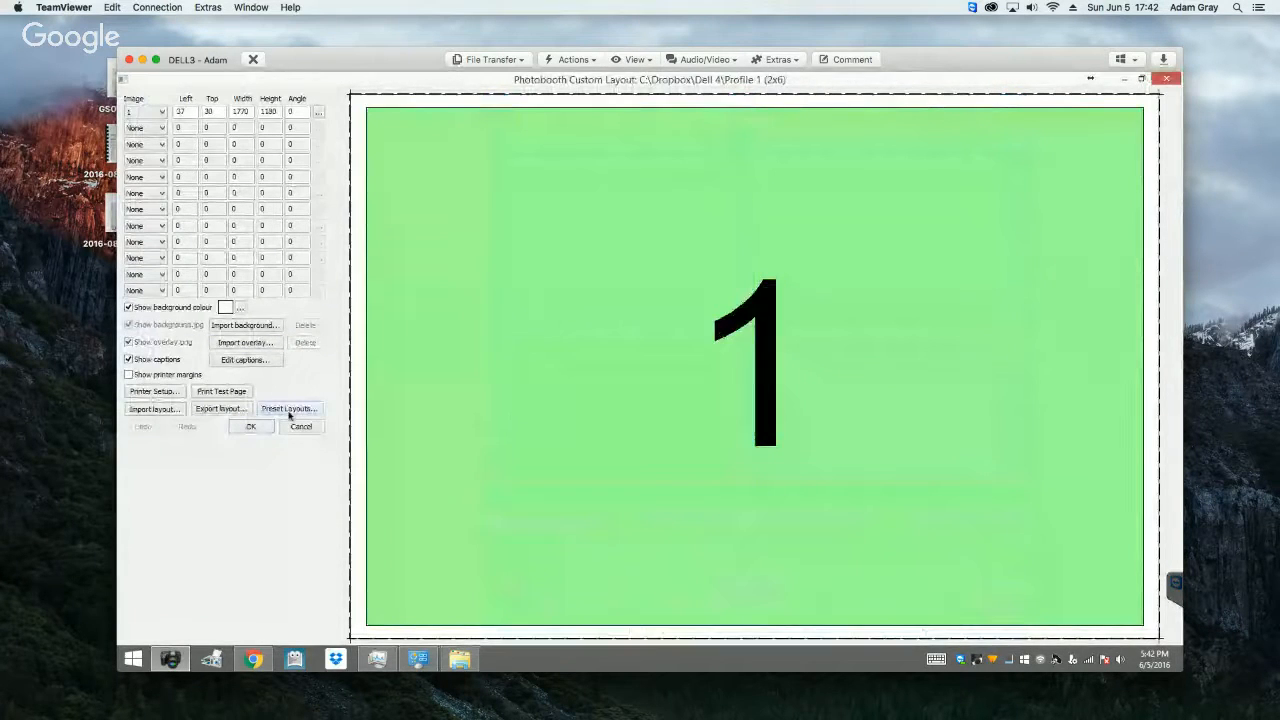
left_click(146, 383)
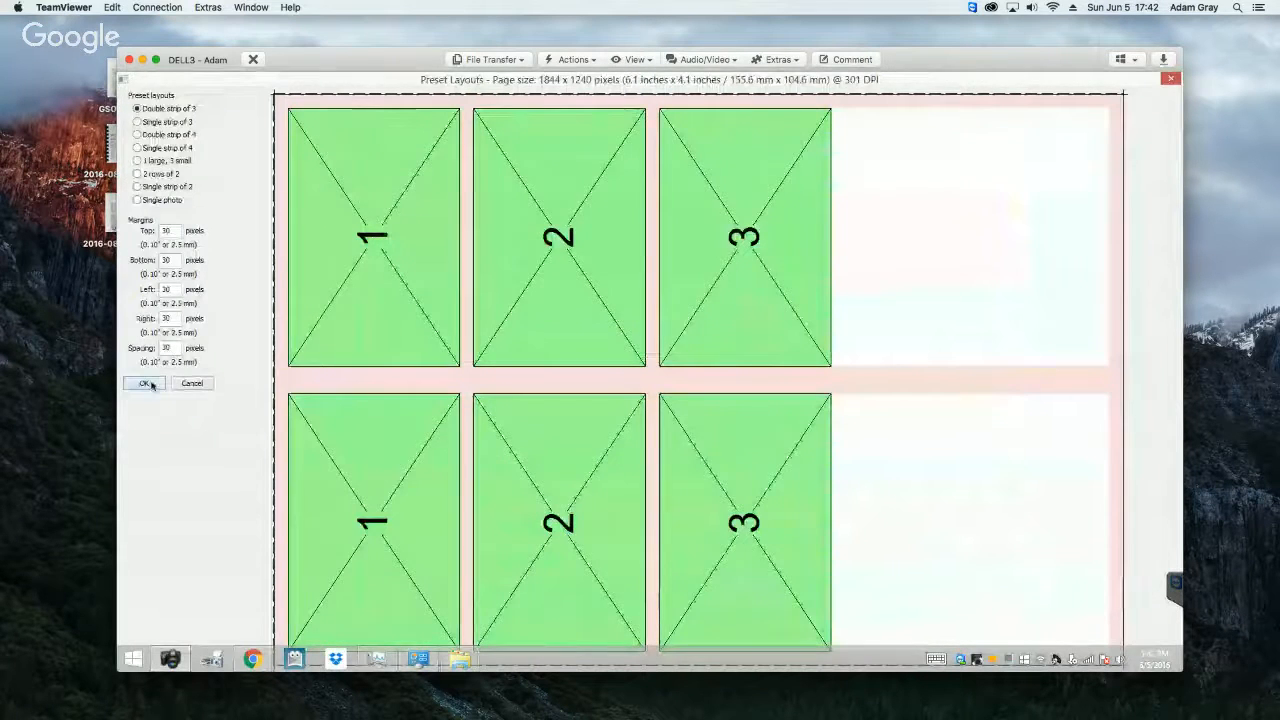
left_click(154, 391)
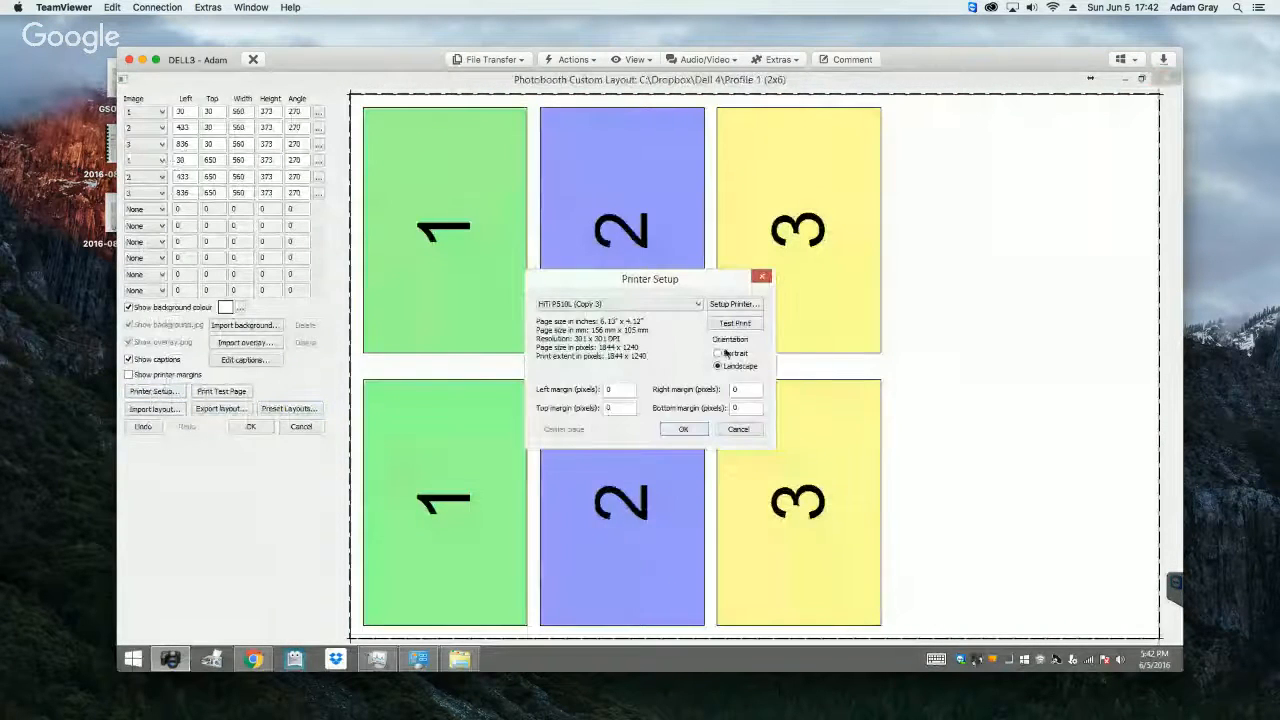
left_click(717, 353)
left_click(683, 429)
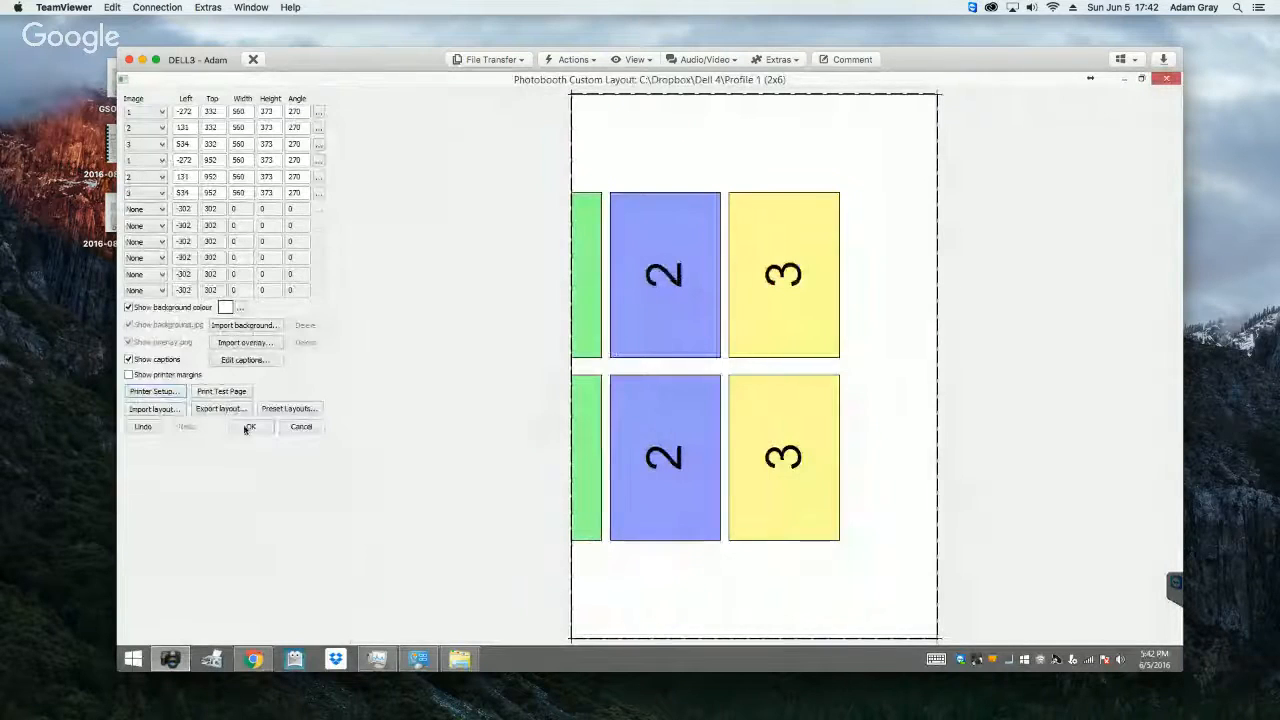
left_click(309, 411)
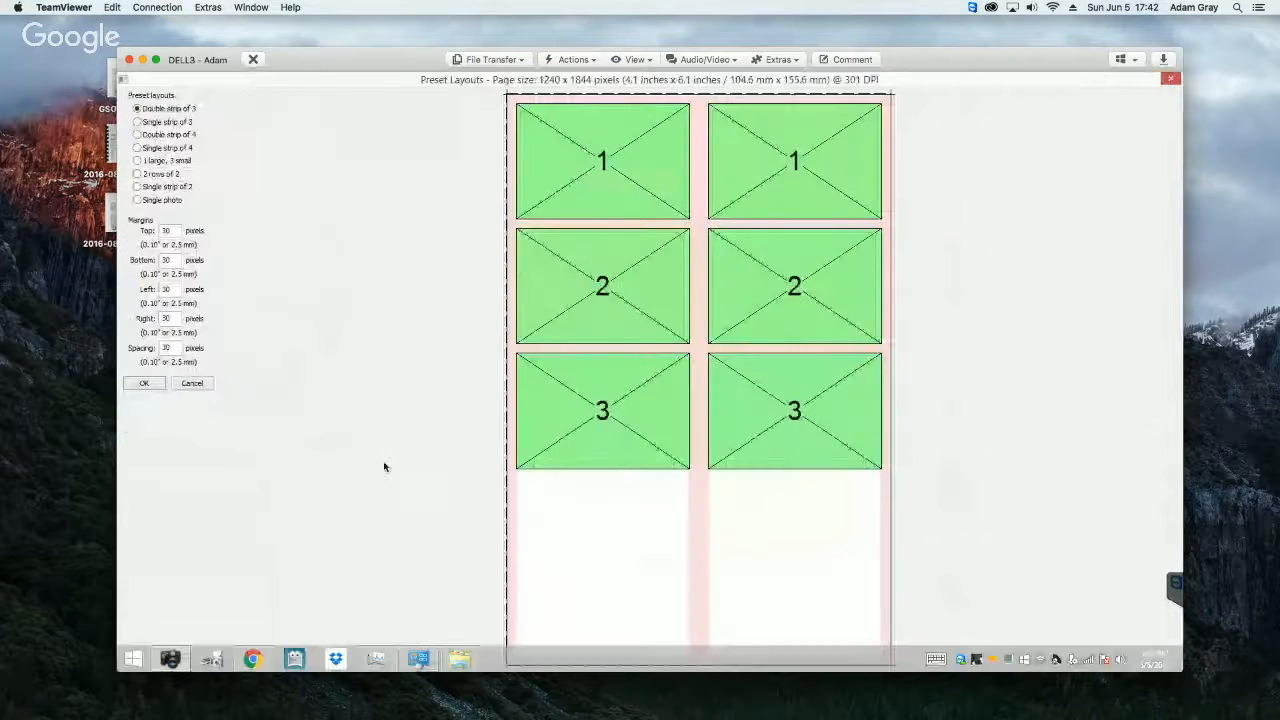
left_click(144, 383)
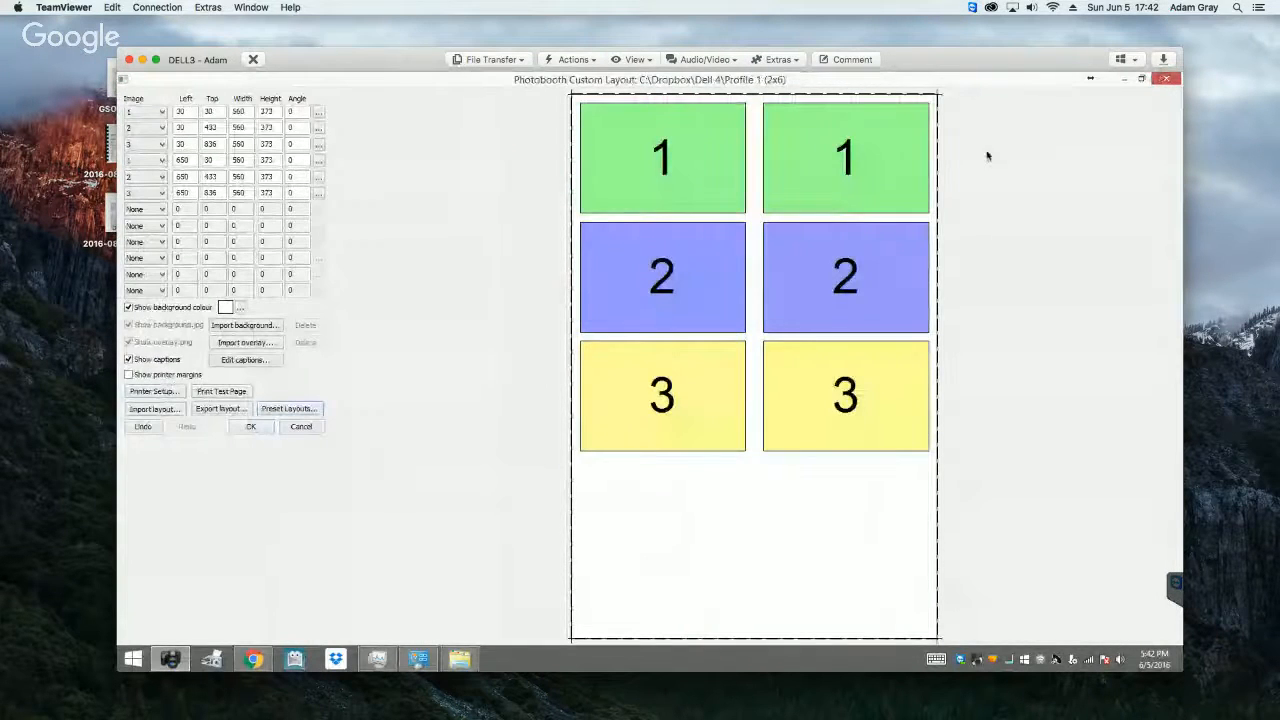
left_click(246, 428)
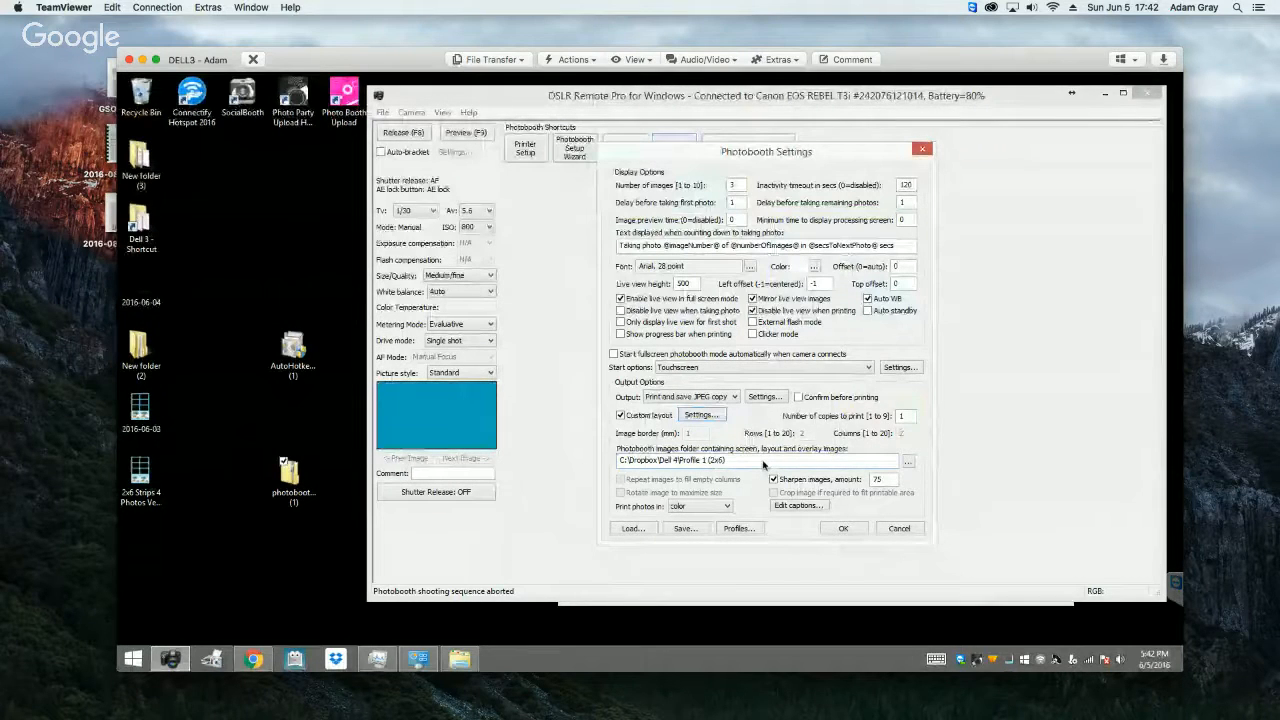
Step: Save the photobooth settings together with the printer settings to the existing 2x6 file in Profile 1 (2x6)
left_click(685, 530)
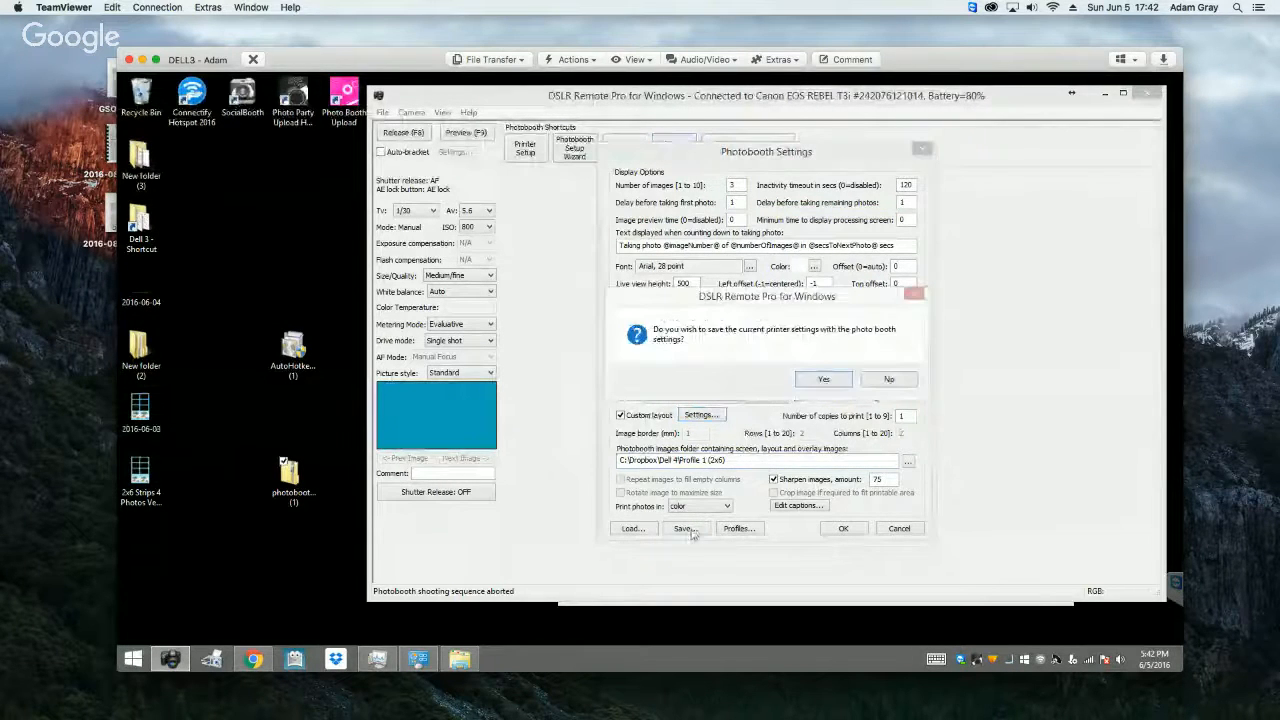
left_click(812, 376)
left_click(693, 297)
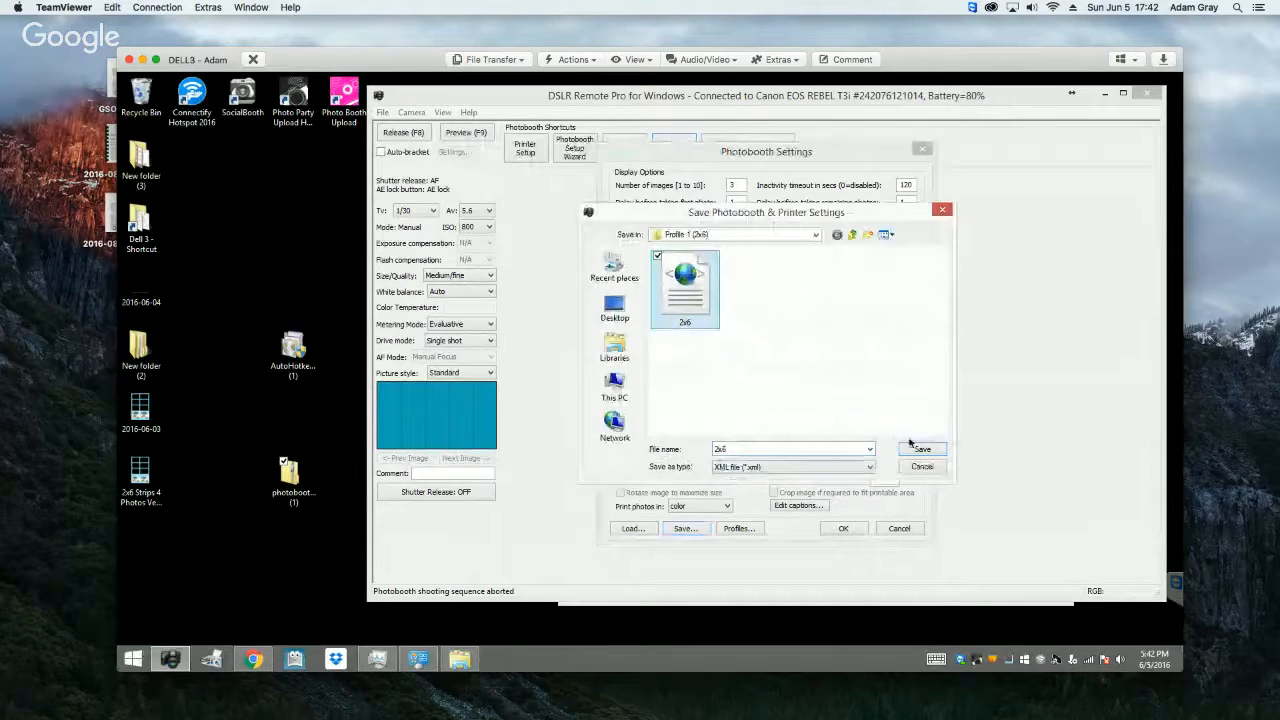
left_click_drag(776, 207, 862, 142)
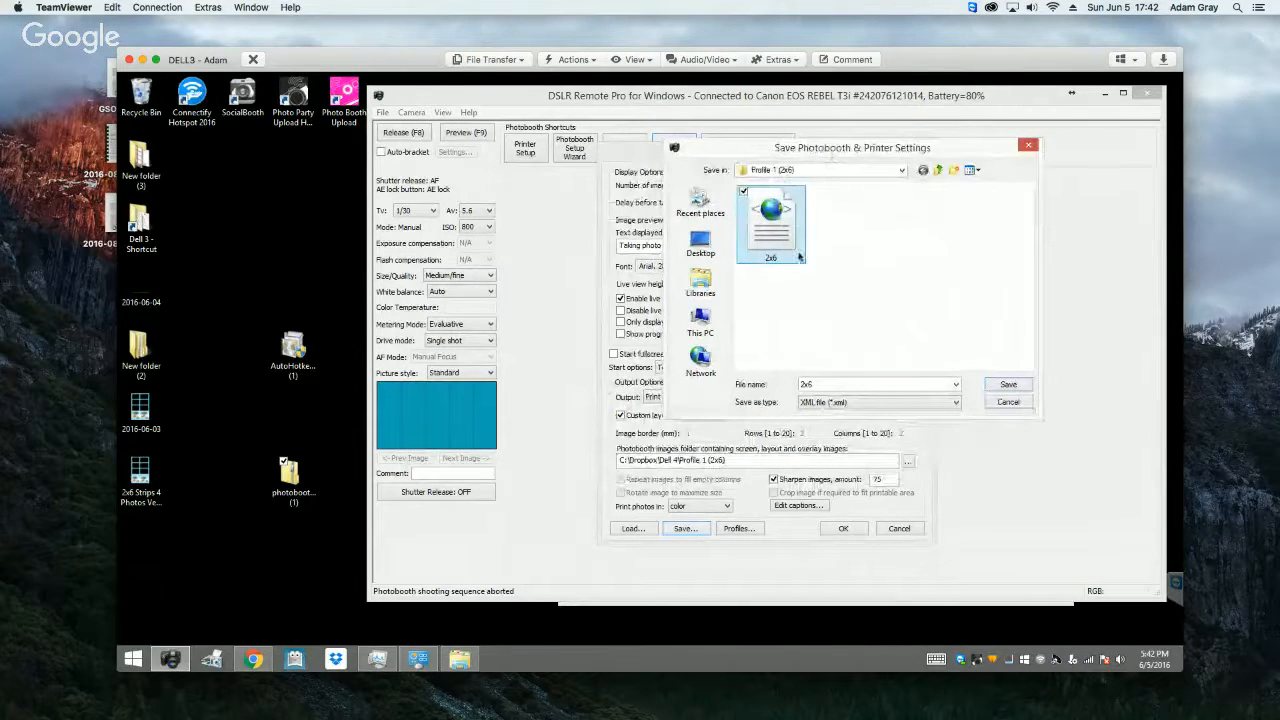
left_click(1009, 386)
left_click(738, 370)
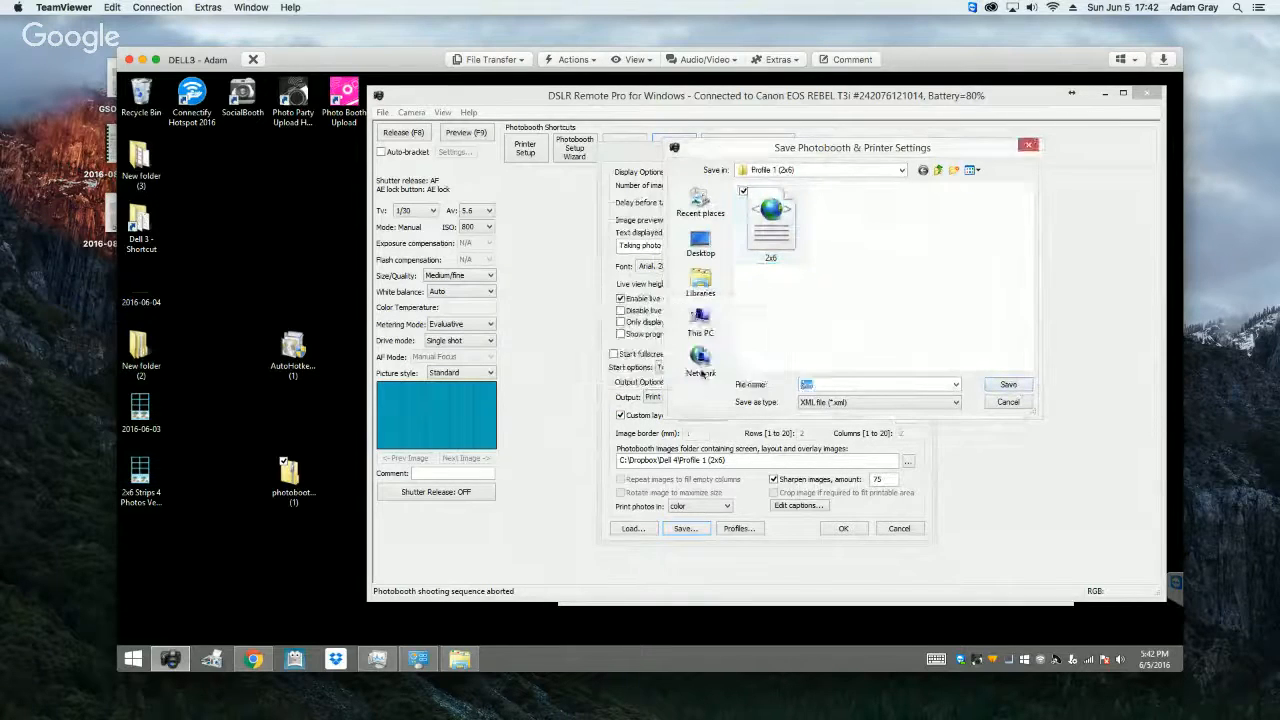
key("Escape")
Step: Assign the 2x6.xml settings file from the Profile 1 (2x6) folder to Profile 6 and make Profile 6 the default profile
left_click(740, 529)
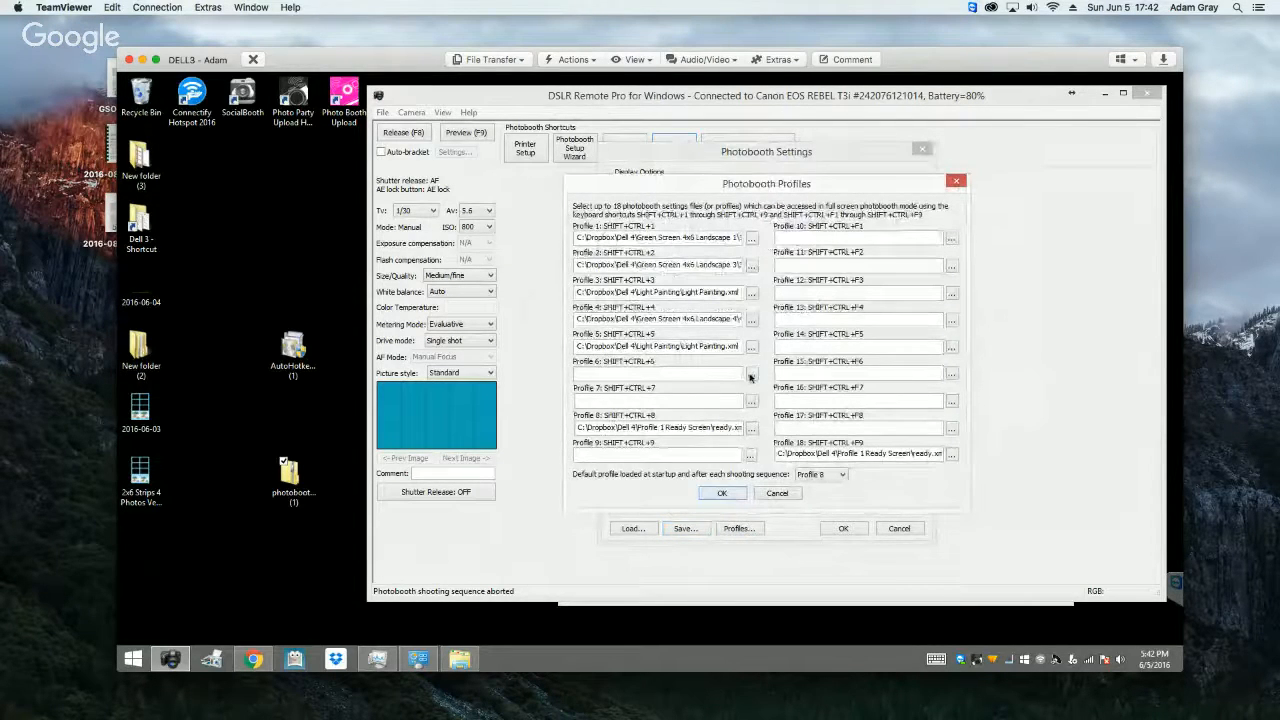
left_click(751, 374)
left_click(686, 290)
left_click(914, 451)
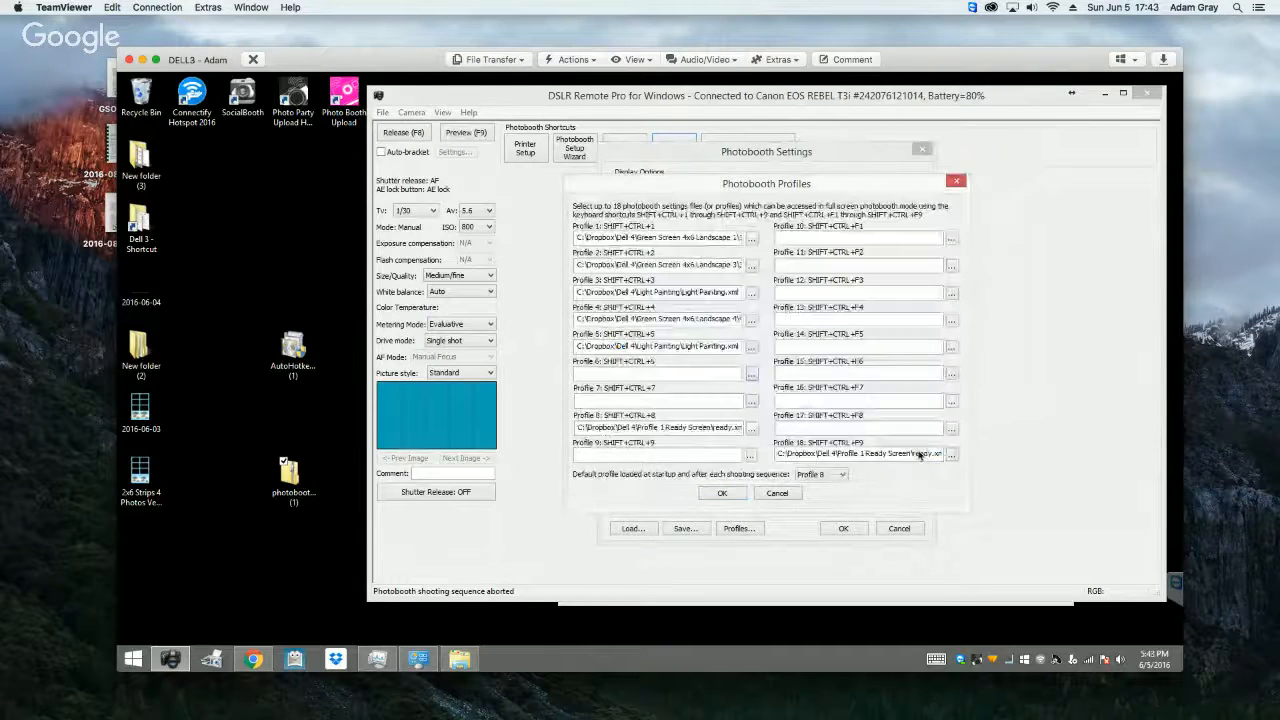
left_click(820, 474)
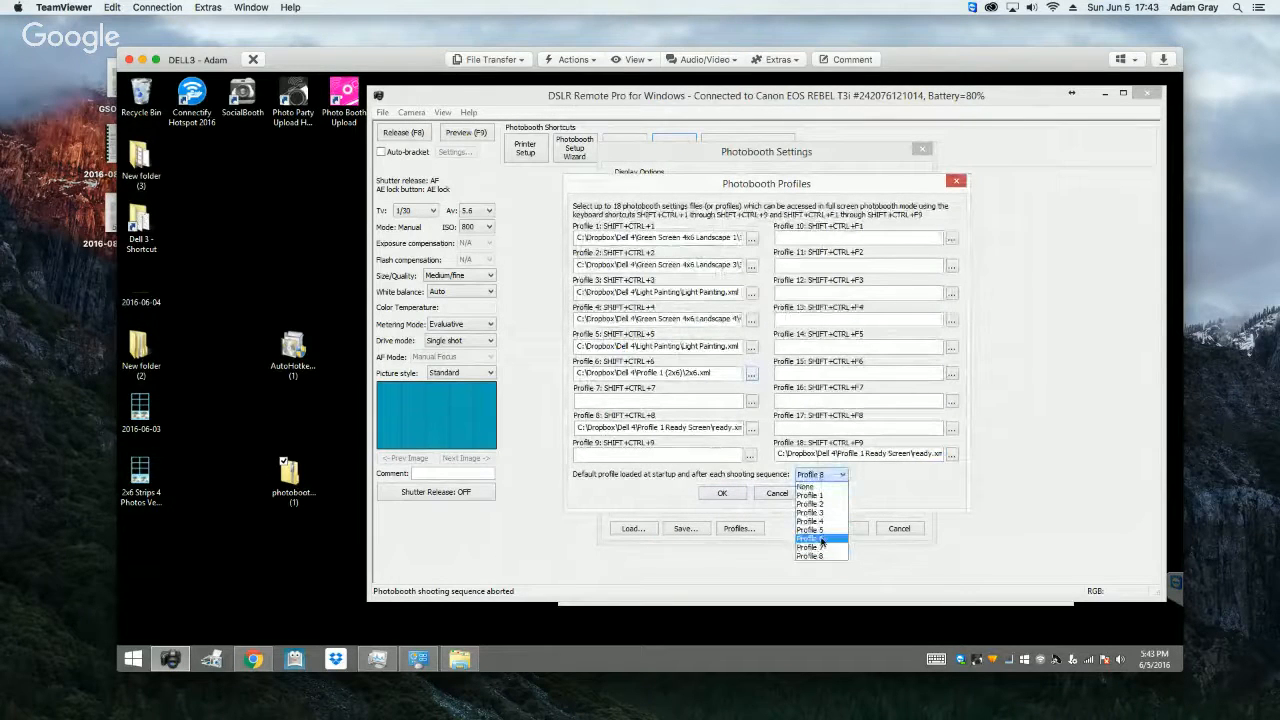
left_click(821, 540)
left_click(723, 494)
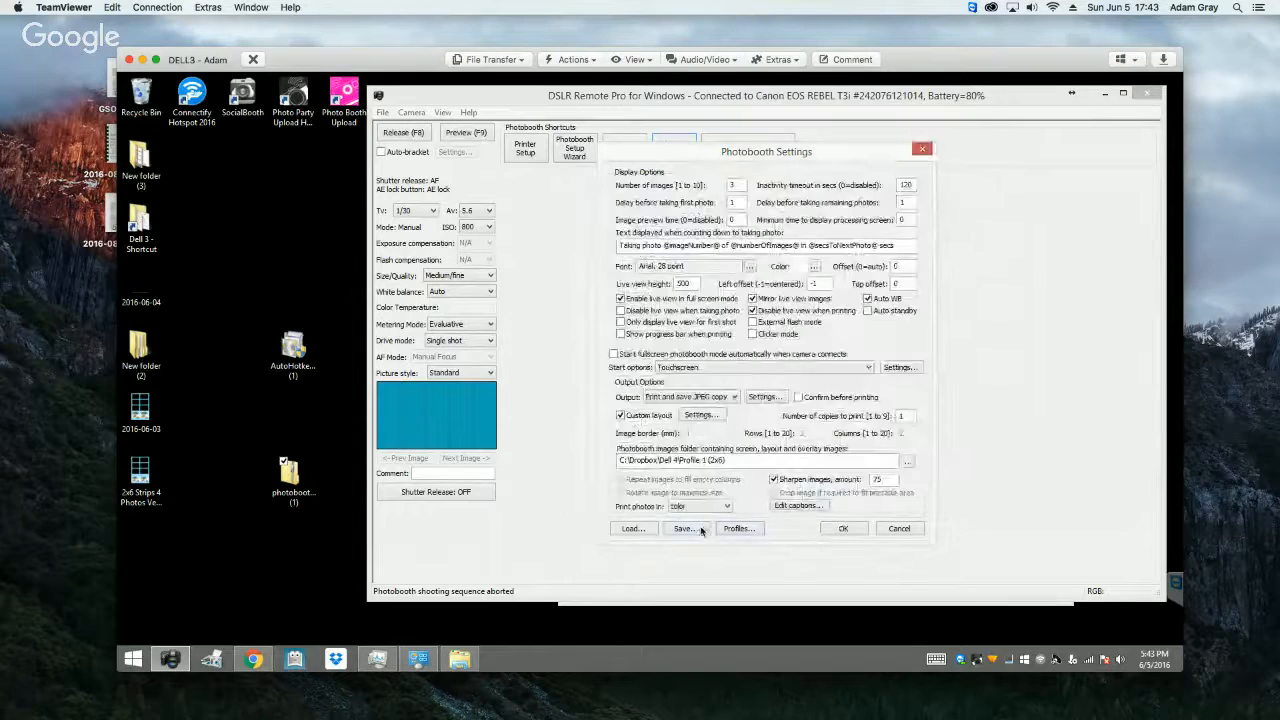
Step: Overwrite the 2x6 settings file with the current photobooth and printer settings, including the profile assignments, and accept the photobooth settings
left_click(823, 381)
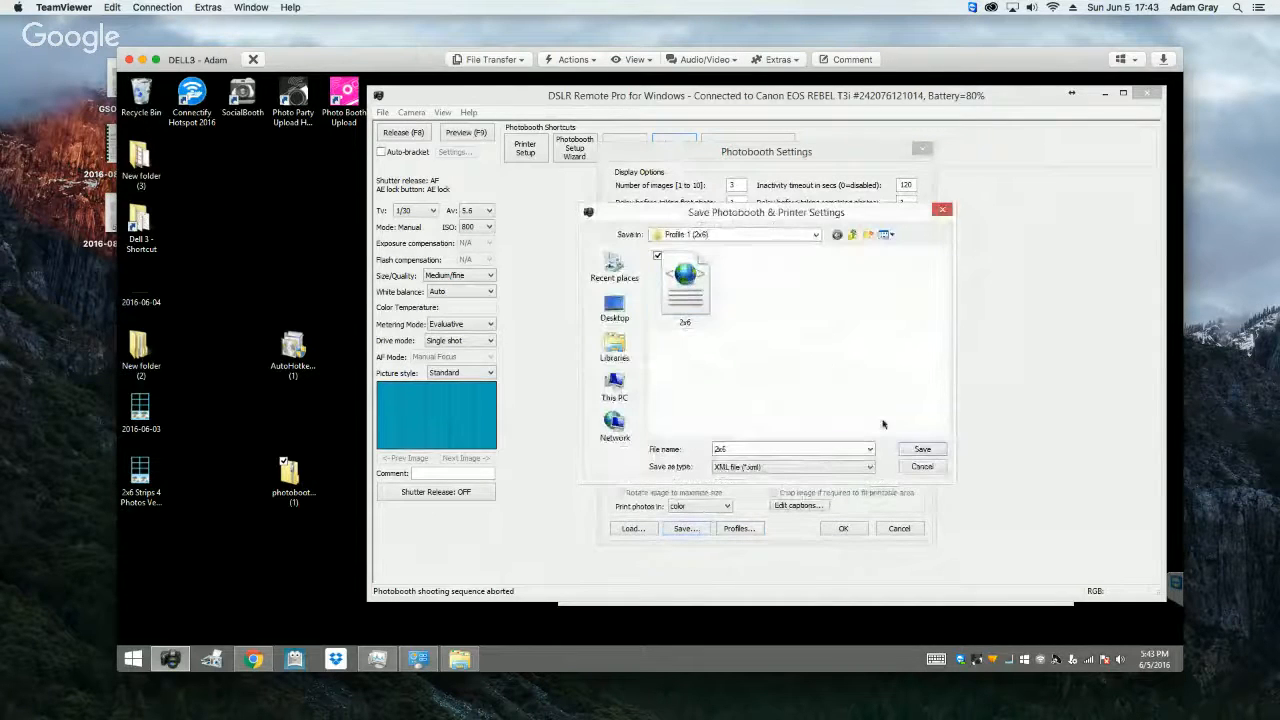
left_click(921, 449)
left_click(689, 369)
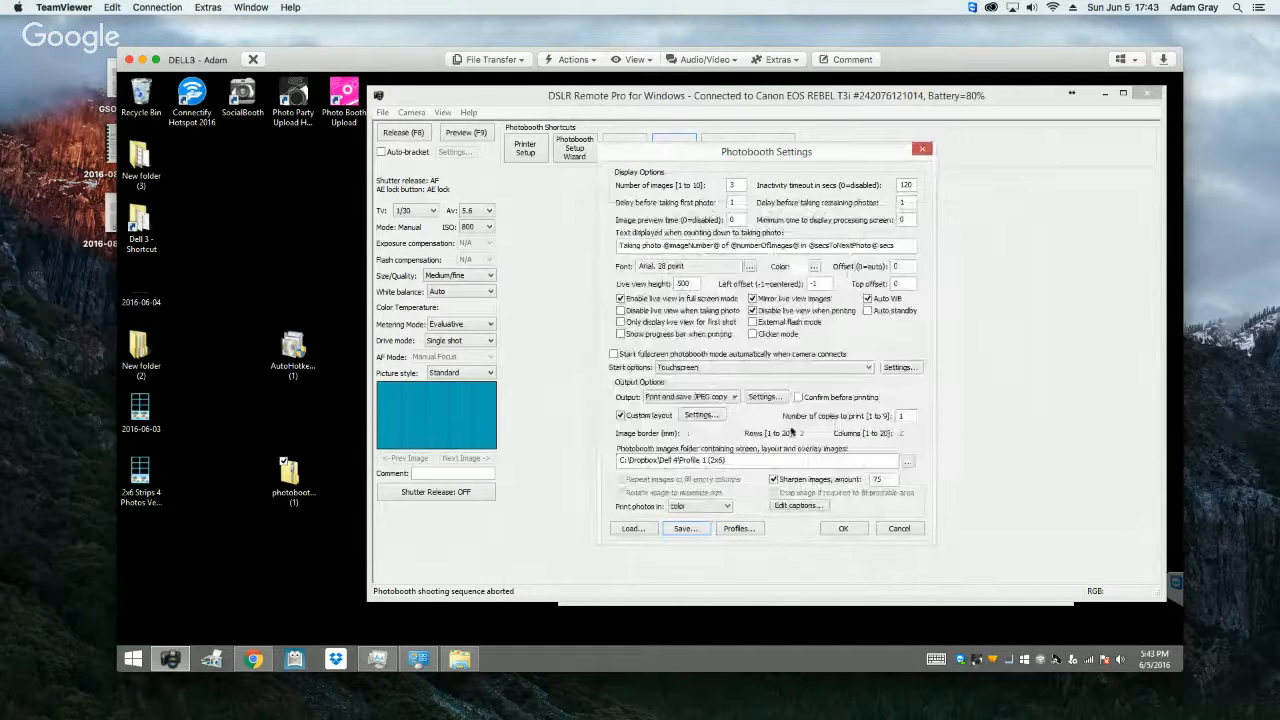
left_click(841, 529)
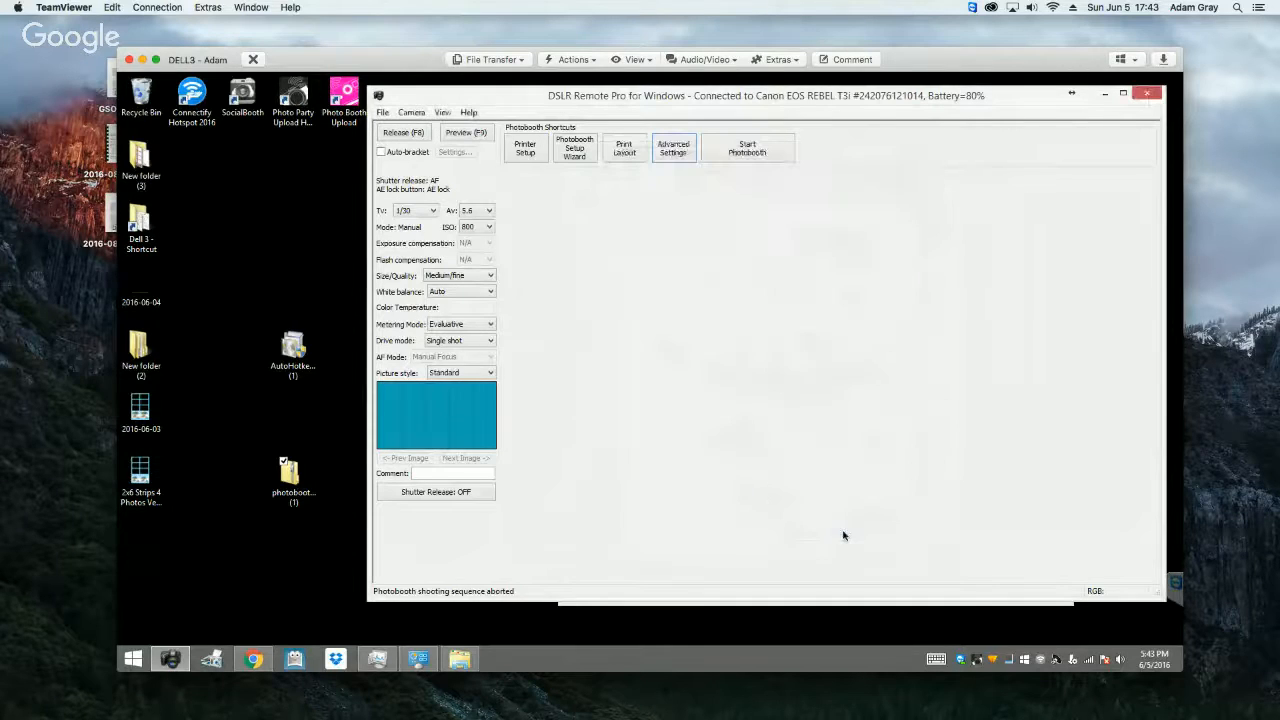
Step: Copy all the overlay images in the GIFs folder, from GIF_overlay_1 through GIF_overlay_logo_4
left_click(591, 605)
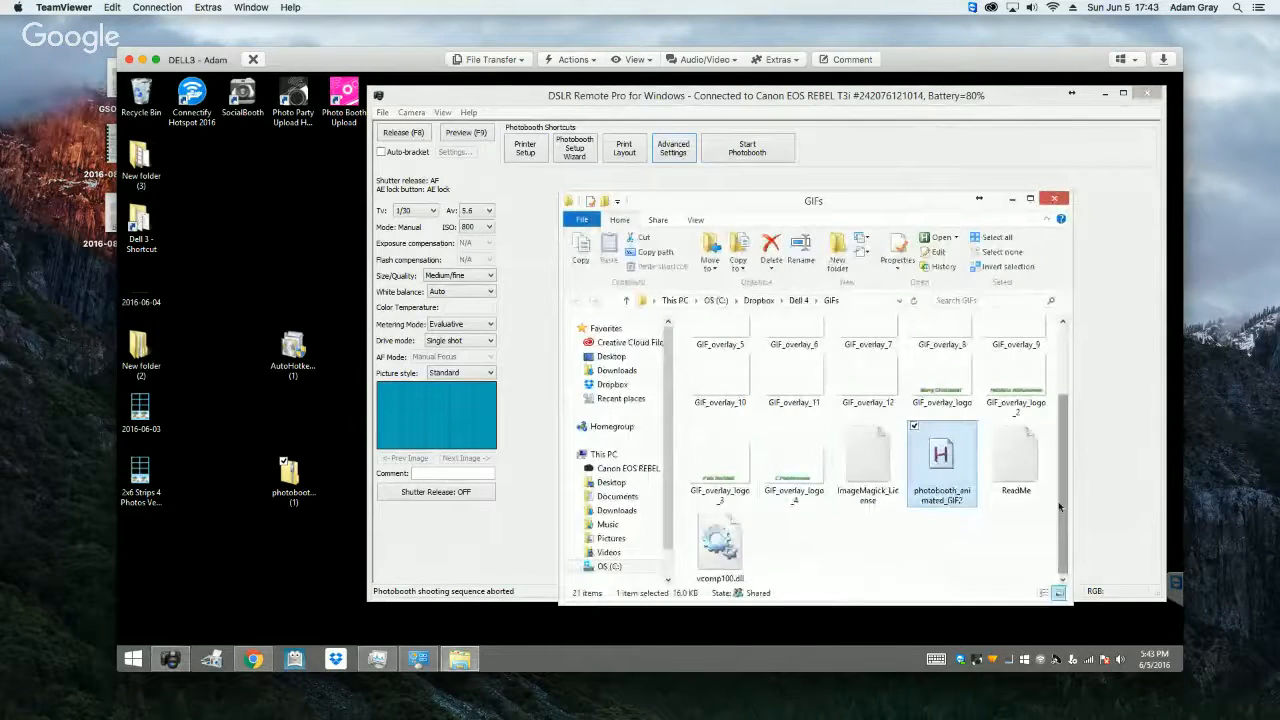
scroll(960, 430, "up", 3)
left_click(794, 362)
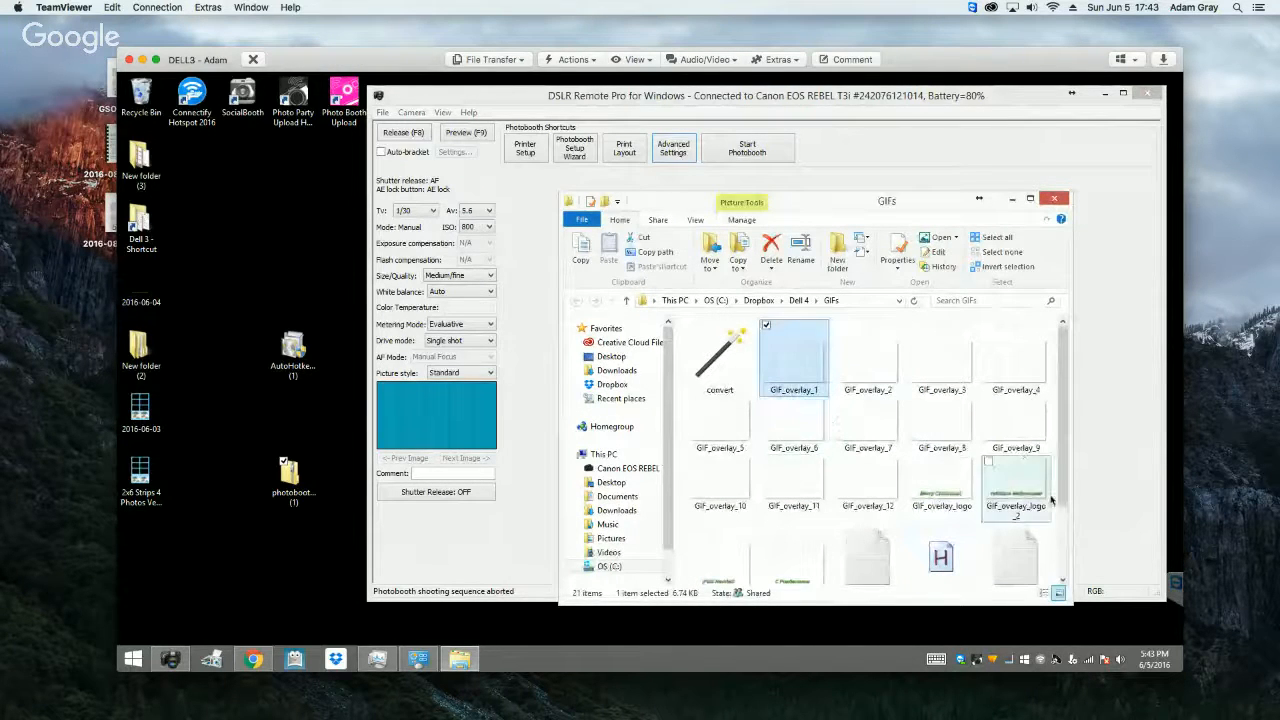
scroll(800, 470, "down", 1)
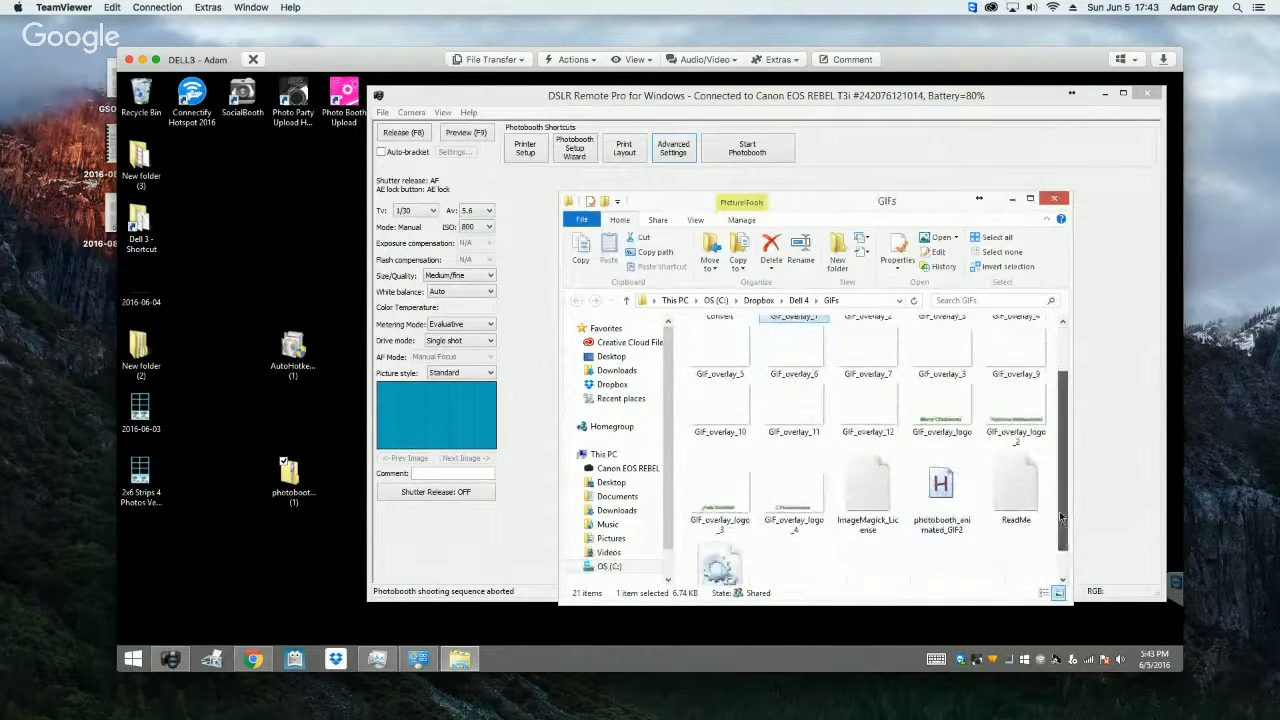
left_click(771, 502, "shift")
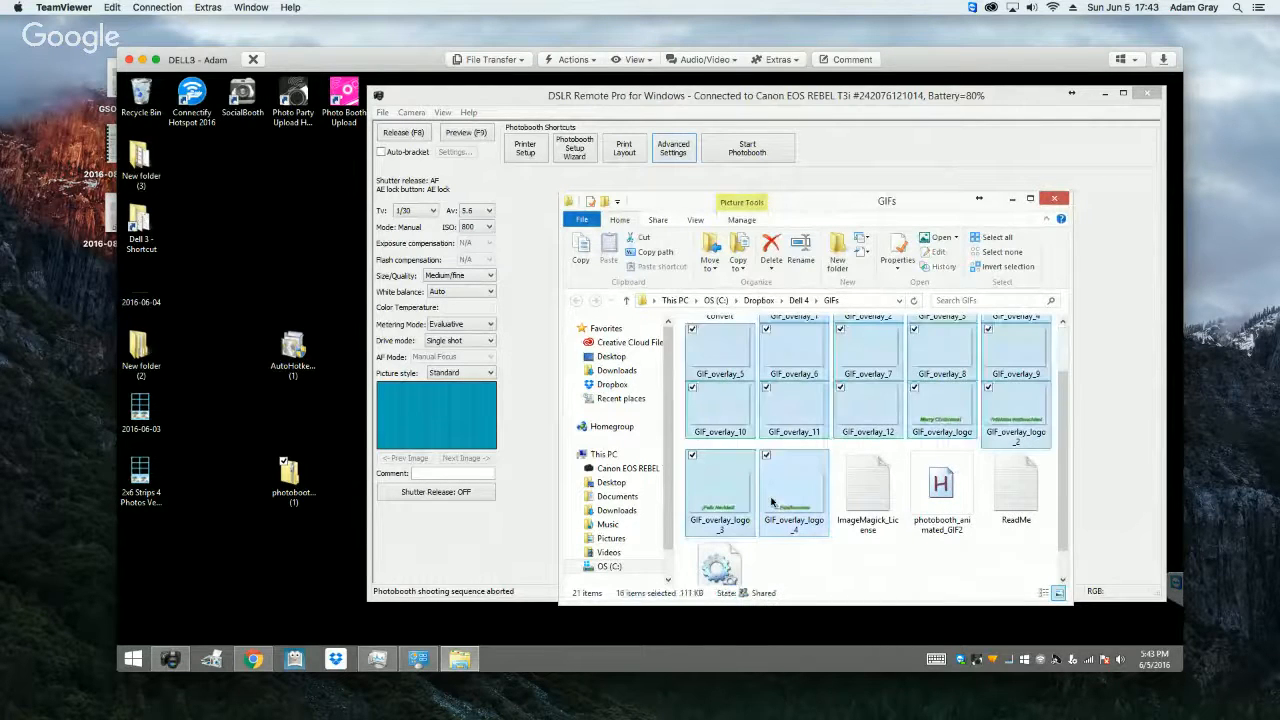
key("super+c")
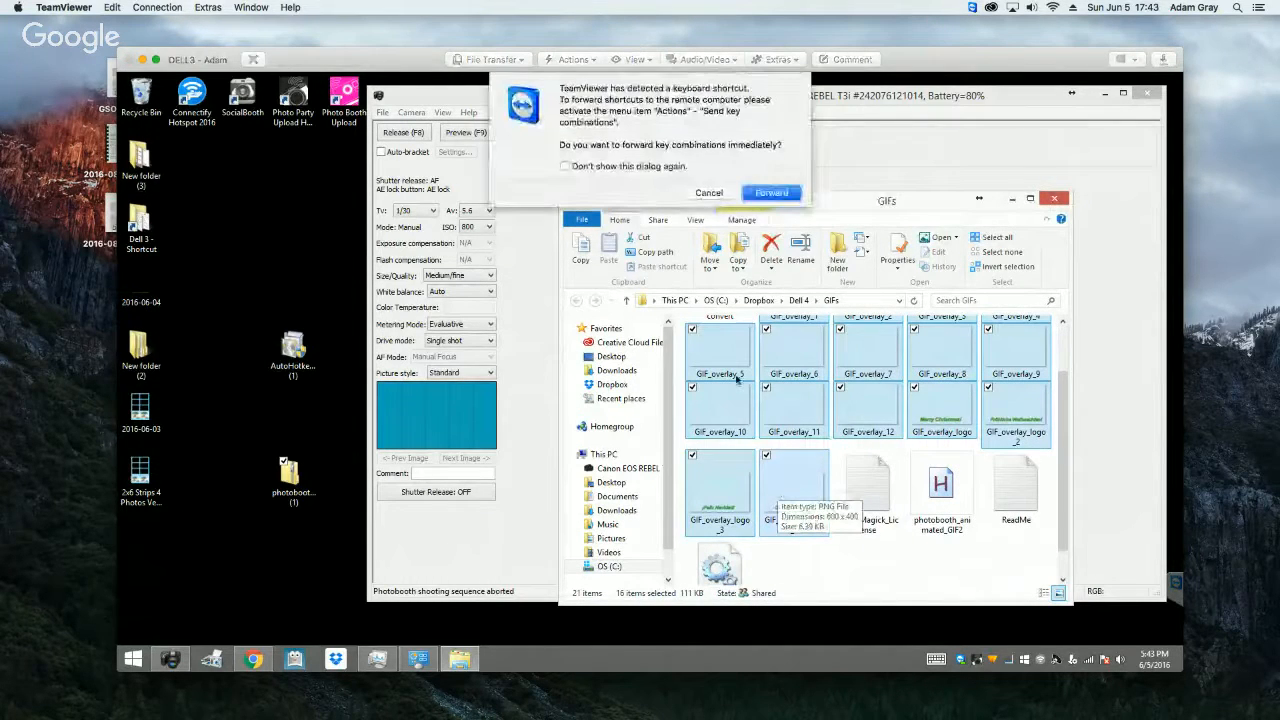
left_click(709, 193)
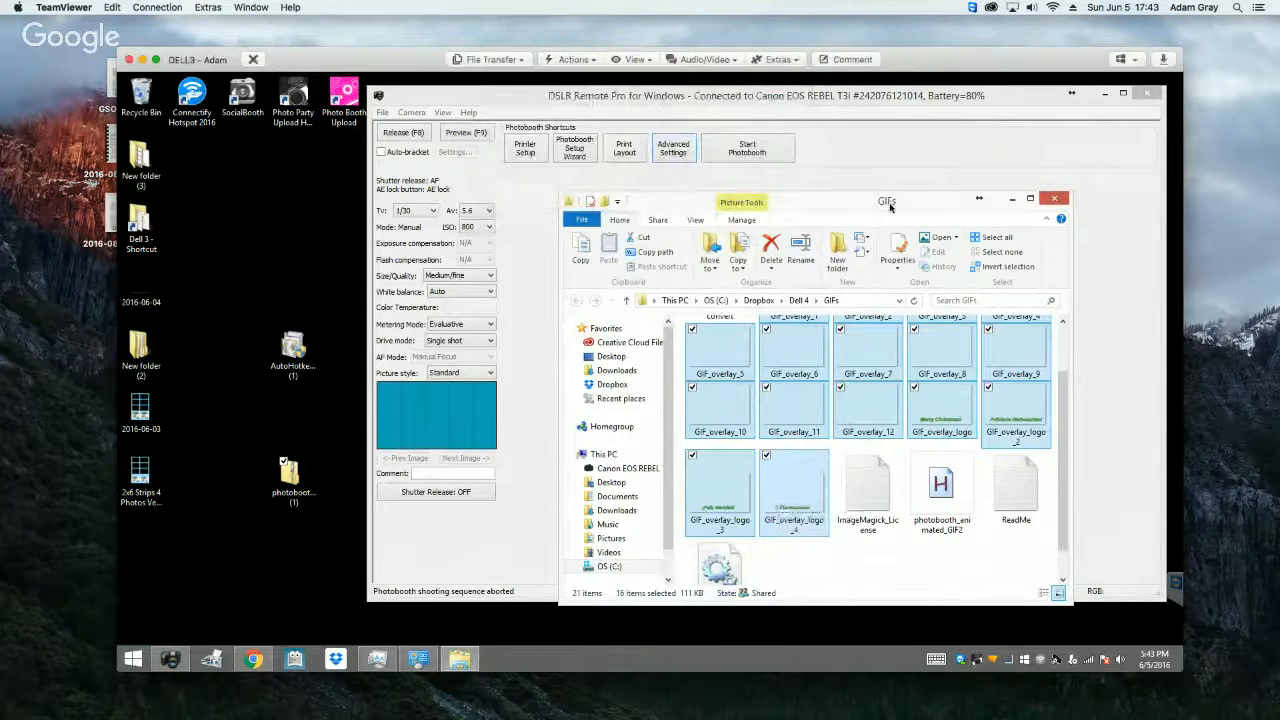
key("ctrl+c")
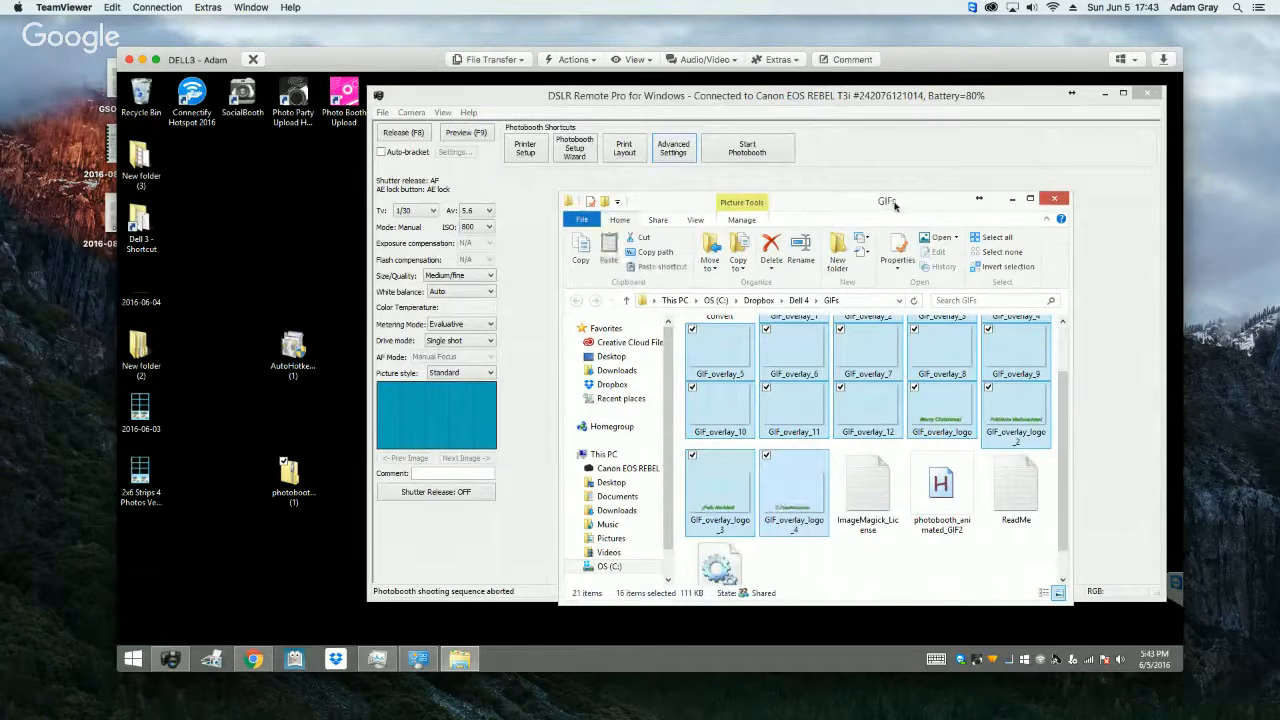
Step: Paste the copied GIF overlay images into the Profile 1 (2x6) folder inside Dell 4 and close the folder window
left_click(626, 300)
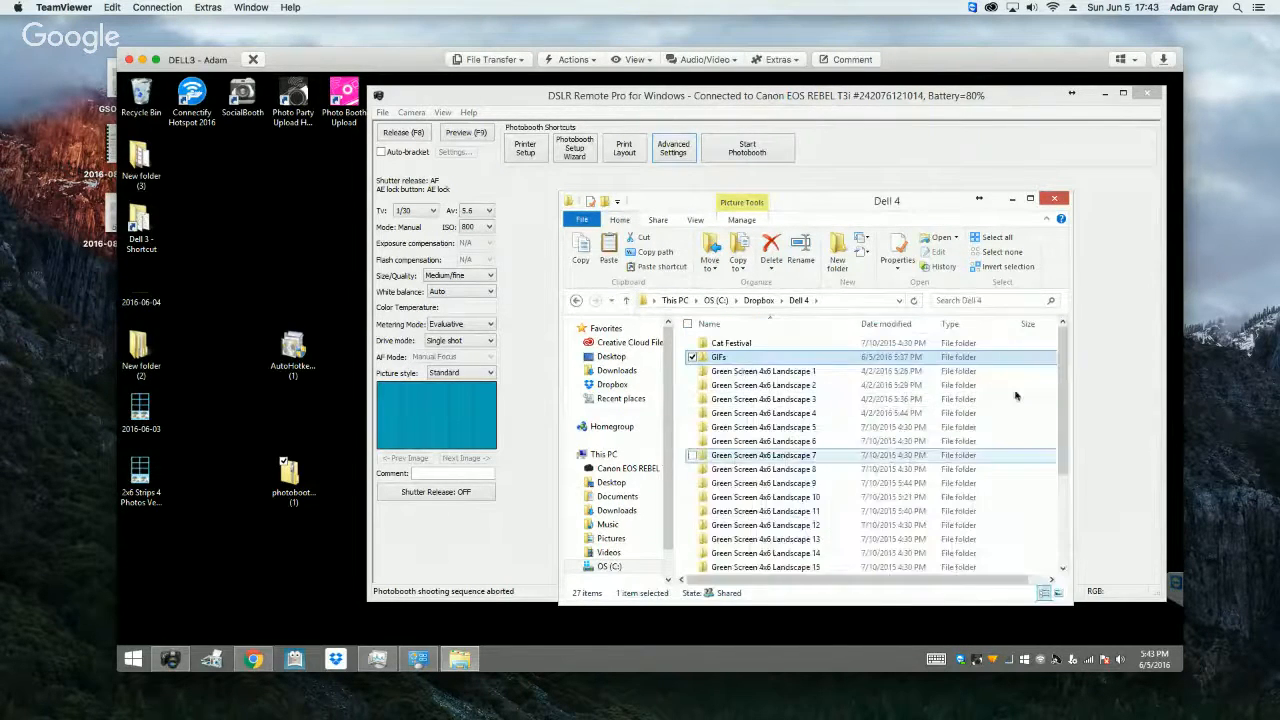
left_click_drag(1063, 383, 1058, 476)
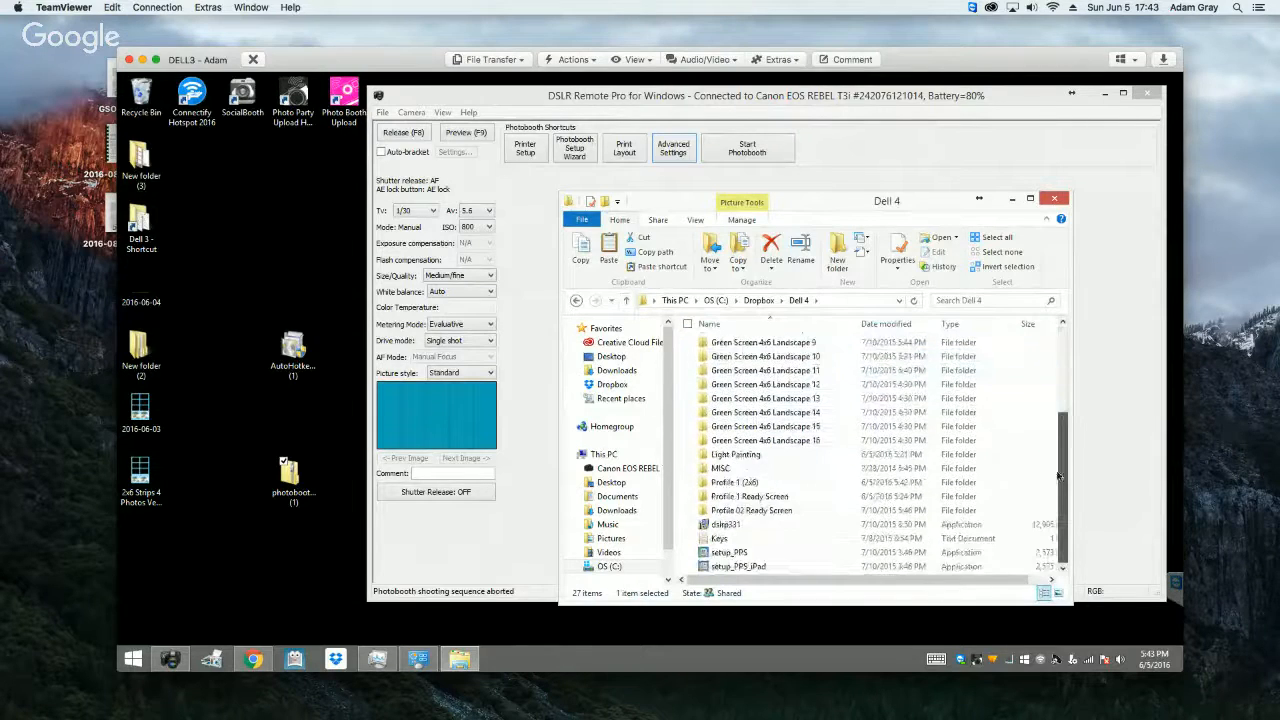
double_click(745, 482)
scroll(969, 545, "down", 2)
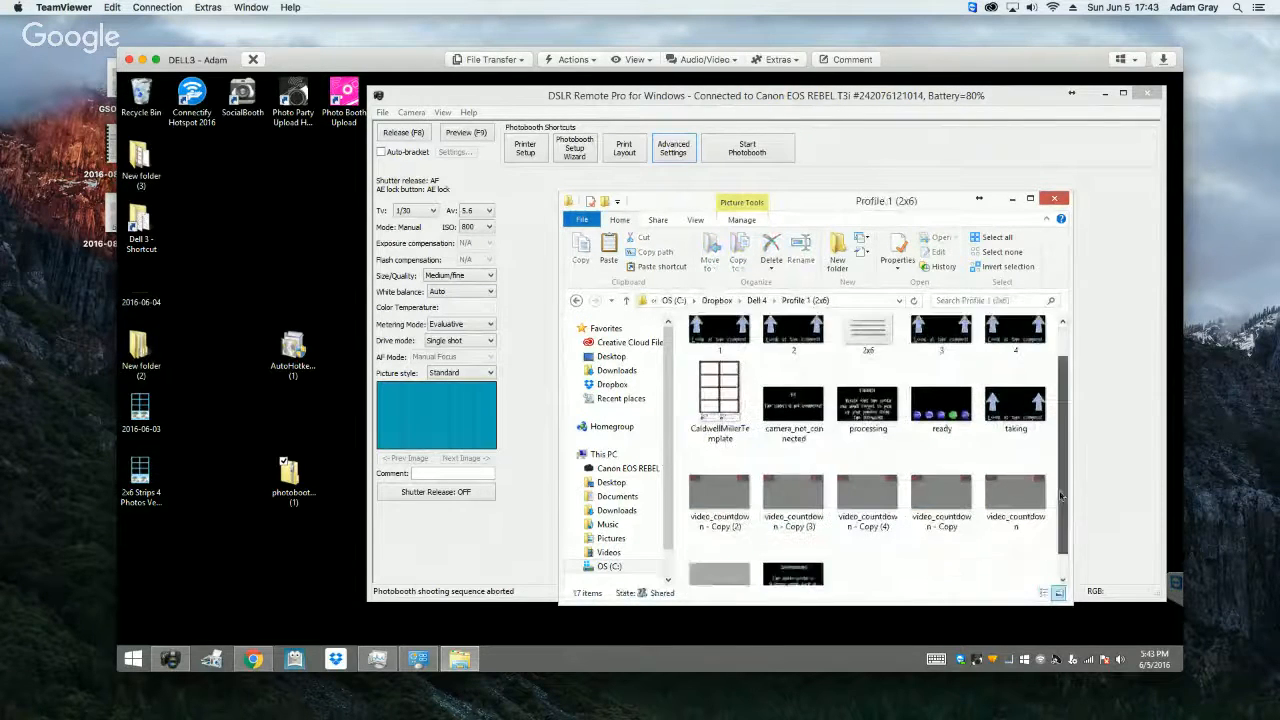
key("ctrl+v")
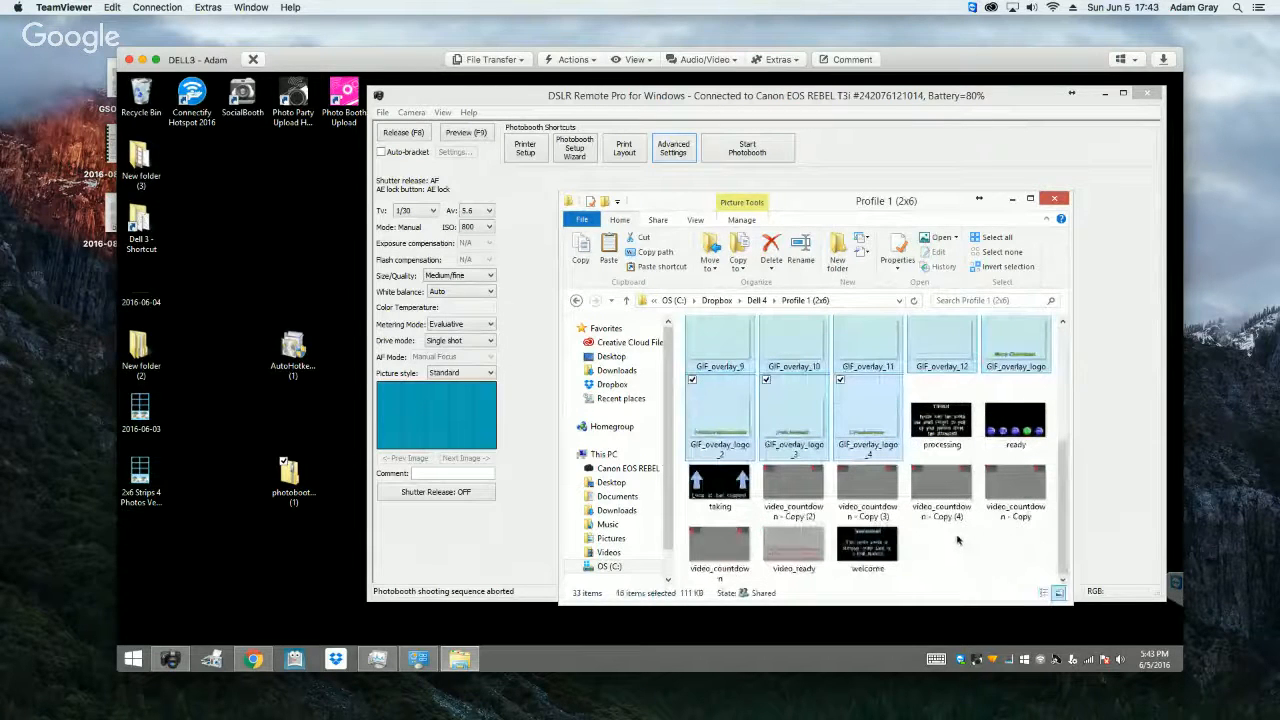
left_click(1057, 200)
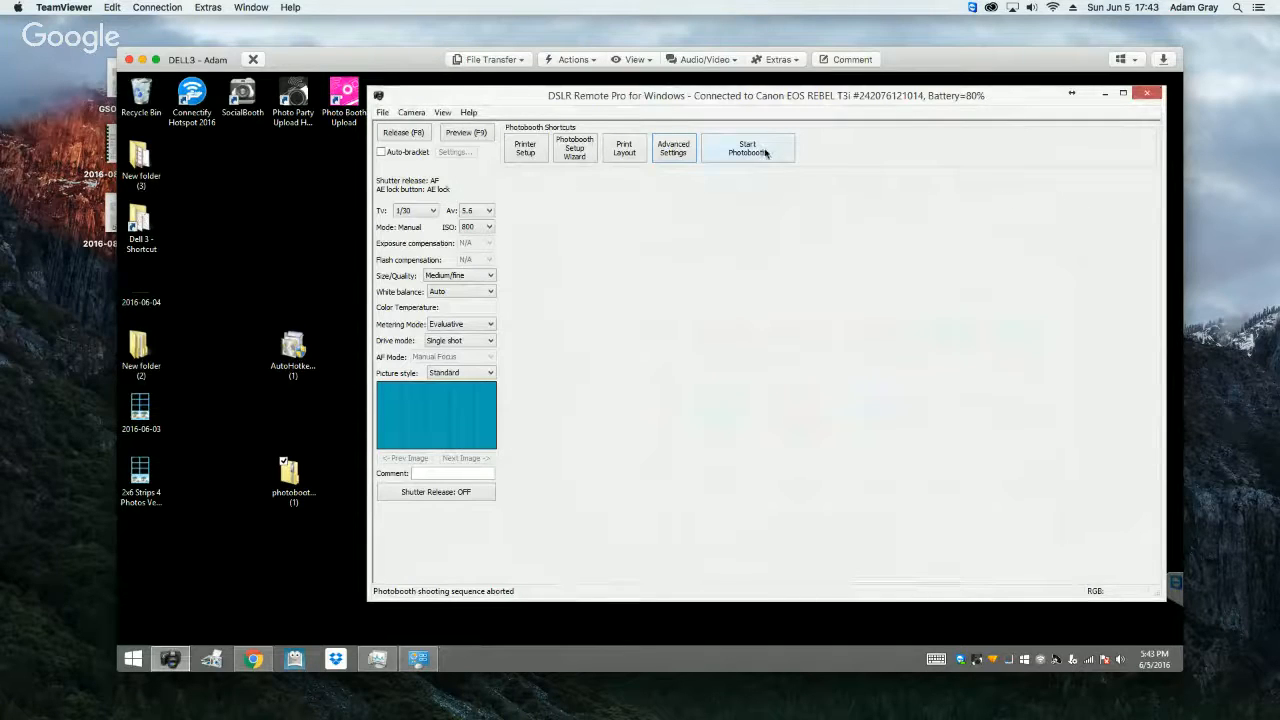
Step: Start the photobooth in full-screen mode
left_click(765, 152)
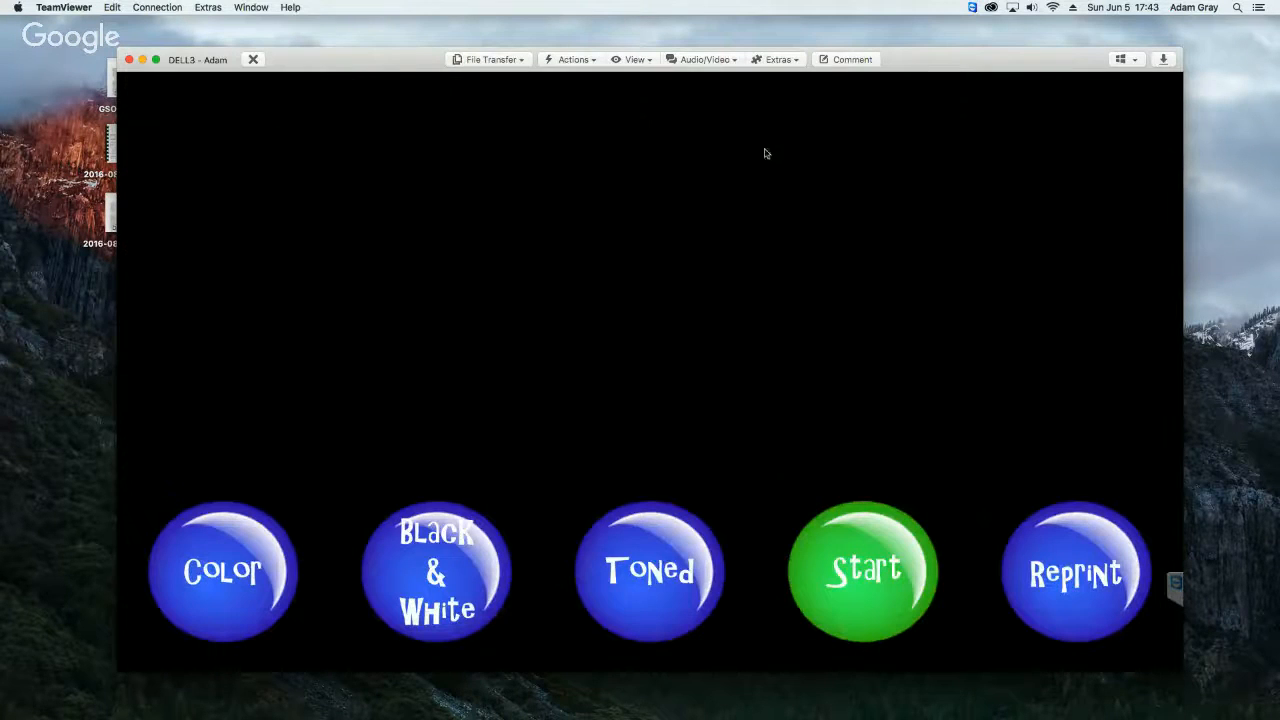
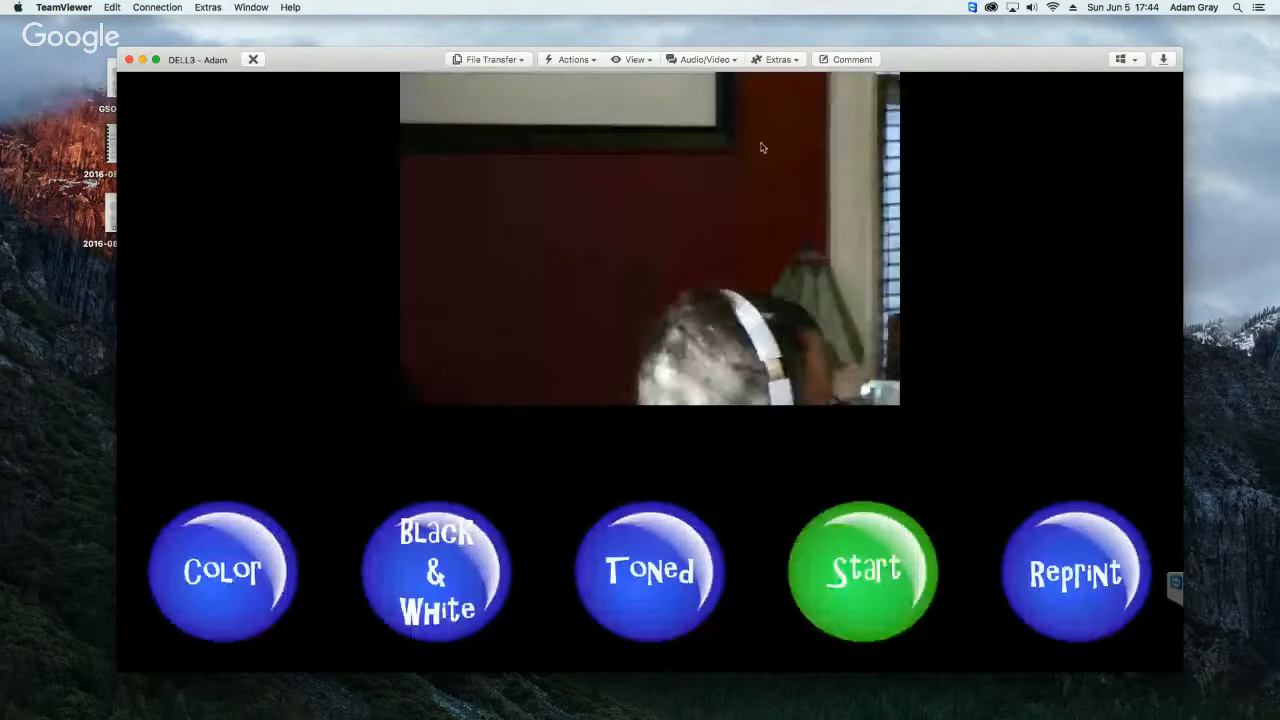
Step: Leave the full-screen photobooth mode and check in the preferences which directory the images are saved in
key("Escape")
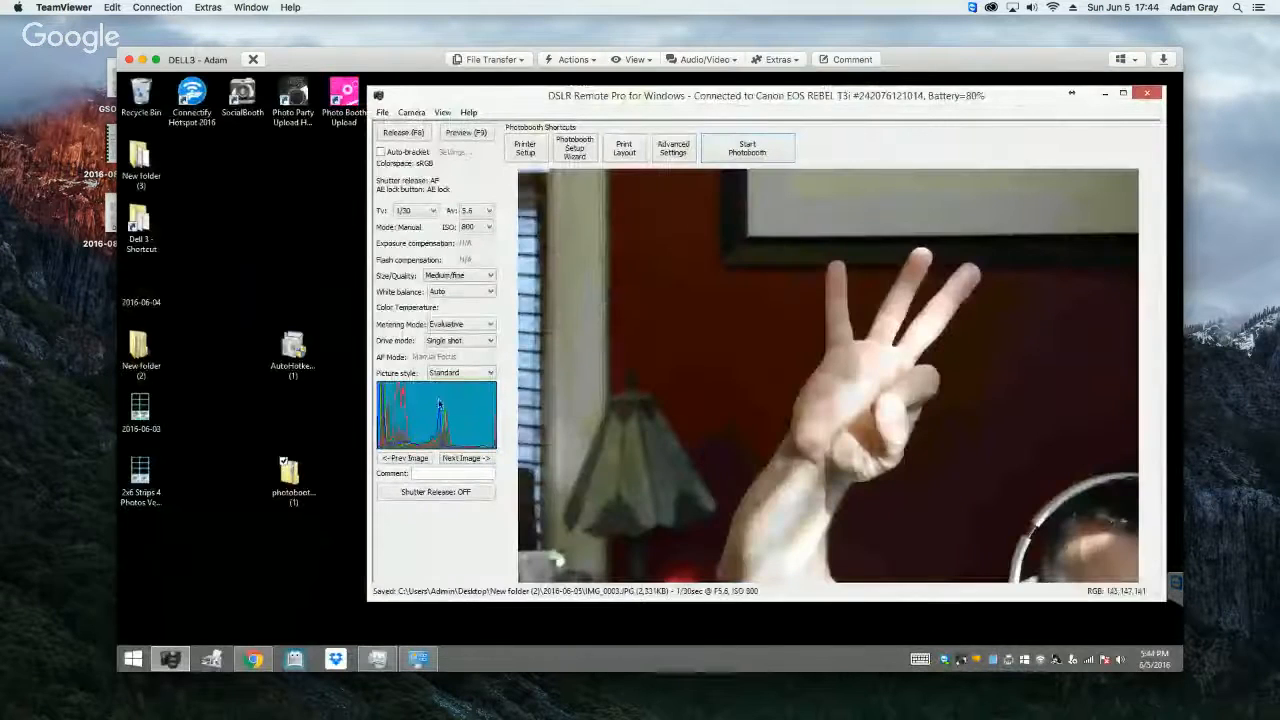
double_click(140, 222)
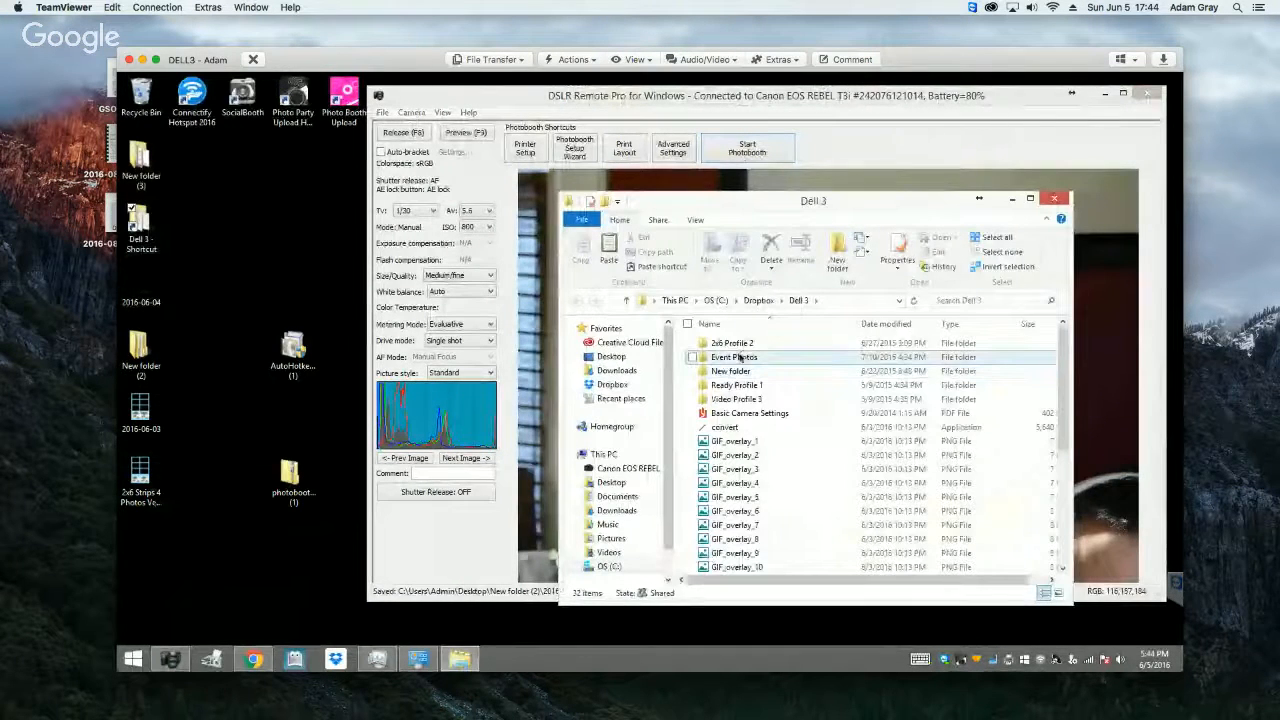
left_click(553, 100)
left_click(382, 112)
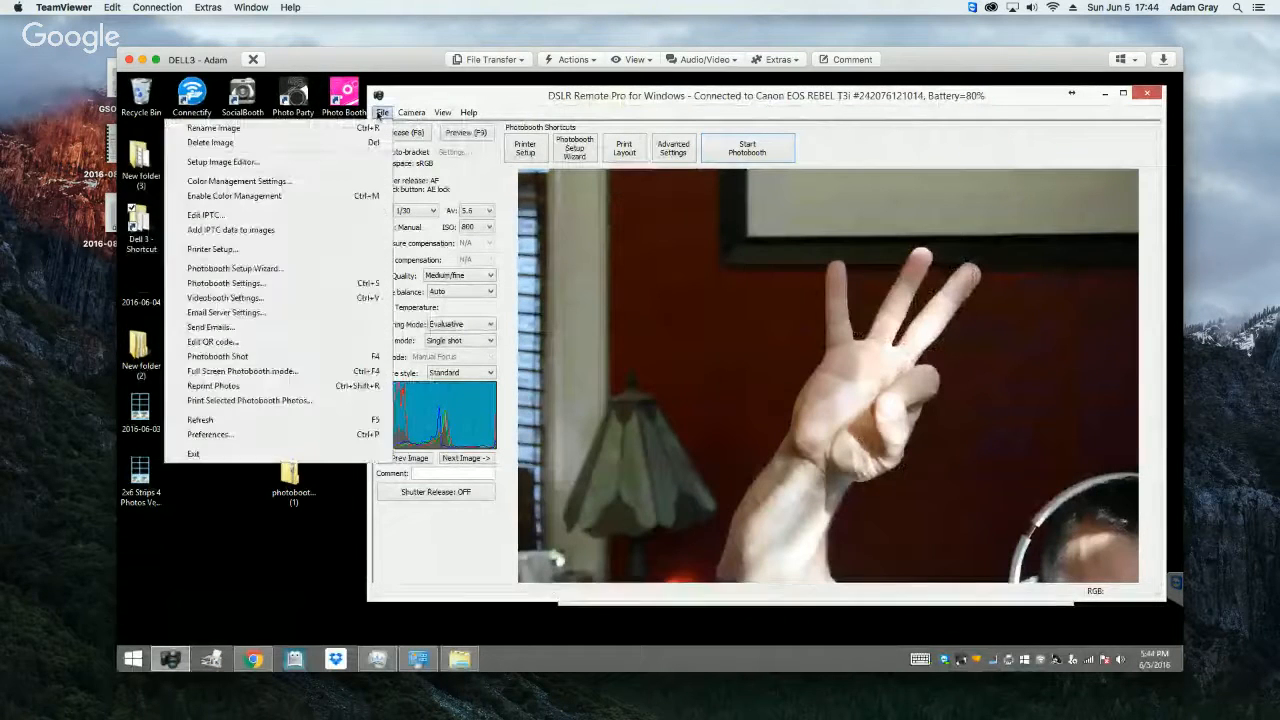
left_click(275, 434)
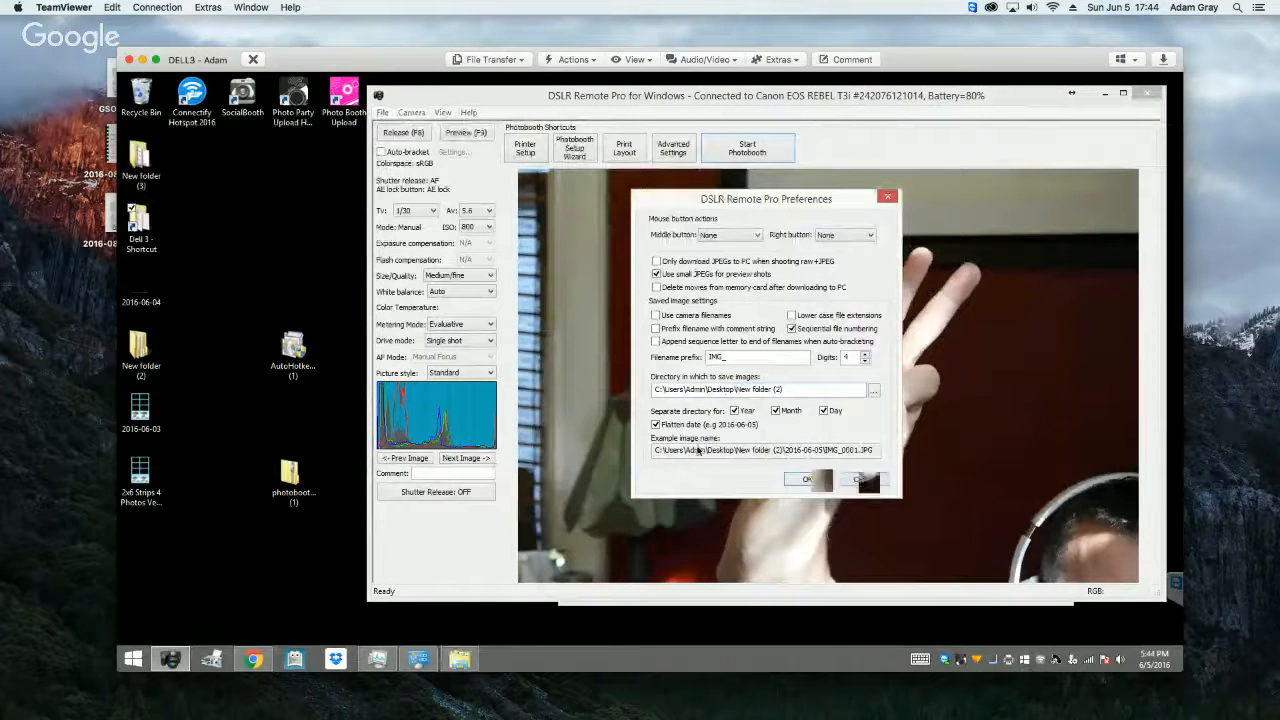
left_click(864, 479)
Step: View the finished print layout in the prints folder of 2016-06-05 inside New folder (2)
double_click(145, 352)
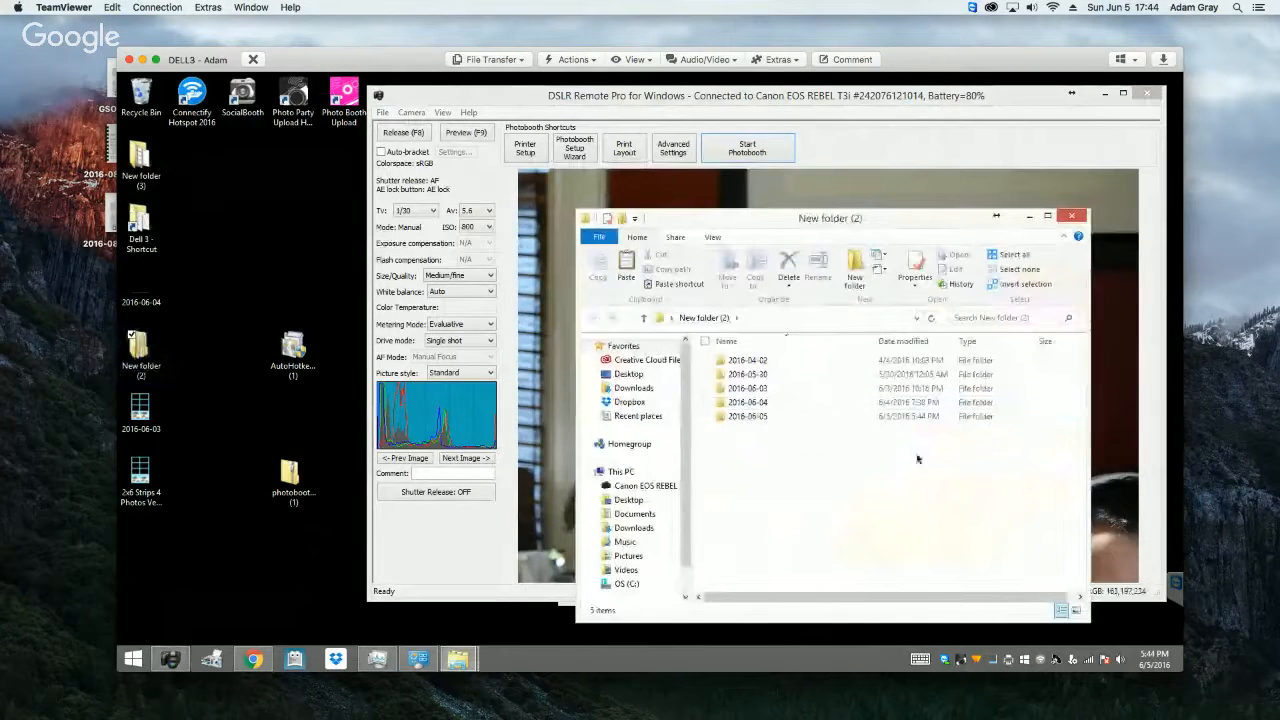
double_click(763, 419)
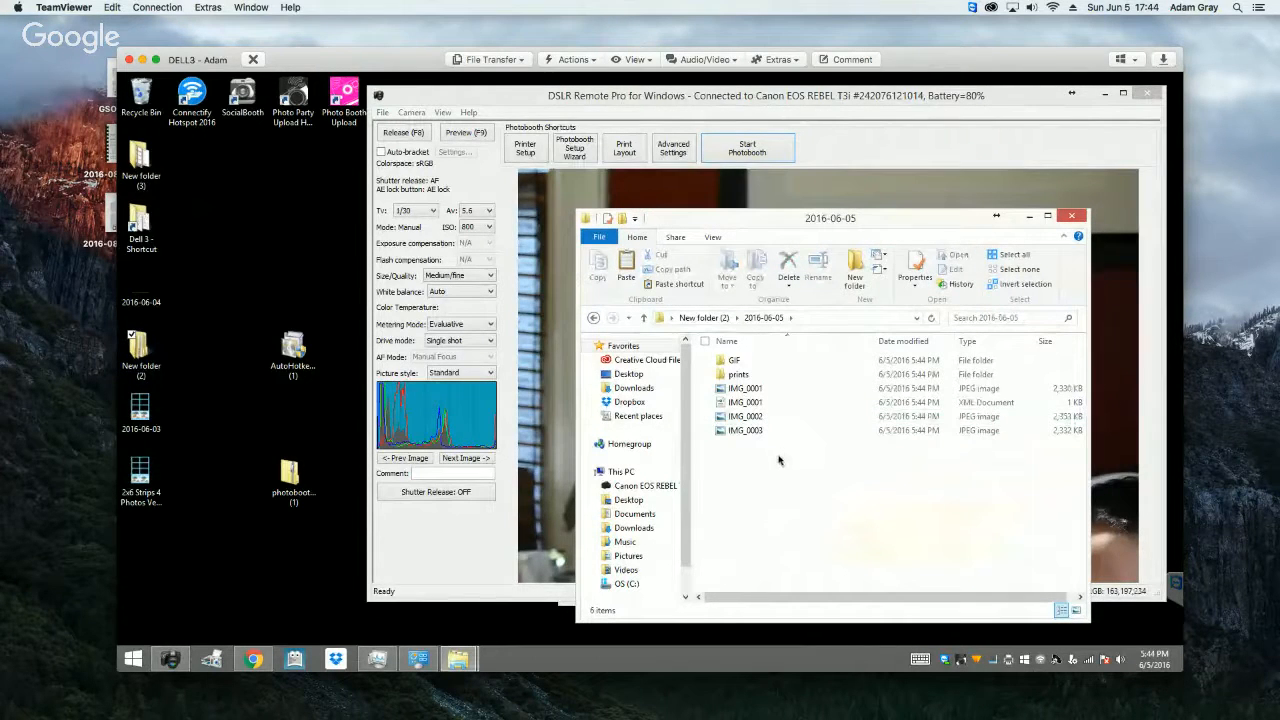
double_click(740, 374)
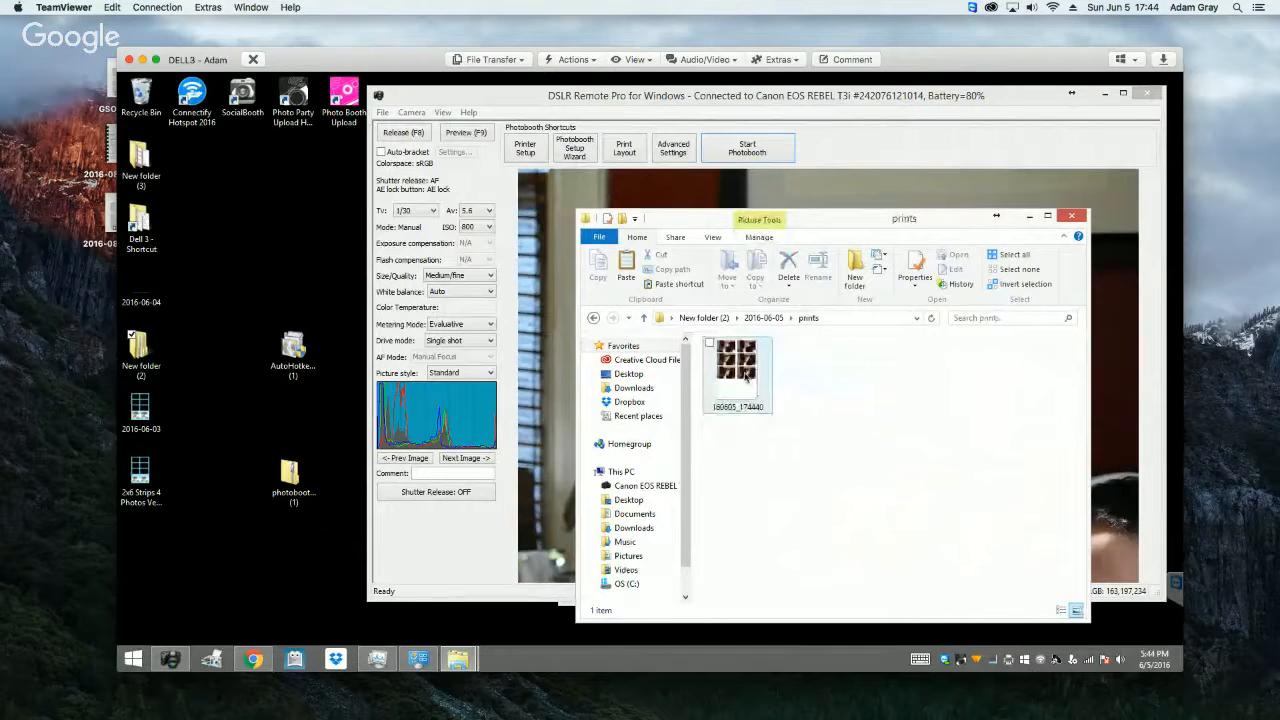
double_click(742, 370)
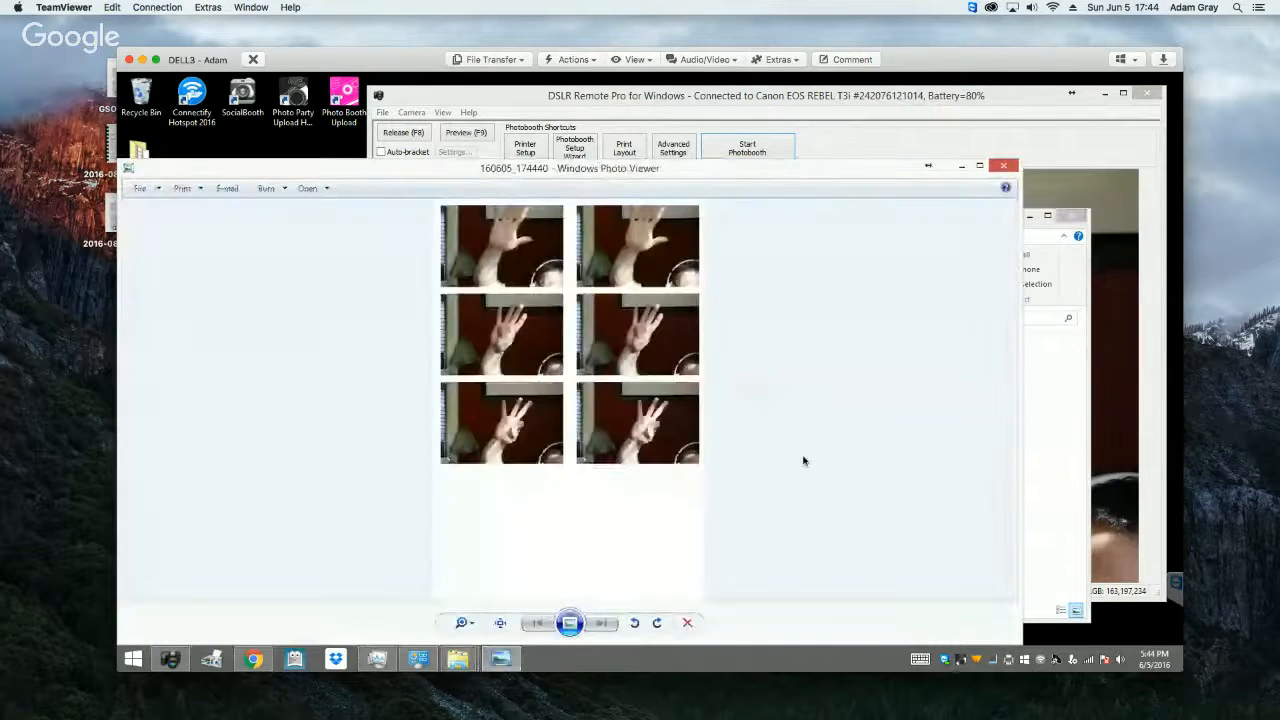
left_click(1004, 170)
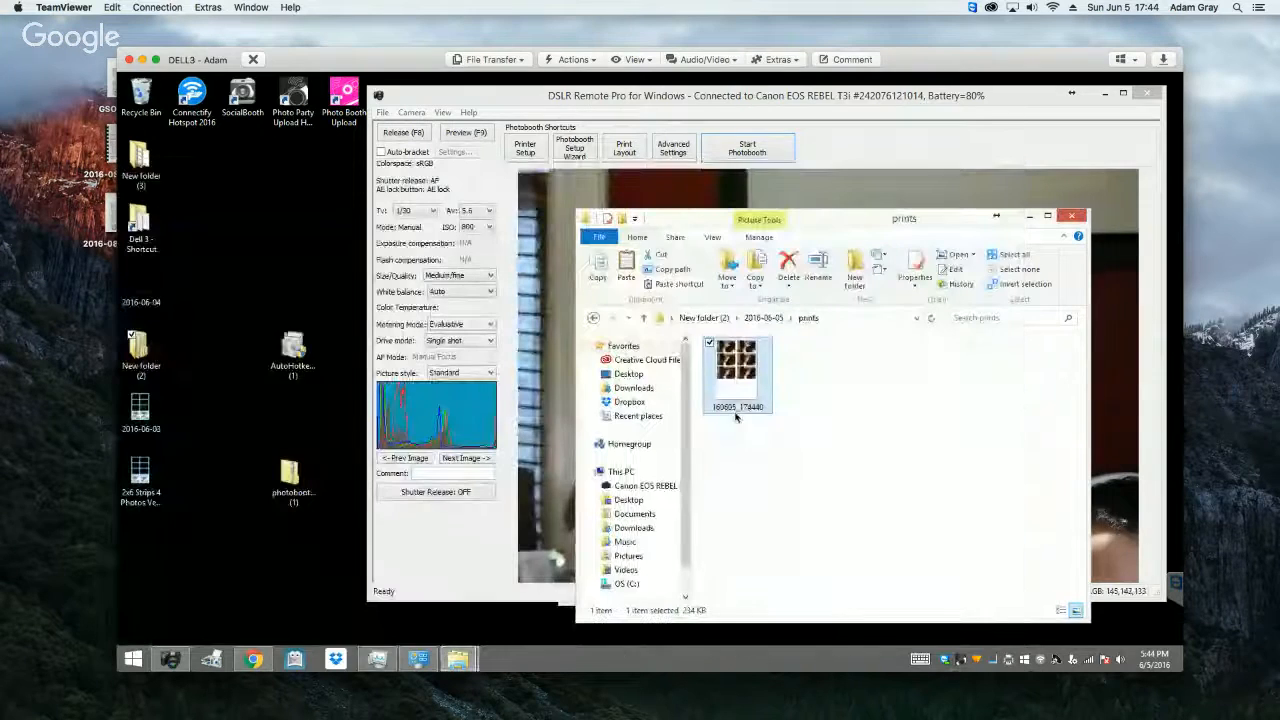
Step: Show the 2016-06-05 folder as medium icons and view the image in its GIF subfolder
left_click(592, 317)
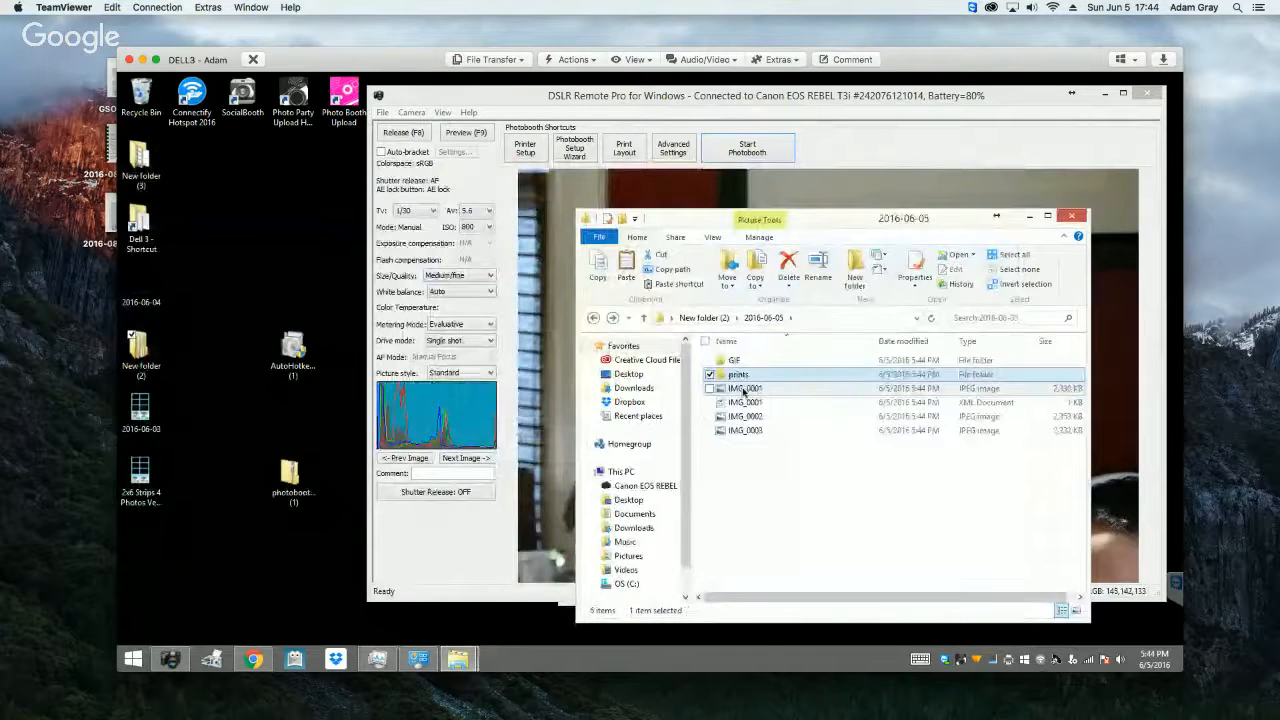
left_click(711, 237)
left_click(687, 269)
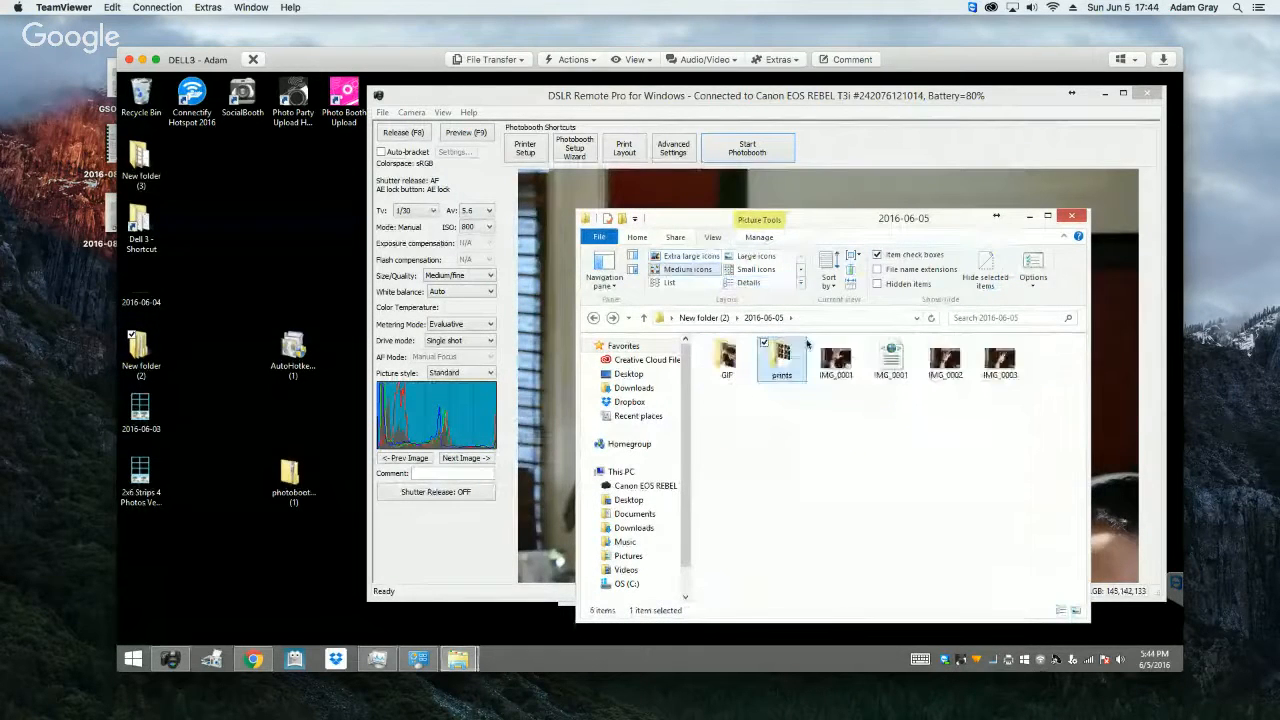
left_click(945, 360)
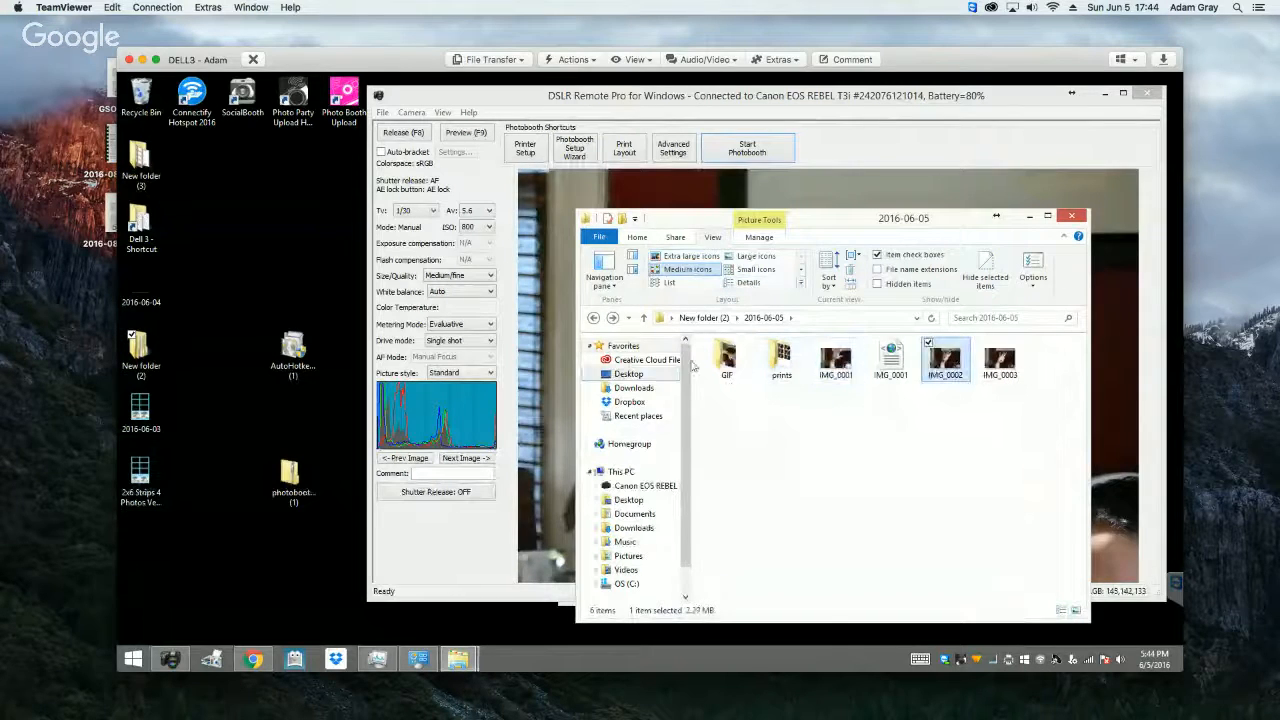
double_click(740, 365)
double_click(737, 388)
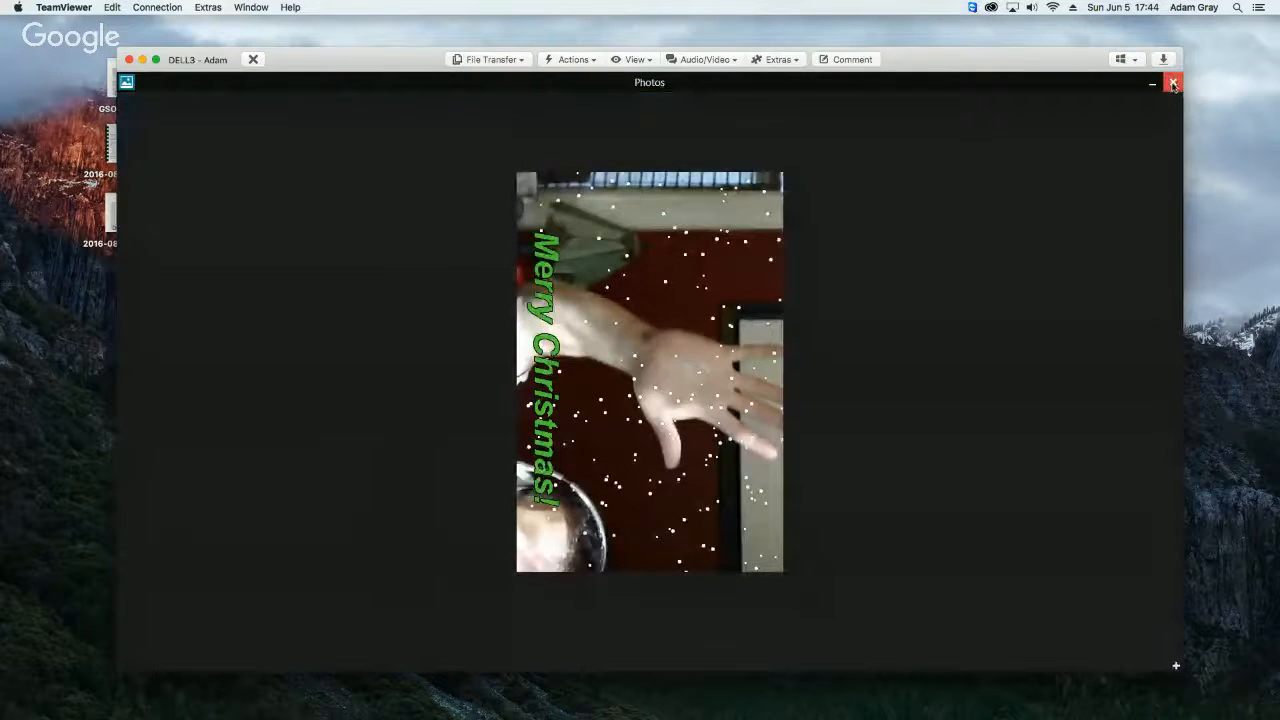
left_click(1174, 84)
Step: Play the animated GIF in Internet Explorer, and close the browser and the folder window
right_click(742, 378)
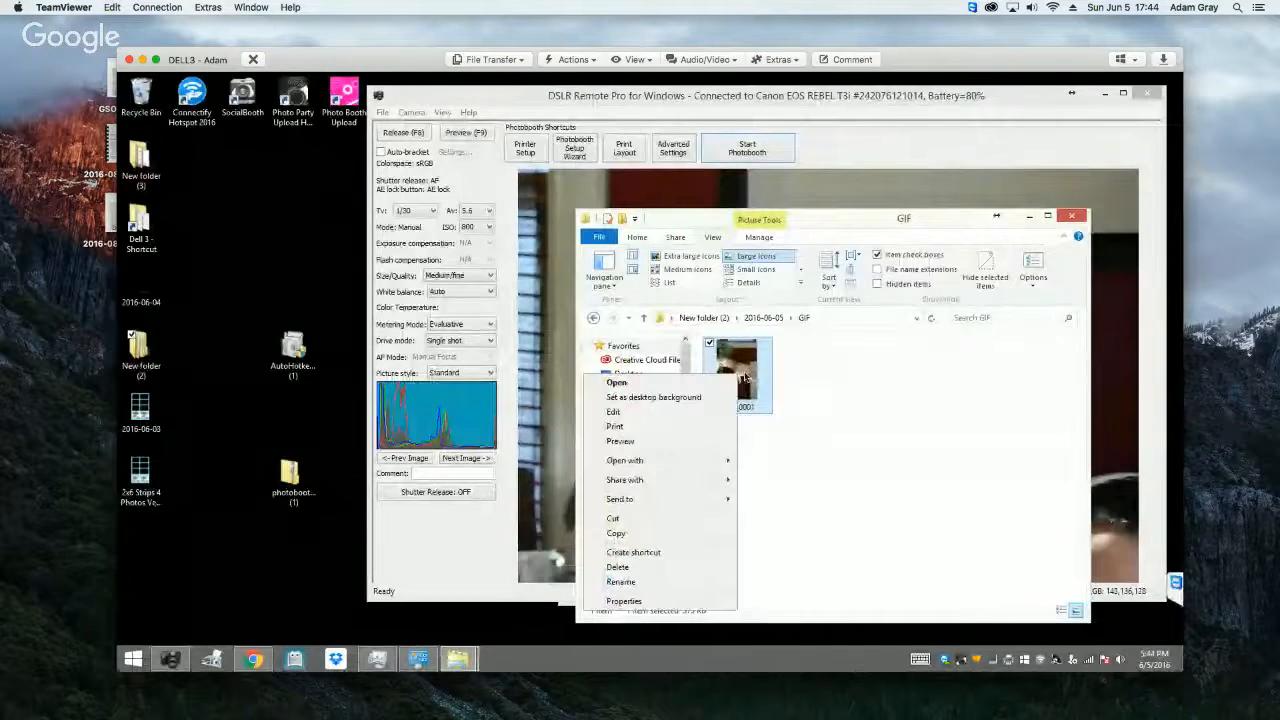
left_click(743, 383)
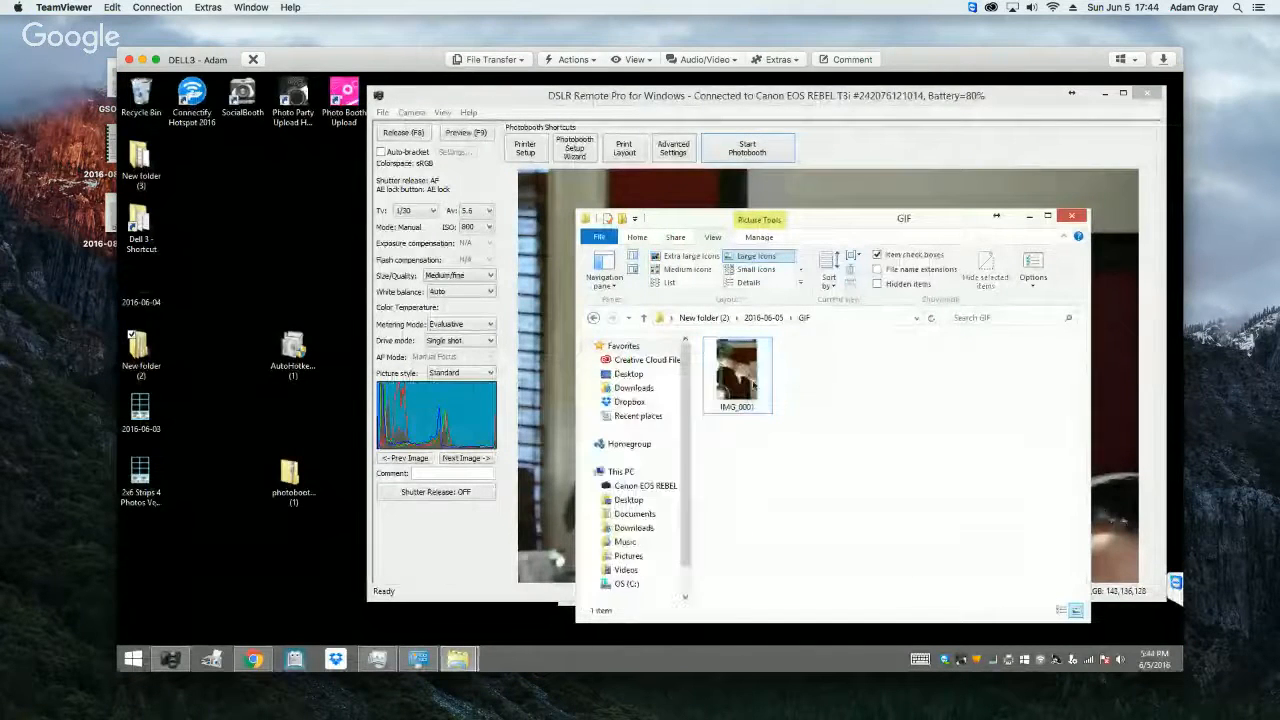
right_click(742, 383)
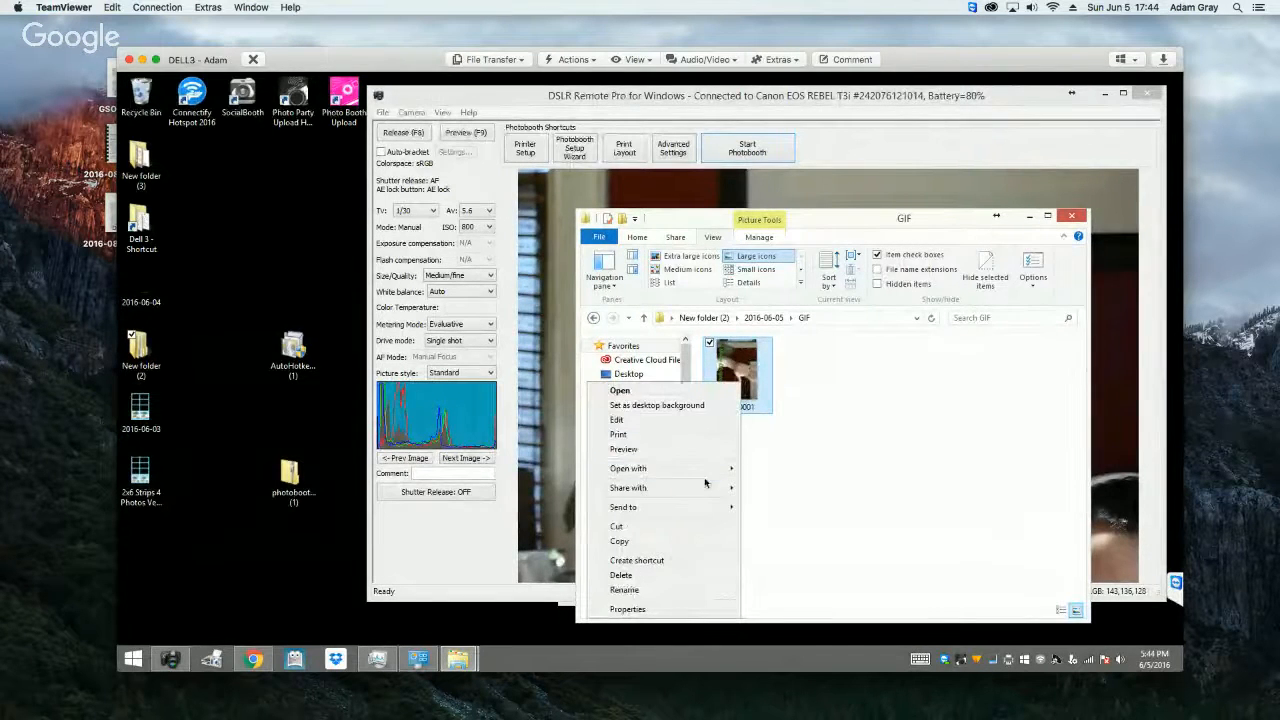
mouse_move(706, 470)
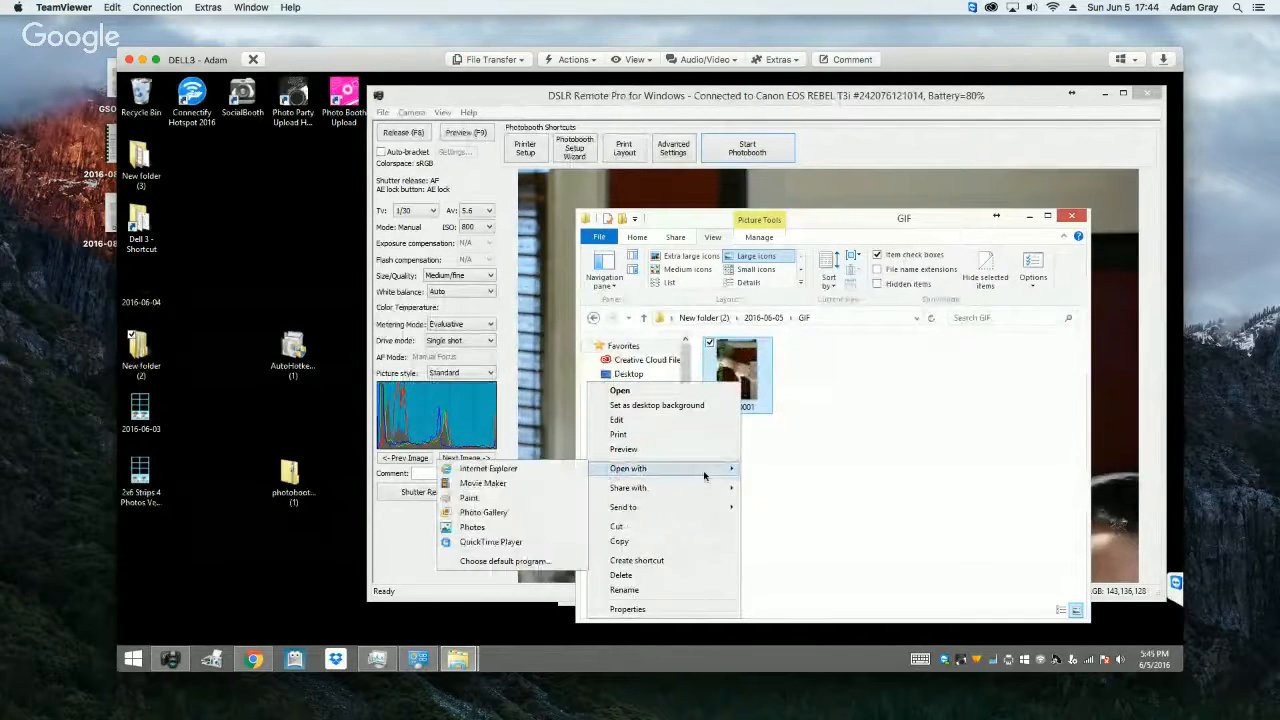
left_click(515, 471)
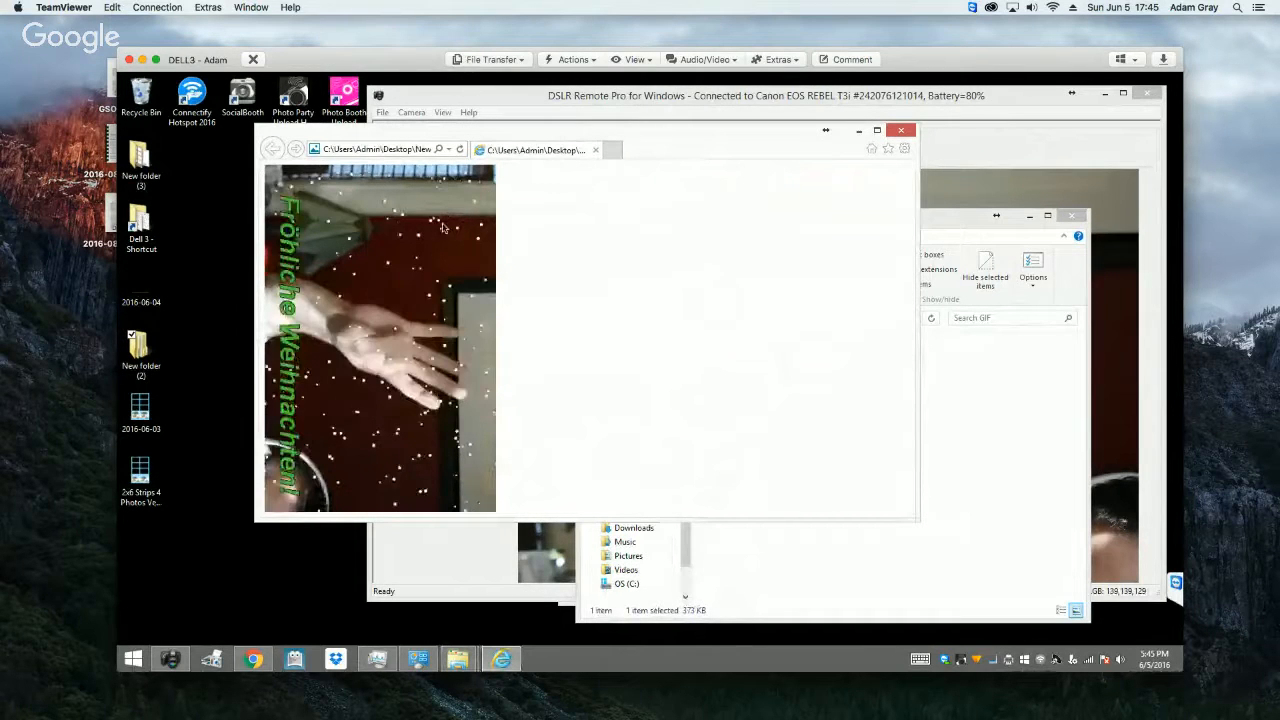
left_click(903, 131)
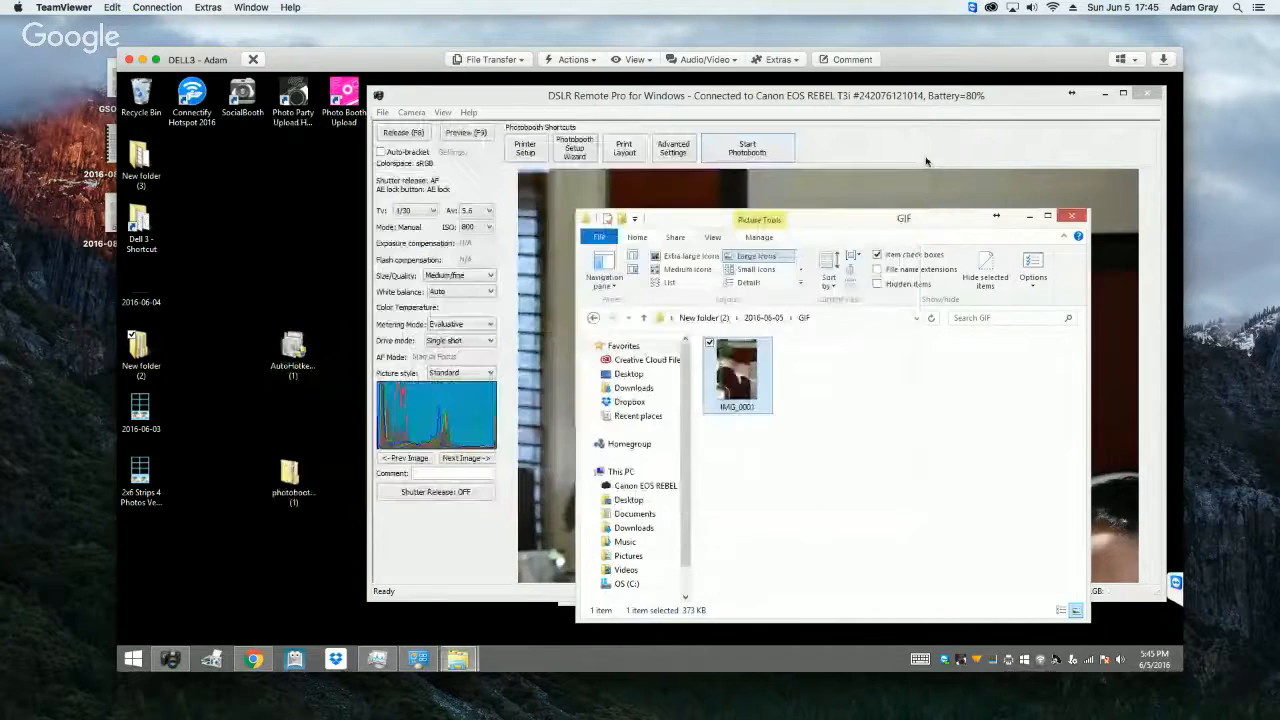
left_click(1073, 217)
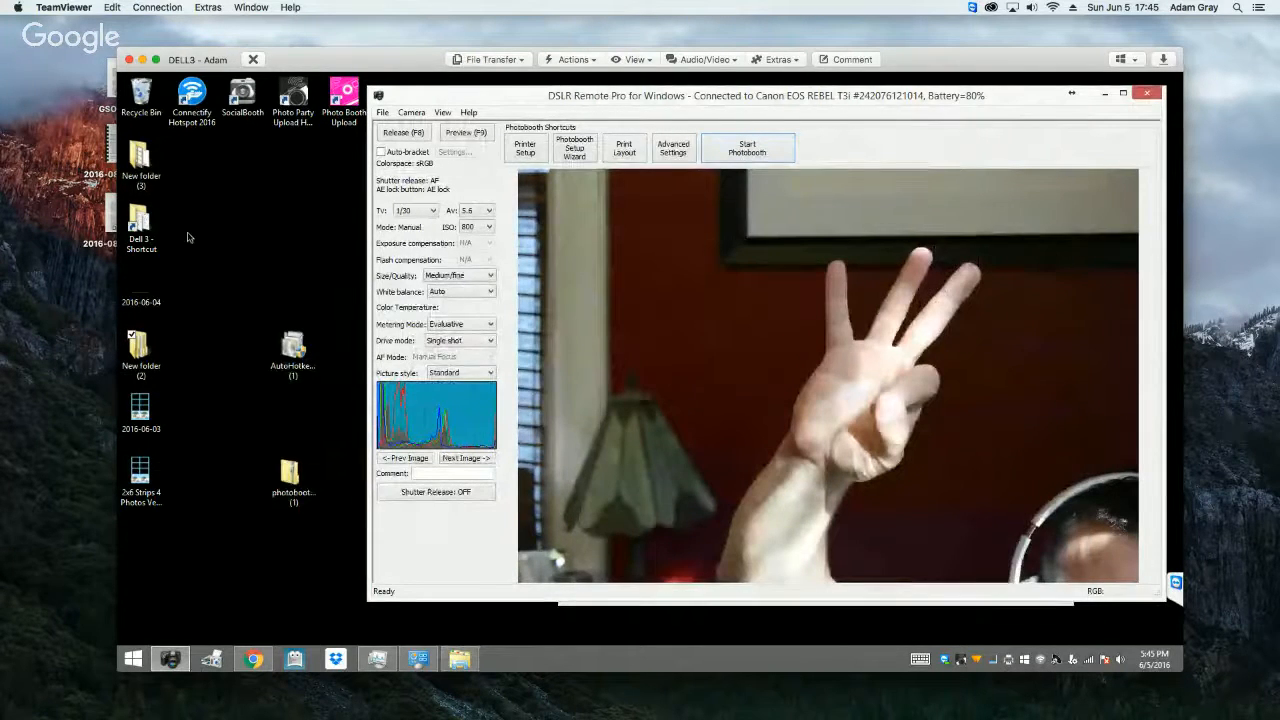
Step: Open the photobooth_animated_GIF2 script from the GIFs folder inside Dell 4 for editing
double_click(140, 222)
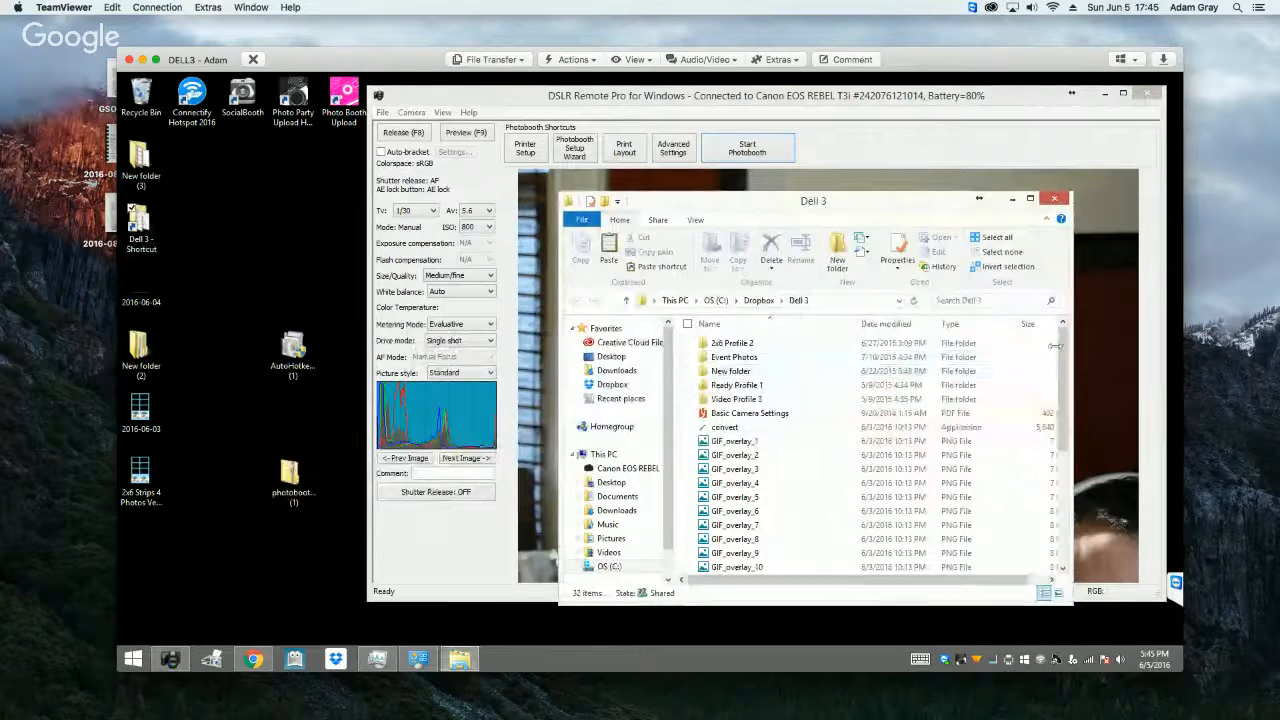
left_click(758, 300)
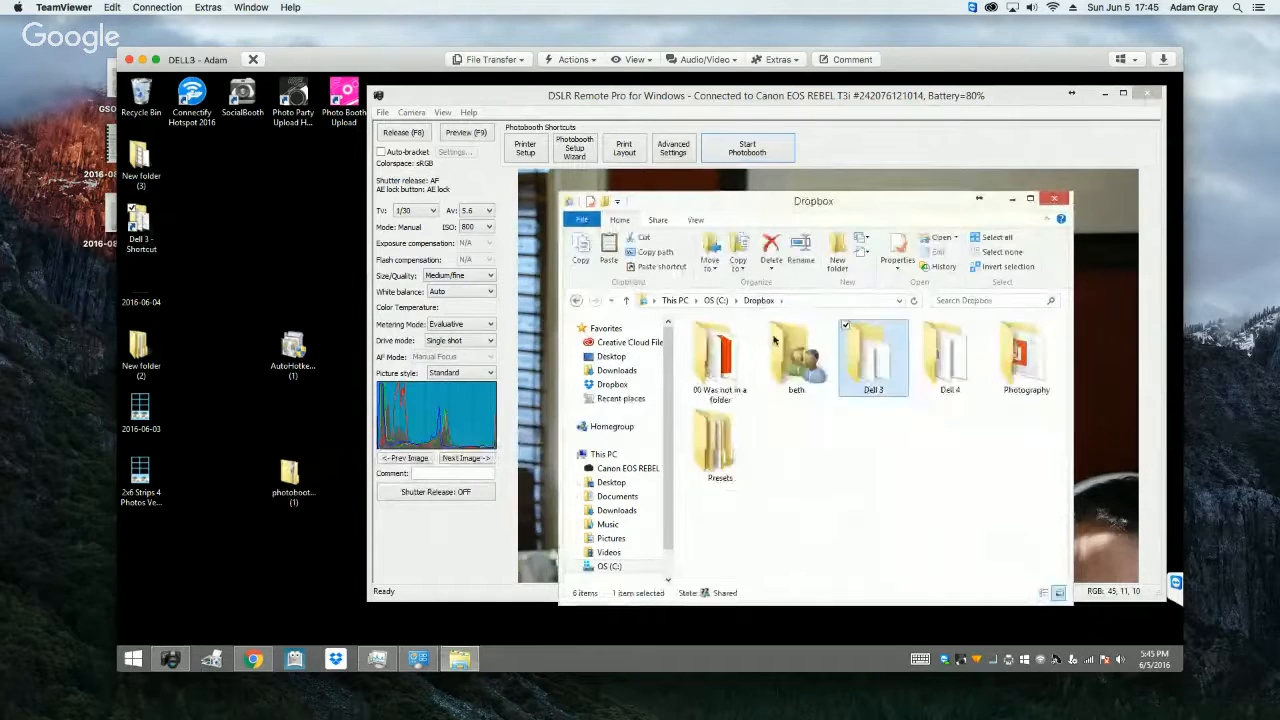
double_click(948, 362)
scroll(792, 432, "down", 3)
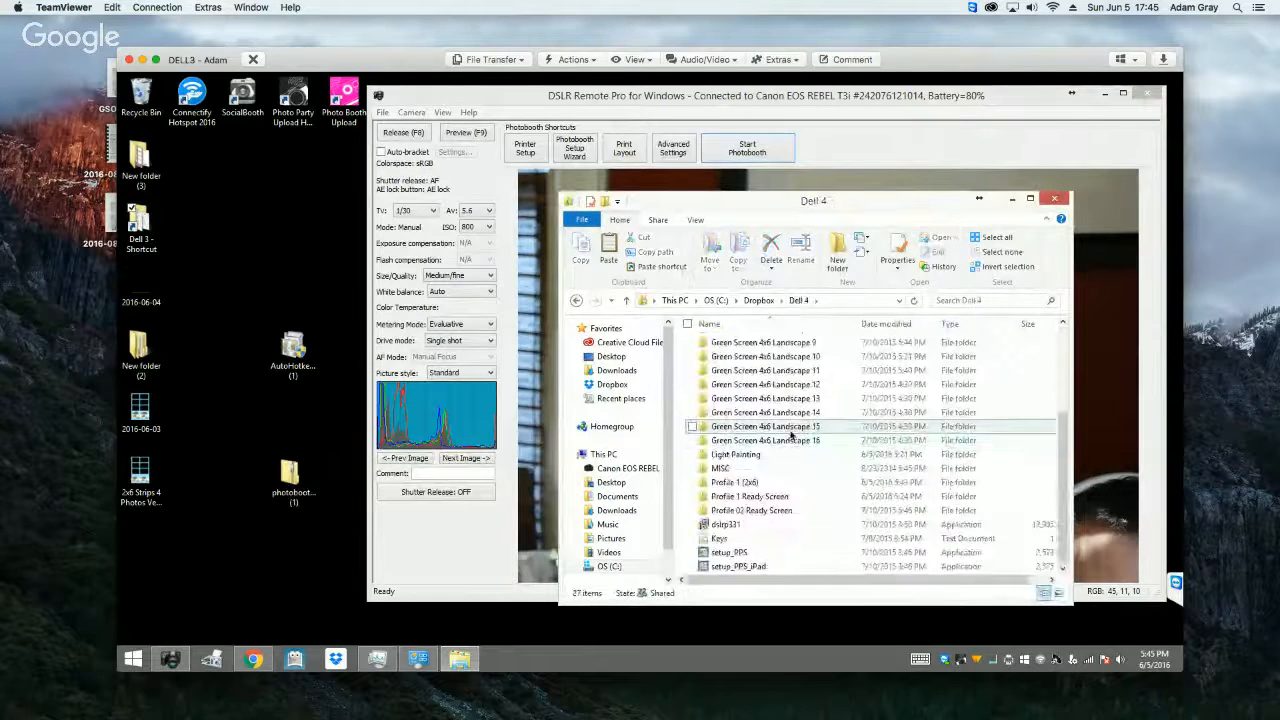
scroll(790, 432, "up", 3)
double_click(729, 362)
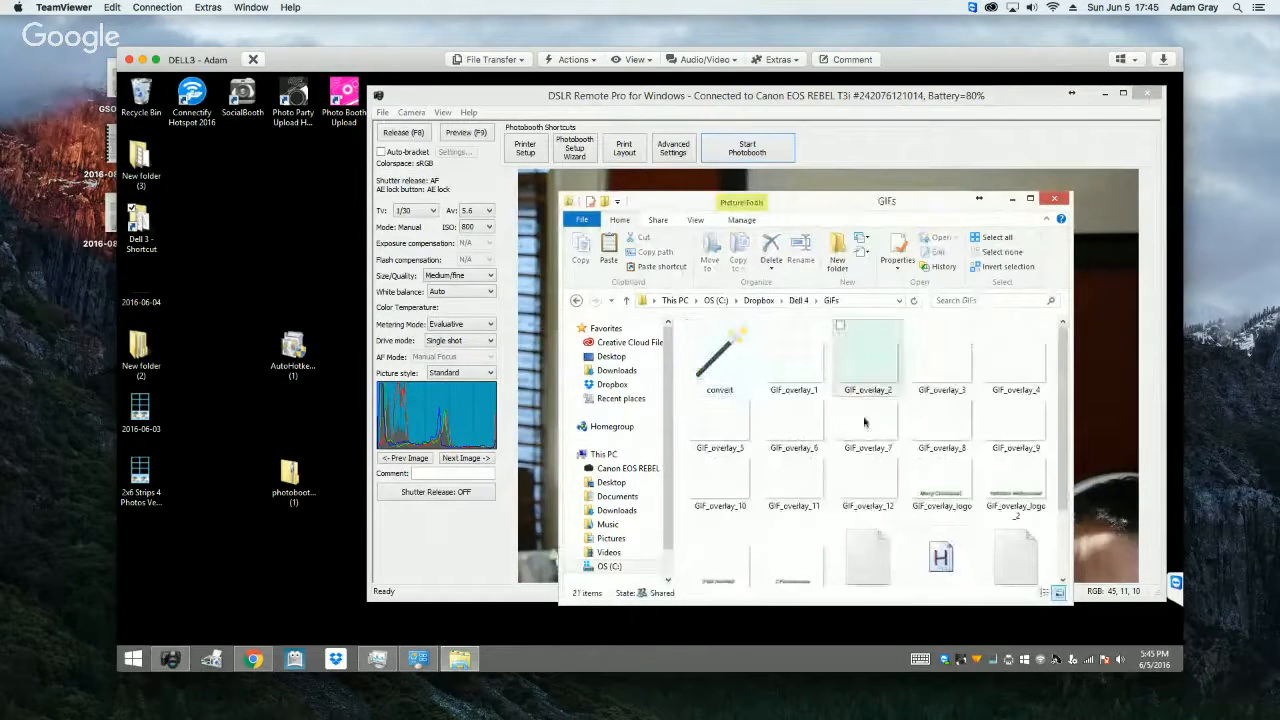
scroll(1000, 520, "down", 3)
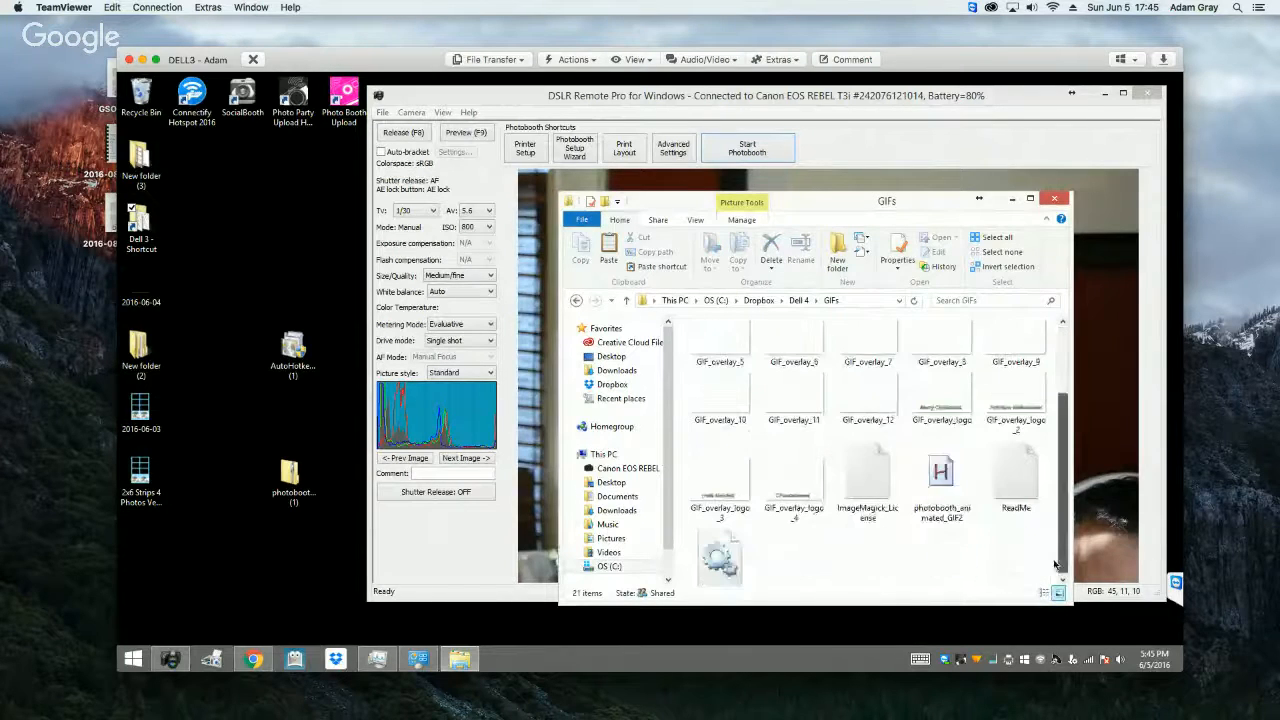
right_click(928, 455)
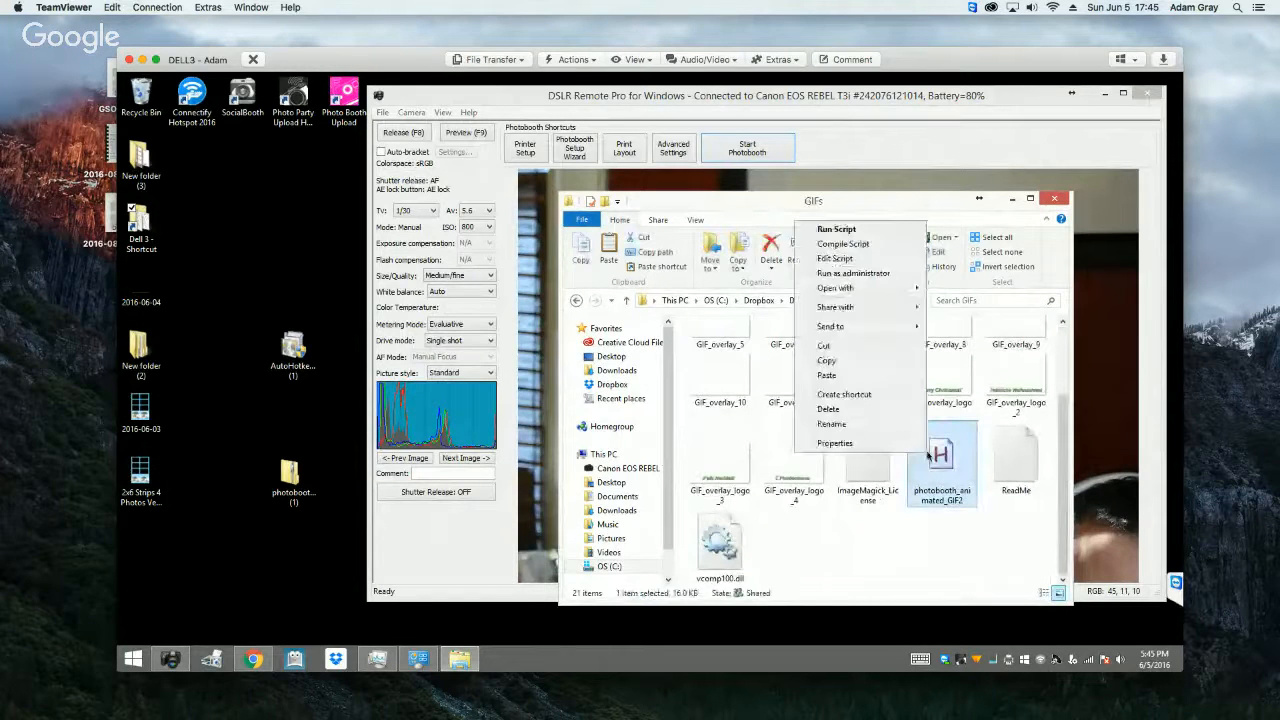
left_click(838, 259)
left_click(990, 551)
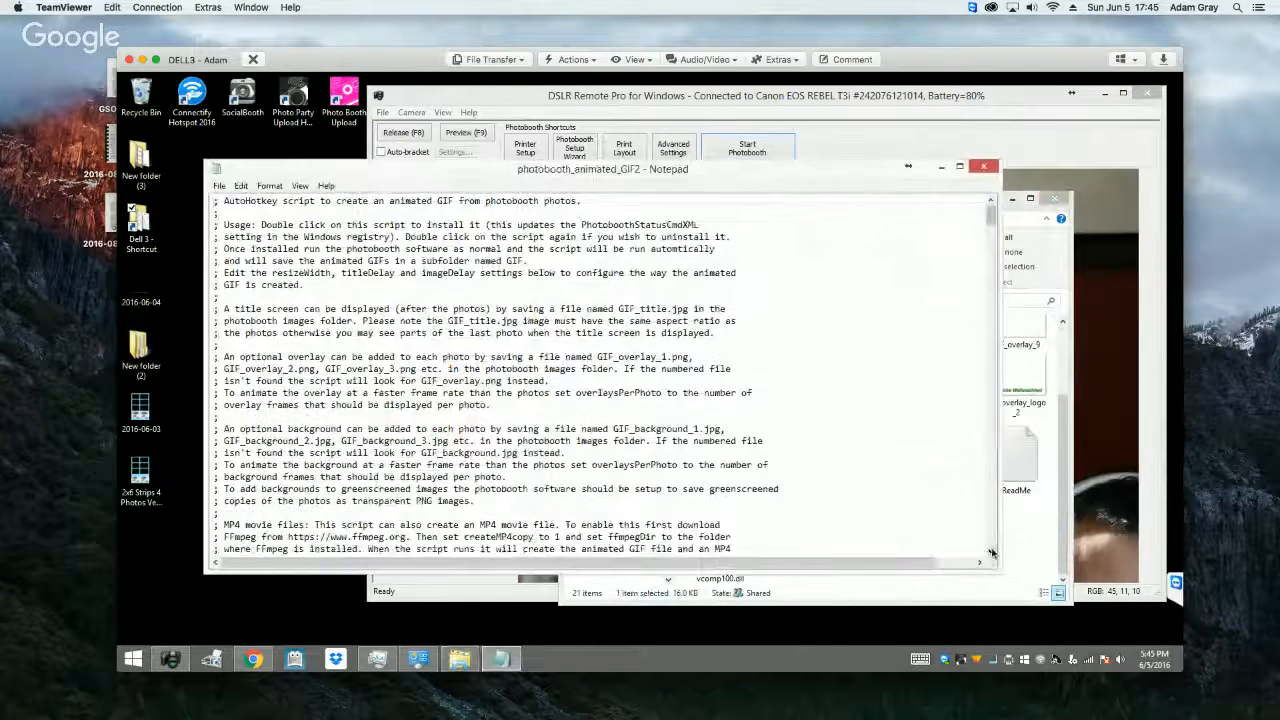
left_click_drag(990, 551, 991, 552)
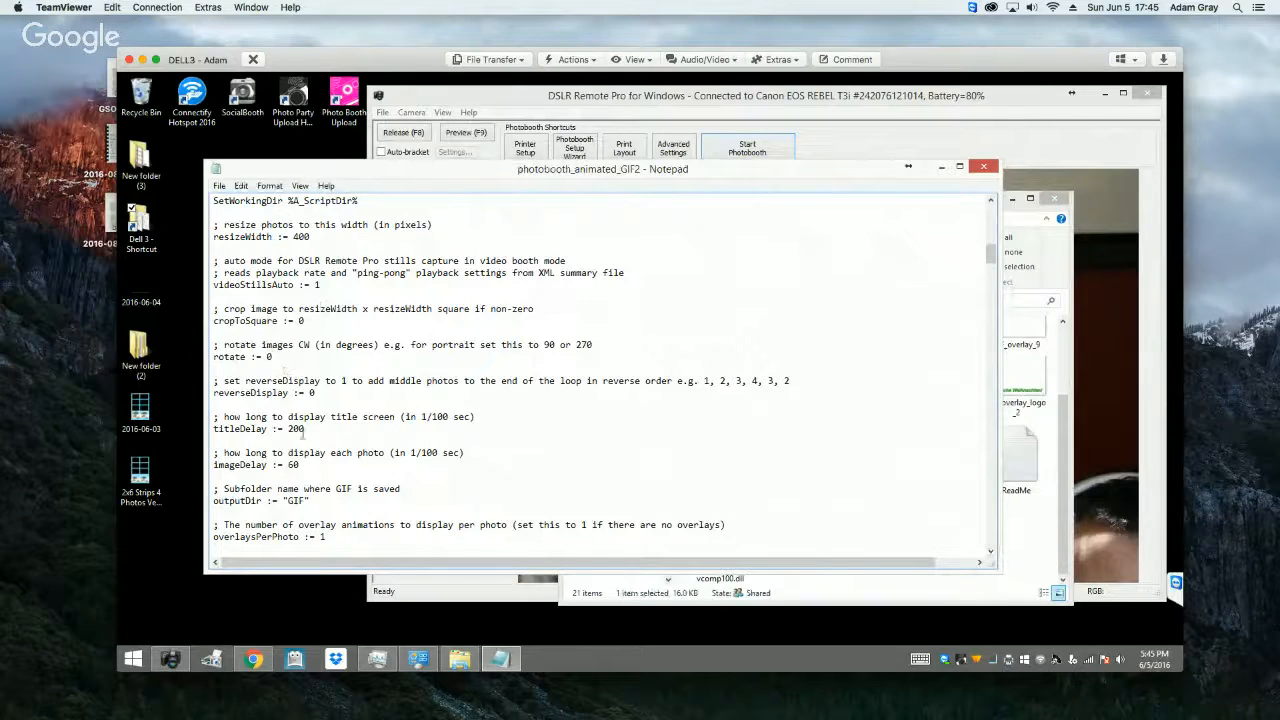
Step: Examine the numbered overlay and logo overlay images in the GIFs folder inside Dell 4
double_click(167, 235)
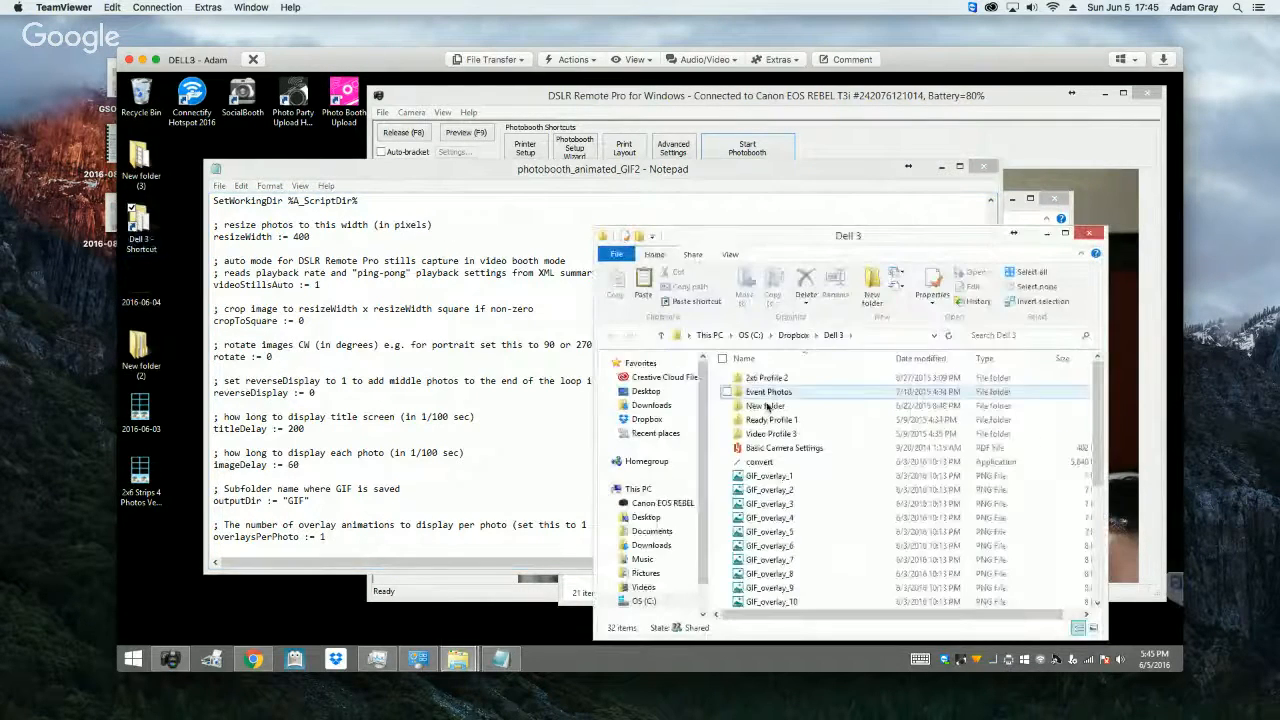
left_click(793, 335)
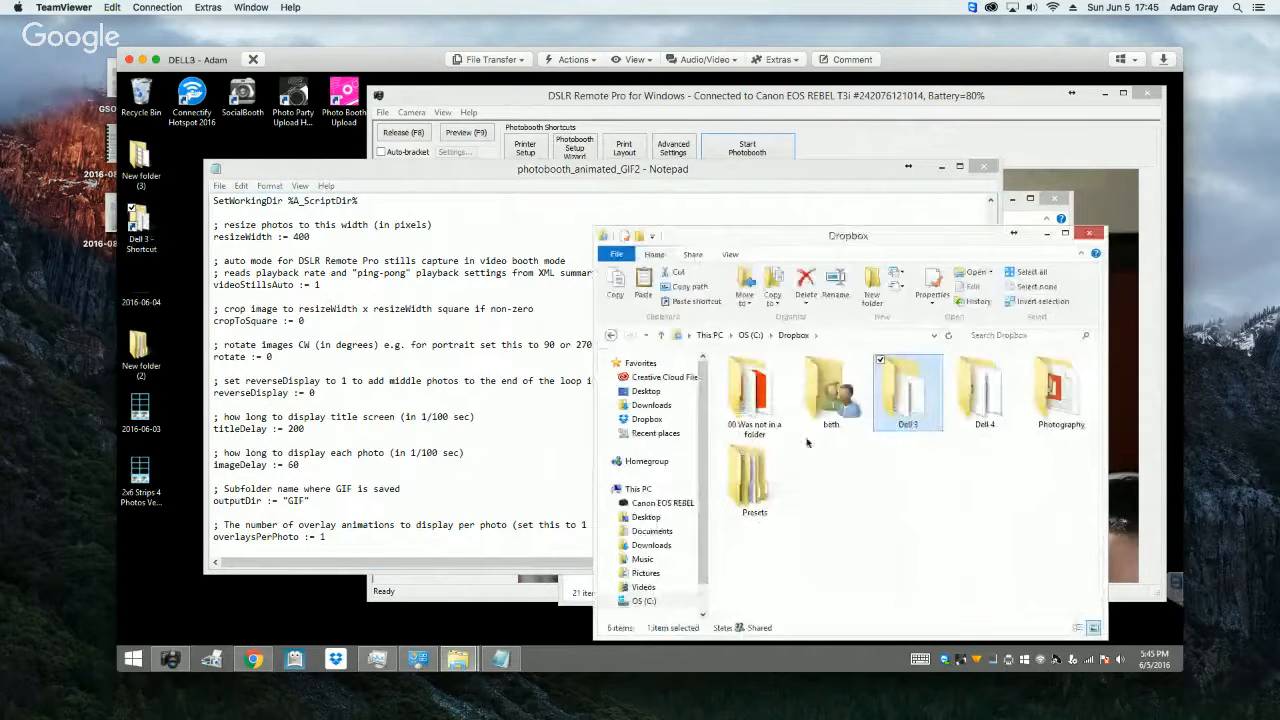
double_click(968, 400)
double_click(752, 402)
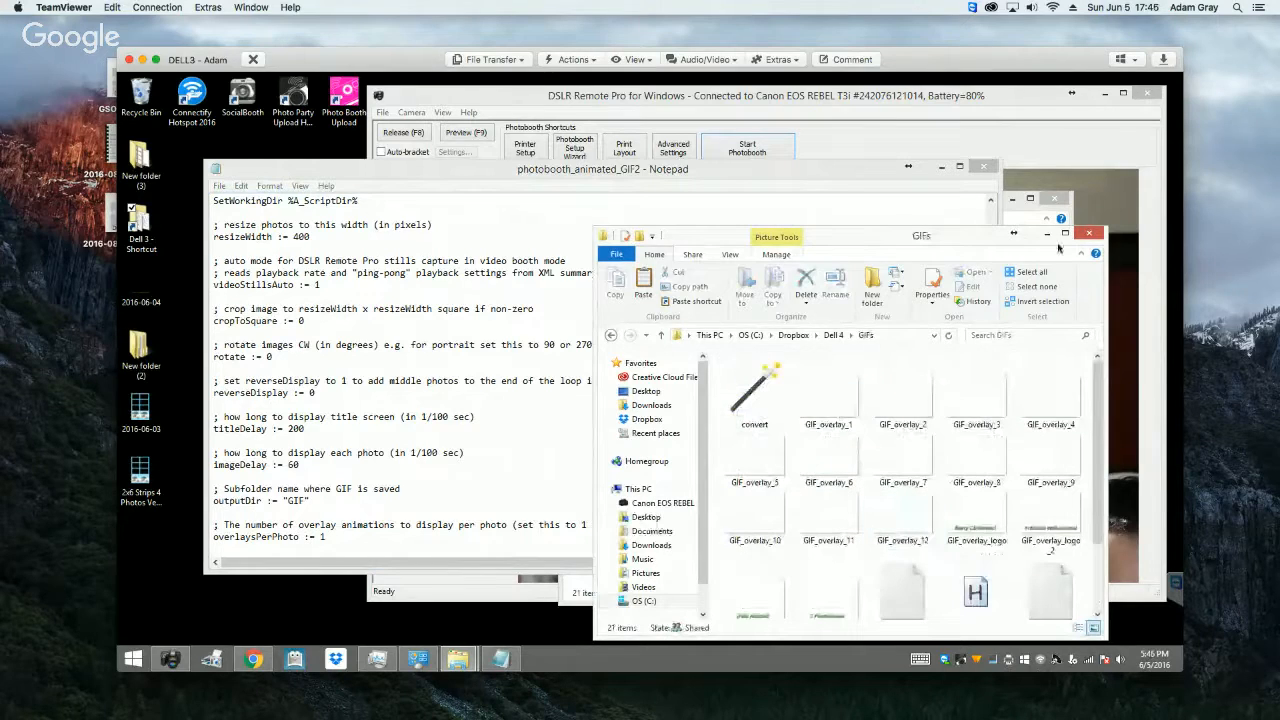
Step: Set overlaysPerPhoto to 4 in the animated GIF script, save it, and close the script and the GIFs folder
left_click(428, 530)
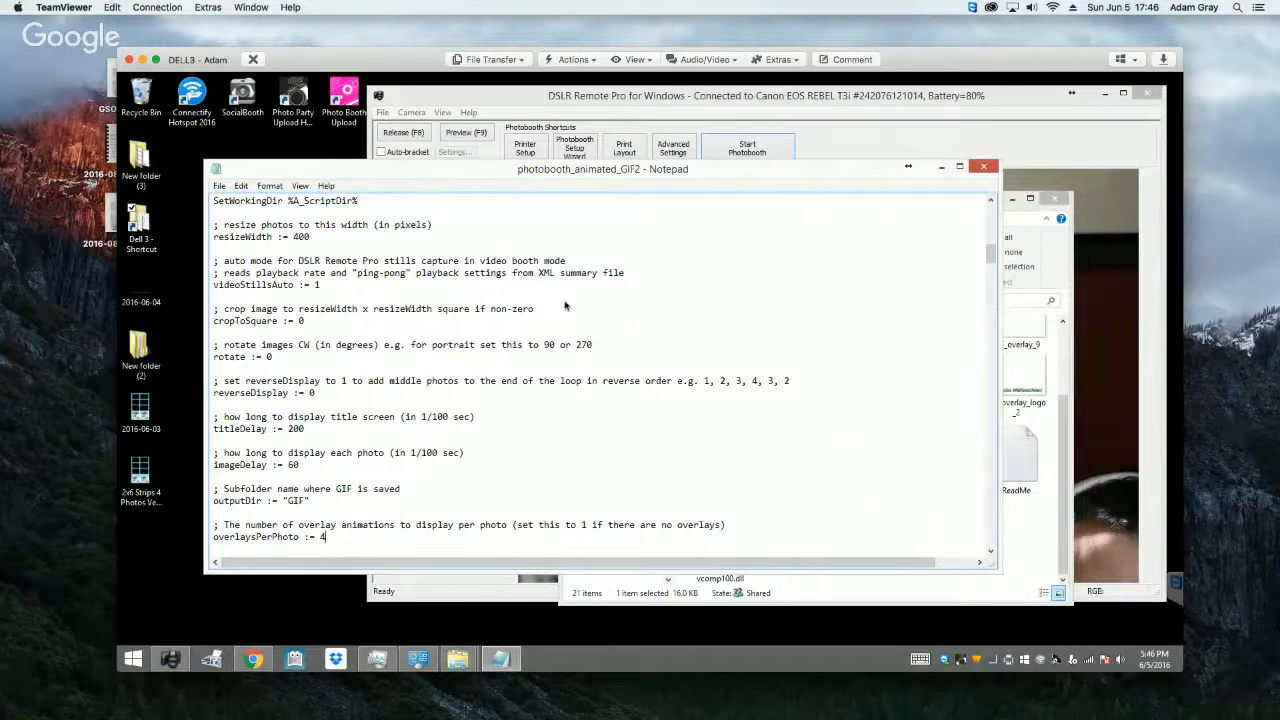
left_click(219, 185)
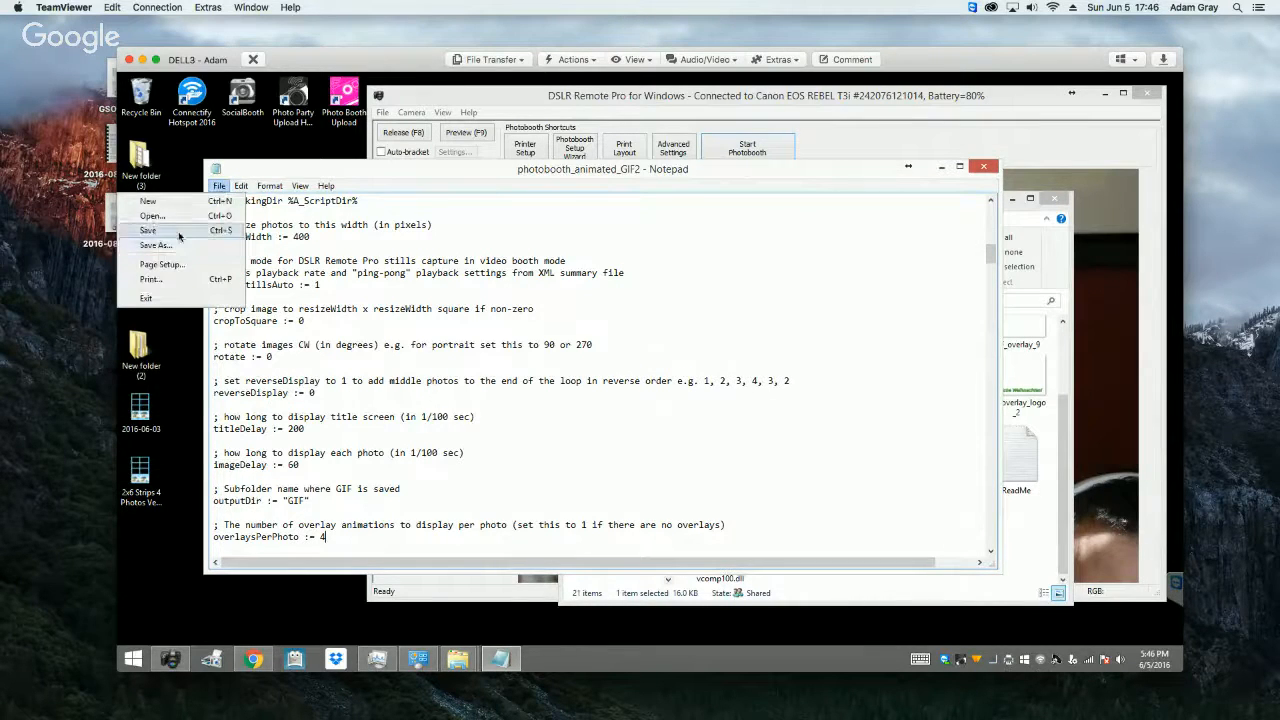
left_click(170, 229)
left_click(983, 167)
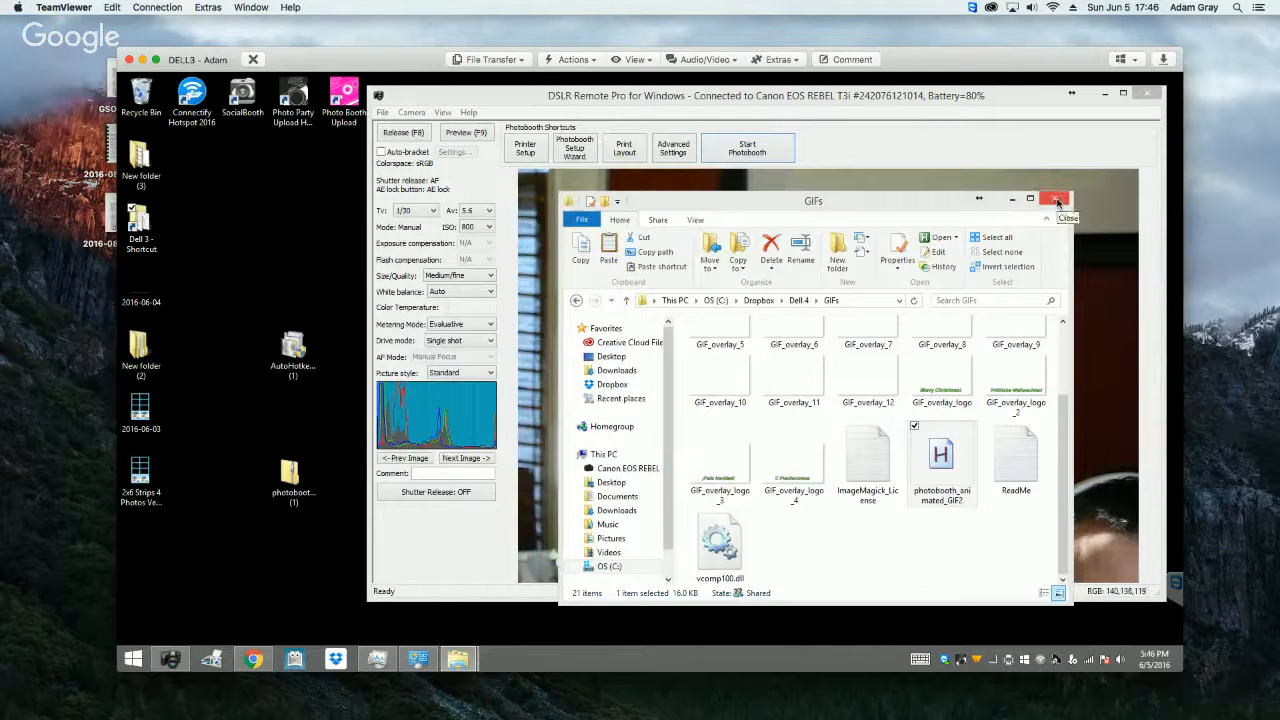
left_click(1058, 203)
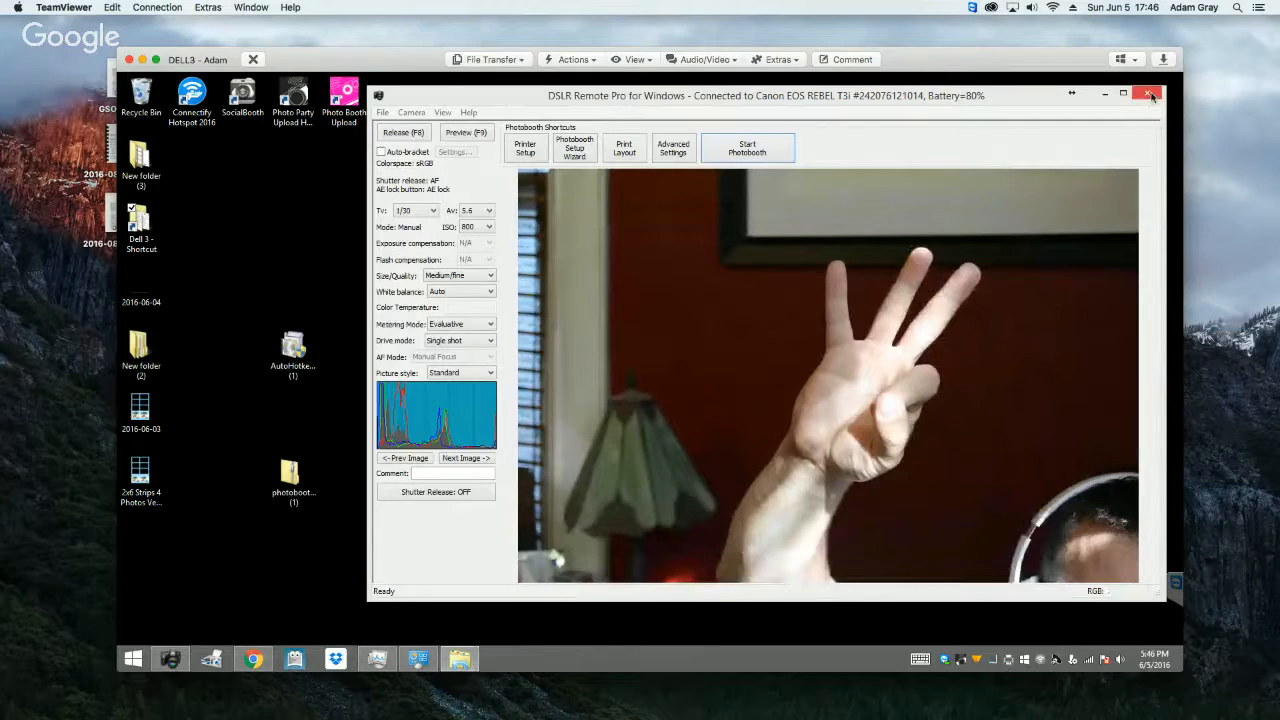
Step: Restart DSLR Remote Pro, run a test photobooth session, and exit photobooth mode
left_click(1151, 95)
left_click(170, 658)
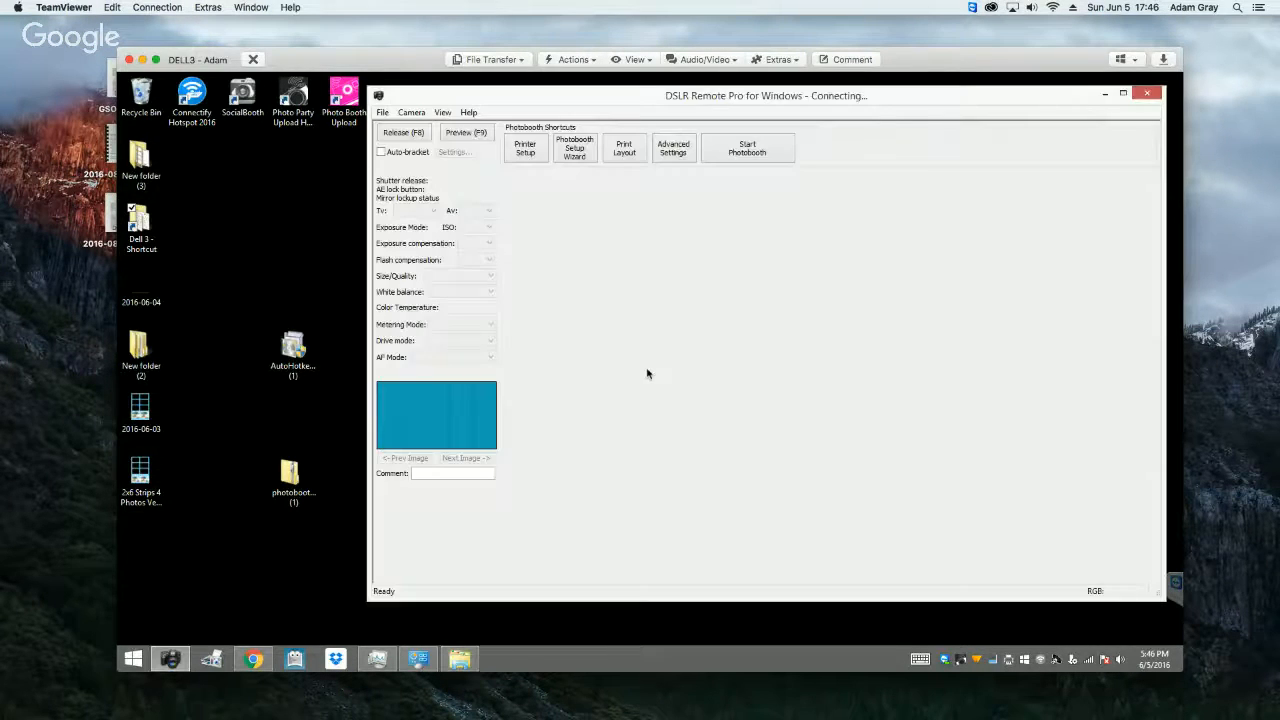
left_click(747, 148)
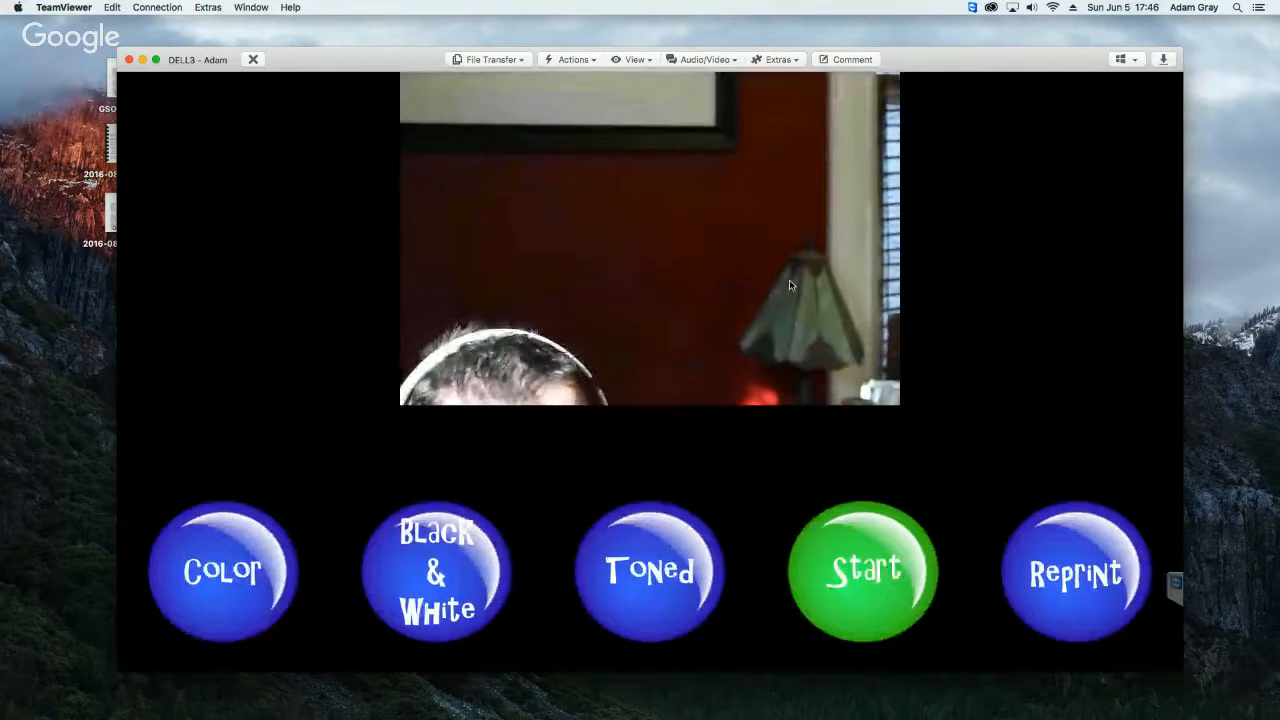
left_click(790, 285)
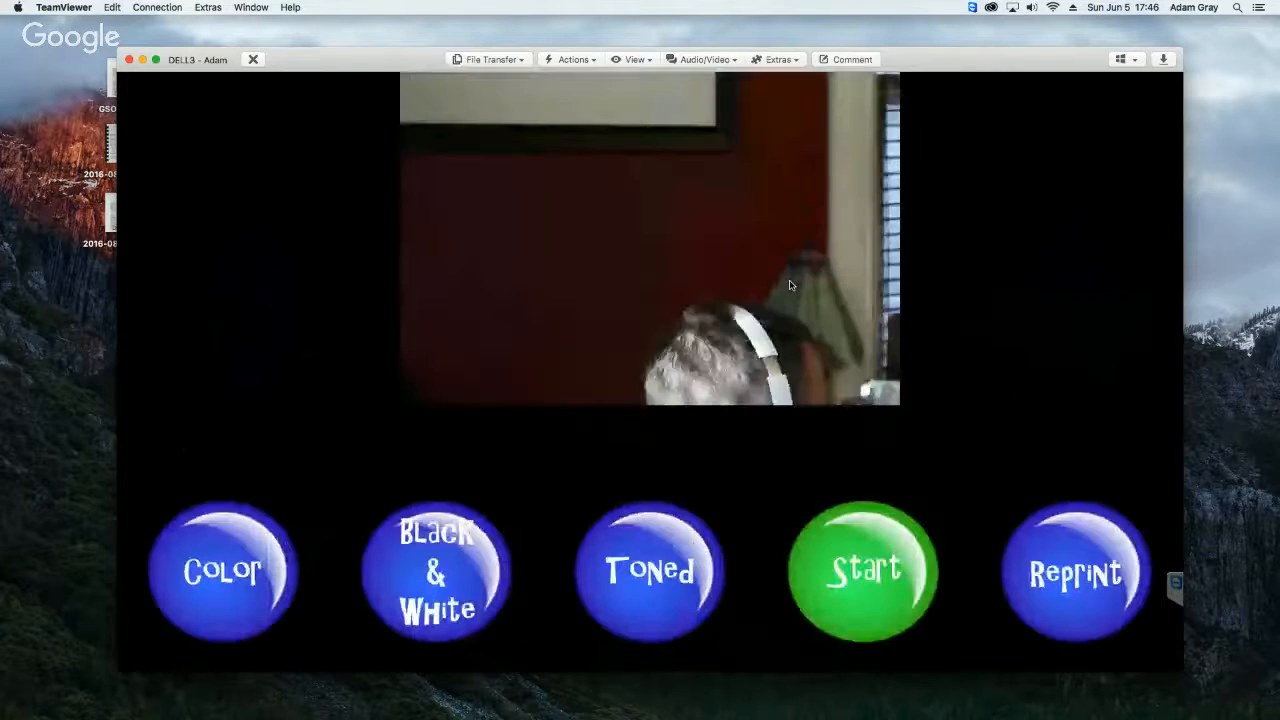
key("Escape")
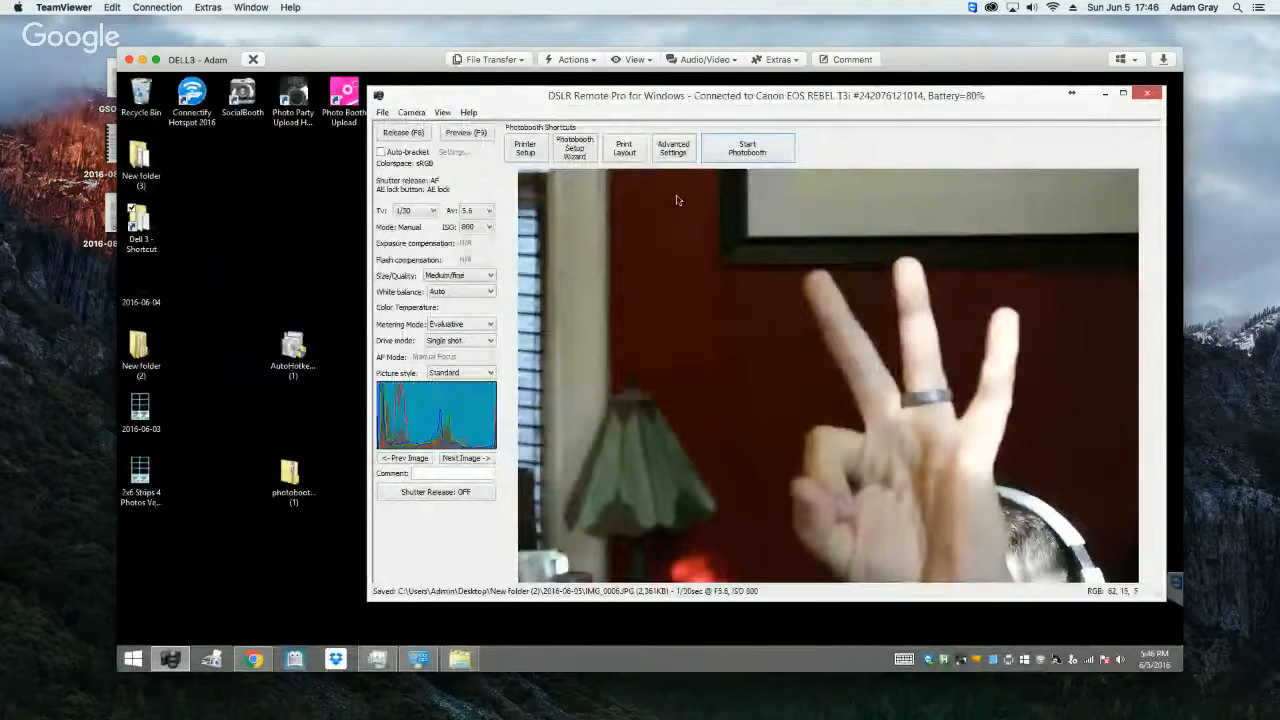
Step: Open the Dell 3 folder and, in a separate window, the GIF folder inside 2016-06-05 in New folder (2)
left_click(145, 233)
double_click(162, 233)
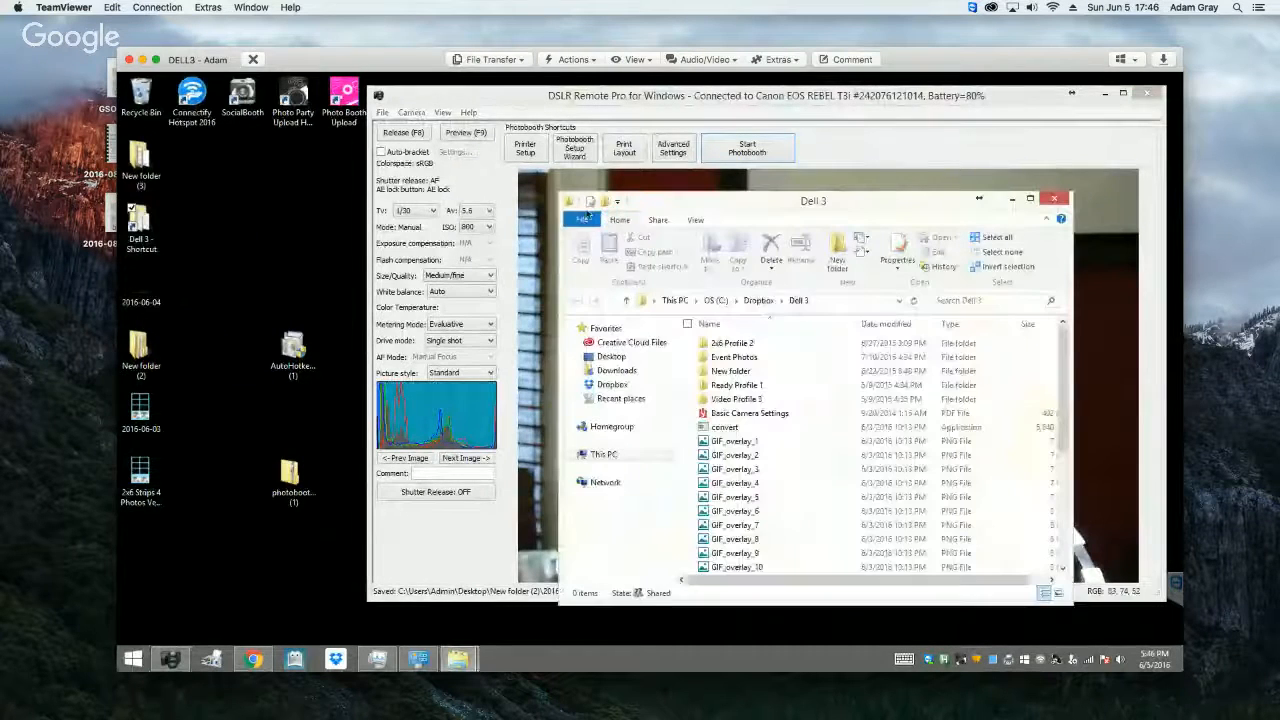
double_click(139, 347)
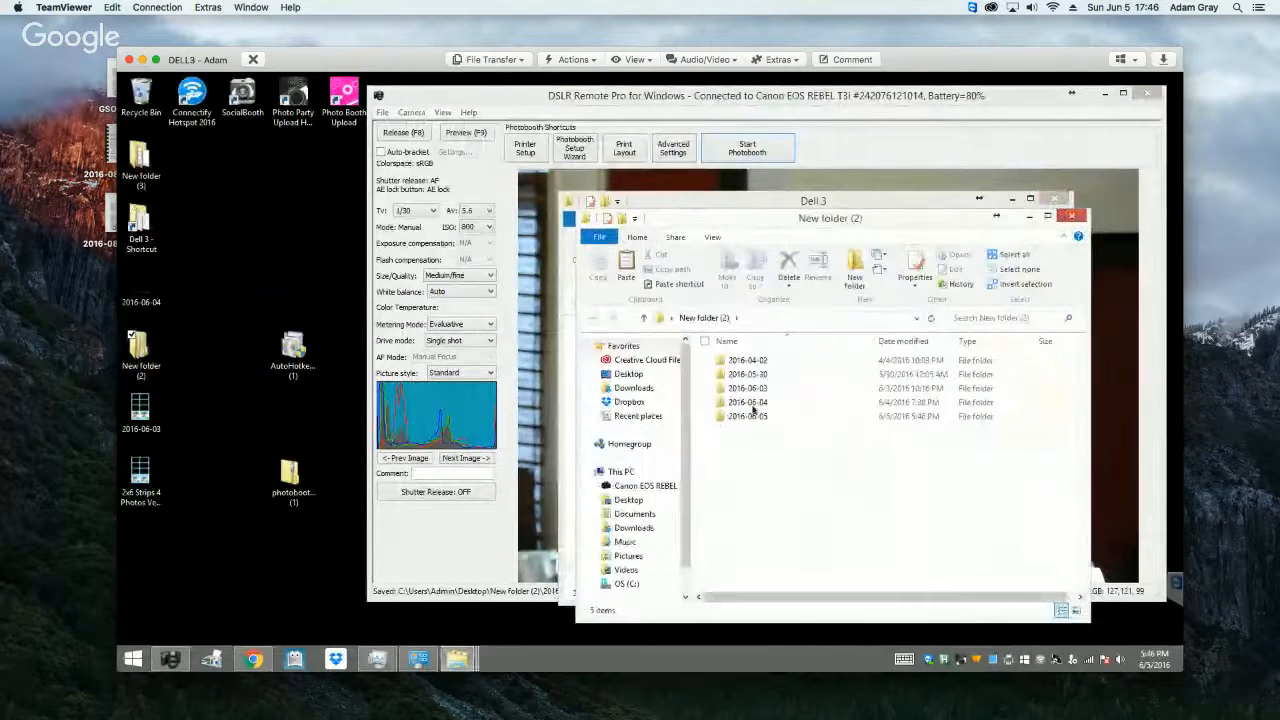
double_click(748, 416)
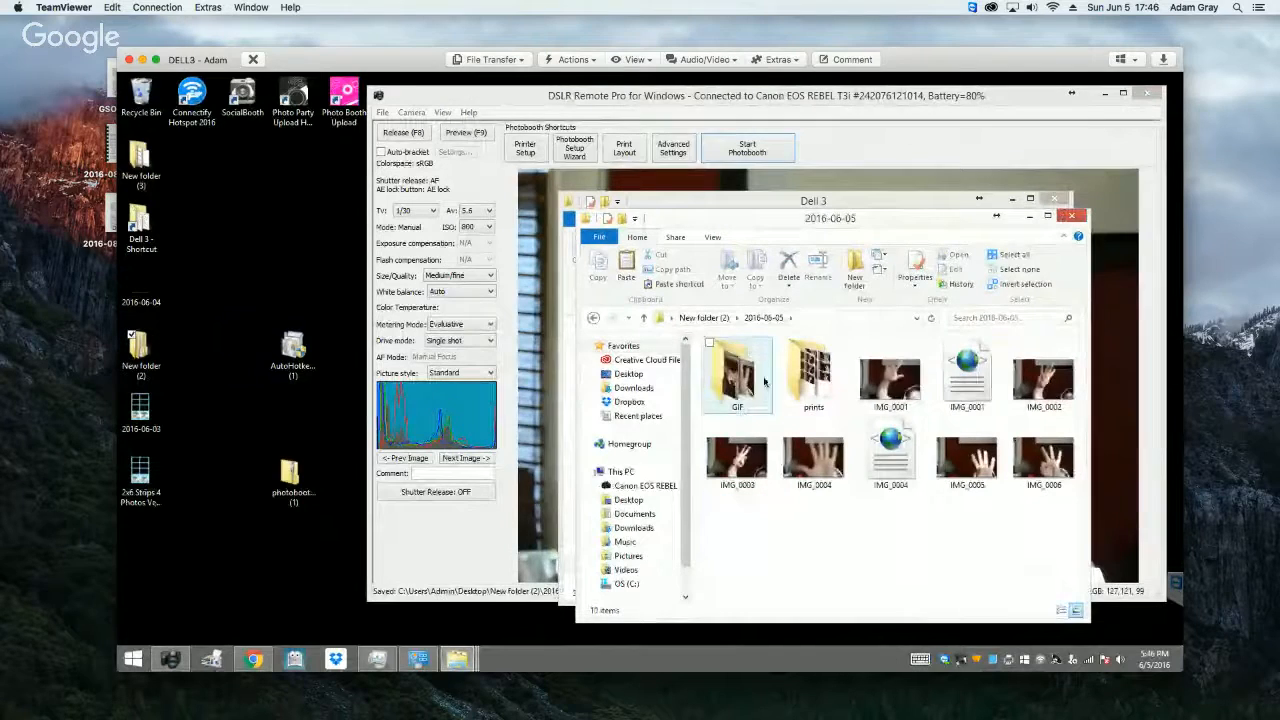
double_click(737, 380)
Step: Play the animated GIF IMG_0004 in Internet Explorer, and close the browser
left_click(827, 389)
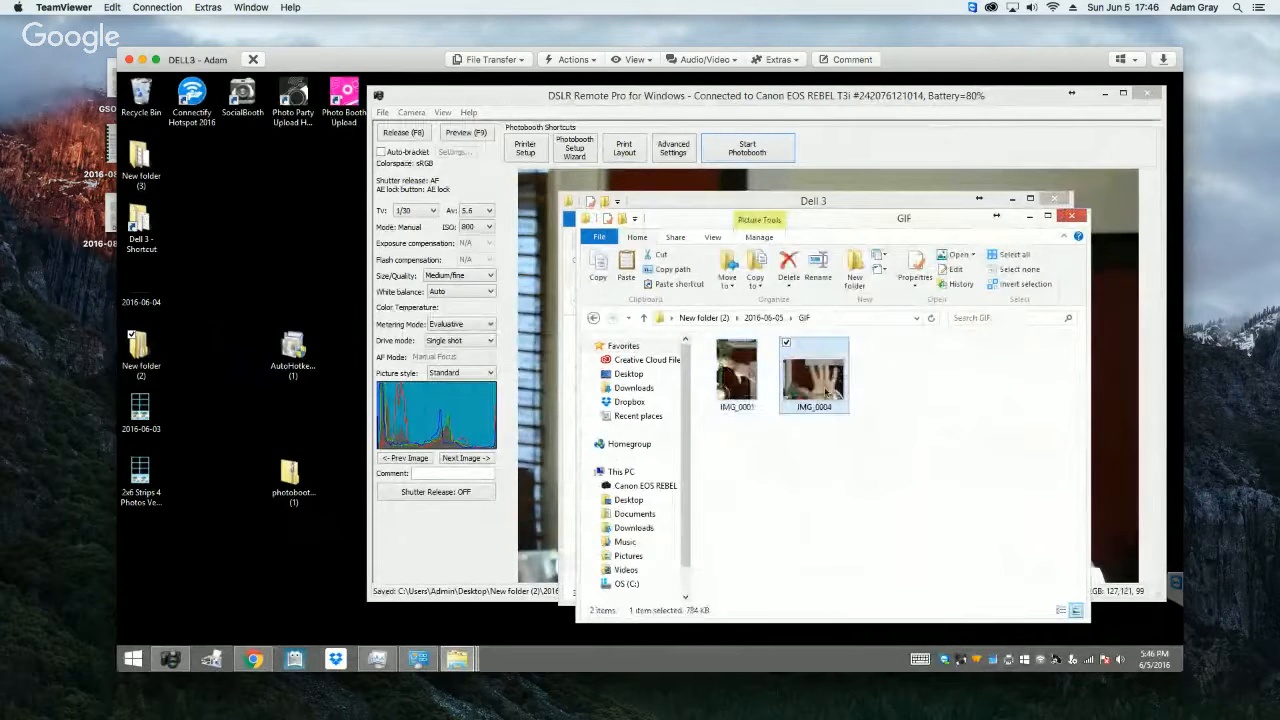
right_click(827, 392)
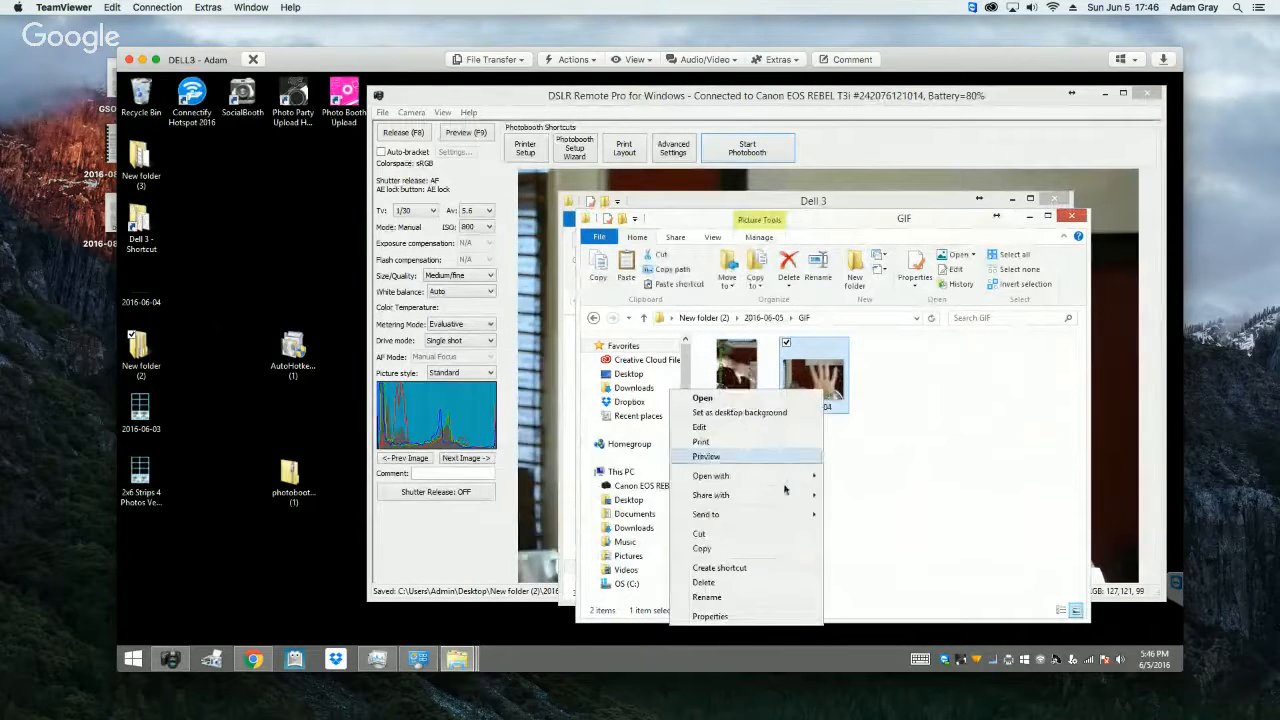
mouse_move(780, 485)
left_click(600, 568)
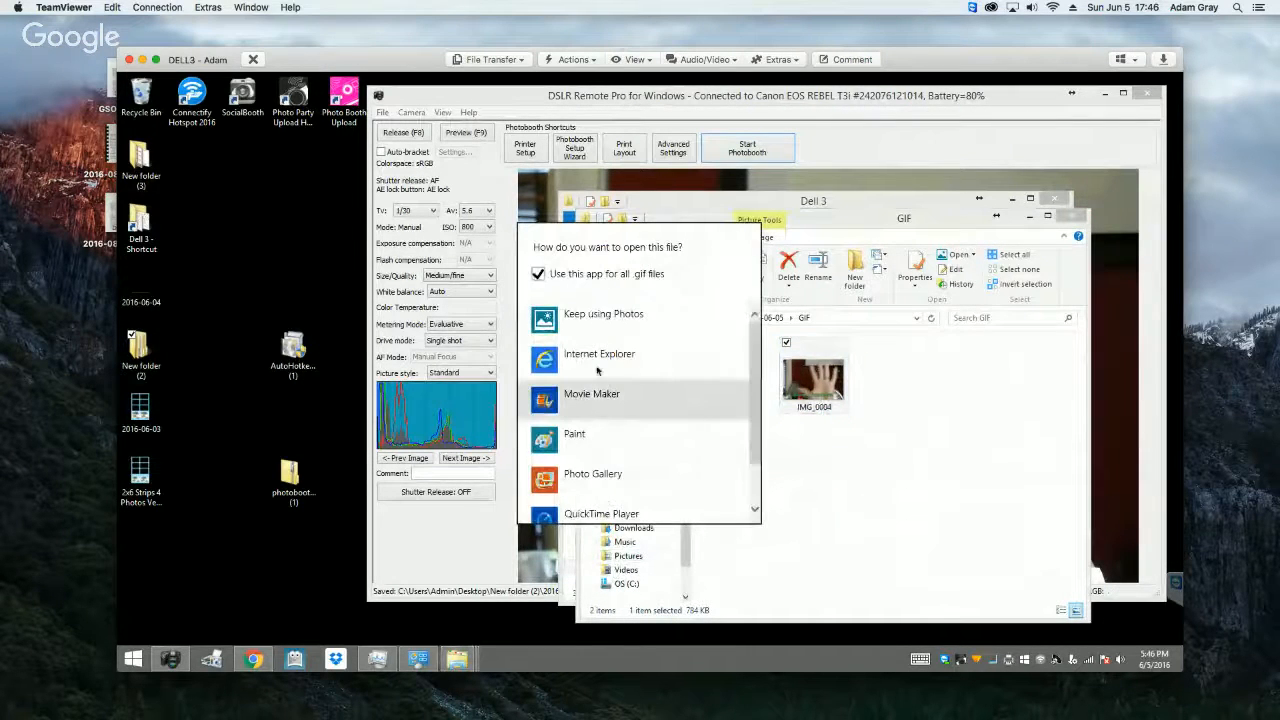
left_click(700, 432)
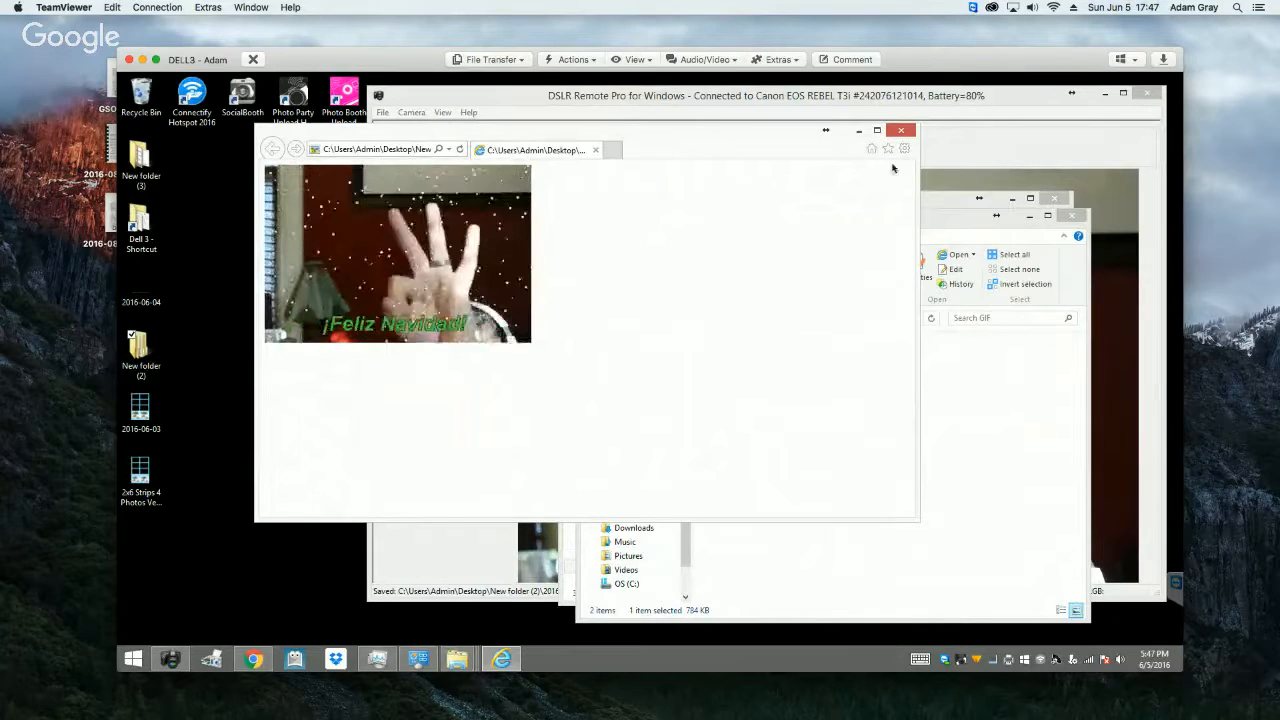
left_click(901, 130)
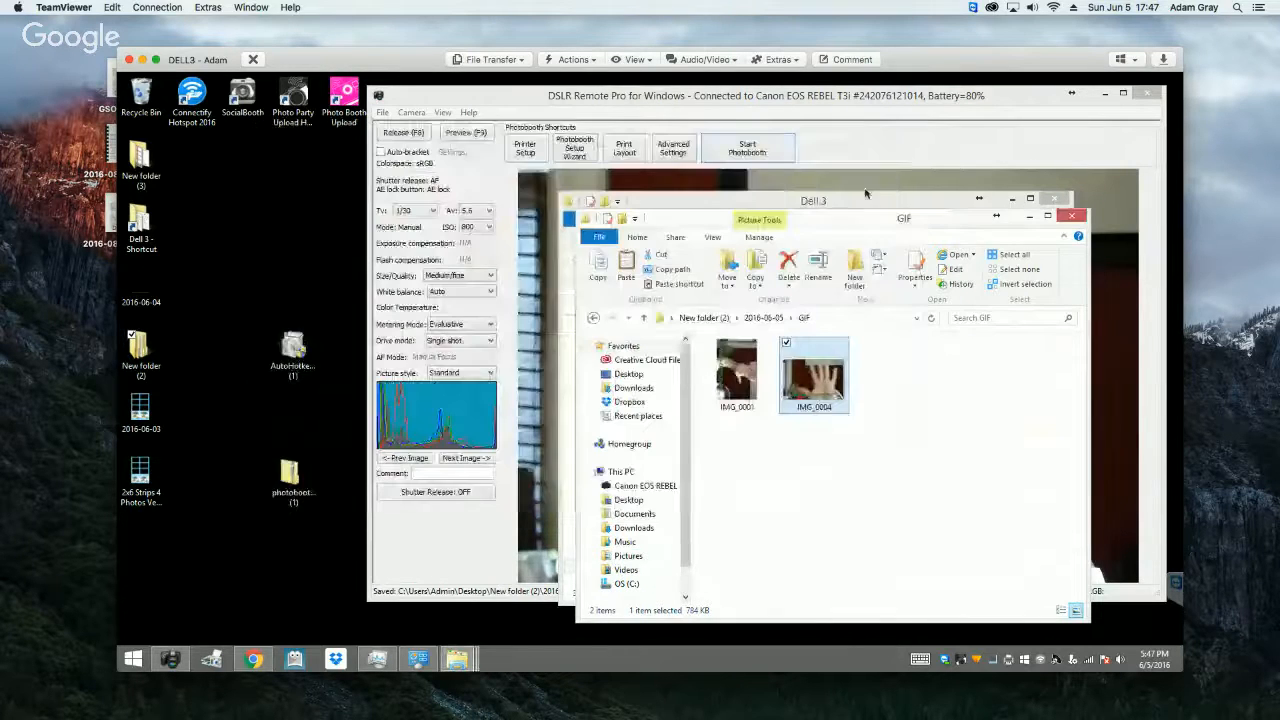
Step: Return the GIF folder window to 2016-06-05, and open the GIFs folder inside Dell 4 in the Dell 3 window
left_click(677, 203)
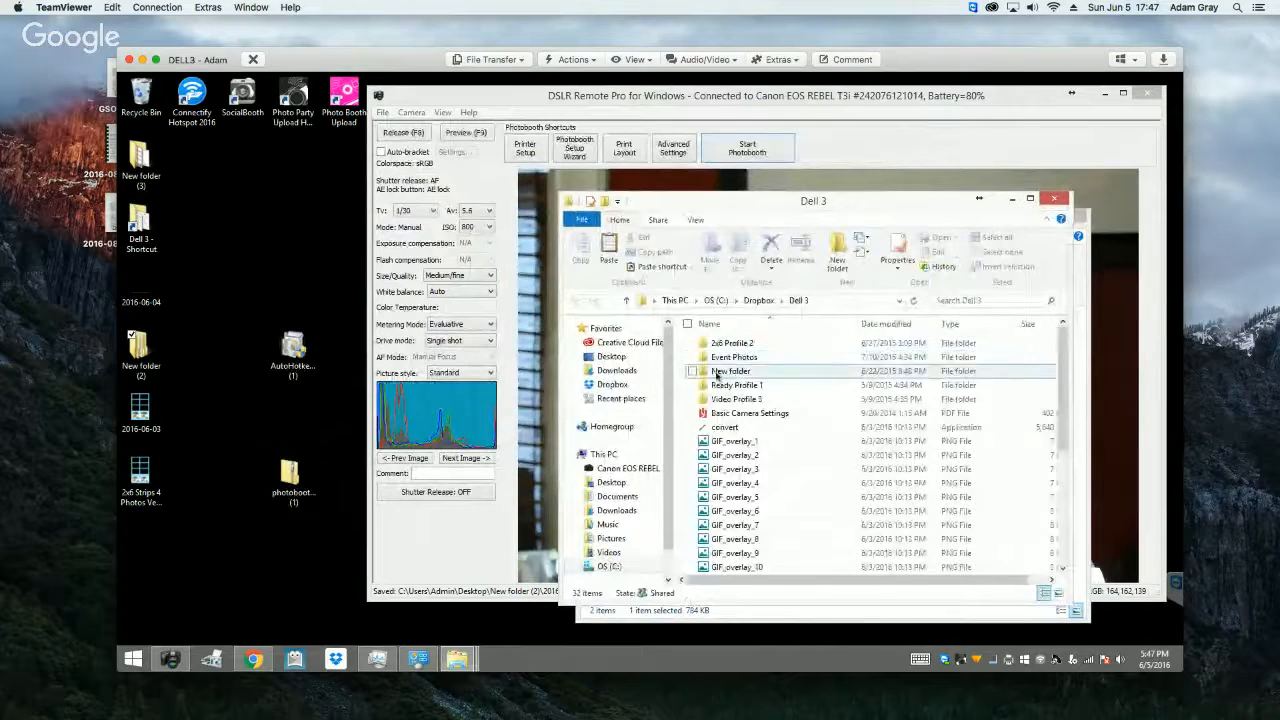
left_click(729, 614)
left_click(594, 318)
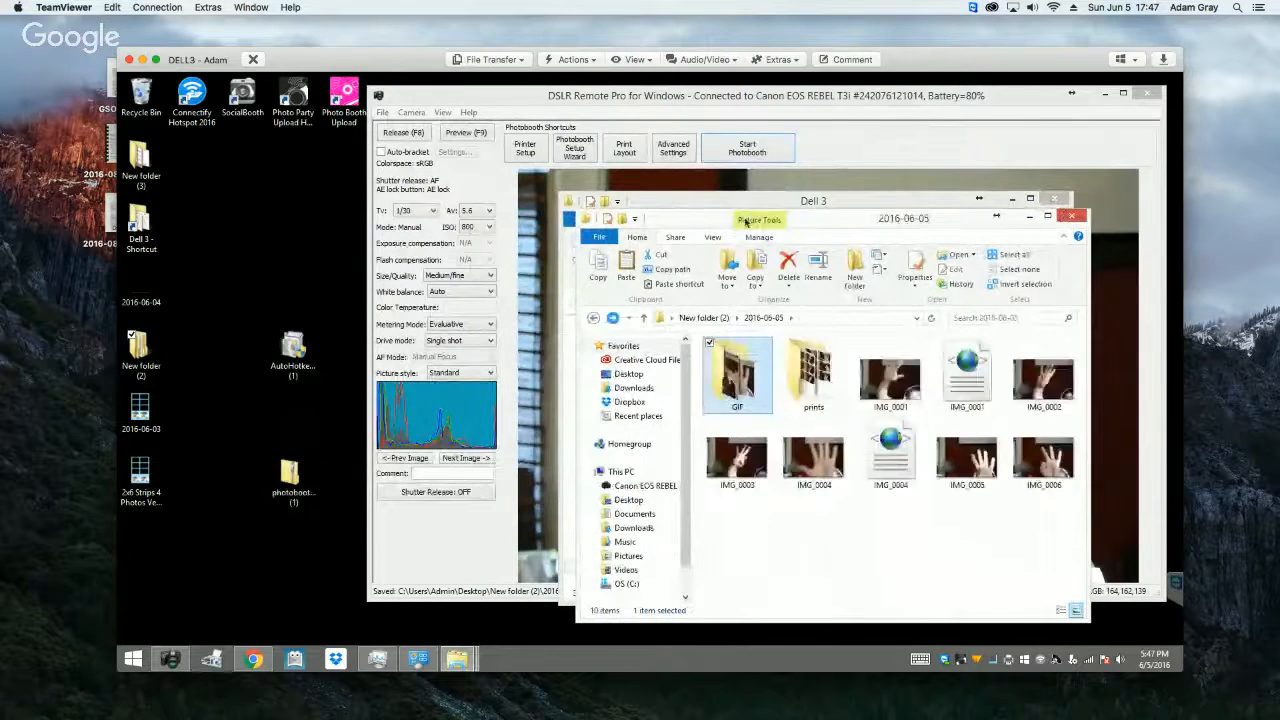
left_click(750, 204)
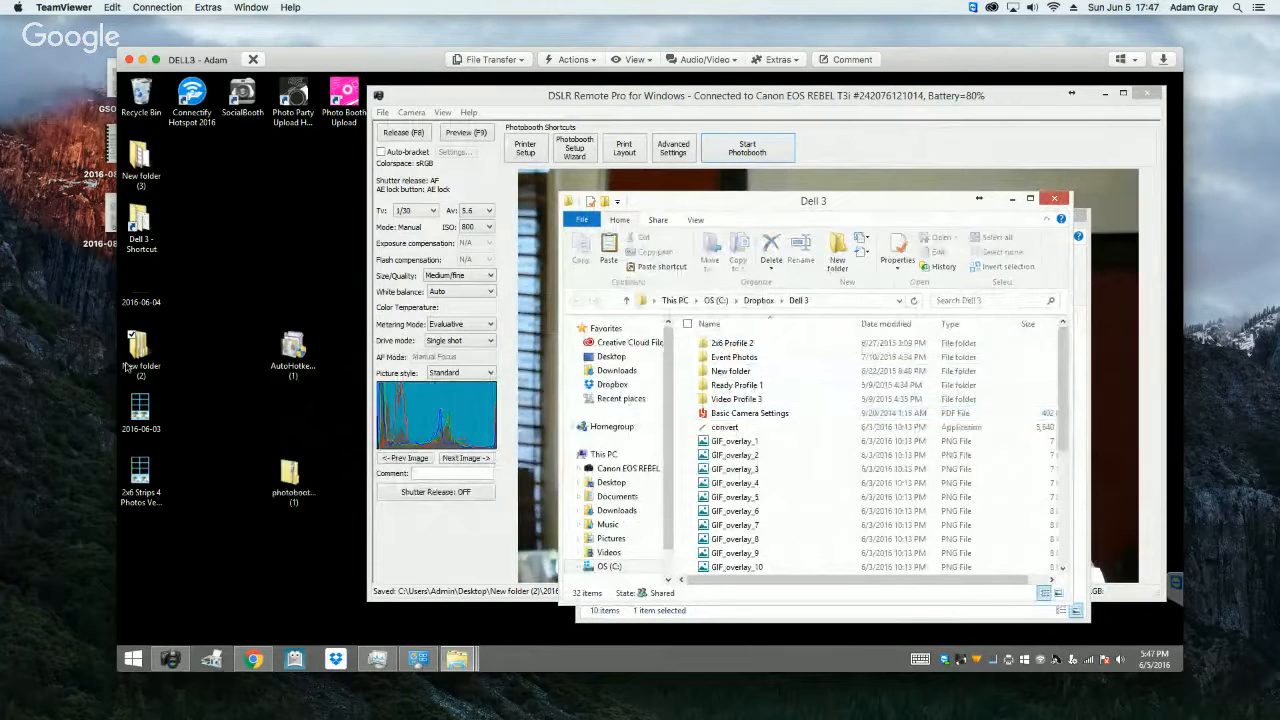
left_click(770, 302)
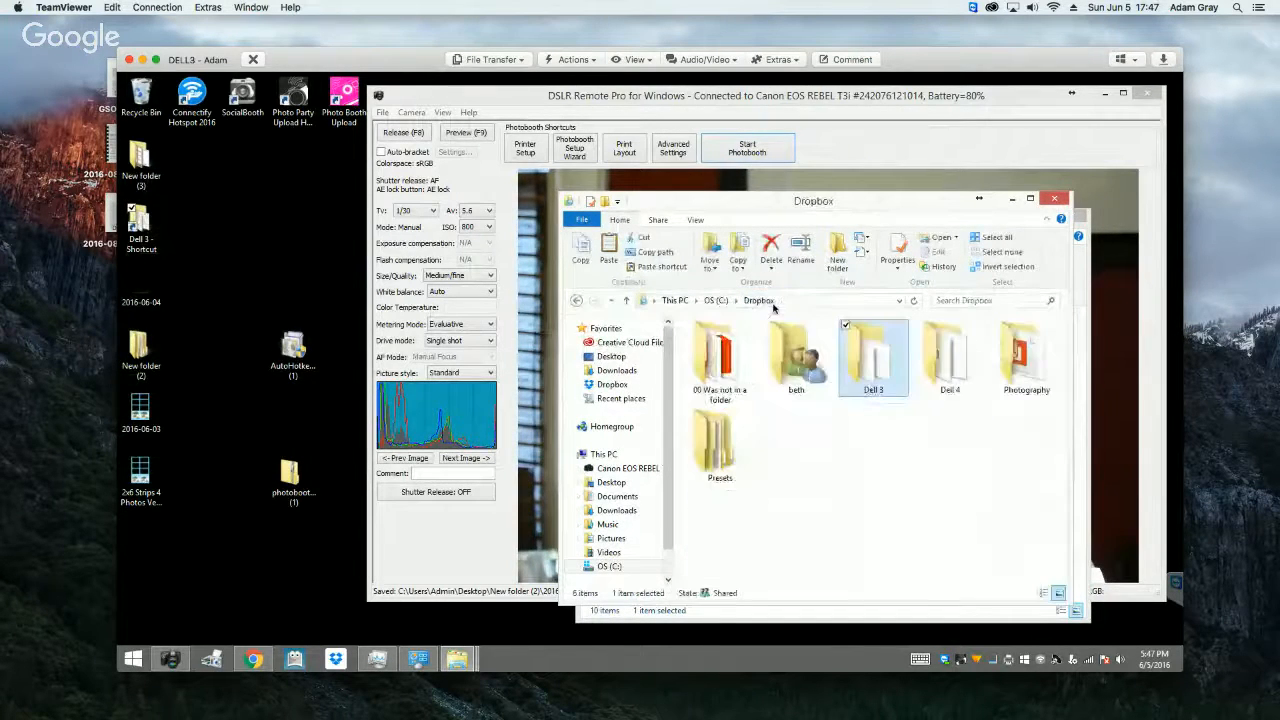
double_click(948, 358)
left_click(754, 359)
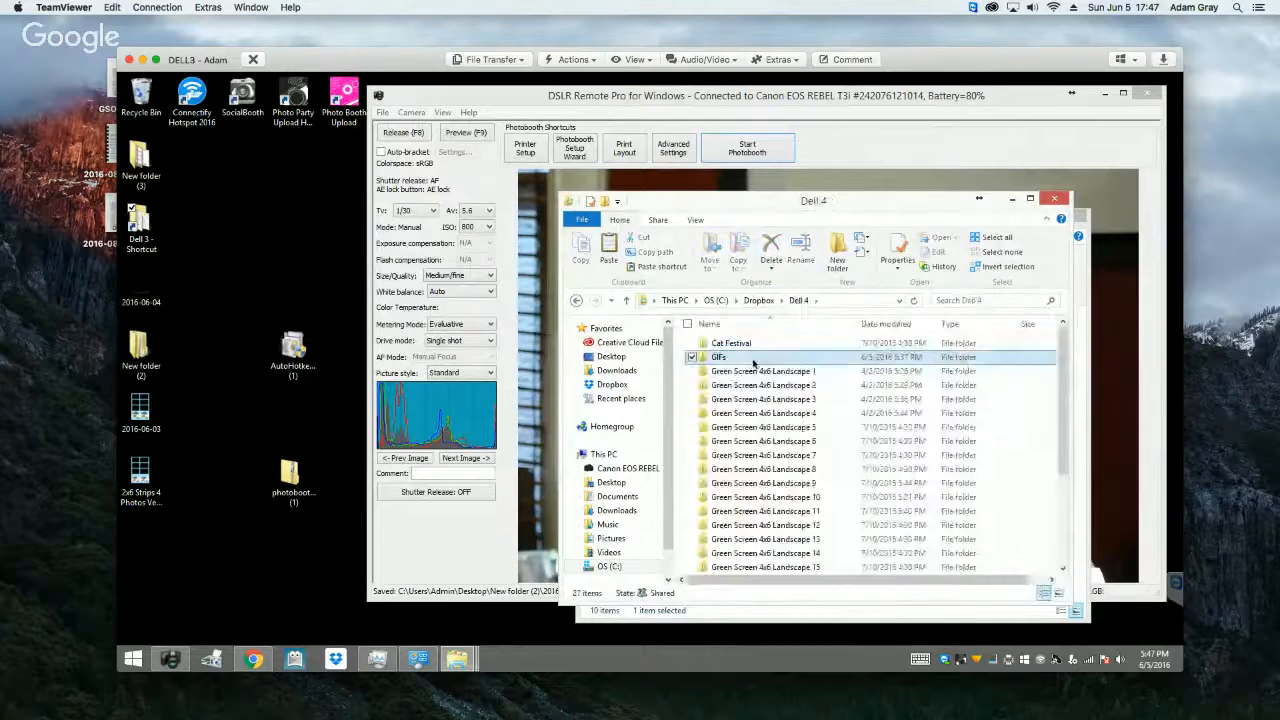
double_click(753, 363)
Step: Examine the numbered overlays and the four logo overlay images in the GIFs folder, and minimize the folder window
left_click(770, 392)
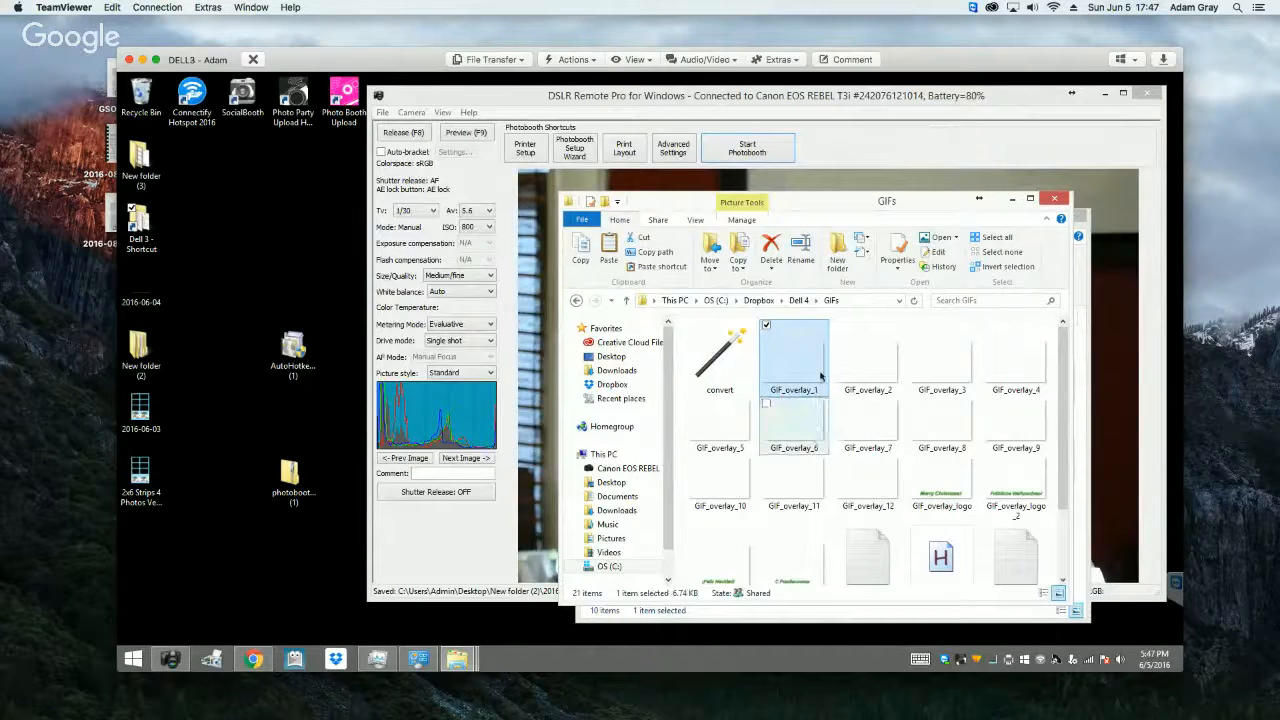
left_click(943, 495)
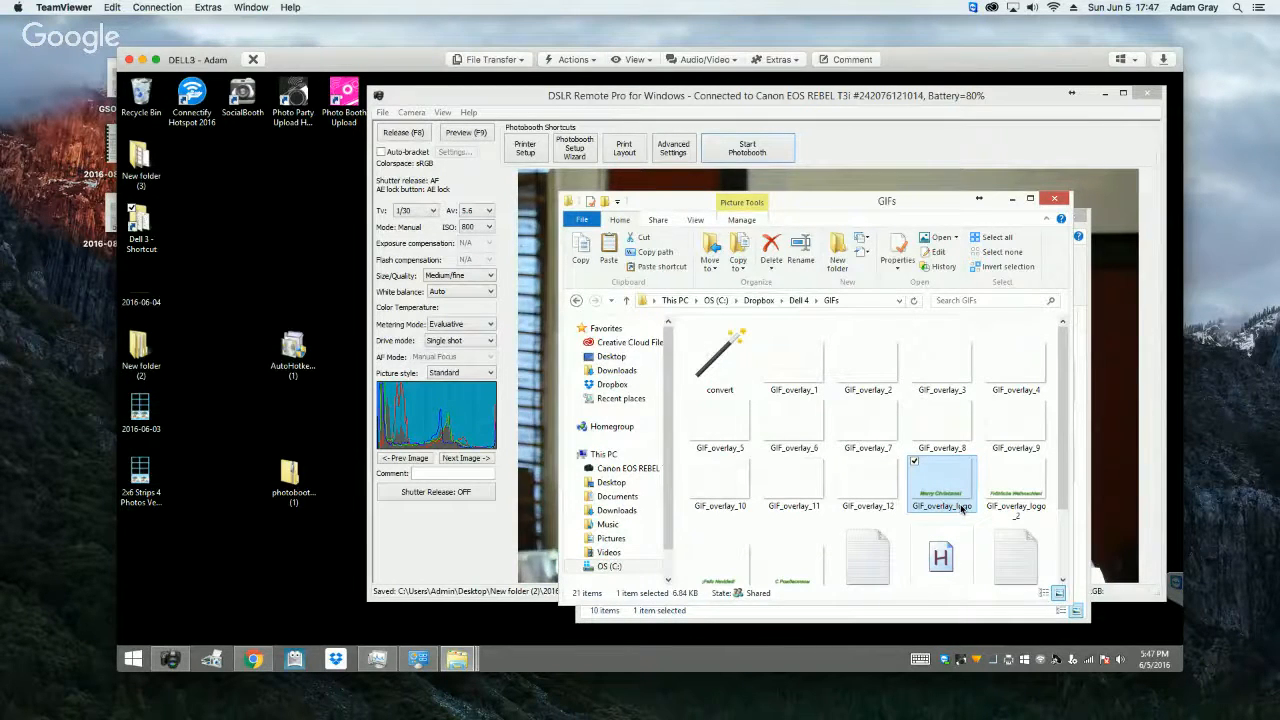
left_click(1010, 505)
scroll(1010, 505, "down", 2)
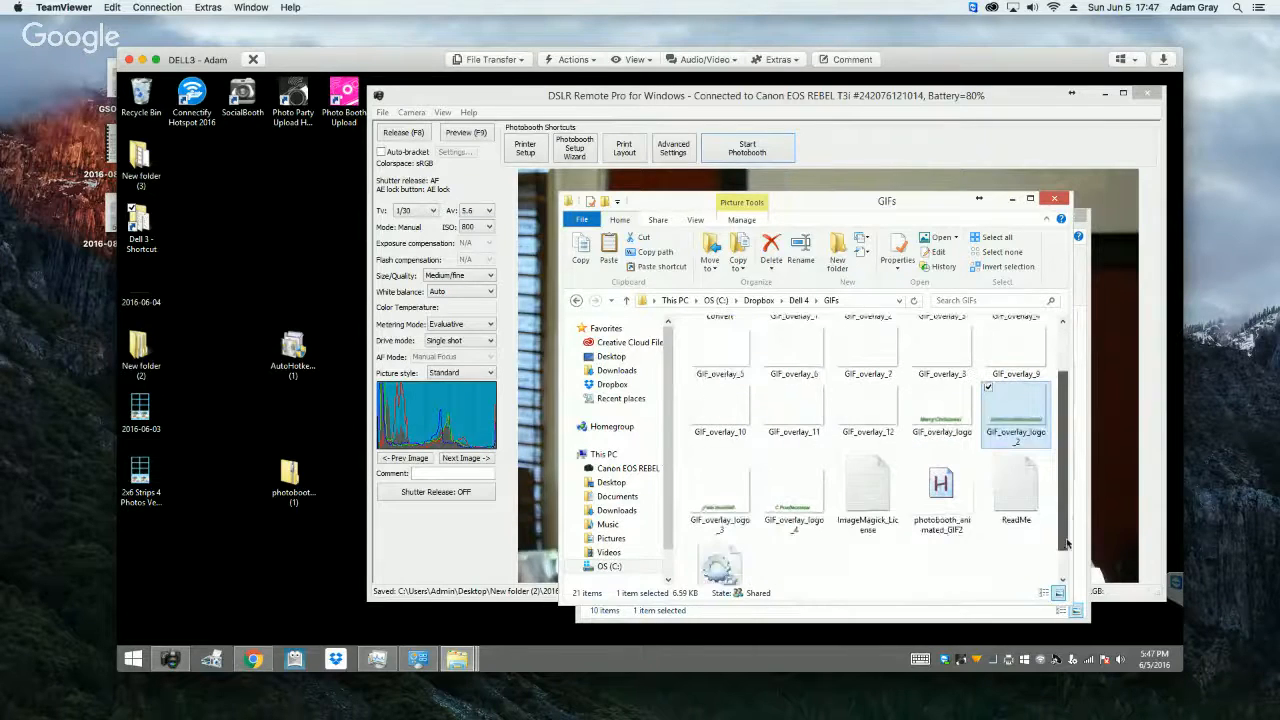
left_click(732, 491)
left_click(793, 490)
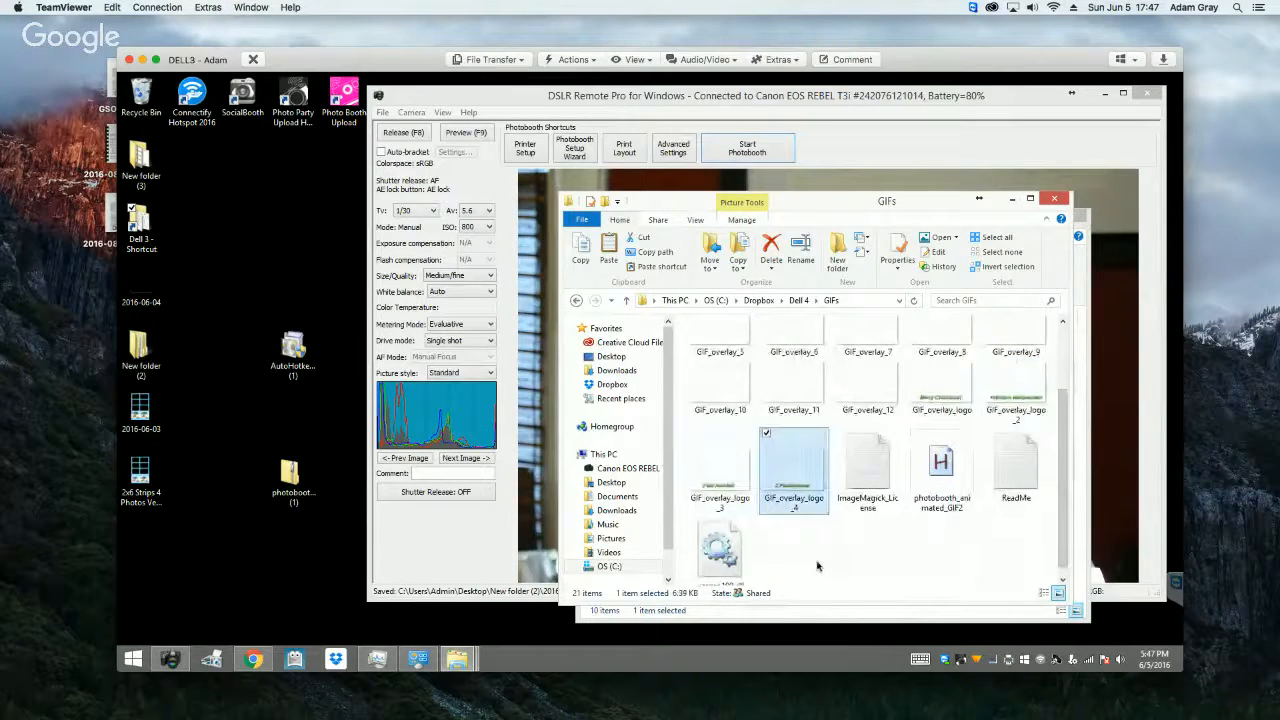
left_click(739, 507)
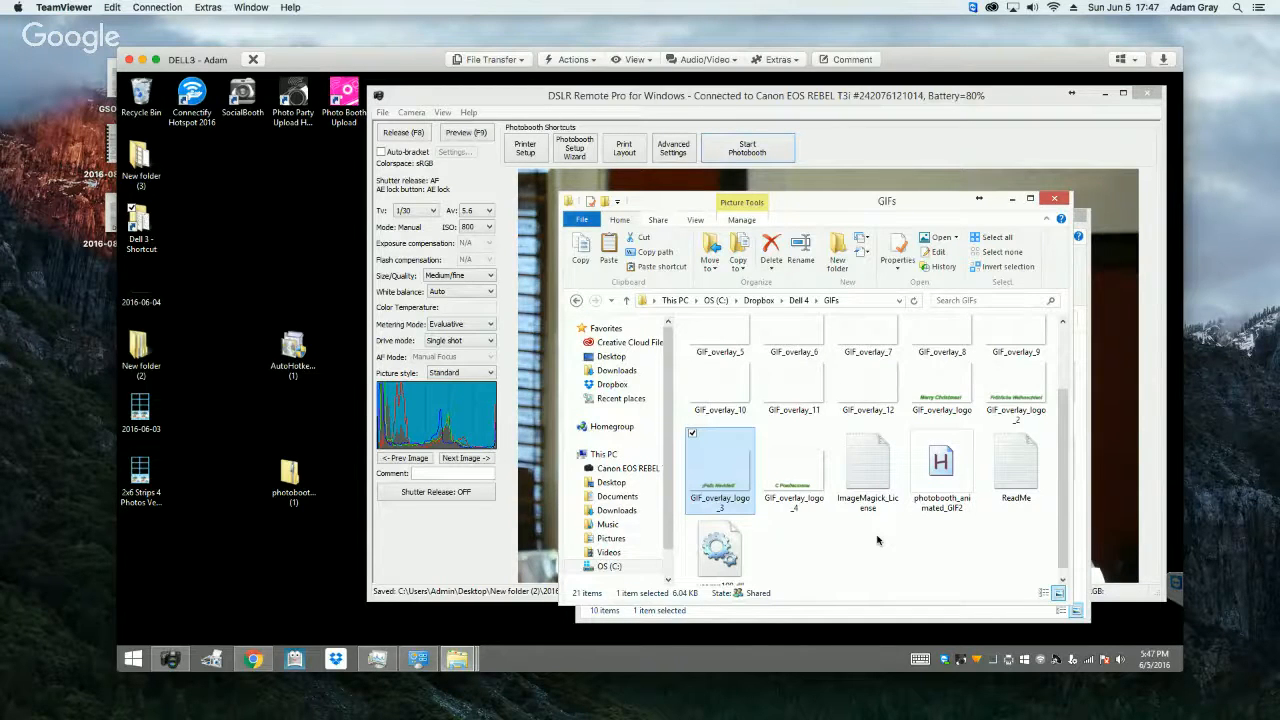
left_click(941, 388)
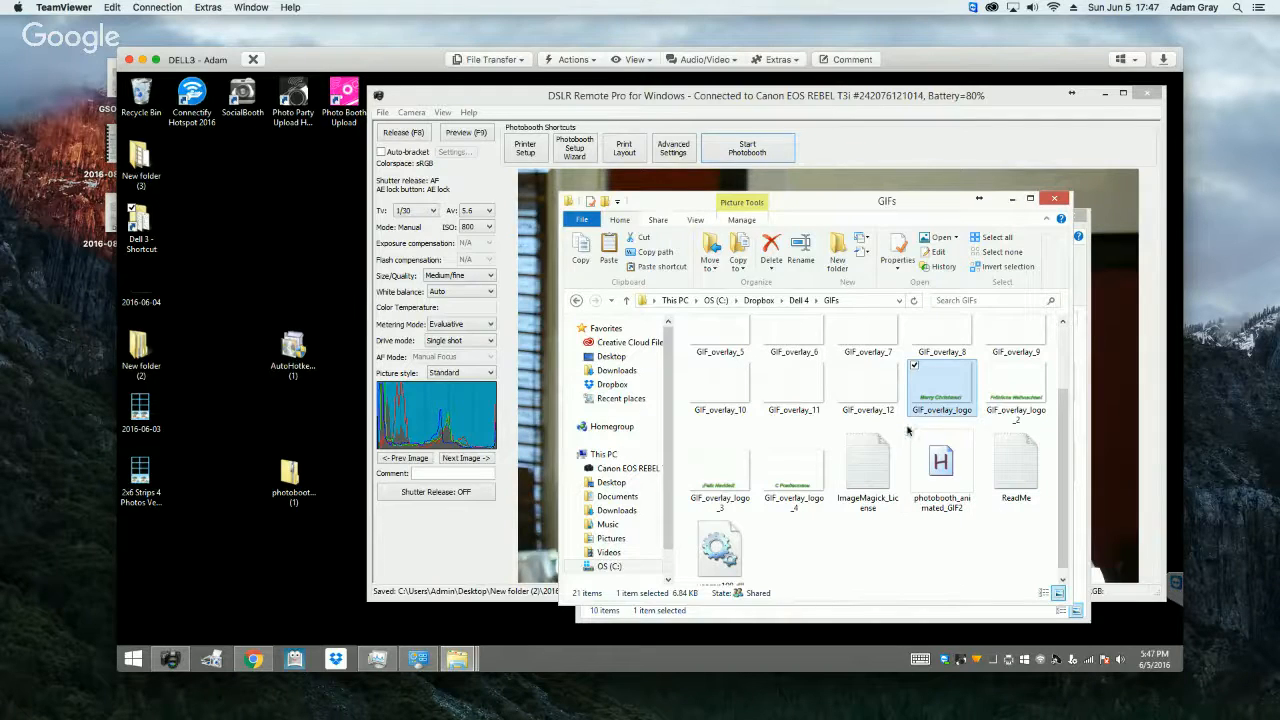
left_click(1011, 200)
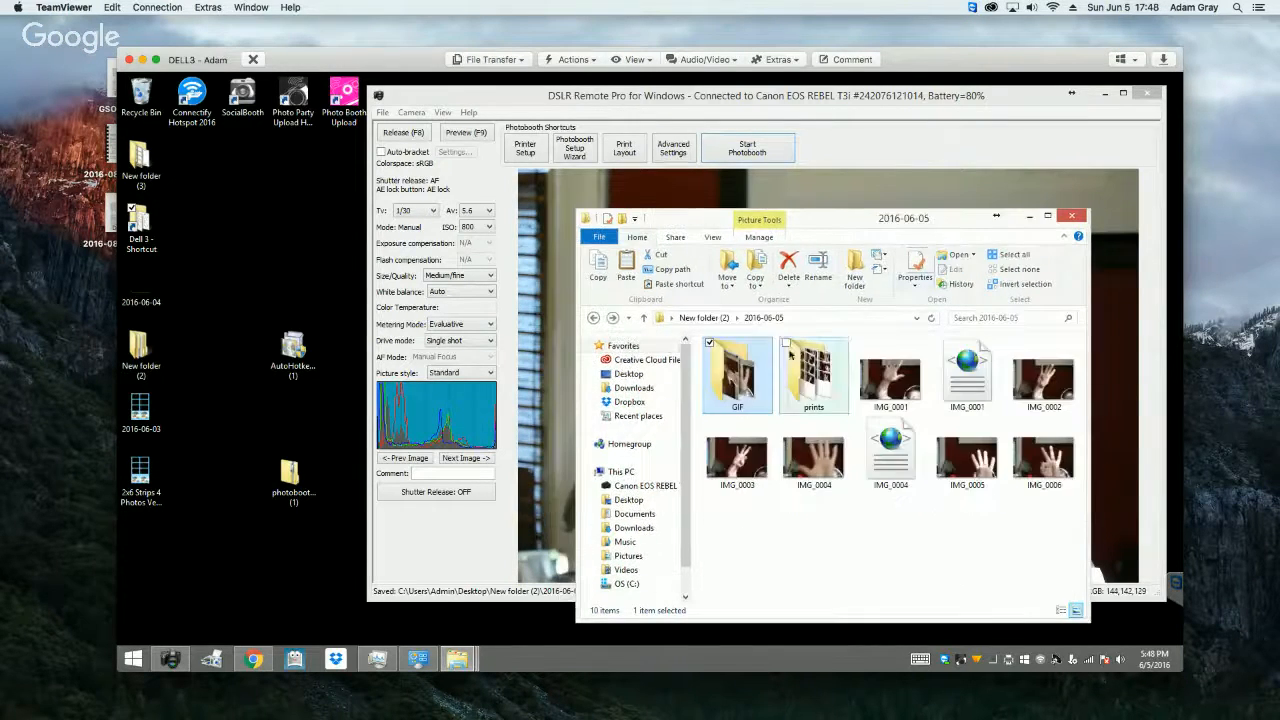
Step: Reopen the GIF folder inside 2016-06-05, check the open options for IMG_0004, and close the folder window
double_click(743, 378)
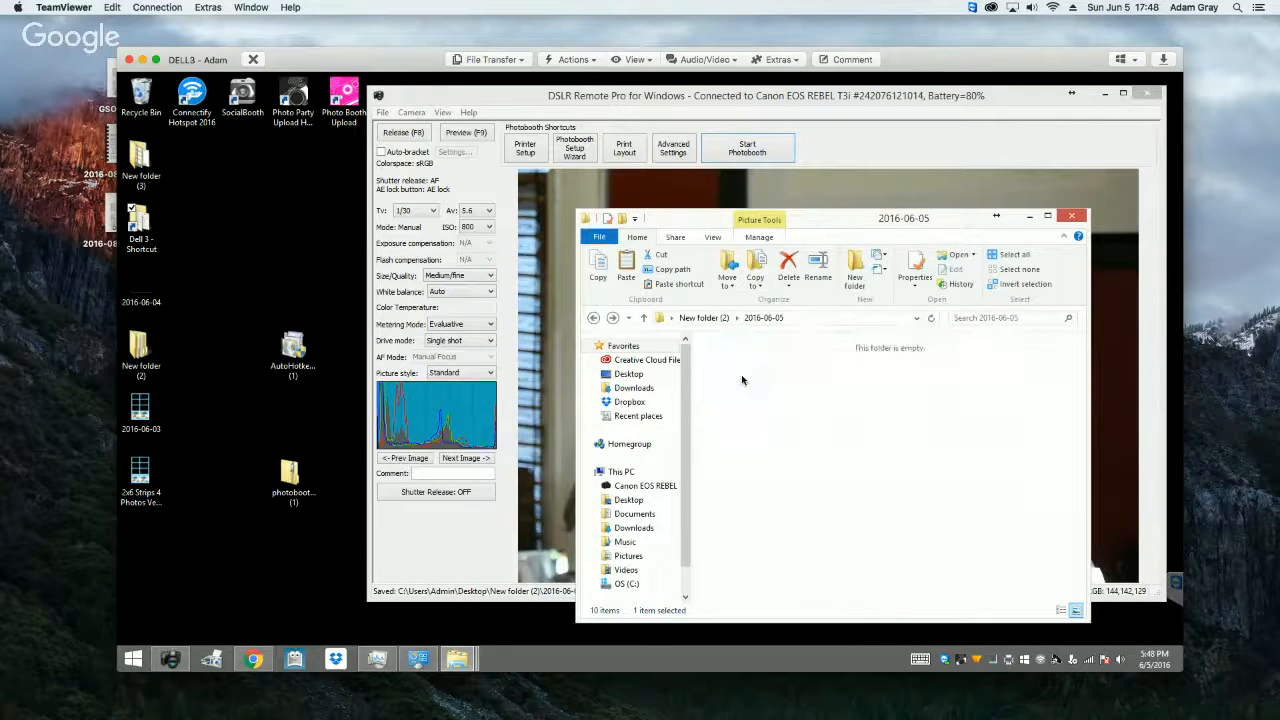
left_click(816, 386)
right_click(816, 388)
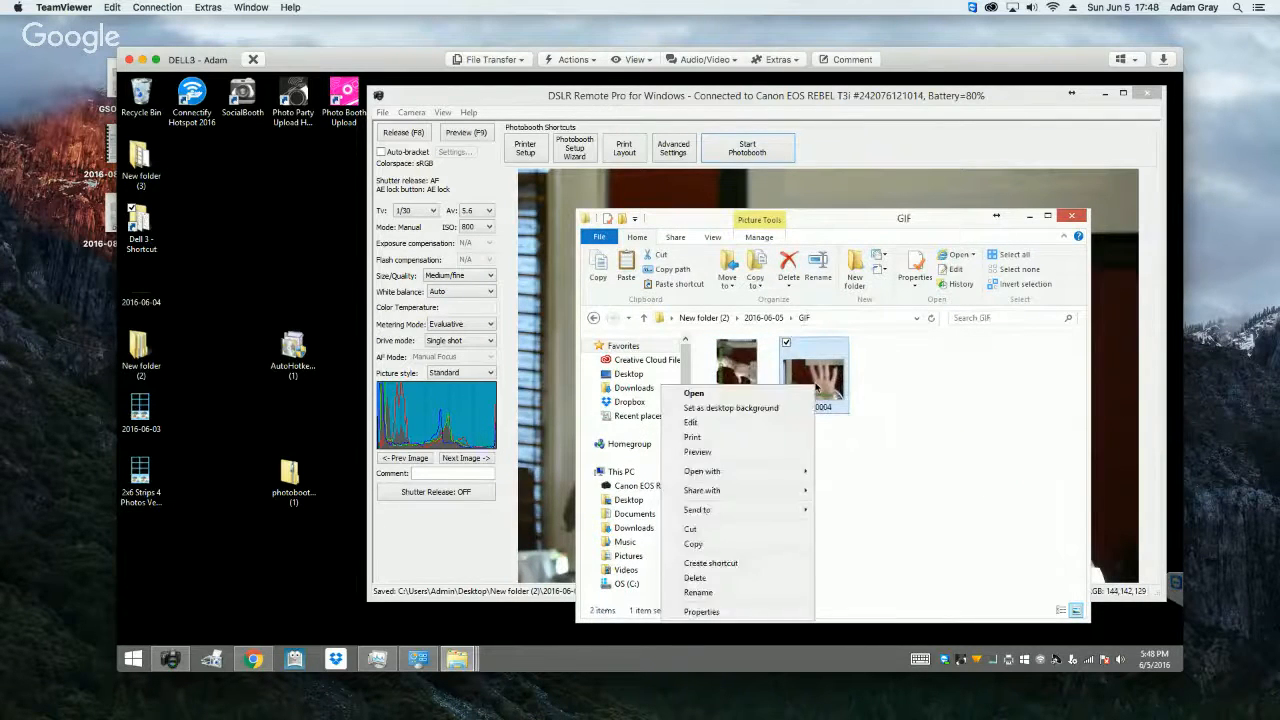
left_click(895, 513)
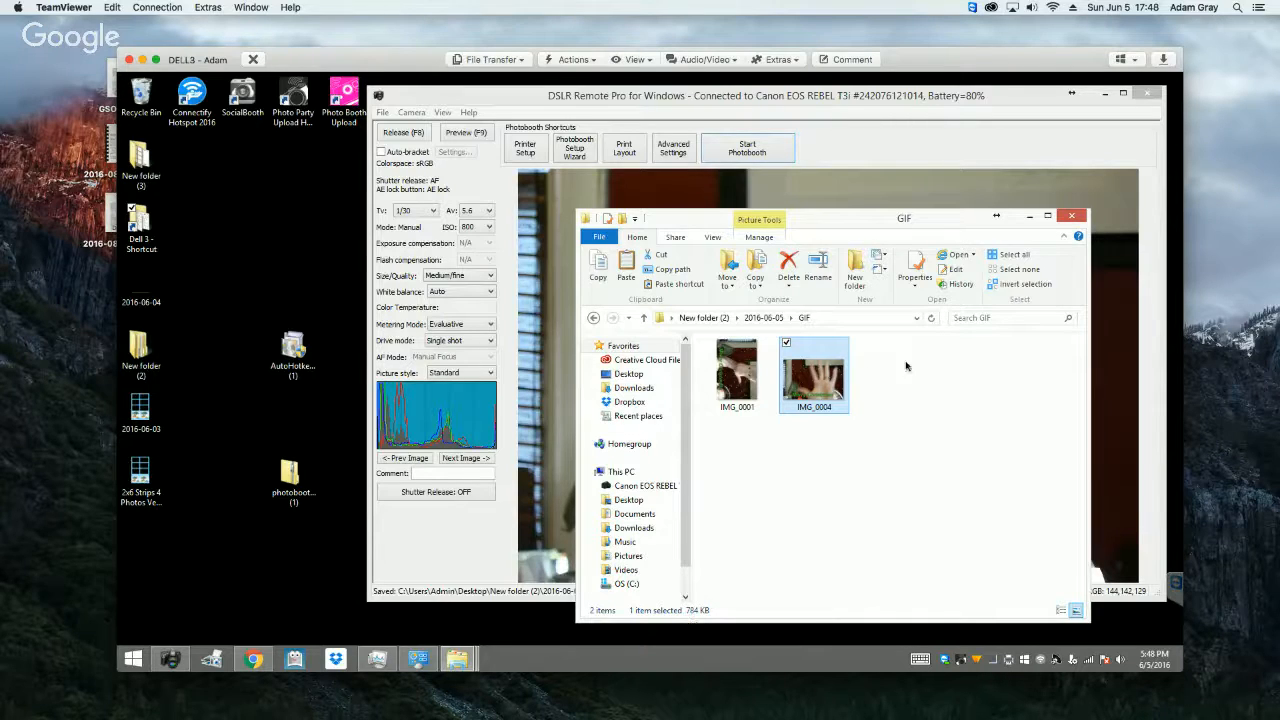
left_click(1071, 217)
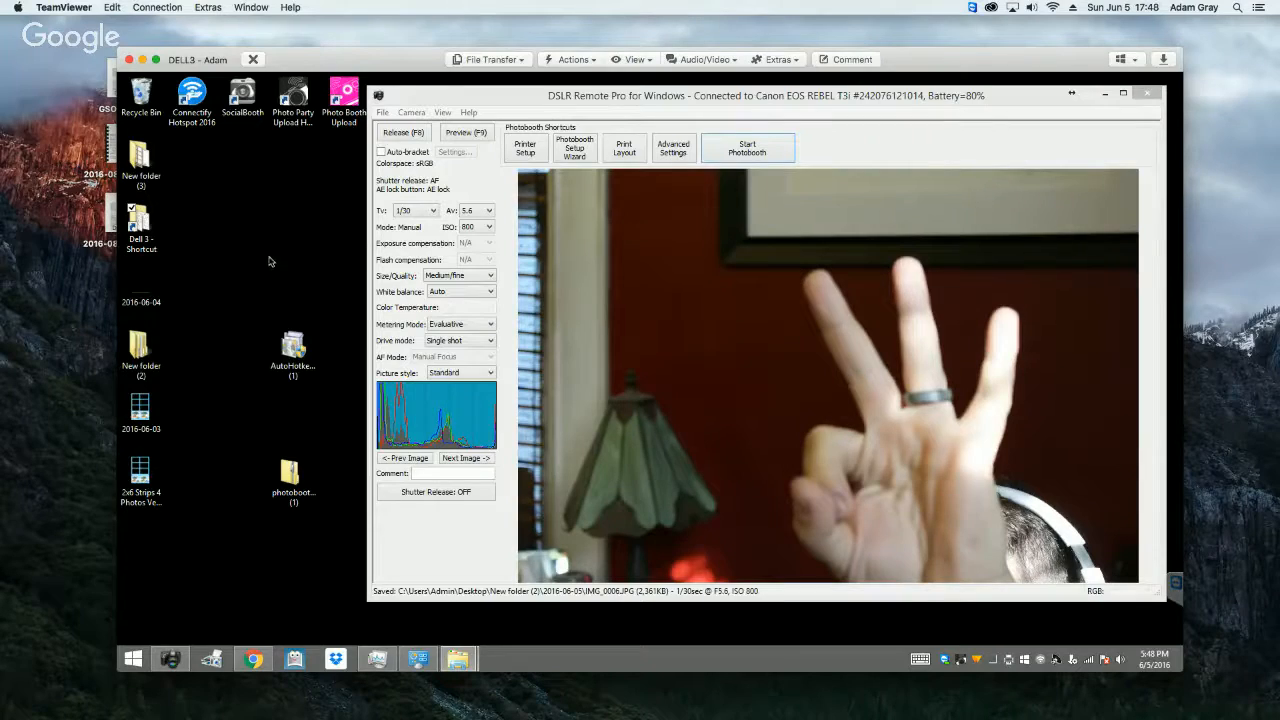
mouse_move(447, 103)
left_mouse_down()
mouse_move(537, 217)
mouse_move(623, 537)
mouse_move(480, 345)
mouse_move(440, 112)
left_mouse_up()
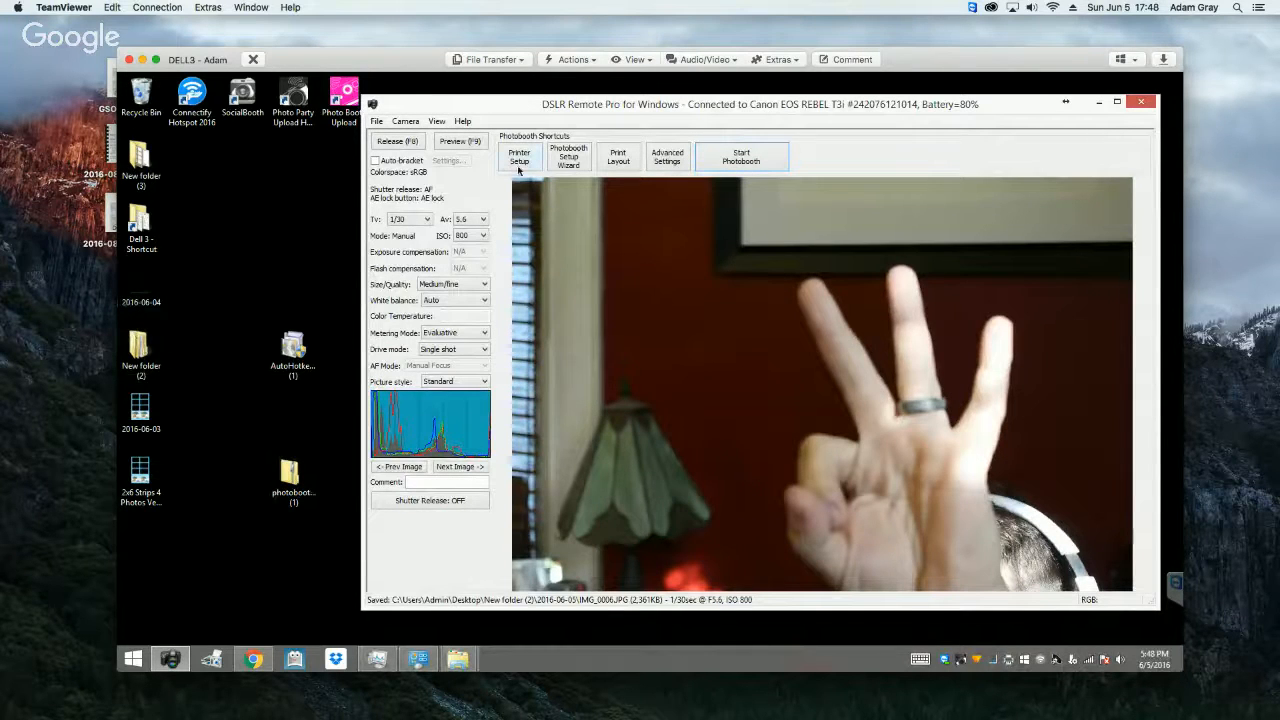
left_click_drag(522, 107, 447, 105)
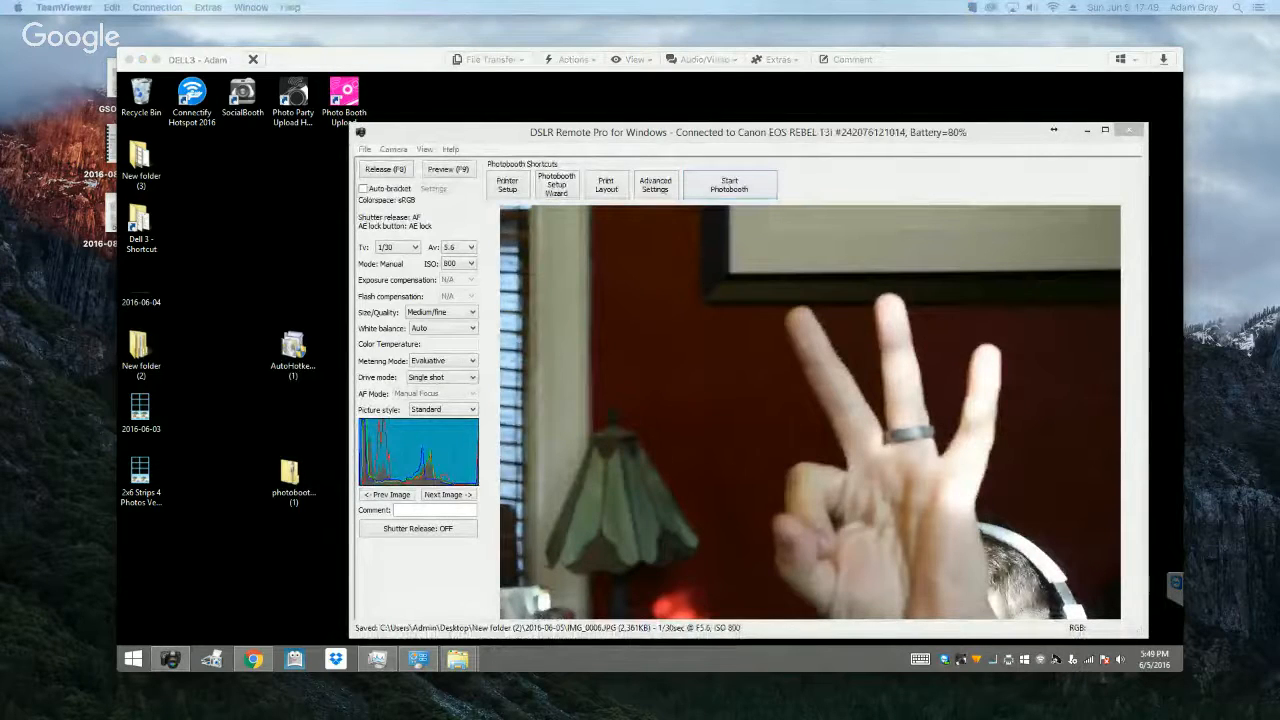
left_click(207, 296)
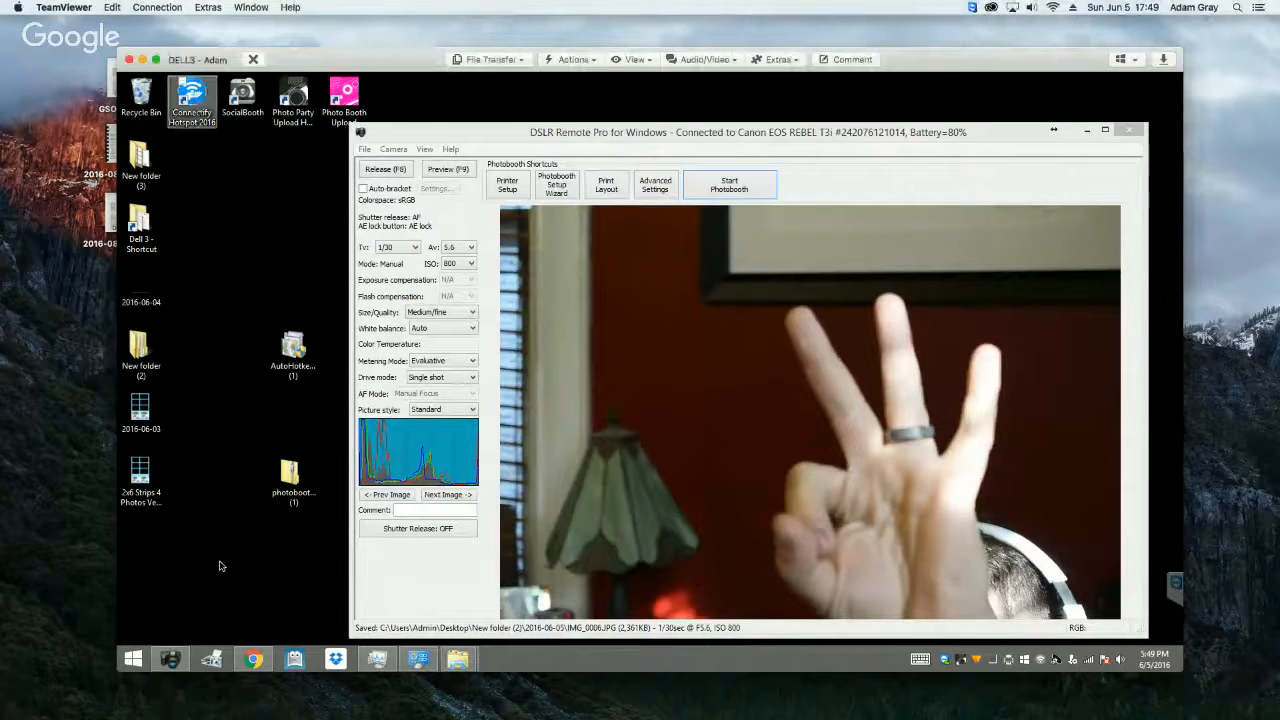
Step: Switch to Chrome, show its downloads list, and open the downloaded wedding zip archive
left_click(251, 661)
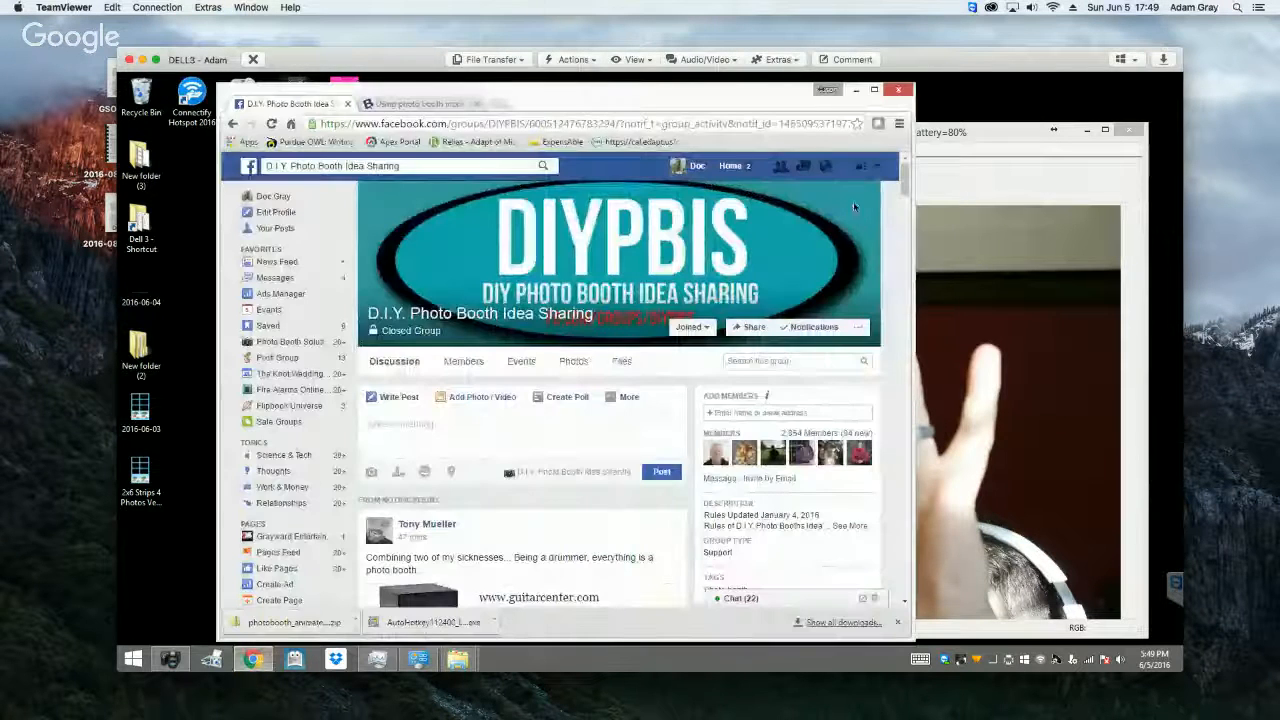
left_click(898, 125)
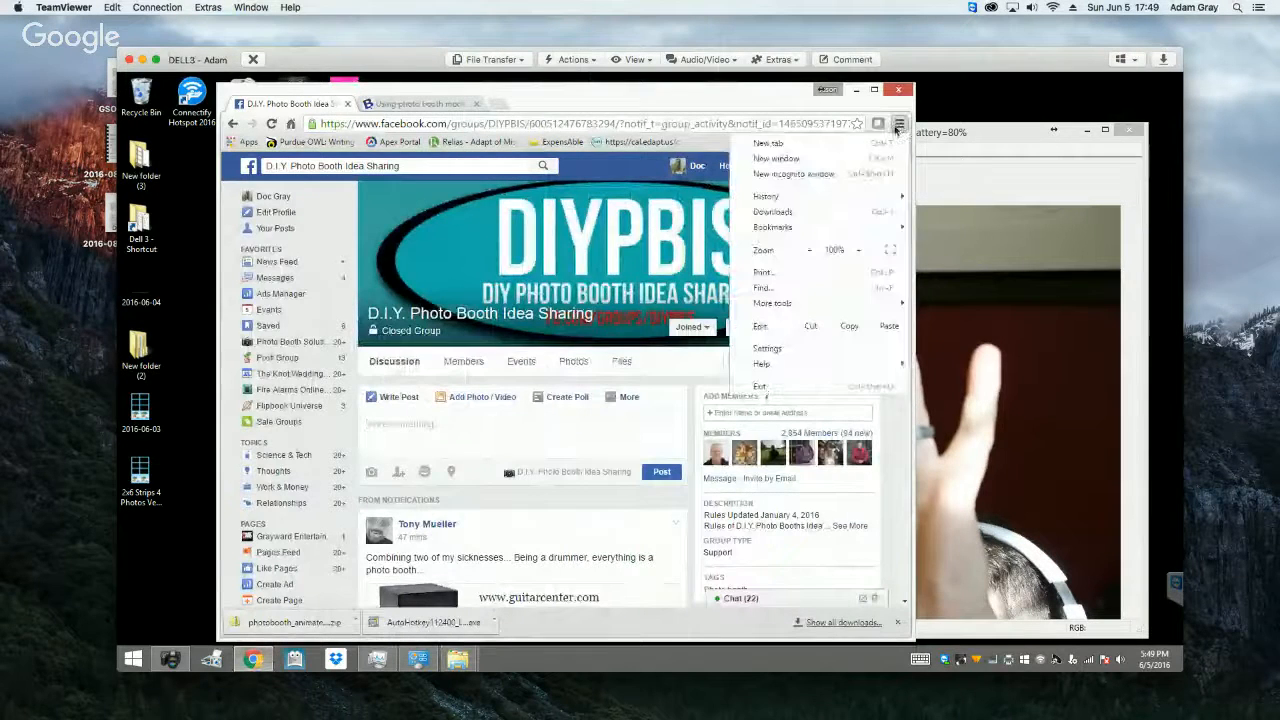
left_click(816, 211)
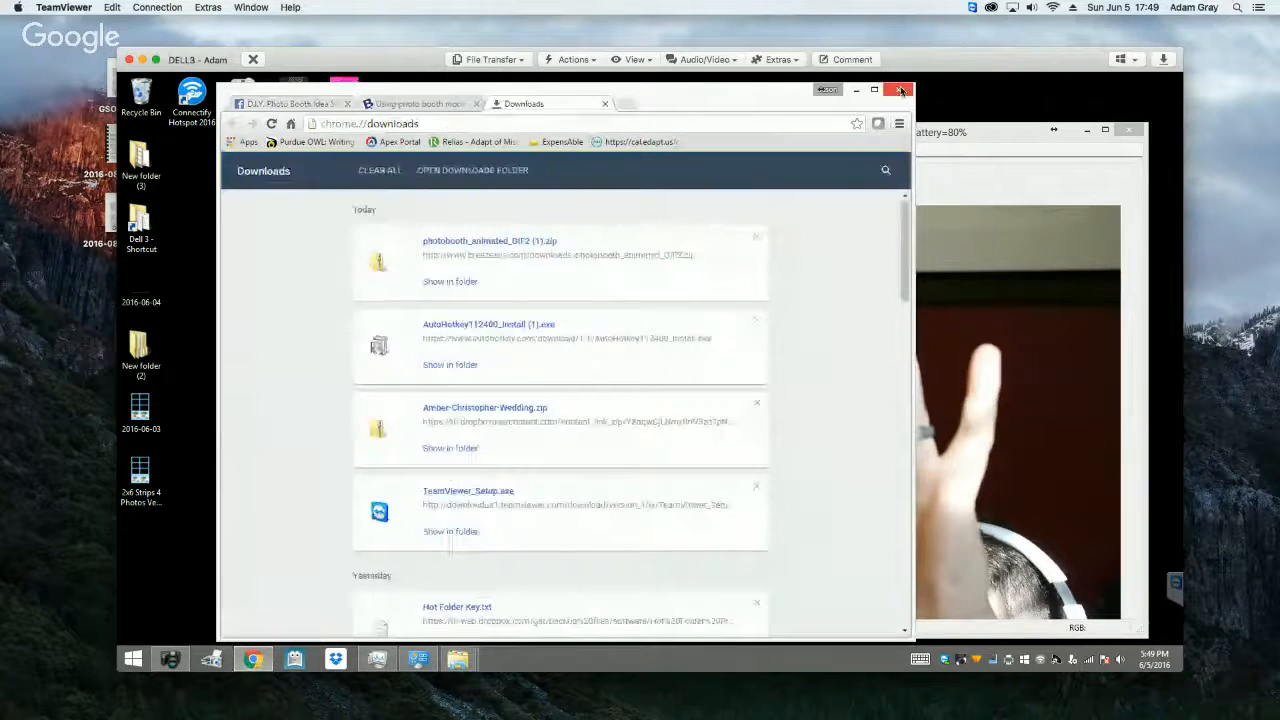
left_click(529, 408)
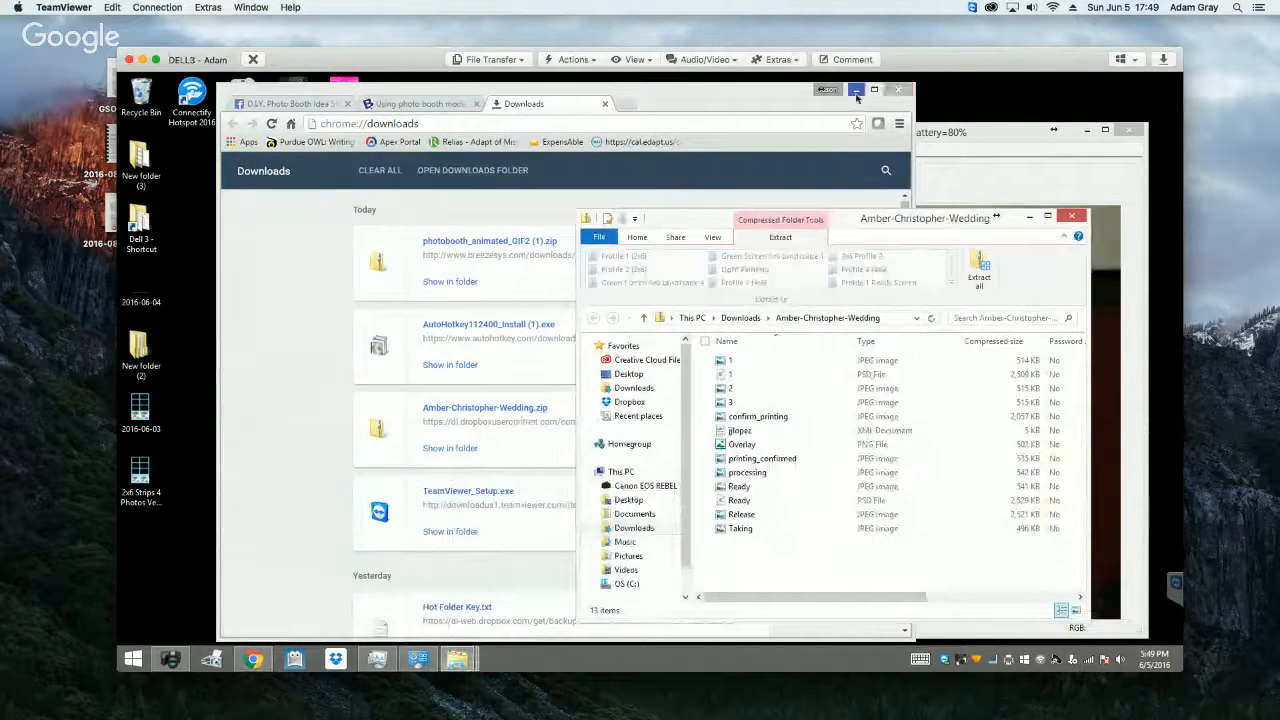
Step: Dismiss the Chrome window and create a folder named Test on the desktop
left_click(898, 89)
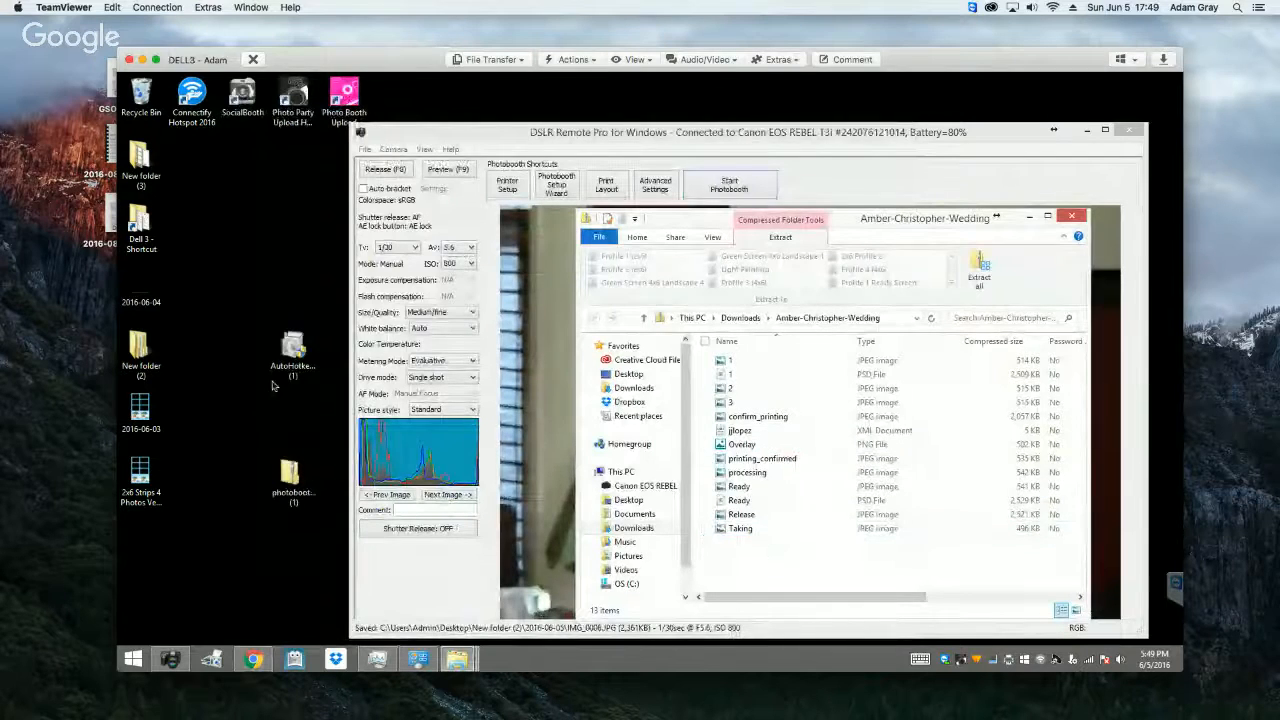
right_click(215, 247)
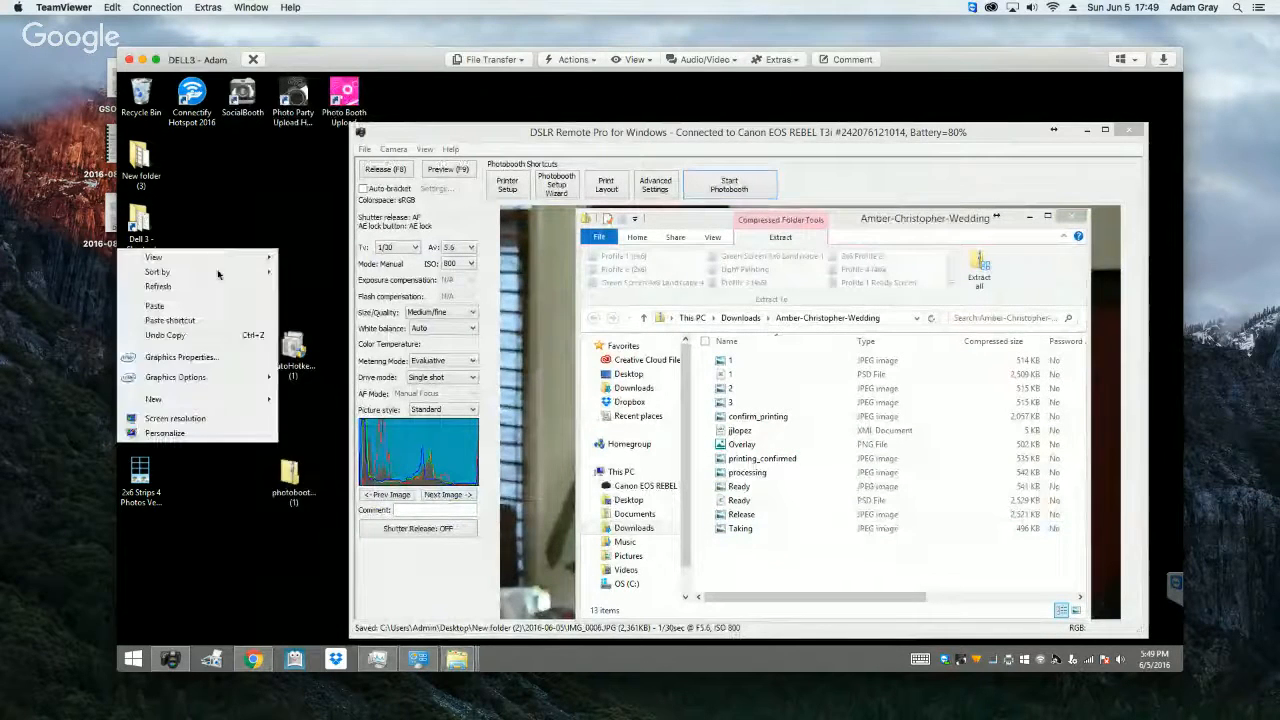
mouse_move(223, 405)
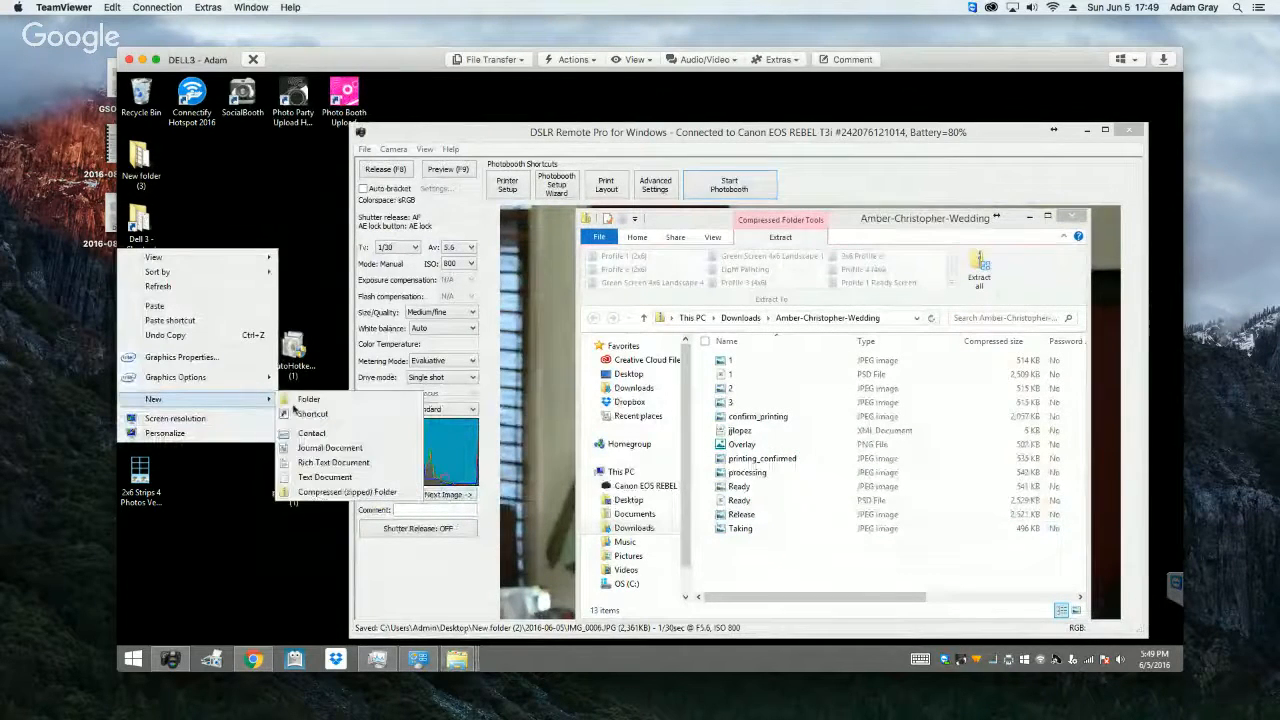
left_click(300, 405)
type("Test")
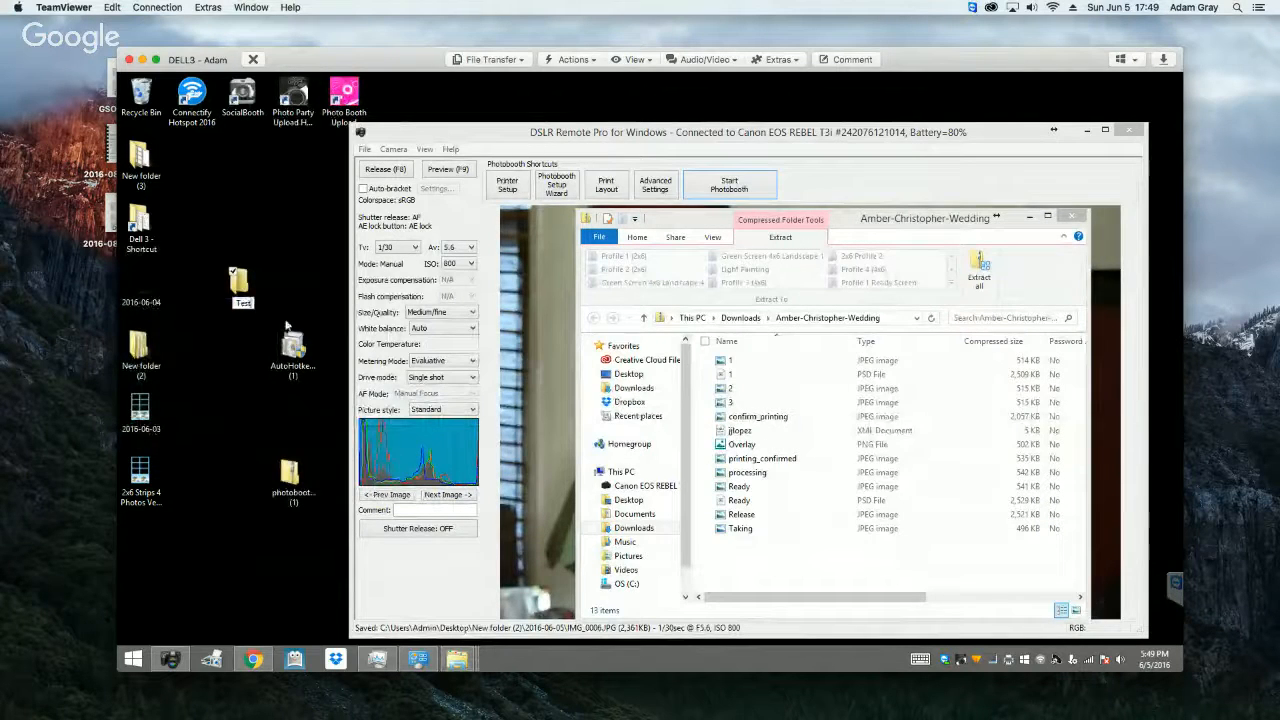
key("Return")
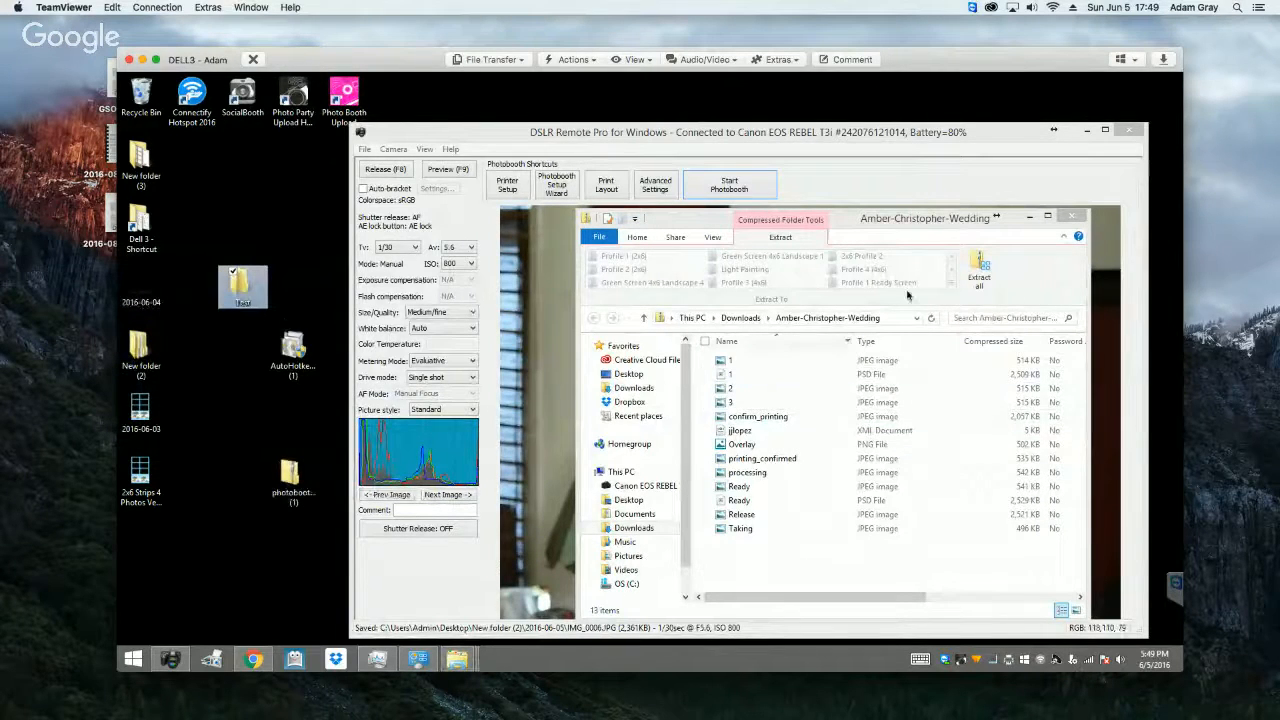
Step: Extract all files from the wedding zip archive into the desktop's Test folder, and close both folder windows
left_click(980, 281)
left_click(980, 268)
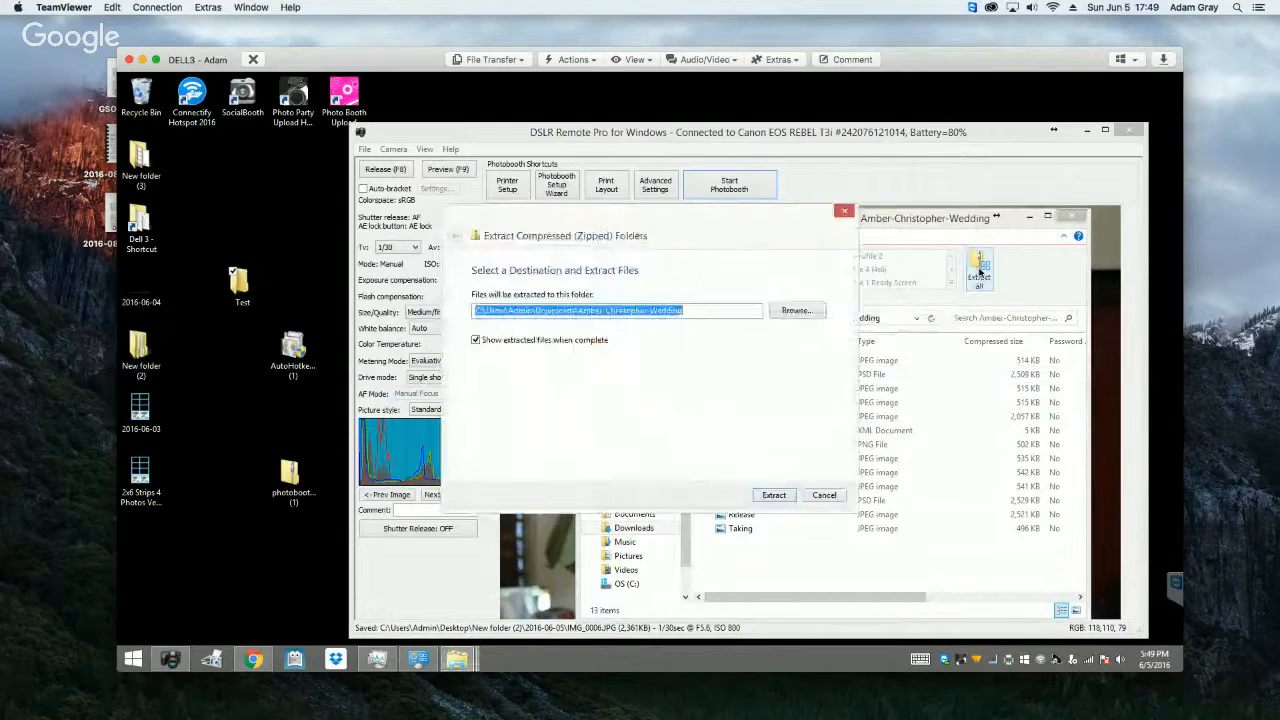
left_click(796, 310)
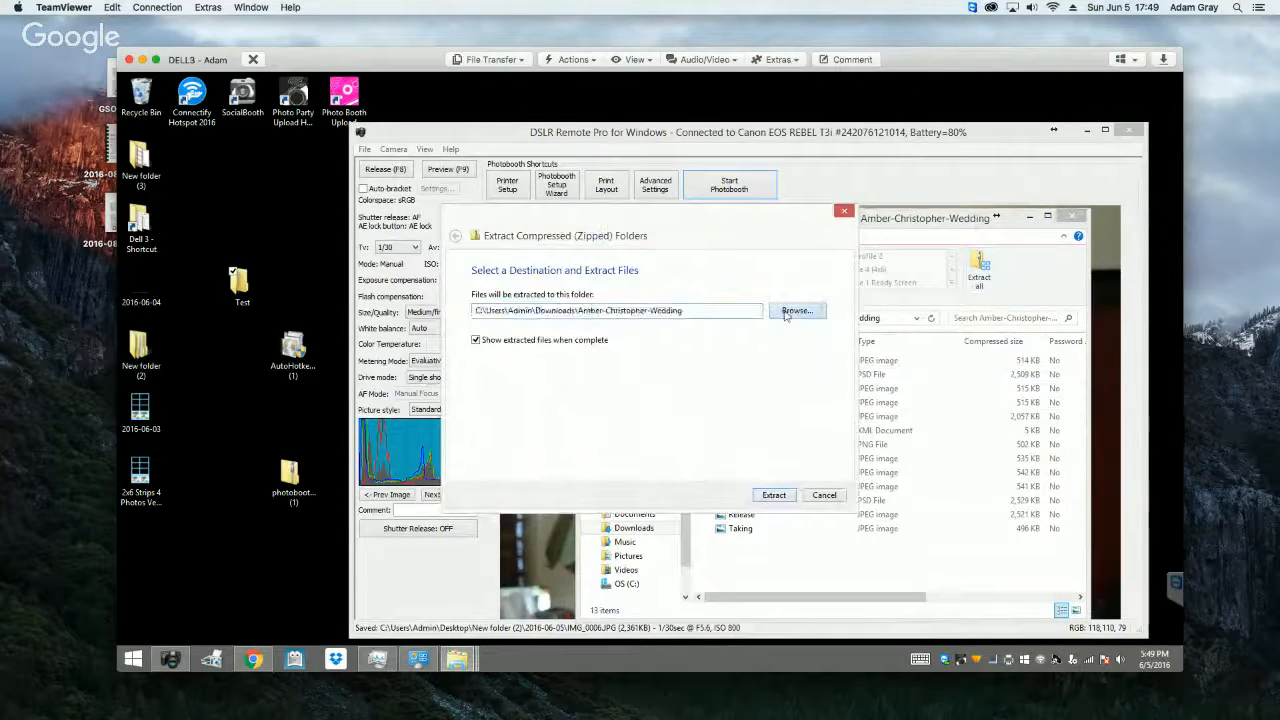
scroll(737, 385, "down", 2)
scroll(737, 385, "down", 1)
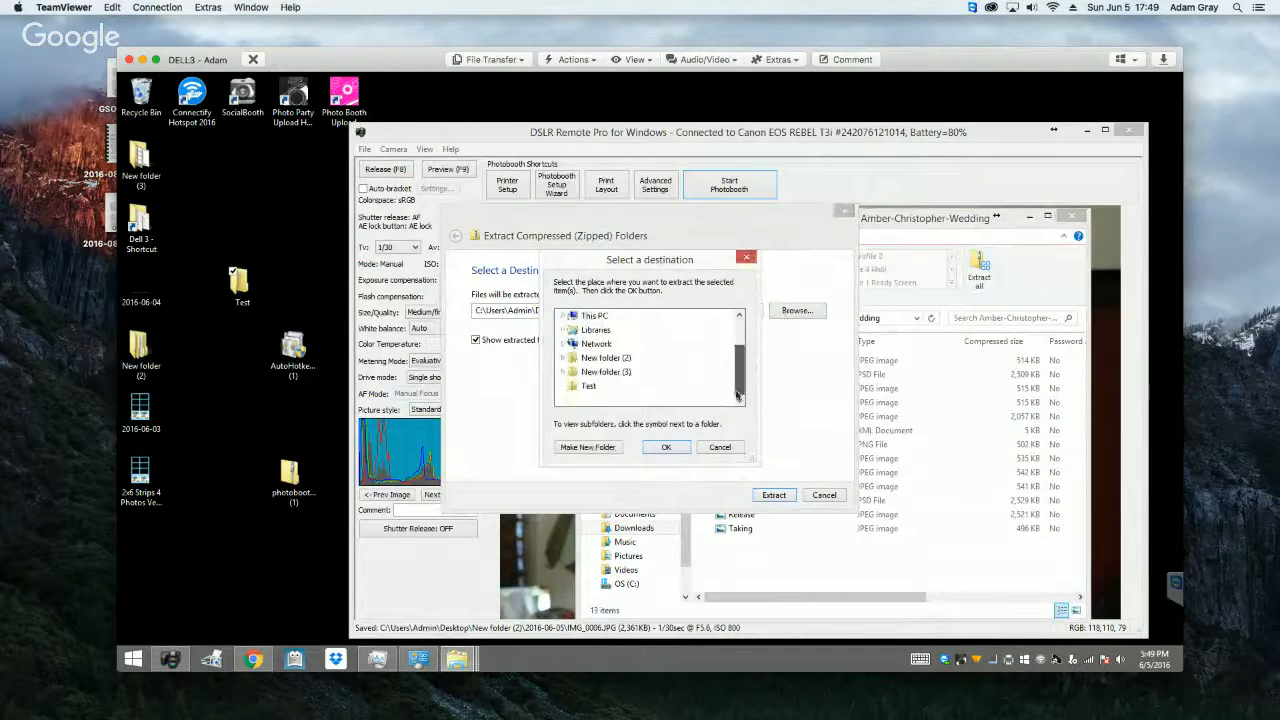
left_click(588, 385)
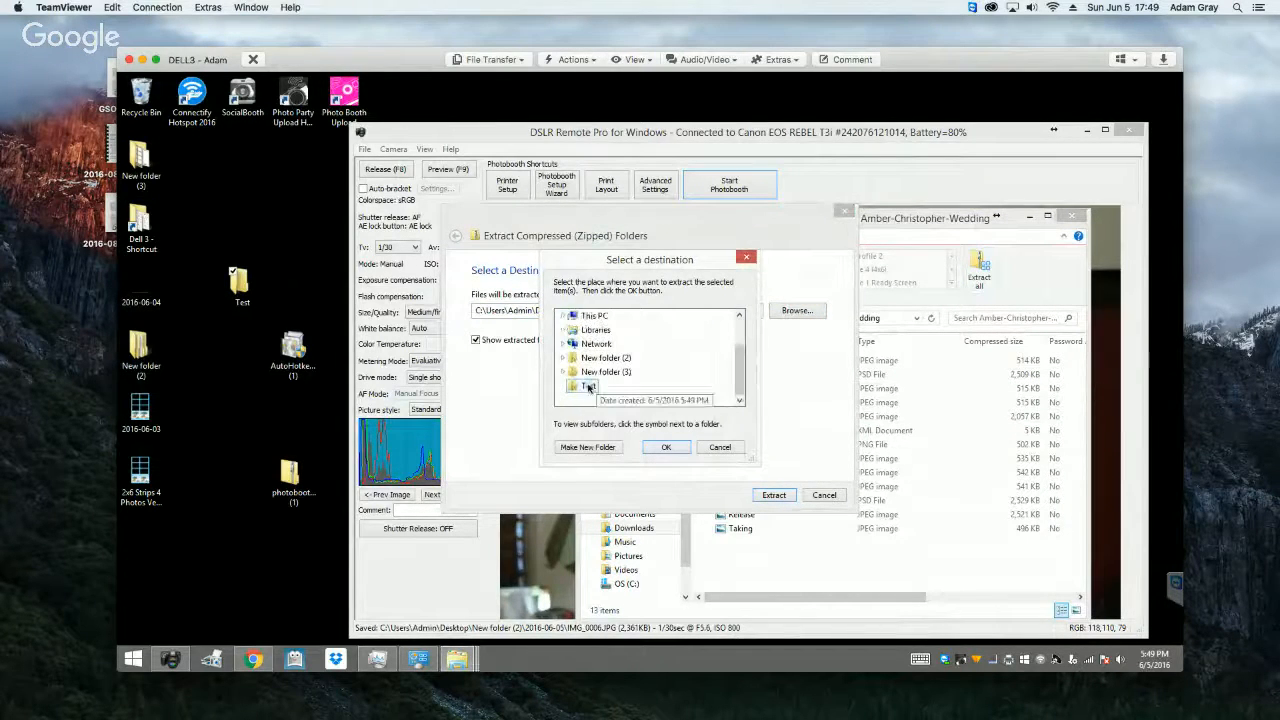
left_click(662, 447)
left_click(772, 496)
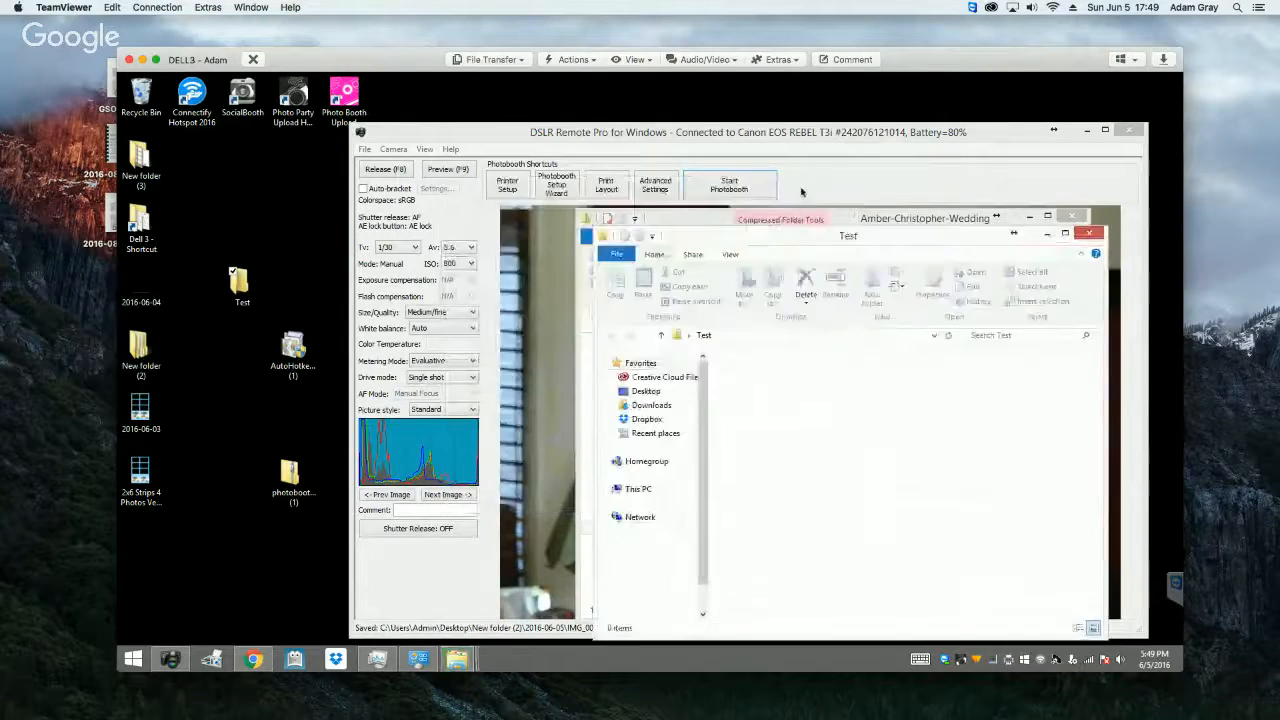
left_click(1088, 234)
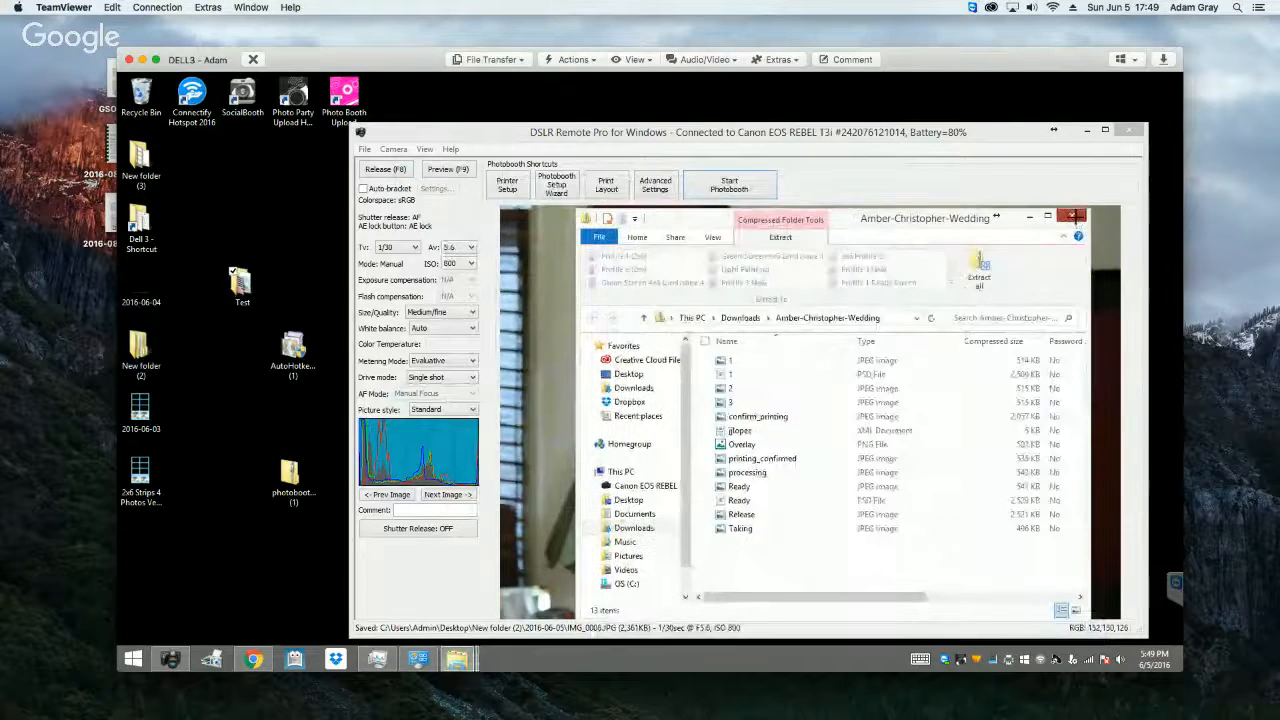
left_click(1073, 216)
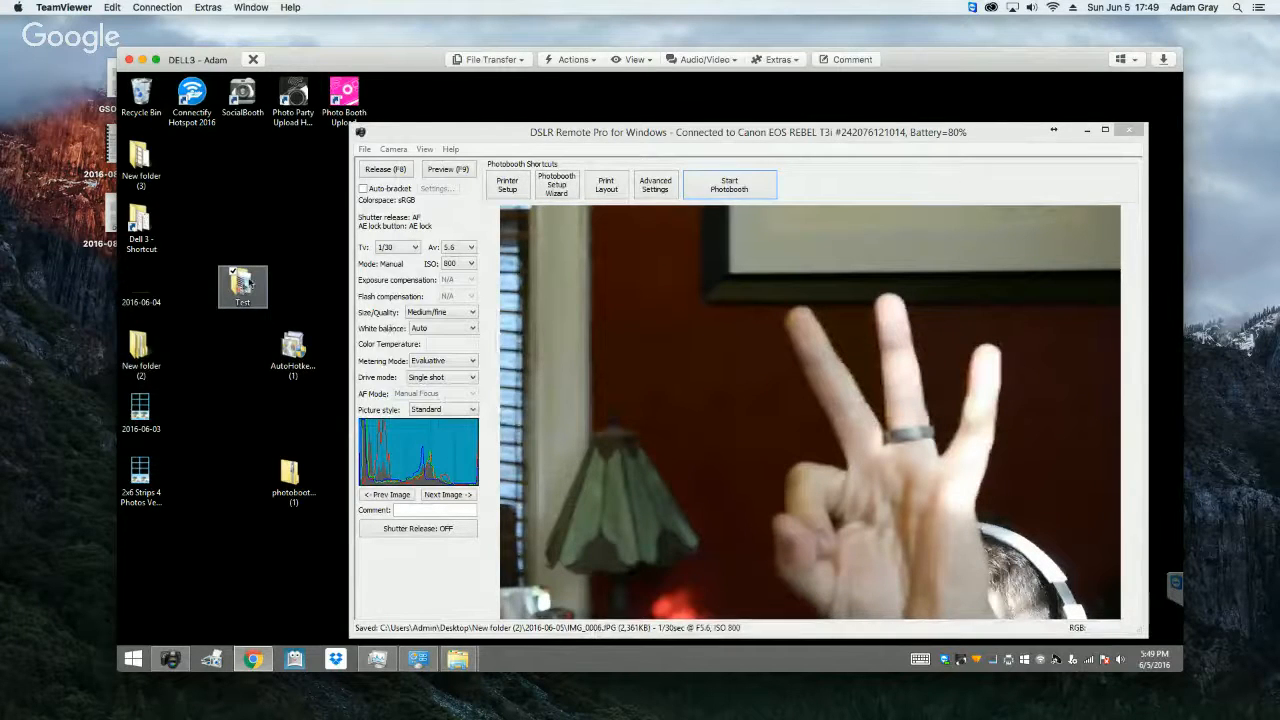
Step: Open the Test folder from the desktop to examine its template images, and minimize DSLR Remote Pro behind it
double_click(249, 302)
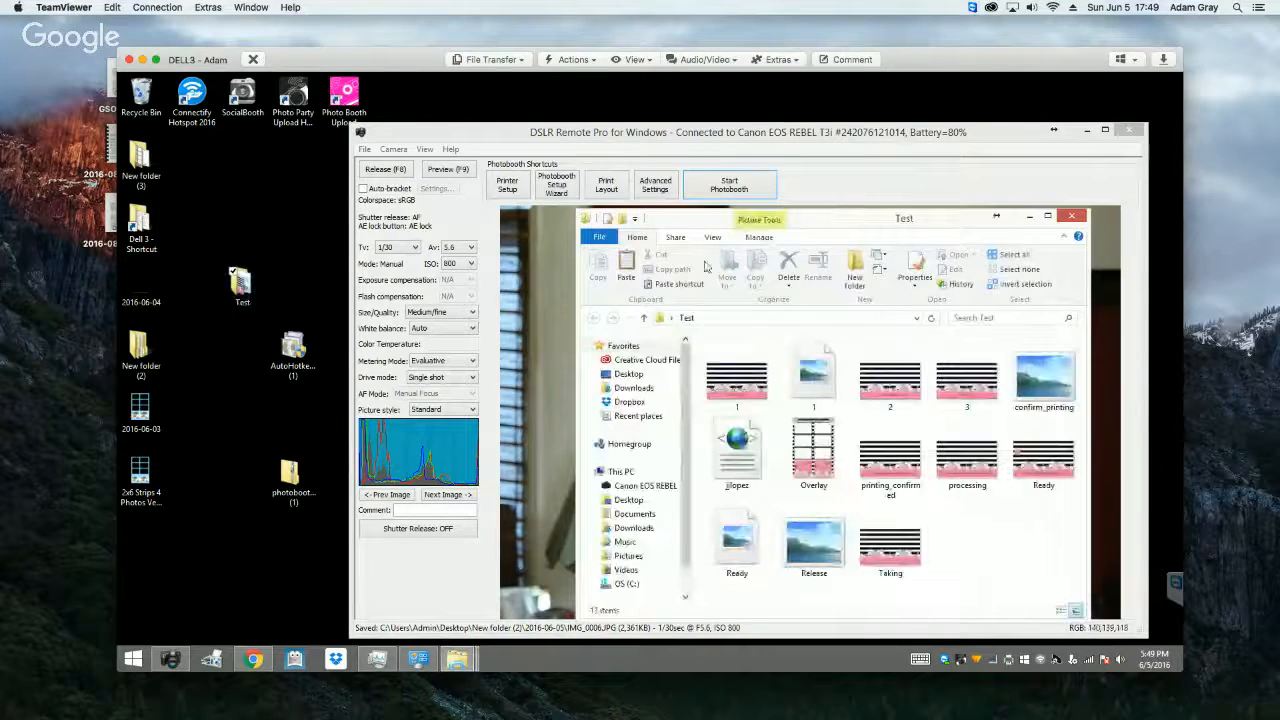
left_click_drag(679, 222, 297, 148)
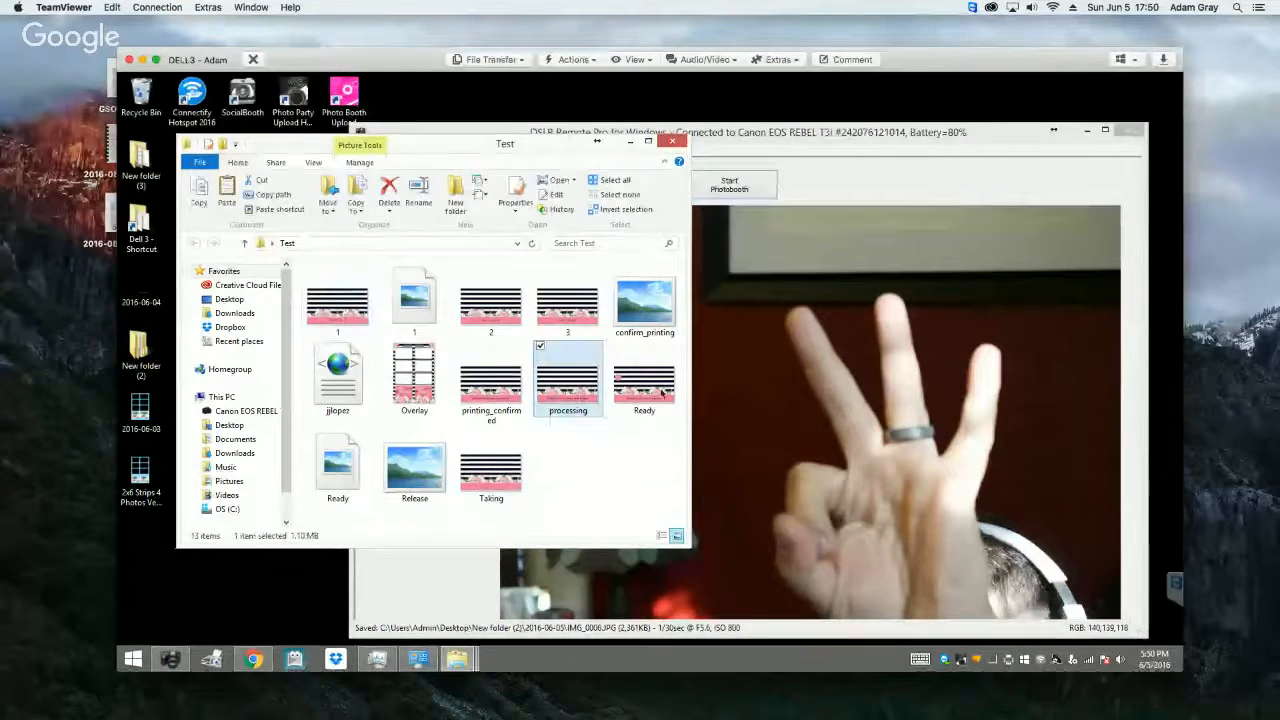
left_click(491, 472)
left_click(422, 570)
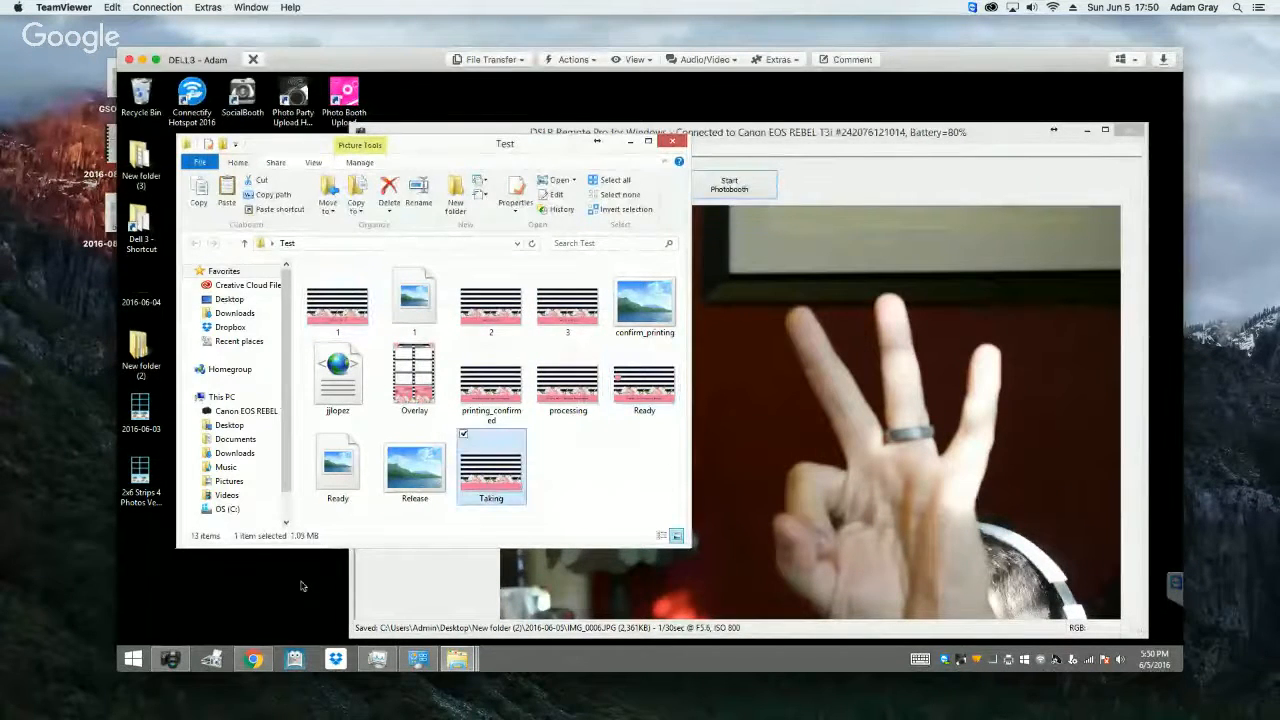
left_click(1085, 135)
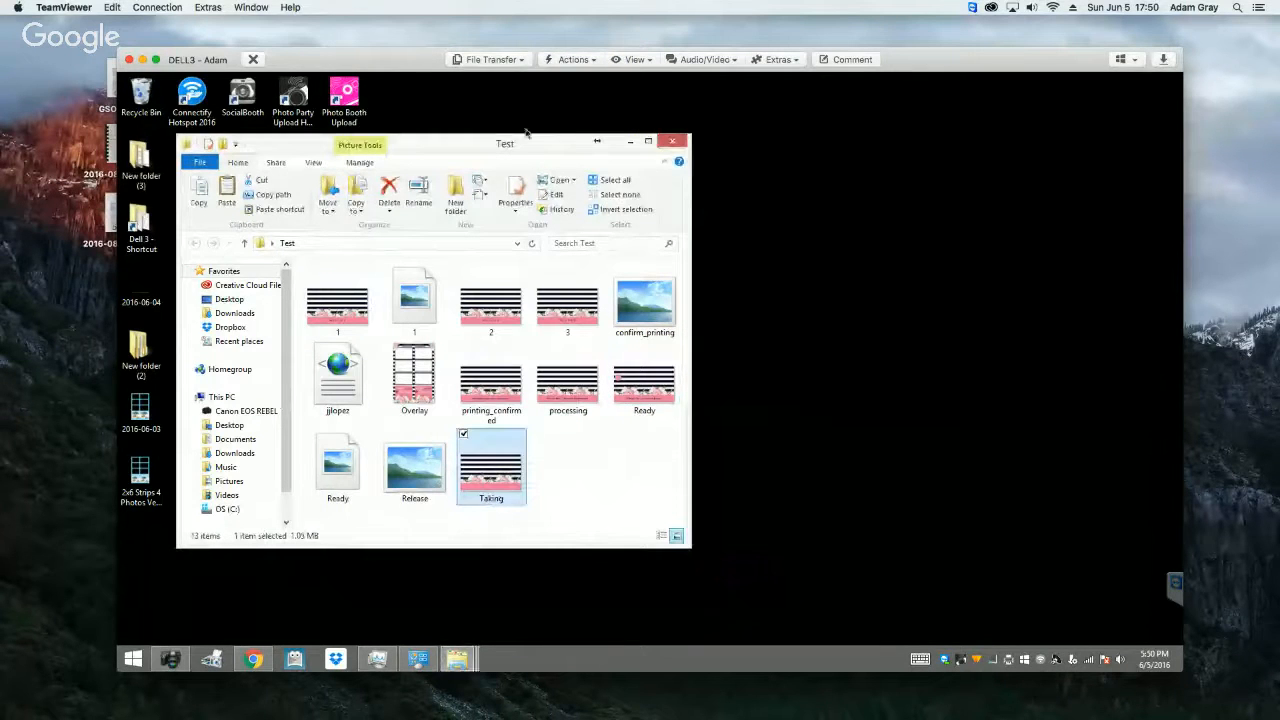
left_click_drag(538, 148, 796, 148)
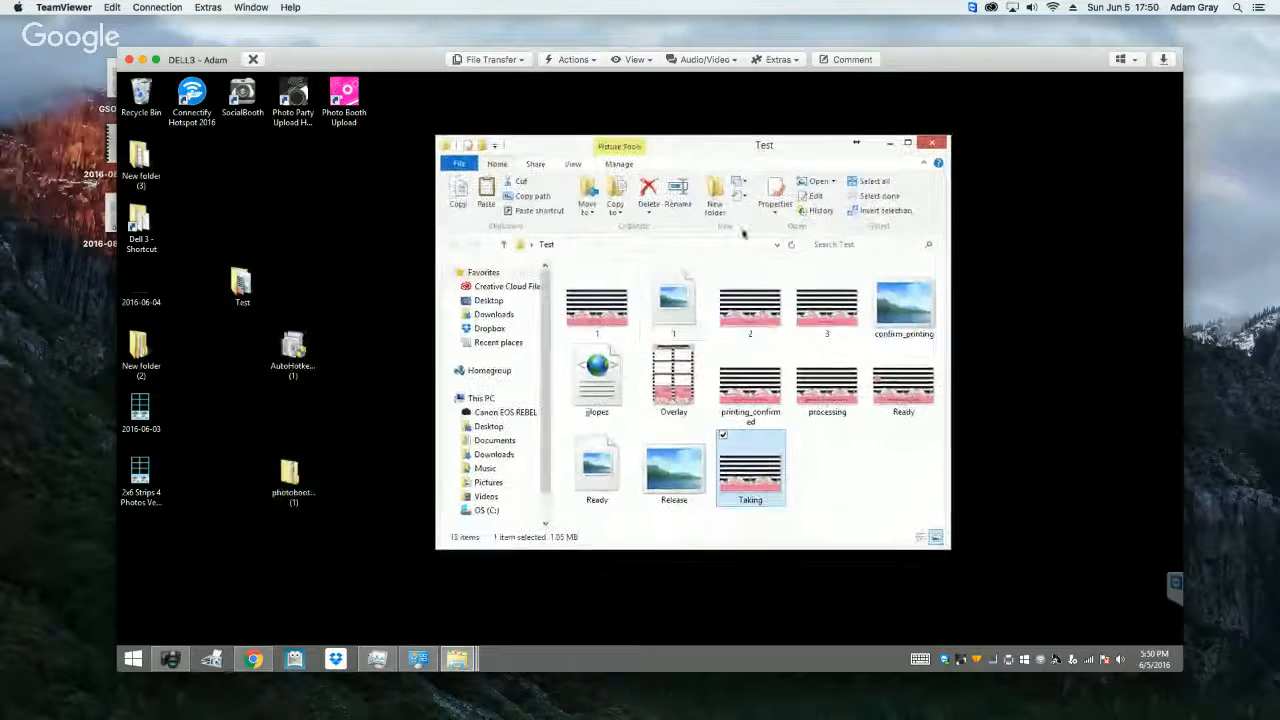
Step: View JPEG image 1 from the Test folder in Windows Photo Viewer, and close the viewer
right_click(586, 341)
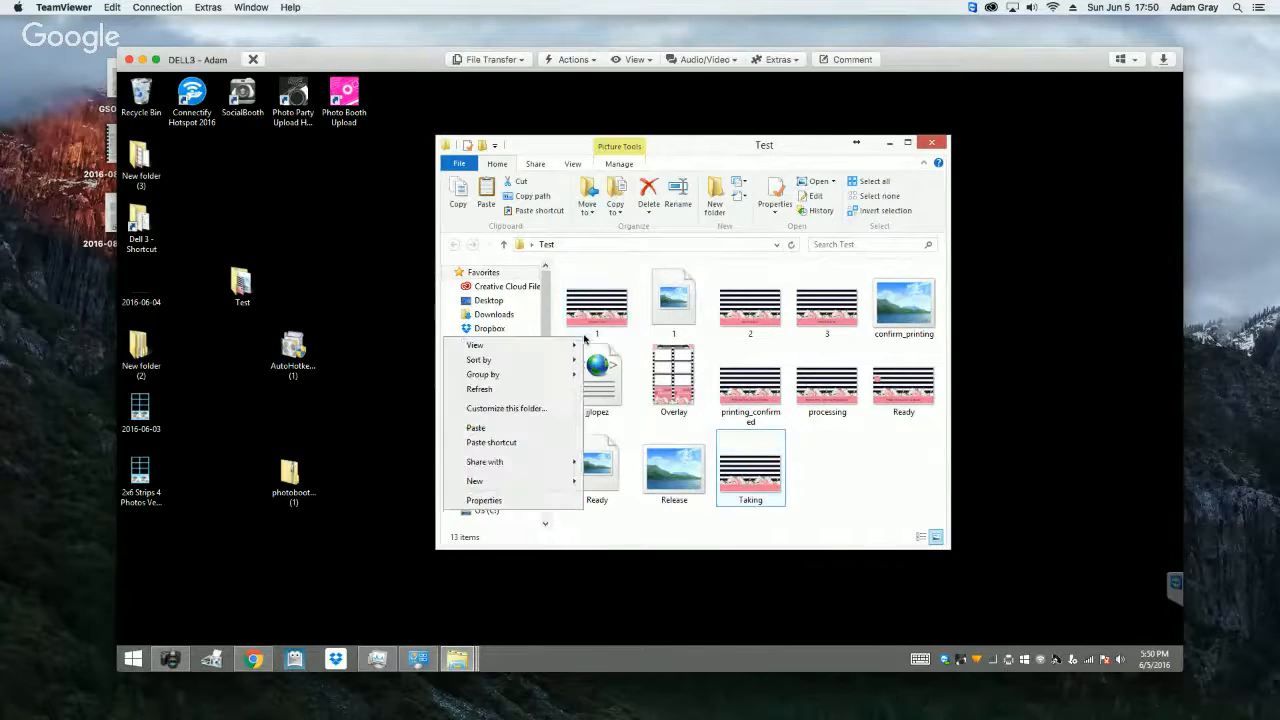
right_click(603, 304)
mouse_move(535, 432)
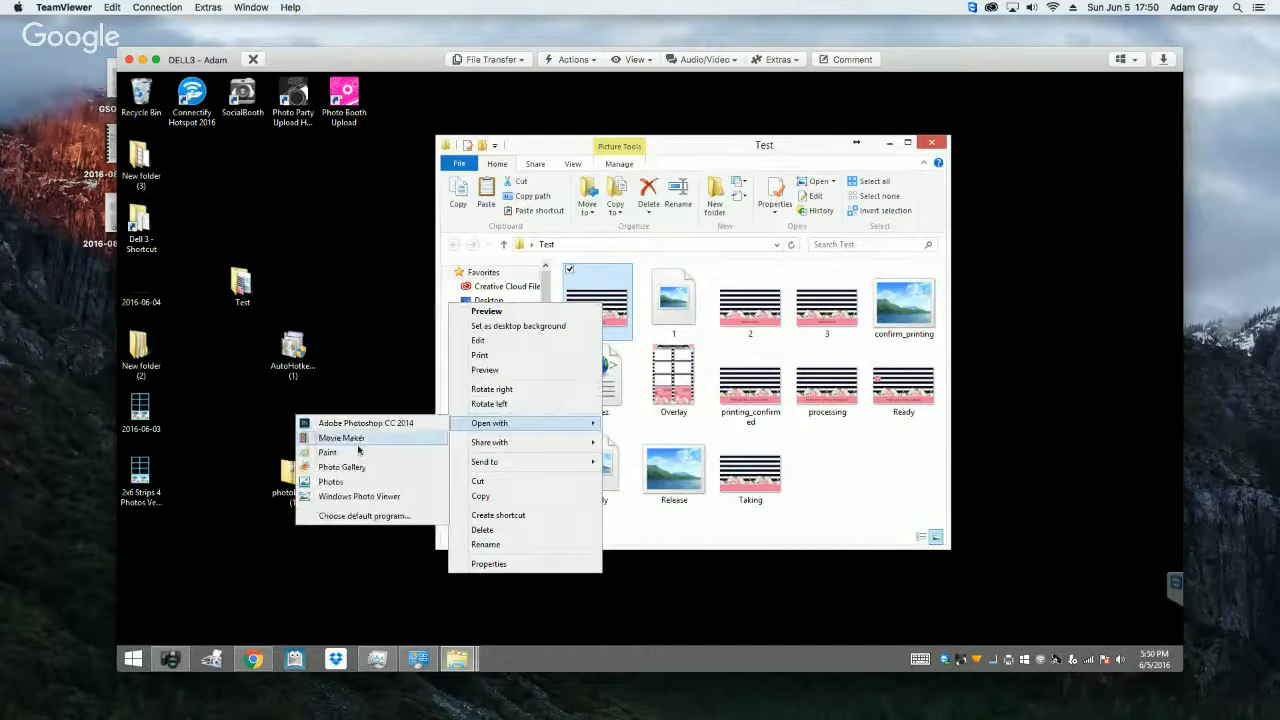
left_click(358, 497)
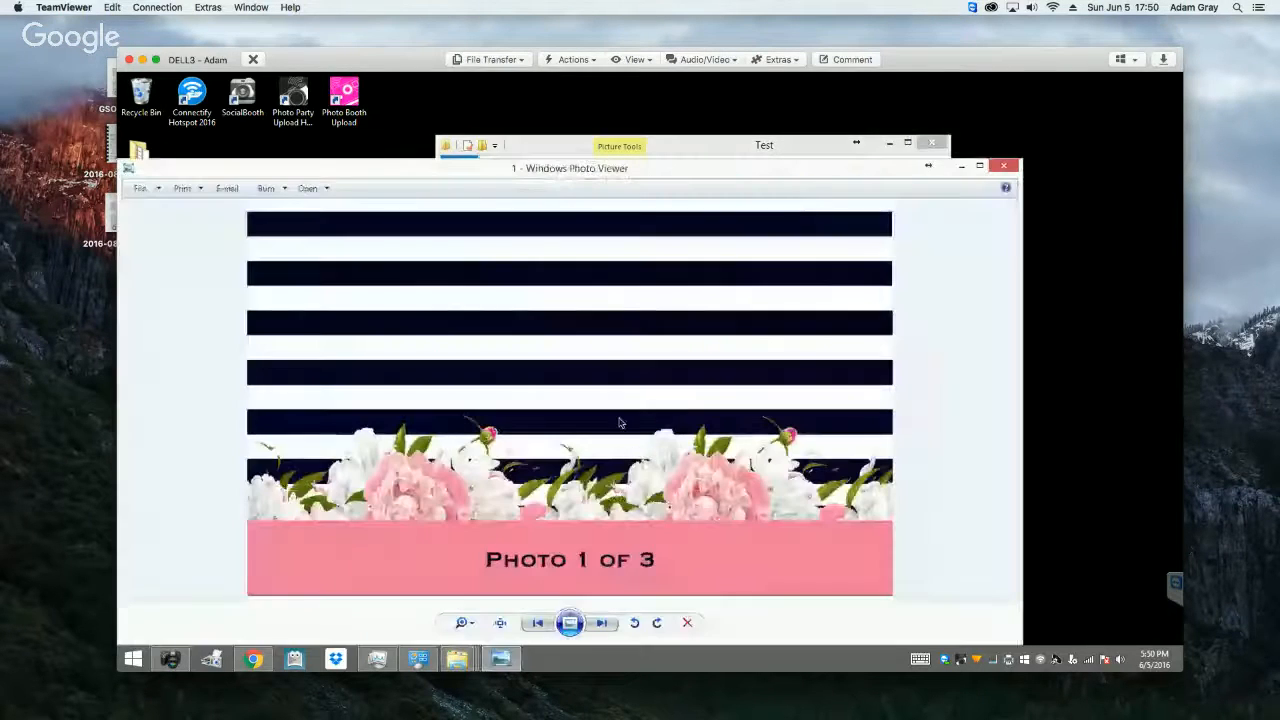
left_click(1005, 167)
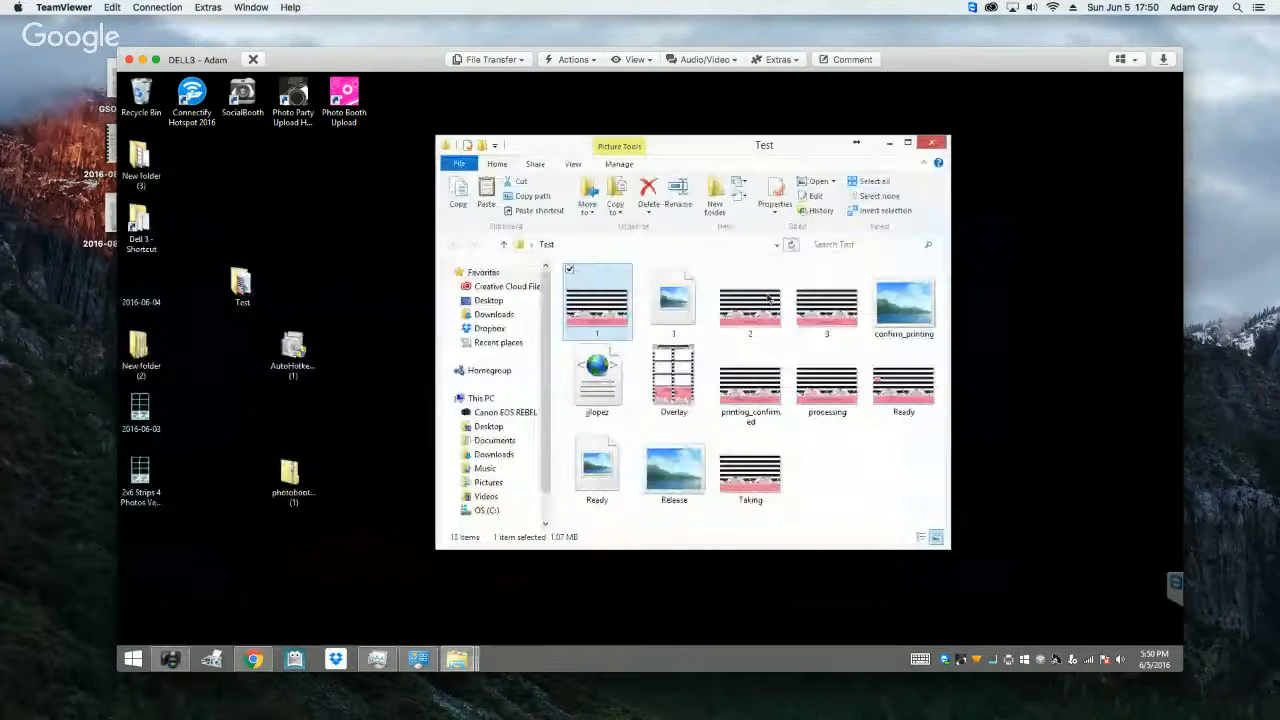
Step: Locate the XML layout file and the Overlay image in the Test folder, and close the folder window
left_click(600, 378)
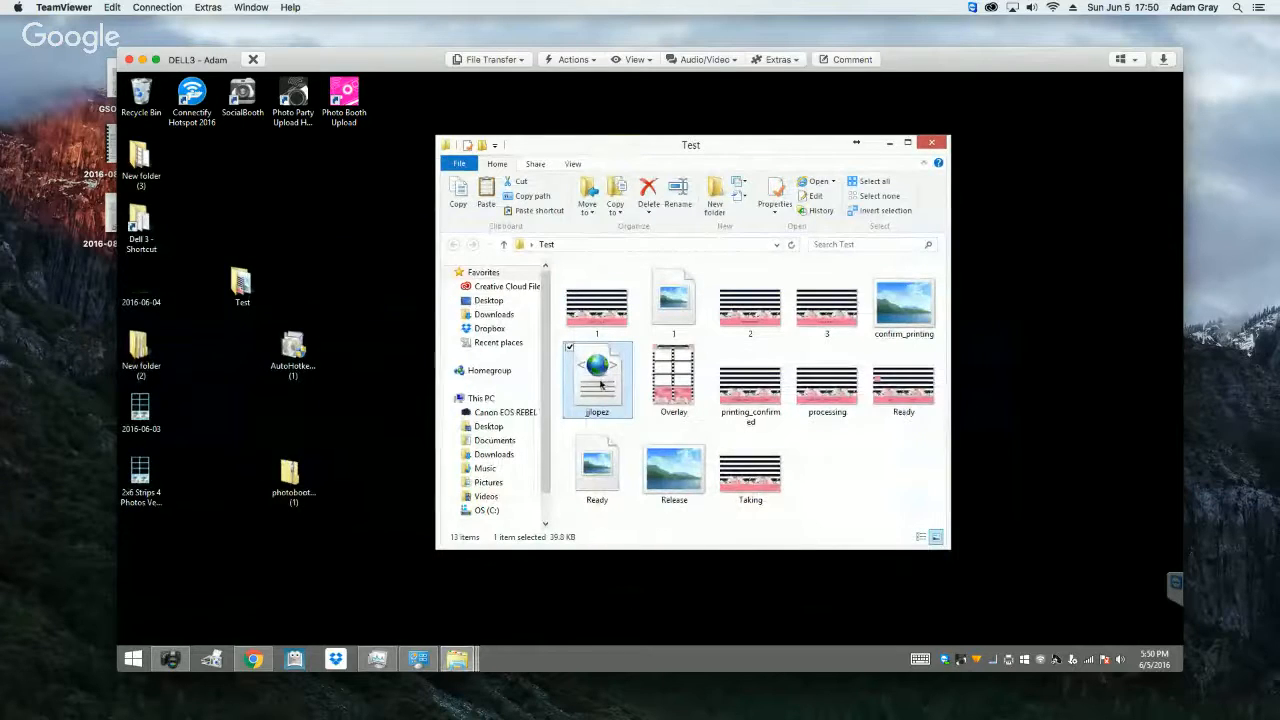
left_click(684, 377)
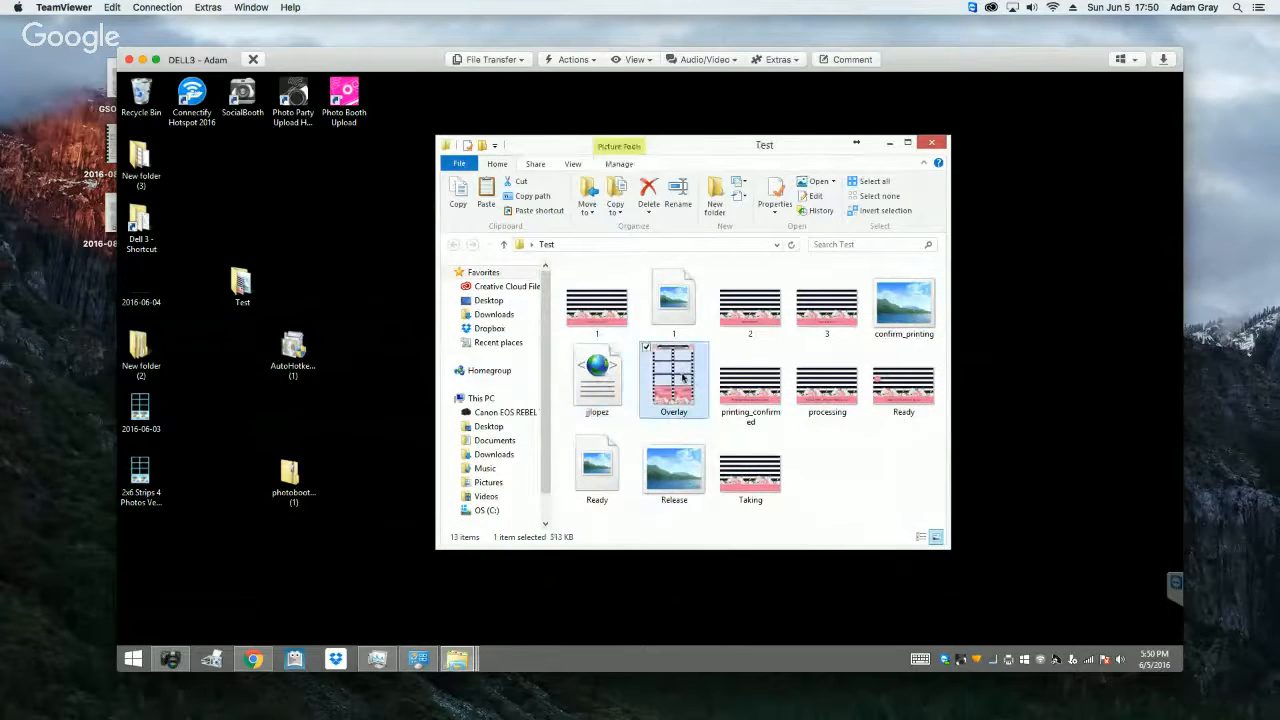
left_click(930, 145)
Step: Switch to DSLR Remote Pro and set the photobooth images folder in the advanced settings to the desktop's Test folder
left_click(172, 658)
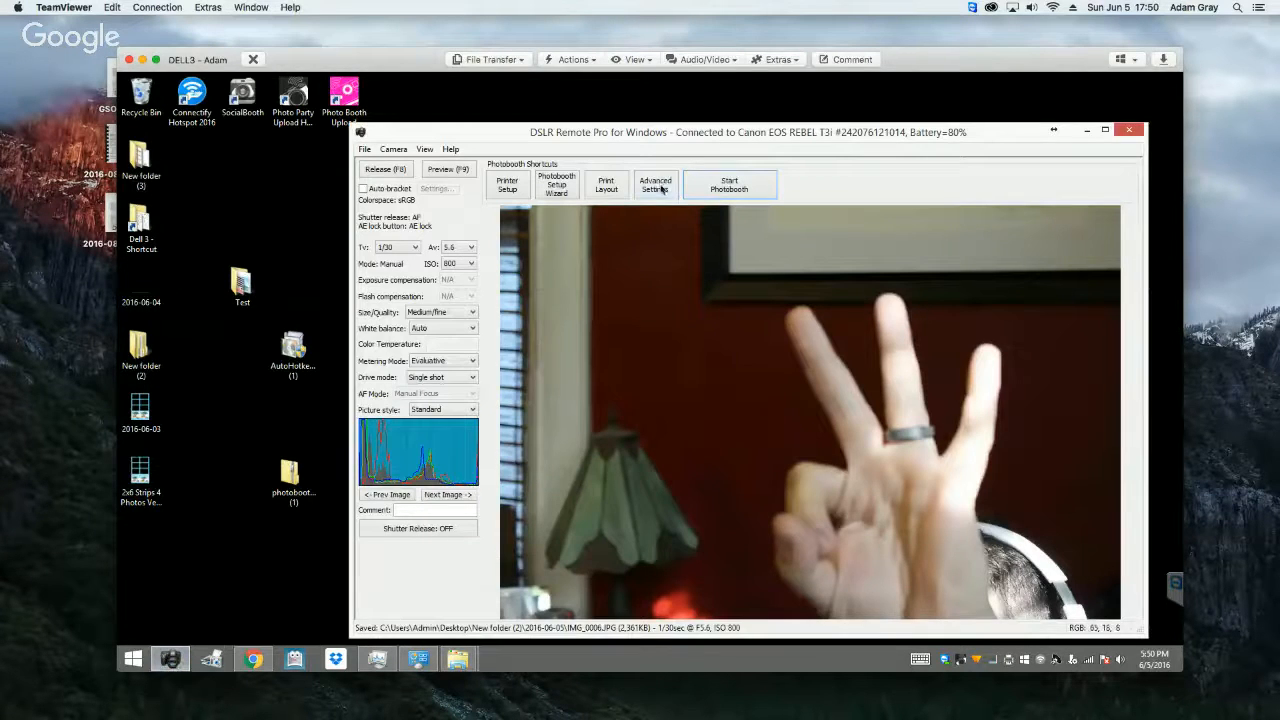
left_click(658, 186)
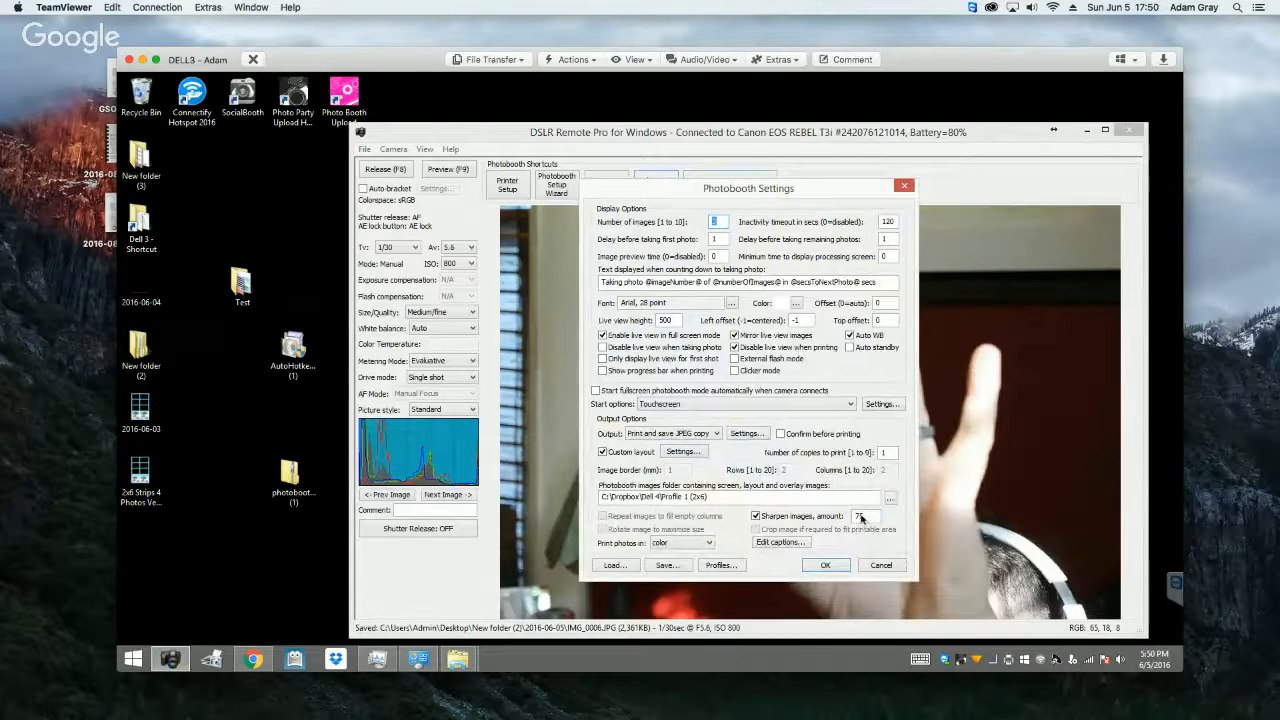
left_click(895, 499)
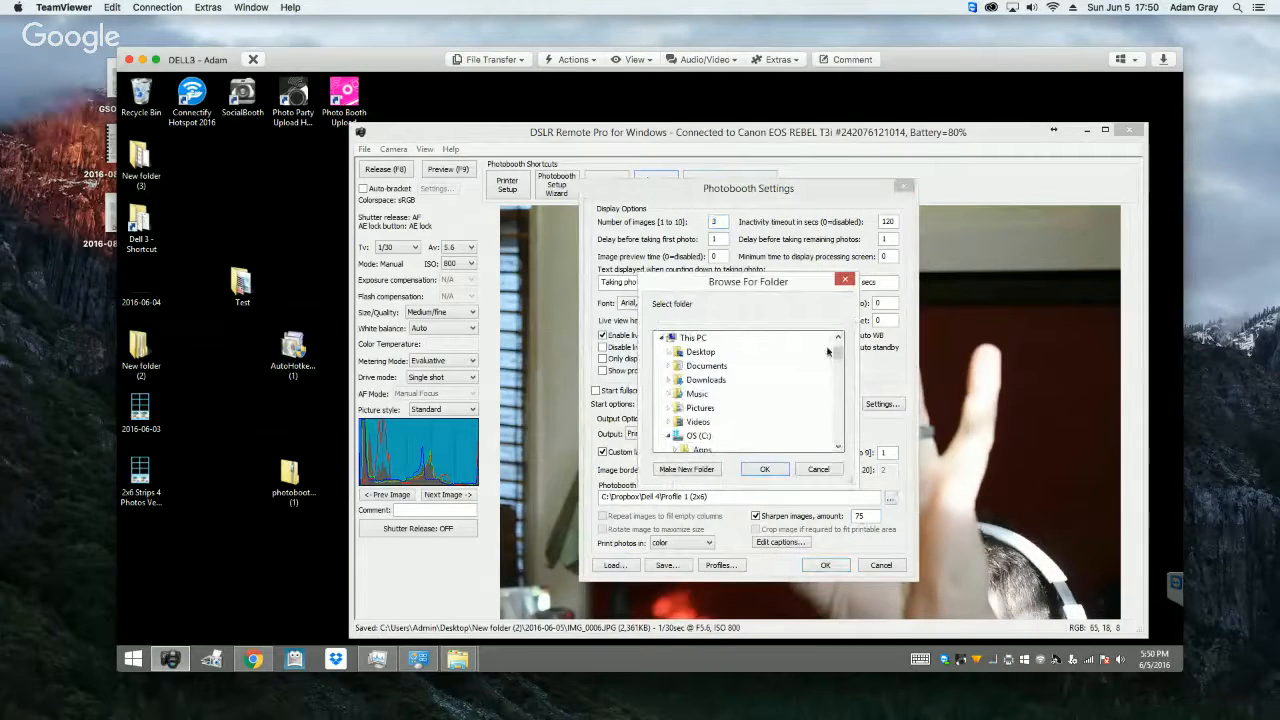
left_click(696, 353)
left_click(700, 394)
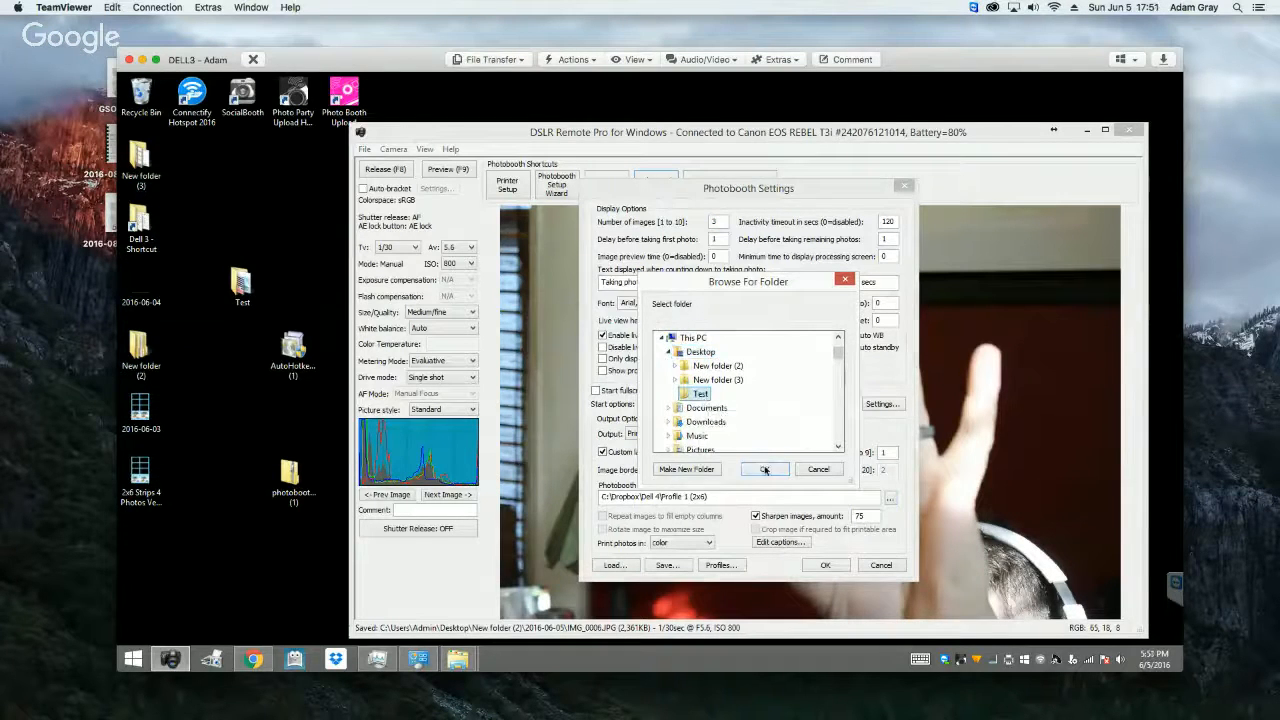
left_click(764, 469)
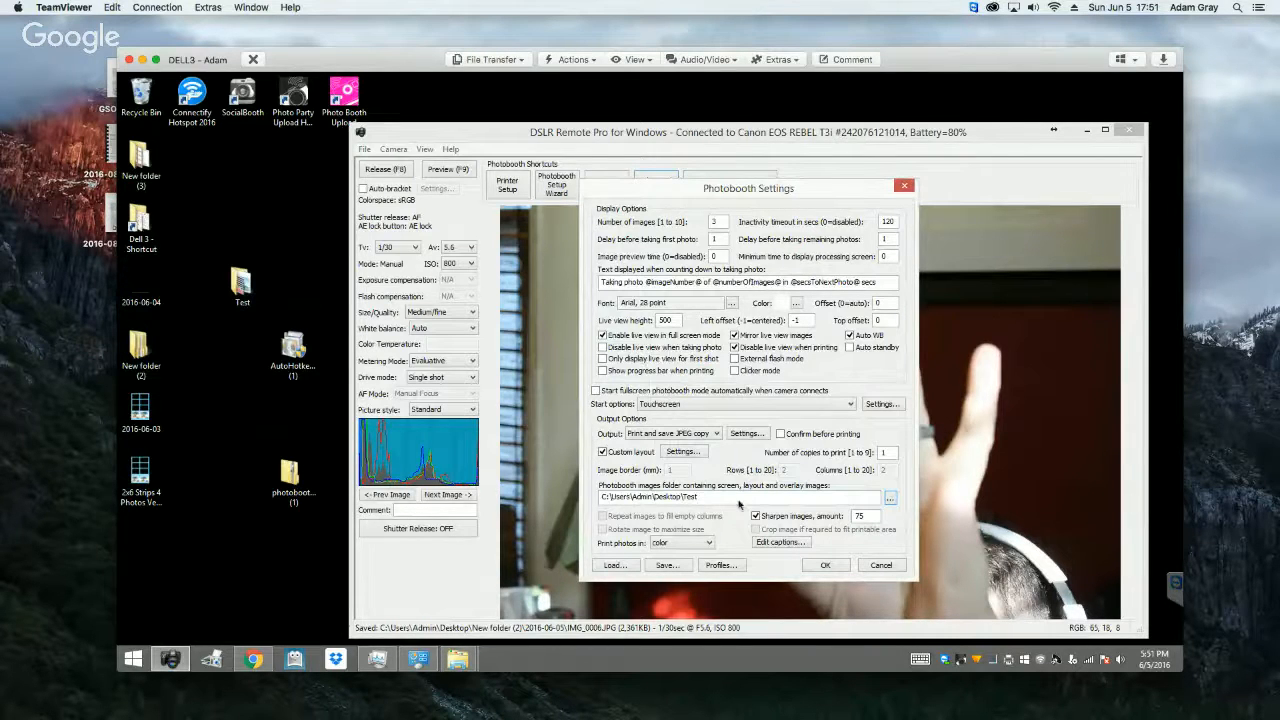
Step: Open the custom layout settings to check the wedding overlay against the photo positions
left_click(680, 452)
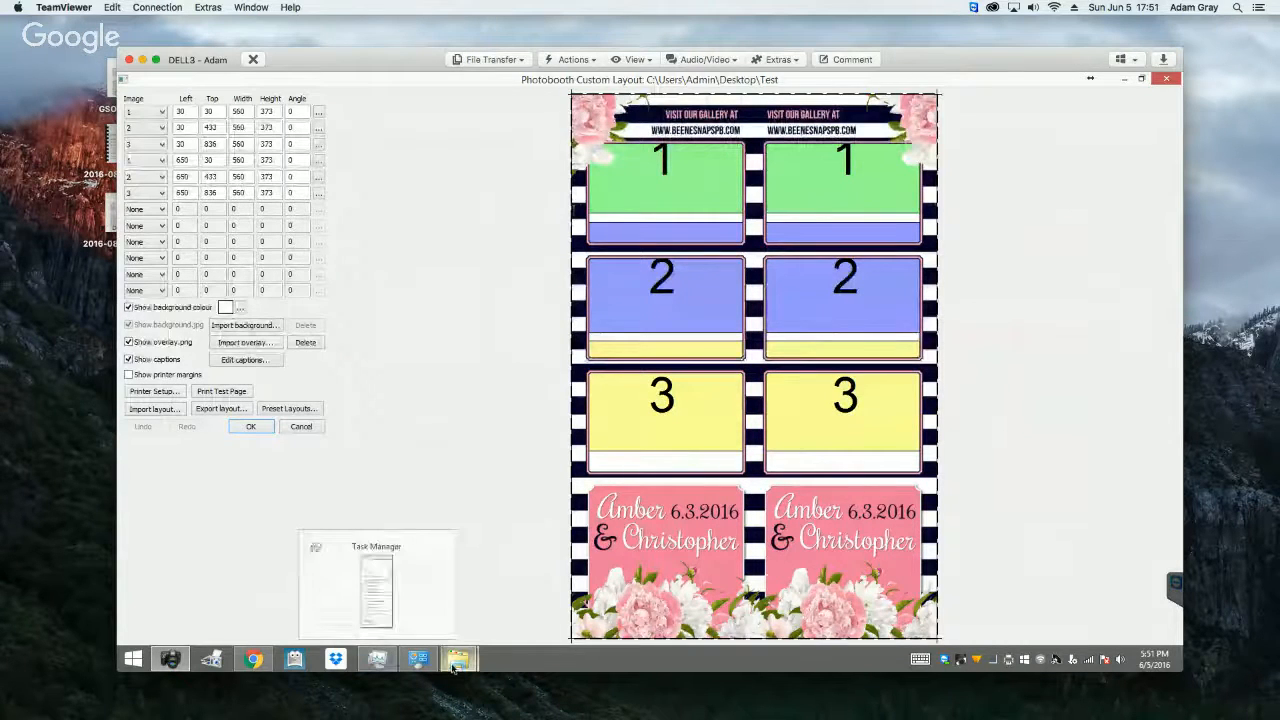
mouse_move(453, 667)
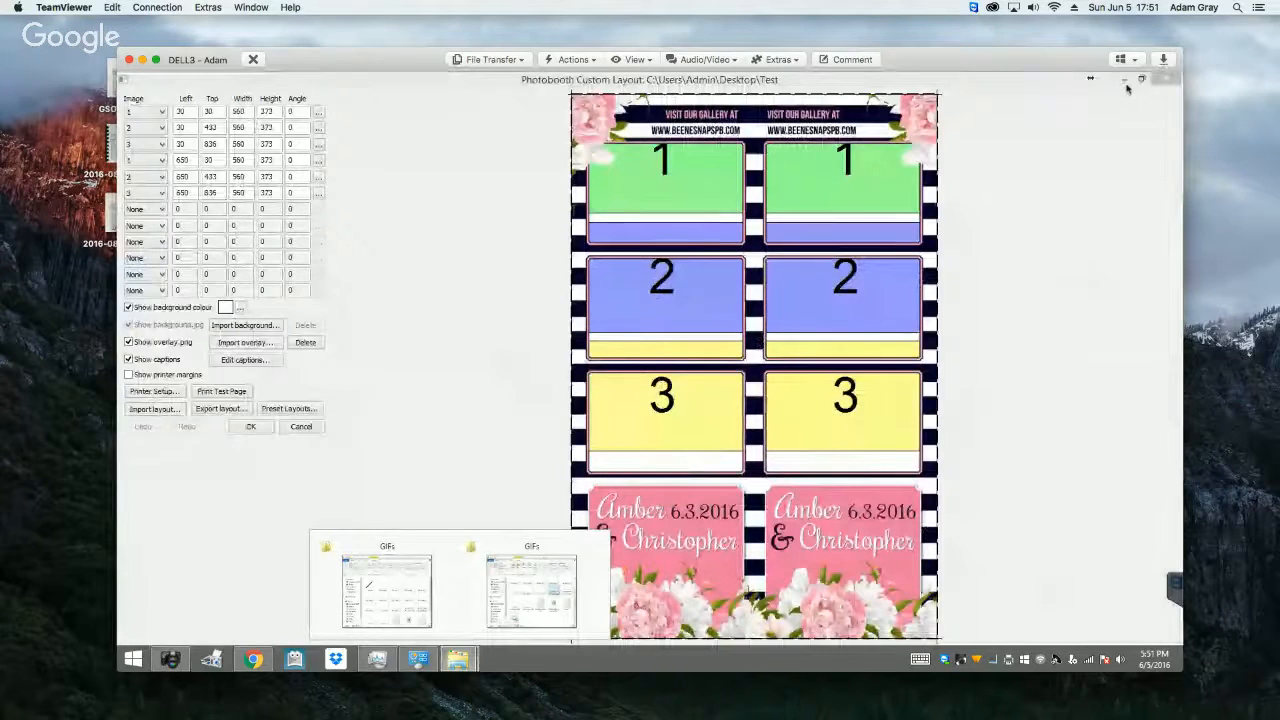
left_click(1127, 89)
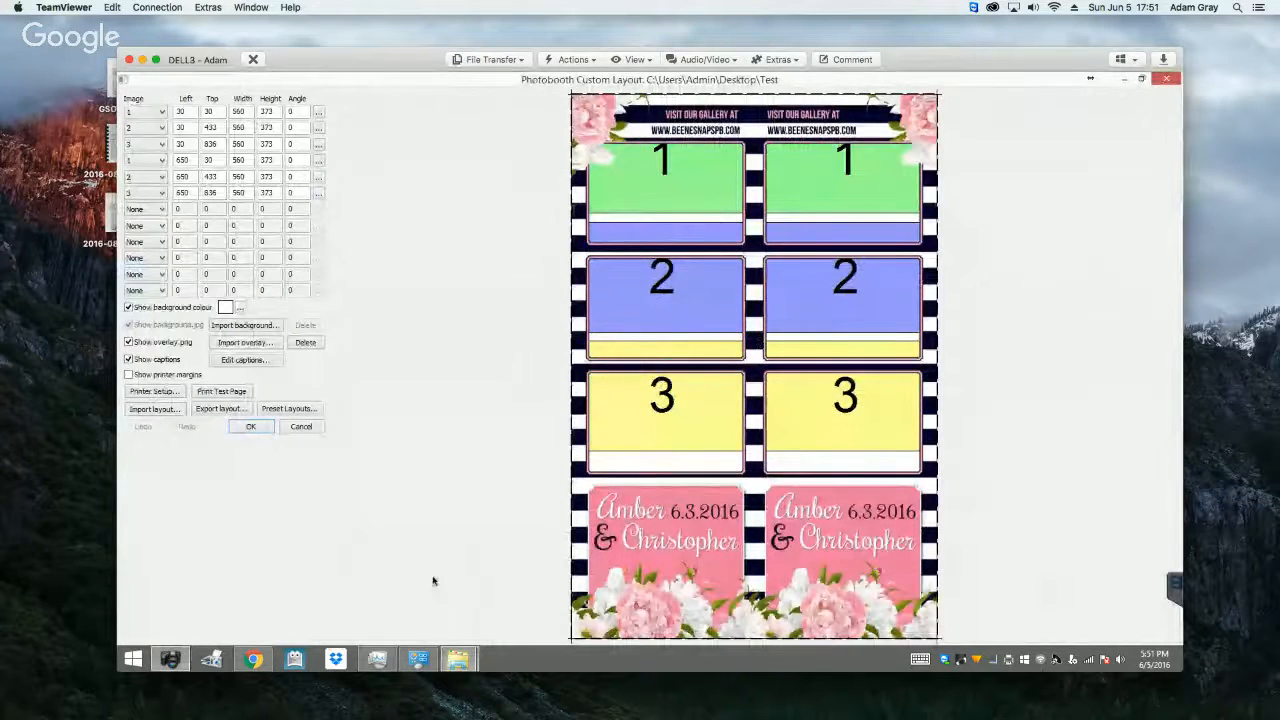
Step: Bring up a GIFs folder window and browse from it to the Test folder on the desktop
left_click(458, 660)
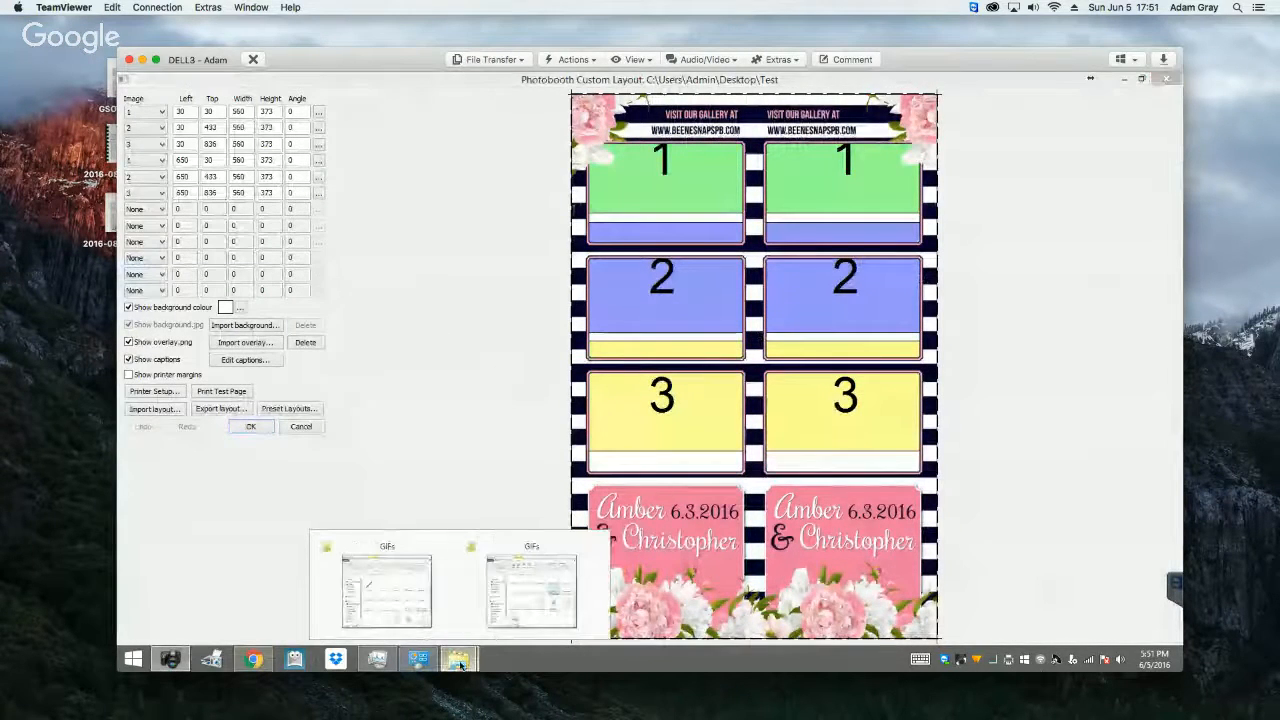
left_click(510, 595)
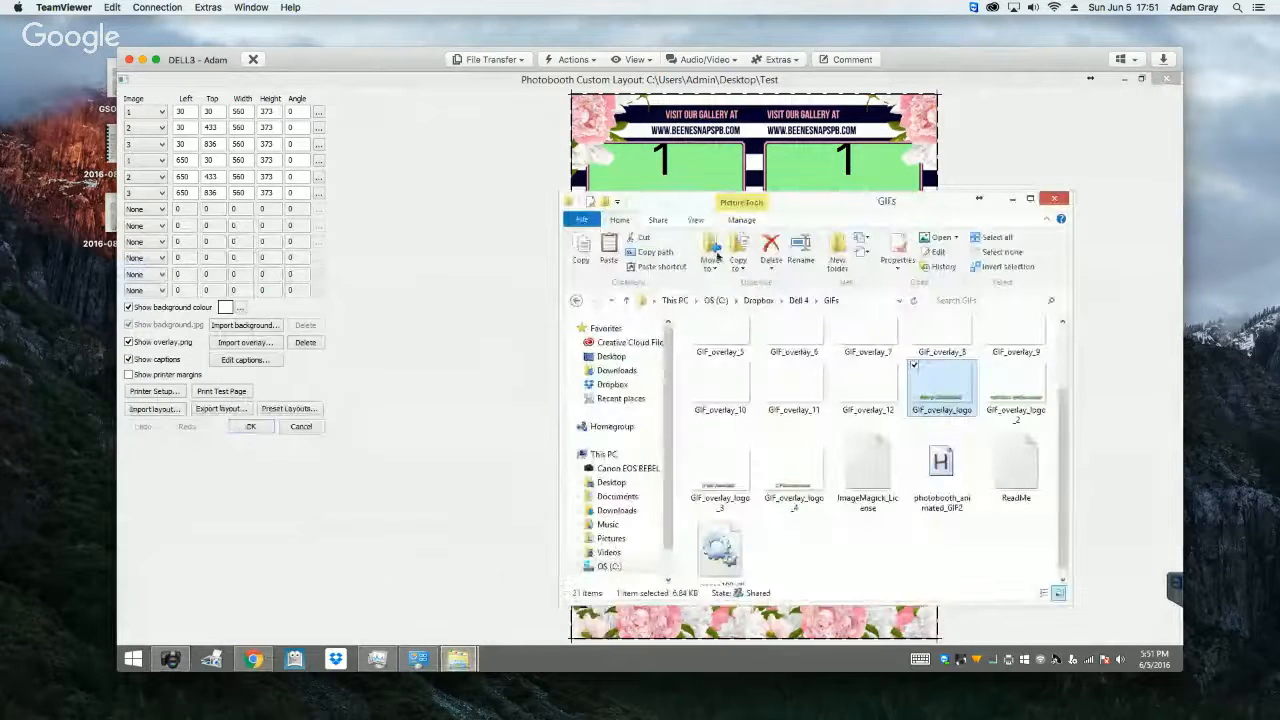
left_click(611, 356)
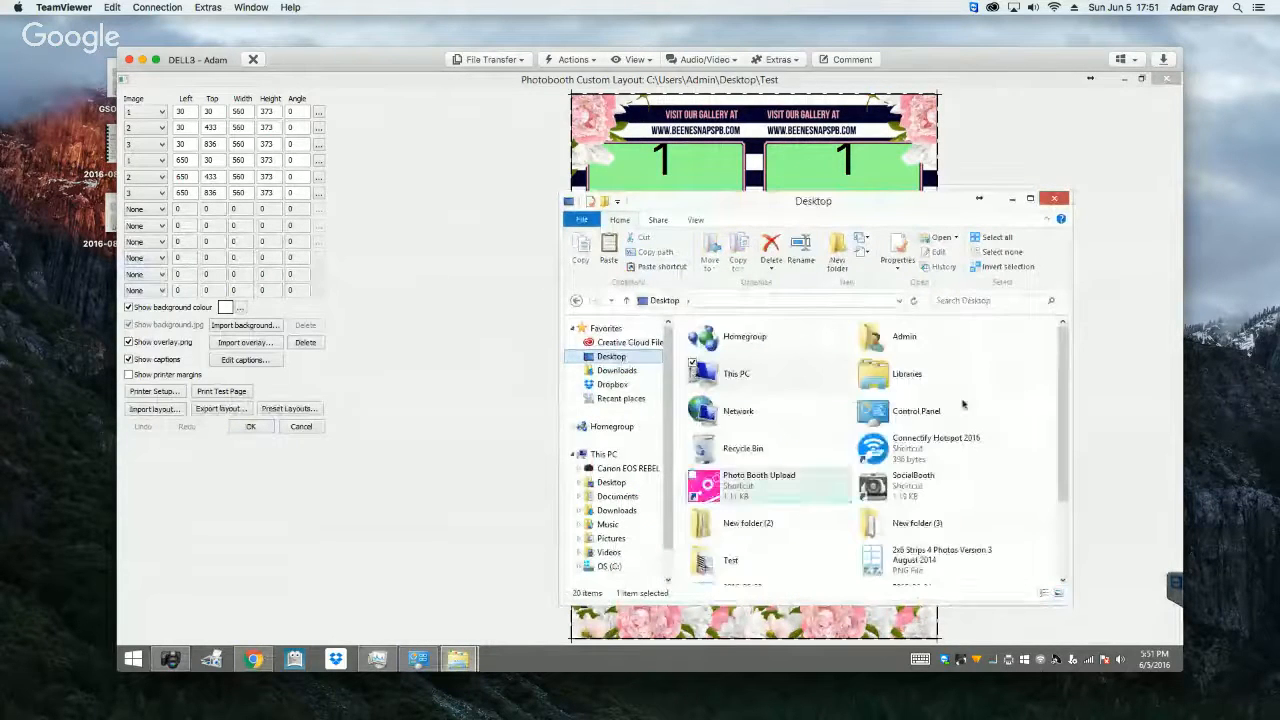
double_click(740, 561)
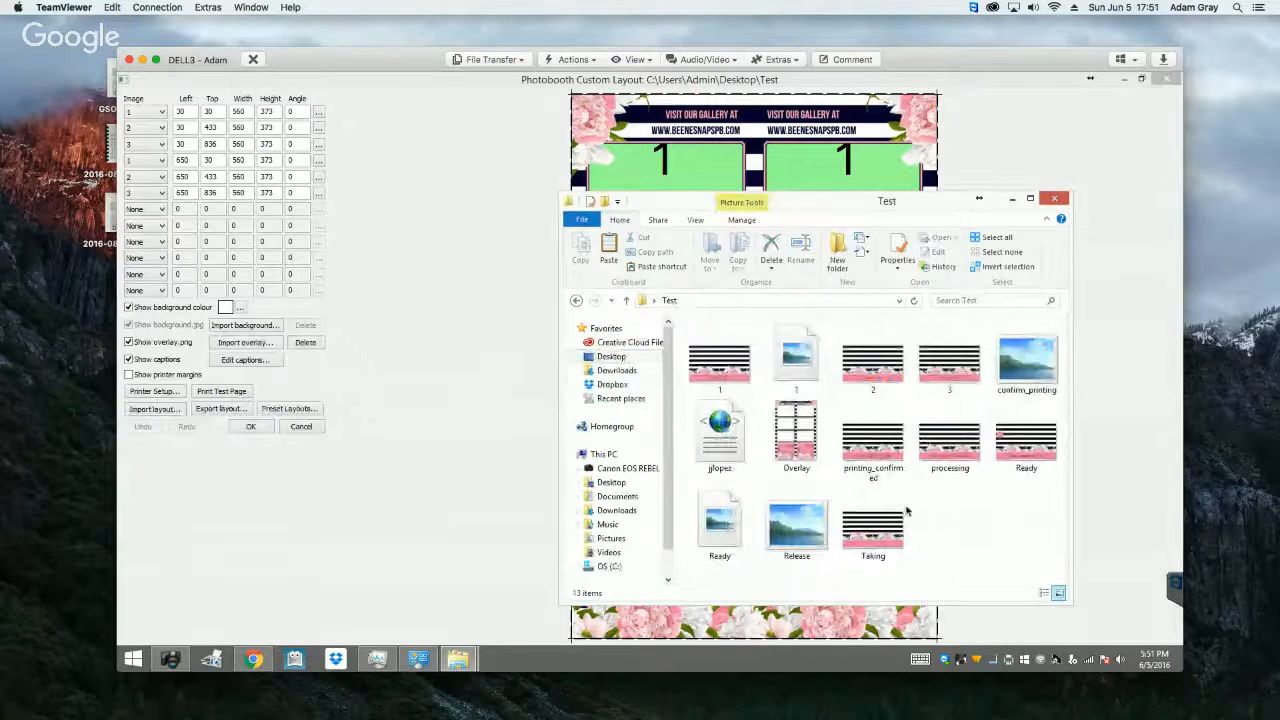
Step: Minimise the Test folder window and align photos 3, 2 and 1 of the left strip with the overlay frames, at left 37 and tops 931, 537 and 147
left_click(812, 456)
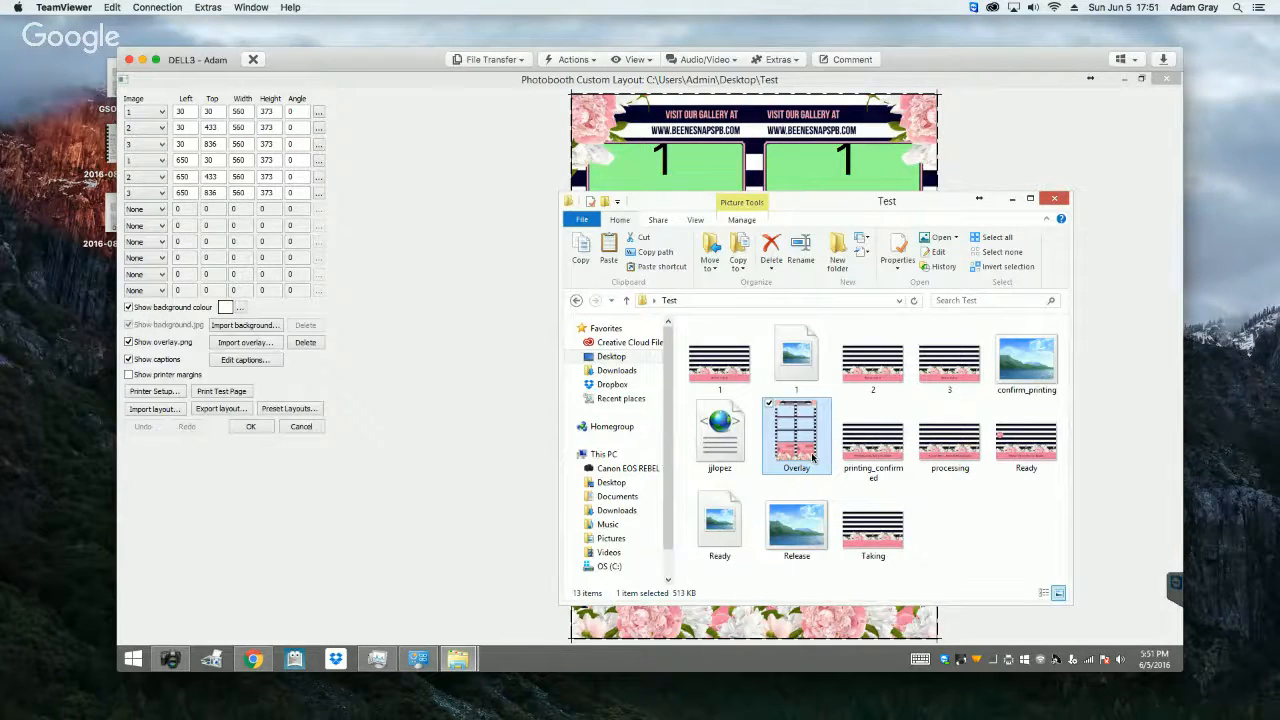
left_click(1011, 199)
left_click(701, 404)
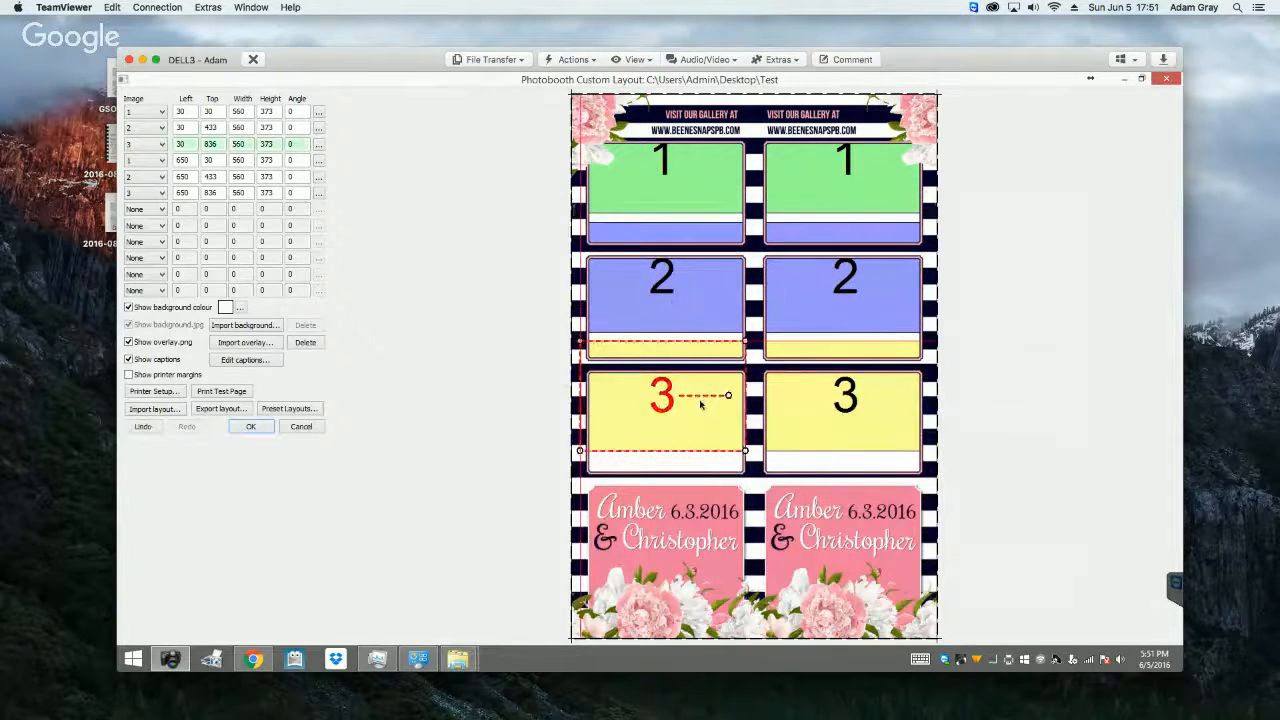
left_click_drag(701, 404, 697, 449)
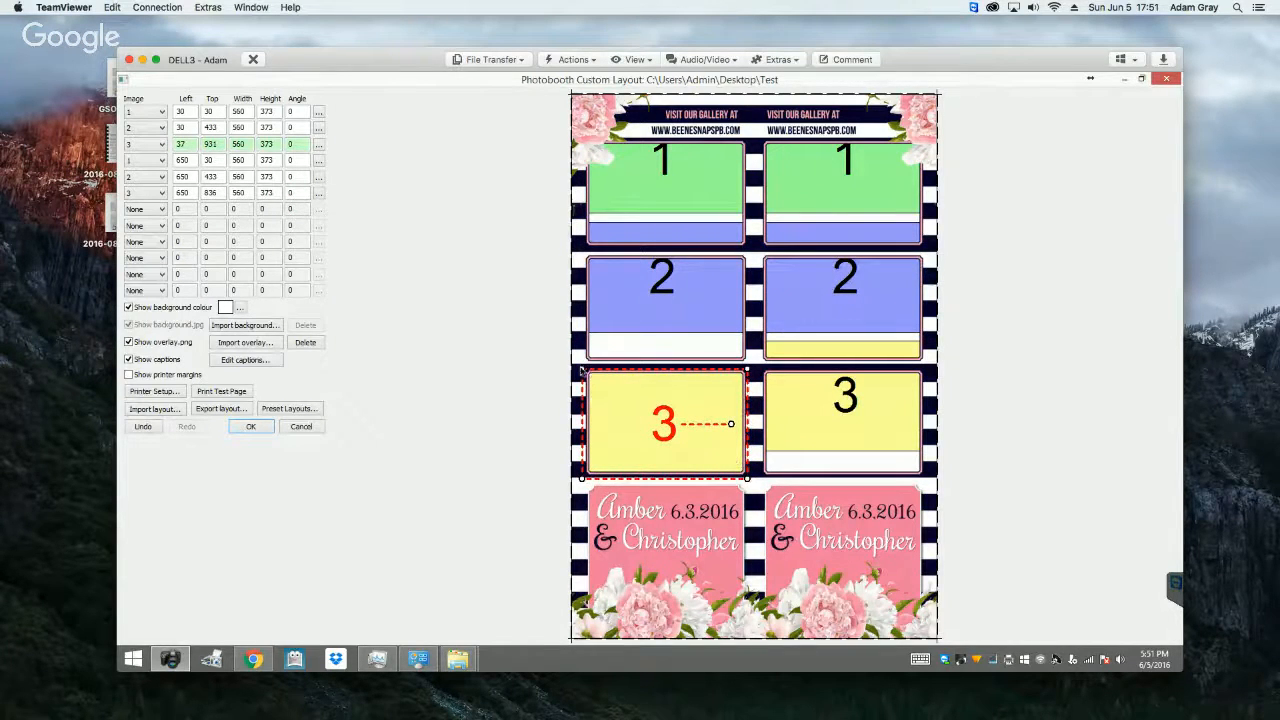
left_click_drag(656, 307, 680, 327)
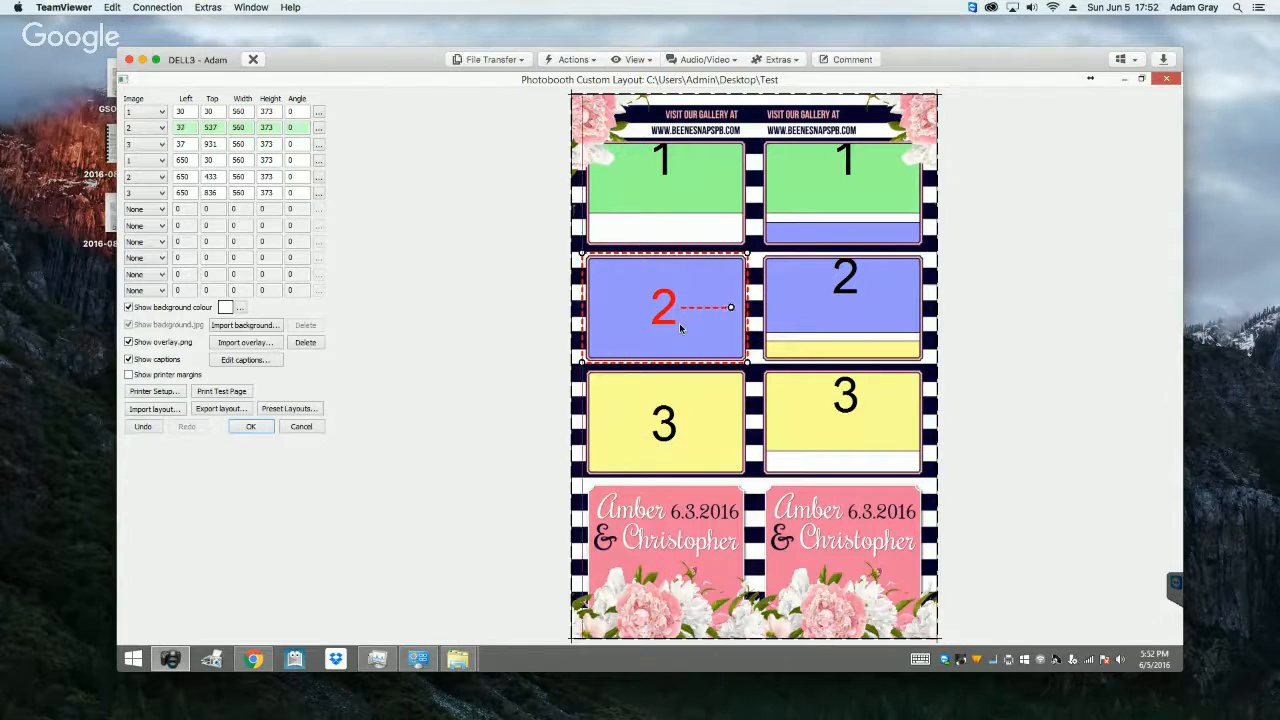
left_click_drag(662, 184, 719, 221)
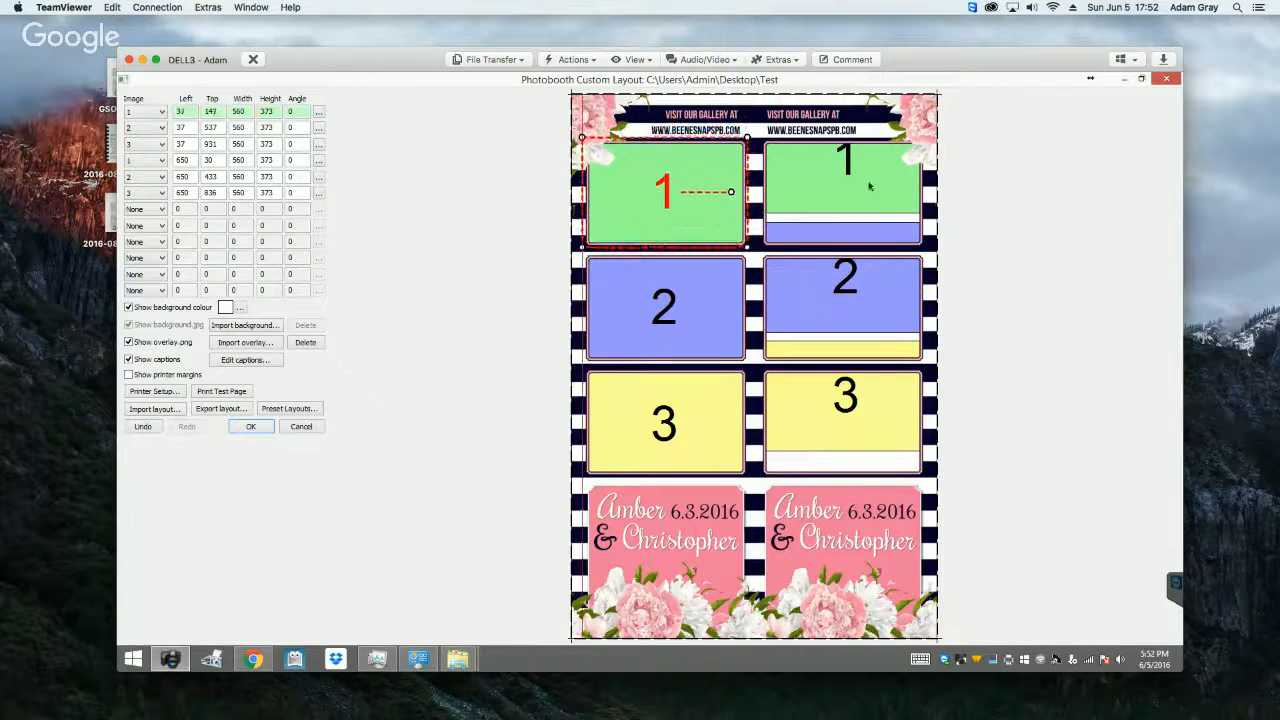
Step: Fit the right strip's photos 1, 2 and 3 behind their overlay frames, at about 655/145, 643/532 and 645/935 pixels
left_click_drag(852, 182, 855, 216)
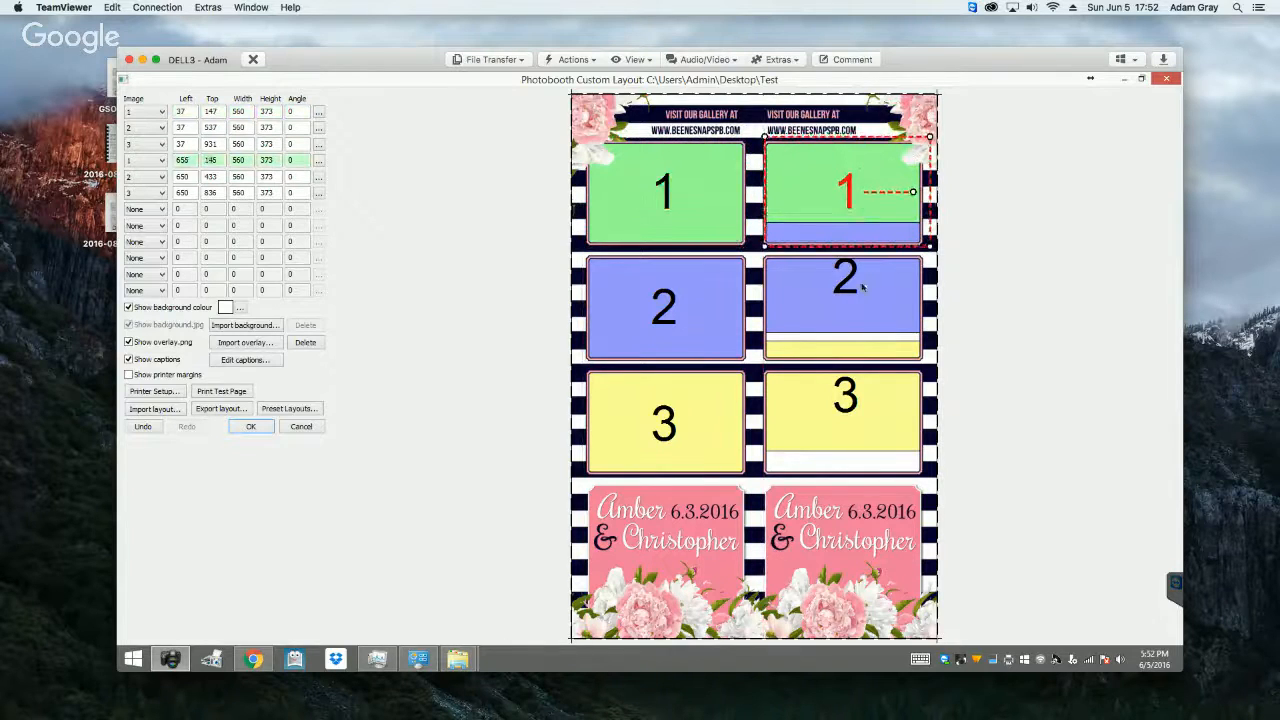
left_click_drag(856, 285, 858, 312)
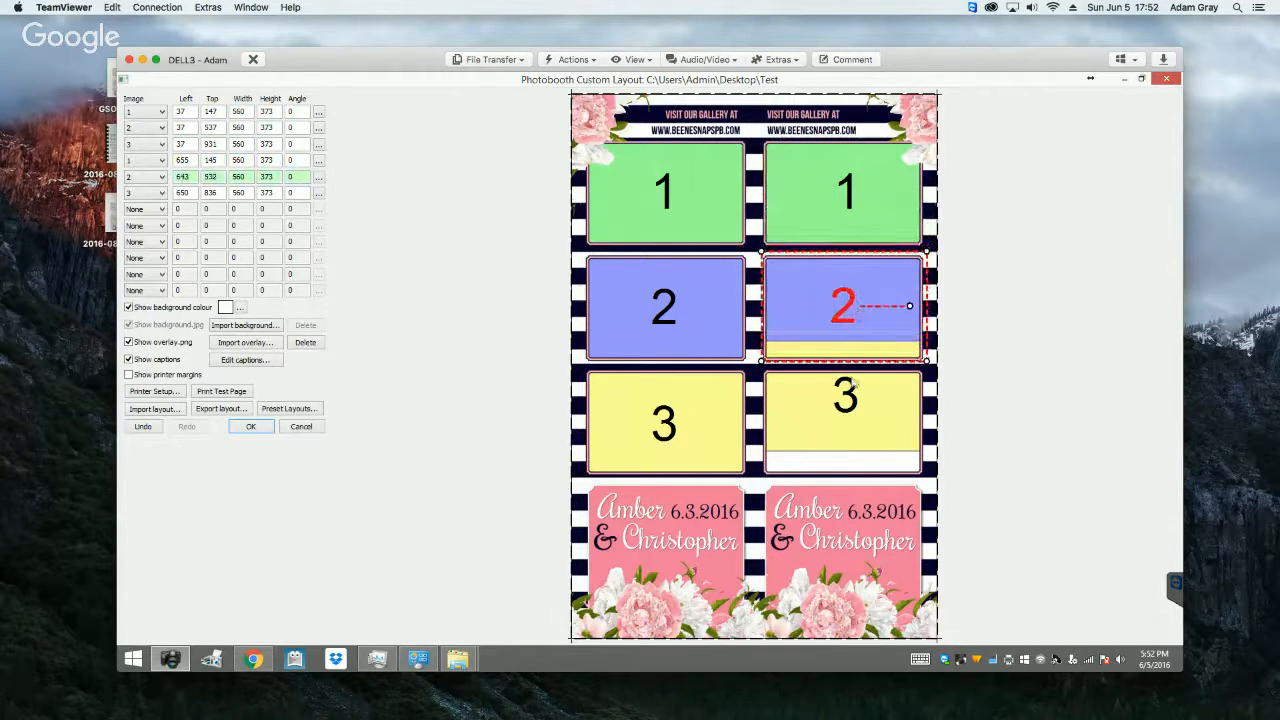
left_click_drag(853, 398, 870, 428)
Step: Check photo 1's position values, preview the layout without and with the overlay, and accept the custom layout
left_click(318, 112)
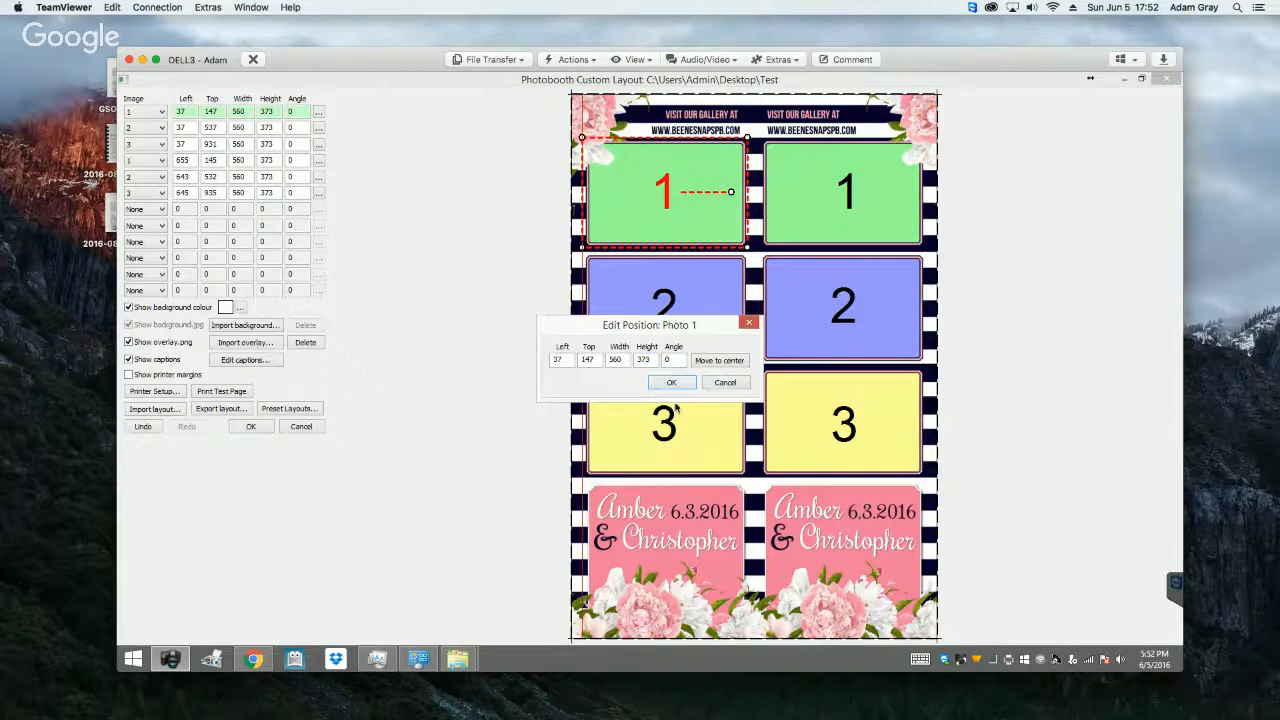
left_click(671, 383)
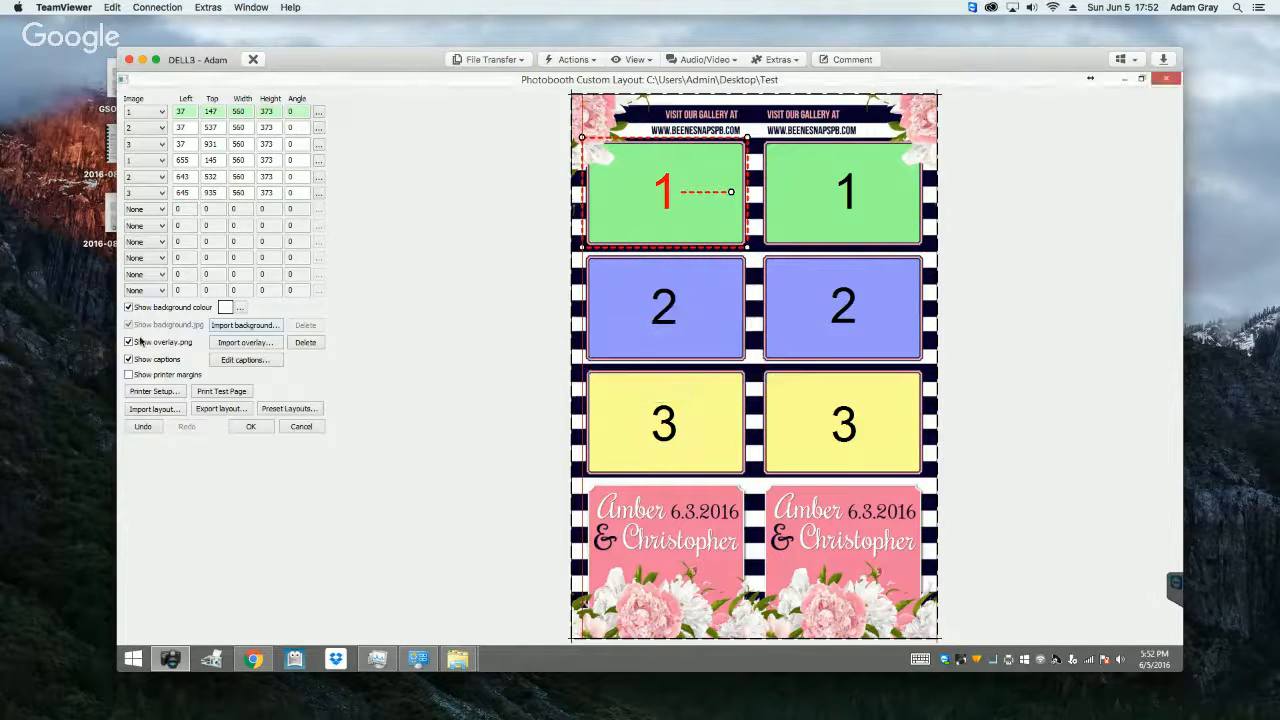
left_click(129, 342)
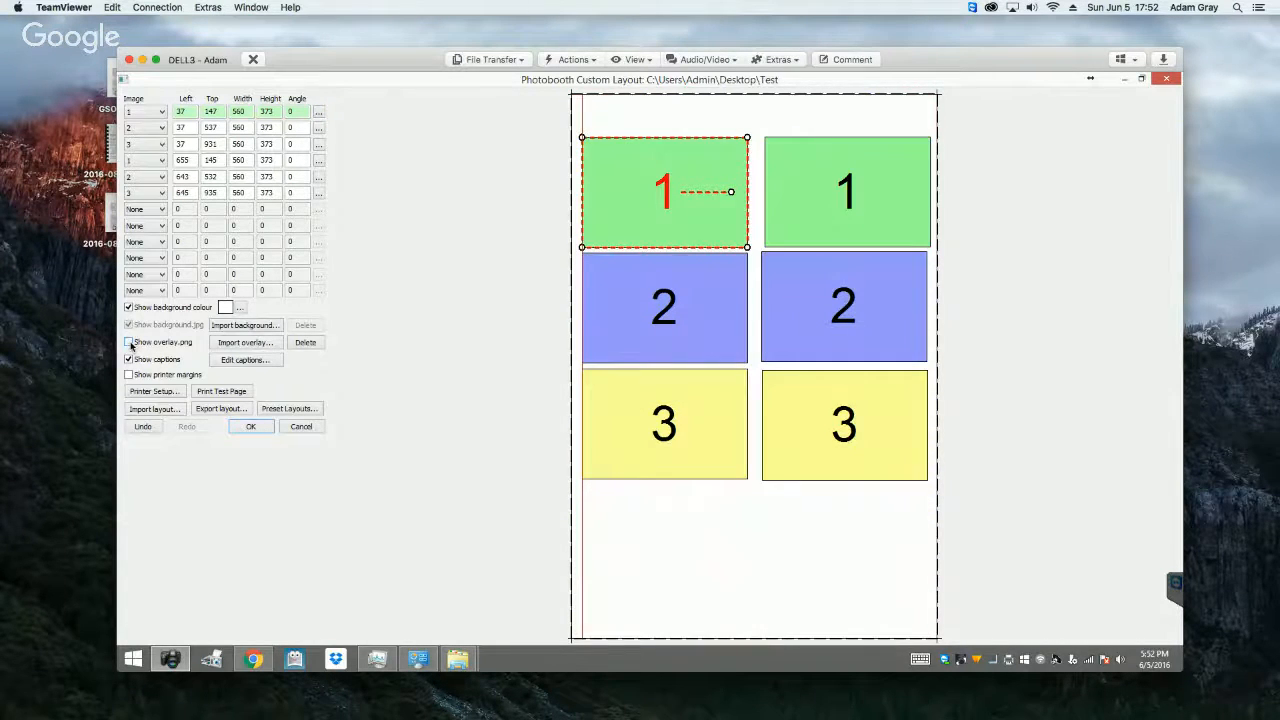
left_click(130, 343)
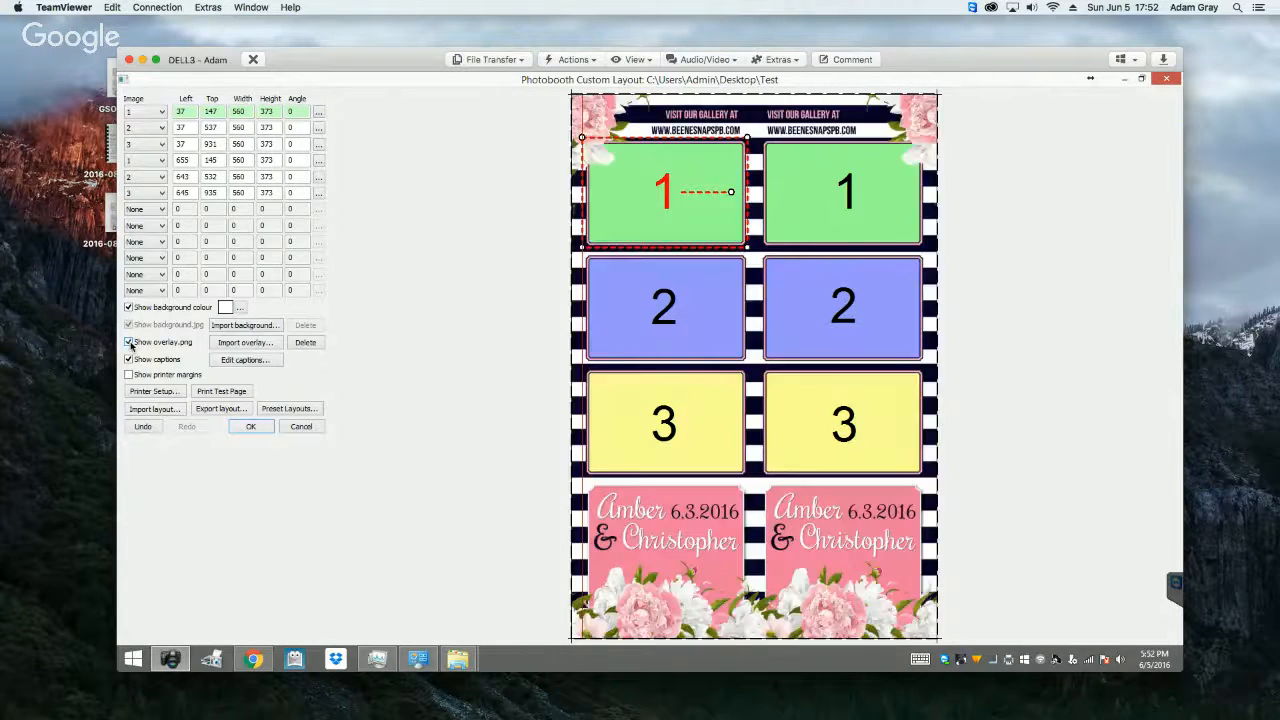
left_click(251, 427)
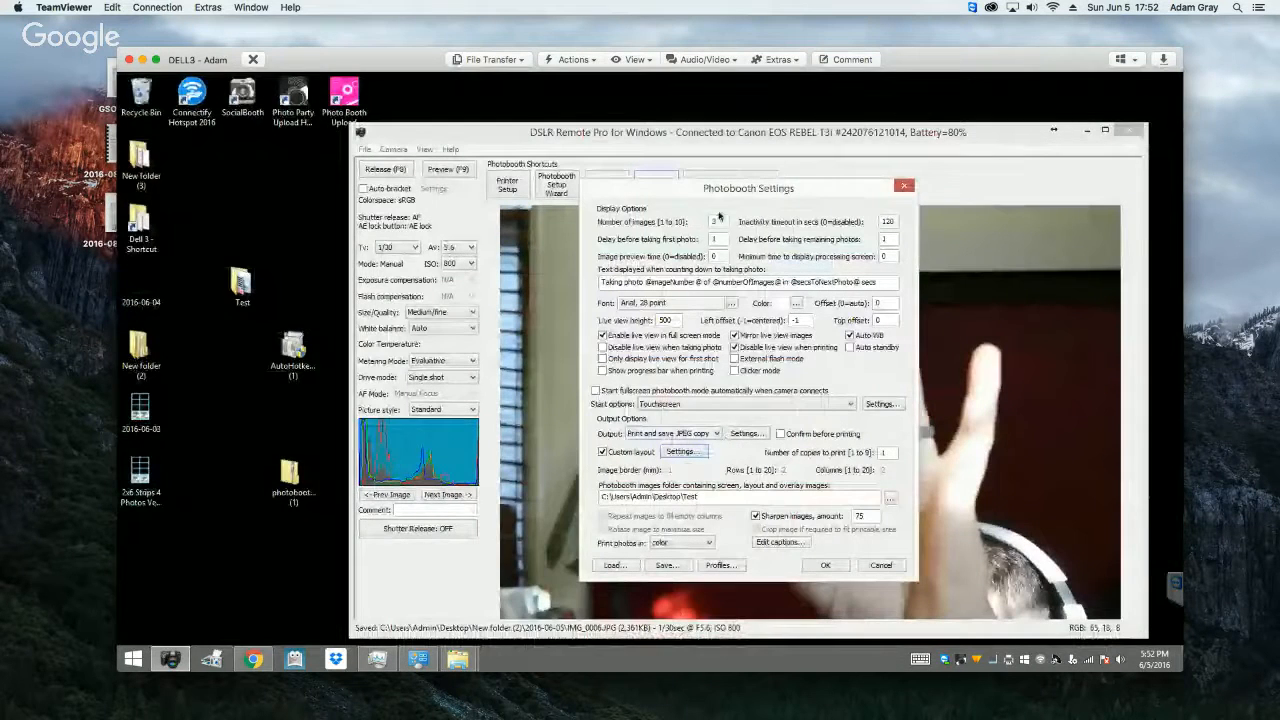
Step: Set both photo delays to 5 seconds, and the image preview time and minimum processing screen time to 2 seconds
left_click(717, 239)
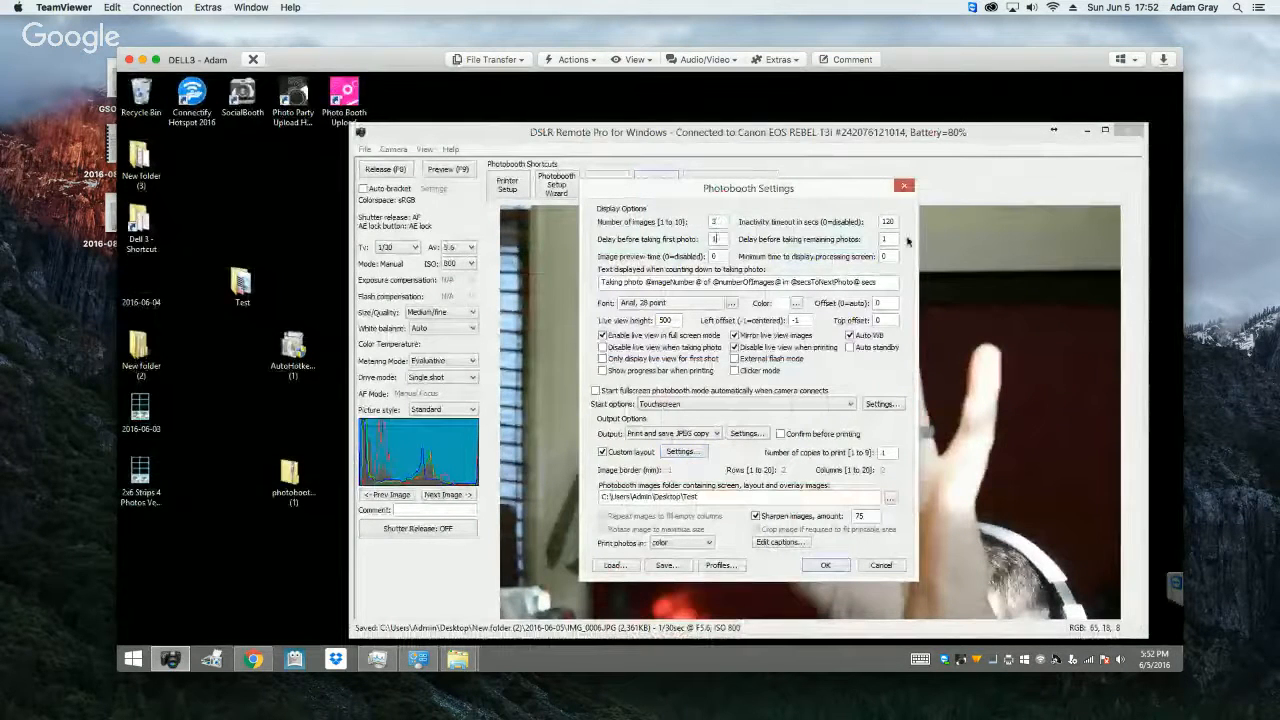
left_click_drag(720, 241, 684, 240)
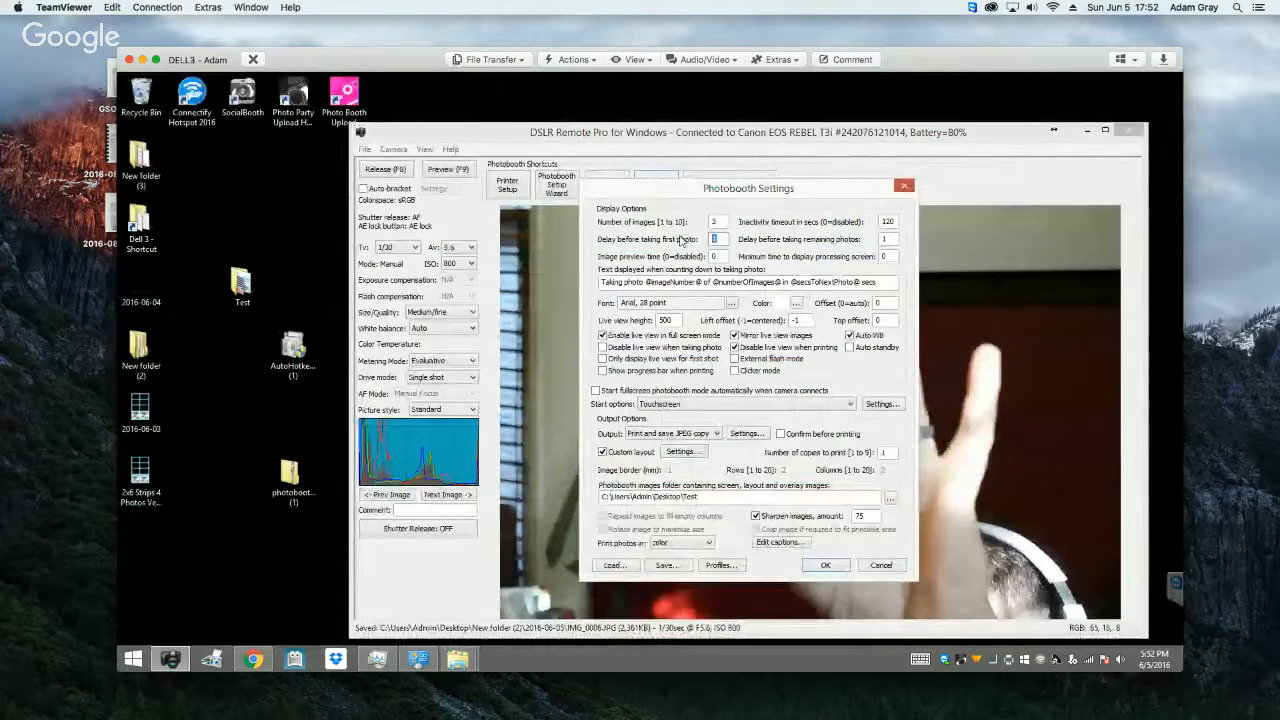
type("5")
key("Tab")
type("5")
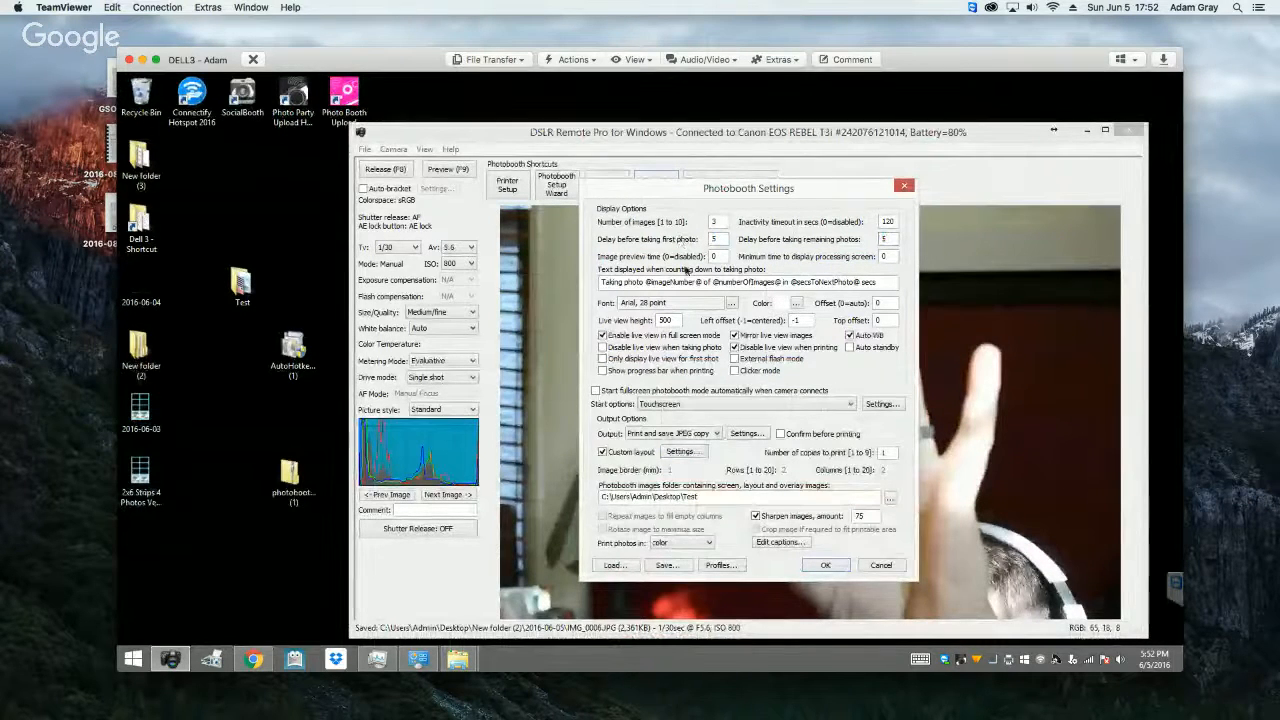
key("Tab")
type("2")
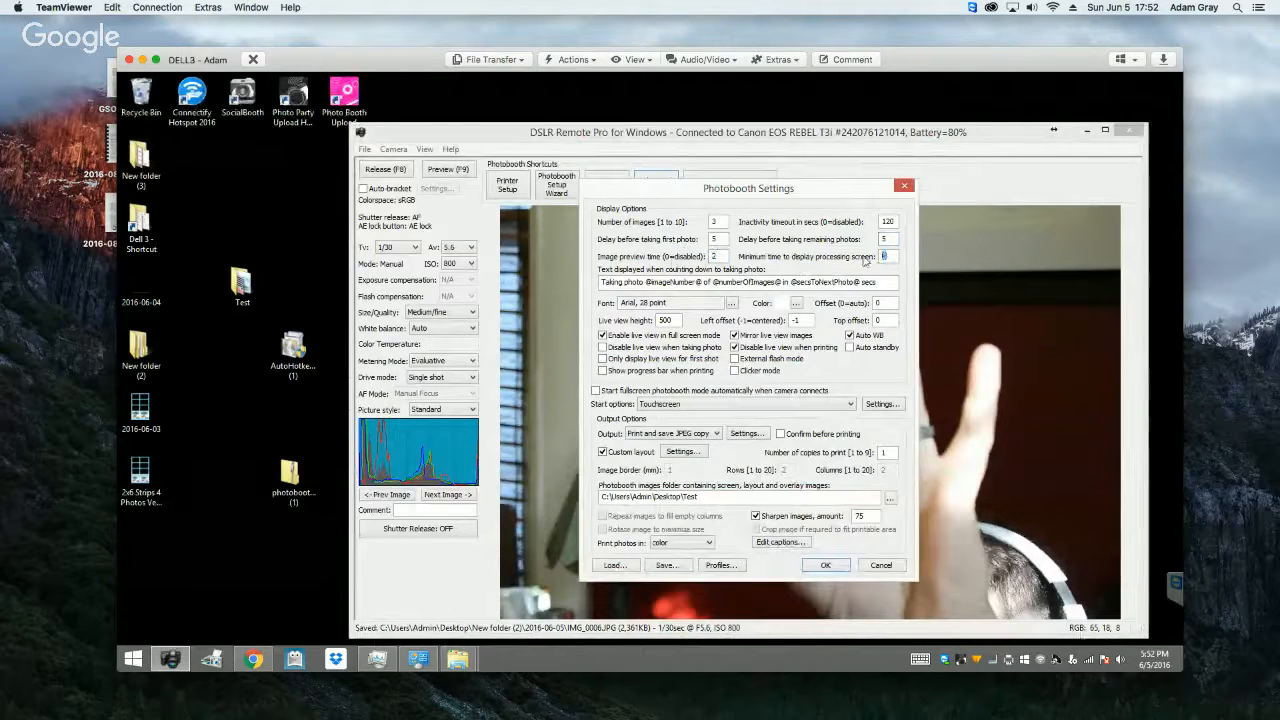
type("2")
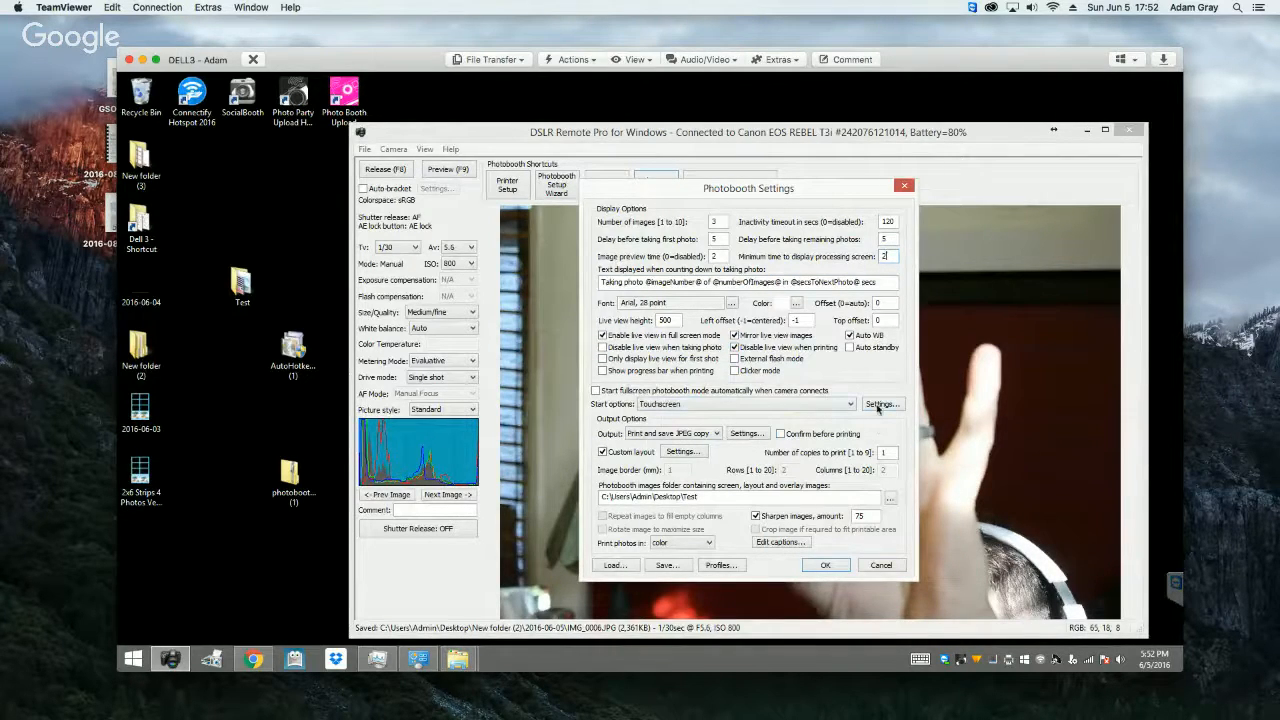
Step: Move the Start photobooth touchscreen area over the Start circle, spanning 0–339 horizontally and 157–457 vertically, and save the touchscreen settings
left_click(878, 406)
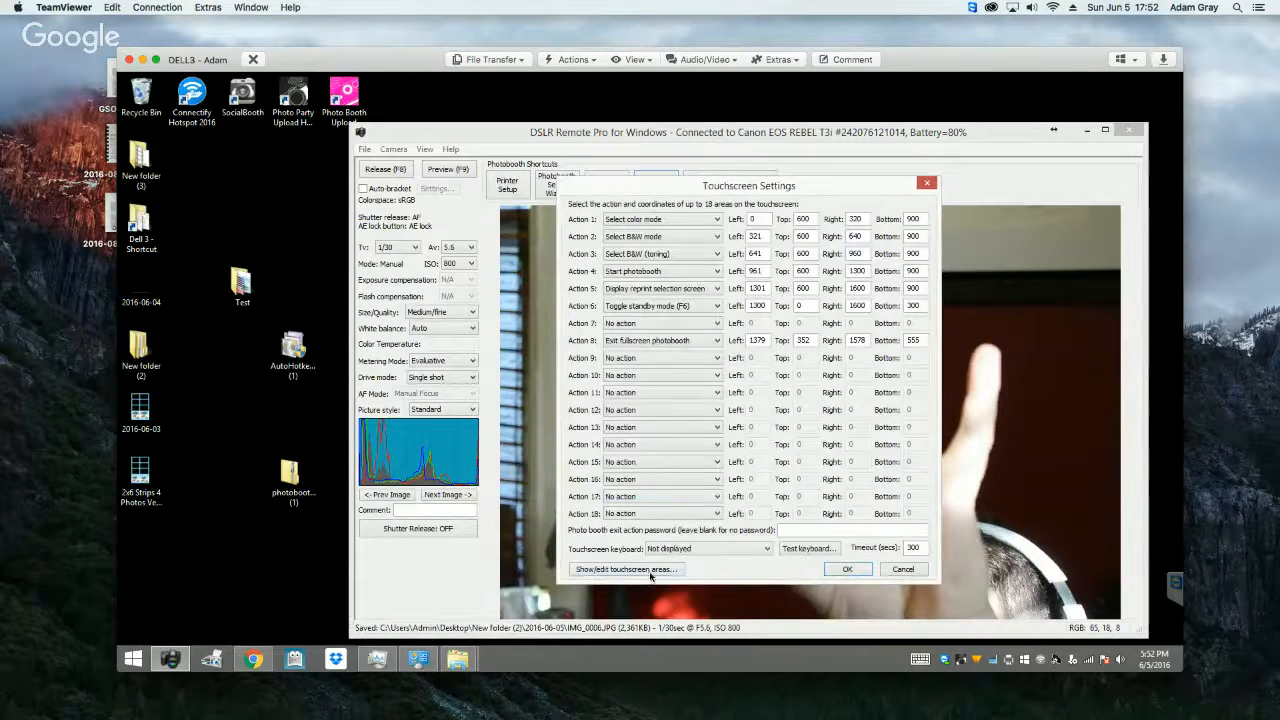
left_click(628, 569)
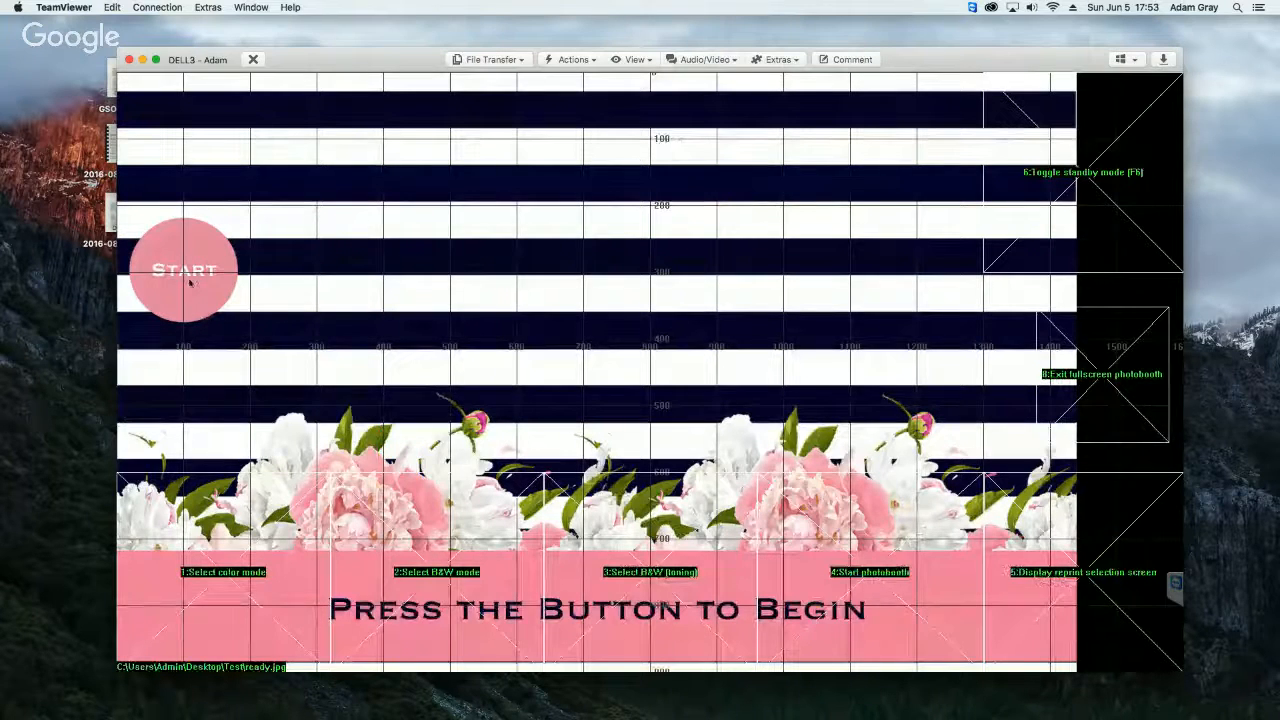
left_click(901, 543)
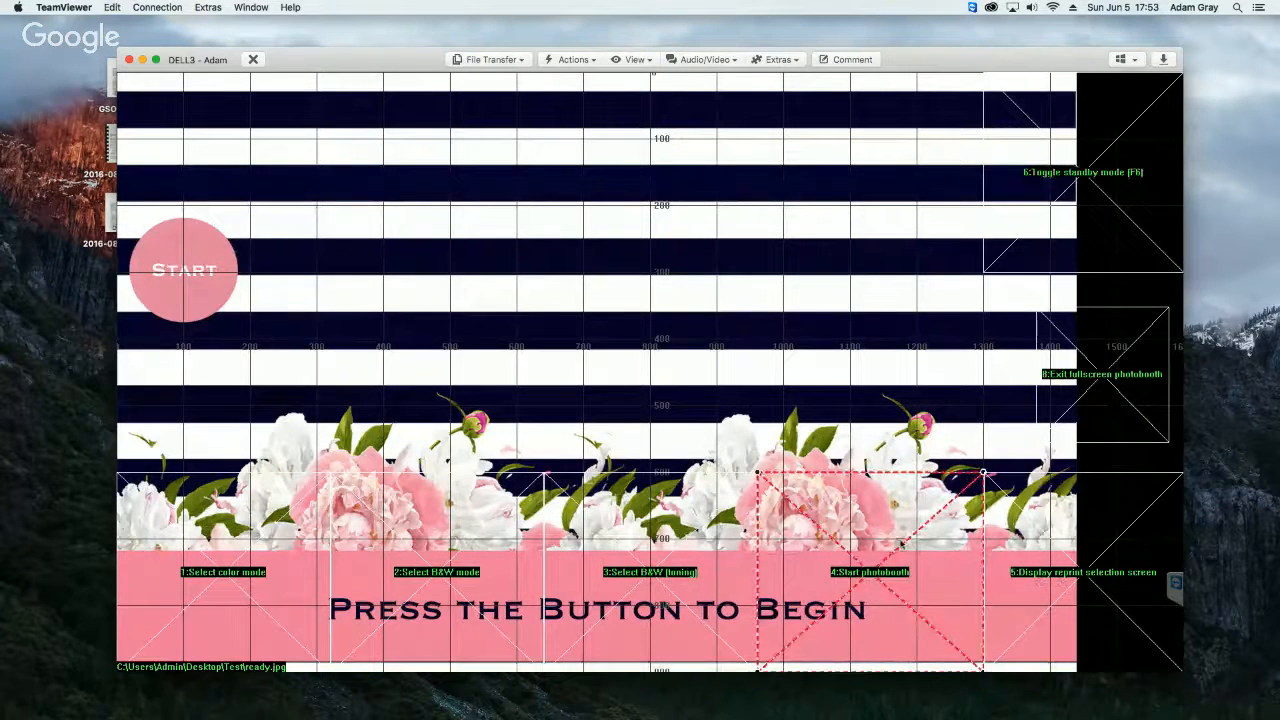
left_click_drag(659, 385, 307, 245)
left_click(634, 274)
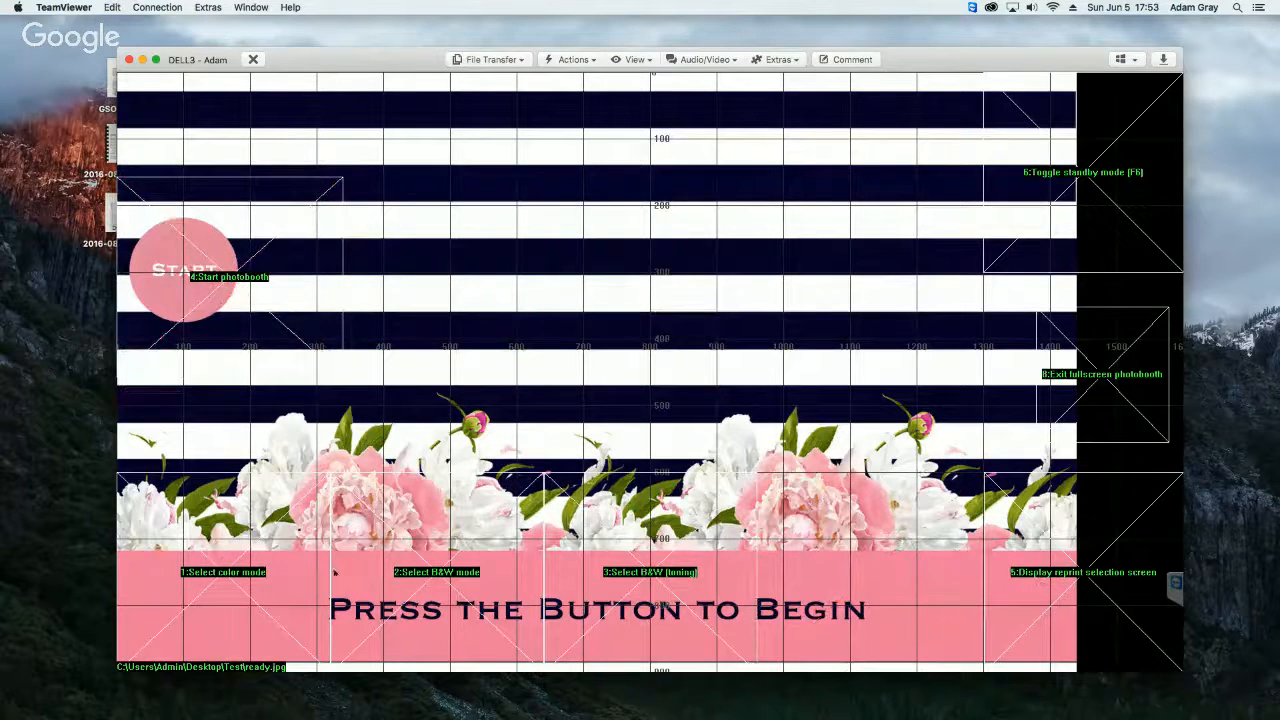
right_click(790, 252)
left_click(818, 398)
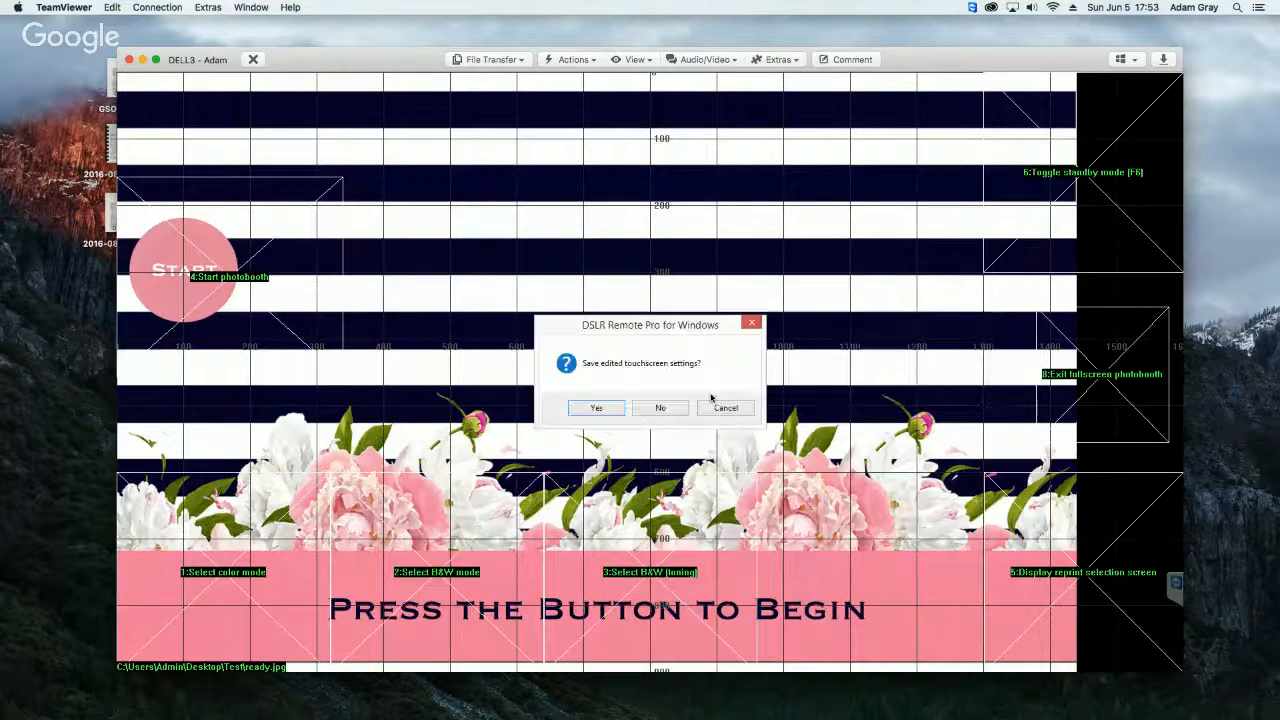
left_click(597, 408)
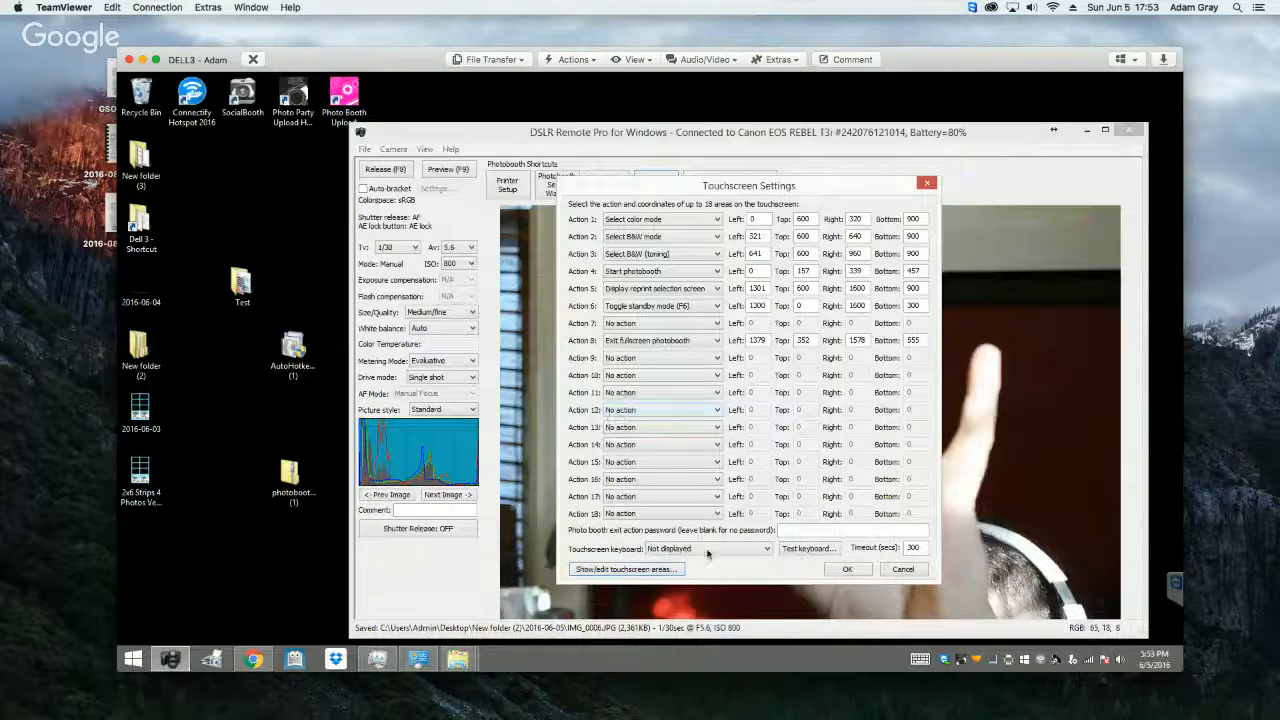
left_click(848, 570)
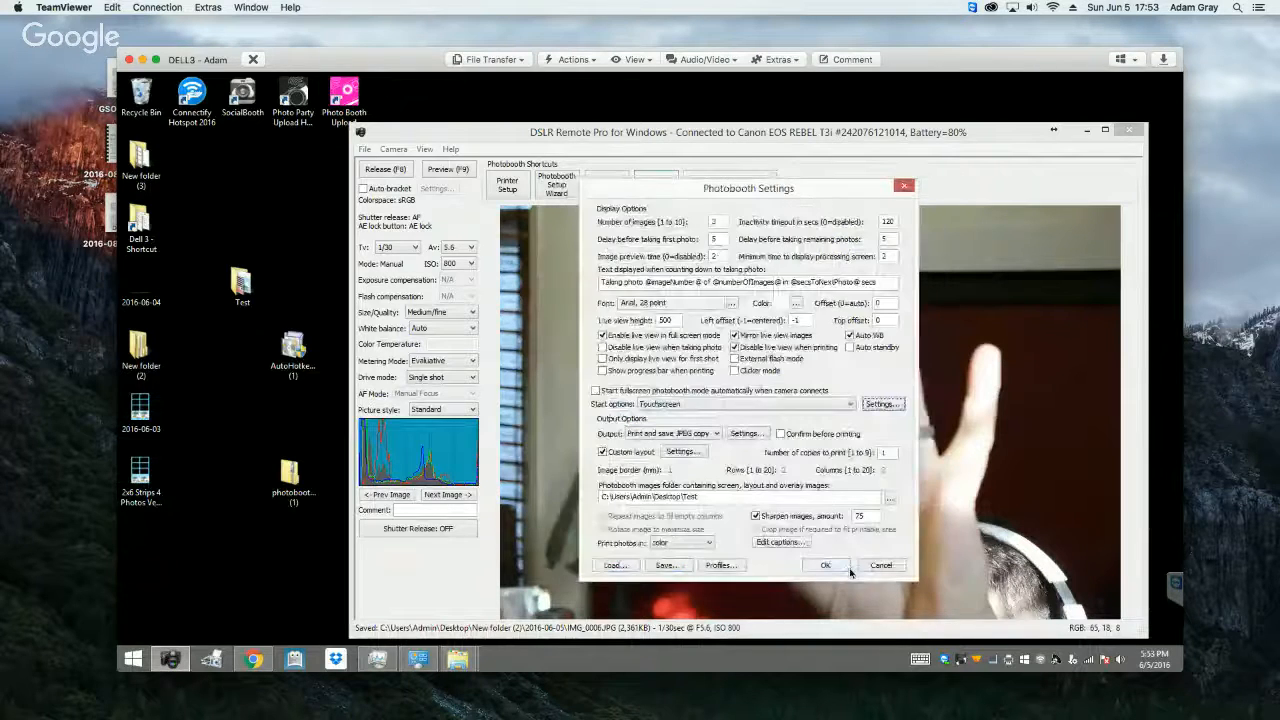
Step: Open the custom layout's printer setup and check which HiTi printer copy is installed in Devices and Printers
left_click(691, 453)
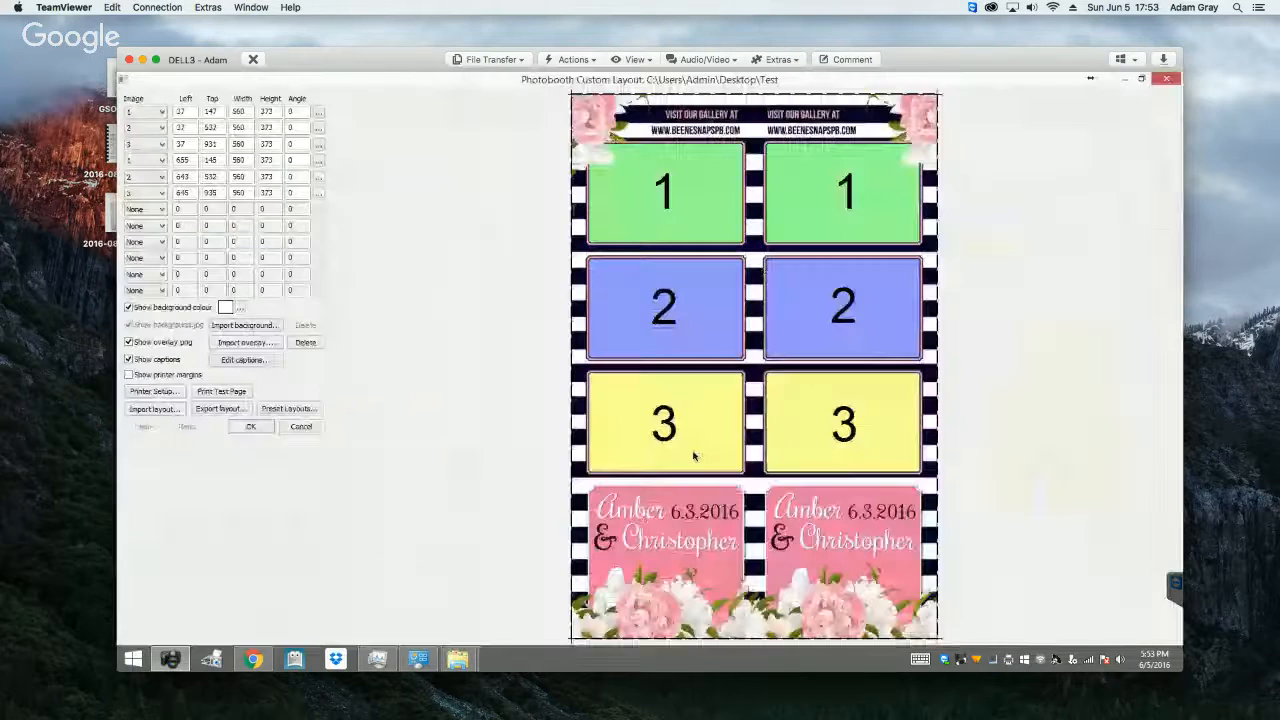
left_click(154, 391)
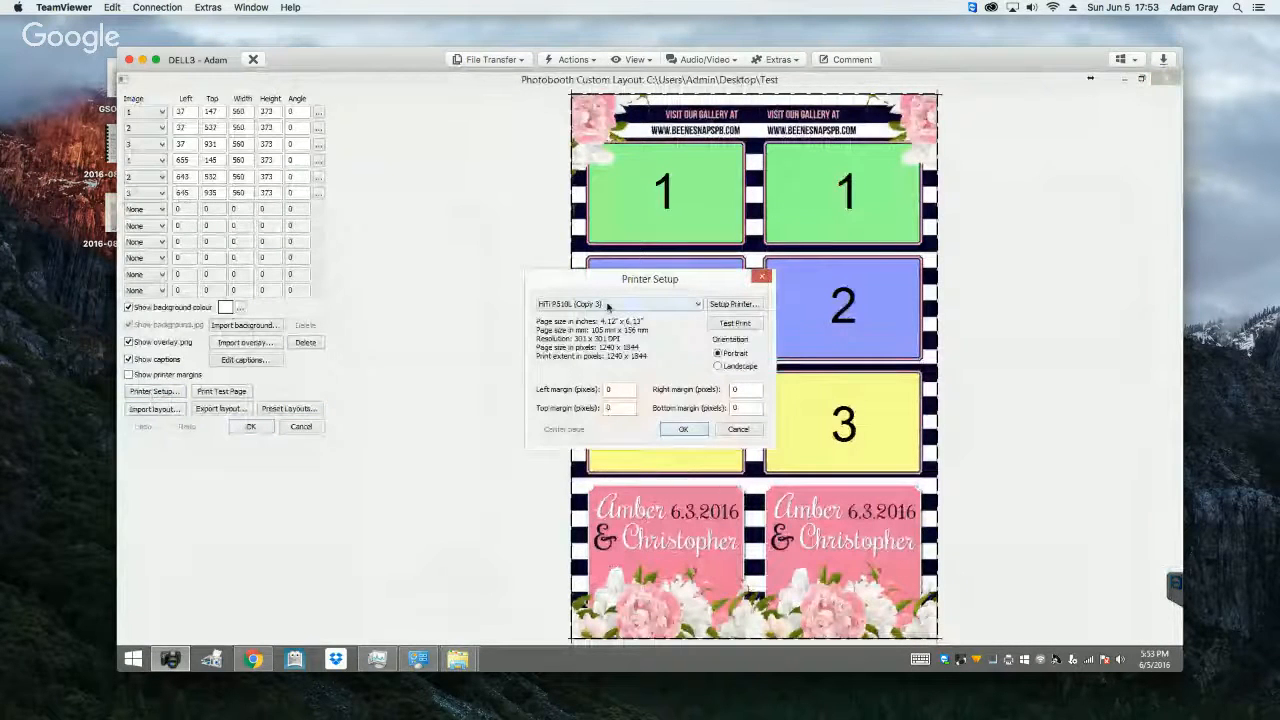
left_click(215, 660)
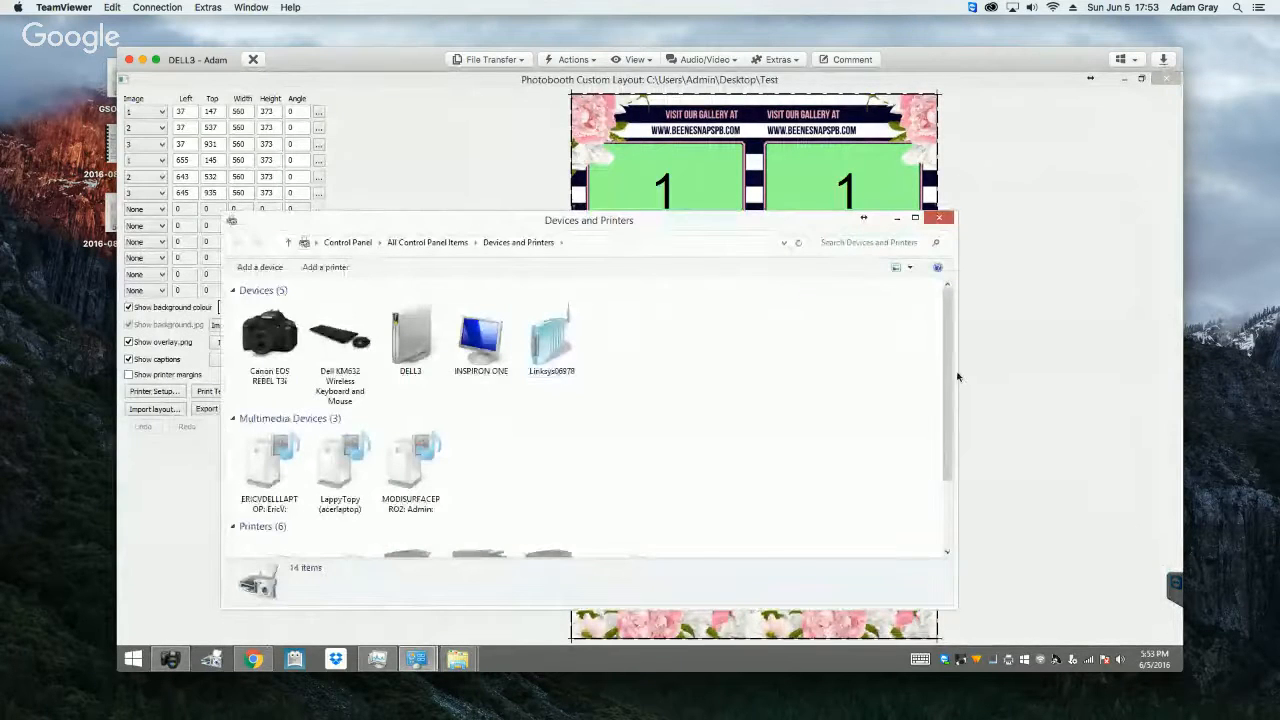
scroll(957, 376, "down", 2)
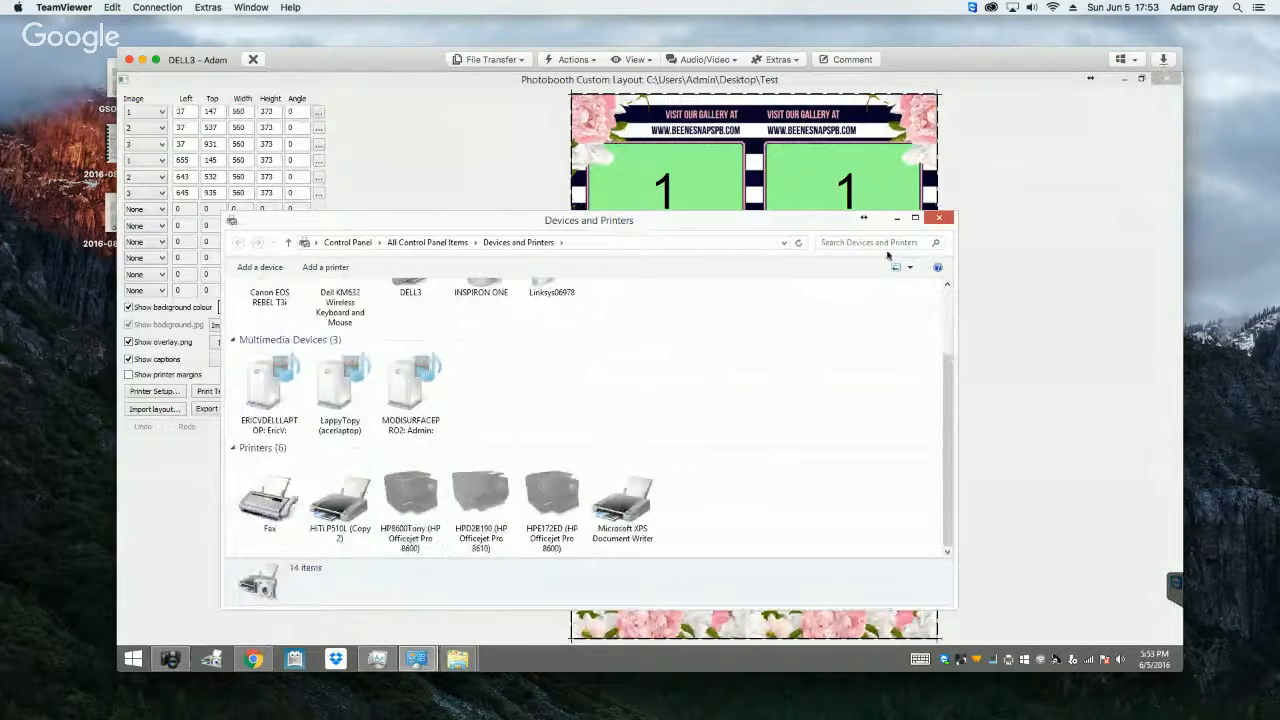
left_click(939, 218)
Step: Choose the HiTi P510L (Copy 2) printer, review its paper properties, and accept the printer setup and custom layout
left_click(637, 304)
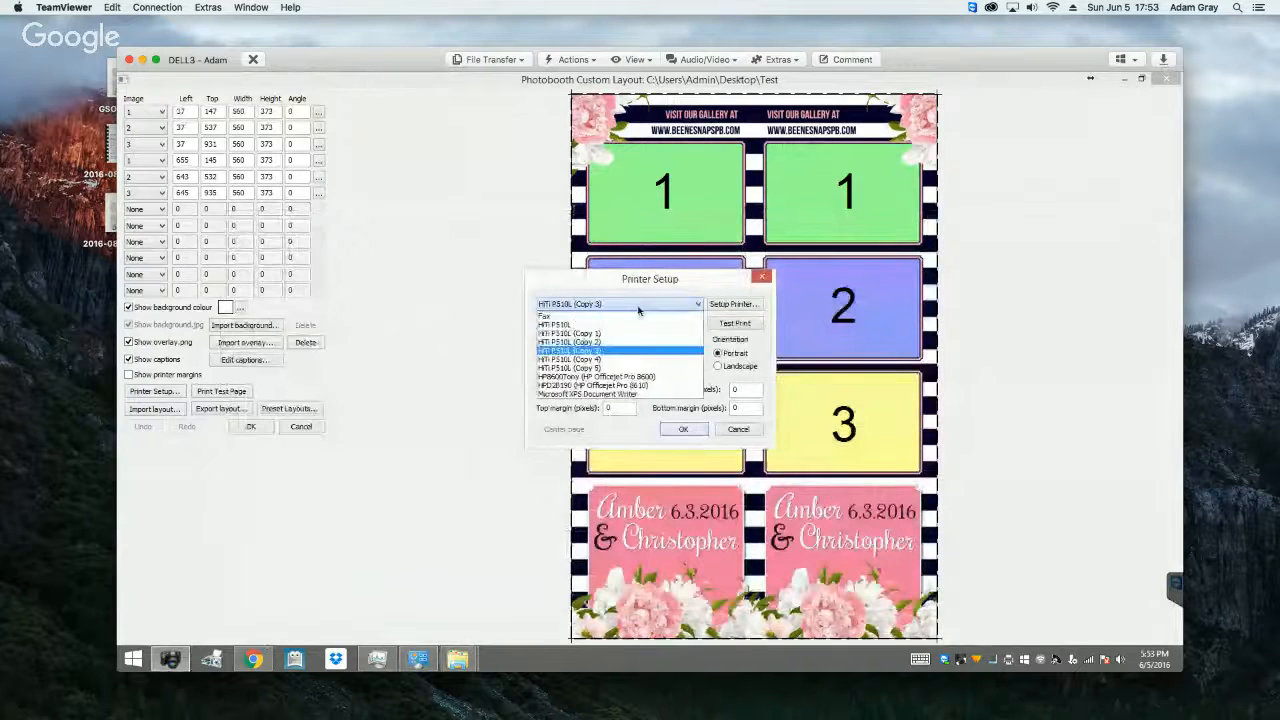
left_click(615, 342)
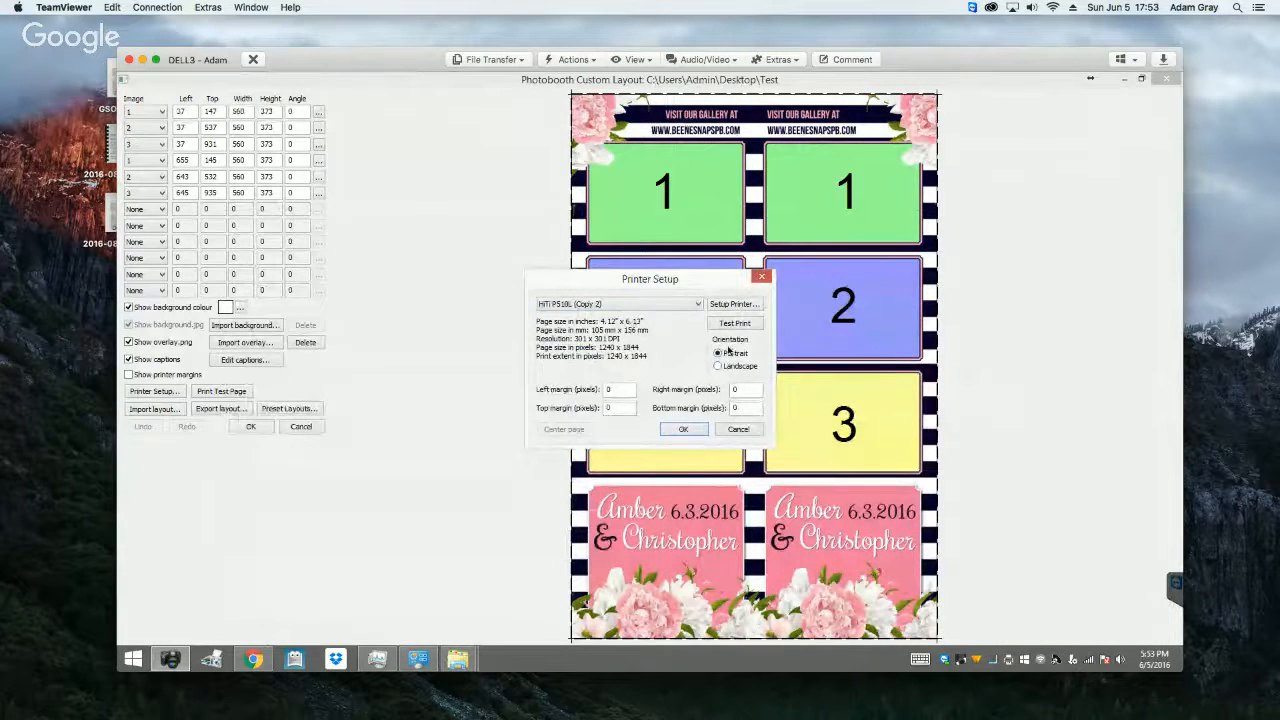
left_click(737, 305)
left_click(593, 315)
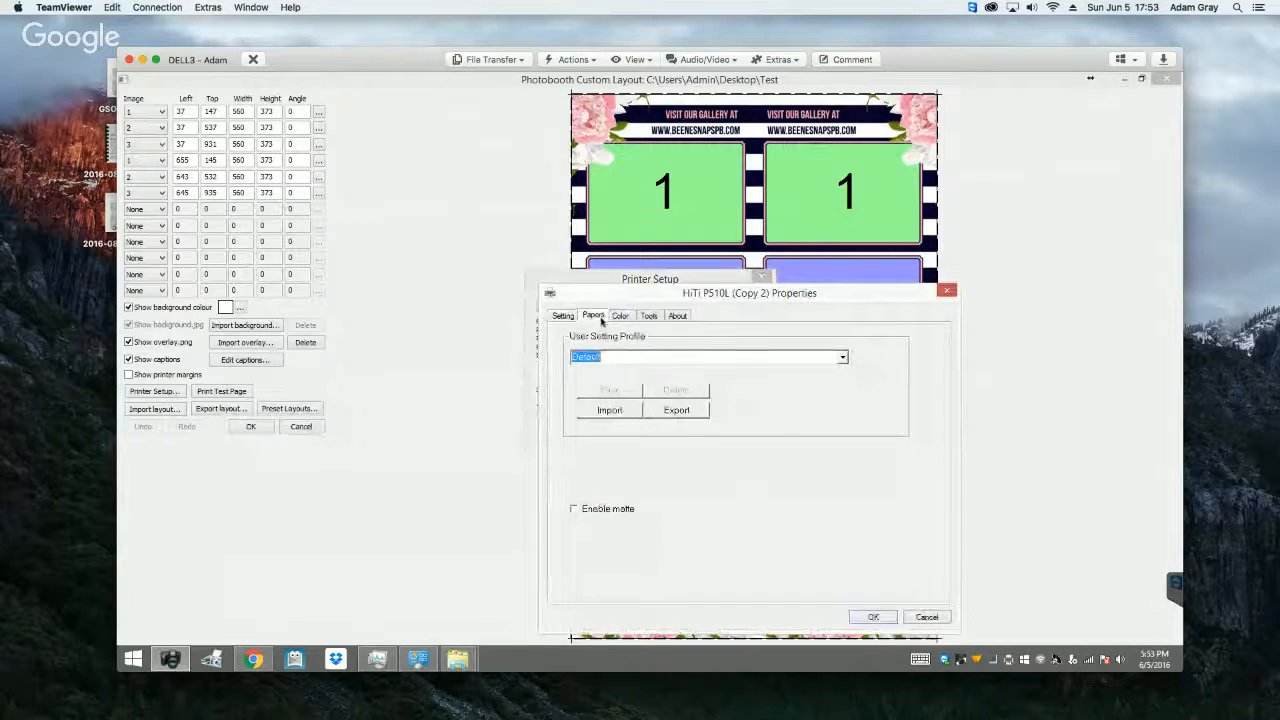
left_click_drag(818, 305, 810, 251)
left_click(865, 563)
left_click(683, 430)
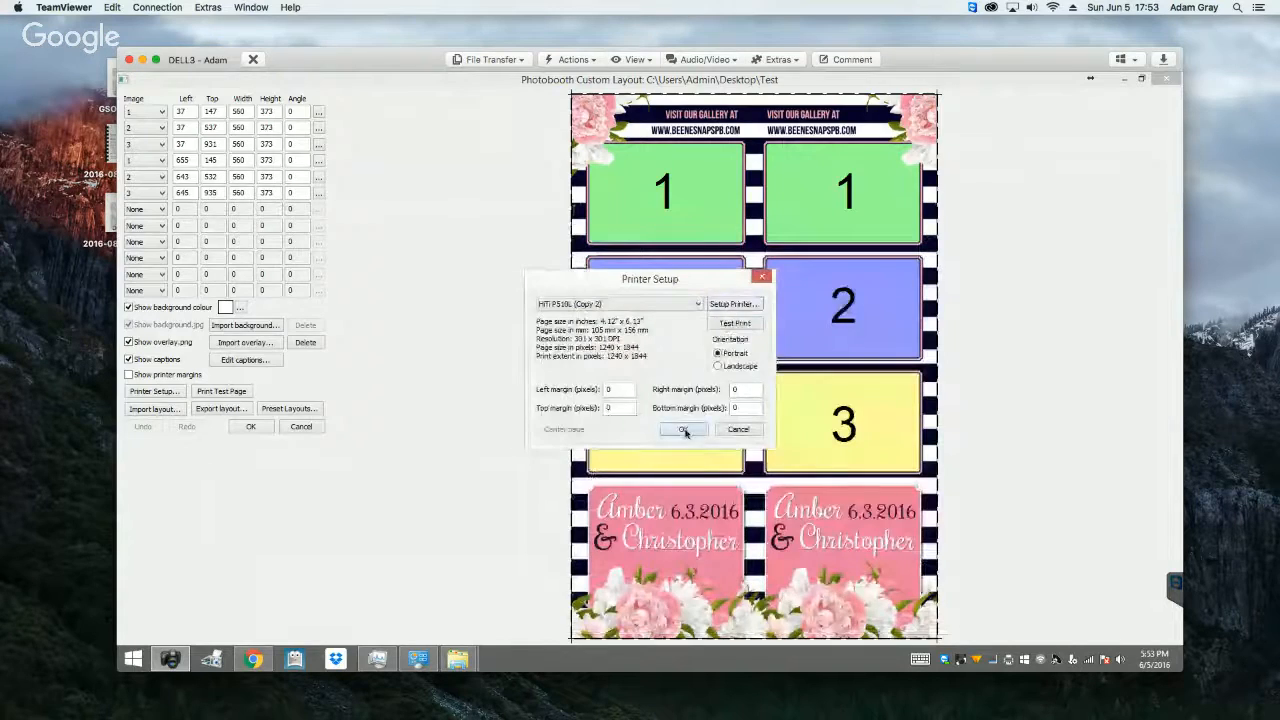
left_click(252, 427)
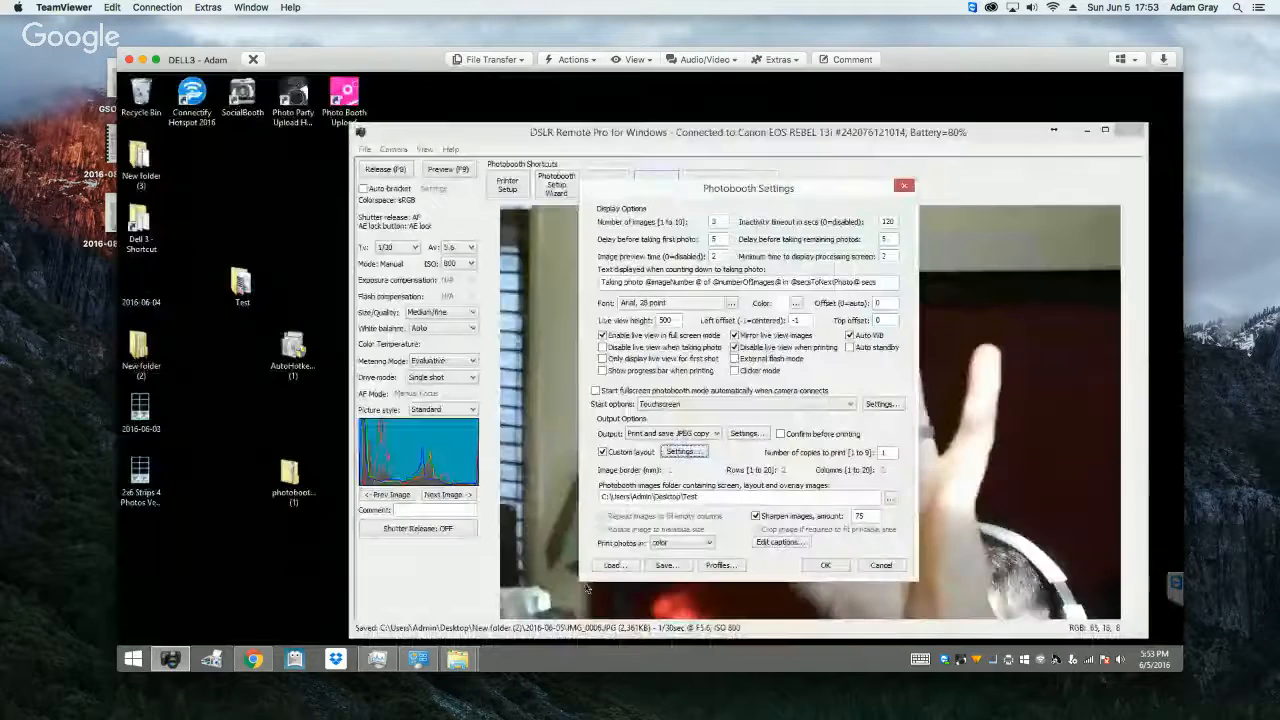
Step: Save the photobooth settings with the current printer settings as "test" in the desktop's Test folder
left_click(667, 566)
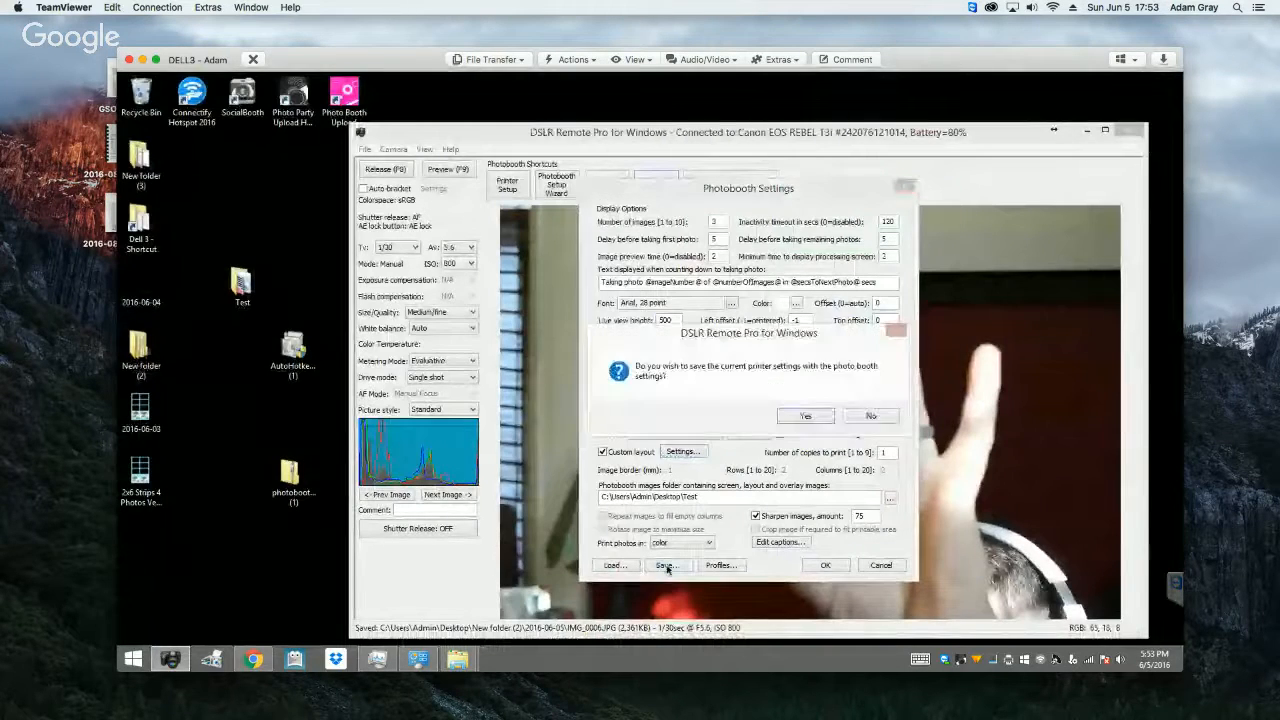
left_click(800, 418)
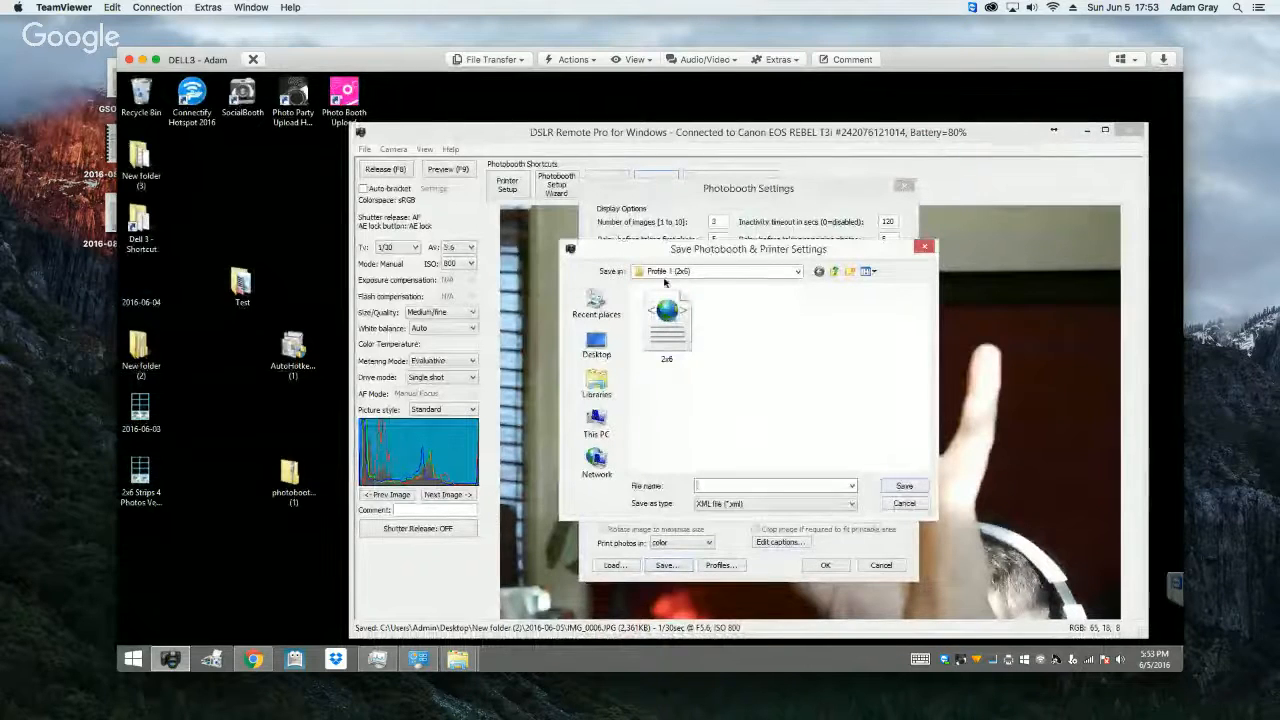
left_click(834, 271)
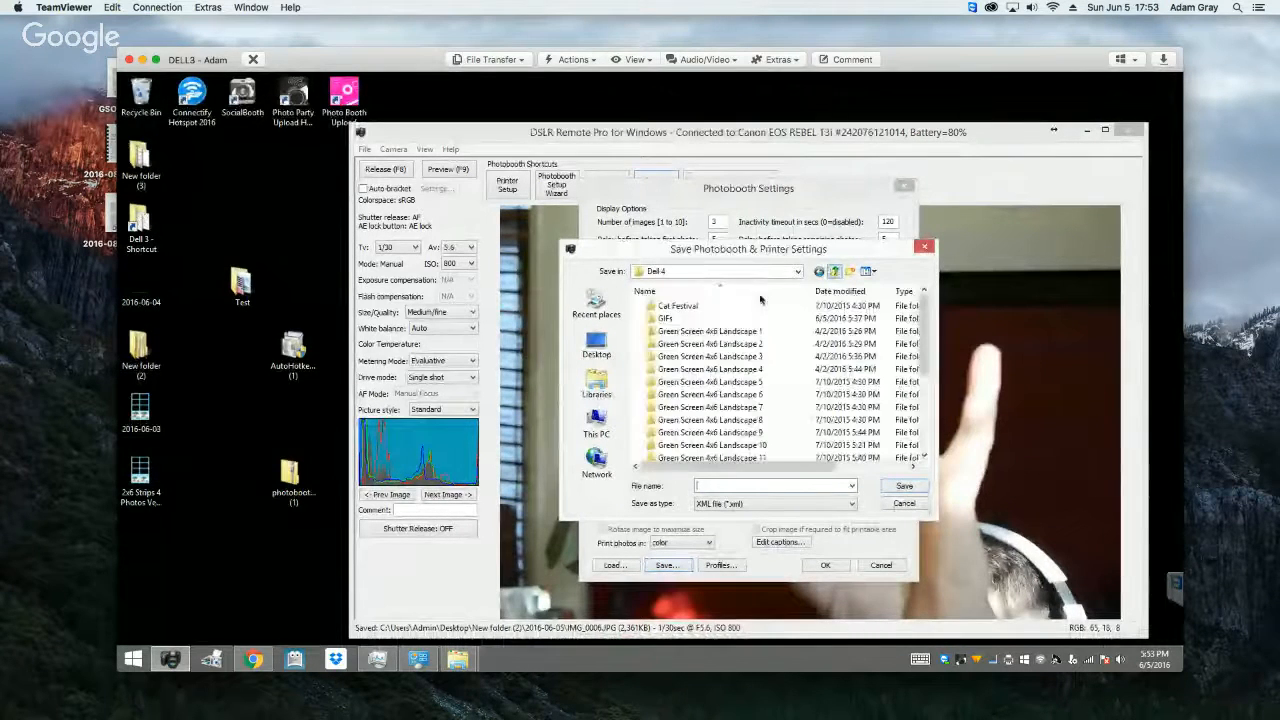
left_click(612, 343)
double_click(812, 407)
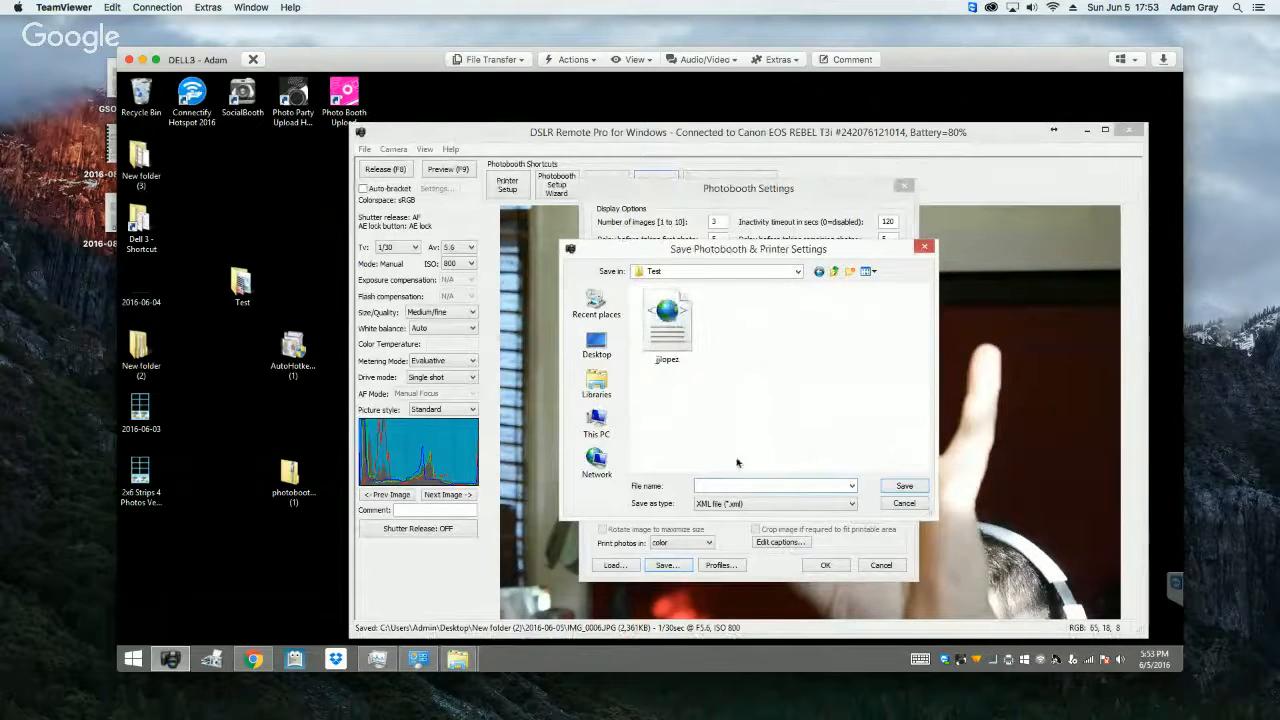
type("test")
key("Return")
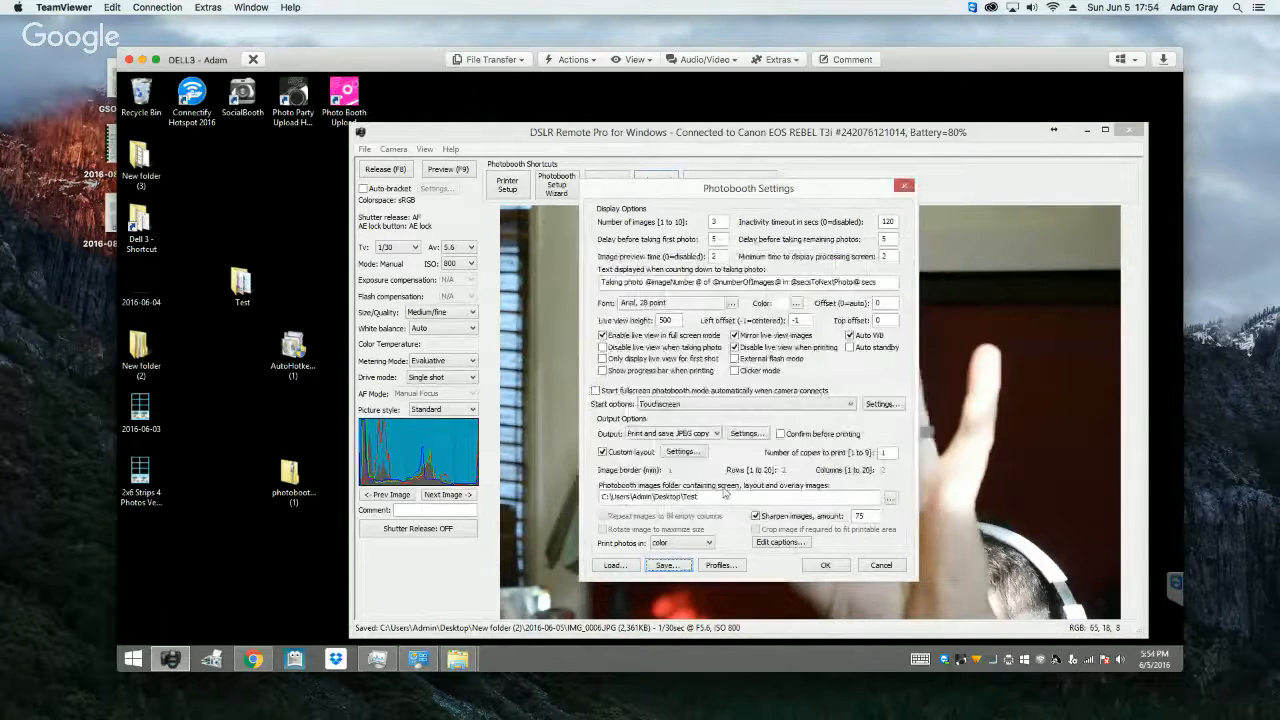
Step: Assign test.xml from the Test folder to Profile 7 and make Profile 7 the default photobooth profile
left_click(720, 565)
left_click(736, 446)
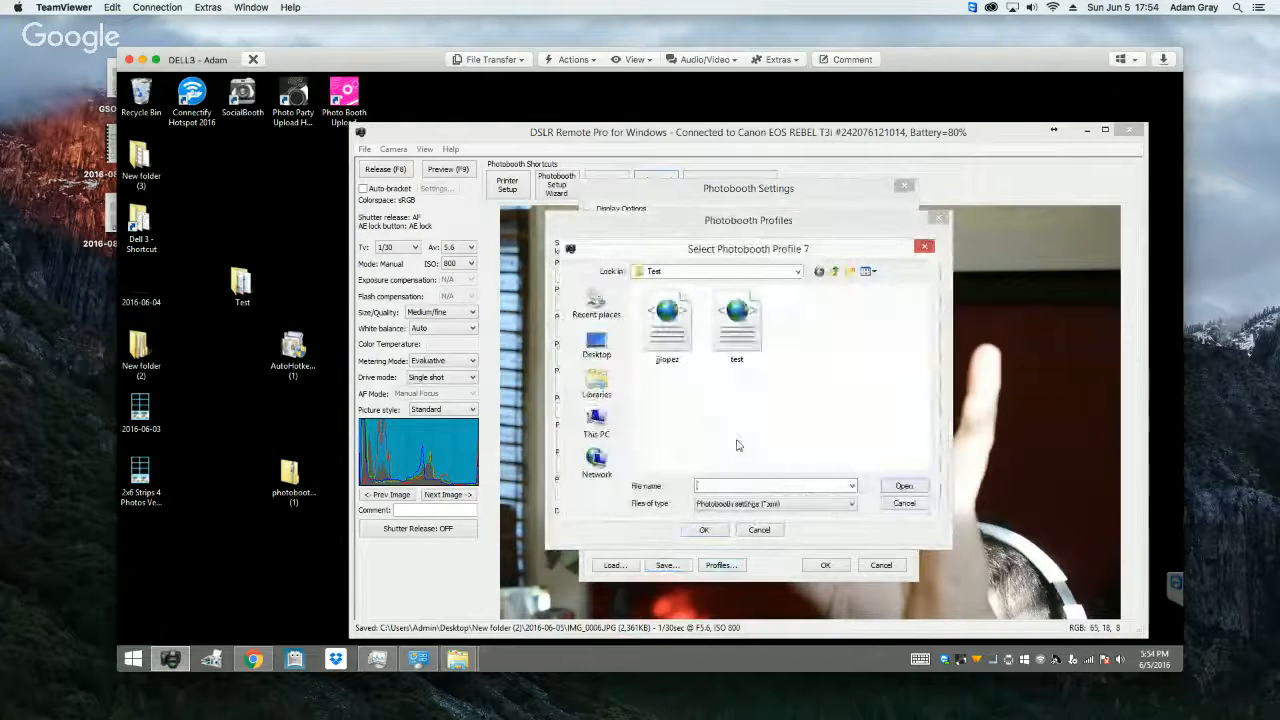
left_click(737, 322)
left_click(904, 486)
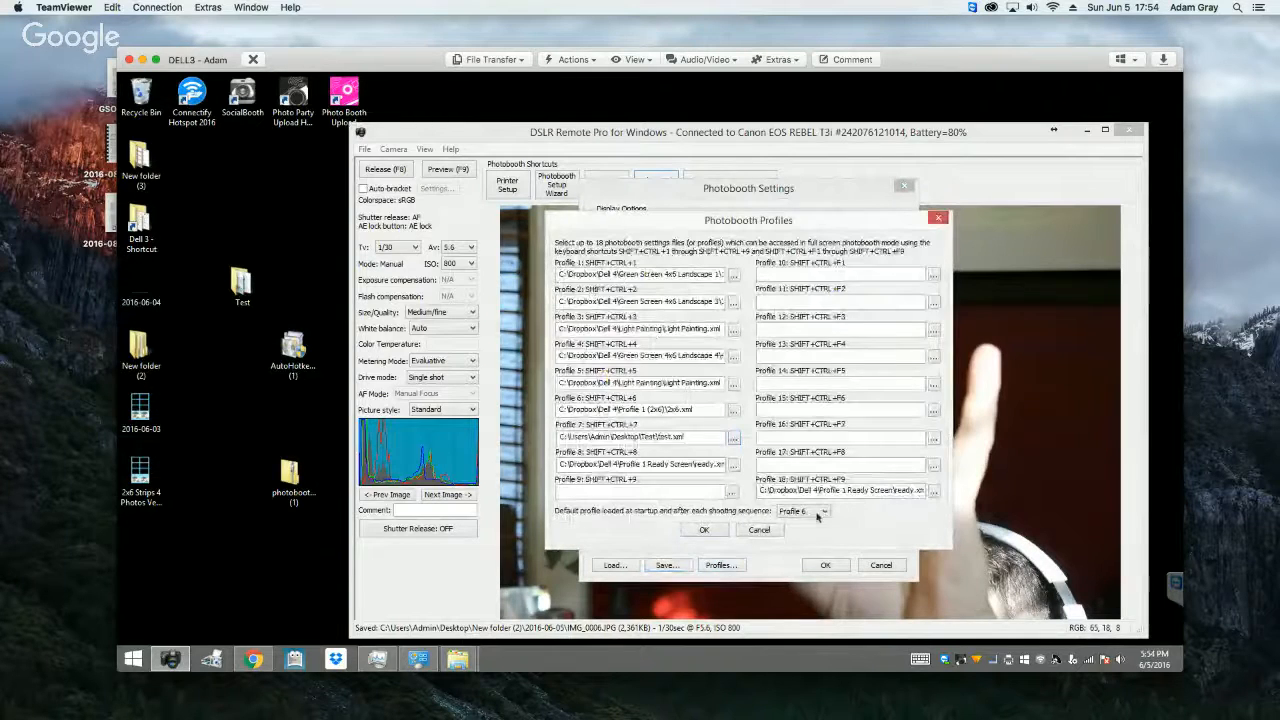
left_click(818, 512)
left_click(800, 580)
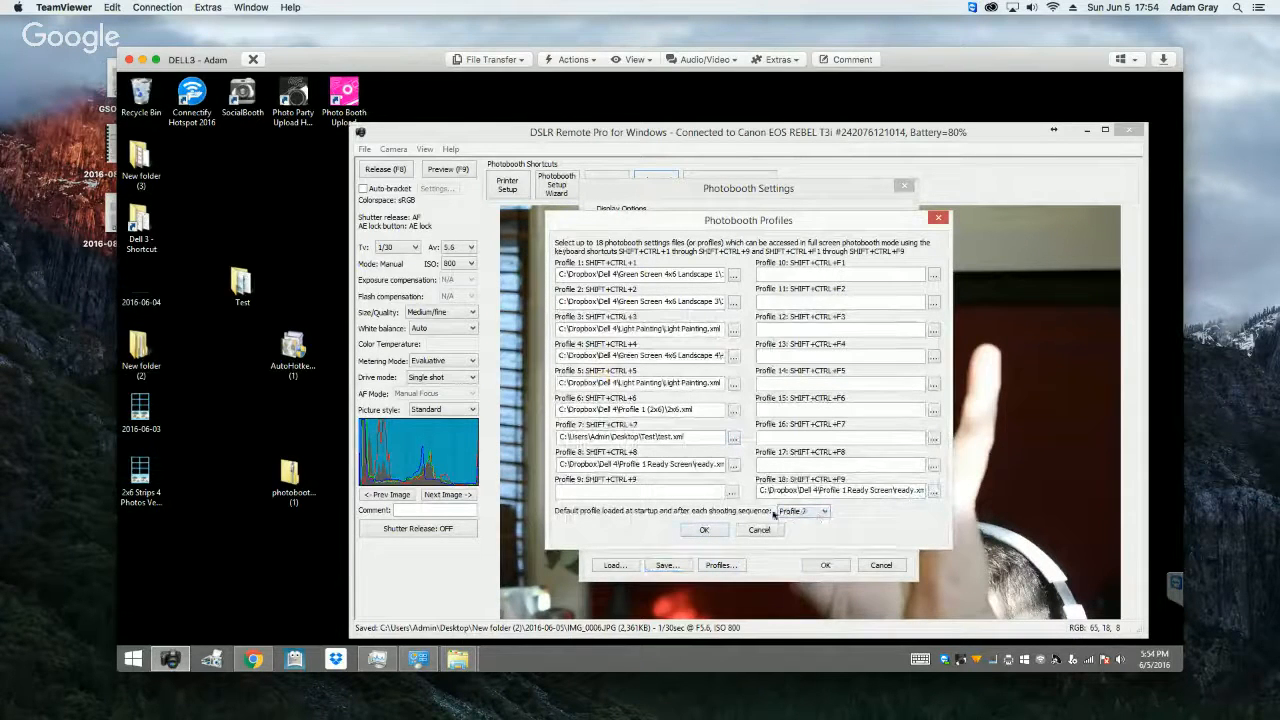
left_click(704, 530)
Step: Save the photobooth and printer settings again over test.xml and accept the photobooth settings
left_click(667, 565)
left_click(815, 420)
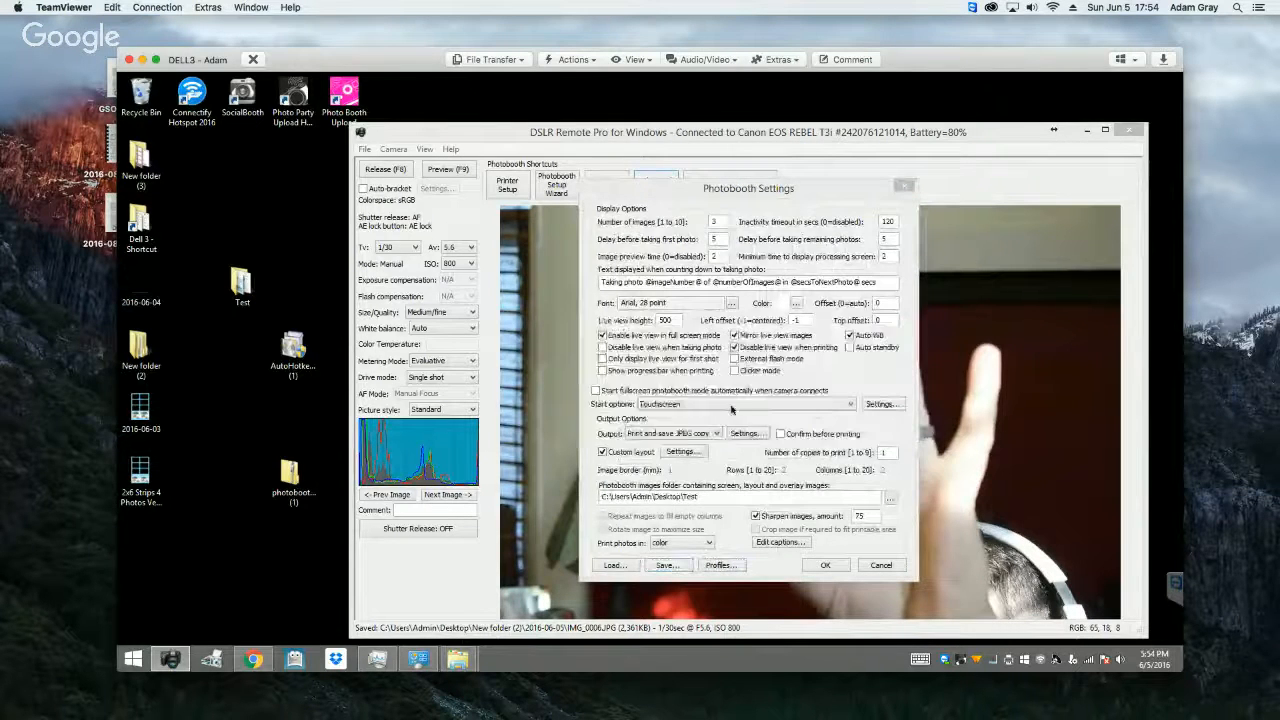
left_click(747, 334)
left_click(903, 487)
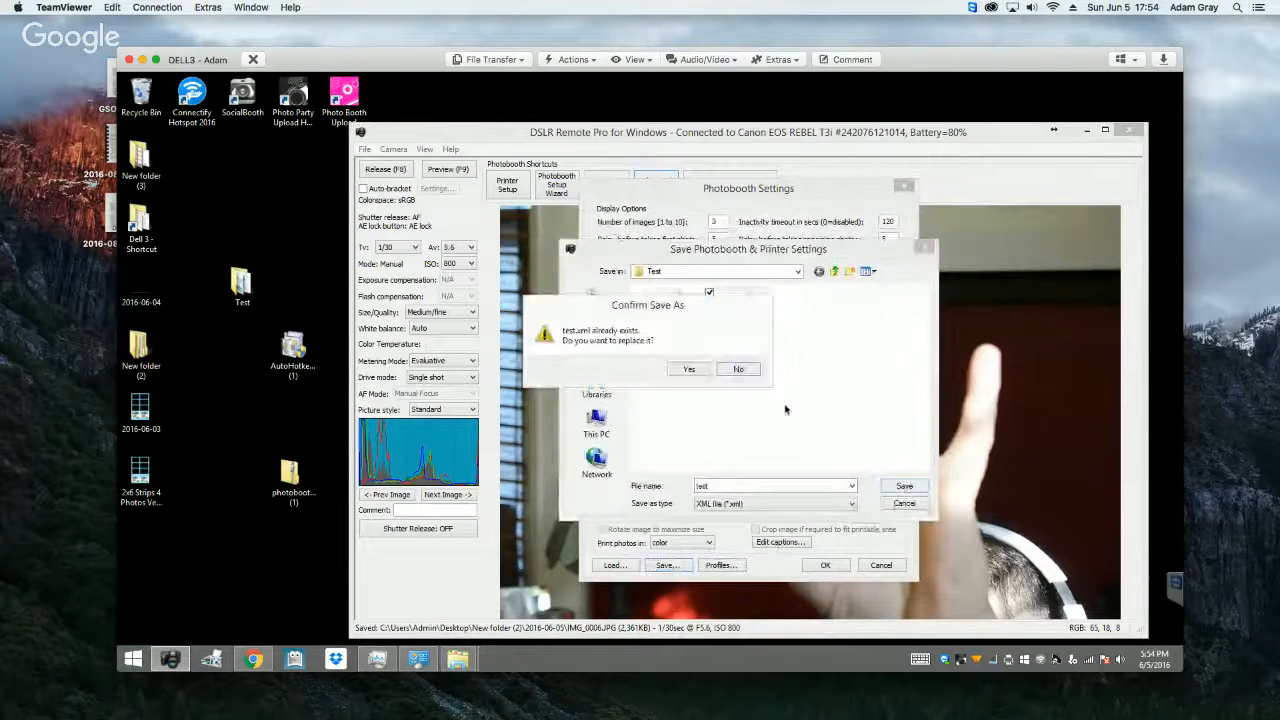
left_click(687, 370)
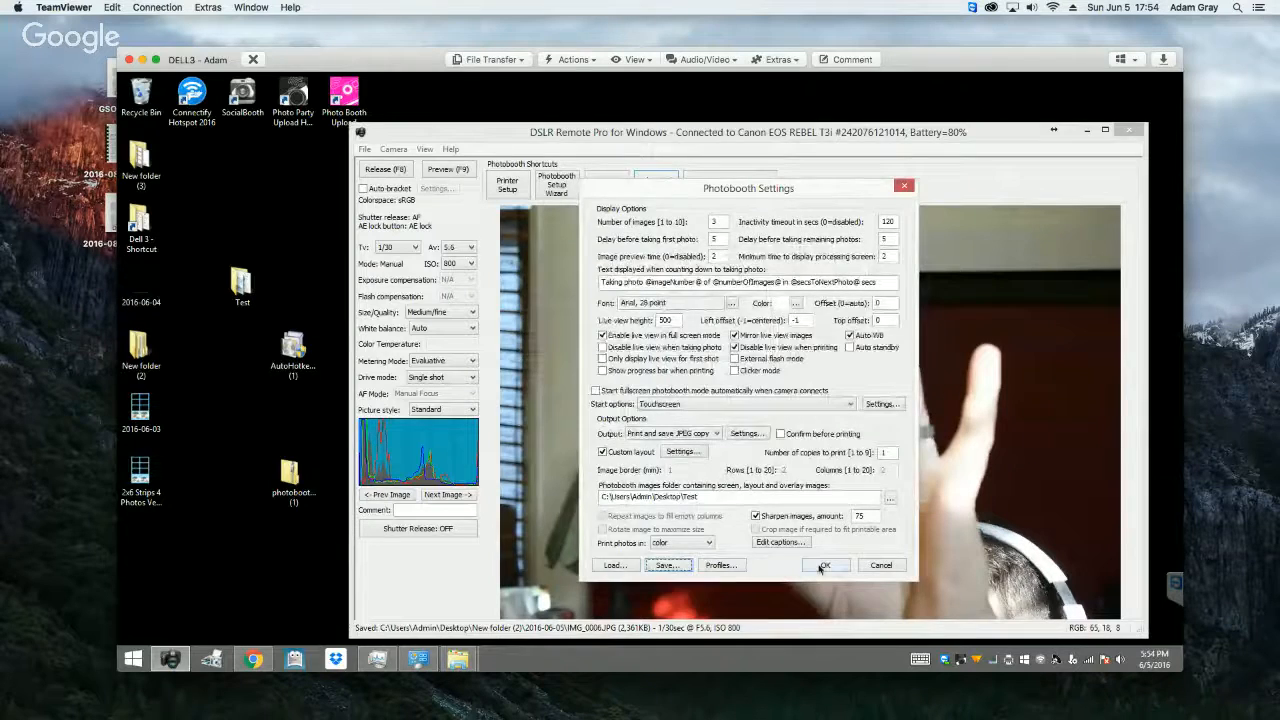
left_click(823, 565)
Step: Switch to Chrome to look at the D.I.Y. Photo Booth Idea Sharing group, and minimize the browser
left_click(252, 660)
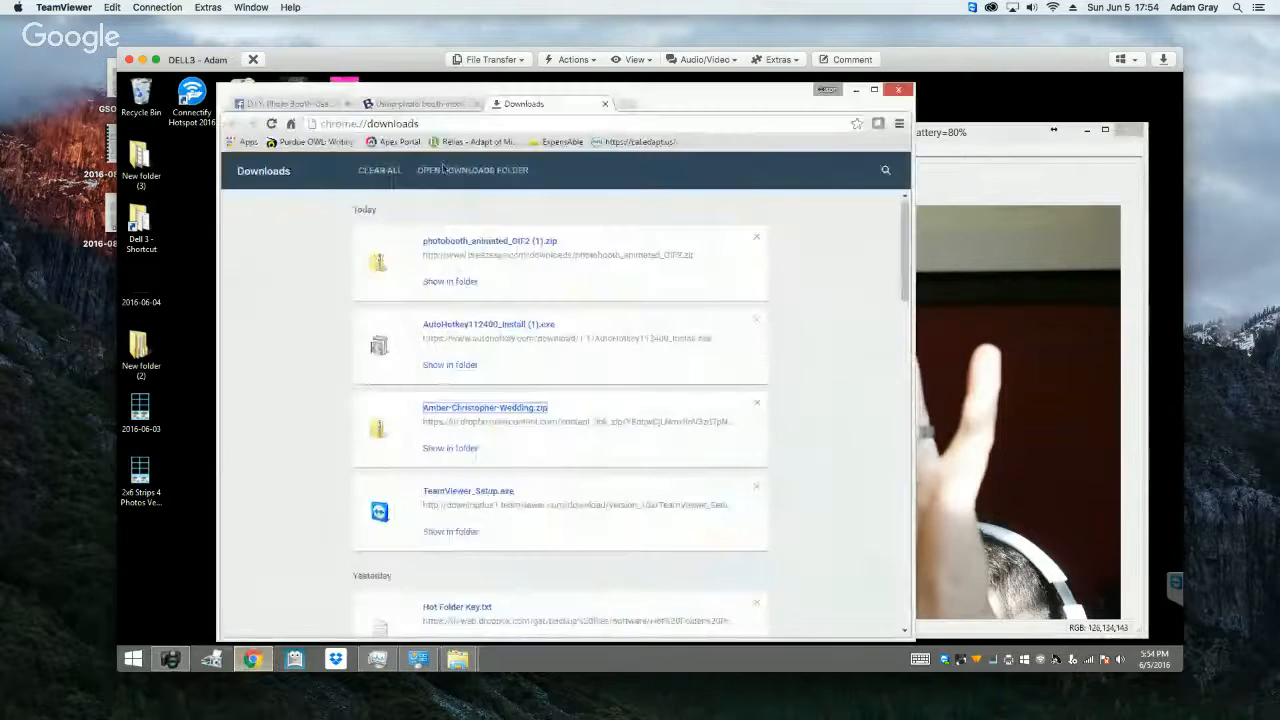
left_click(290, 104)
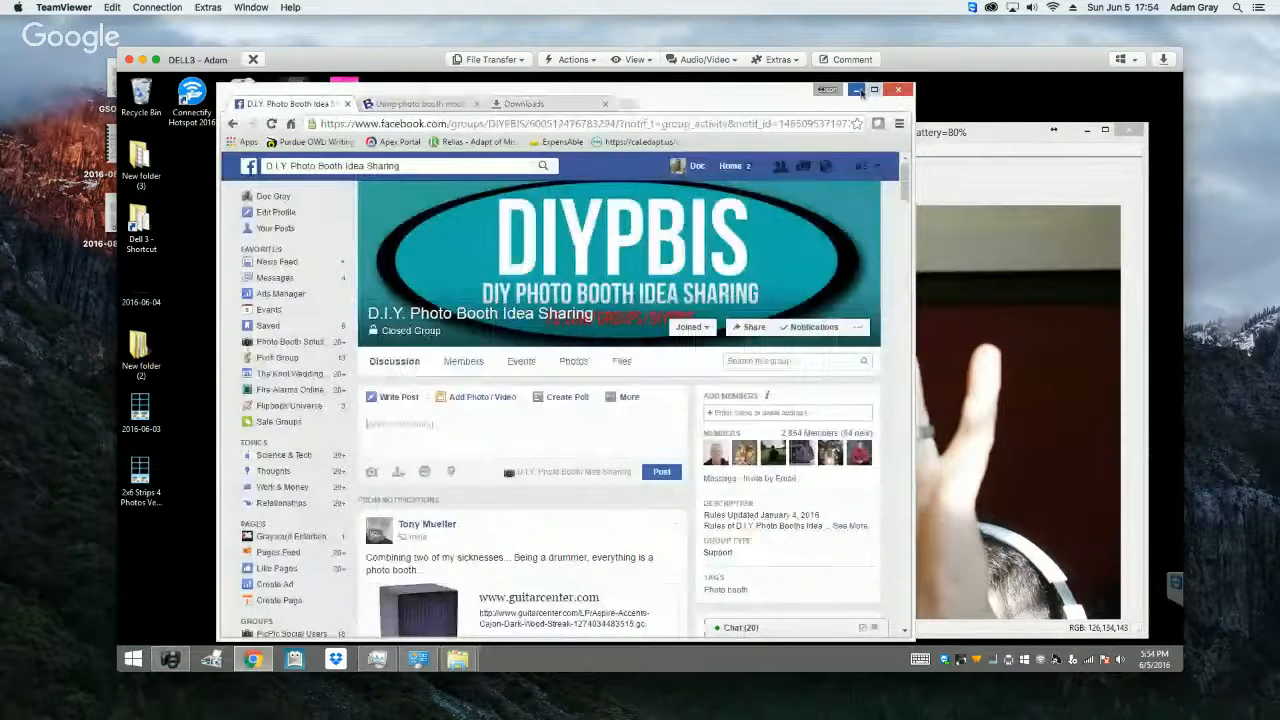
left_click(860, 91)
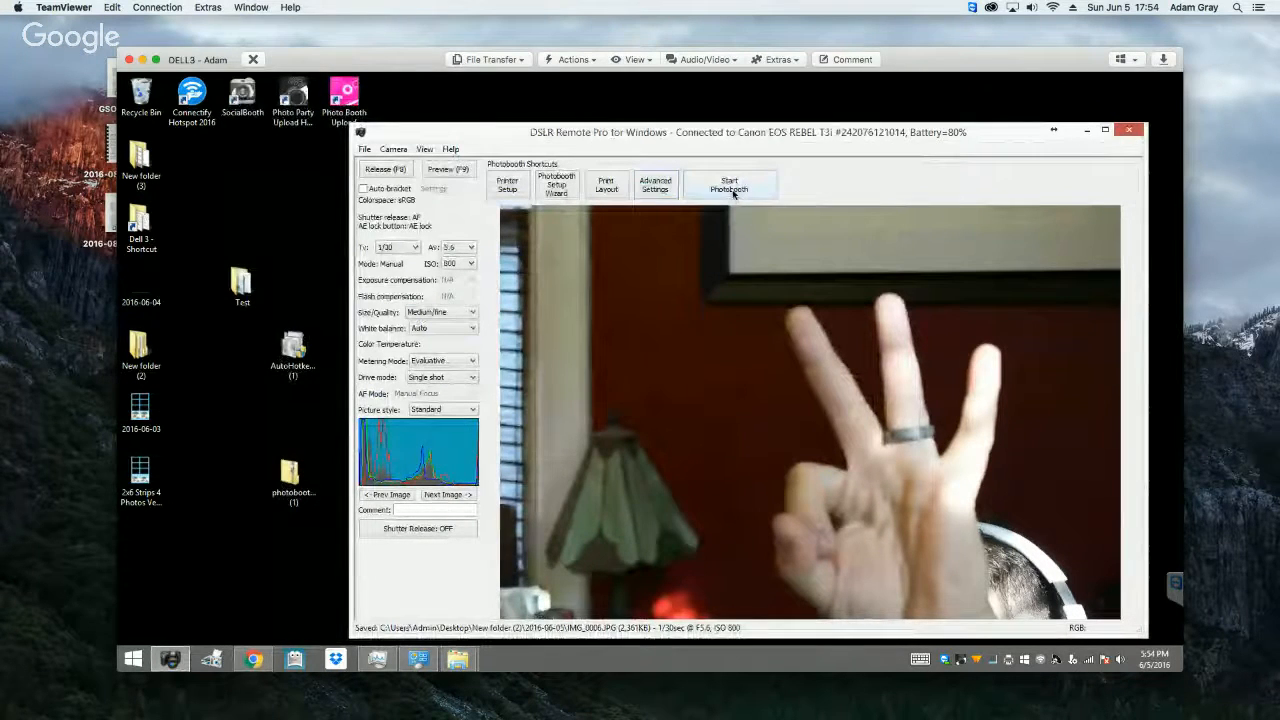
Step: Run a photobooth shooting sequence to check the screens and countdown text, and abort it during the second photo
left_click(729, 187)
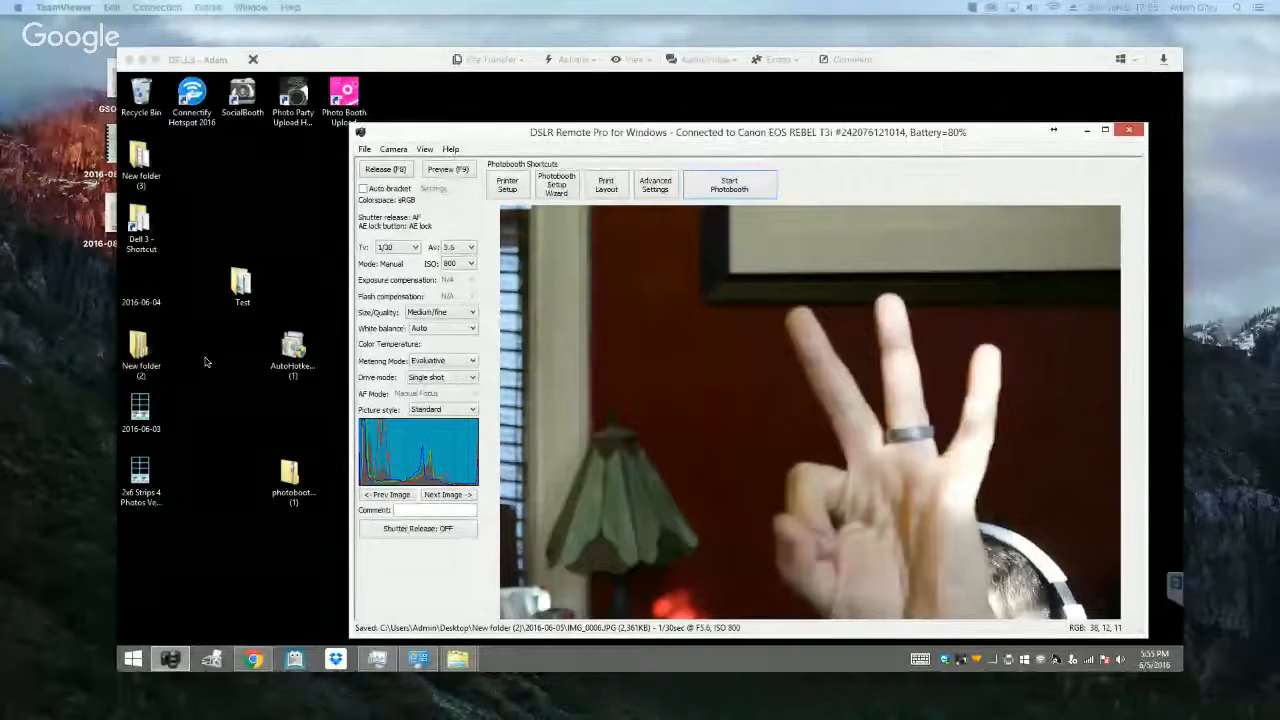
left_click(730, 185)
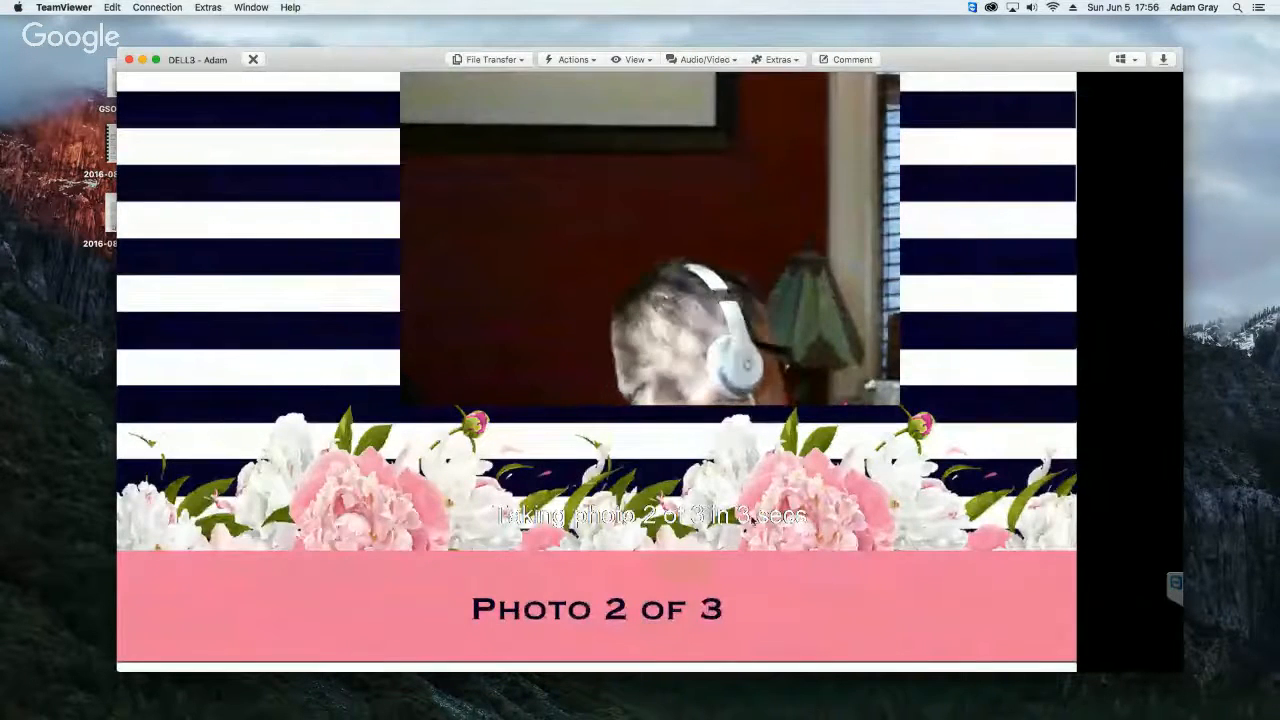
key("Escape")
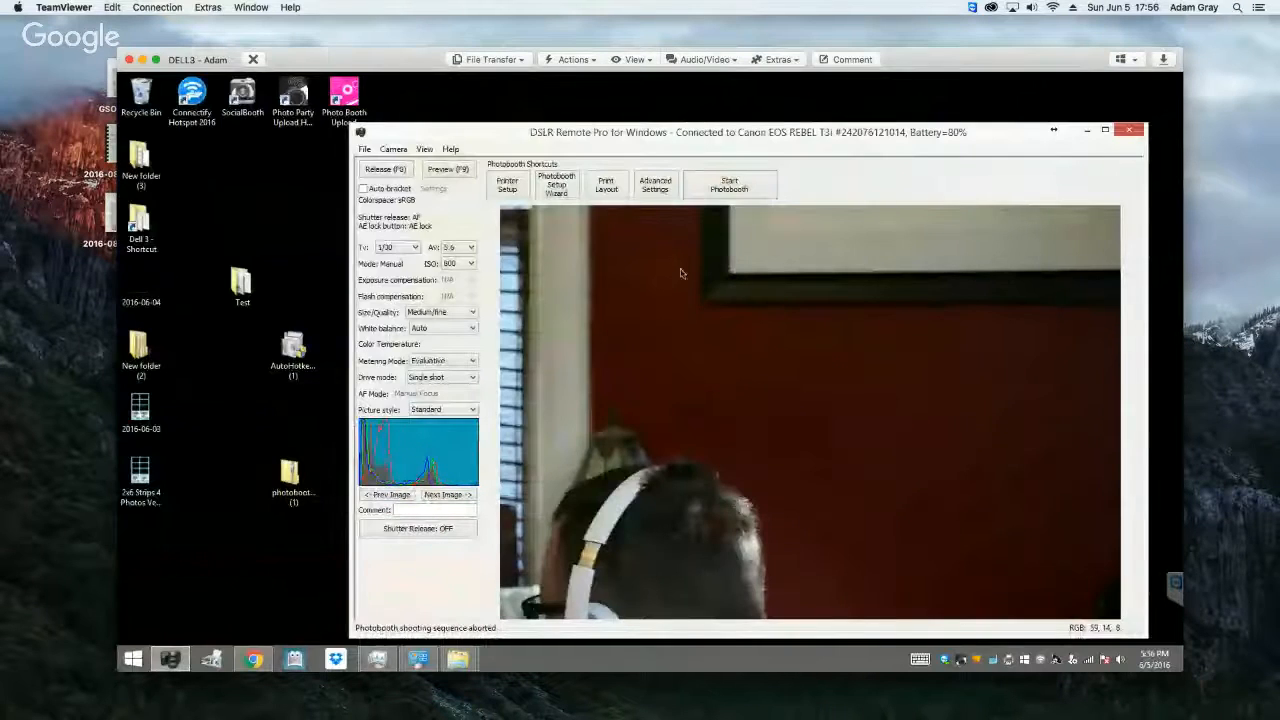
Step: Set the countdown text color to black and its offset to 50 in the advanced photobooth settings
left_click(656, 188)
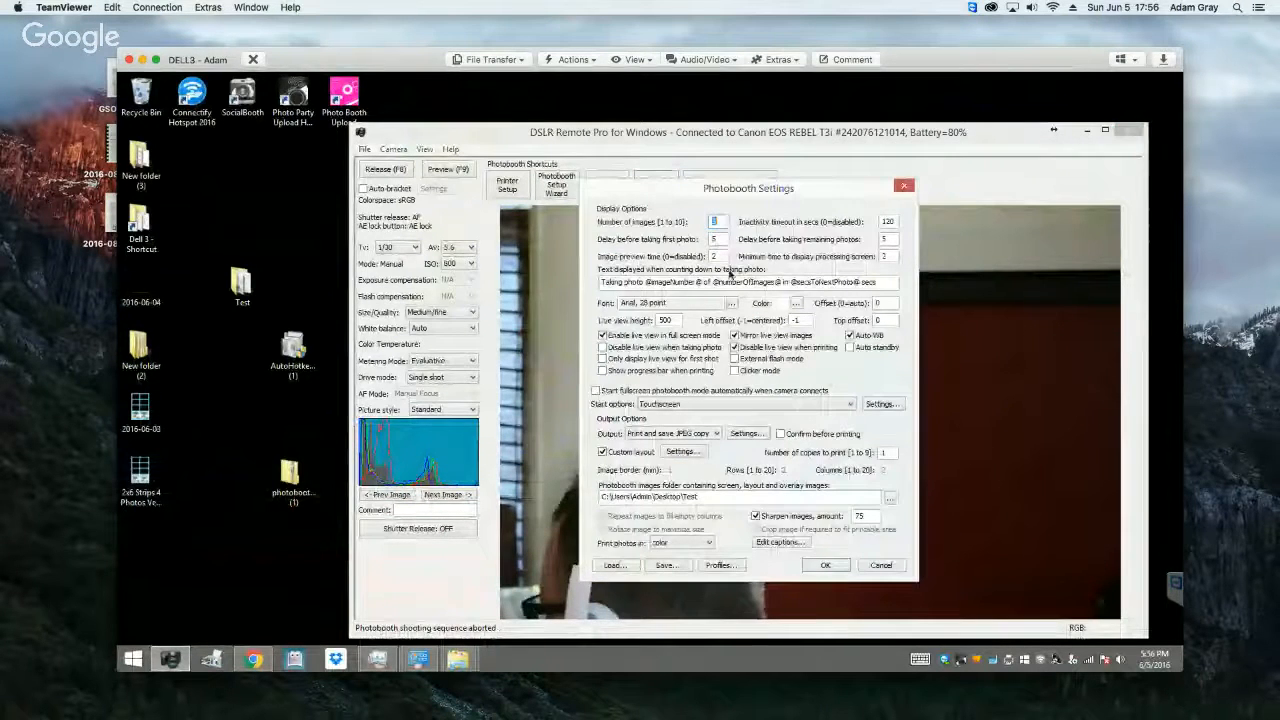
left_click(796, 303)
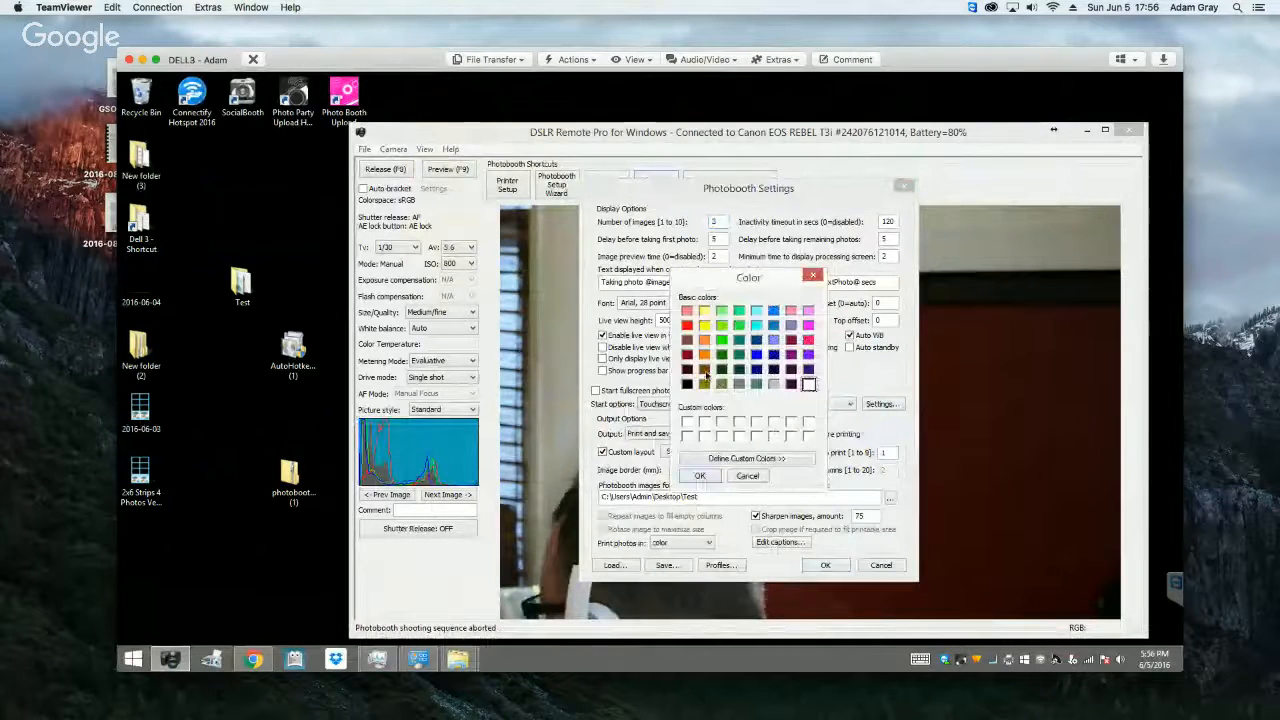
left_click(687, 384)
left_click(700, 475)
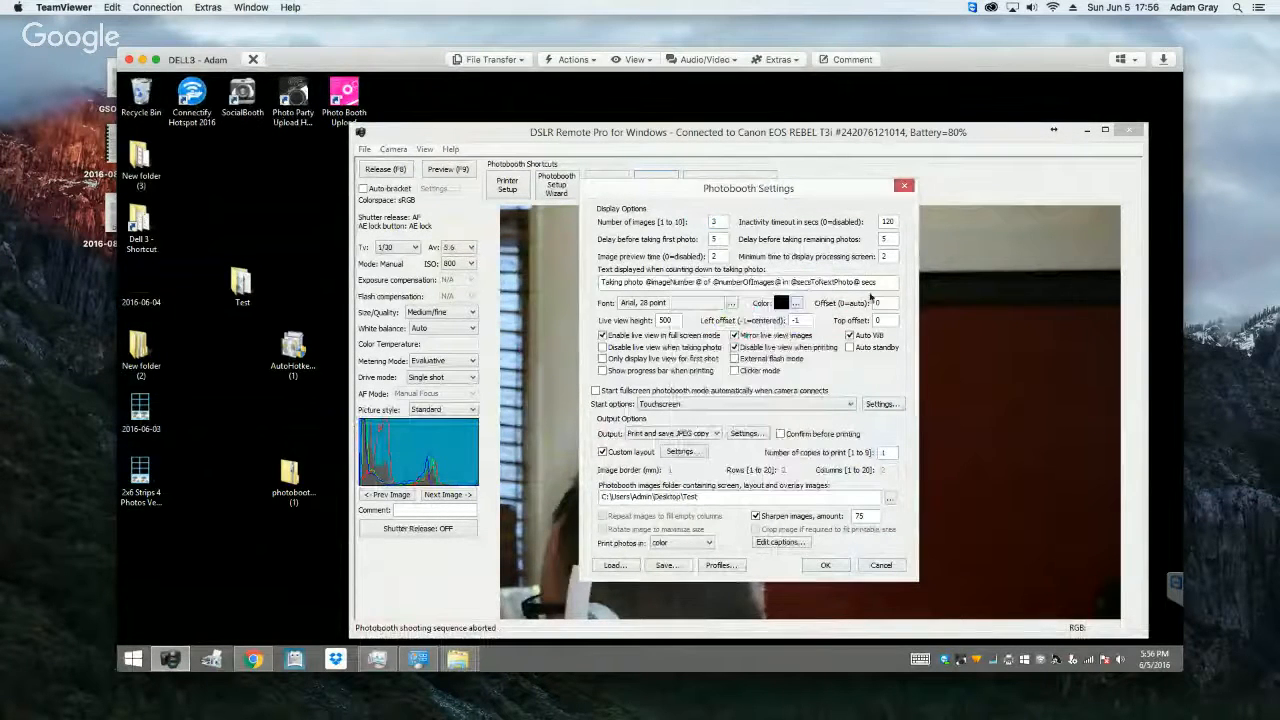
type("50")
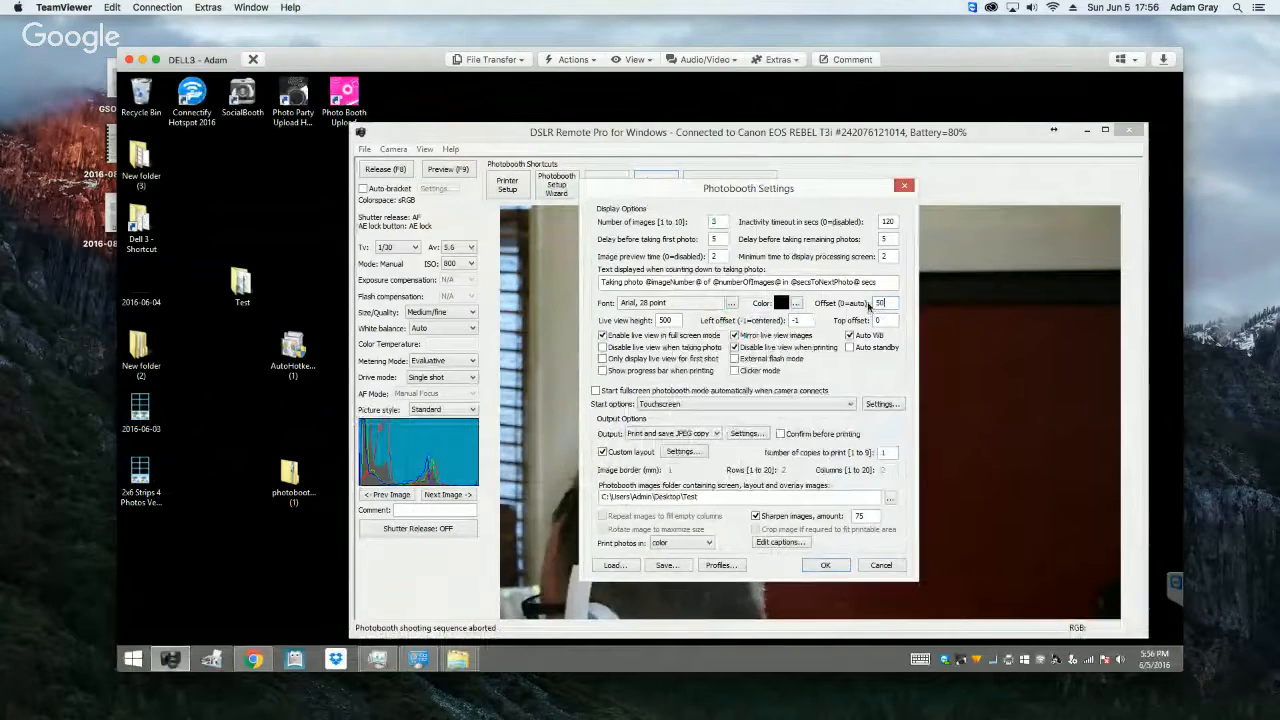
Step: Overwrite test.xml with the black countdown text settings, including the printer settings, and accept the photobooth settings
left_click(676, 566)
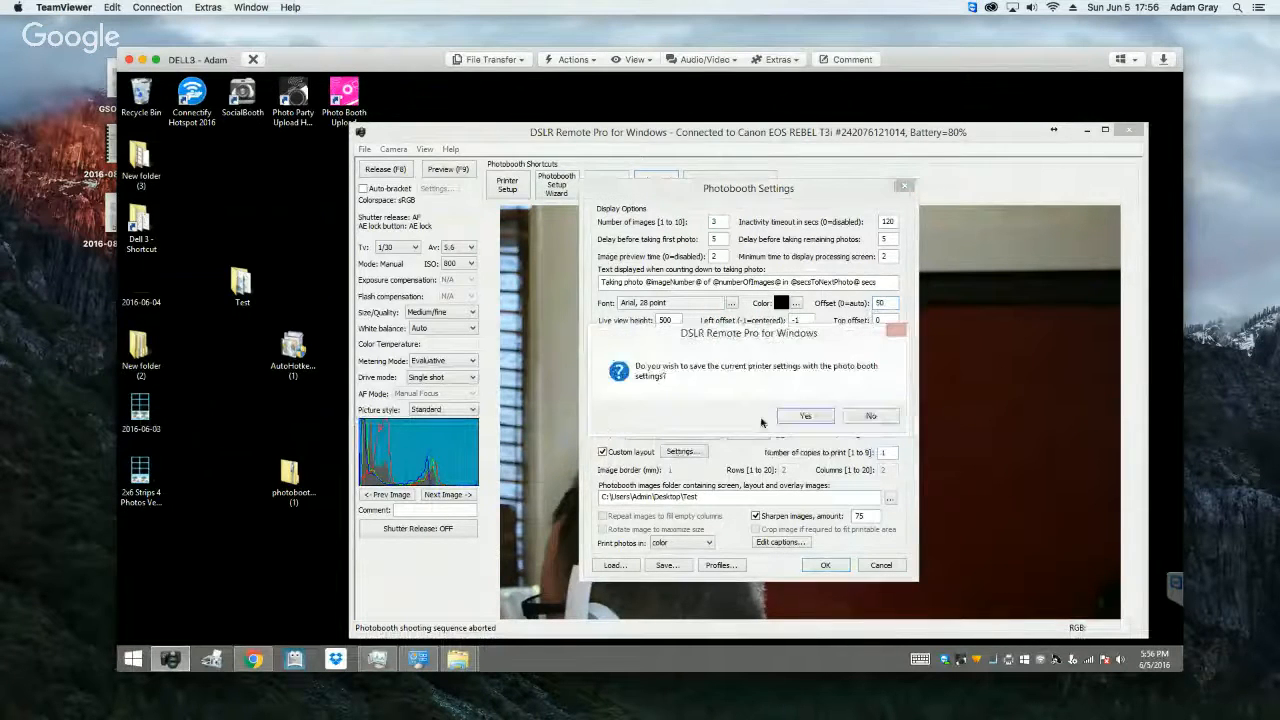
left_click(797, 418)
left_click(737, 322)
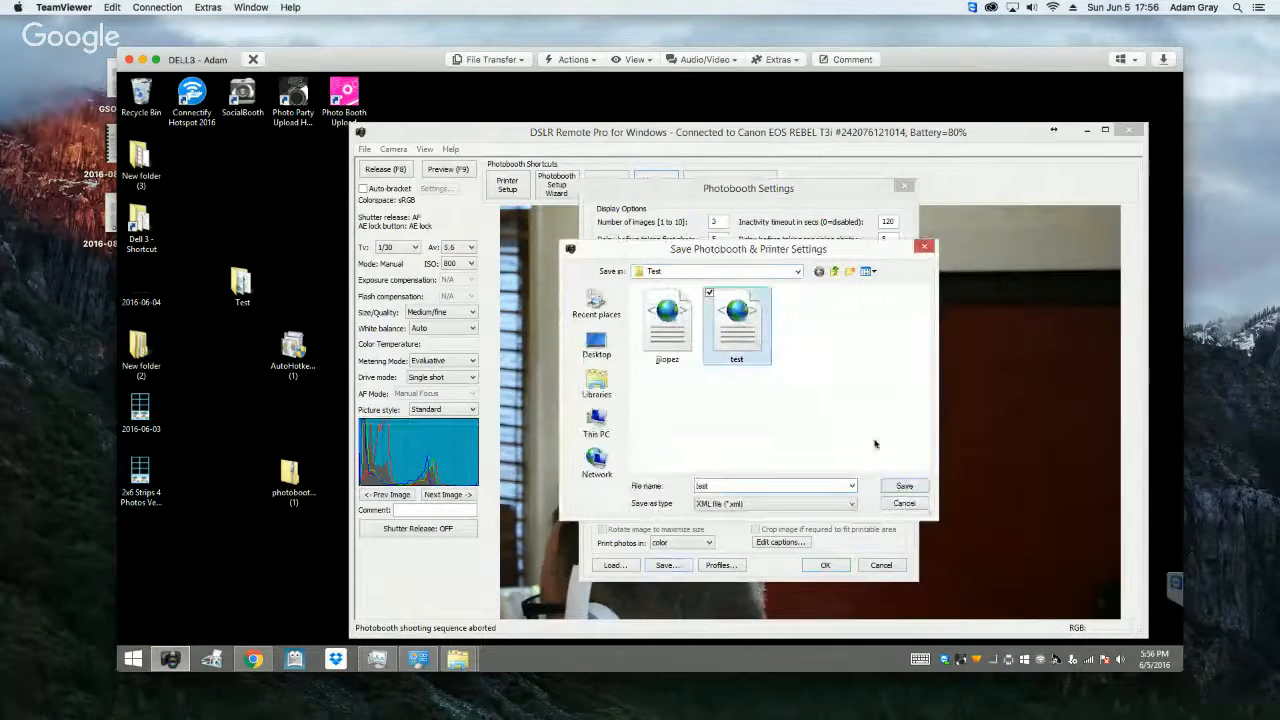
left_click(903, 486)
left_click(686, 369)
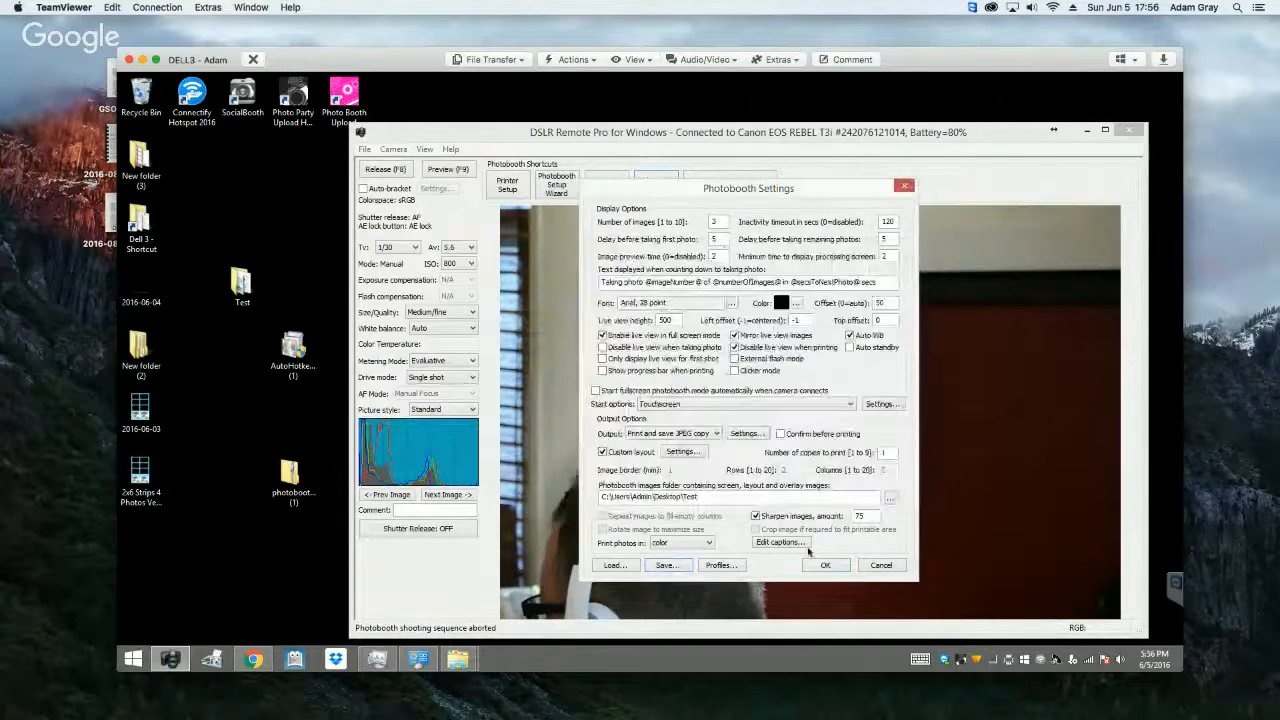
left_click(825, 565)
Step: Start photobooth mode and a test sequence to check the countdown text's new color and position, and abort it
left_click(729, 186)
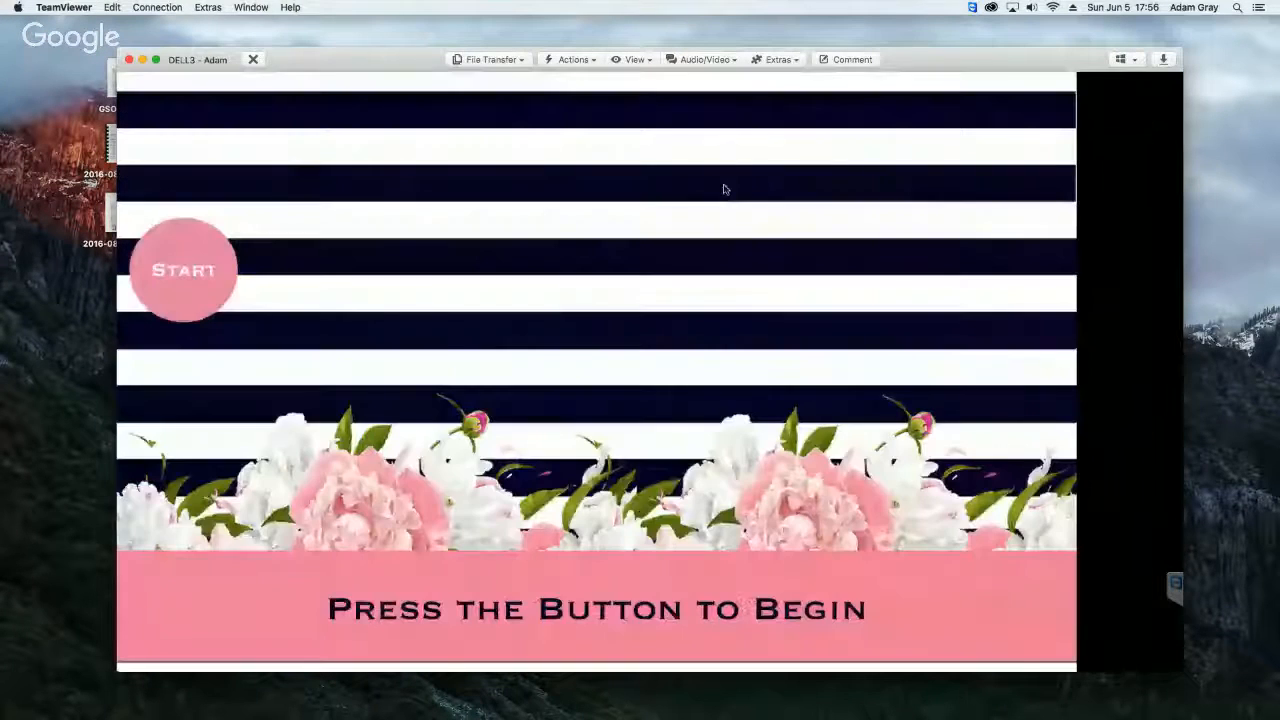
left_click(726, 189)
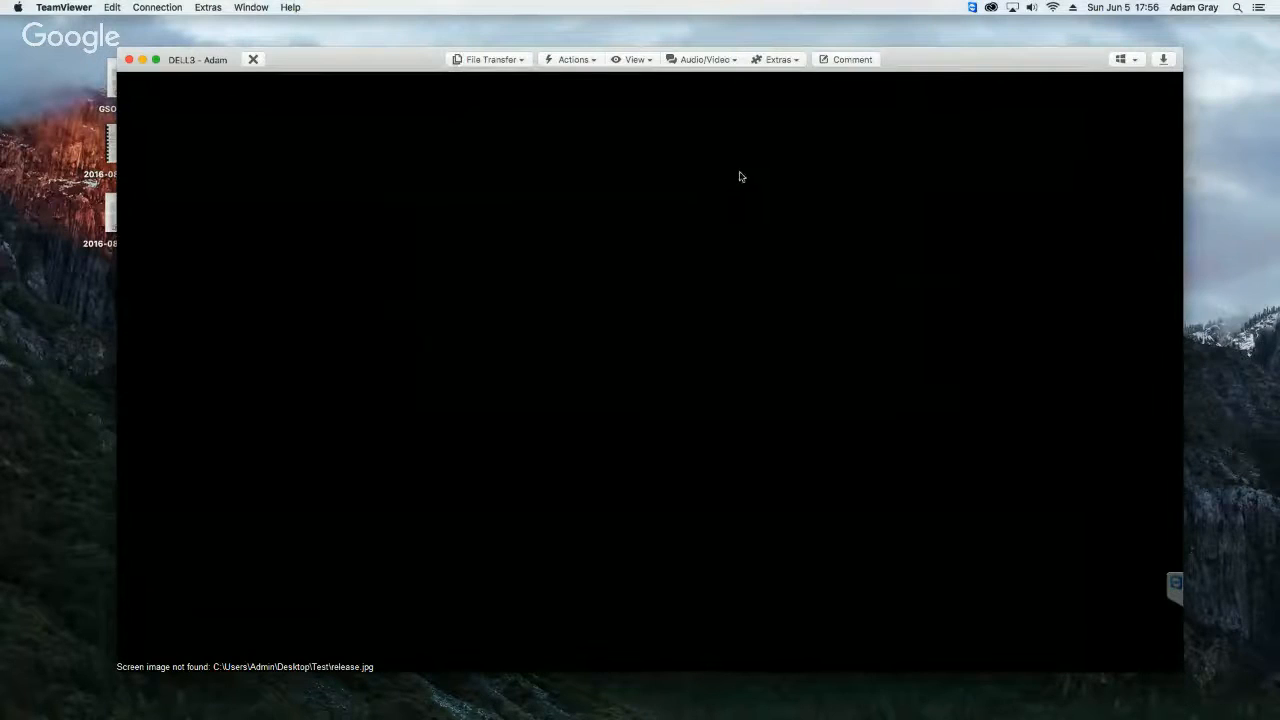
key("Escape")
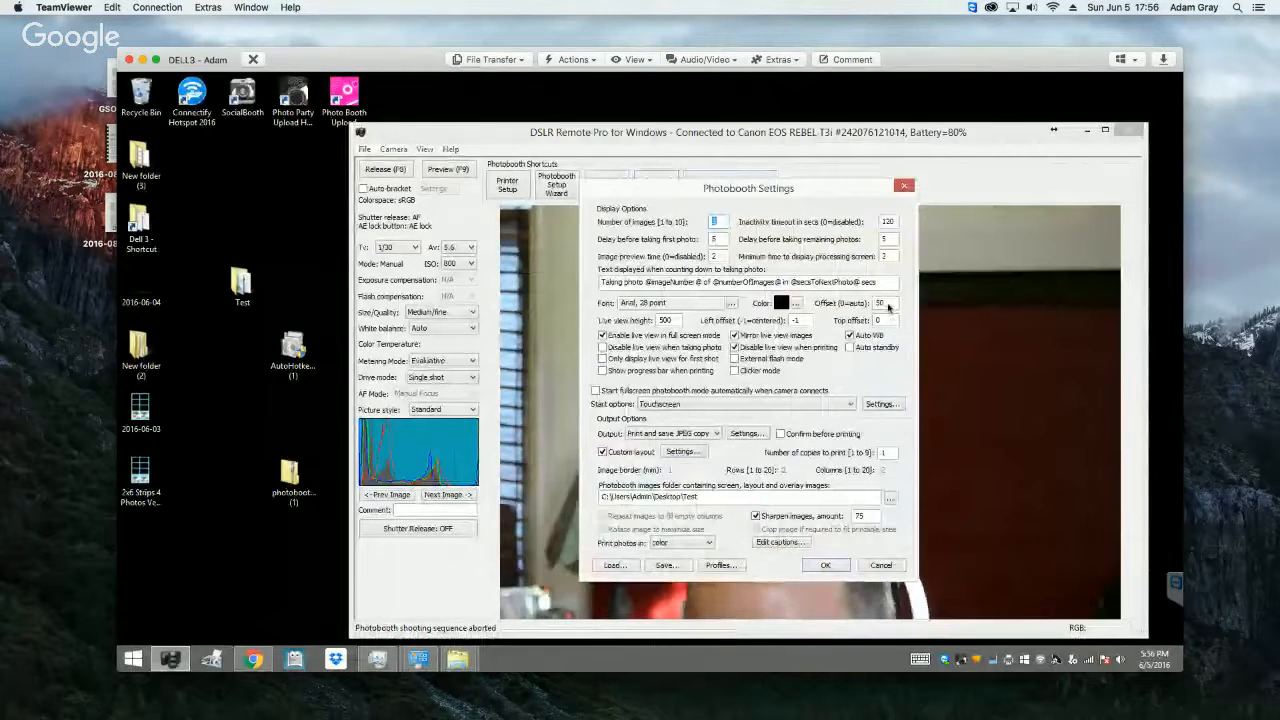
Step: Set the countdown text offset to 700 in the advanced photobooth settings
double_click(880, 303)
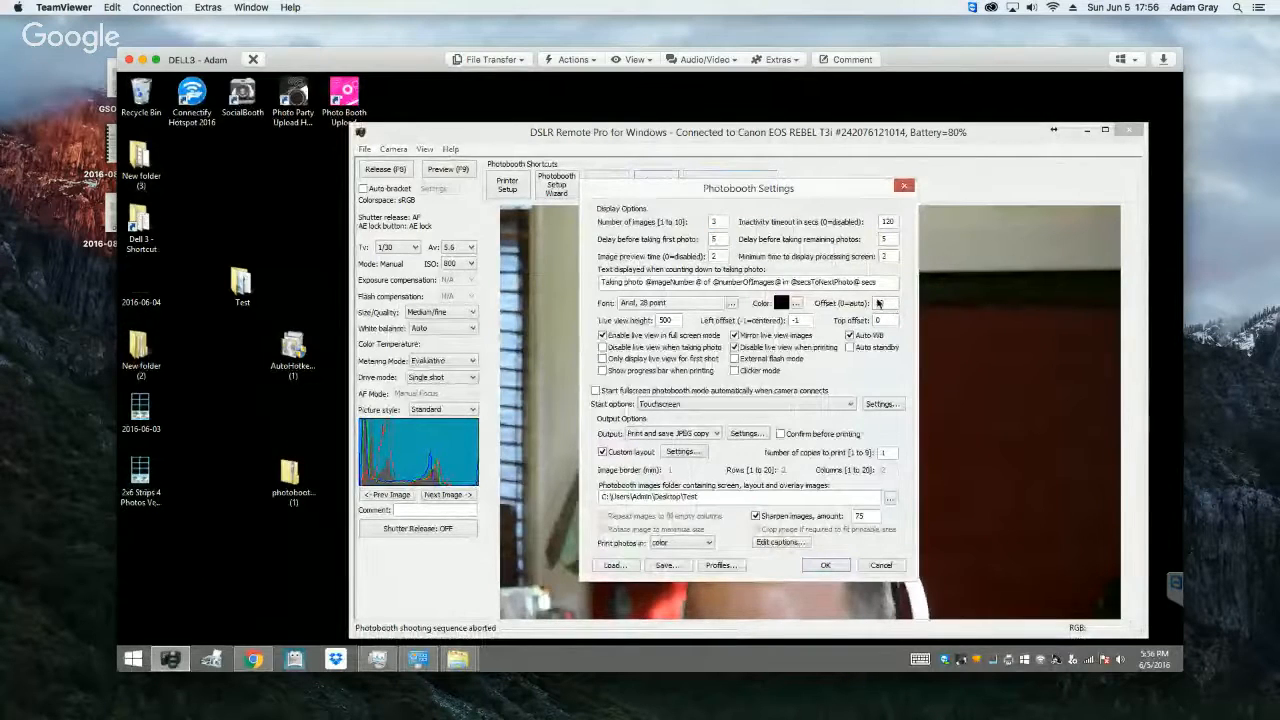
type("200")
double_click(875, 303)
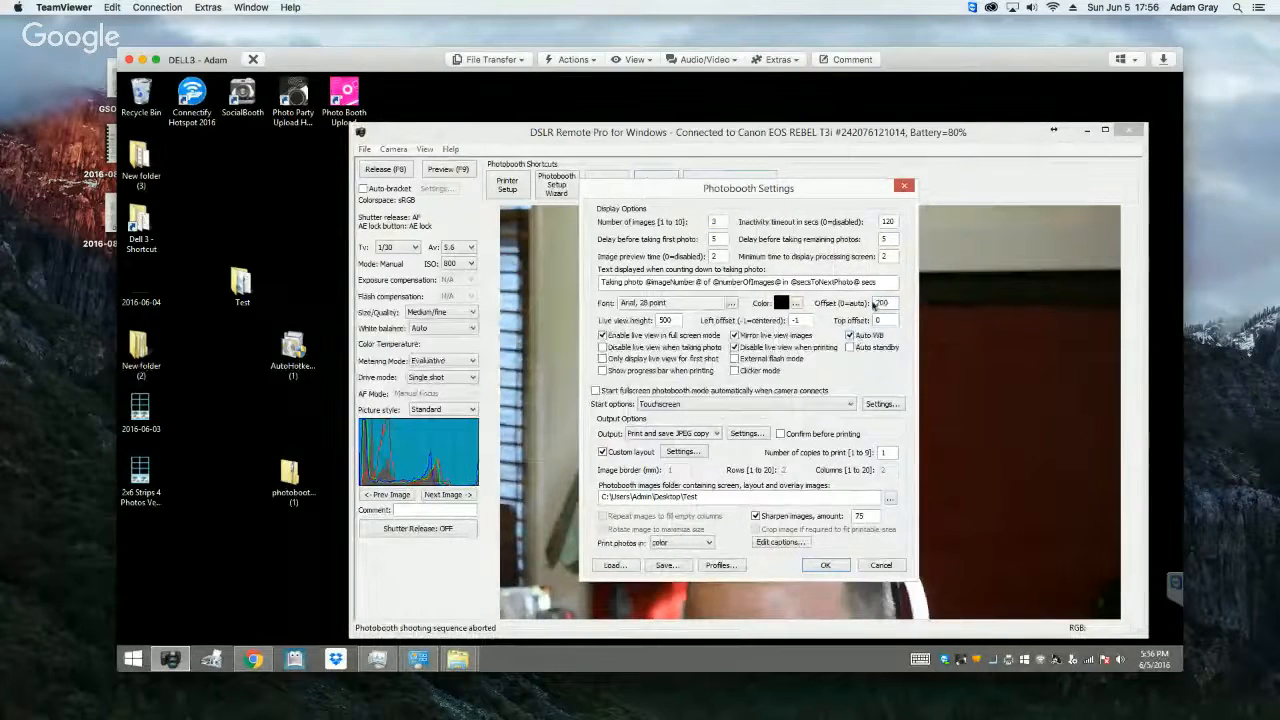
type("700")
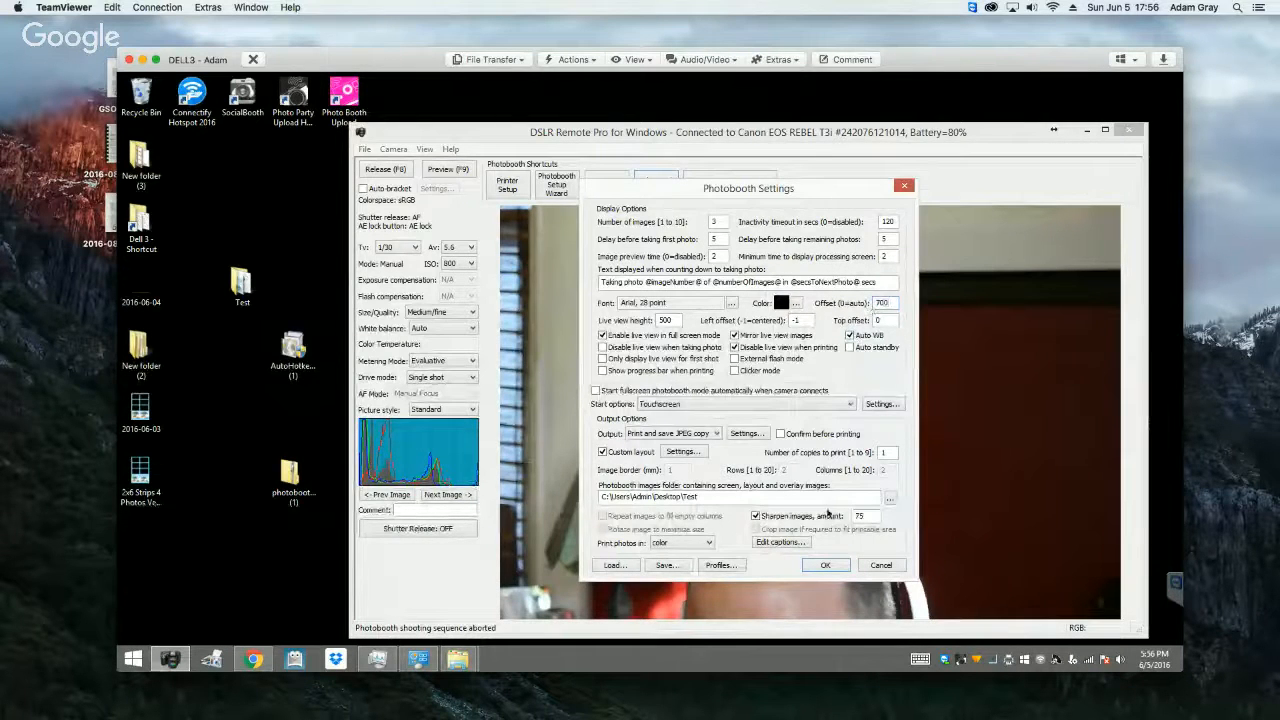
Step: Overwrite test.xml with the new text offset, including the printer settings, and accept the photobooth settings
left_click(665, 565)
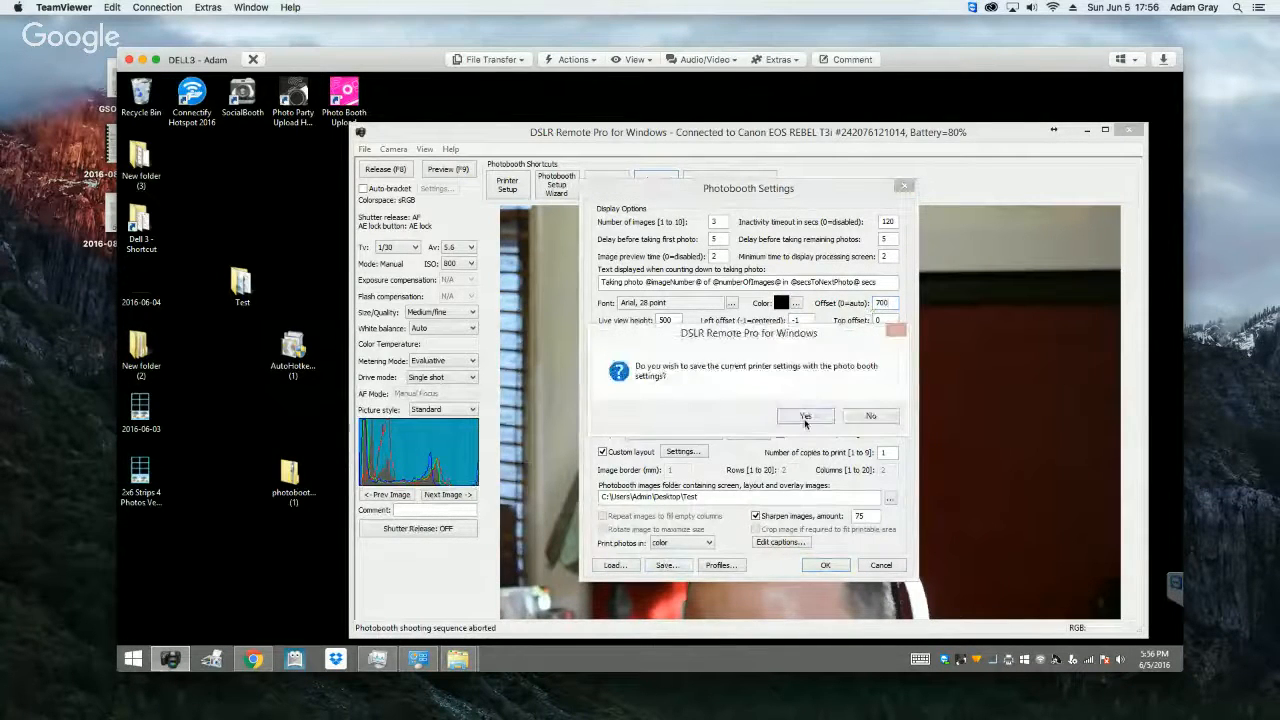
left_click(805, 416)
left_click(737, 322)
left_click(904, 486)
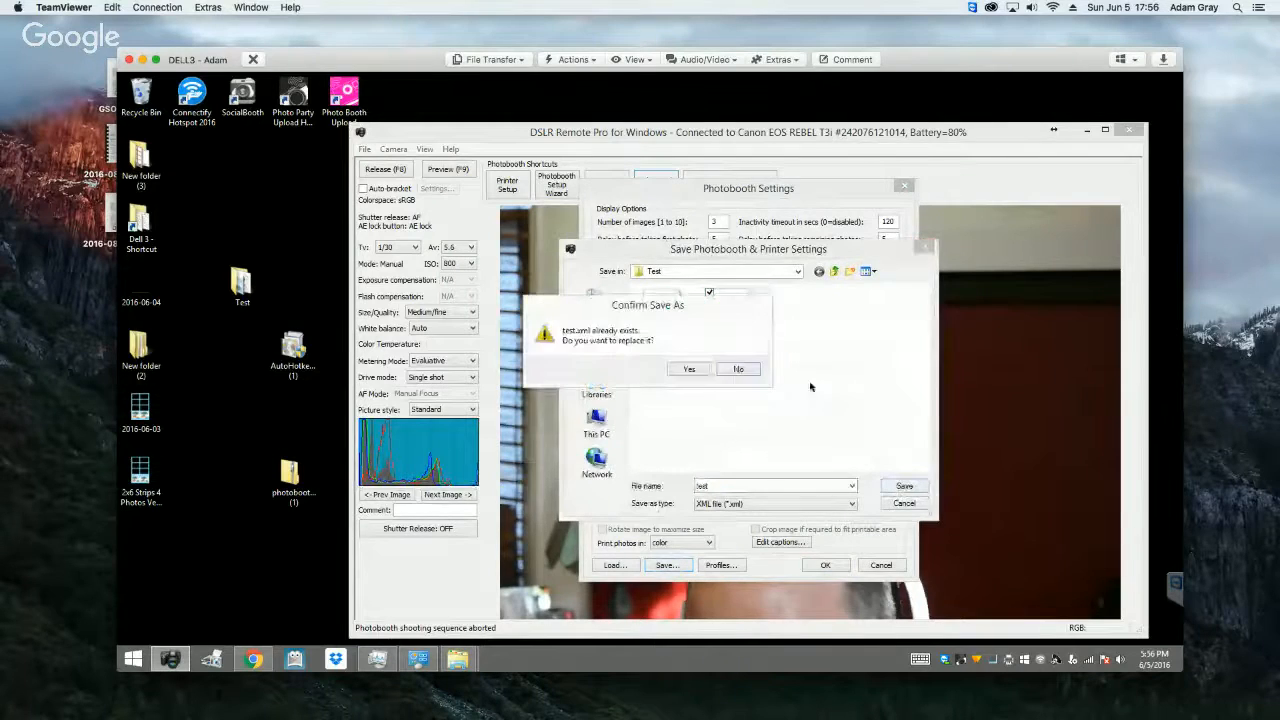
left_click(688, 370)
left_click(828, 566)
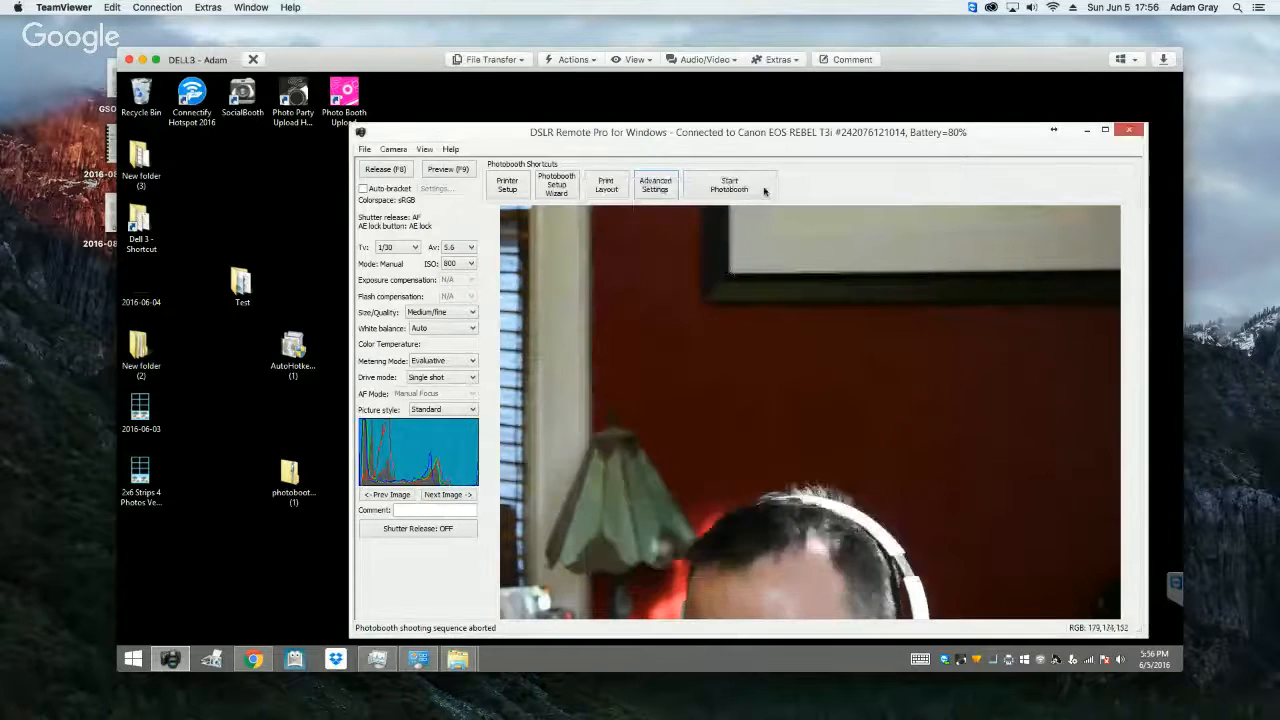
Step: Start photobooth mode and begin a shooting sequence to check where the countdown text appears
left_click(742, 188)
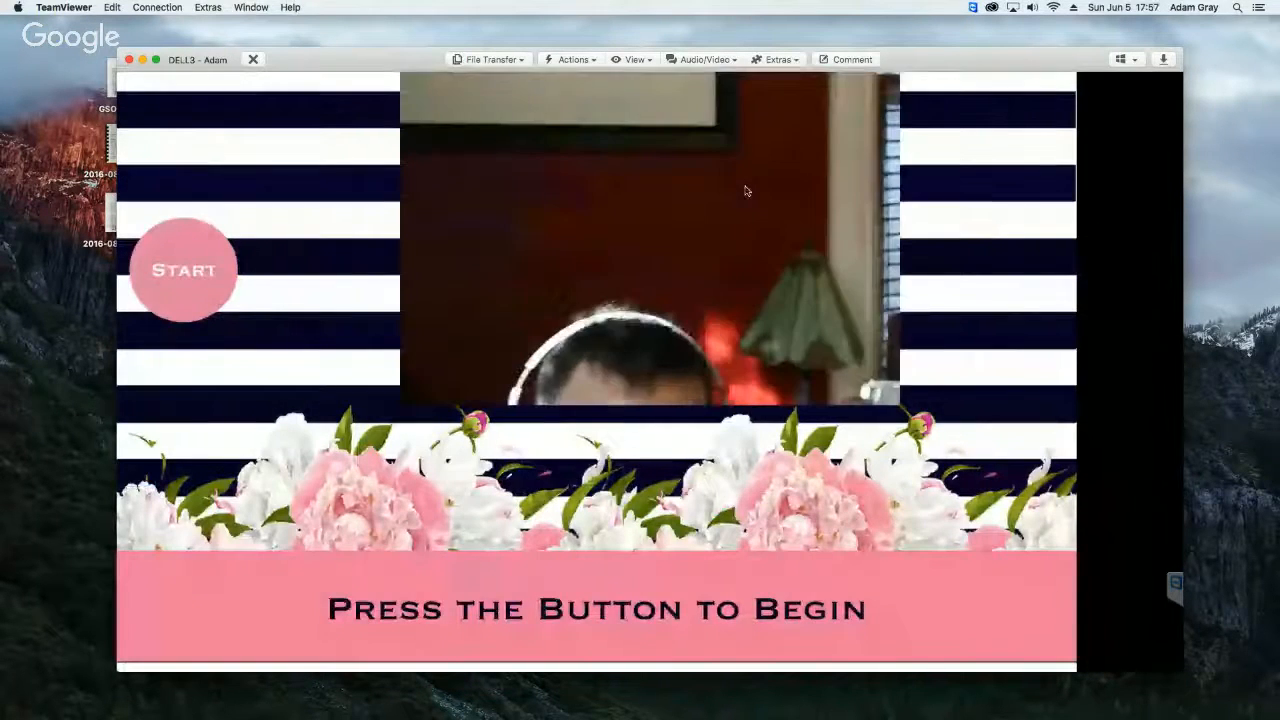
left_click(745, 187)
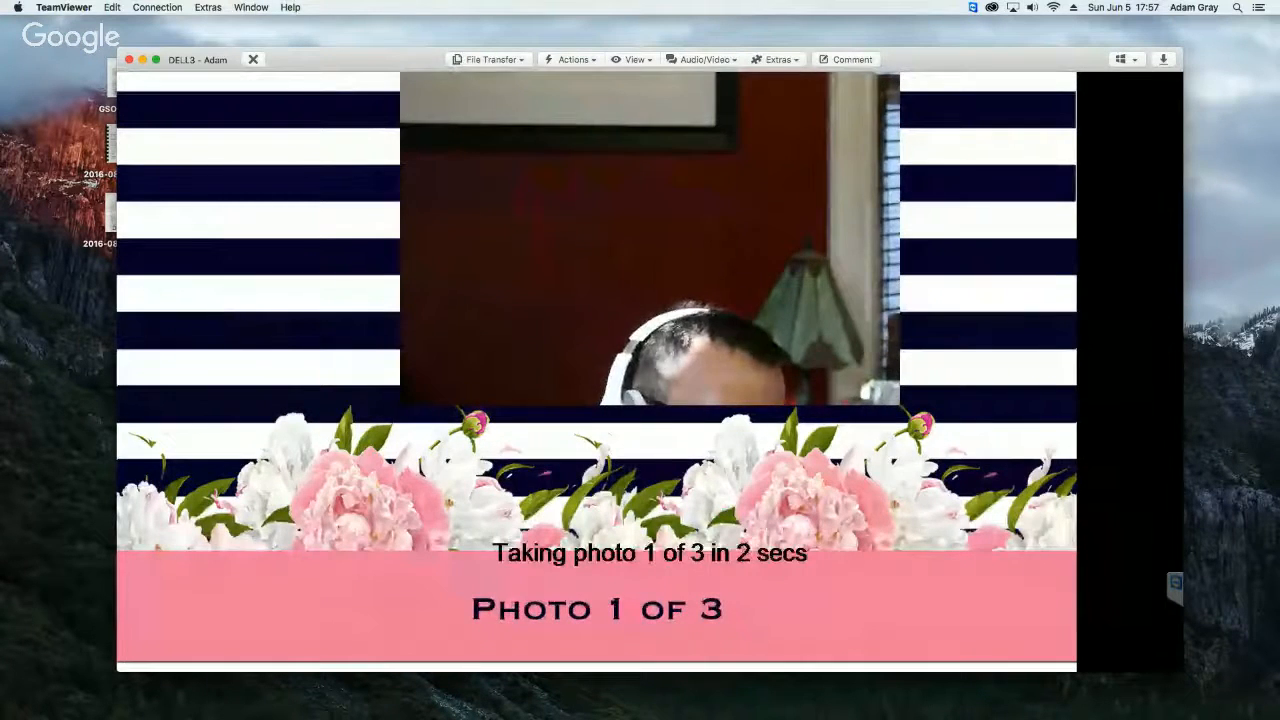
Step: Abort the shooting sequence and set the countdown text offset to 750 in the advanced photobooth settings
key("Escape")
left_click(651, 190)
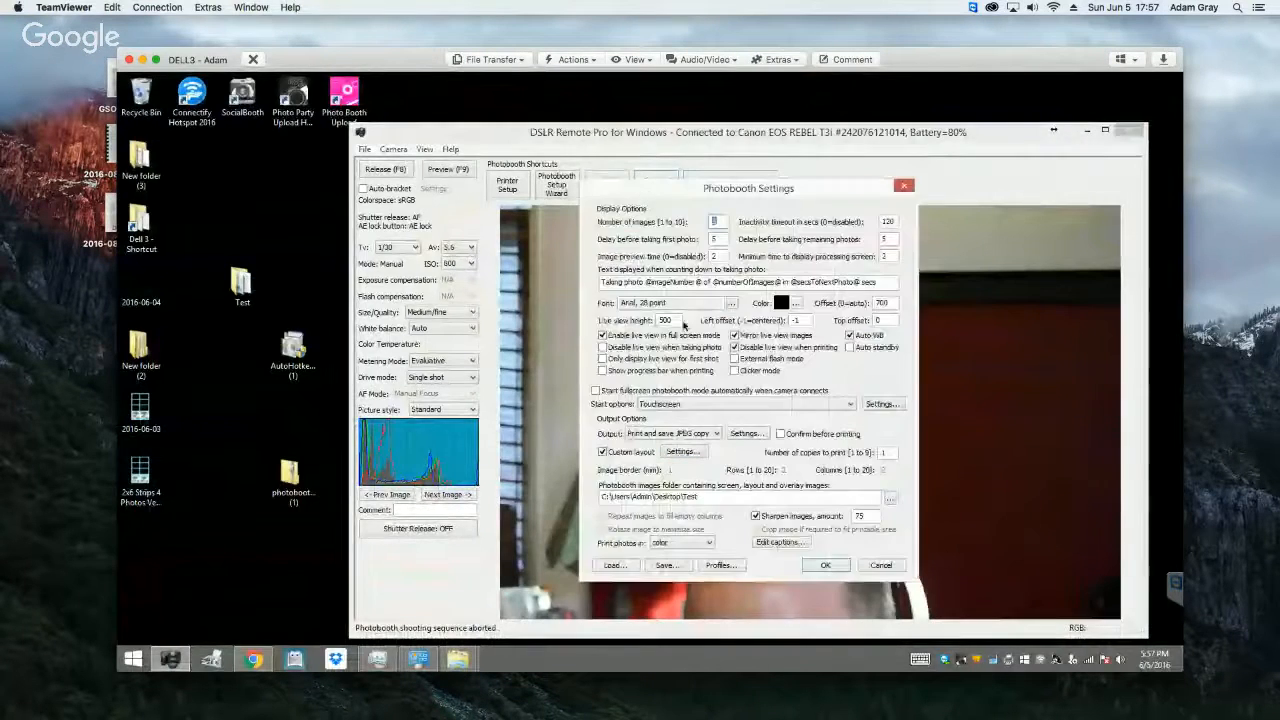
left_click(675, 320)
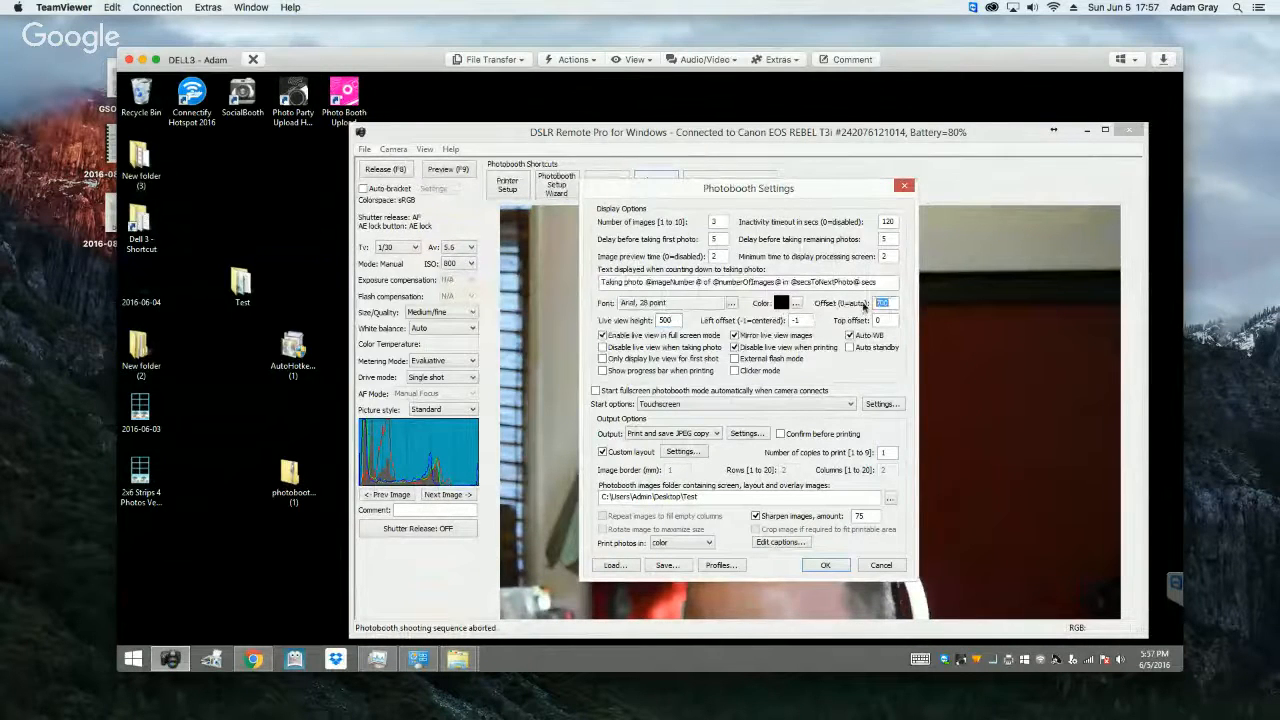
type("75")
Step: Overwrite test.xml in the Test folder with the changed photobooth and printer settings, and accept the settings
left_click(669, 567)
left_click(806, 416)
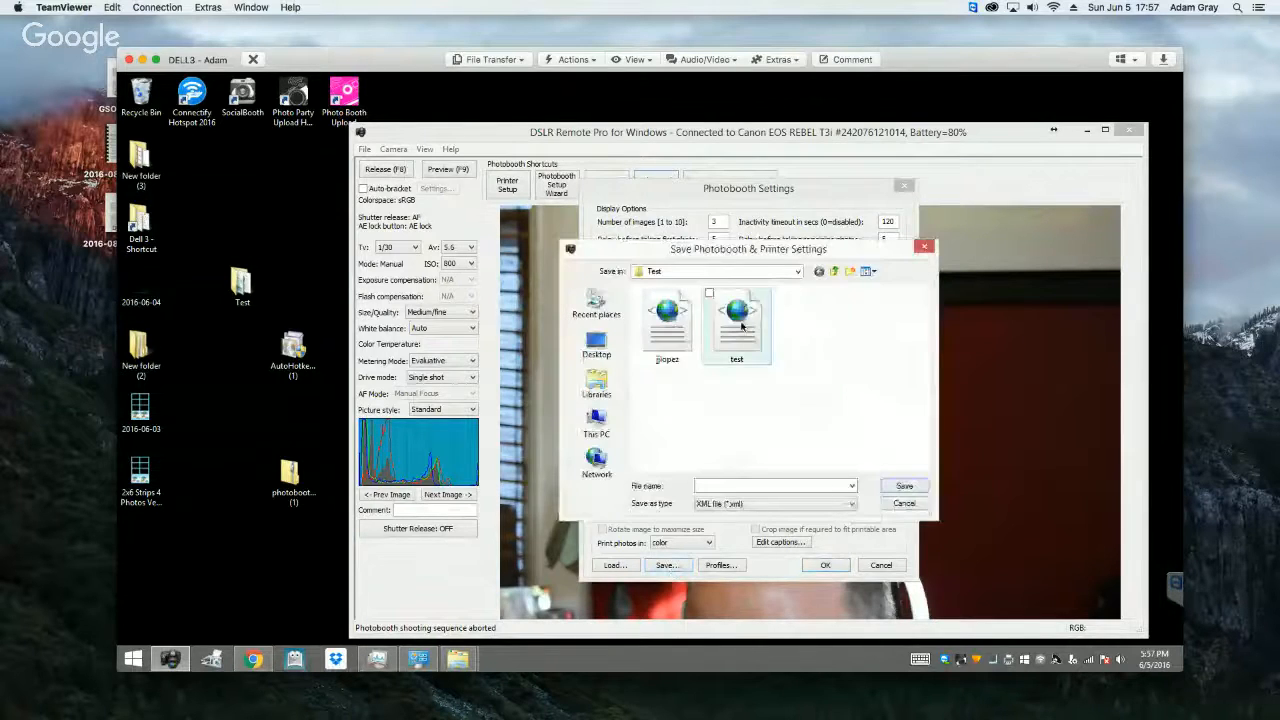
left_click(737, 325)
left_click(902, 487)
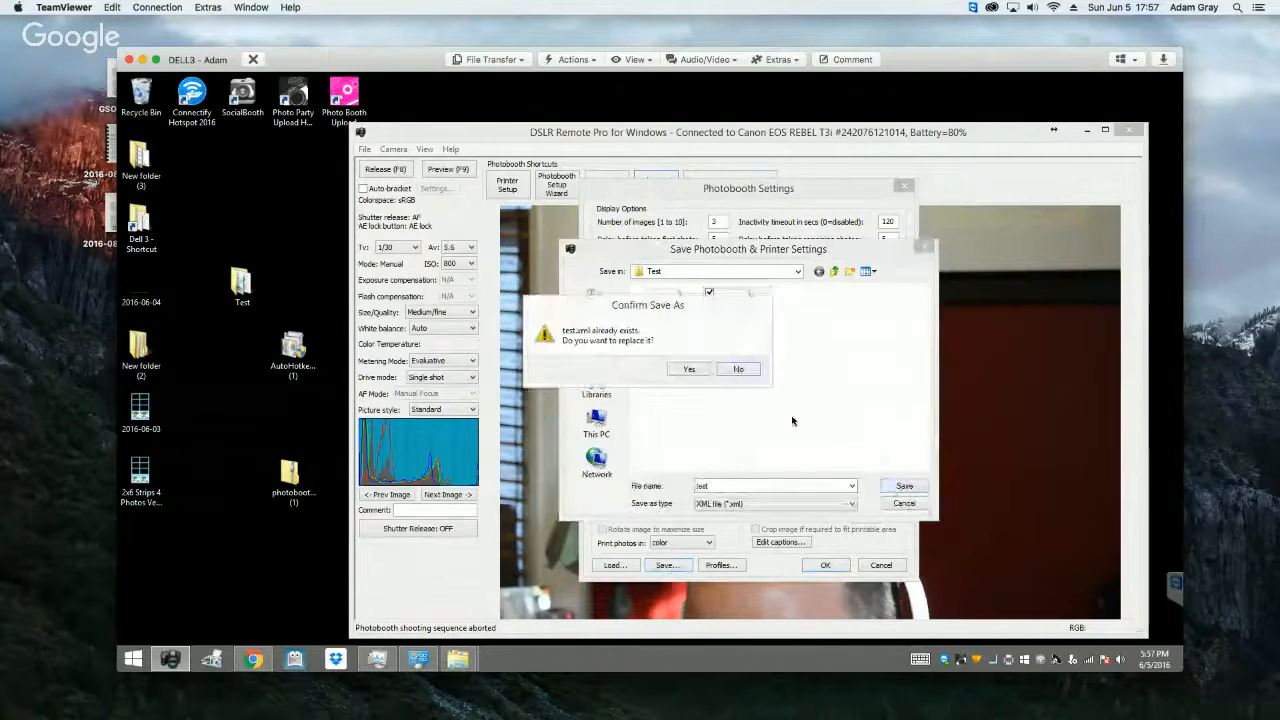
left_click(688, 368)
left_click(826, 566)
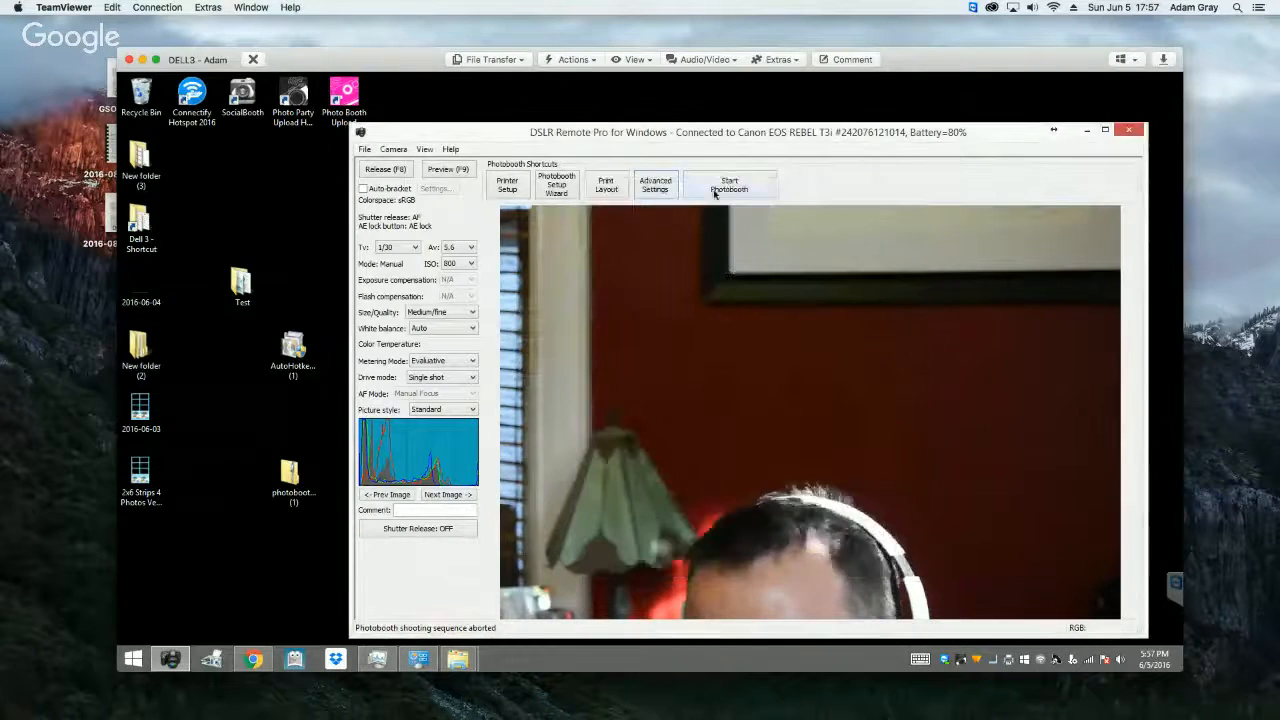
Step: Run another photobooth test sequence to check the countdown text's position, abort it, and look over the advanced photobooth settings without changing them
left_click(714, 190)
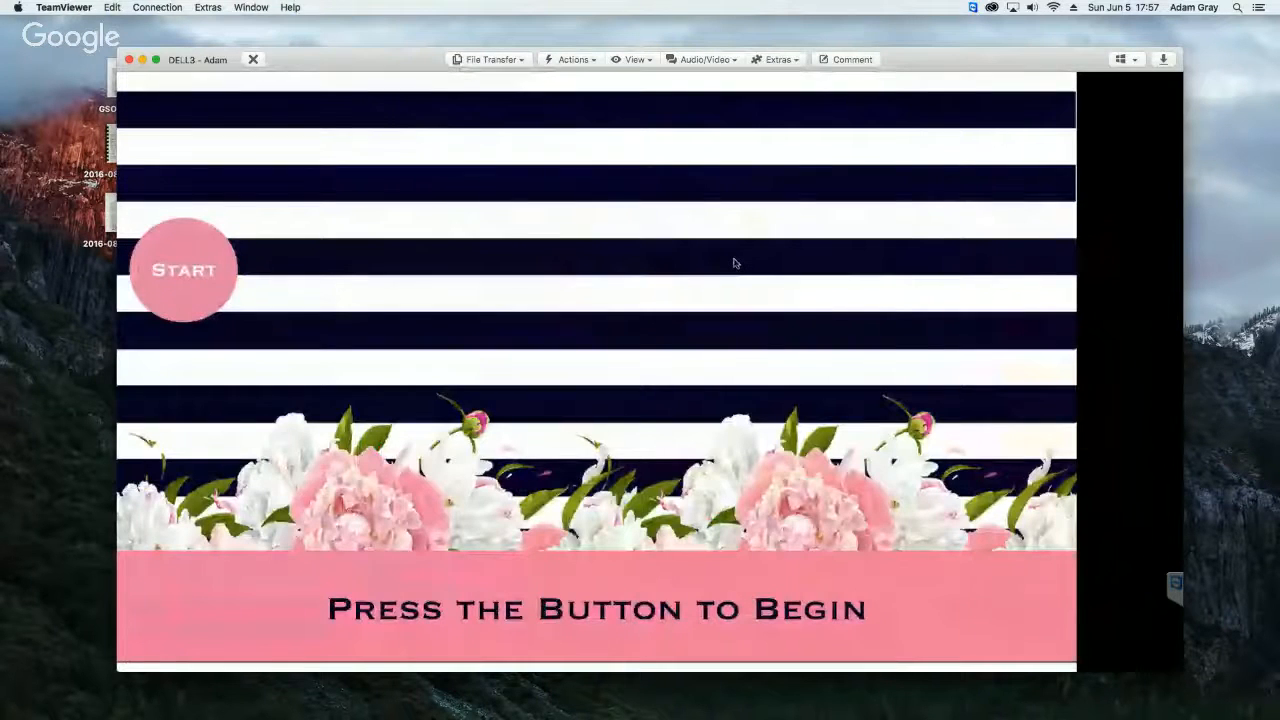
left_click(735, 263)
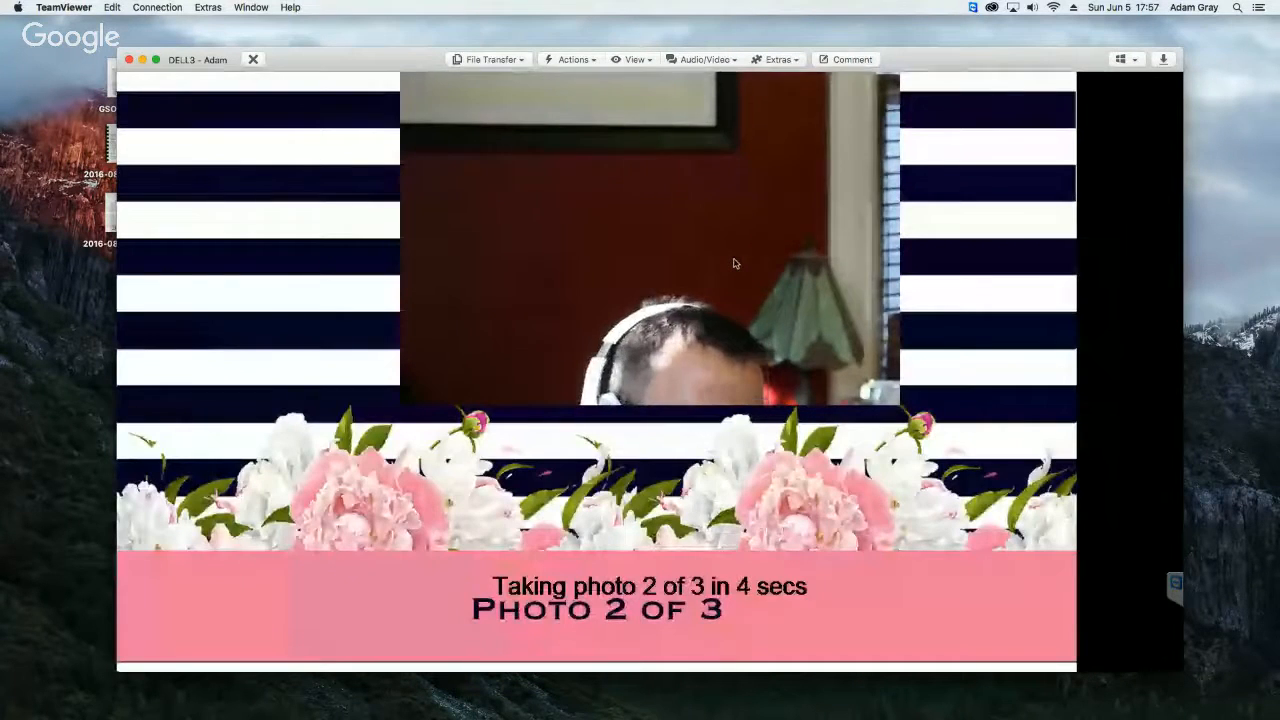
key("Escape")
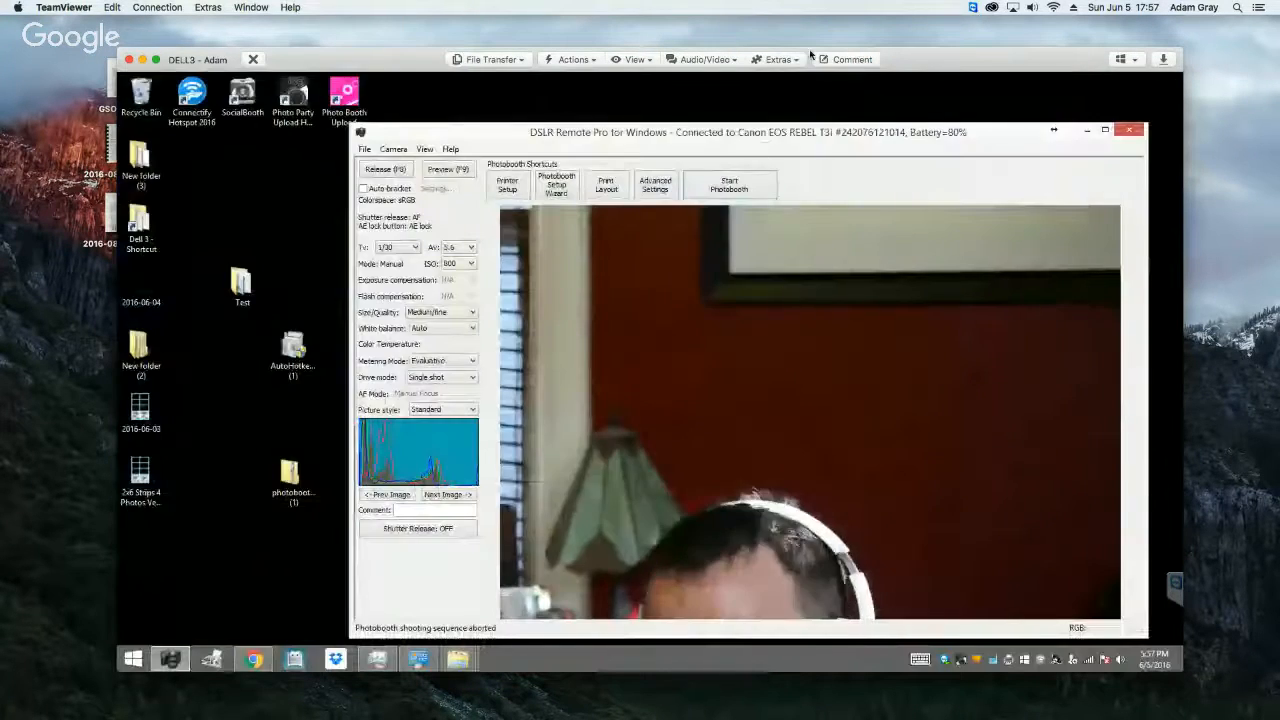
left_click(660, 187)
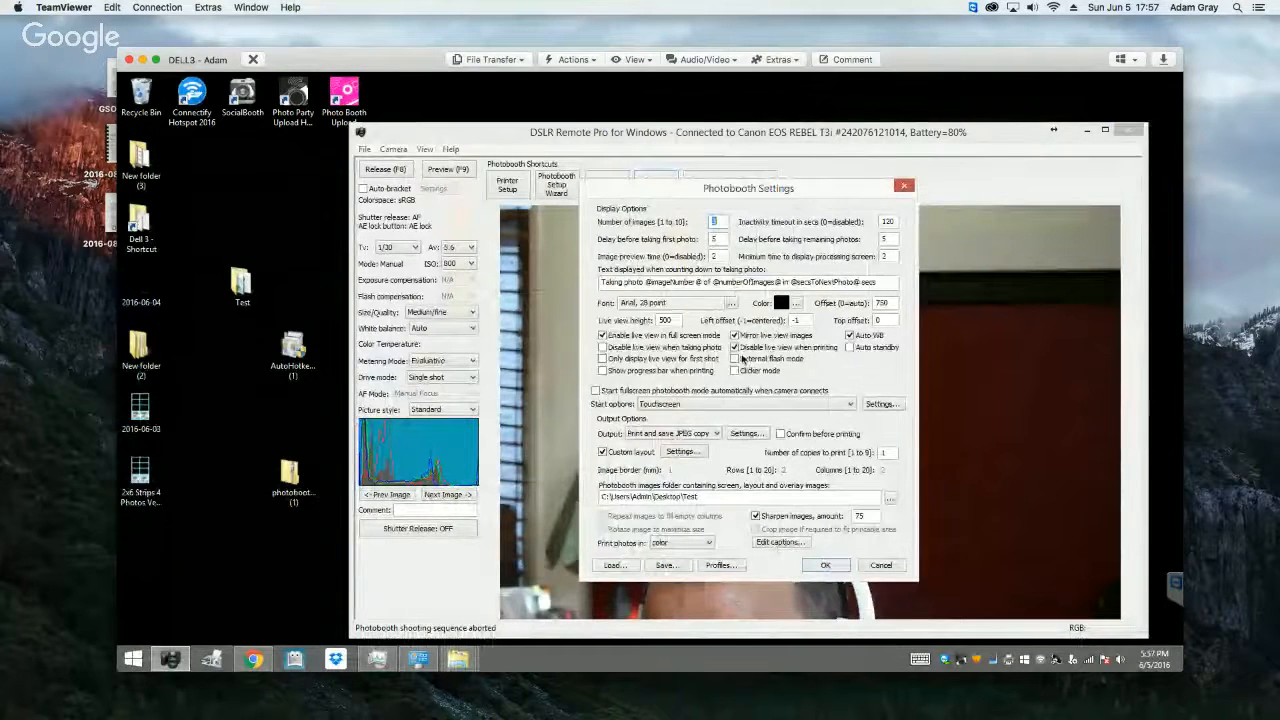
left_click(880, 565)
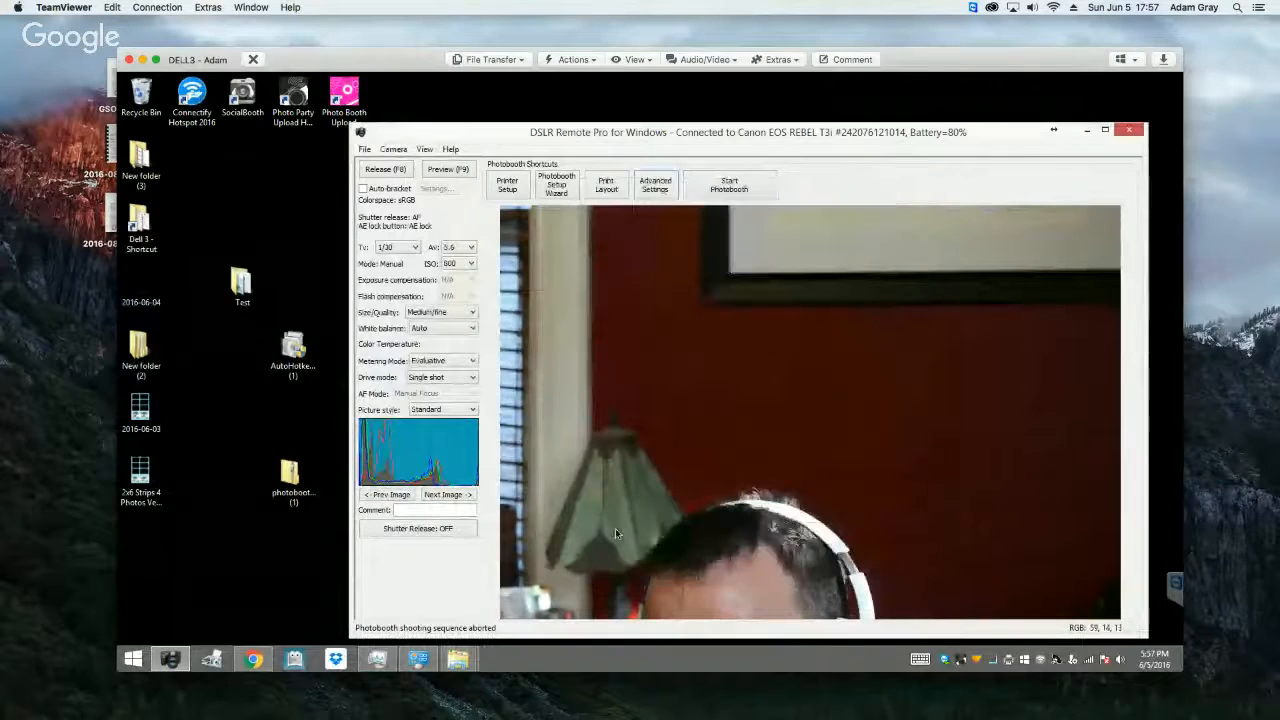
Step: Duplicate the Taking image inside the Test folder on the desktop
double_click(243, 287)
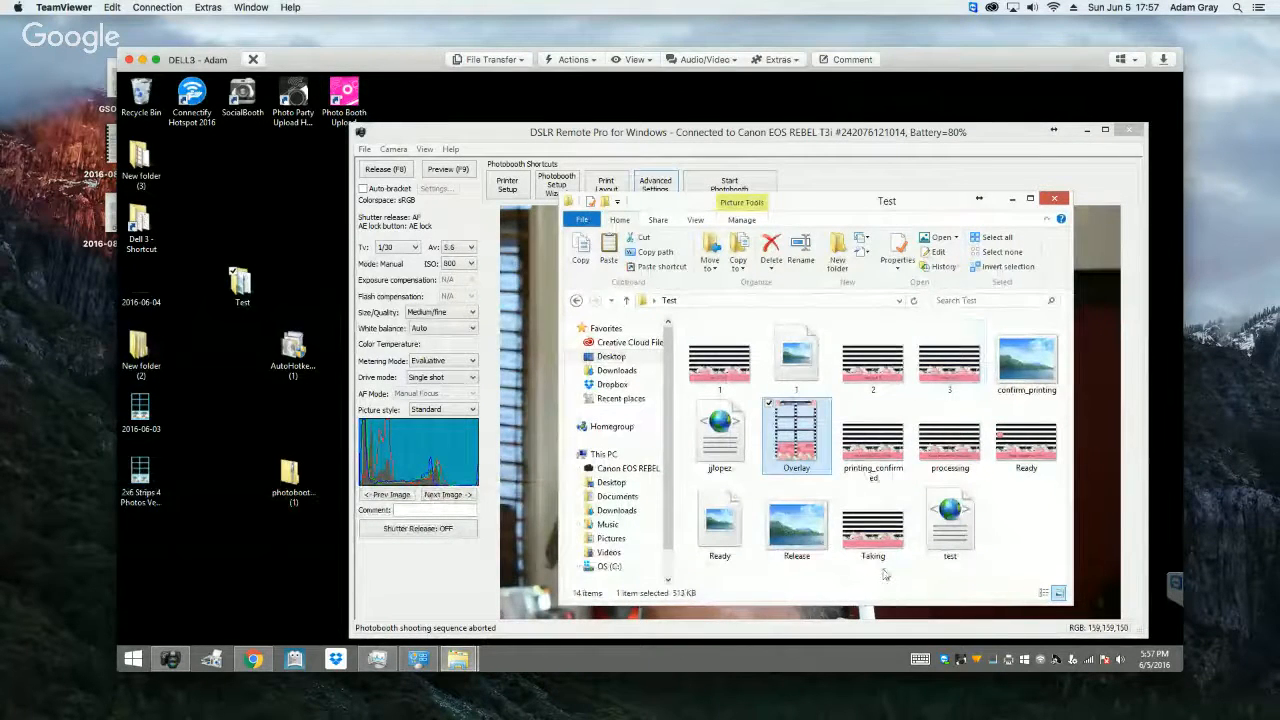
right_click(874, 526)
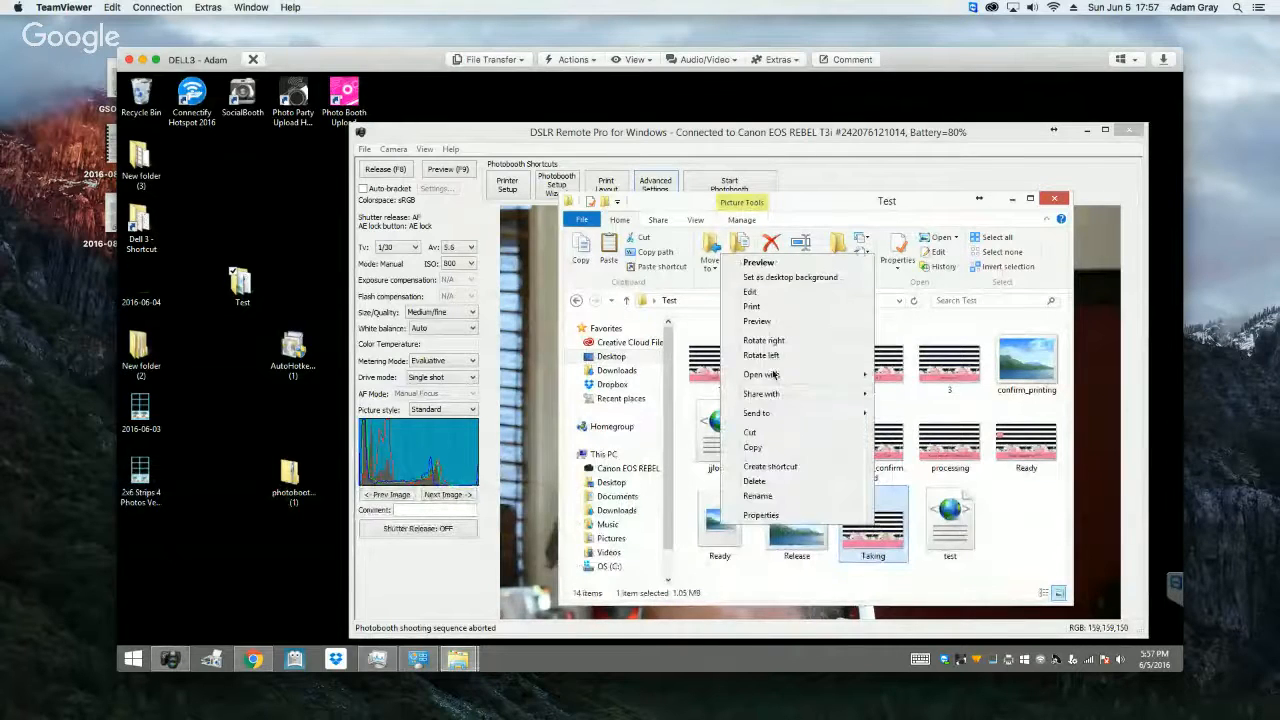
left_click(753, 447)
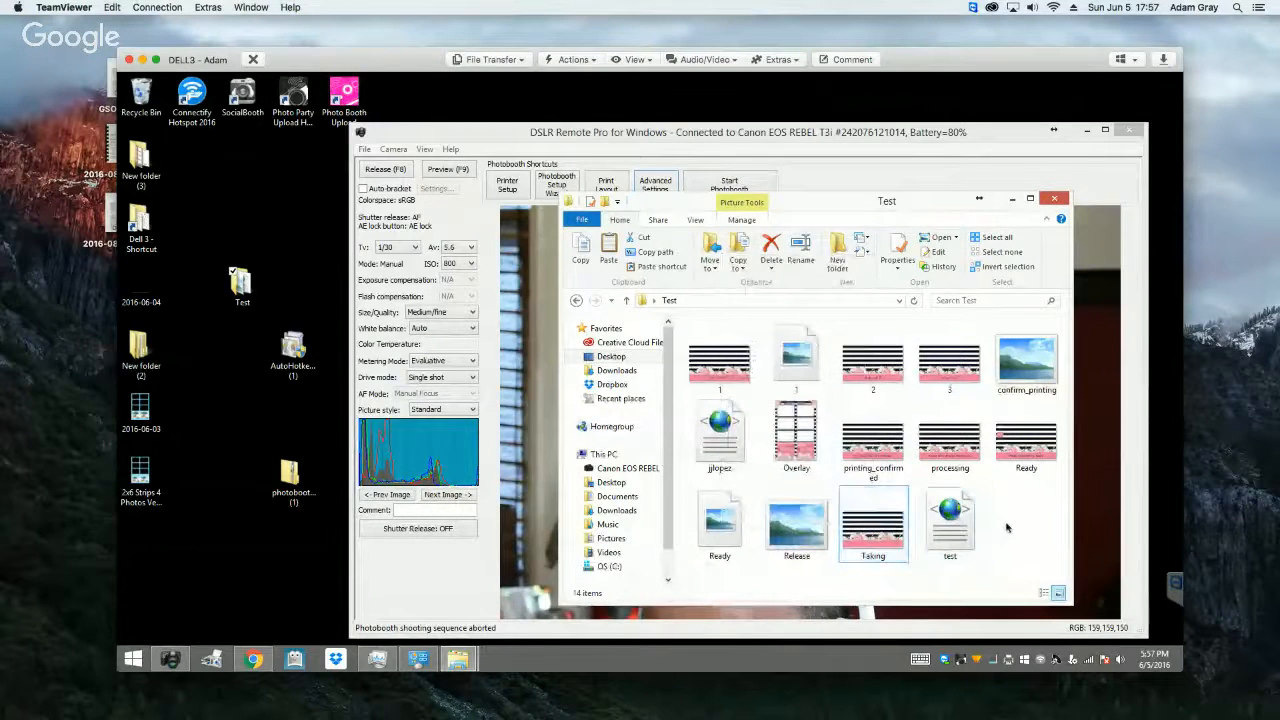
right_click(1005, 523)
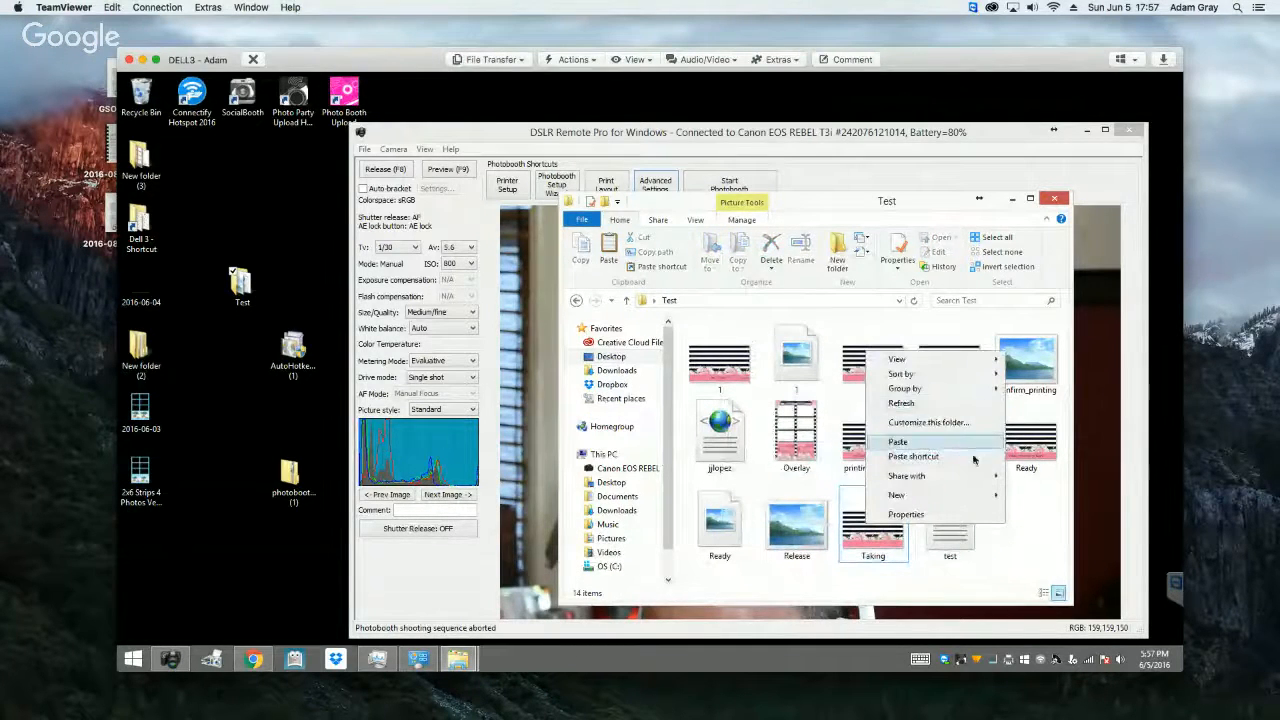
left_click(962, 441)
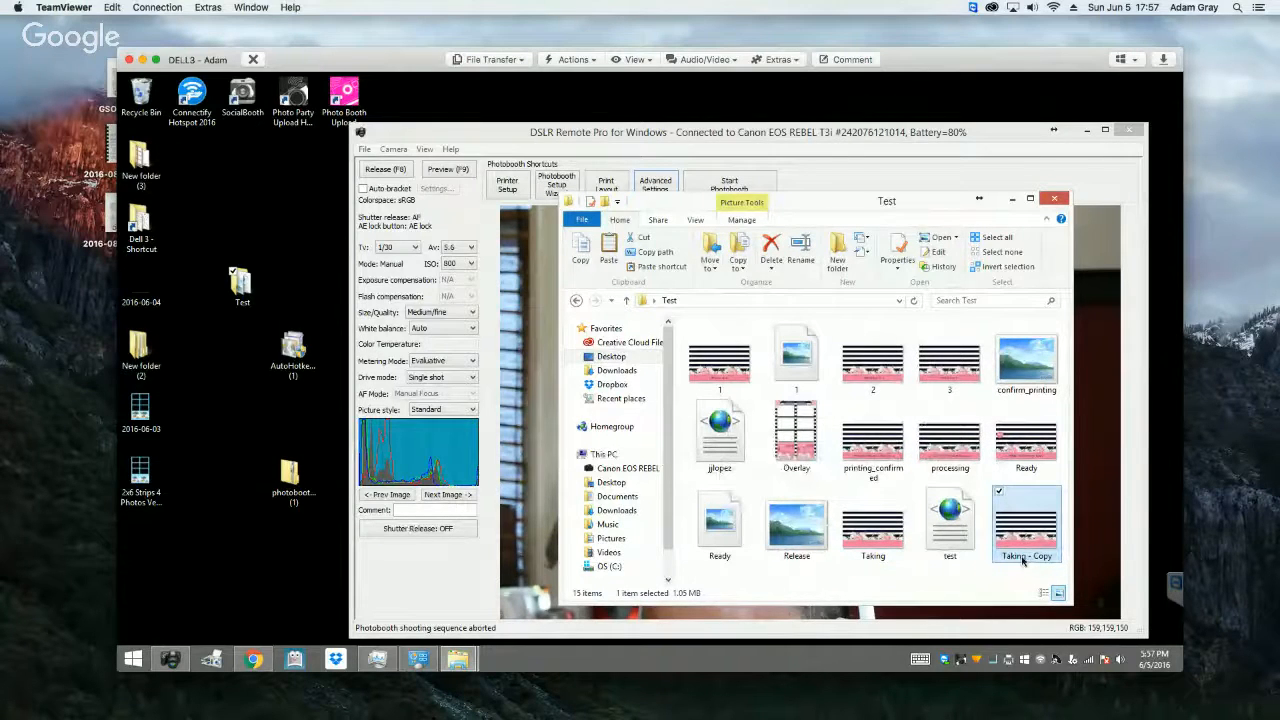
Step: Rename the copied Taking image to release, accepting the alternative name release (2)
left_click(1022, 560)
right_click(1025, 561)
left_click(1019, 572)
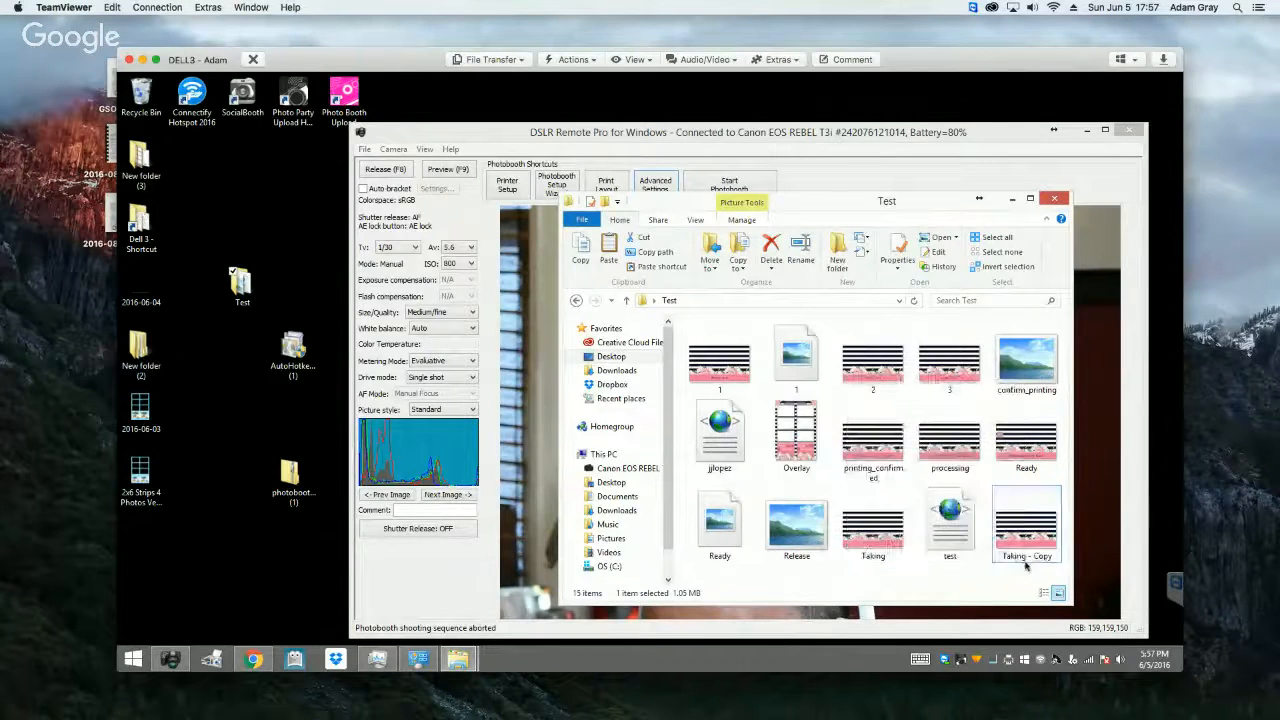
left_click(1028, 558)
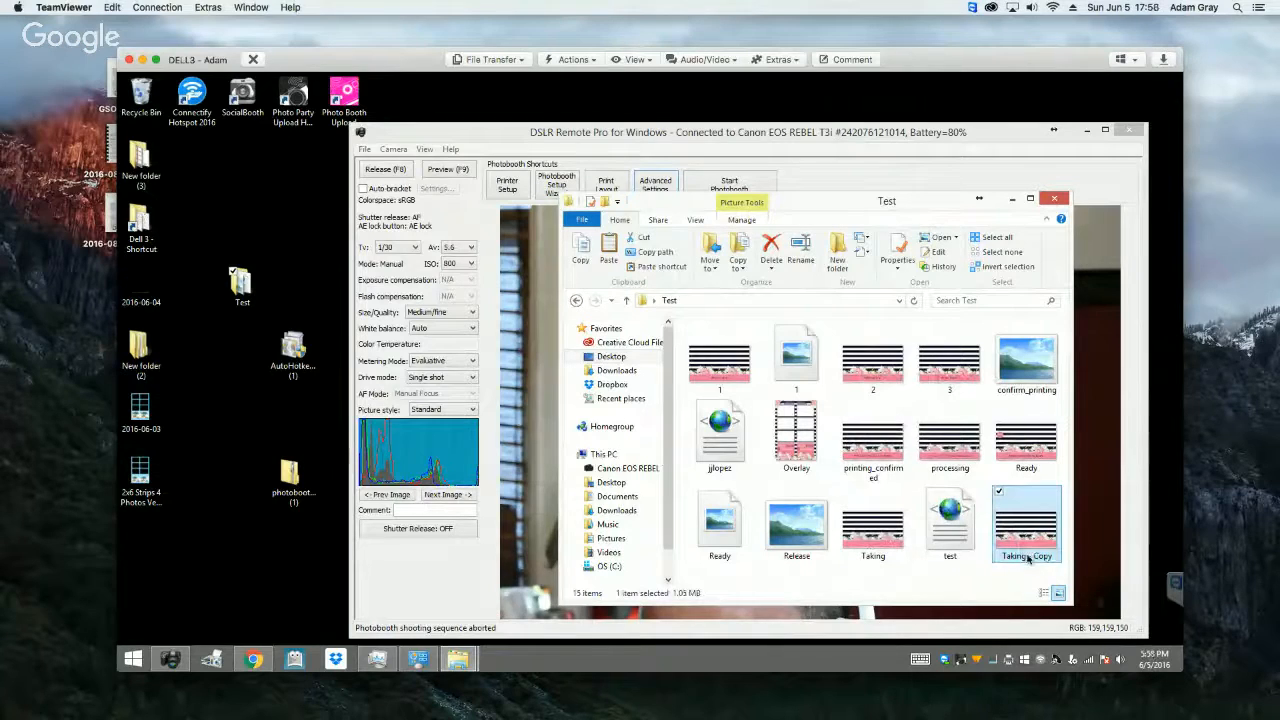
left_click(1021, 559)
type("re")
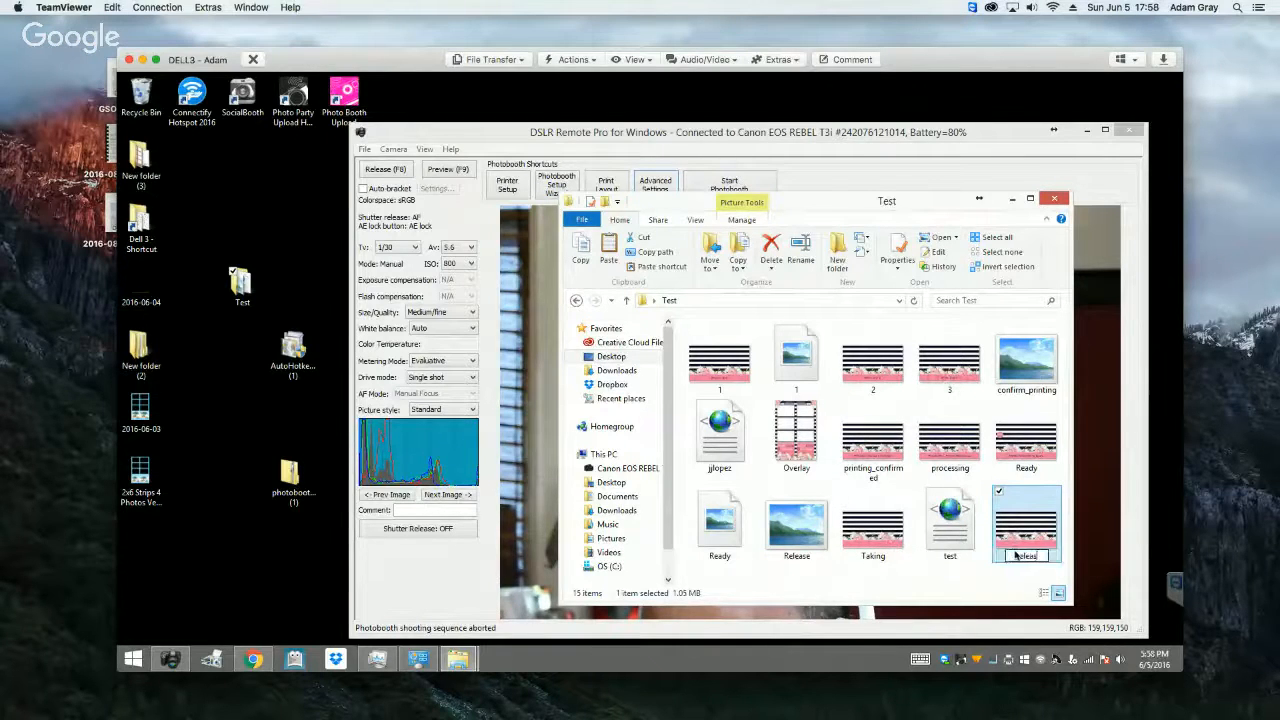
type("lease")
key("Return")
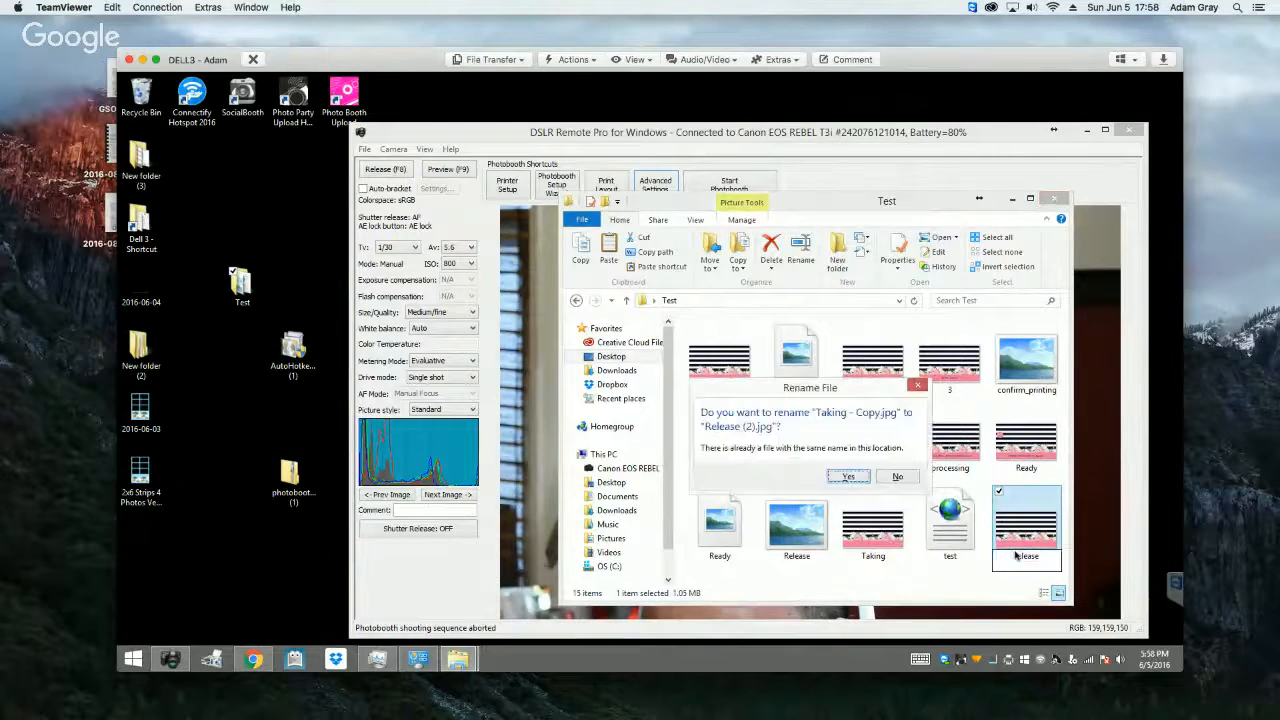
left_click(848, 477)
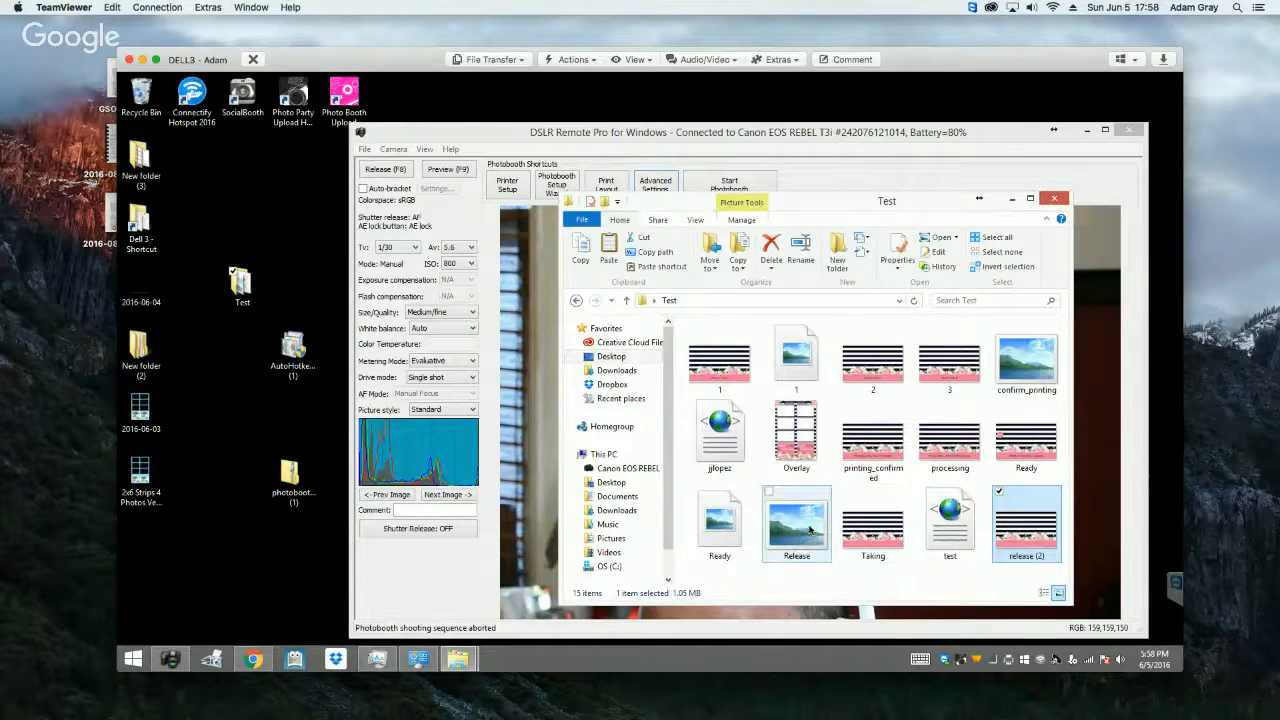
Step: Delete the old Release image, rename release (2) to release, and close the Test folder
left_click(808, 531)
key("Delete")
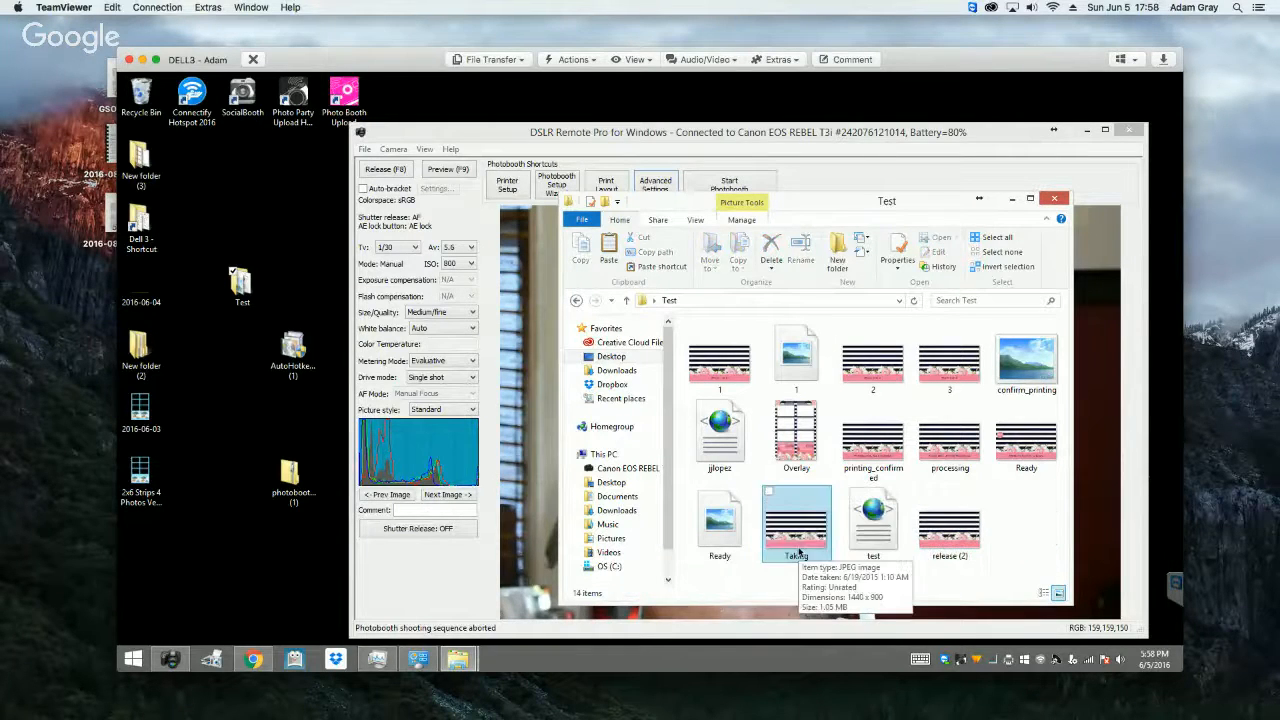
left_click(815, 556)
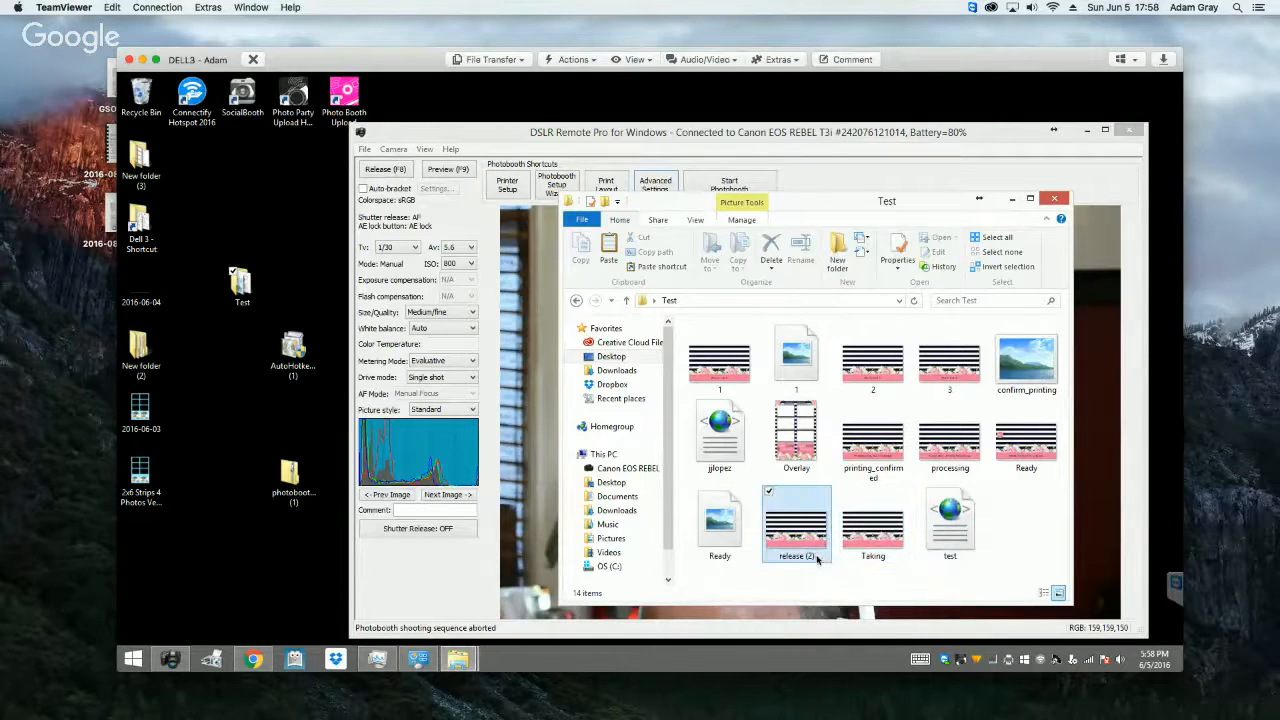
left_click(817, 556)
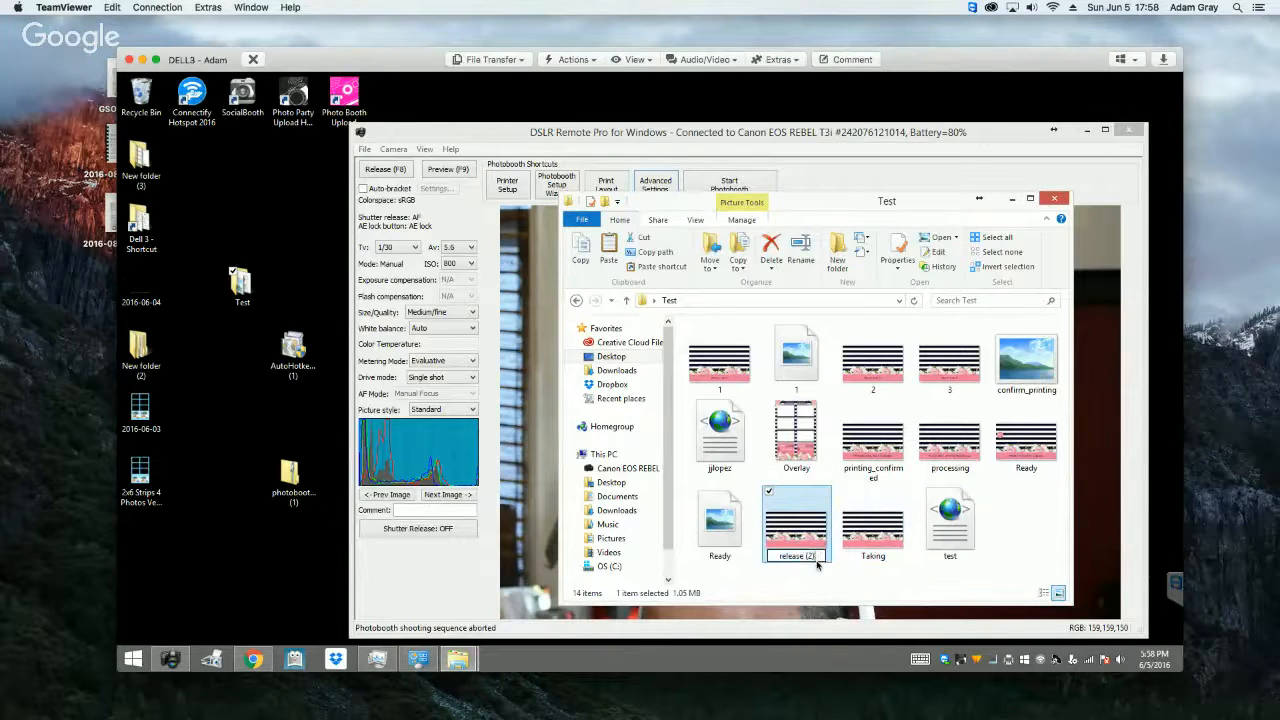
key("Return")
left_click(724, 533)
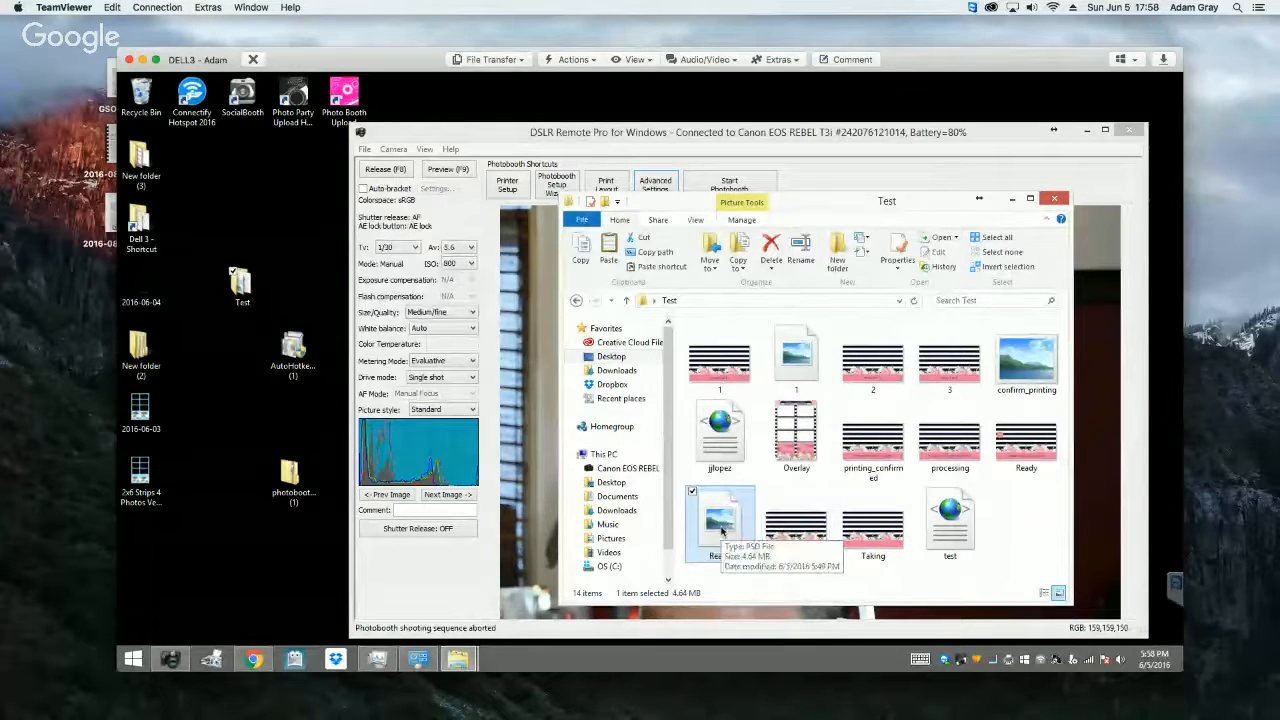
left_click(1063, 198)
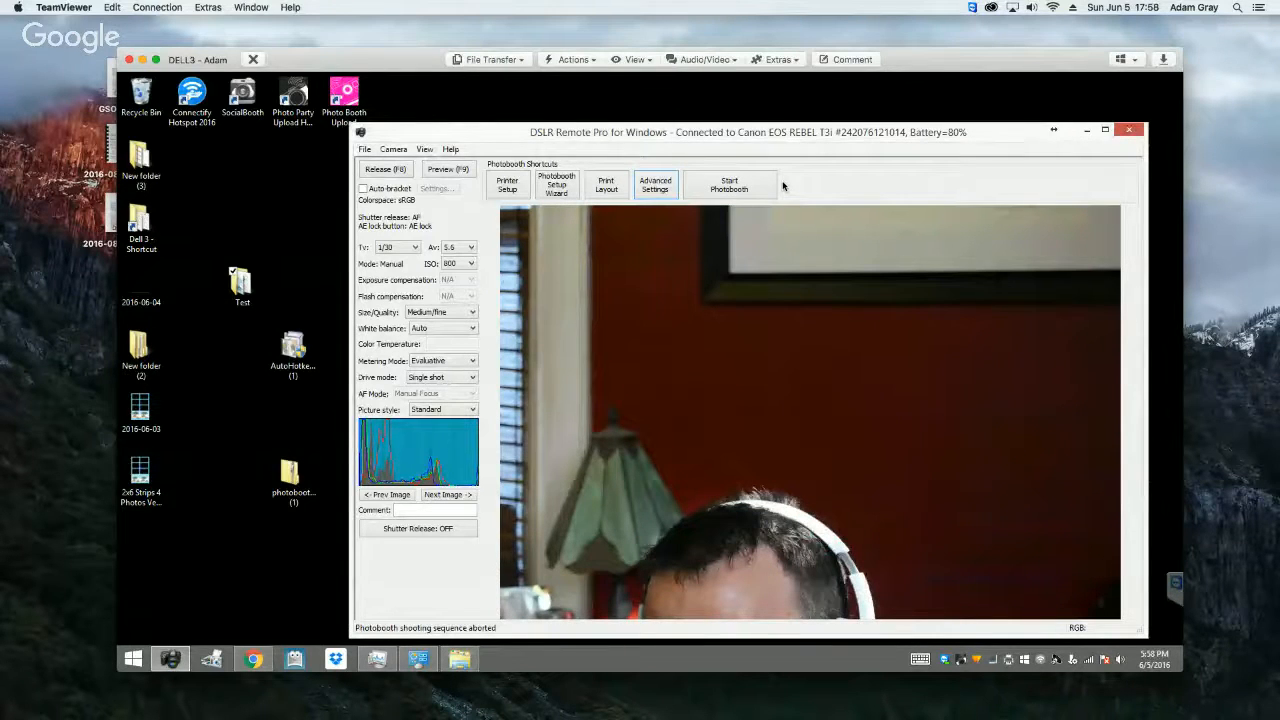
Step: Start photobooth mode and run a test sequence to check the replaced release screen, and abort it
left_click(746, 186)
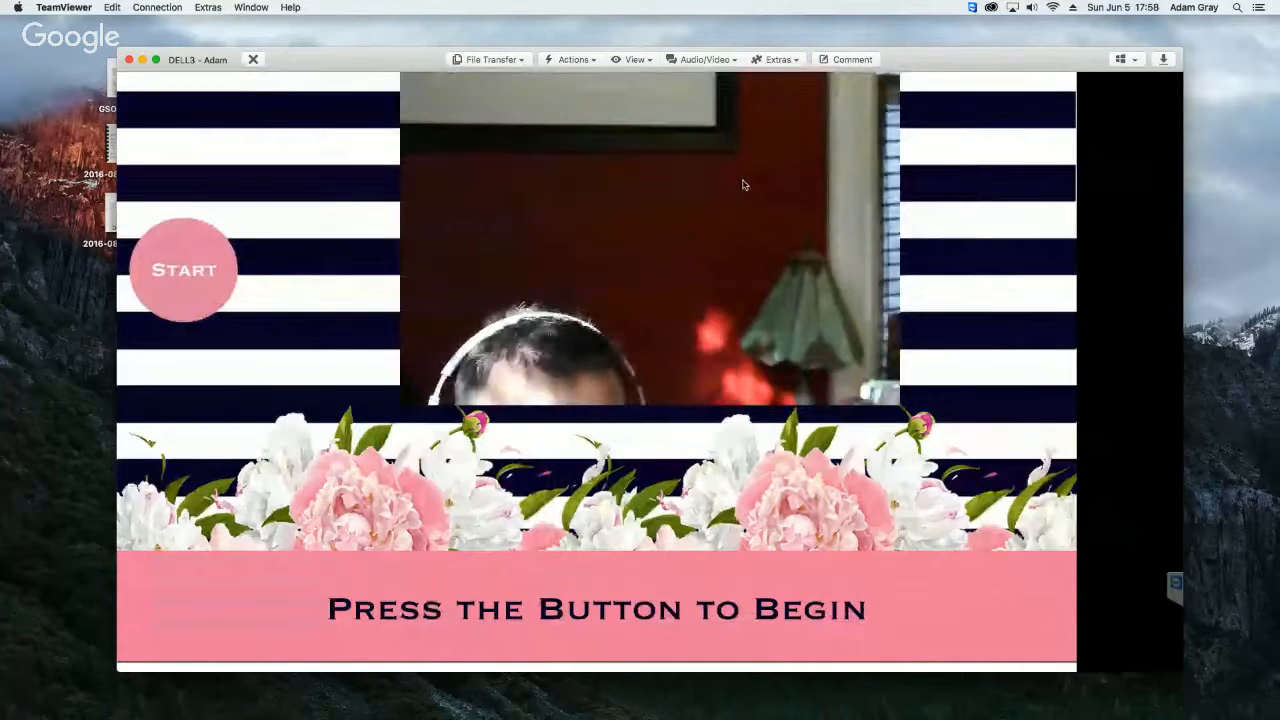
left_click(743, 185)
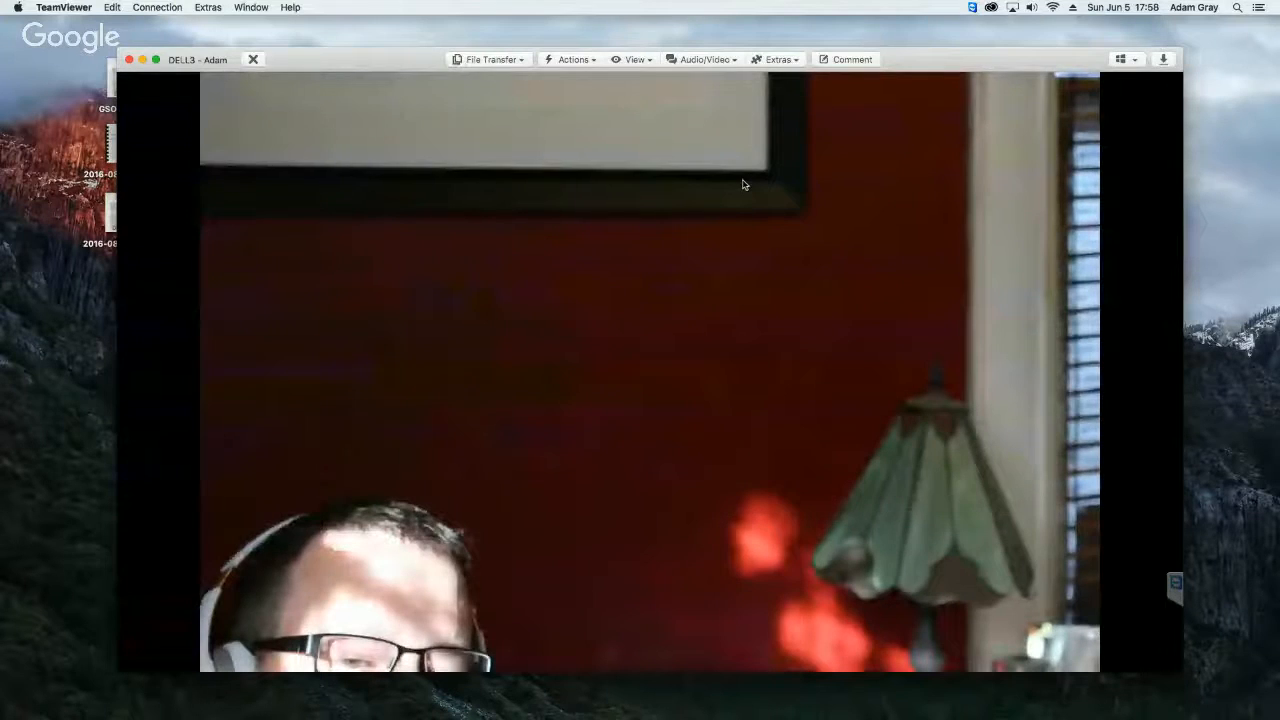
key("Escape")
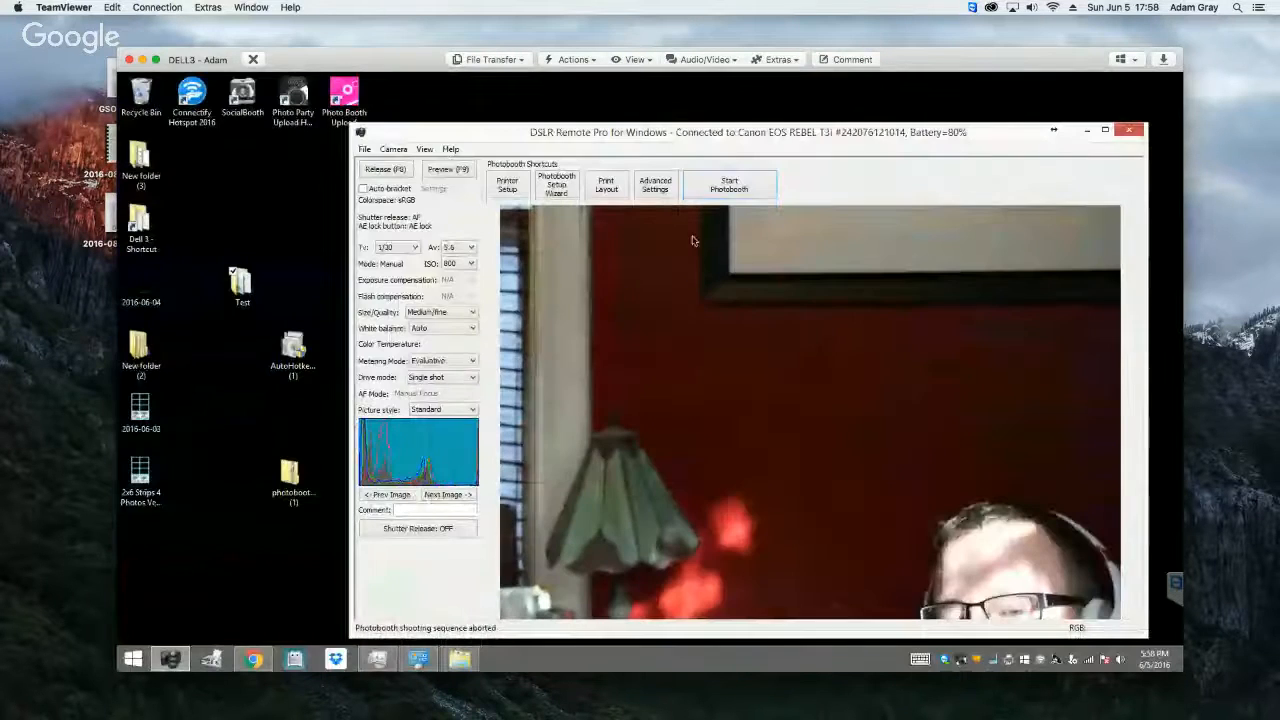
Step: Open the 2x6 Profile 2 folder under Dell 3, view its taking image in Windows Photo Viewer, and put both windows away
left_click(141, 230)
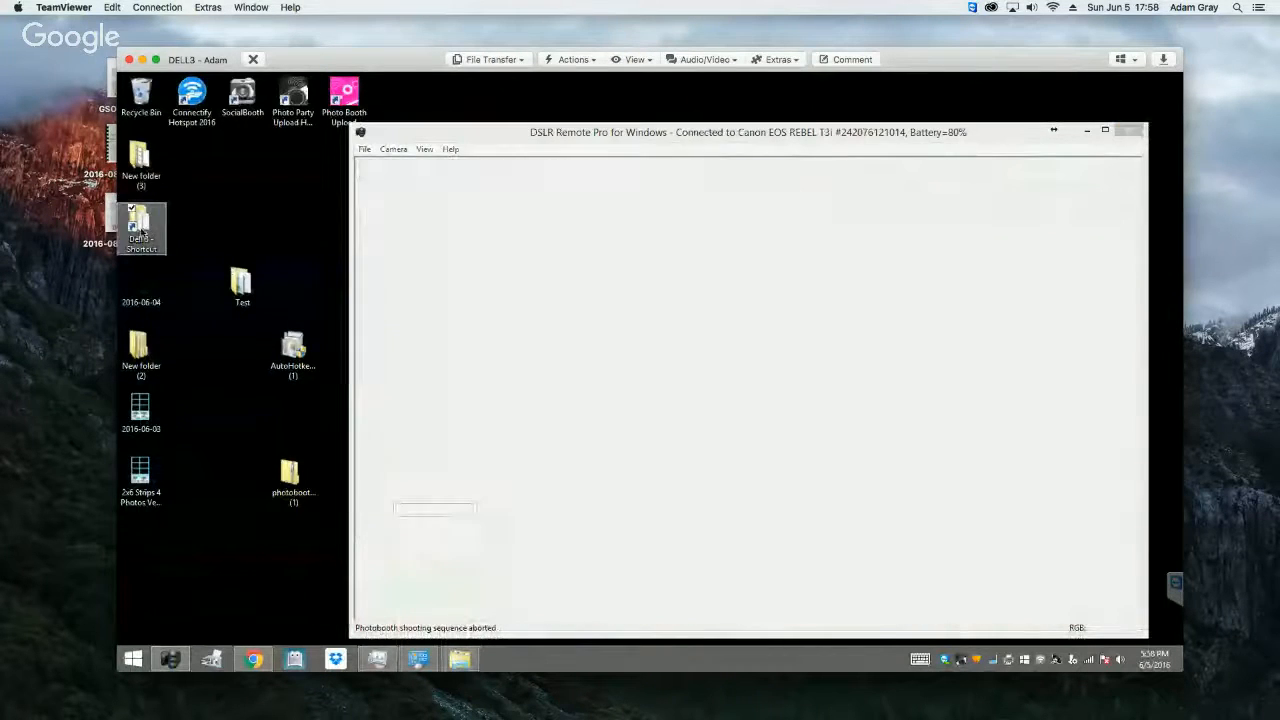
double_click(141, 230)
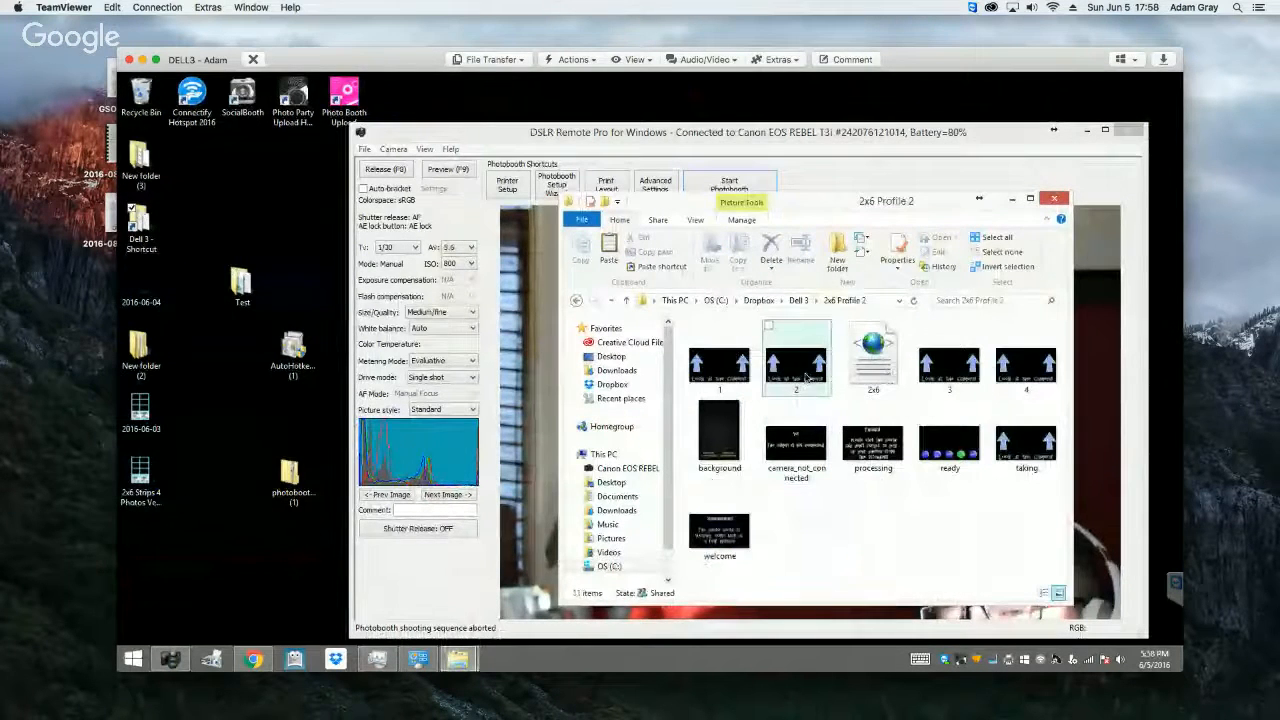
right_click(1038, 447)
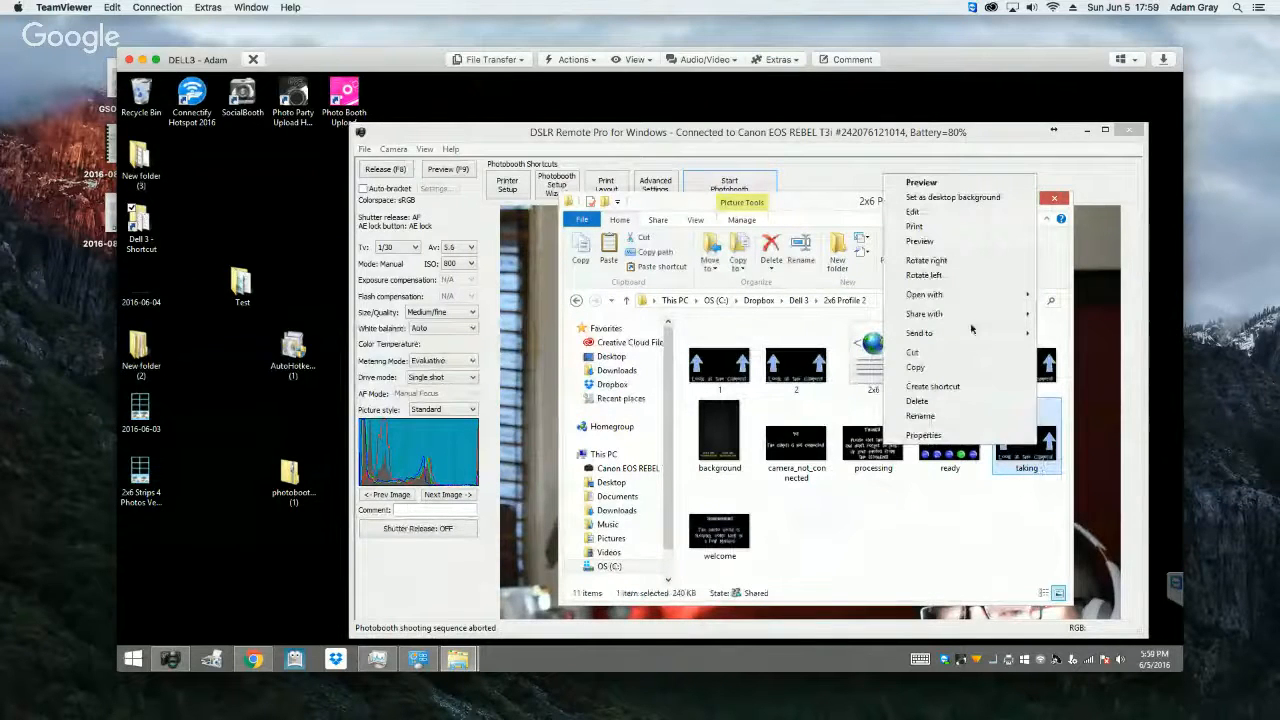
mouse_move(965, 294)
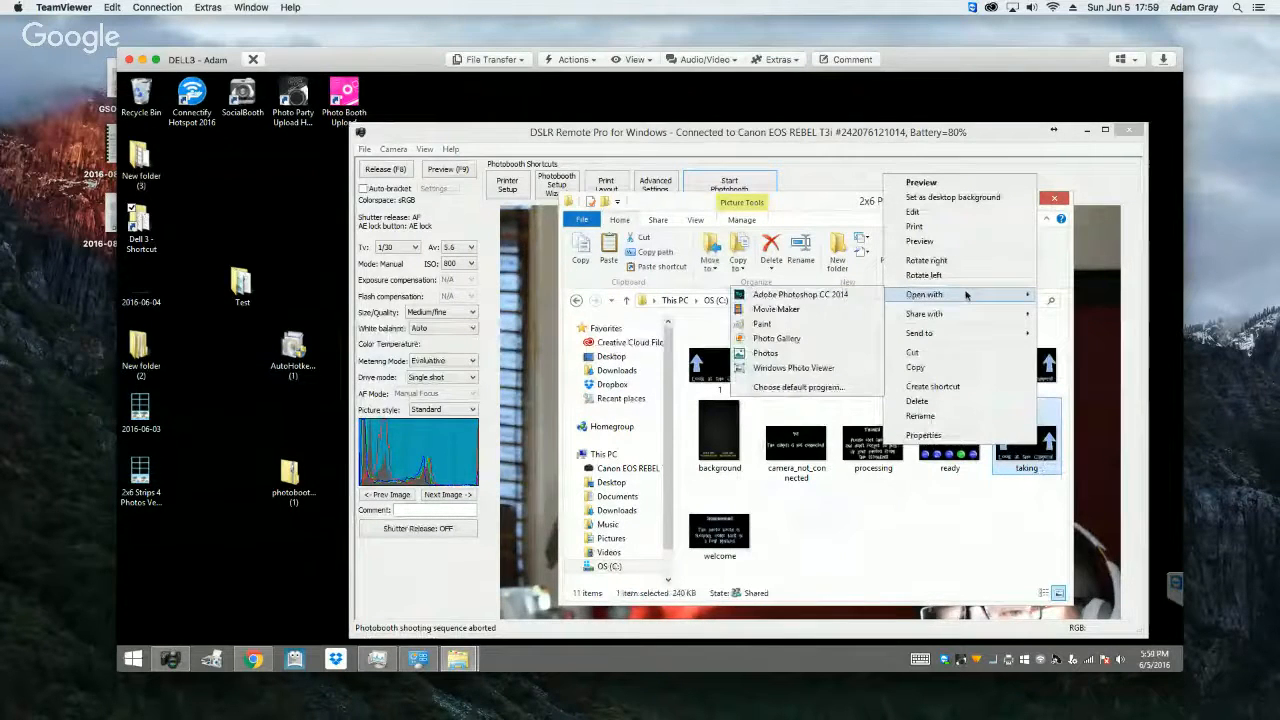
left_click(798, 369)
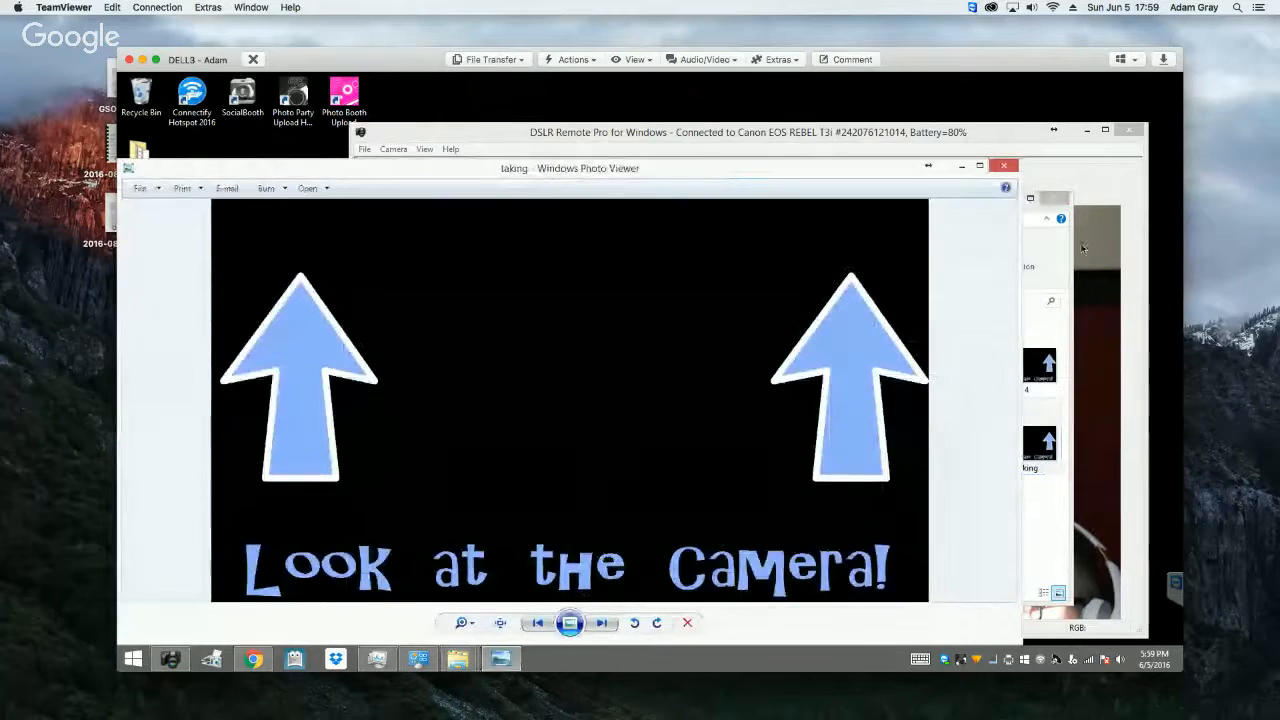
left_click(1003, 168)
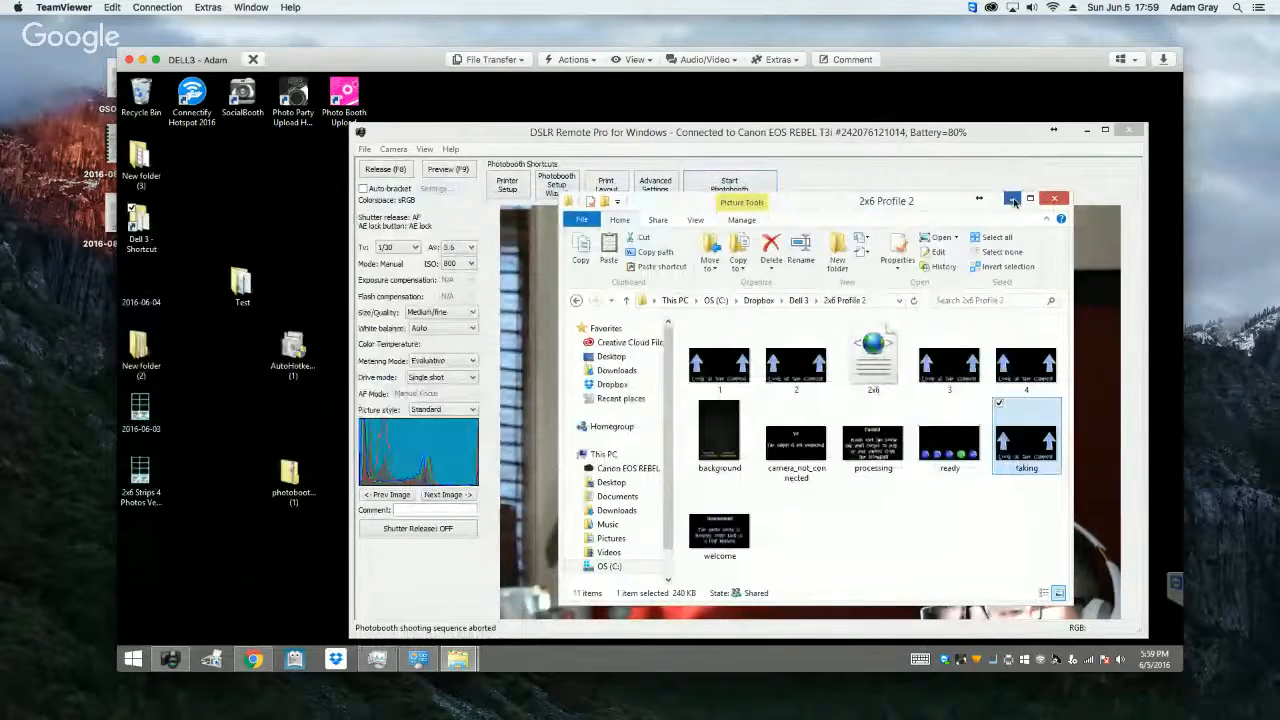
left_click(1012, 199)
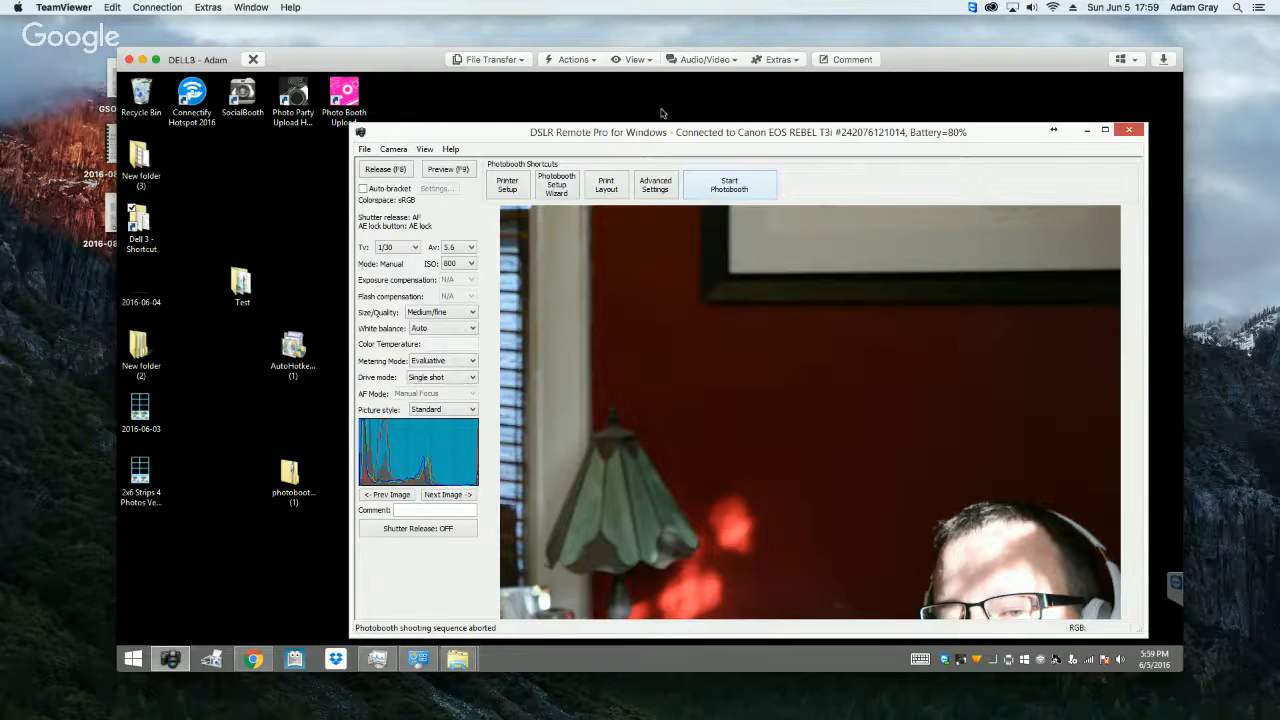
Step: Switch to Chrome and open the signed-in account's own Facebook profile page
left_click(253, 658)
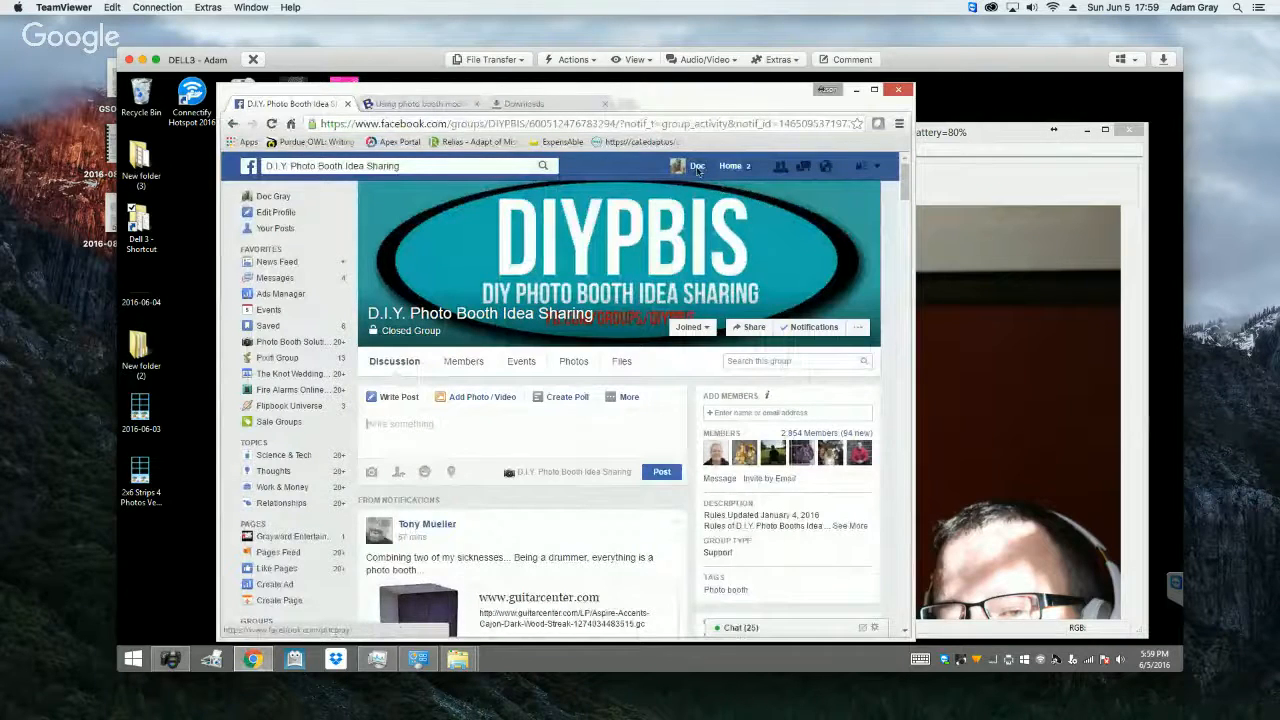
left_click(697, 167)
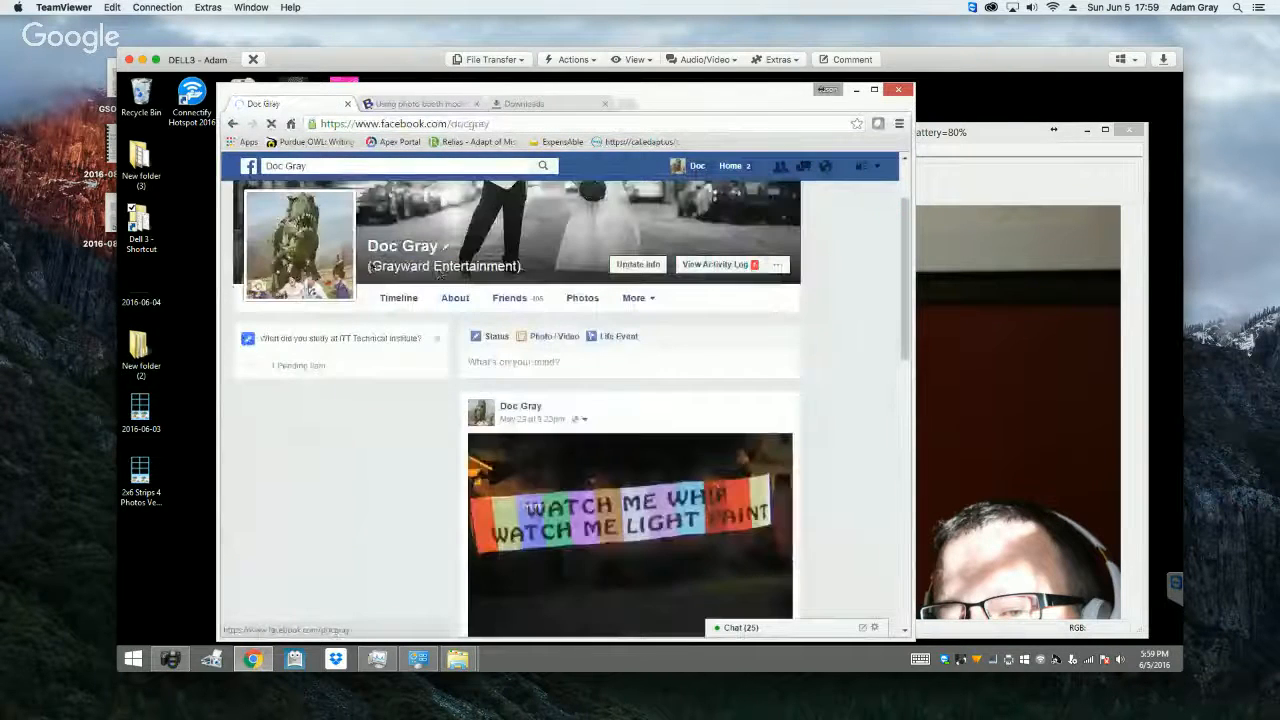